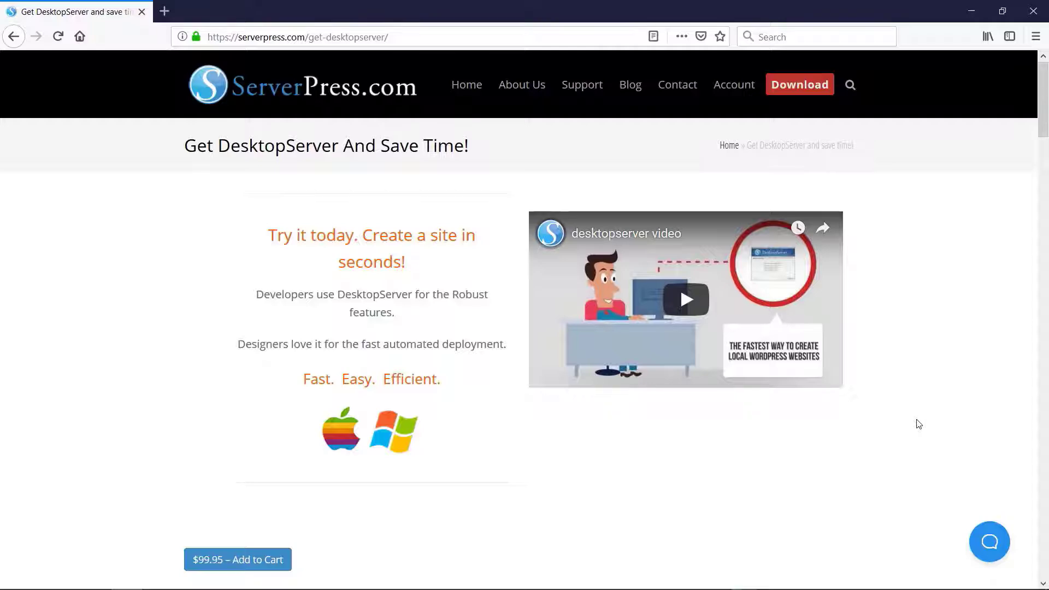
Review the DesktopServer edition comparison and pre-sale questions, and request the free DesktopServer Limited download
{"action": "scroll", "coordinate": [918, 419], "scroll_direction": "down", "scroll_amount": 6}
{"action": "scroll", "coordinate": [917, 419], "scroll_direction": "down", "scroll_amount": 4}
{"action": "scroll", "coordinate": [917, 418], "scroll_direction": "down", "scroll_amount": 6}
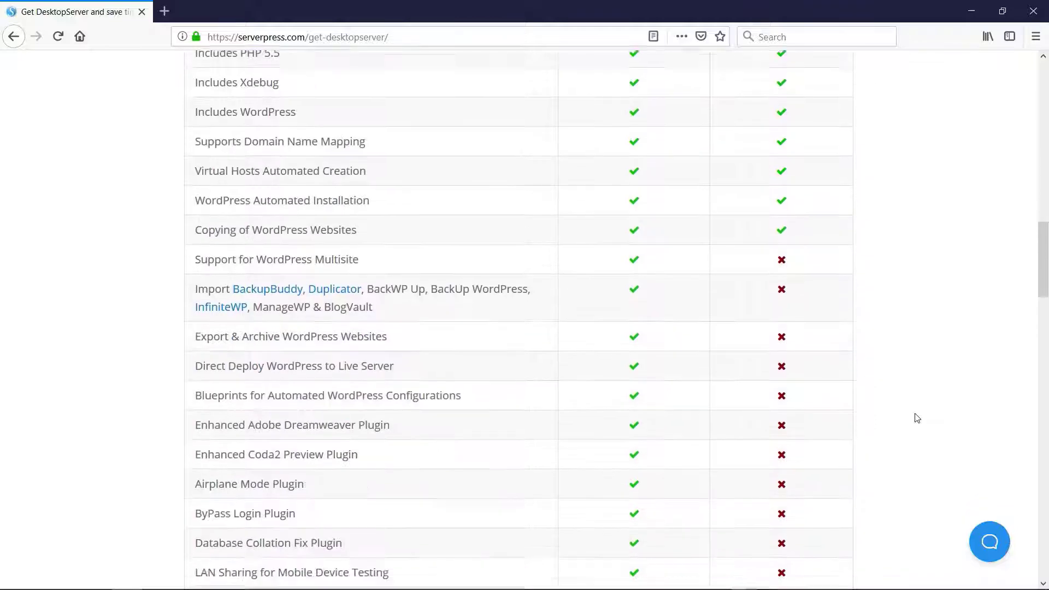
{"action": "scroll", "coordinate": [917, 418], "scroll_direction": "down", "scroll_amount": 7}
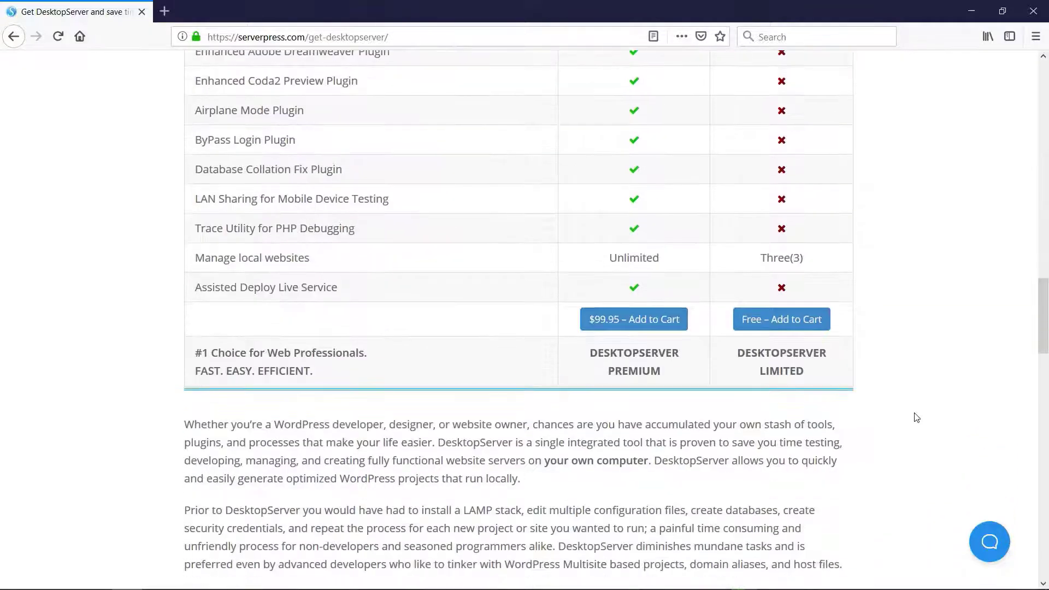
{"action": "scroll", "coordinate": [917, 417], "scroll_direction": "down", "scroll_amount": 9}
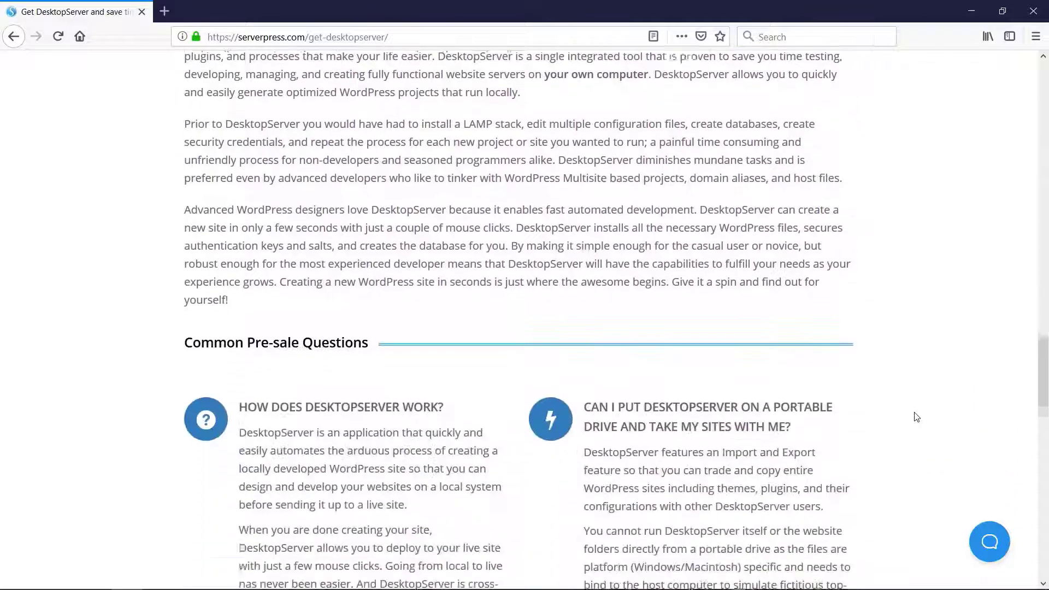
{"action": "scroll", "coordinate": [916, 416], "scroll_direction": "down", "scroll_amount": 7}
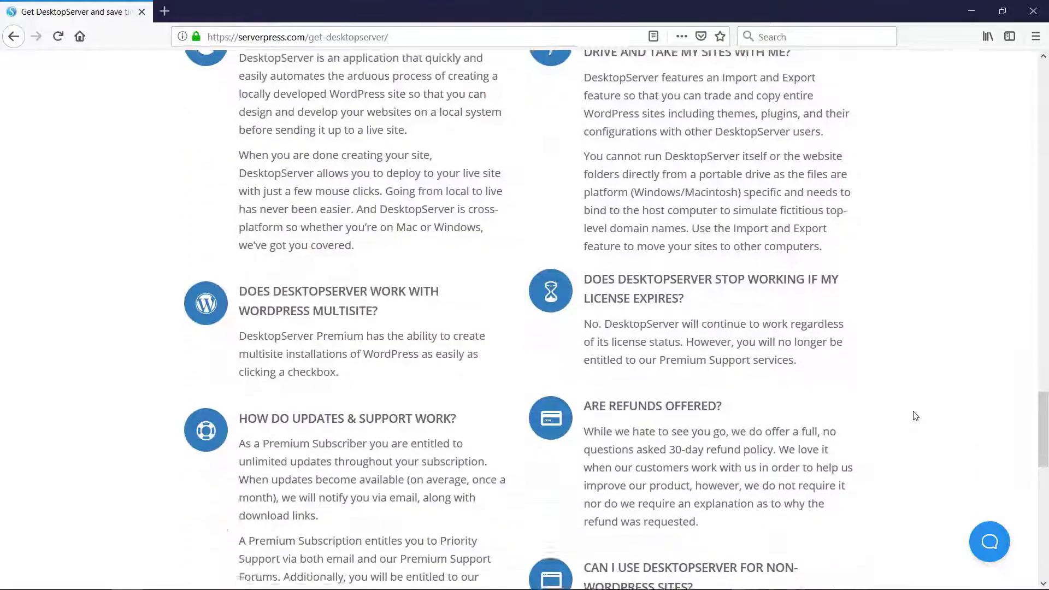
{"action": "scroll", "coordinate": [916, 417], "scroll_direction": "down", "scroll_amount": 4}
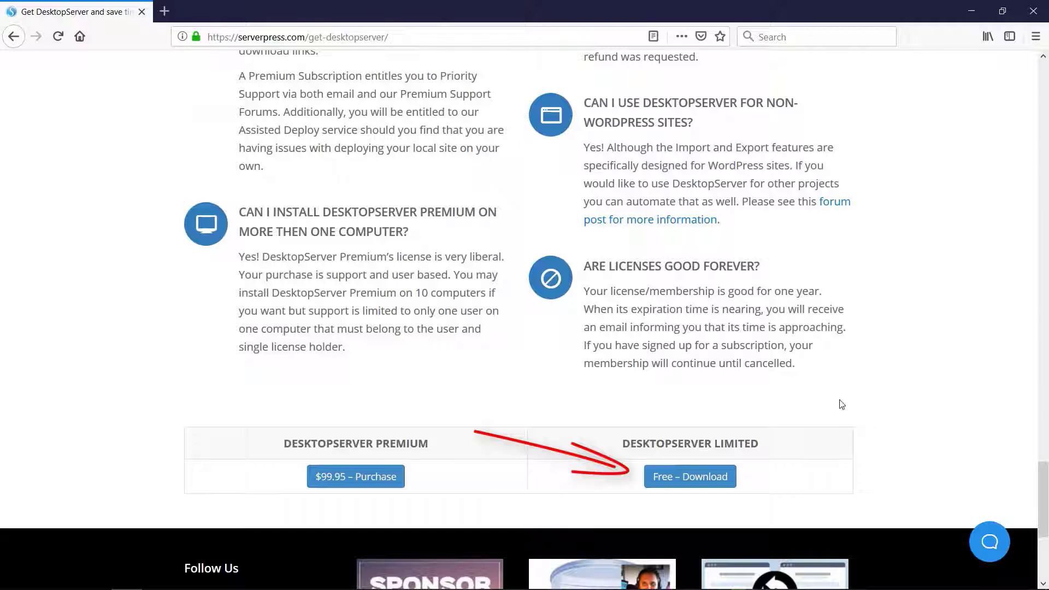
{"action": "left_click", "coordinate": [704, 480]}
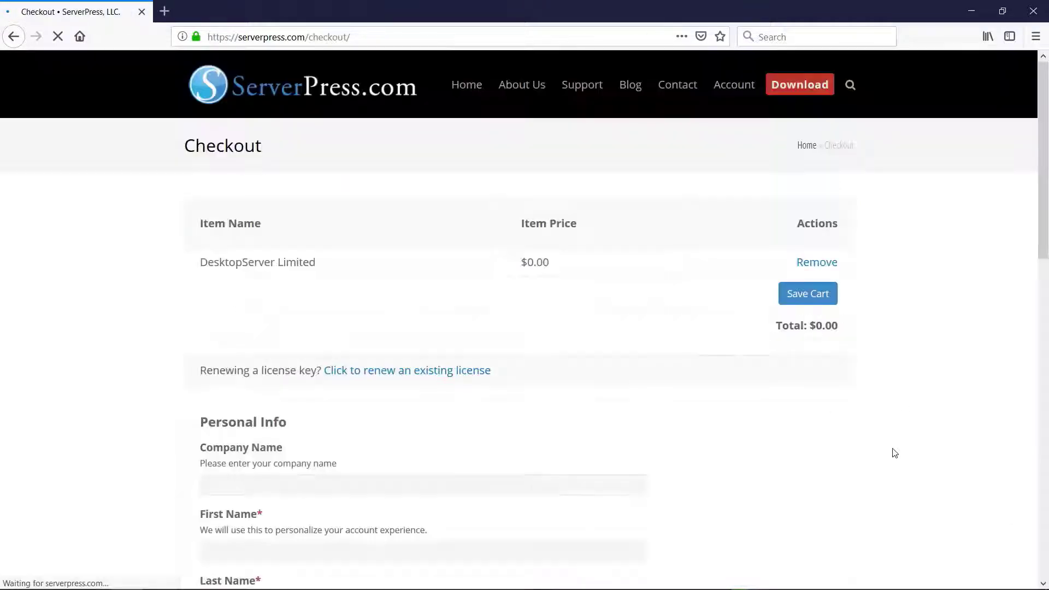
Fill in the customer's first name, last name and e-mail address on the checkout form
{"action": "scroll", "coordinate": [710, 273], "scroll_direction": "down", "scroll_amount": 5}
{"action": "left_click", "coordinate": [403, 260]}
{"action": "left_click", "coordinate": [404, 330]}
{"action": "left_click", "coordinate": [404, 396]}
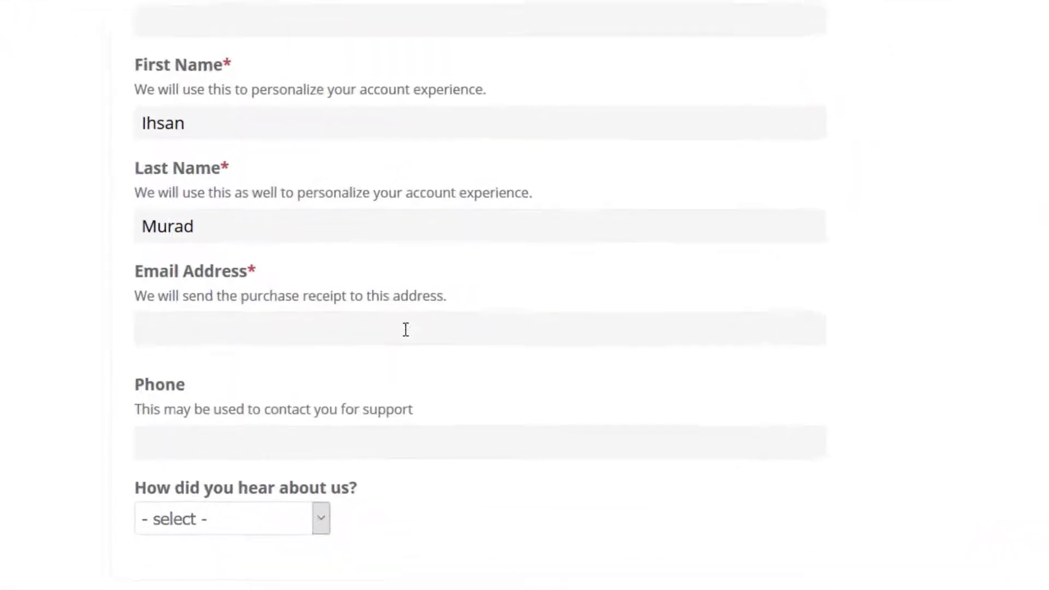
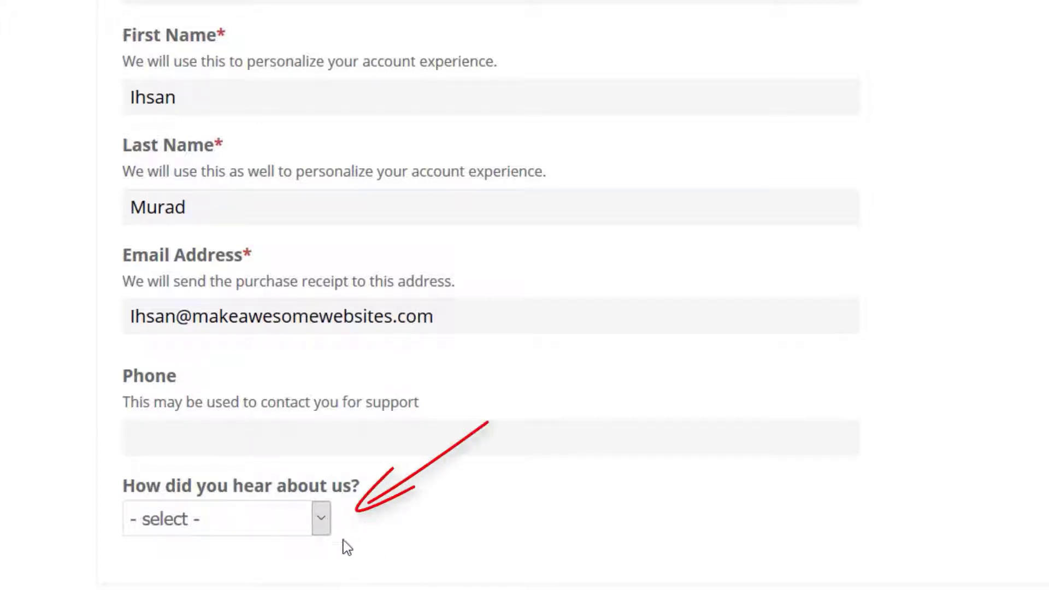
Complete the free checkout with Google/Search Engine as the referral source, the terms agreed to and the newsletter signup turned off
{"action": "left_click", "coordinate": [321, 519]}
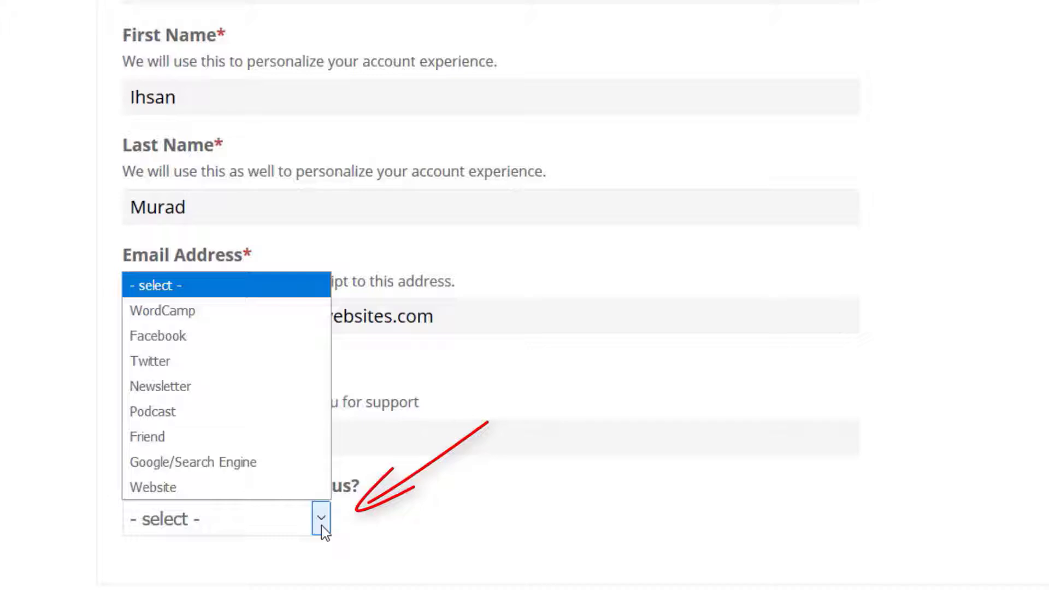
{"action": "left_click", "coordinate": [233, 465]}
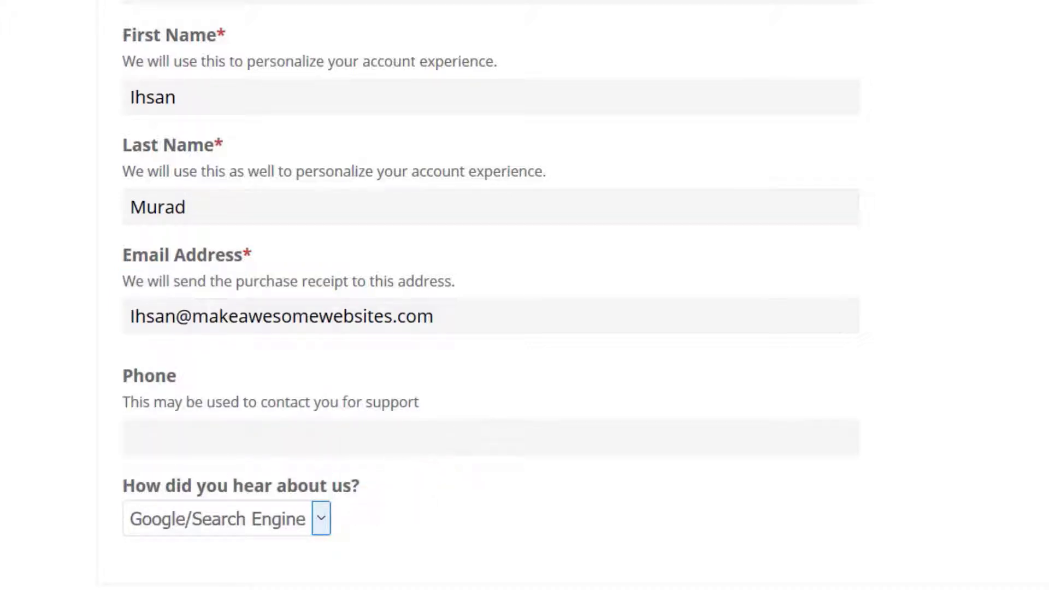
{"action": "scroll", "coordinate": [492, 295], "scroll_direction": "down", "scroll_amount": 6}
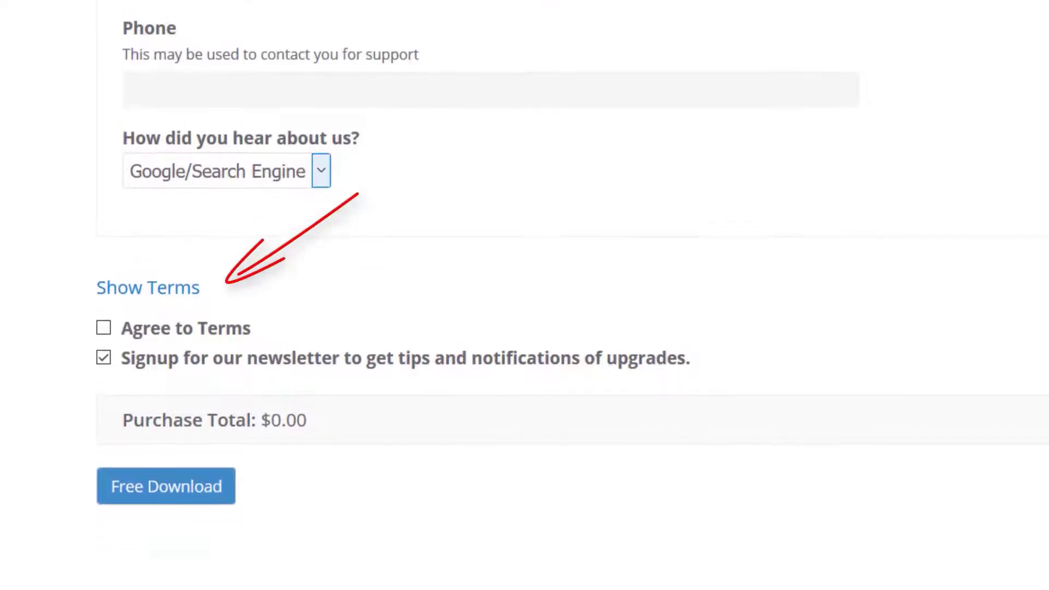
{"action": "left_click", "coordinate": [104, 328]}
{"action": "left_click", "coordinate": [105, 359]}
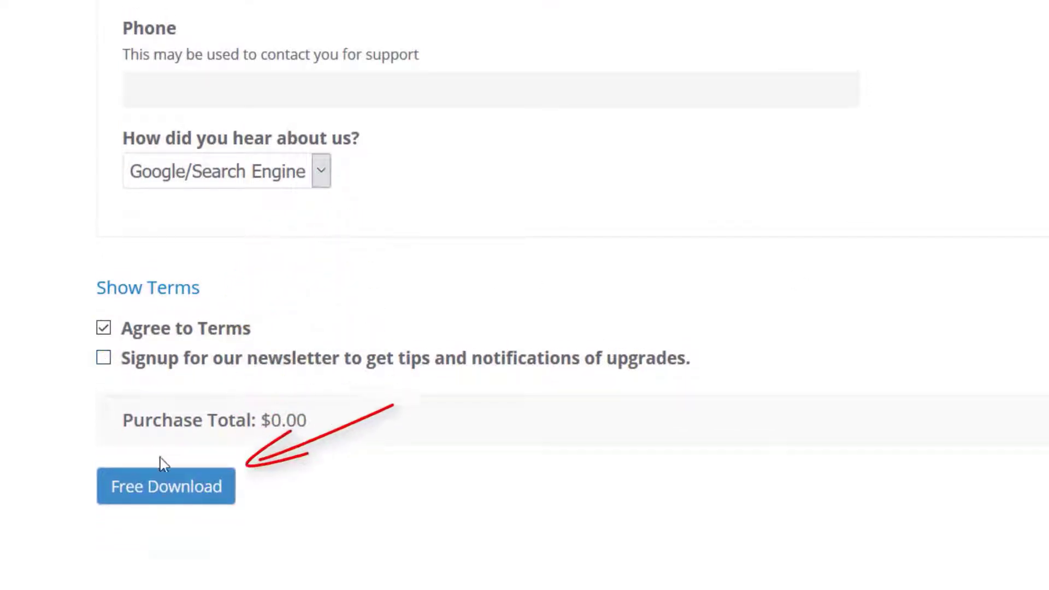
{"action": "left_click", "coordinate": [173, 497]}
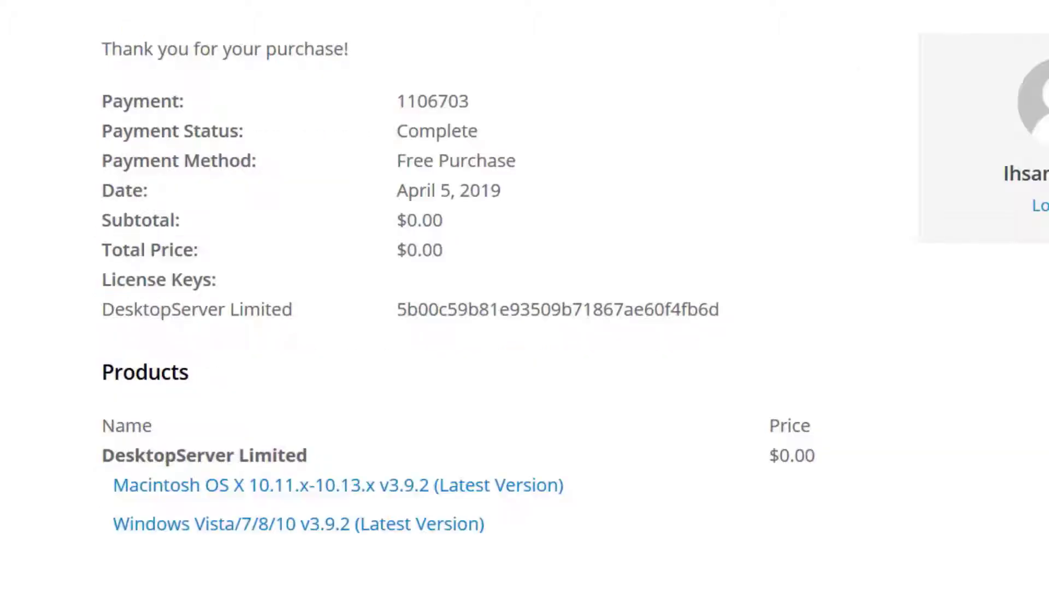
Download the Windows Vista/7/8/10 v3.9.2 version and extract the dsl-win-v392 archive on the desktop with 7-Zip
{"action": "left_click", "coordinate": [326, 526]}
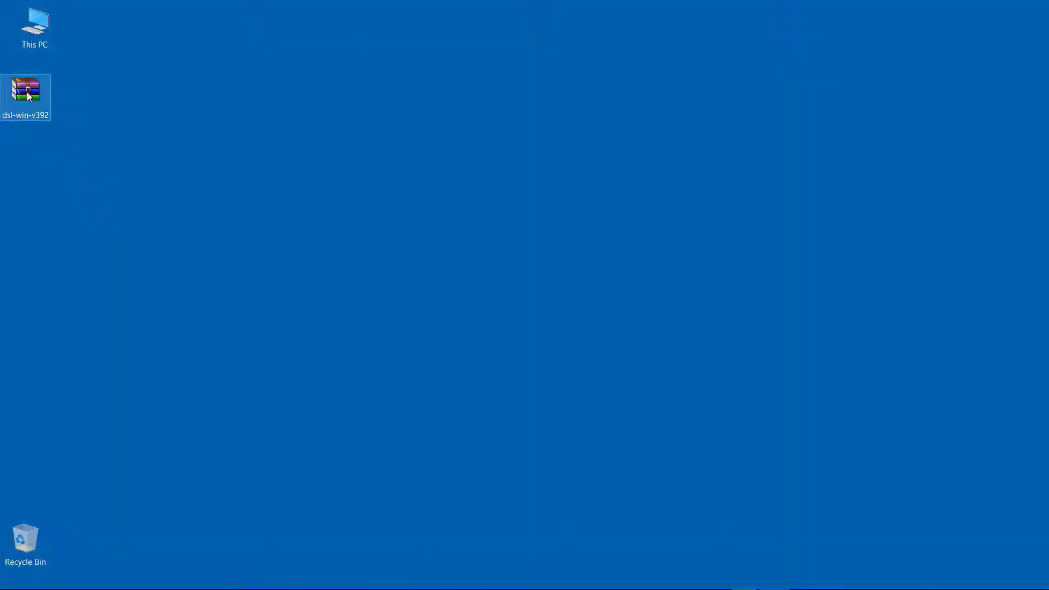
{"action": "right_click", "coordinate": [26, 92]}
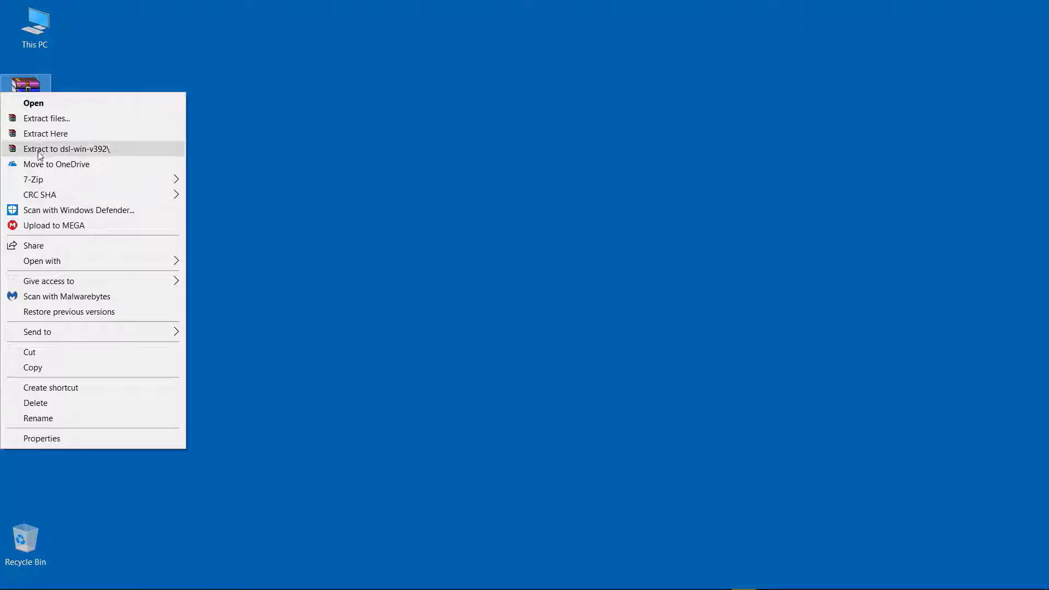
{"action": "mouse_move", "coordinate": [62, 180]}
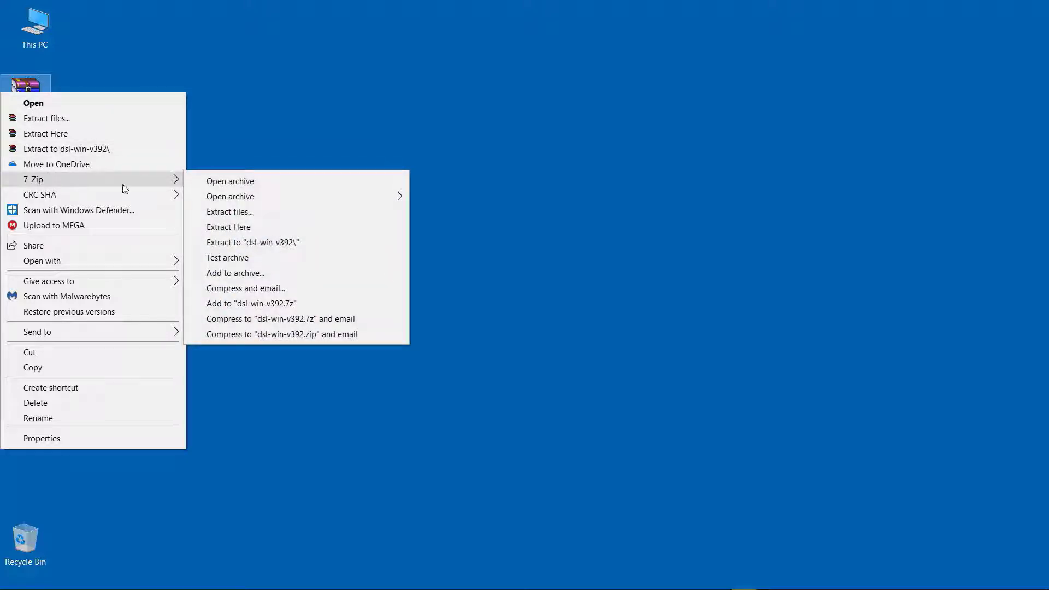
{"action": "left_click", "coordinate": [272, 228]}
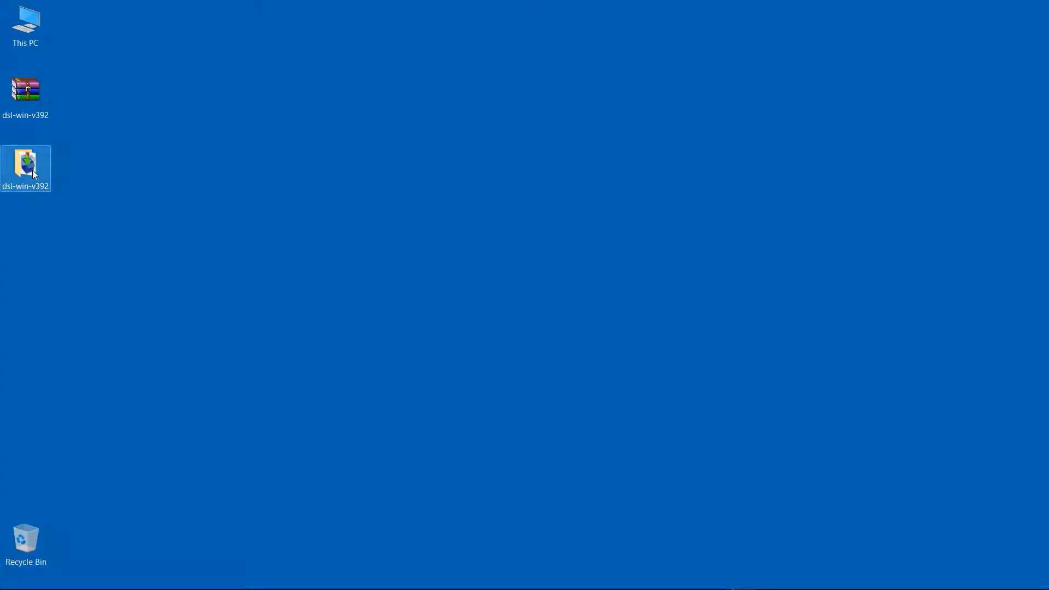
Run Install DSL v392 from the extracted dsl-win-v392 folder as administrator and allow it to make changes
{"action": "double_click", "coordinate": [32, 171]}
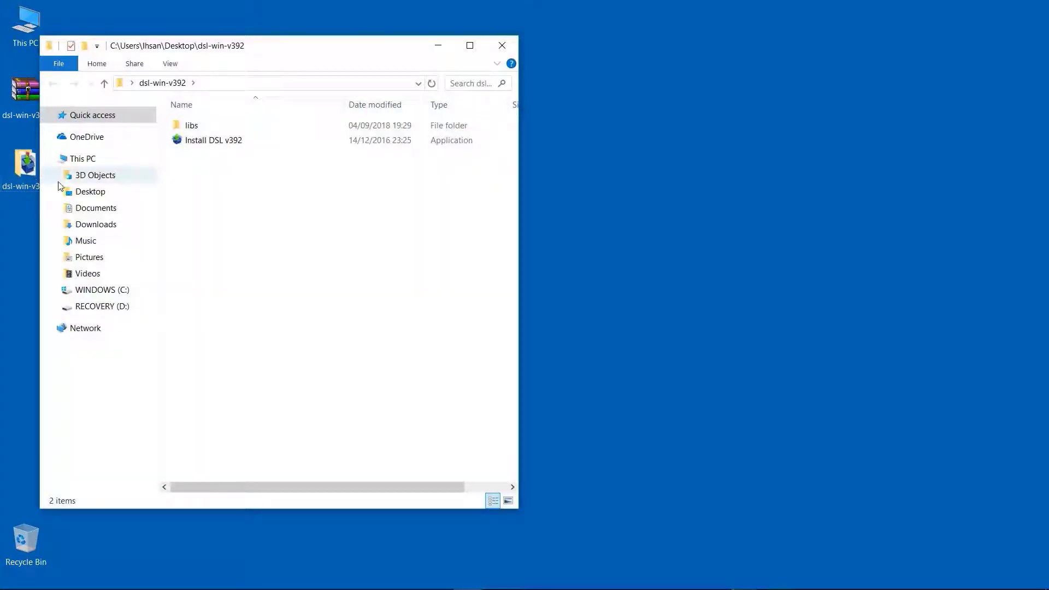
{"action": "left_click", "coordinate": [201, 144]}
{"action": "right_click", "coordinate": [201, 144]}
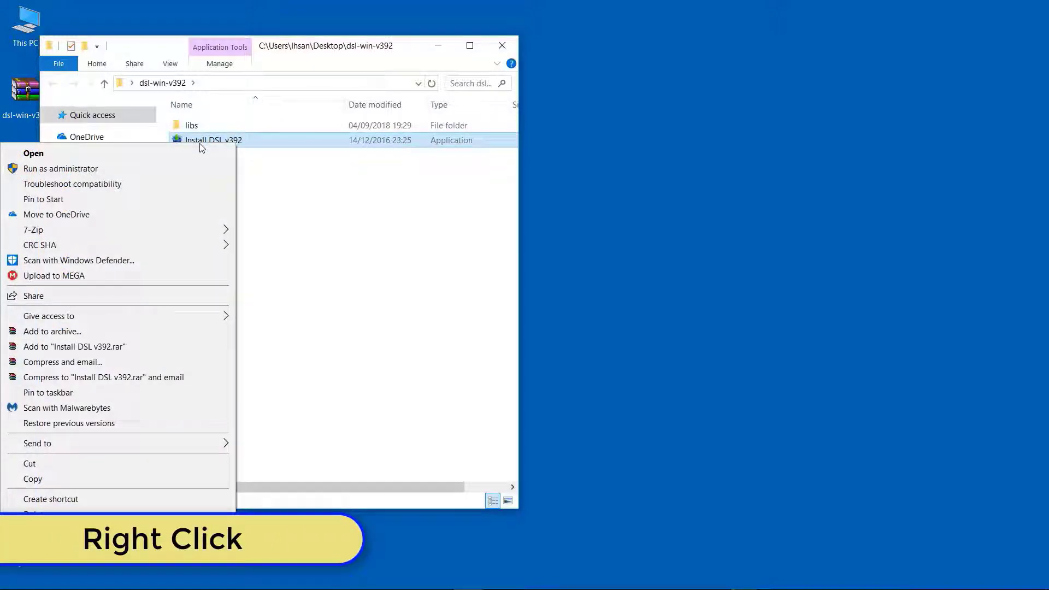
{"action": "left_click", "coordinate": [167, 169]}
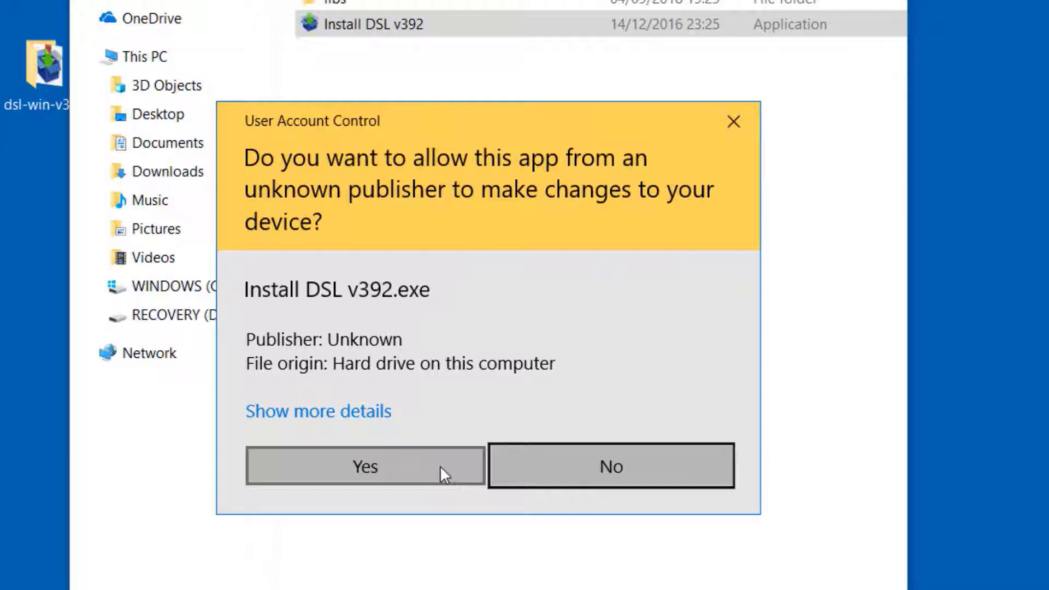
{"action": "left_click", "coordinate": [442, 468]}
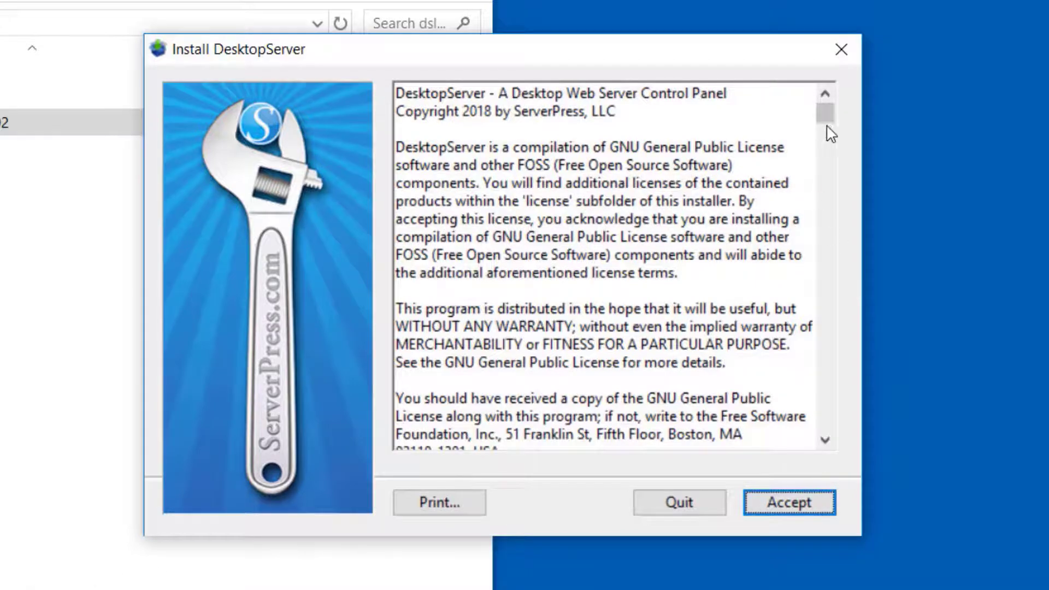
Accept the license agreement, carry out a new DesktopServer installation and finish the installer
{"action": "left_click_drag", "start_coordinate": [825, 112], "coordinate": [825, 444]}
{"action": "left_click", "coordinate": [795, 499]}
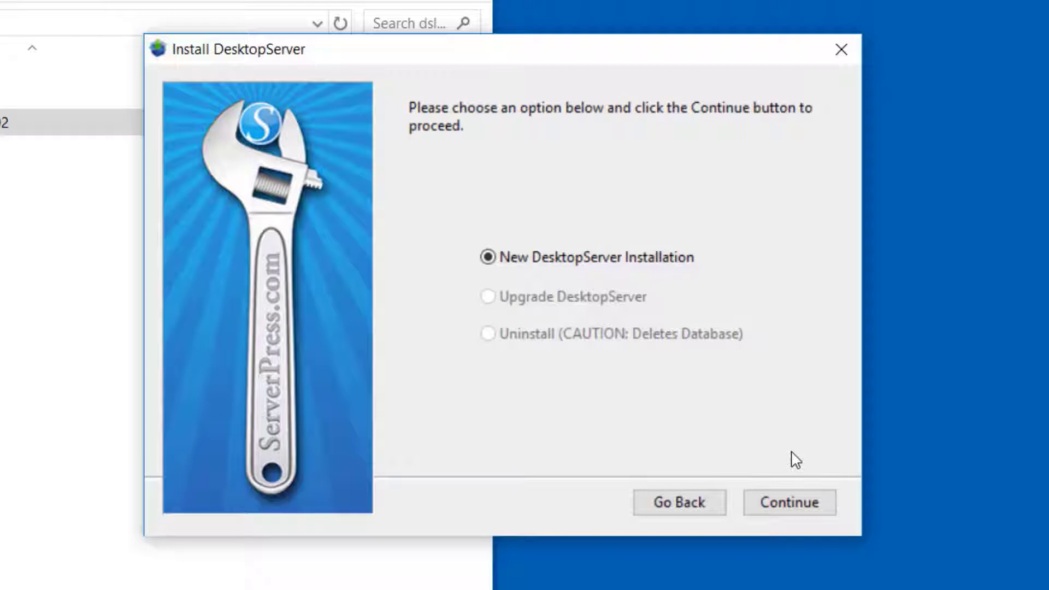
{"action": "left_click", "coordinate": [799, 501]}
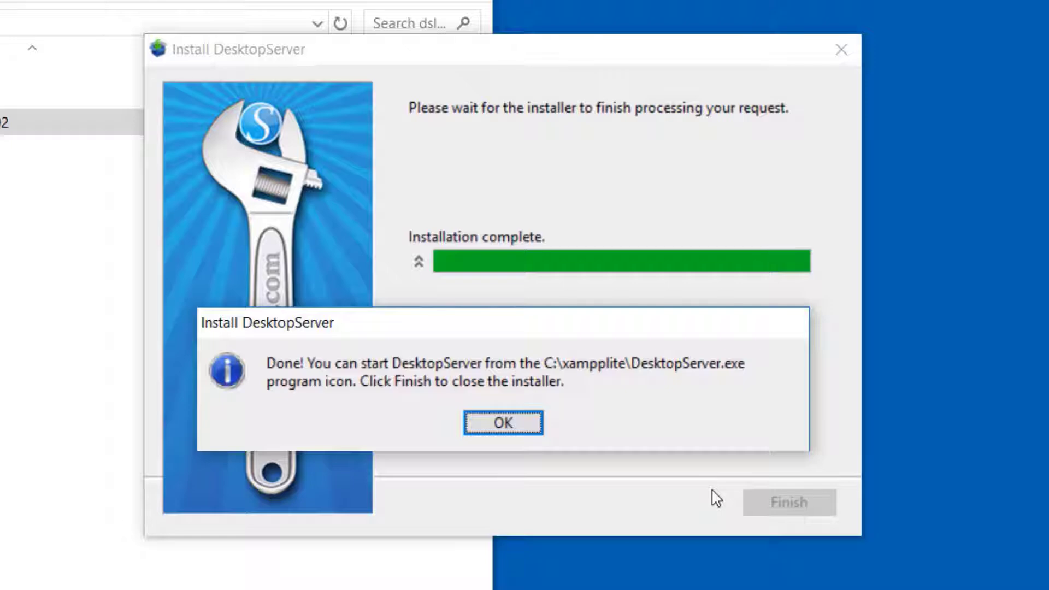
{"action": "left_click", "coordinate": [499, 424]}
{"action": "left_click", "coordinate": [779, 508]}
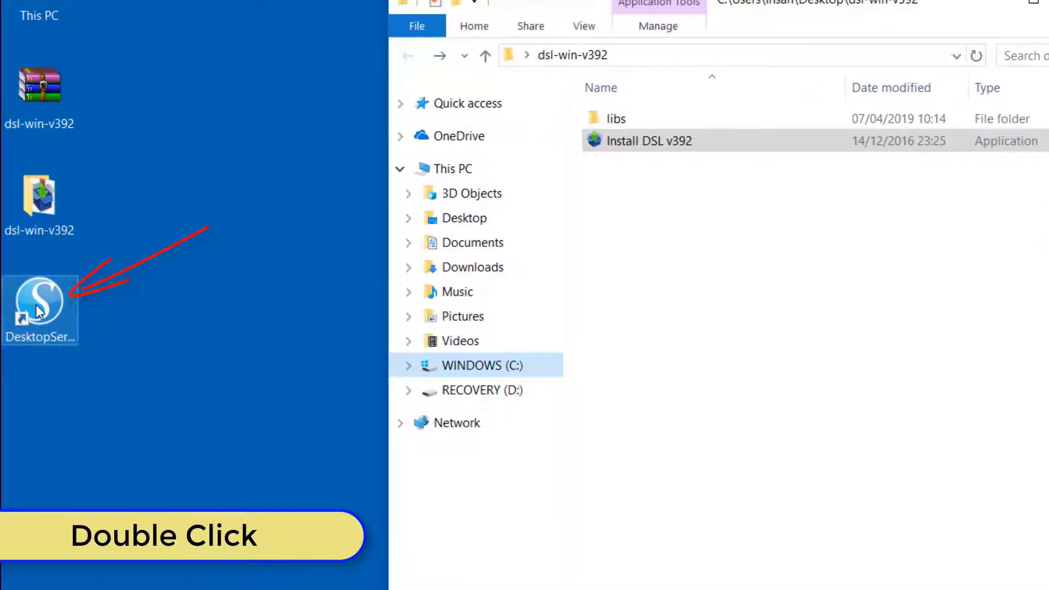
Launch DesktopServer from its desktop shortcut and restart it with administrator privileges, keeping the new version check enabled
{"action": "double_click", "coordinate": [38, 306]}
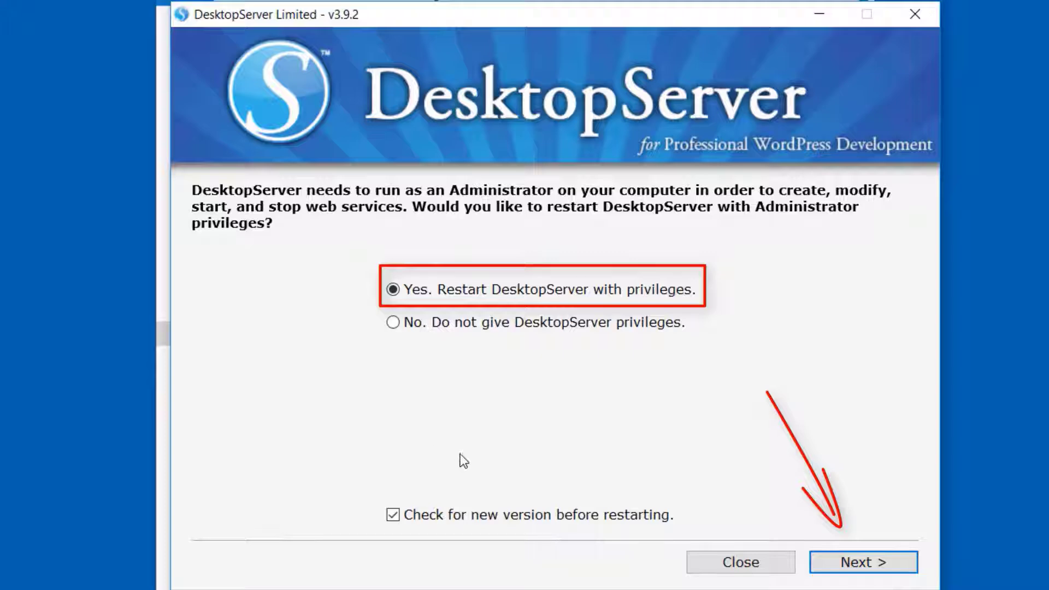
{"action": "left_click", "coordinate": [866, 570]}
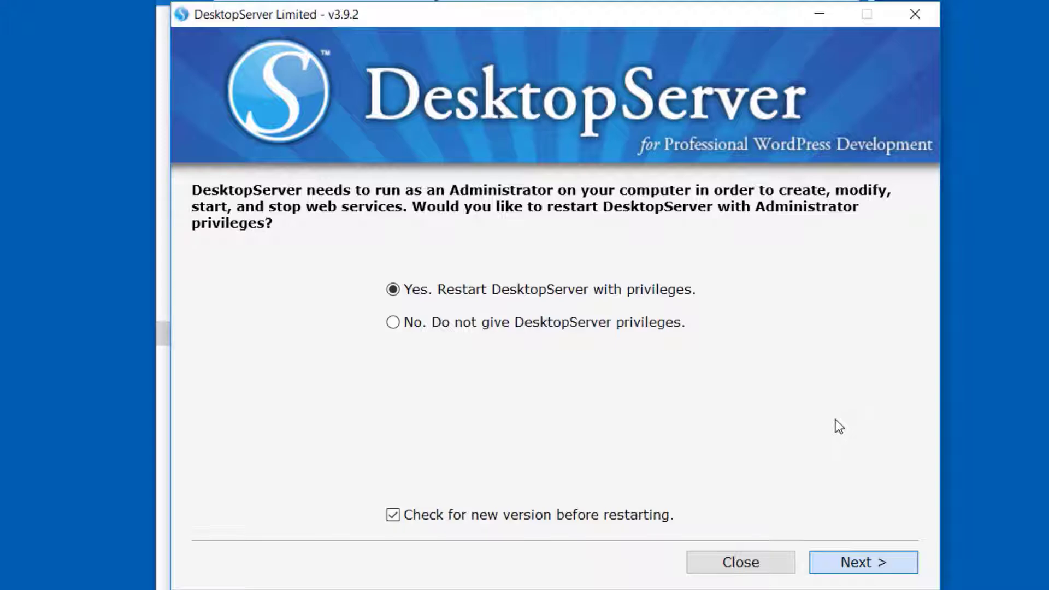
{"action": "left_click", "coordinate": [472, 481]}
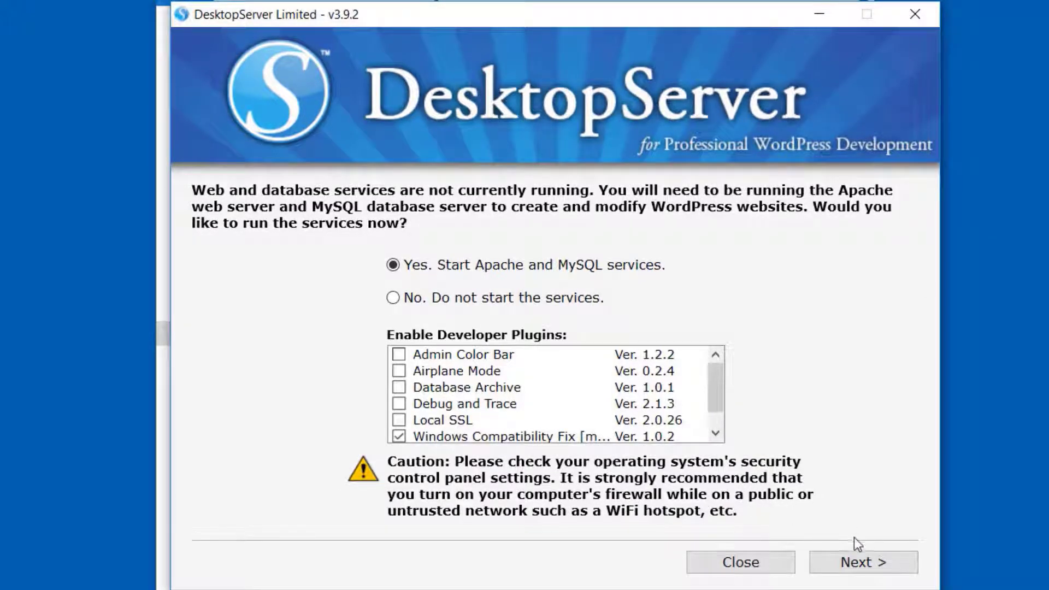
Start the Apache and MySQL services, allow their access through Windows Defender Firewall, and continue to the DesktopServer website options
{"action": "left_click", "coordinate": [870, 564]}
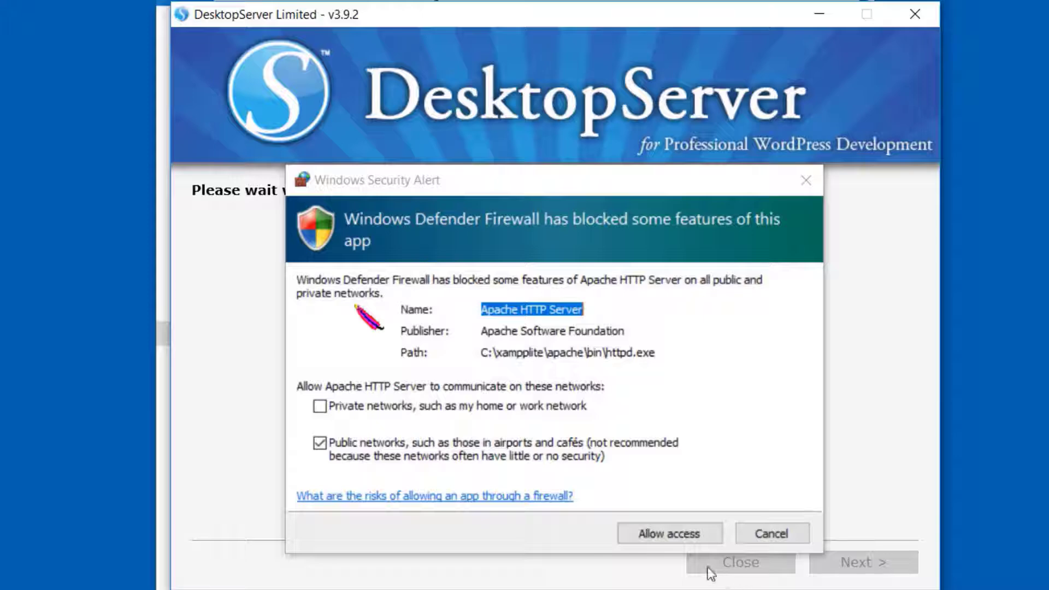
{"action": "left_click", "coordinate": [672, 534]}
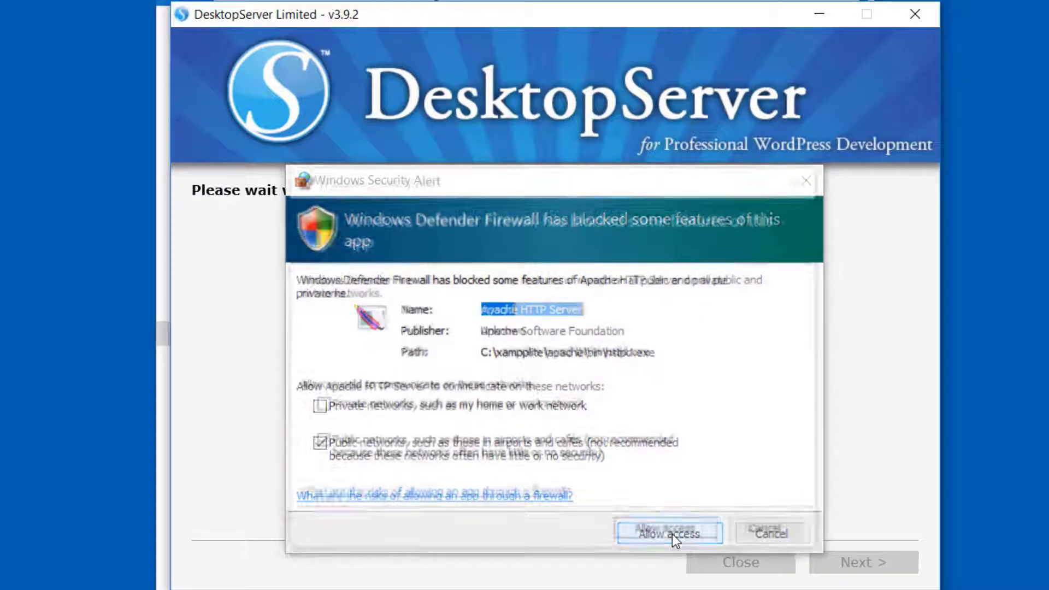
{"action": "left_click", "coordinate": [704, 534]}
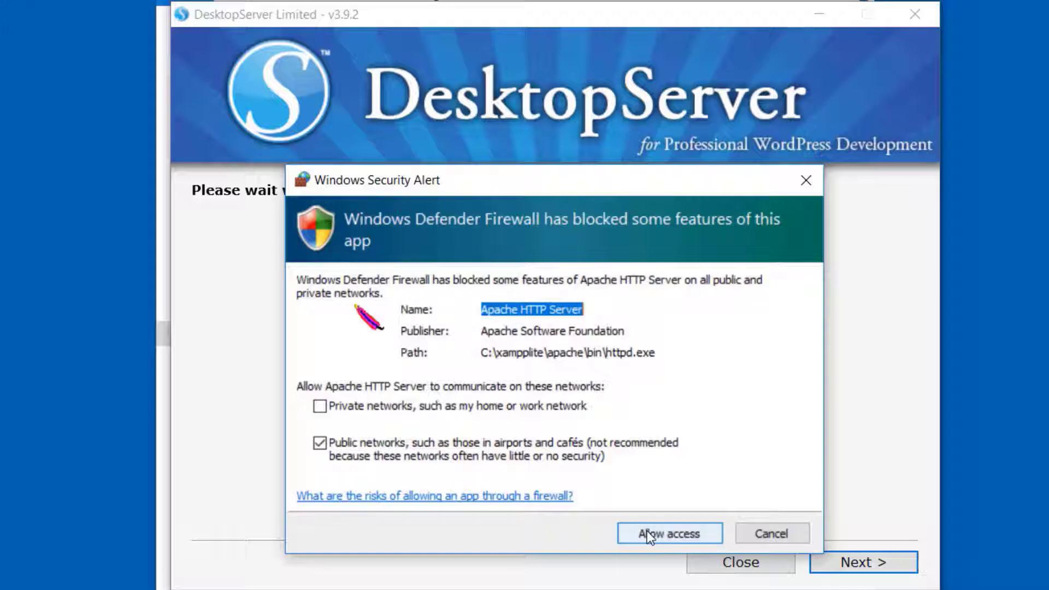
{"action": "left_click", "coordinate": [650, 533]}
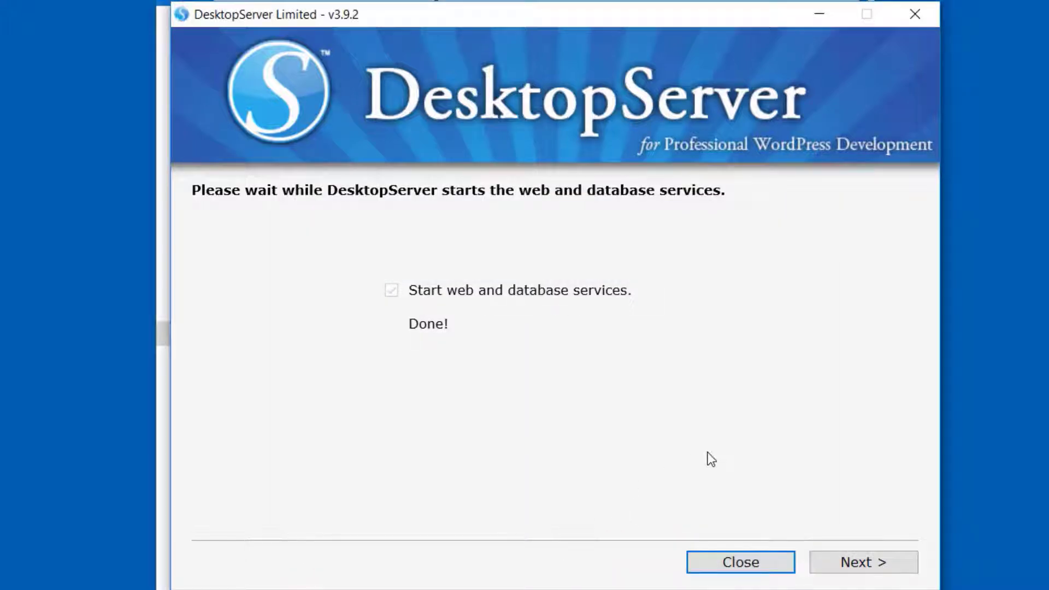
{"action": "left_click", "coordinate": [870, 562]}
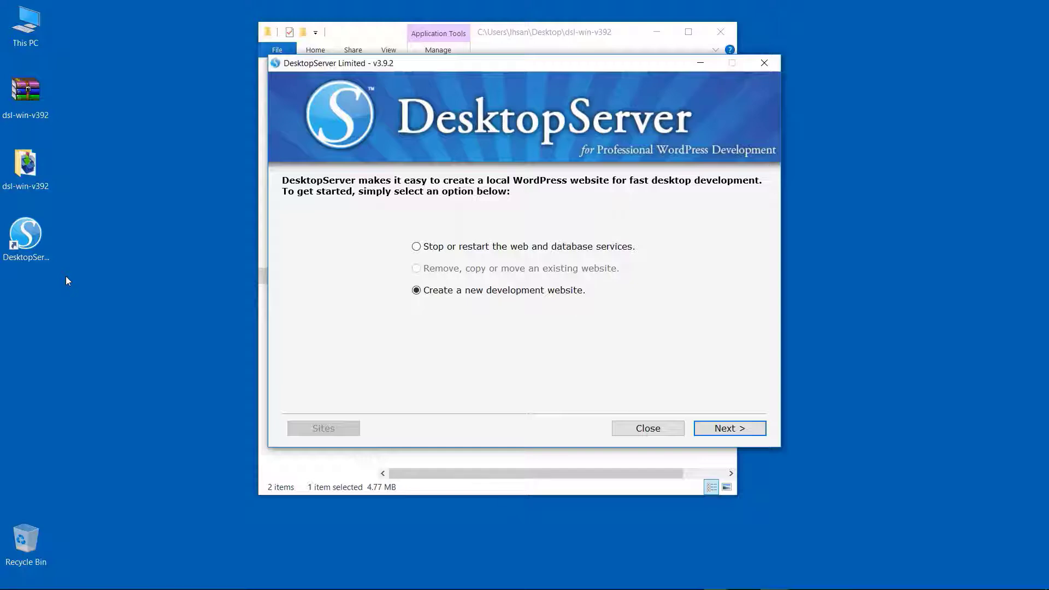
Set the DesktopServer desktop shortcut's compatibility properties to always run the program as an administrator
{"action": "left_click", "coordinate": [34, 245]}
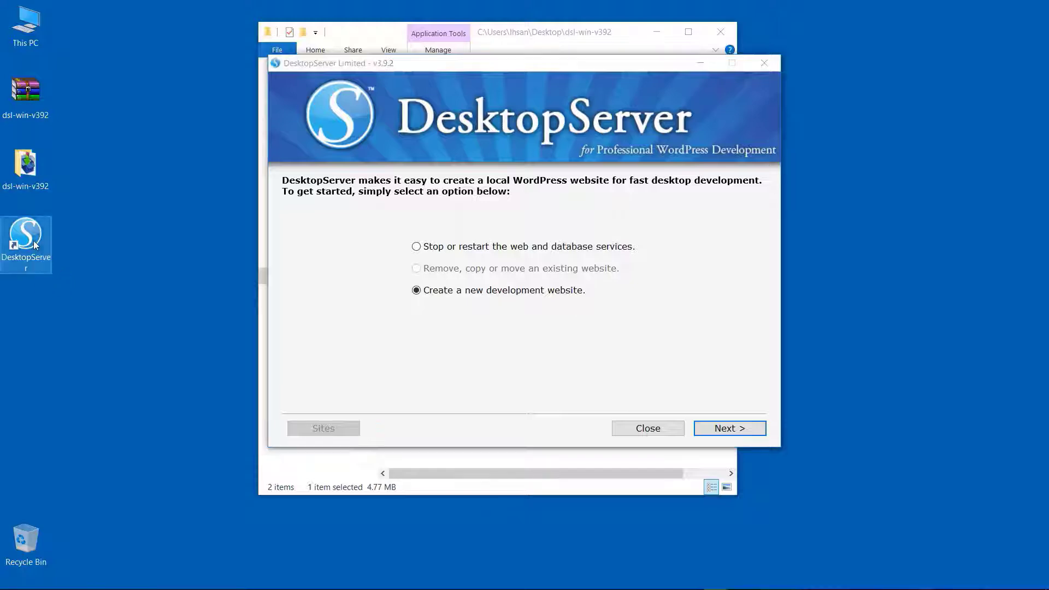
{"action": "right_click", "coordinate": [34, 245]}
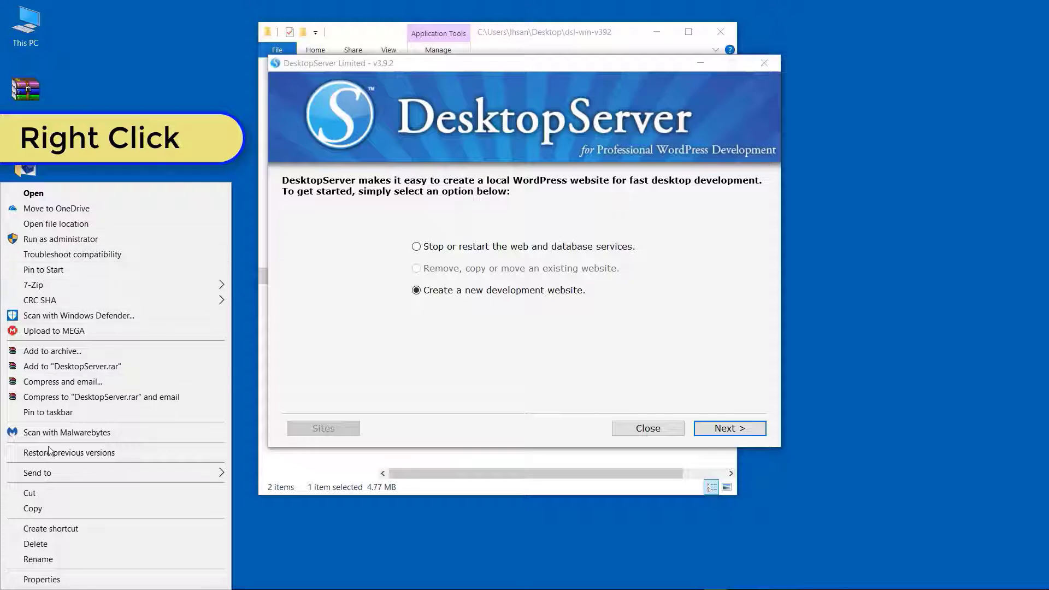
{"action": "left_click", "coordinate": [61, 584]}
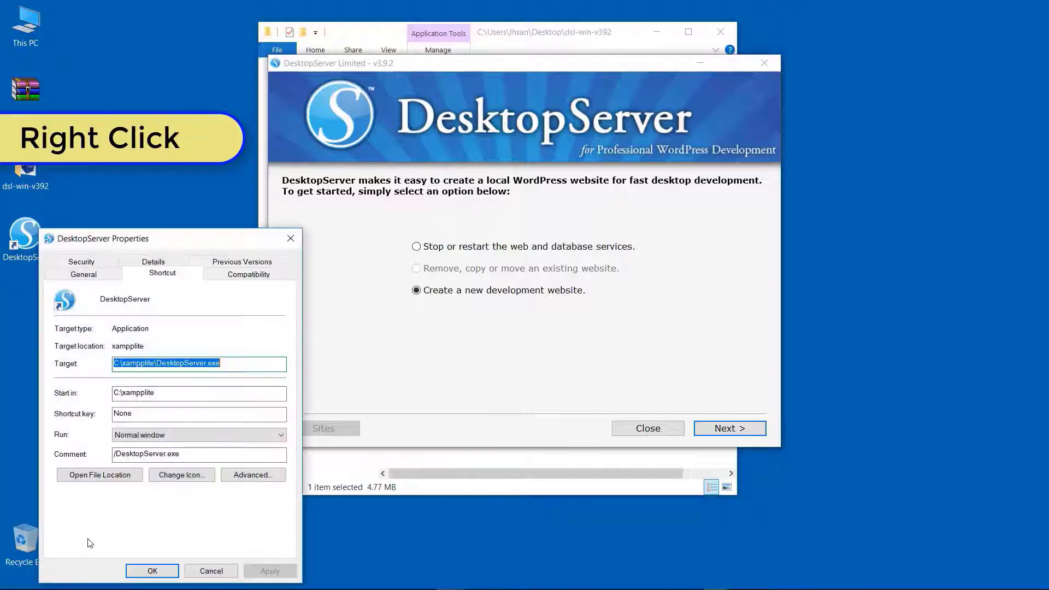
{"action": "left_click", "coordinate": [232, 276]}
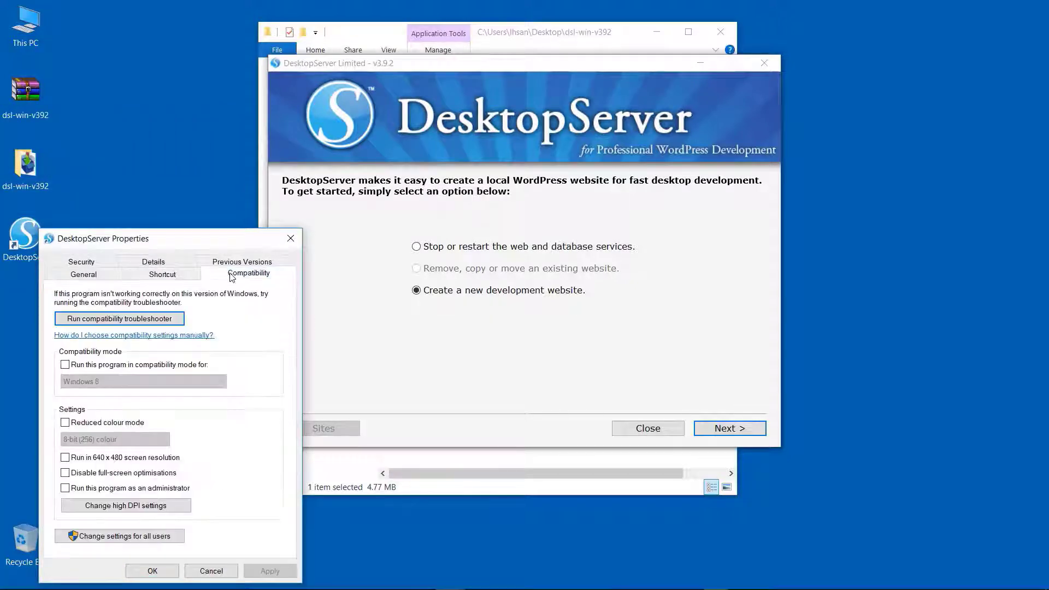
{"action": "left_click", "coordinate": [65, 489]}
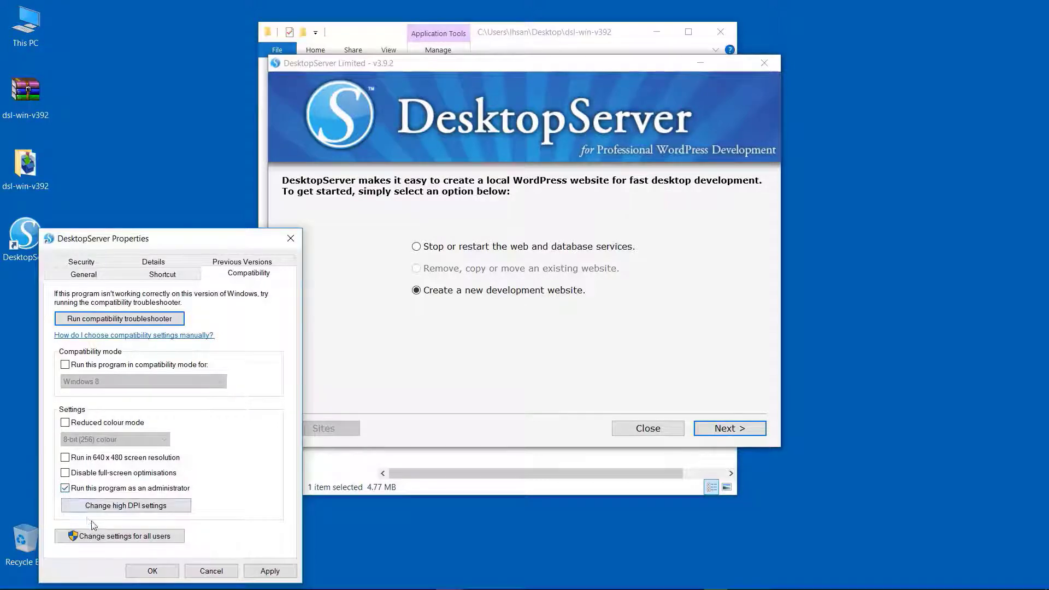
{"action": "left_click", "coordinate": [152, 571]}
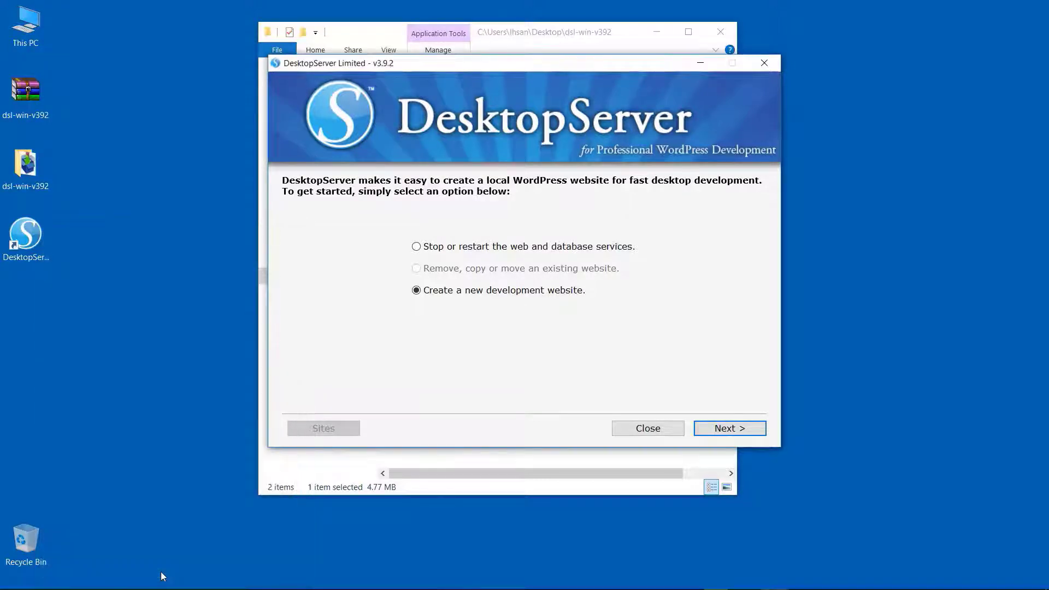
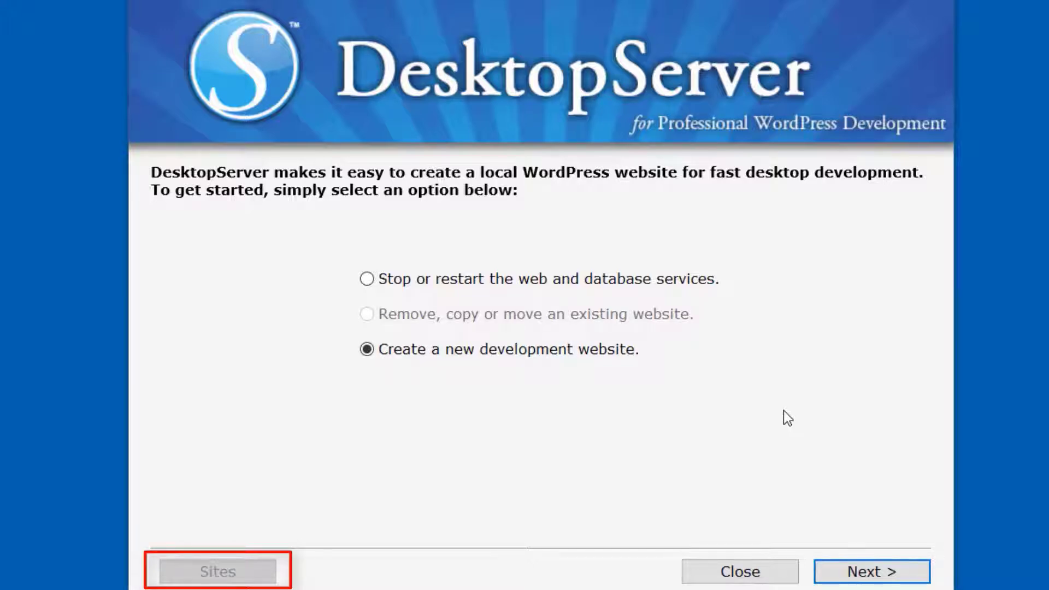
{"action": "left_click", "coordinate": [865, 573]}
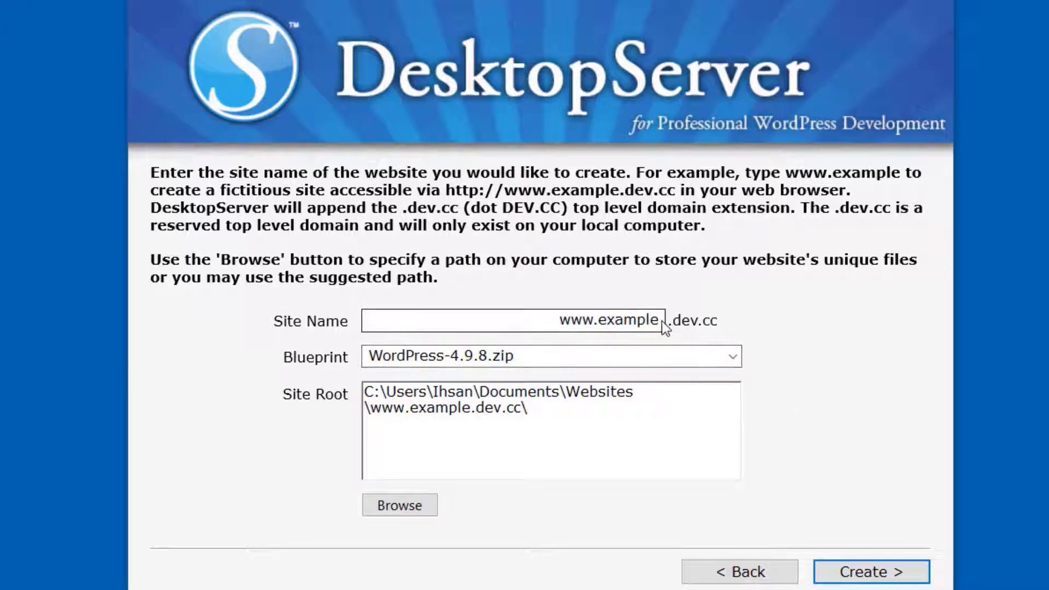
{"action": "left_click_drag", "start_coordinate": [659, 323], "coordinate": [597, 327]}
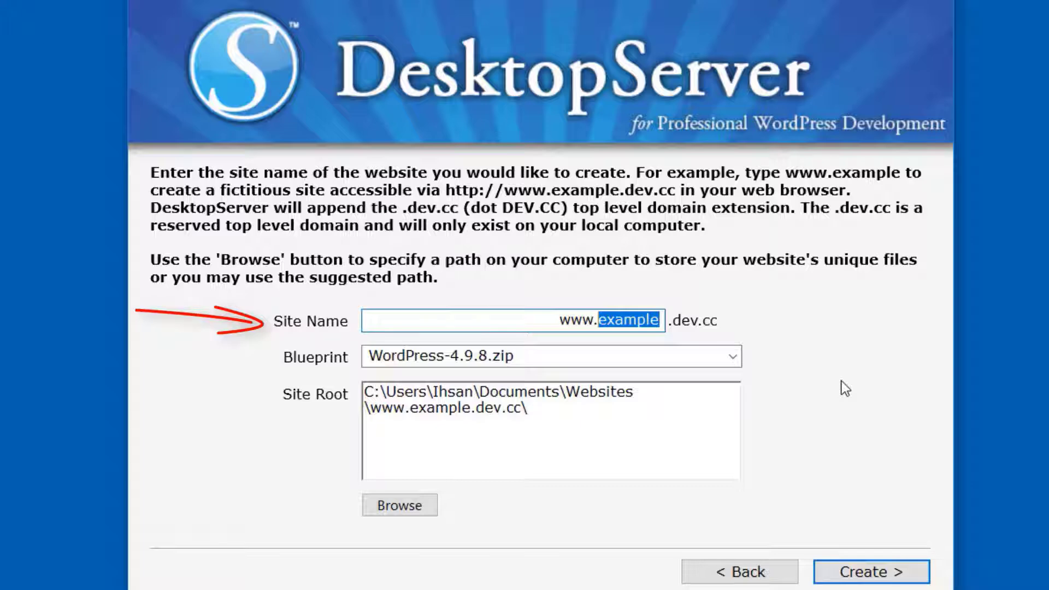
{"action": "type", "text": "yummytastic"}
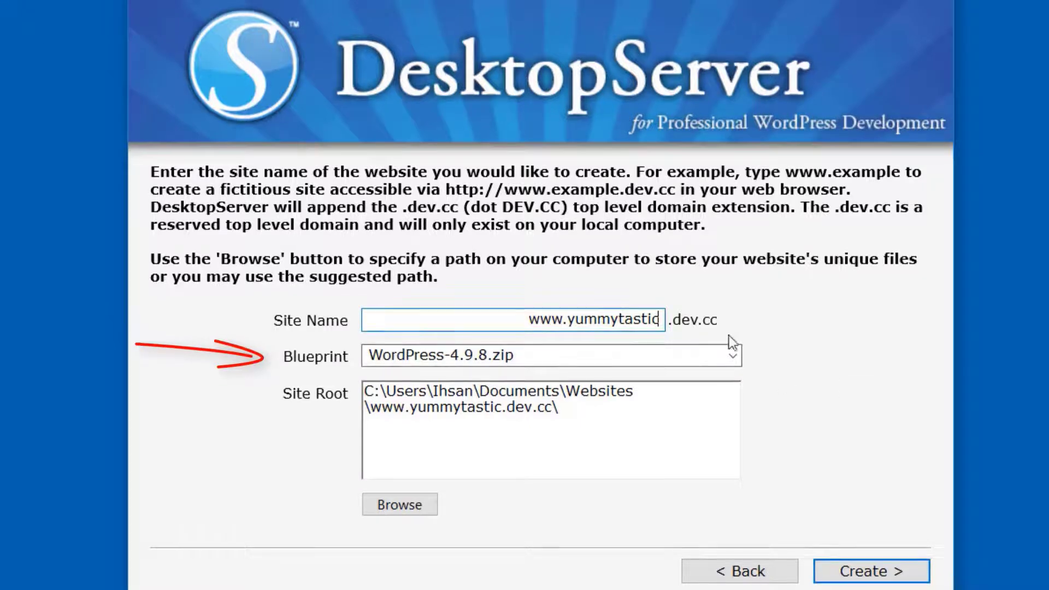
{"action": "left_click", "coordinate": [737, 356]}
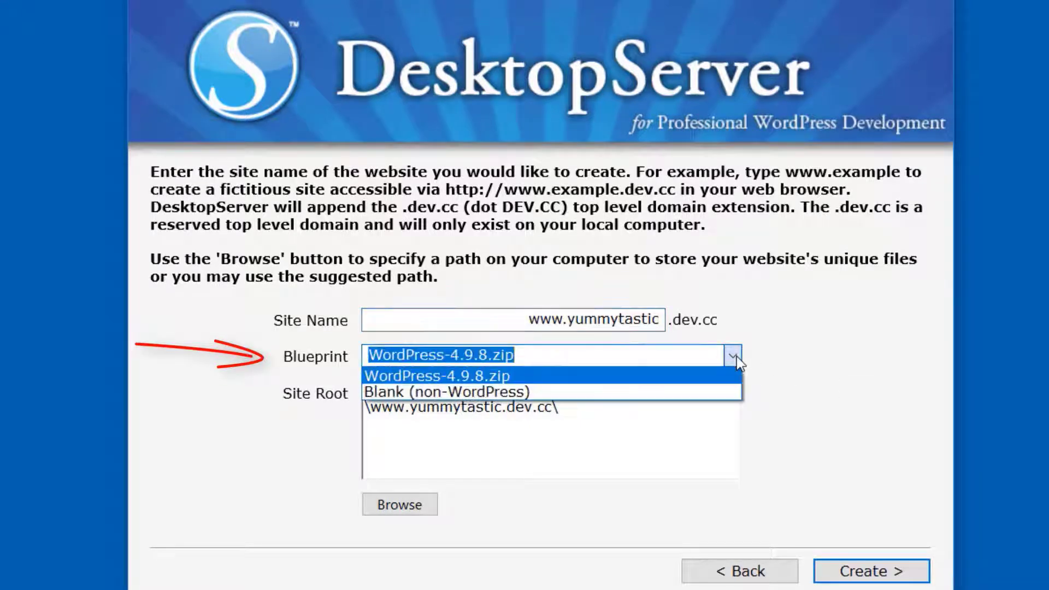
{"action": "left_click", "coordinate": [737, 356]}
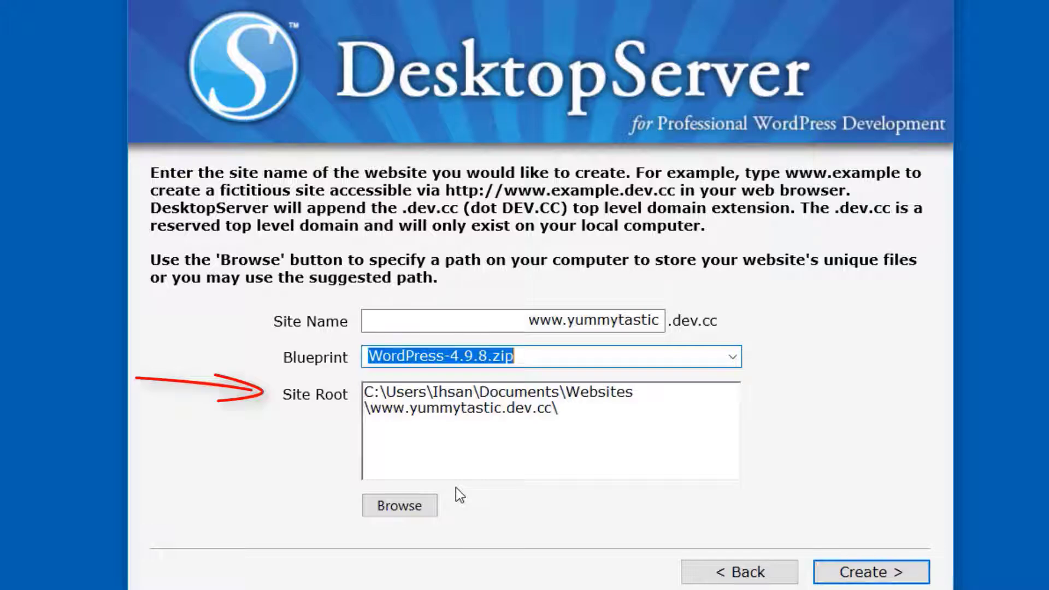
Keep the suggested site root in the Documents\Websites folder, create the website and continue to its setup link
{"action": "left_click", "coordinate": [415, 506]}
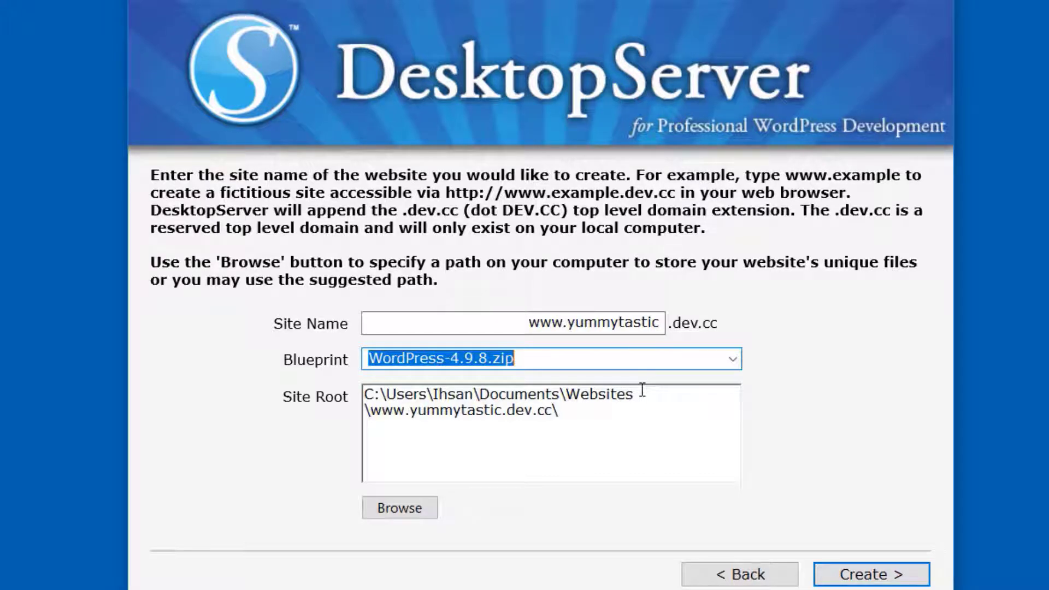
{"action": "left_click_drag", "start_coordinate": [635, 394], "coordinate": [480, 402]}
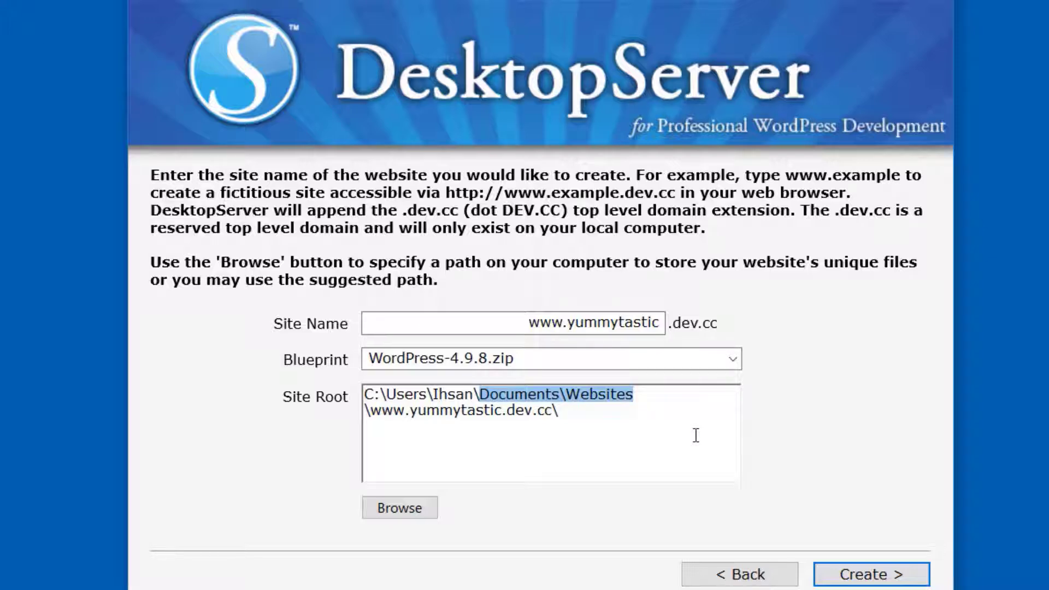
{"action": "left_click", "coordinate": [864, 574]}
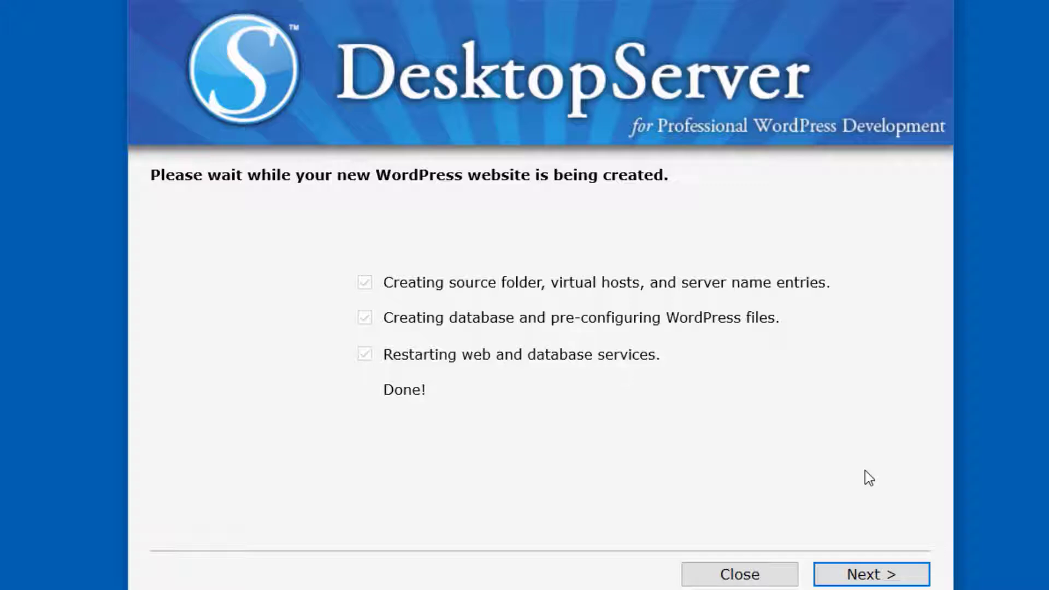
{"action": "left_click", "coordinate": [881, 572]}
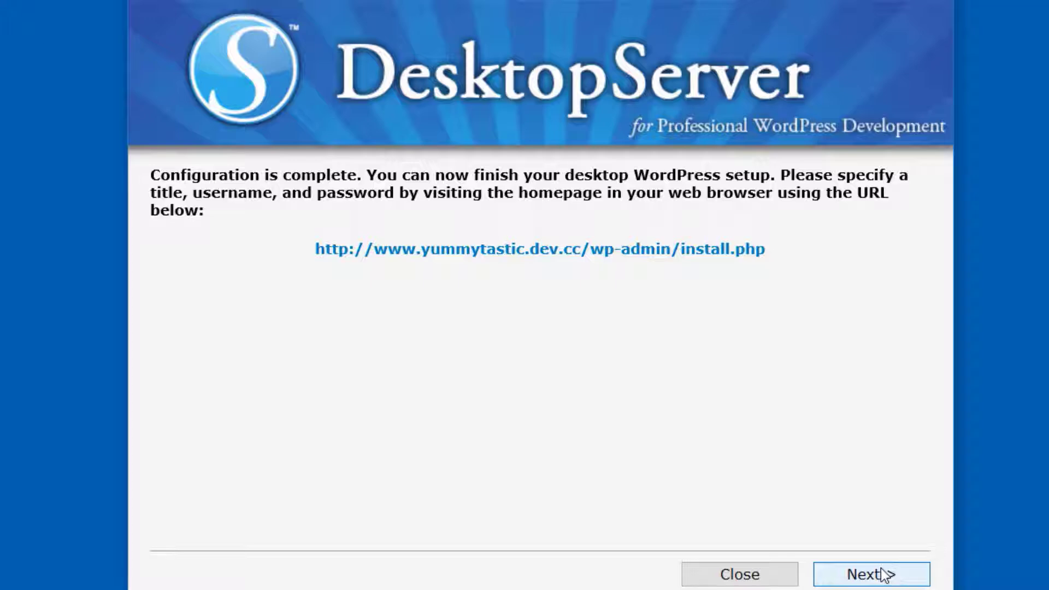
Open the new site's WordPress installer in English (United States), then enter YummyTastic as the site title and fill in the username
{"action": "left_click", "coordinate": [556, 251]}
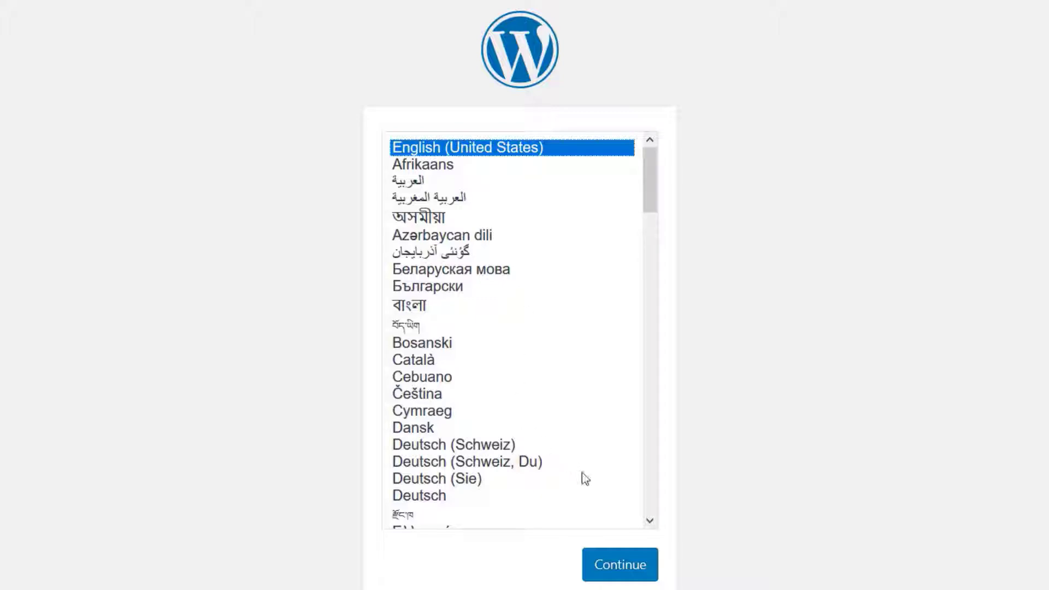
{"action": "left_click", "coordinate": [617, 561]}
{"action": "type", "text": "YummyT"}
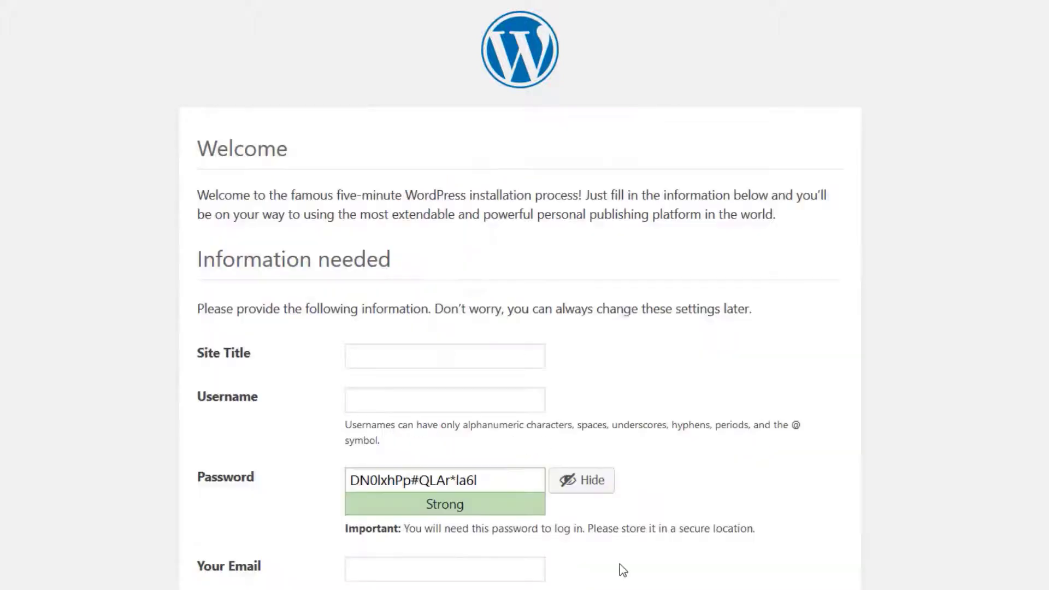
{"action": "type", "text": "astic"}
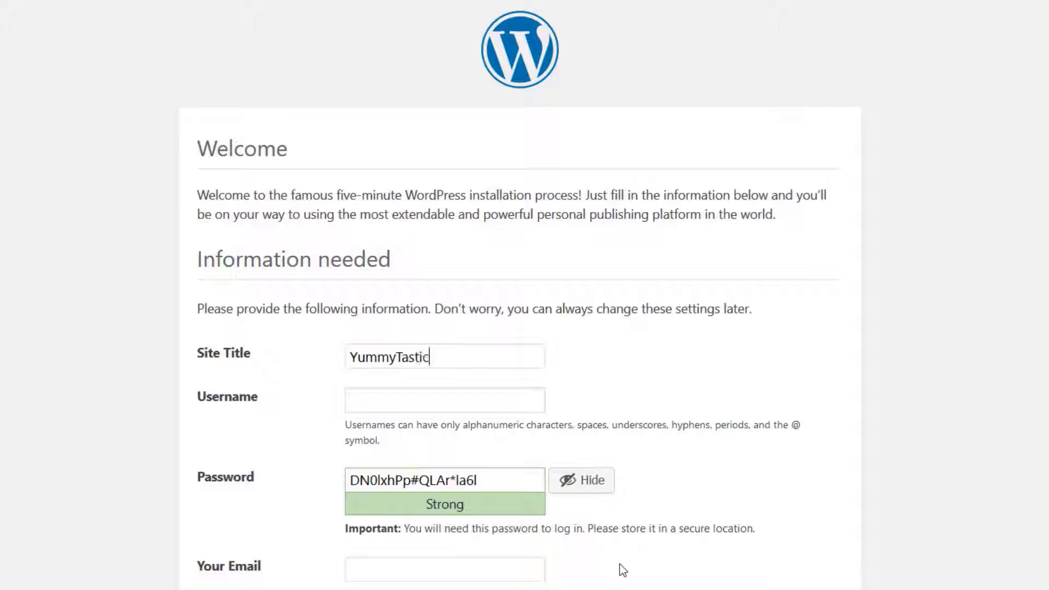
{"action": "left_click", "coordinate": [538, 397]}
{"action": "type", "text": "Ihsan"}
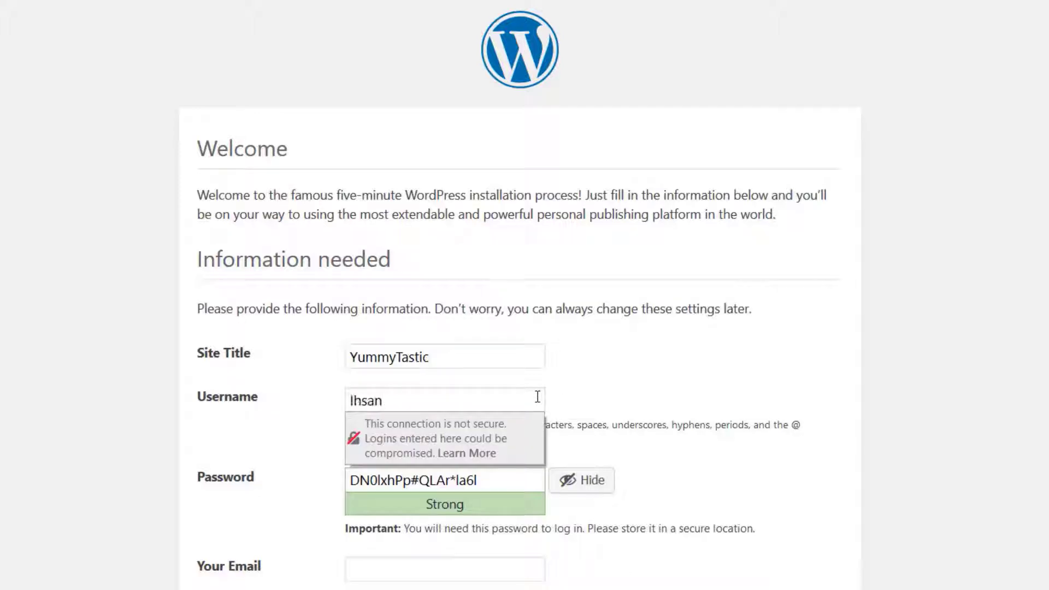
Replace the suggested password with the account password, confirm the use of a weak password and fill in the administrator's email
{"action": "left_click", "coordinate": [503, 484]}
{"action": "left_click", "coordinate": [571, 488]}
{"action": "type", "text": "********"}
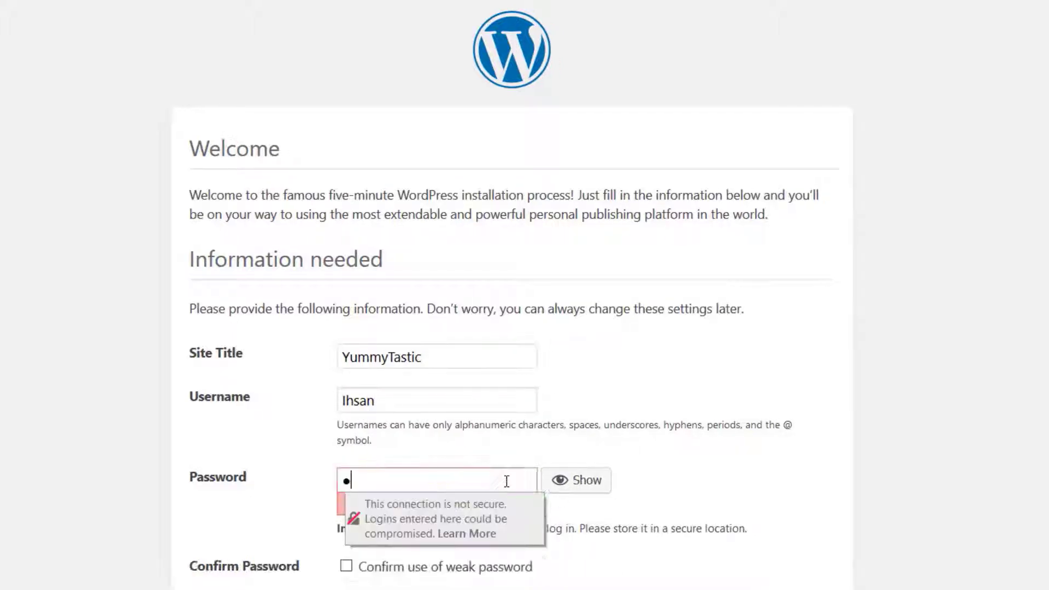
{"action": "type", "text": "**"}
{"action": "scroll", "coordinate": [400, 535], "scroll_direction": "down", "scroll_amount": 2}
{"action": "left_click", "coordinate": [346, 451]}
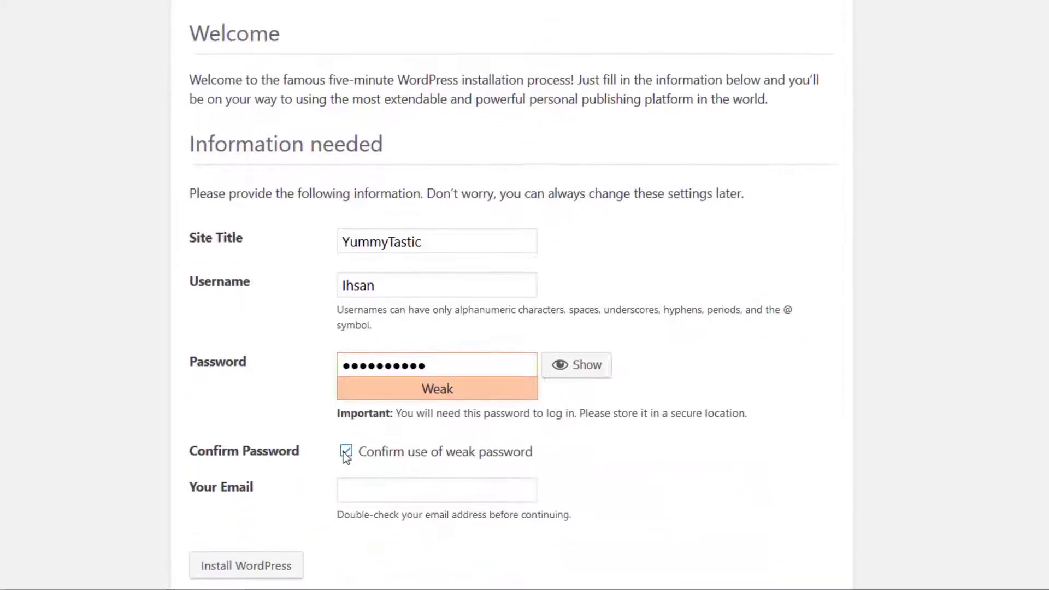
{"action": "left_click", "coordinate": [475, 488]}
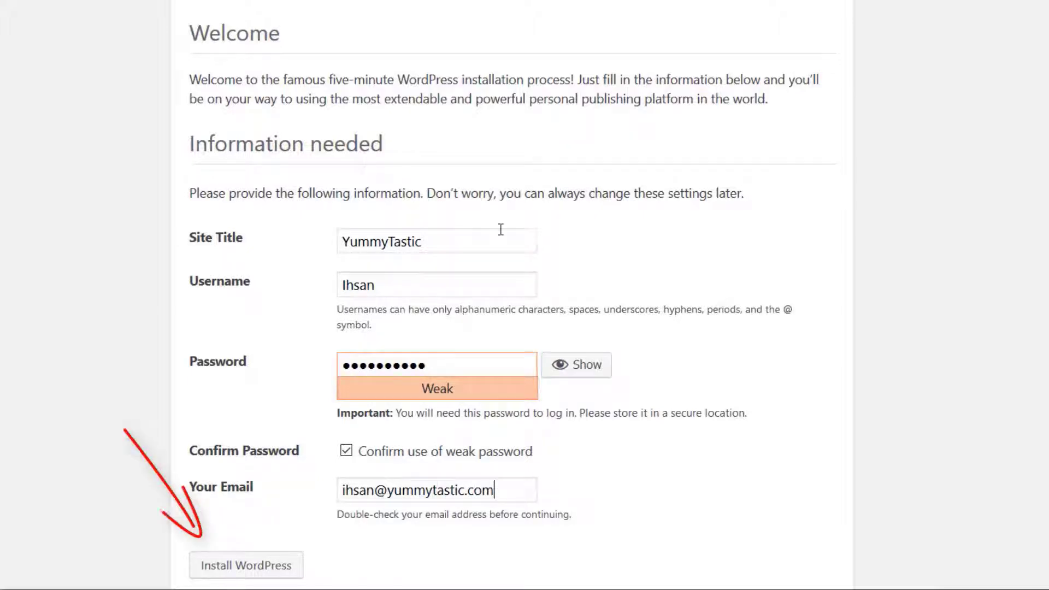
Install WordPress, saving the login in the browser, and log in with the saved username and password and Remember Me enabled
{"action": "left_click", "coordinate": [263, 568]}
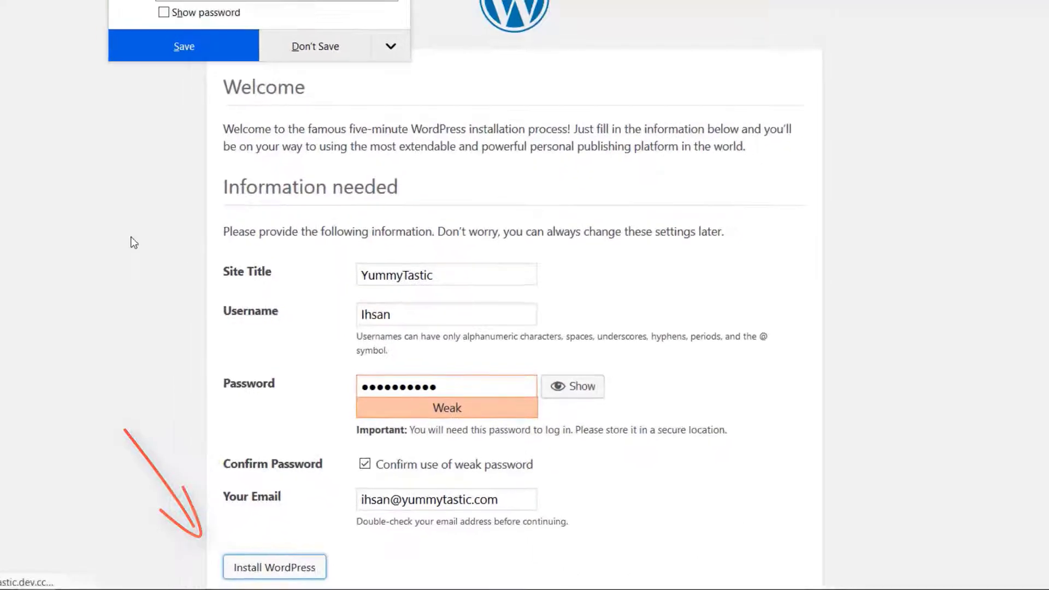
{"action": "left_click", "coordinate": [188, 49]}
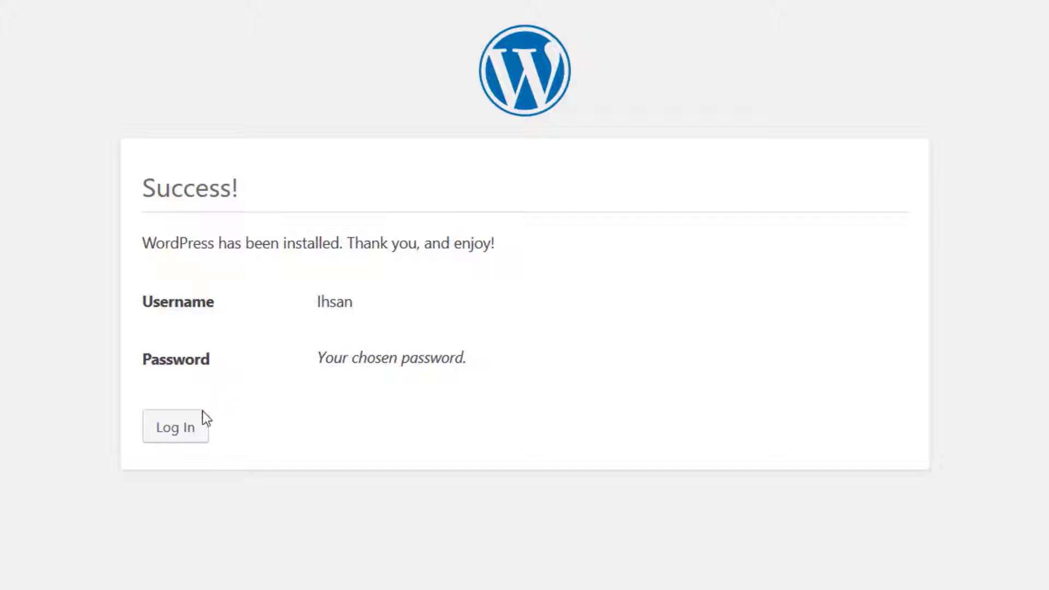
{"action": "left_click", "coordinate": [188, 433]}
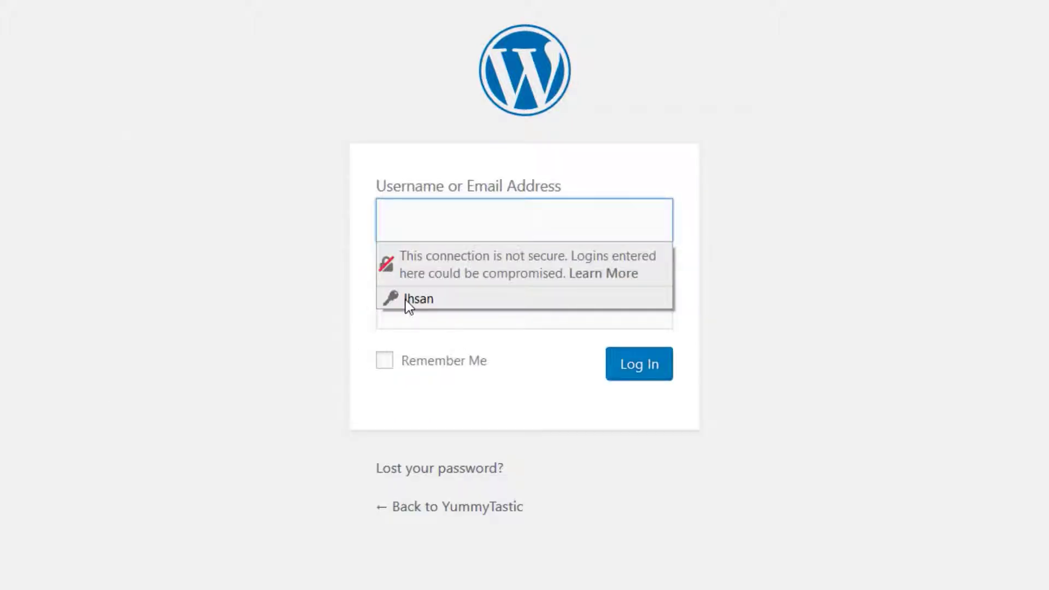
{"action": "left_click", "coordinate": [407, 299]}
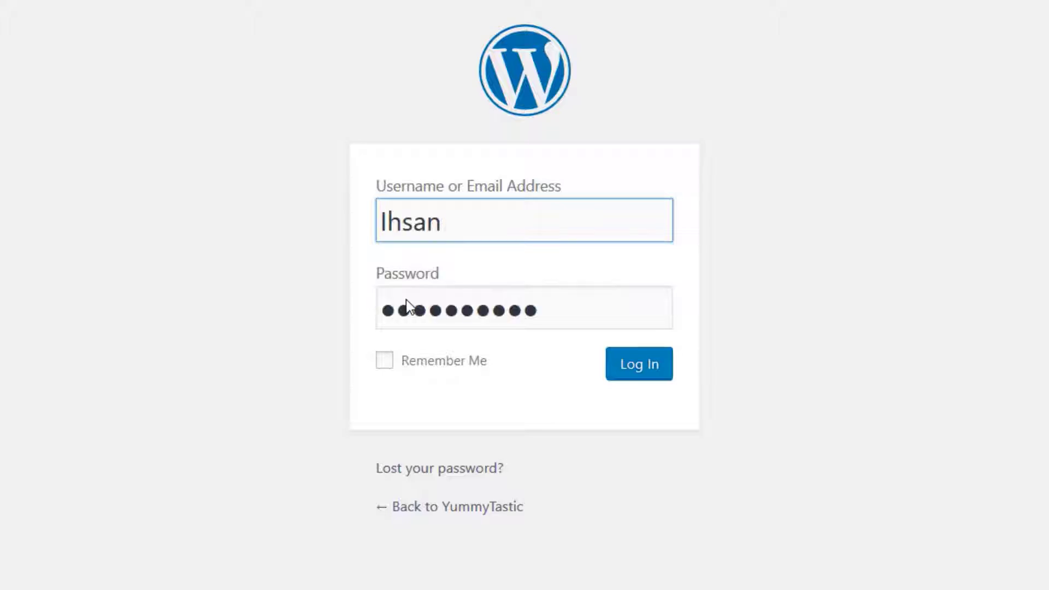
{"action": "left_click", "coordinate": [386, 360]}
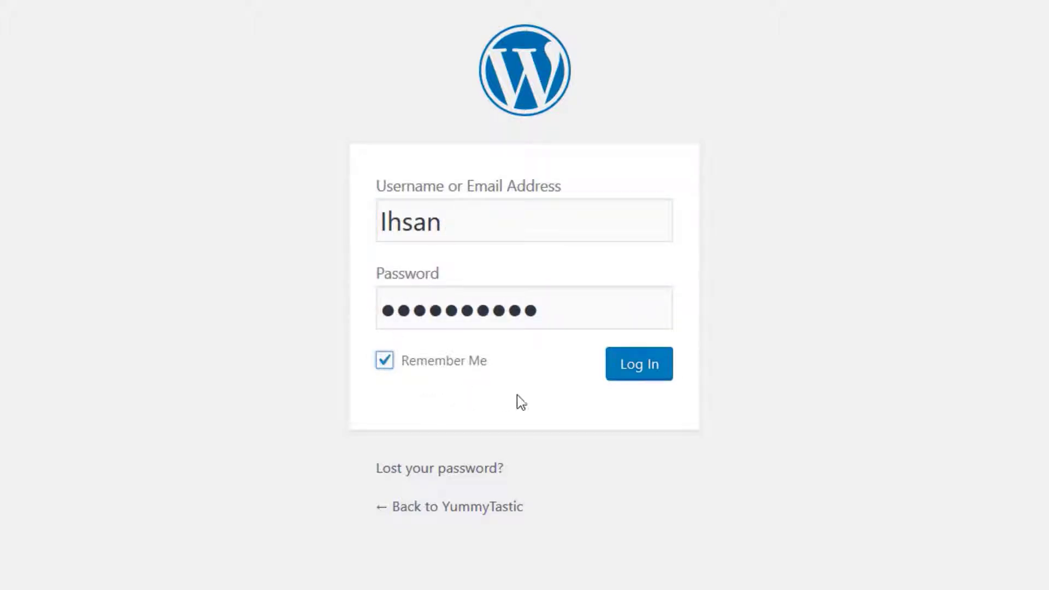
{"action": "left_click", "coordinate": [637, 373]}
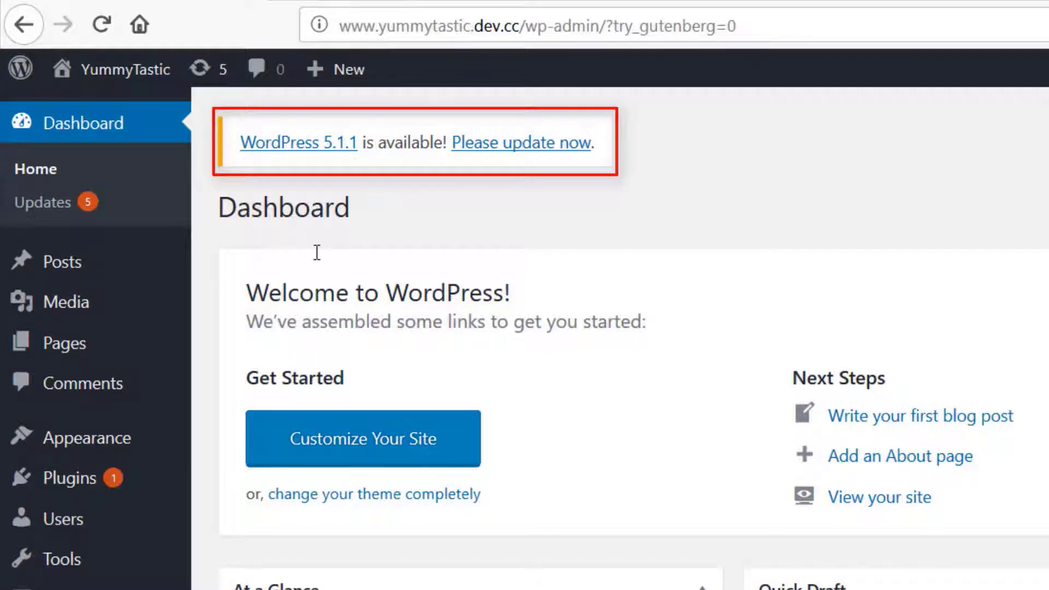
Update the site's WordPress installation to version 5.1.1
{"action": "left_click", "coordinate": [514, 143]}
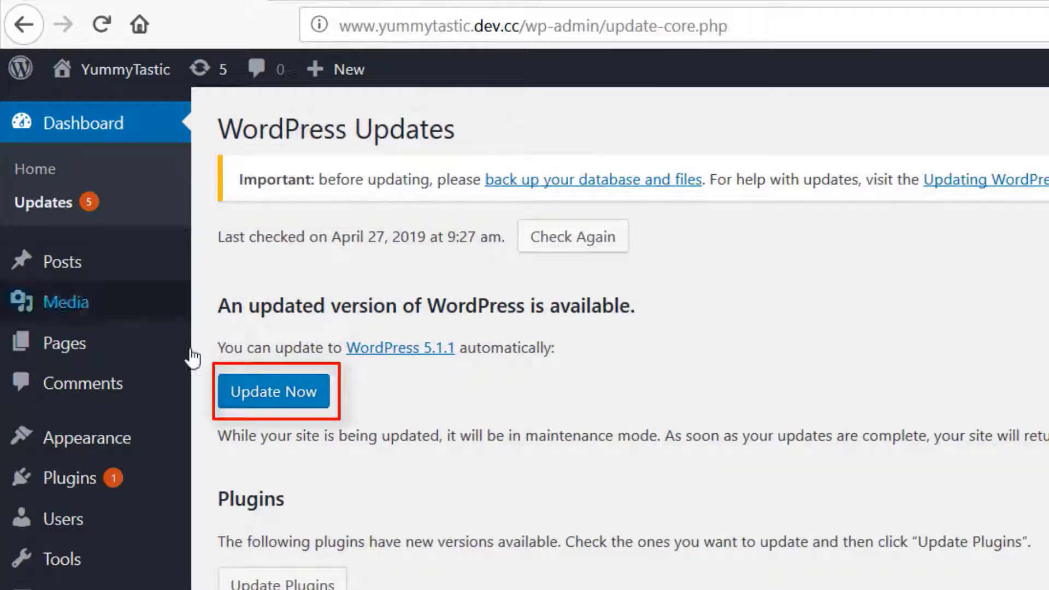
{"action": "left_click", "coordinate": [296, 397]}
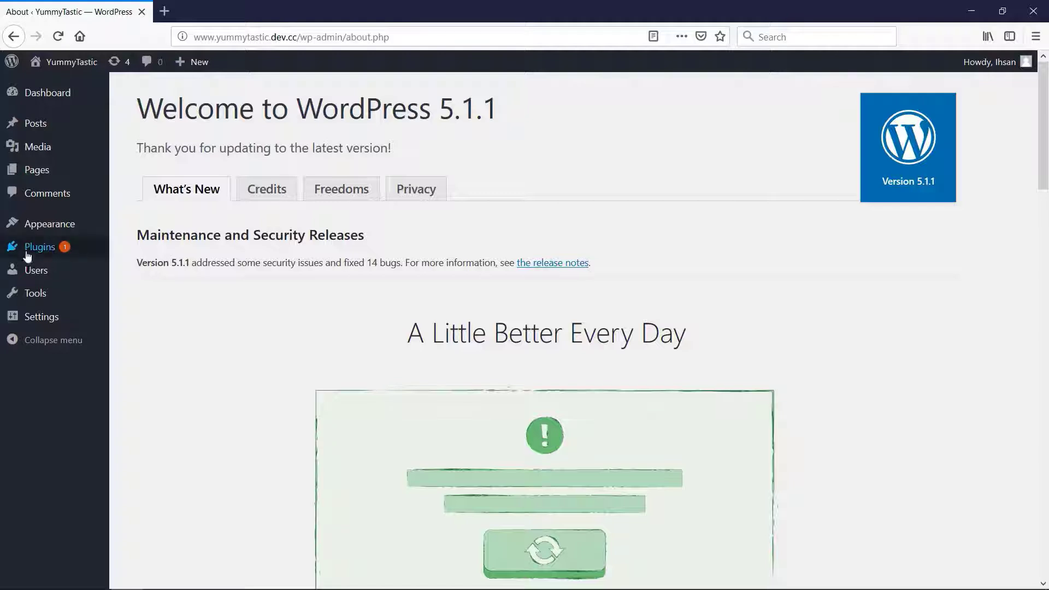
Open the details of the Twenty Nineteen theme among the installed themes and activate it
{"action": "mouse_move", "coordinate": [37, 233]}
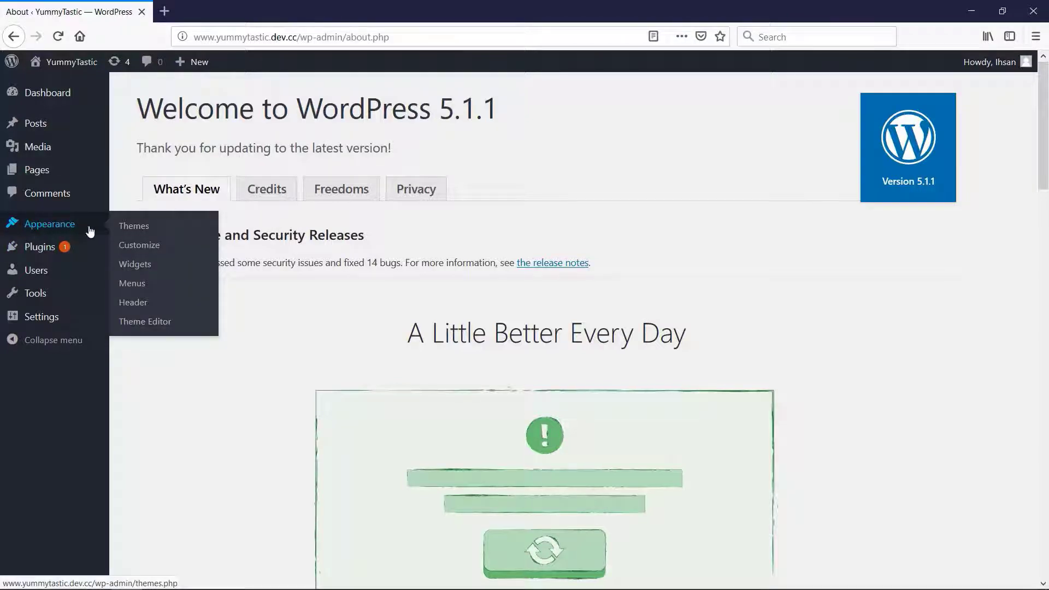
{"action": "left_click", "coordinate": [126, 232]}
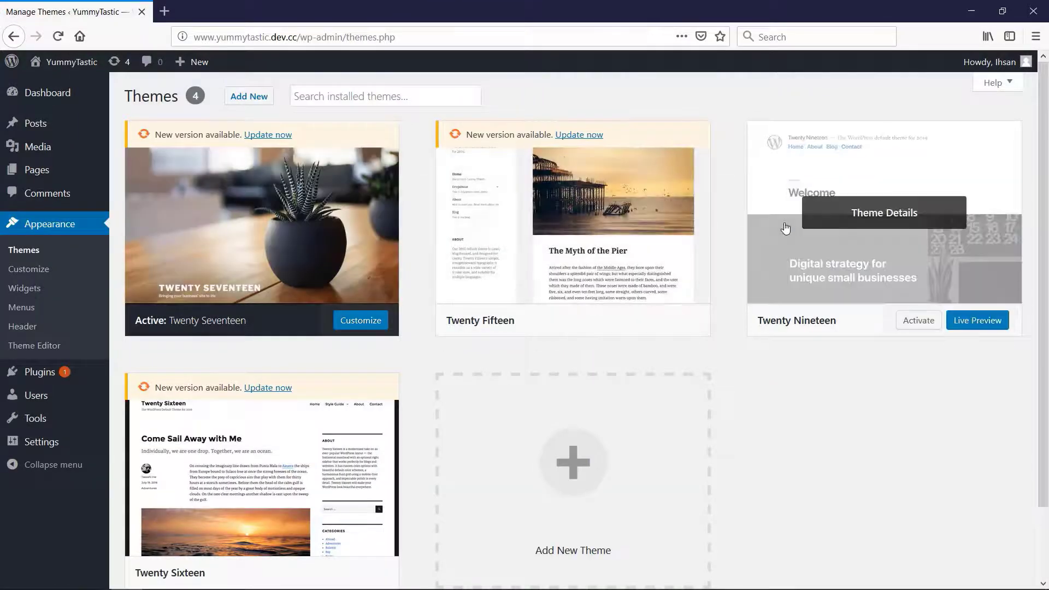
{"action": "left_click", "coordinate": [785, 229]}
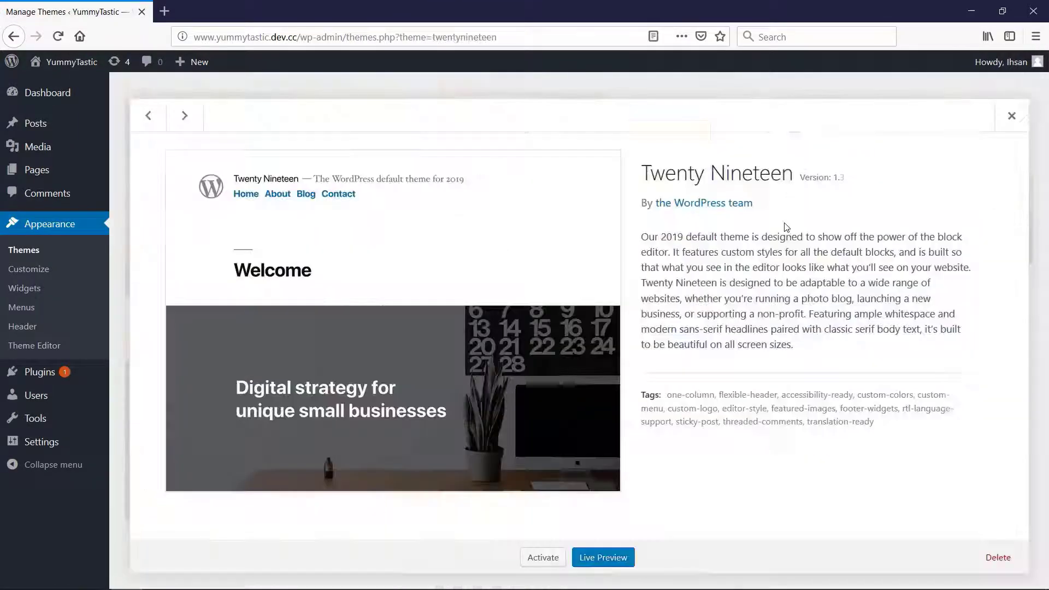
{"action": "left_click", "coordinate": [541, 557]}
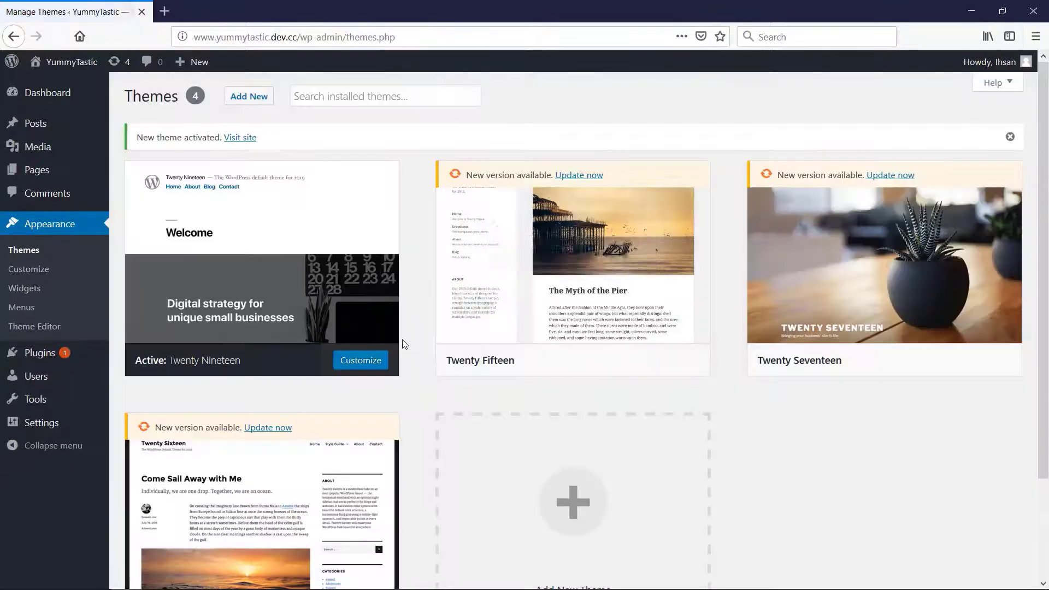
Visit the YummyTastic front page, look through it down to the footer and return to the dashboard
{"action": "mouse_move", "coordinate": [72, 70]}
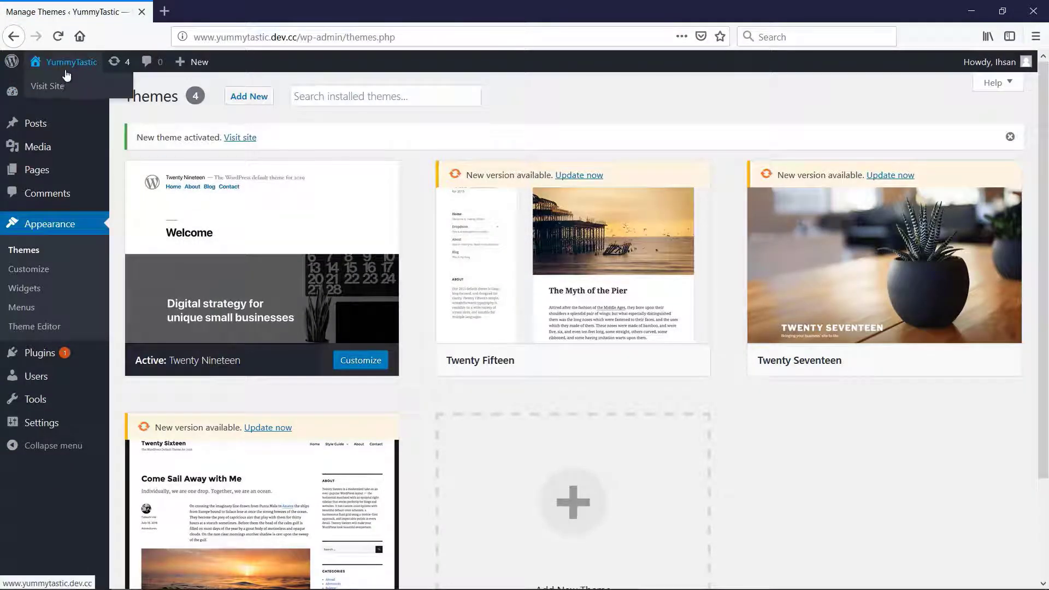
{"action": "left_click", "coordinate": [52, 88]}
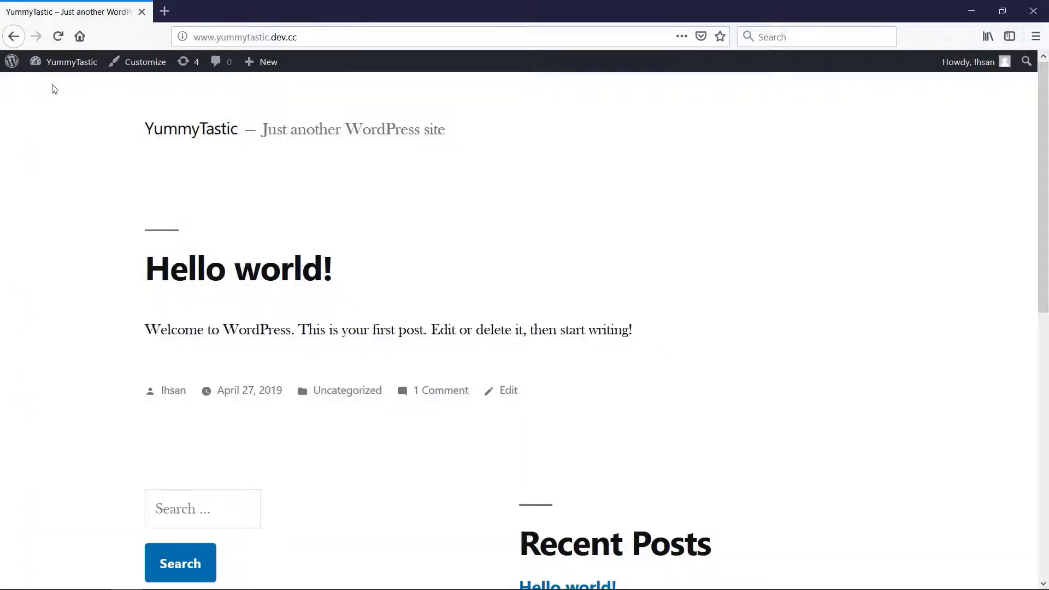
{"action": "scroll", "coordinate": [1016, 337], "scroll_direction": "down", "scroll_amount": 7}
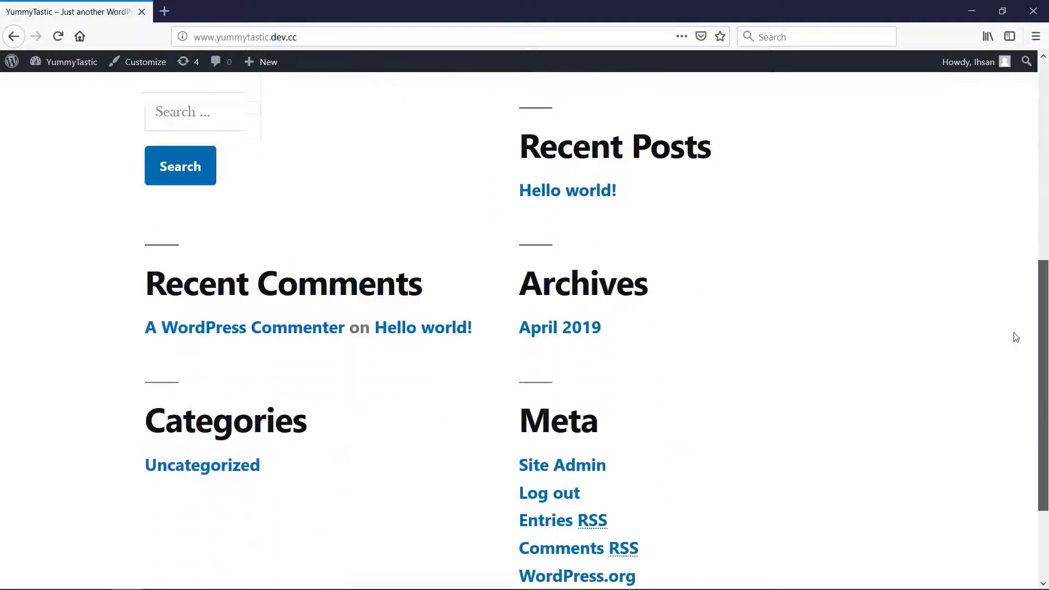
{"action": "scroll", "coordinate": [1016, 337], "scroll_direction": "down", "scroll_amount": 3}
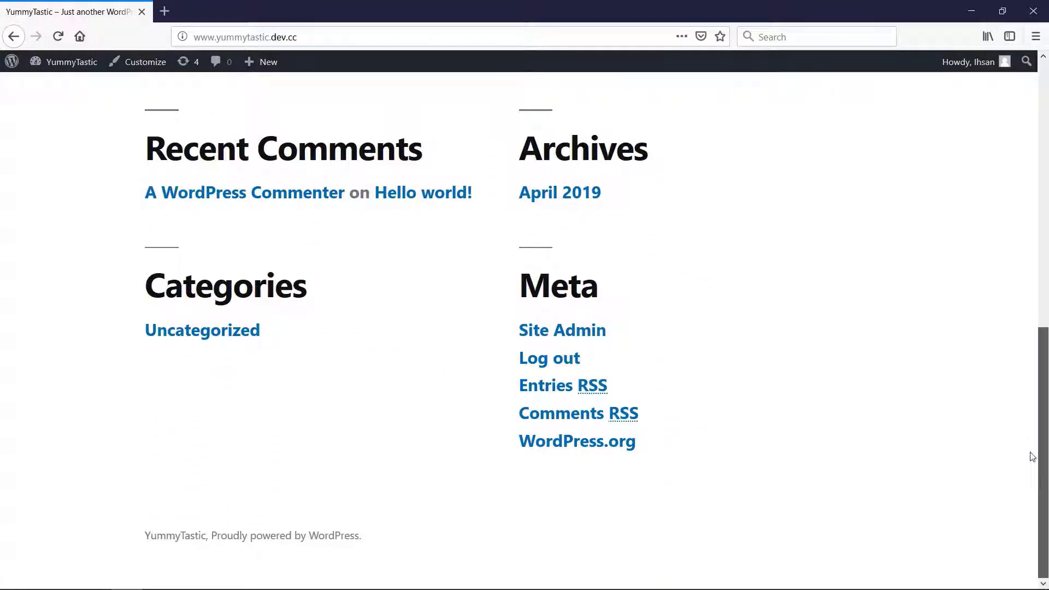
{"action": "scroll", "coordinate": [1035, 466], "scroll_direction": "up", "scroll_amount": 10}
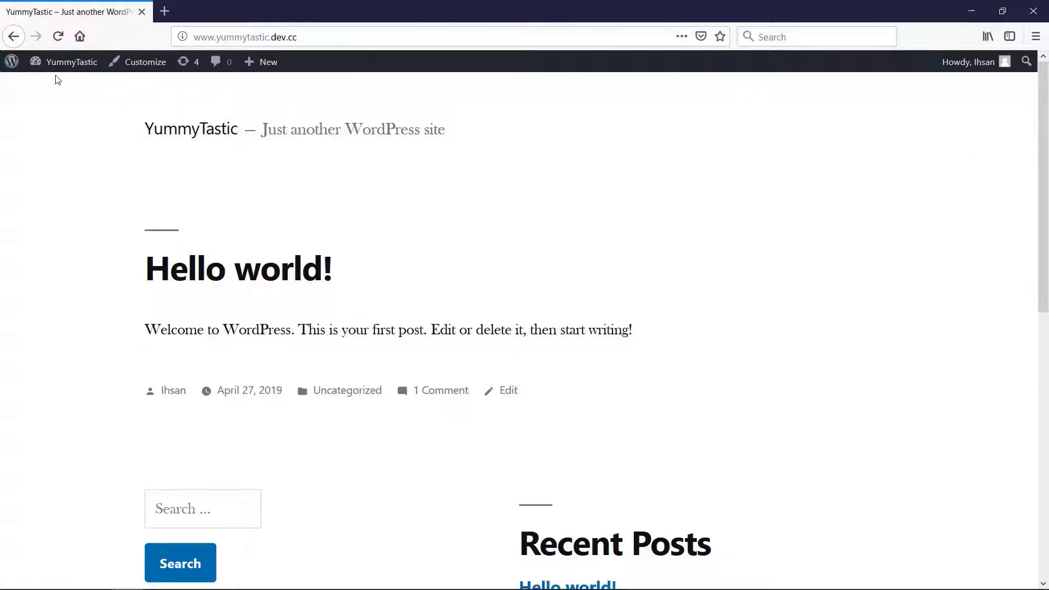
{"action": "mouse_move", "coordinate": [43, 63]}
{"action": "left_click", "coordinate": [43, 83]}
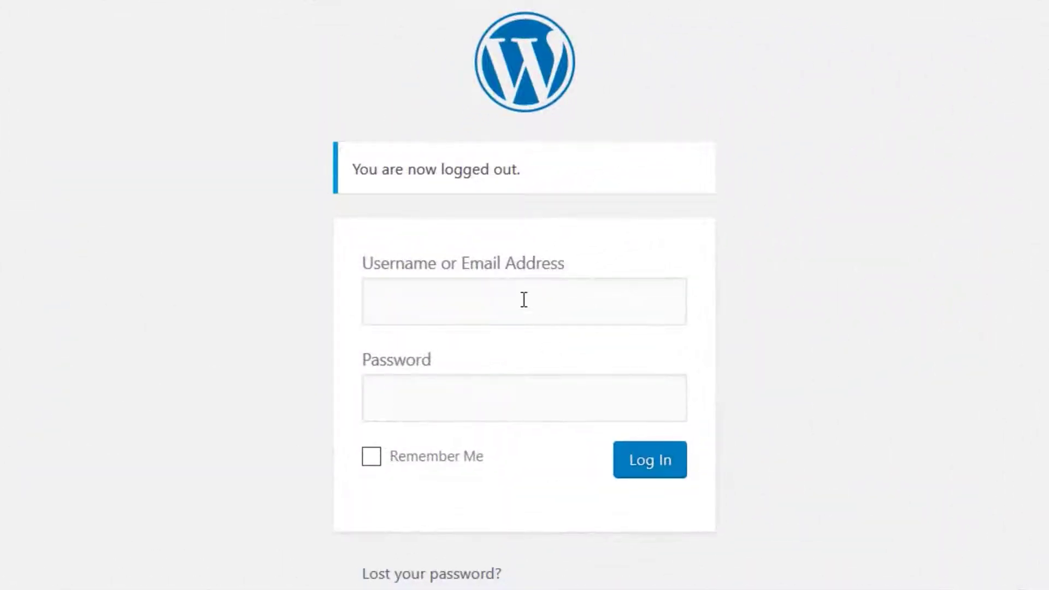
Log in to the WordPress site by filling the username and password fields with the saved login
{"action": "left_click", "coordinate": [523, 299]}
{"action": "left_click", "coordinate": [469, 366]}
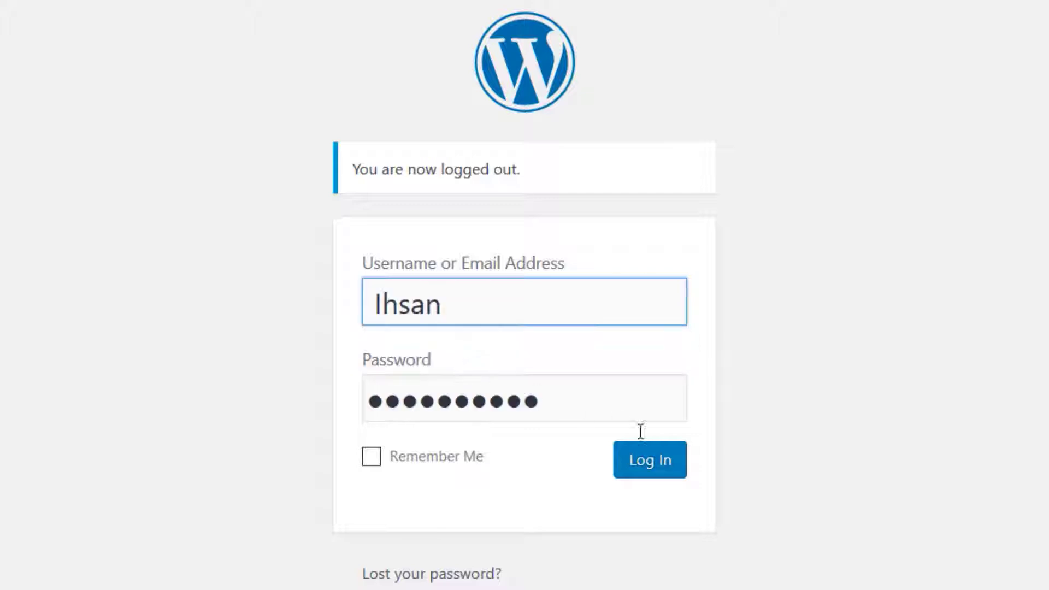
{"action": "left_click", "coordinate": [659, 464]}
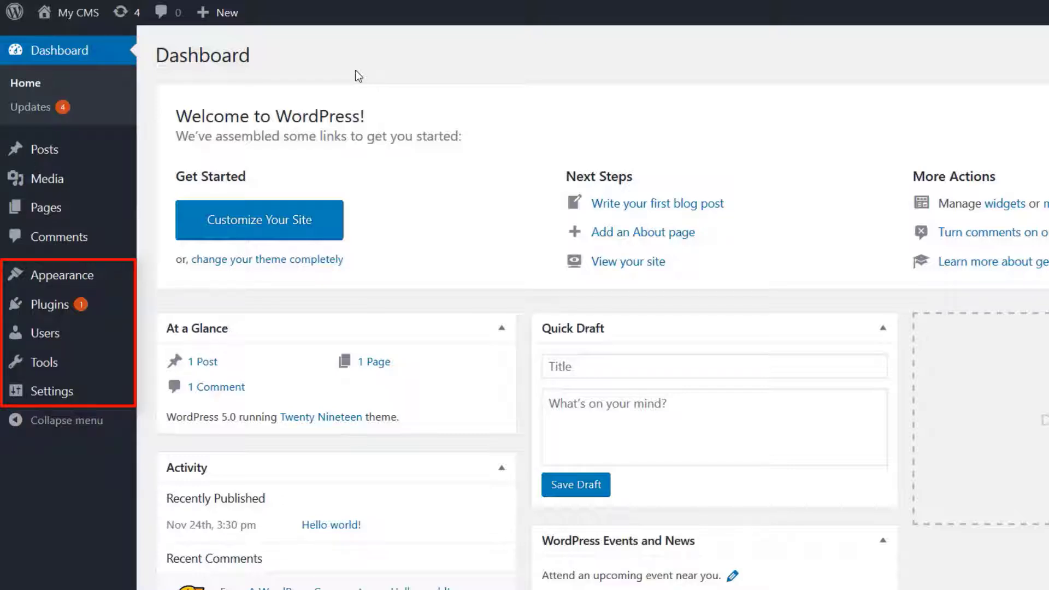
Open the Available Tools page, collapse the admin navigation to icons and expand it again
{"action": "mouse_move", "coordinate": [52, 282]}
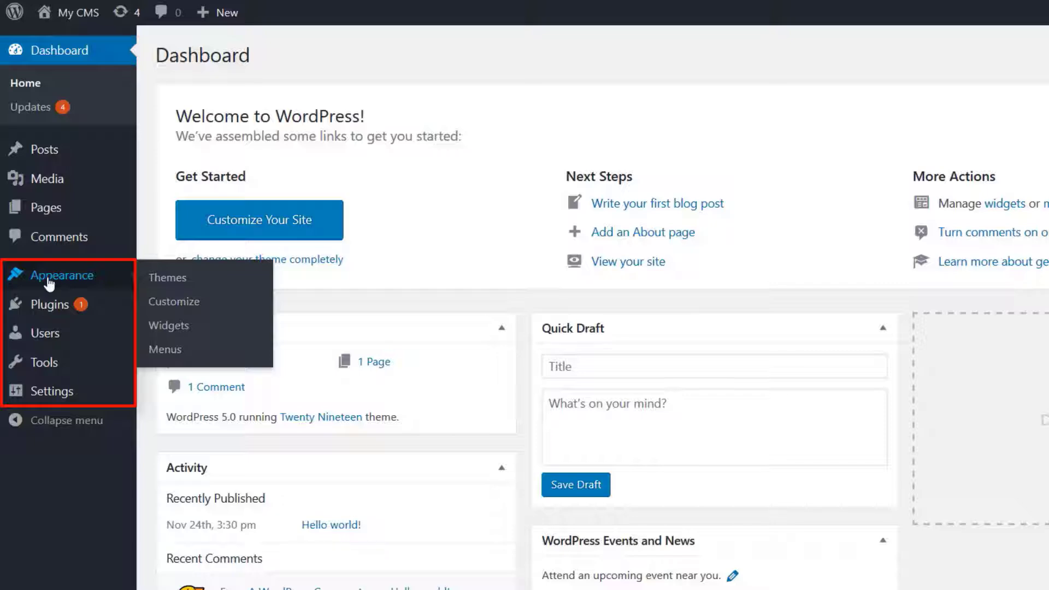
{"action": "left_click", "coordinate": [41, 362]}
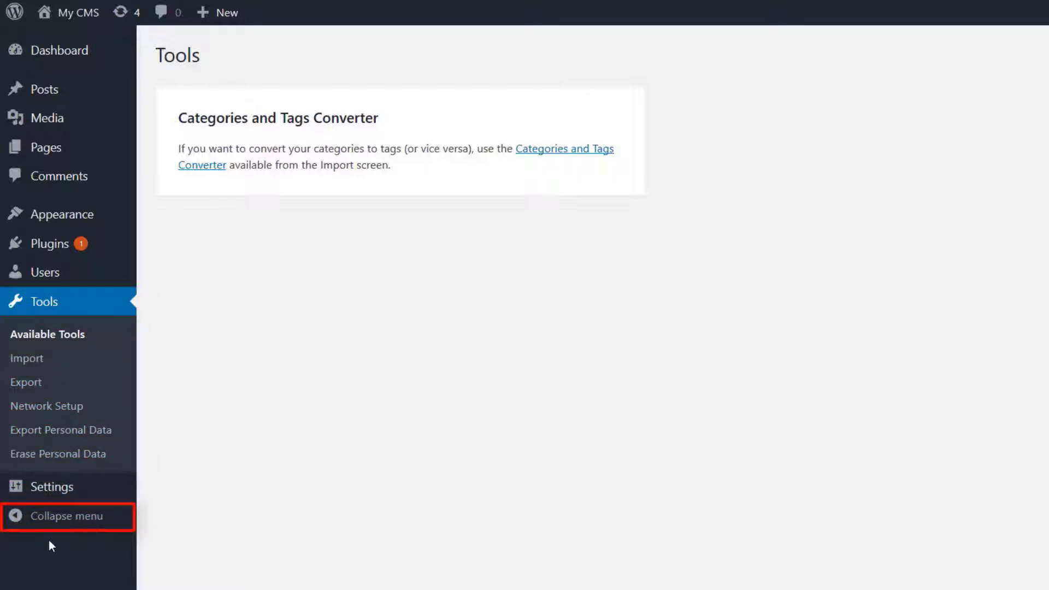
{"action": "left_click", "coordinate": [52, 518]}
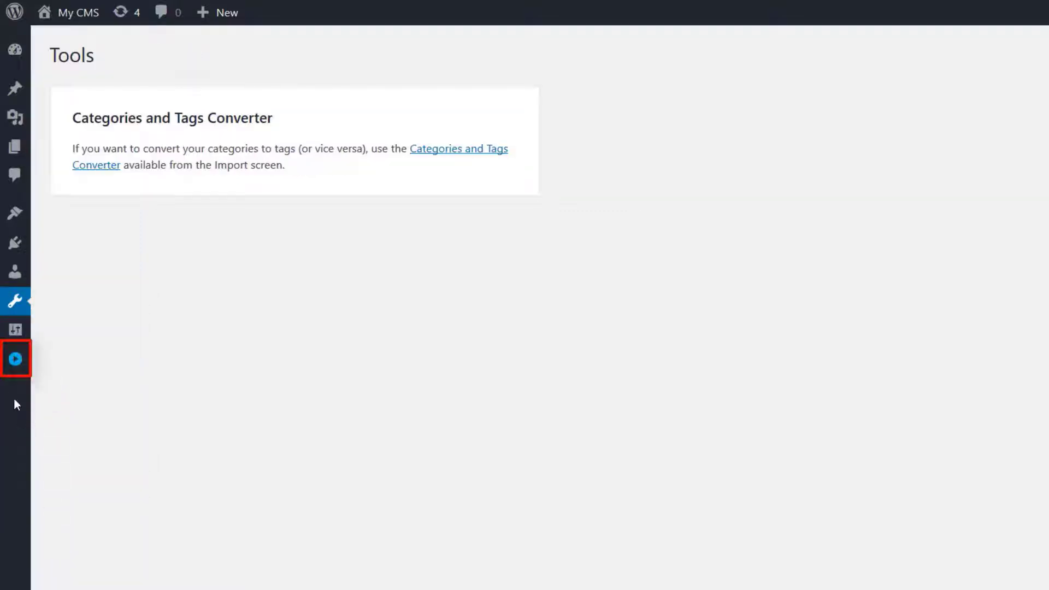
{"action": "left_click", "coordinate": [12, 365]}
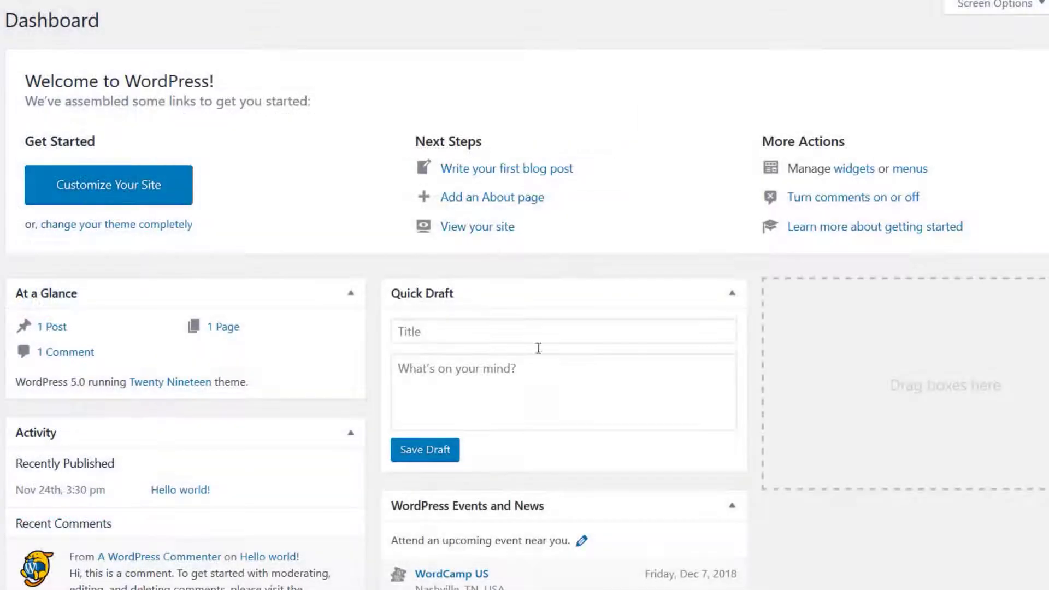
Hide the Dashboard's Welcome box through the screen options and show it again
{"action": "left_click_drag", "start_coordinate": [481, 519], "coordinate": [463, 584]}
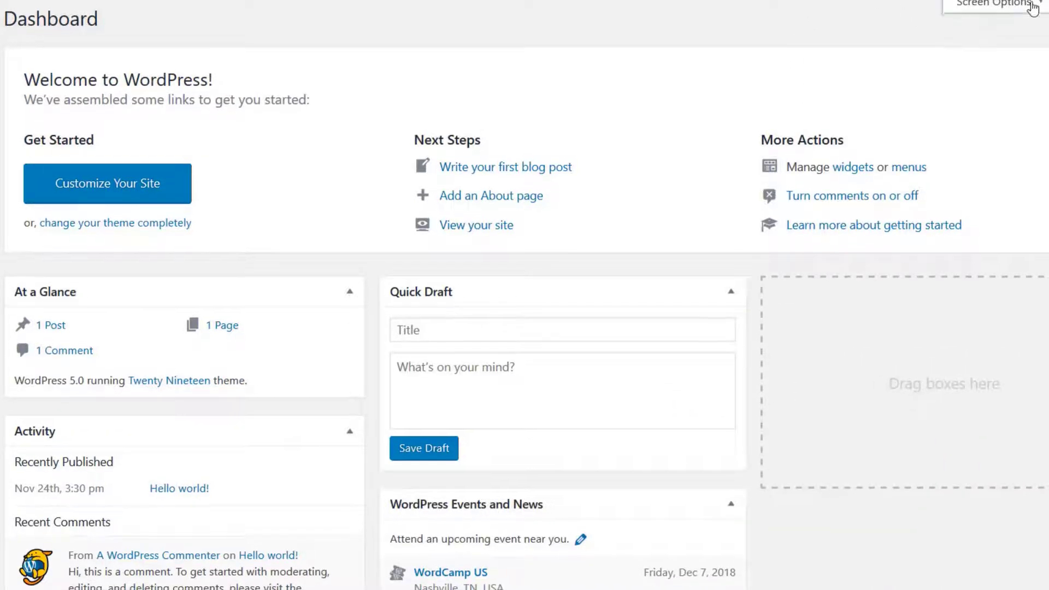
{"action": "left_click", "coordinate": [992, 5]}
{"action": "left_click", "coordinate": [403, 70]}
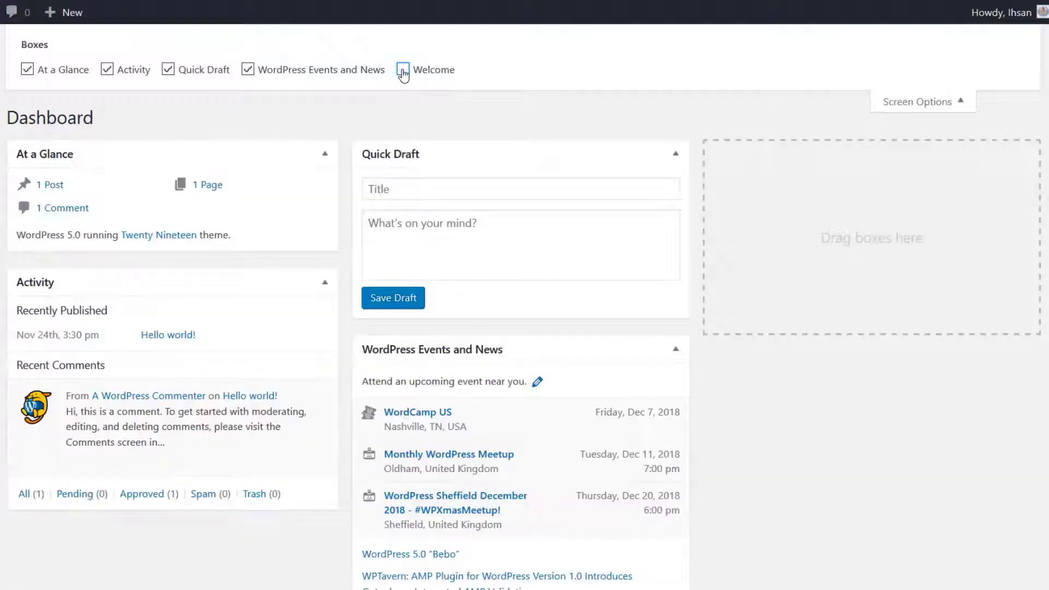
{"action": "left_click", "coordinate": [402, 70]}
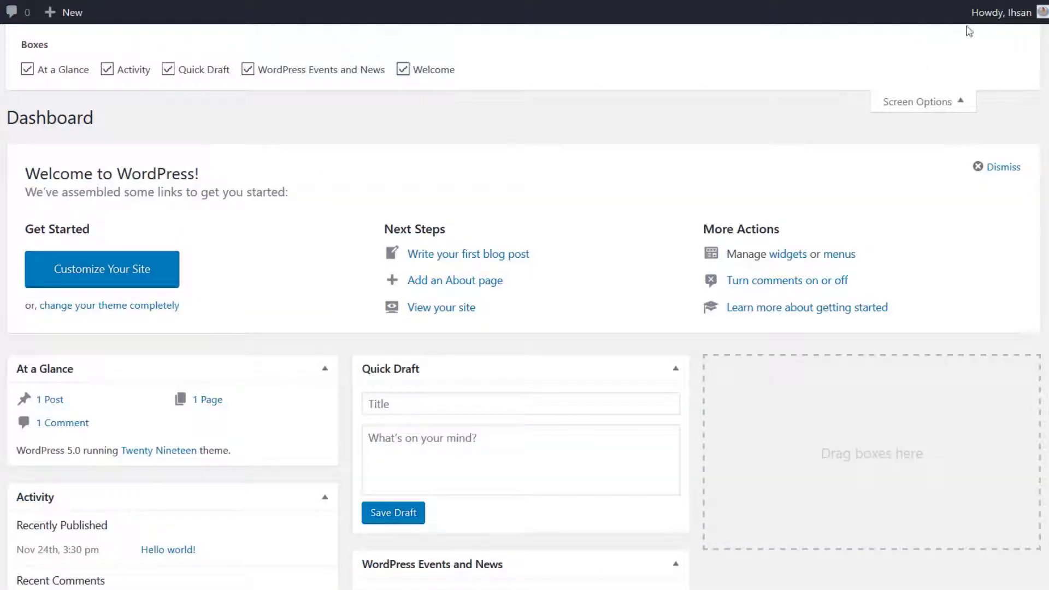
{"action": "left_click", "coordinate": [955, 100]}
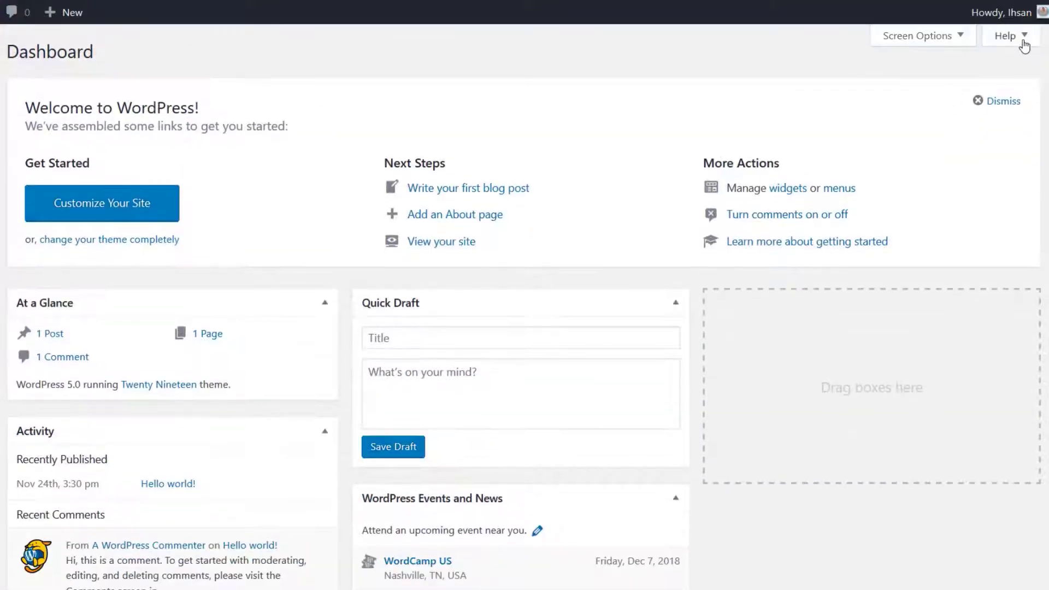
Look through the Dashboard's Navigation and Layout help and open its linked documentation and support forums
{"action": "left_click", "coordinate": [1017, 39]}
{"action": "left_click", "coordinate": [56, 73]}
{"action": "left_click", "coordinate": [38, 95]}
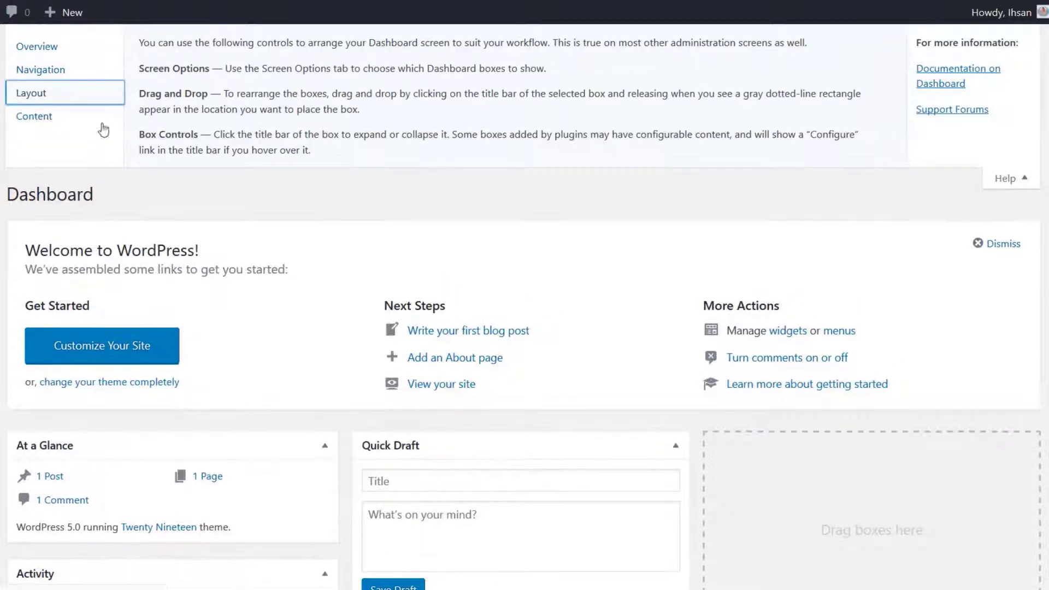
{"action": "left_click", "coordinate": [966, 78]}
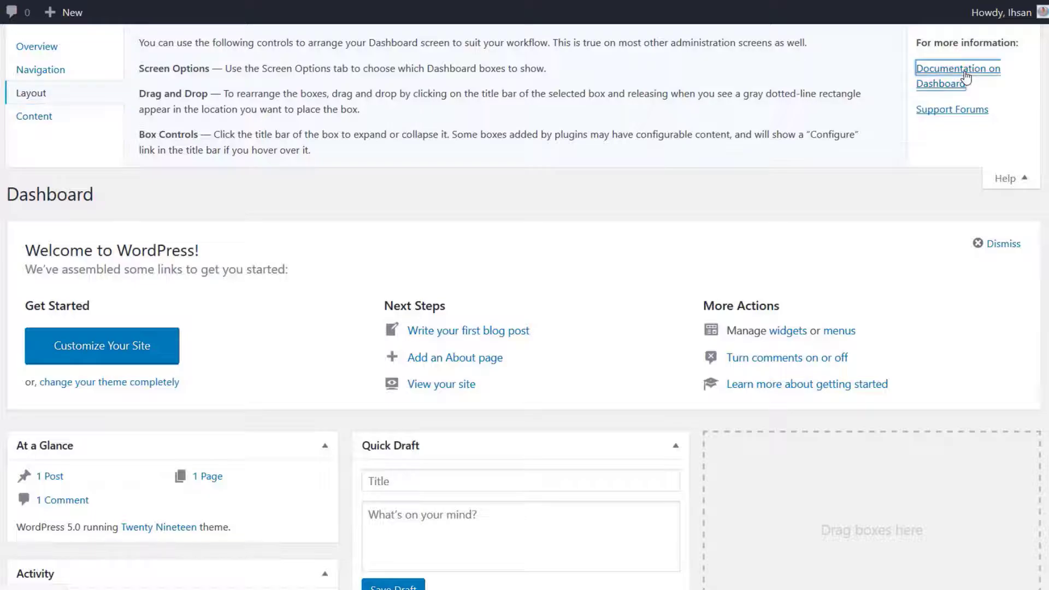
{"action": "key", "text": "alt+Left"}
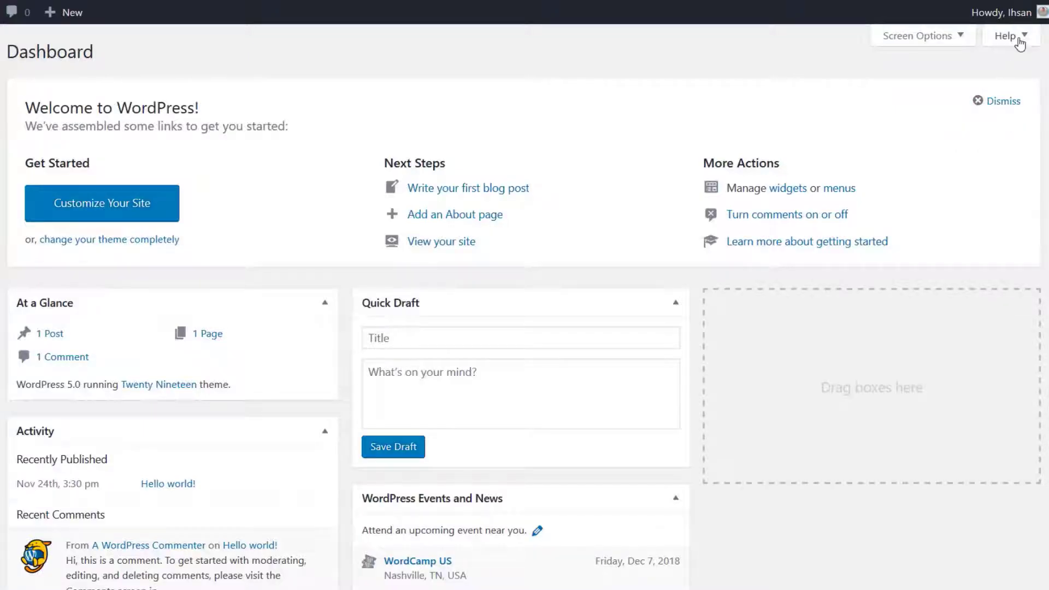
{"action": "left_click", "coordinate": [1019, 40]}
{"action": "left_click", "coordinate": [979, 115]}
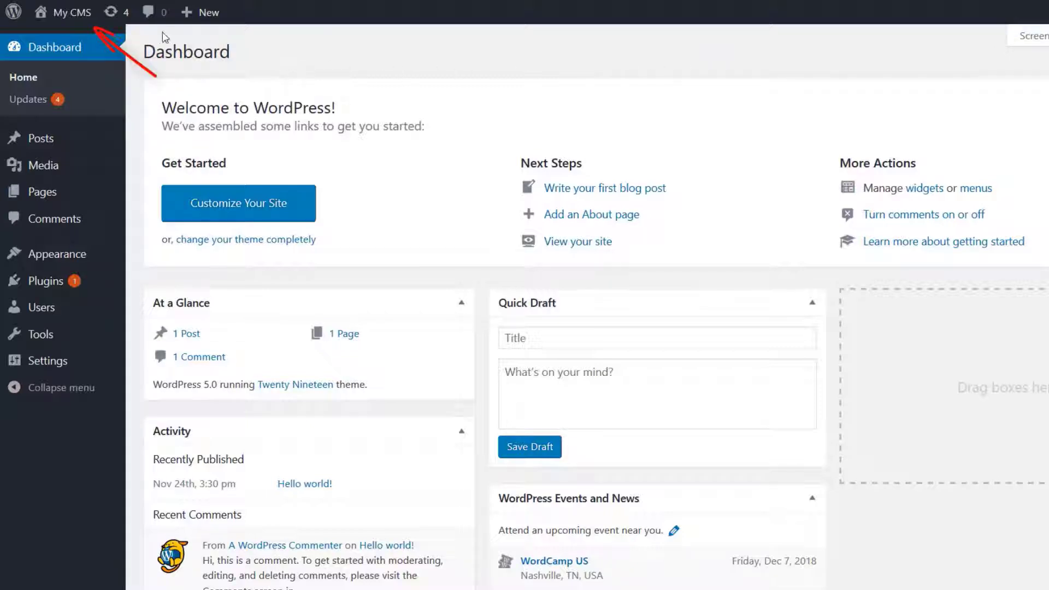
Visit the My CMS front page and return to the dashboard to look over the admin toolbar's options
{"action": "mouse_move", "coordinate": [47, 21]}
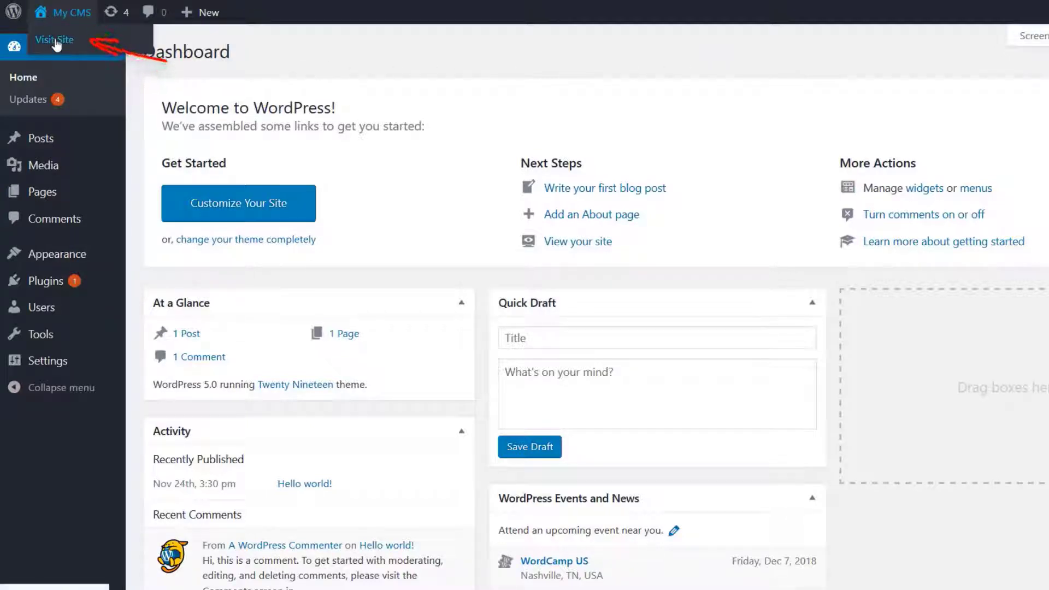
{"action": "left_click", "coordinate": [55, 40]}
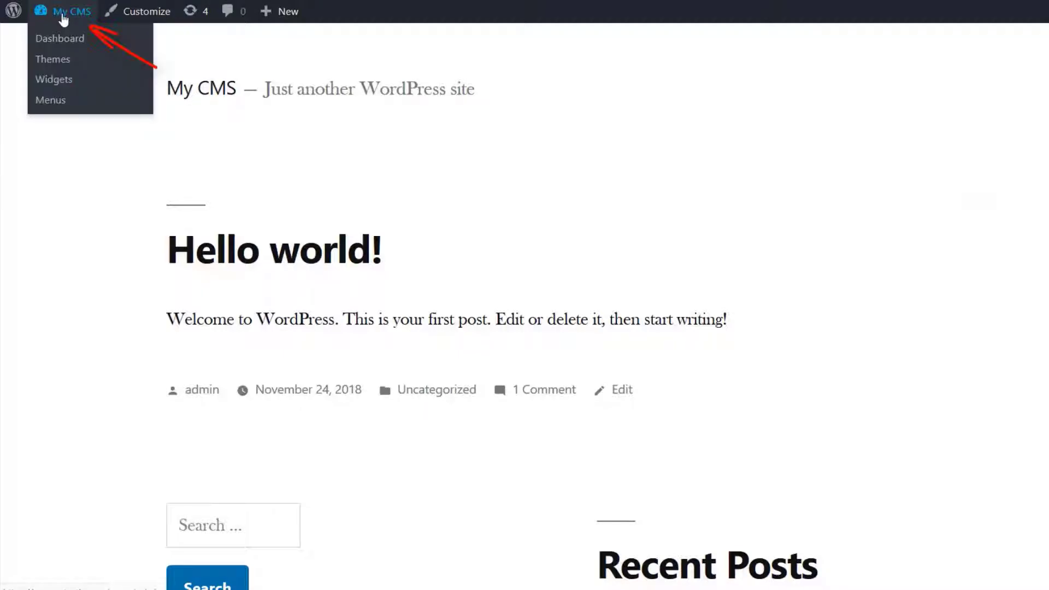
{"action": "left_click", "coordinate": [64, 19]}
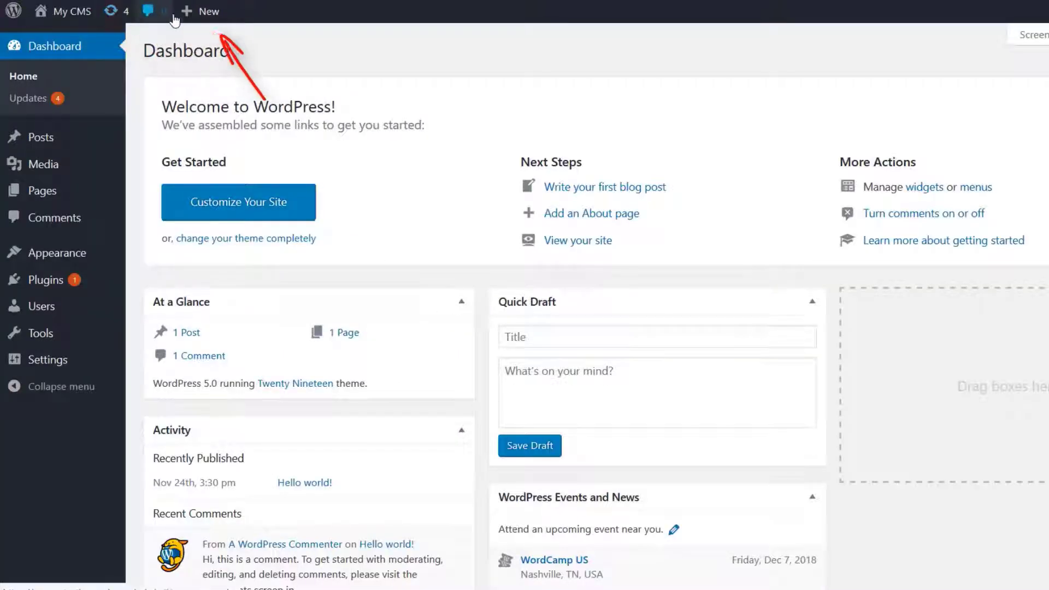
{"action": "mouse_move", "coordinate": [212, 18]}
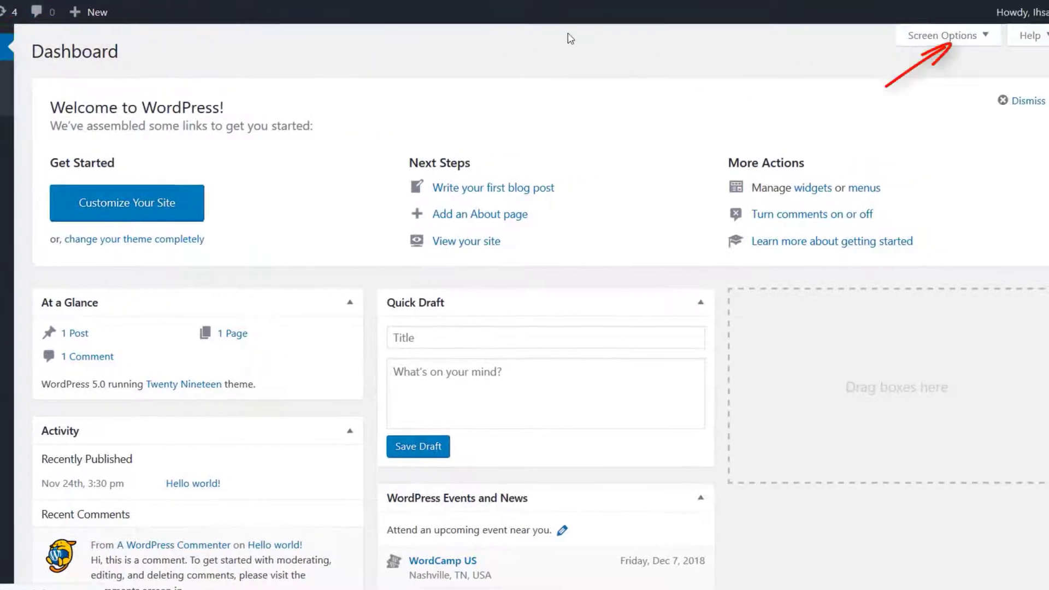
{"action": "mouse_move", "coordinate": [1034, 17]}
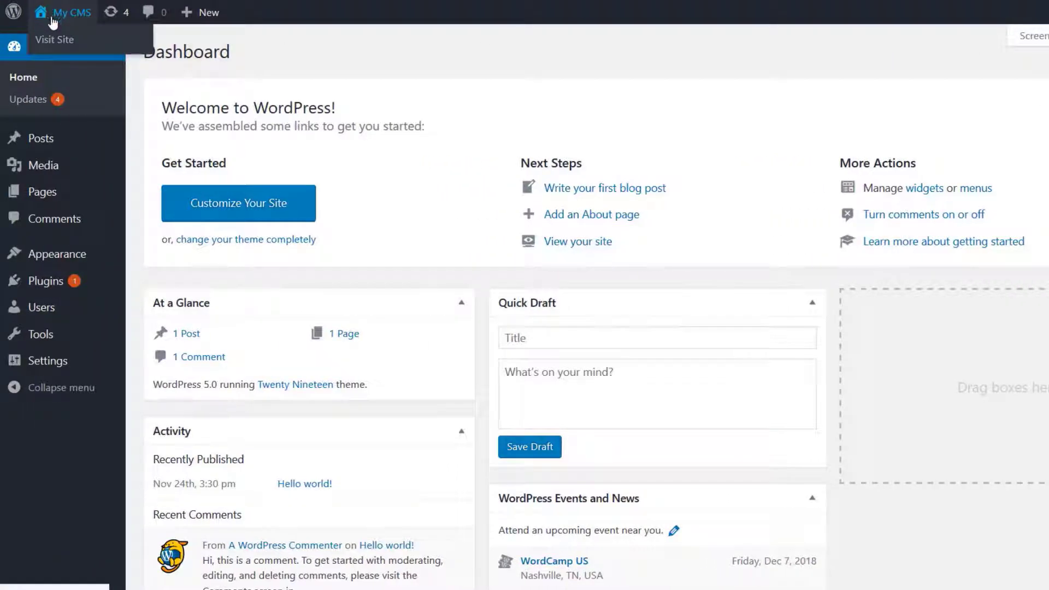
Visit the site's front page, open the Hello world! post and start editing it
{"action": "left_click", "coordinate": [54, 41]}
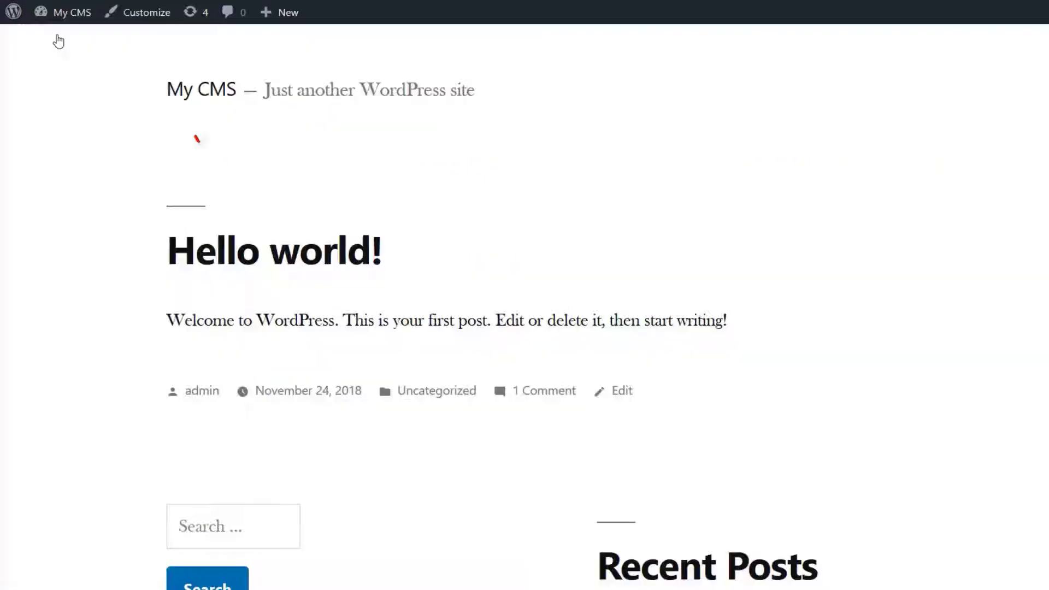
{"action": "left_click", "coordinate": [309, 245]}
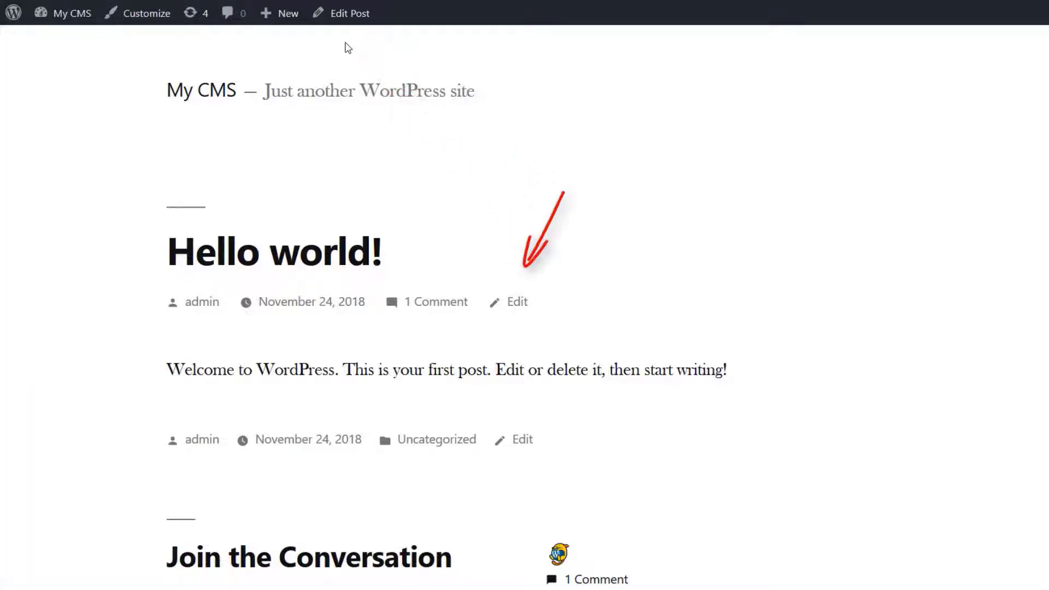
{"action": "left_click", "coordinate": [515, 305]}
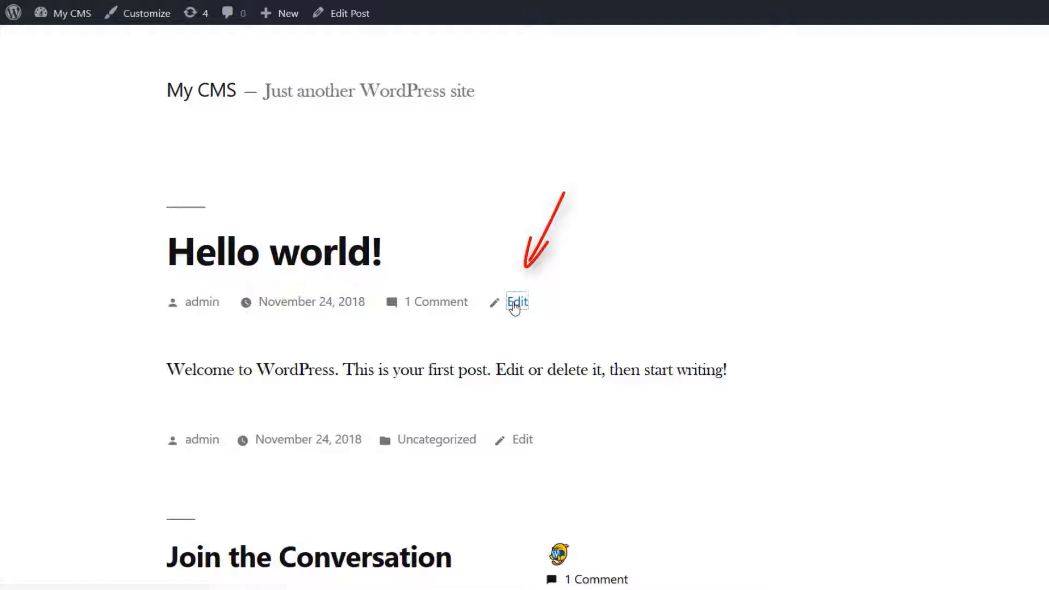
Change "your first post" to "my first post" in the Hello world! post's text, update the post and view it
{"action": "left_click", "coordinate": [382, 253]}
{"action": "double_click", "coordinate": [376, 277]}
{"action": "type", "text": "my"}
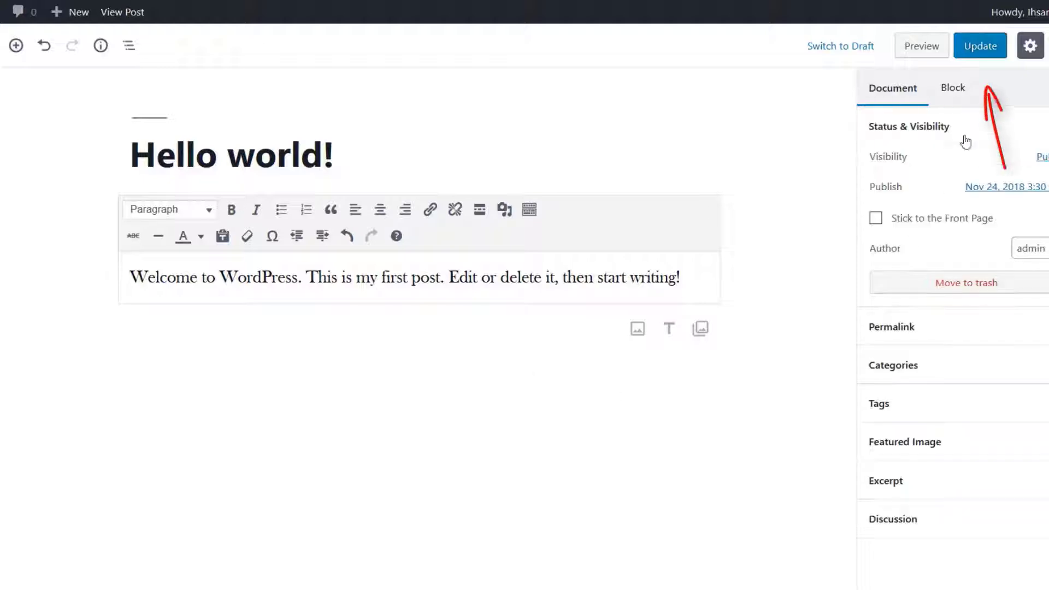
{"action": "left_click", "coordinate": [982, 55]}
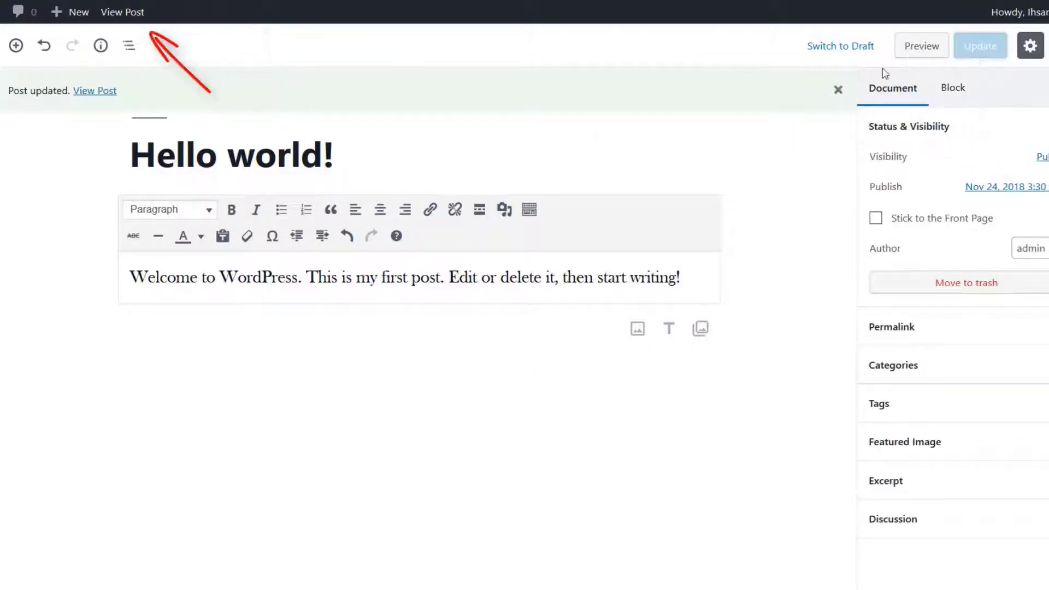
{"action": "left_click", "coordinate": [121, 12]}
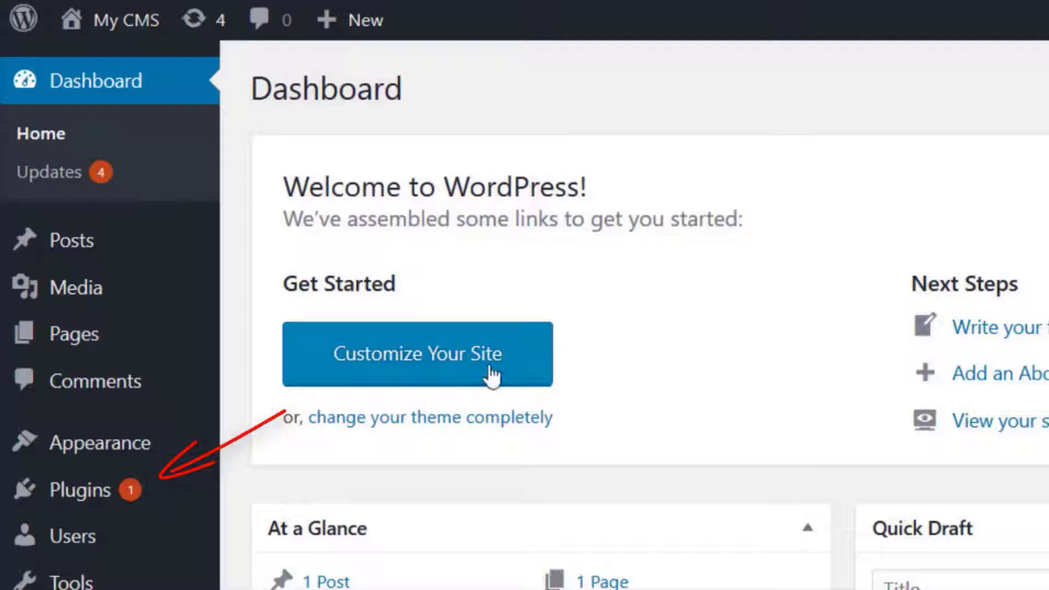
Look through the installed plugins and return to the dashboard
{"action": "mouse_move", "coordinate": [60, 505]}
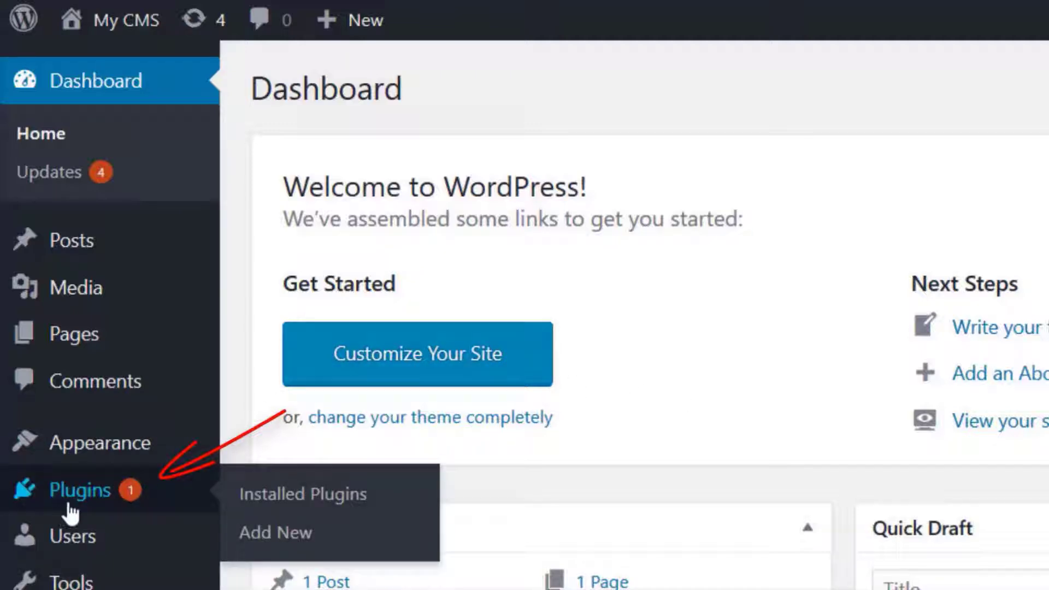
{"action": "left_click", "coordinate": [70, 511]}
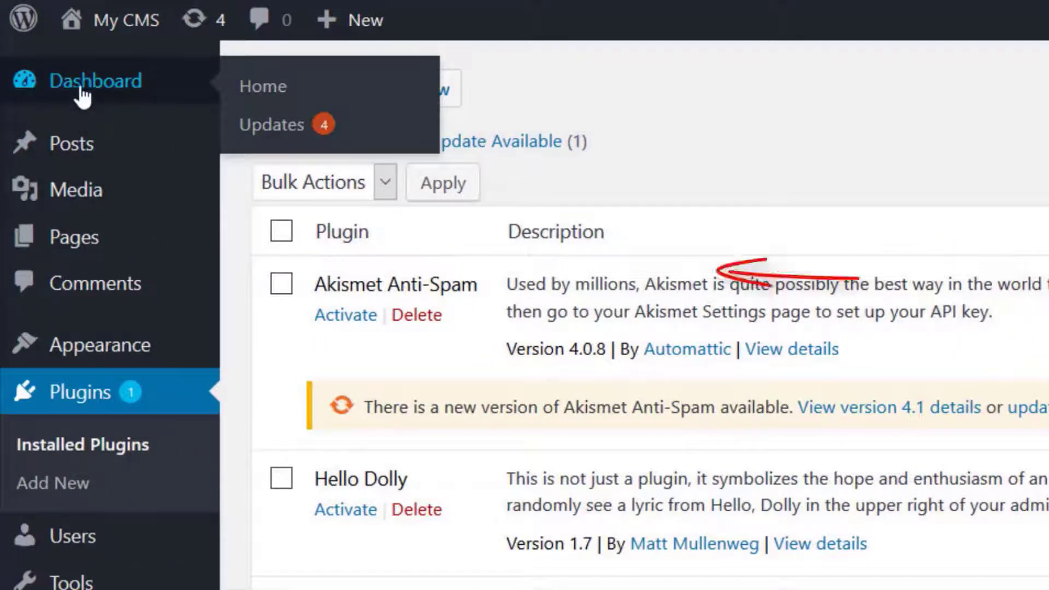
{"action": "left_click", "coordinate": [83, 86]}
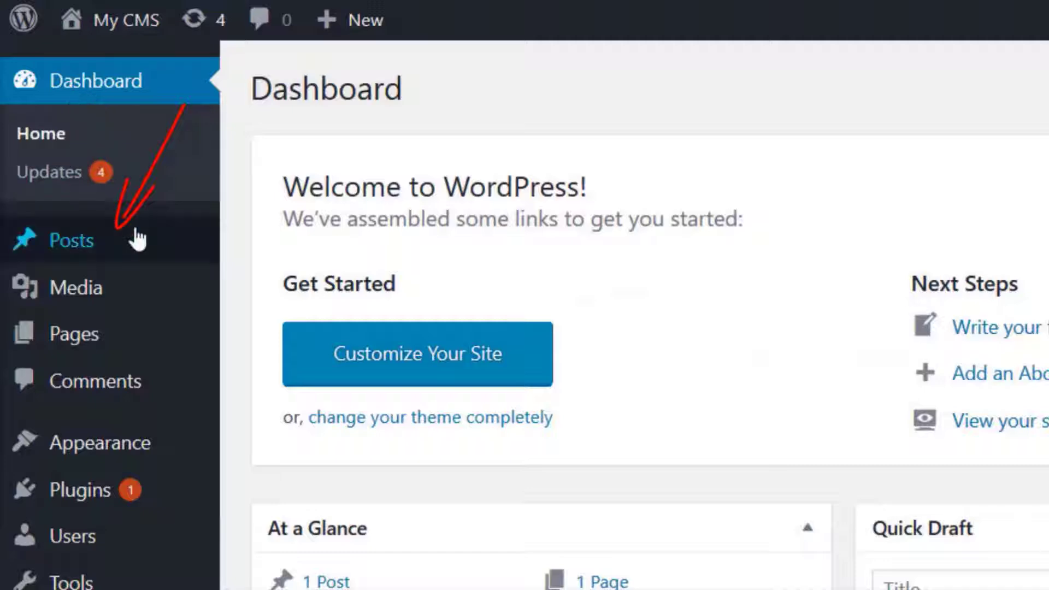
{"action": "mouse_move", "coordinate": [138, 238]}
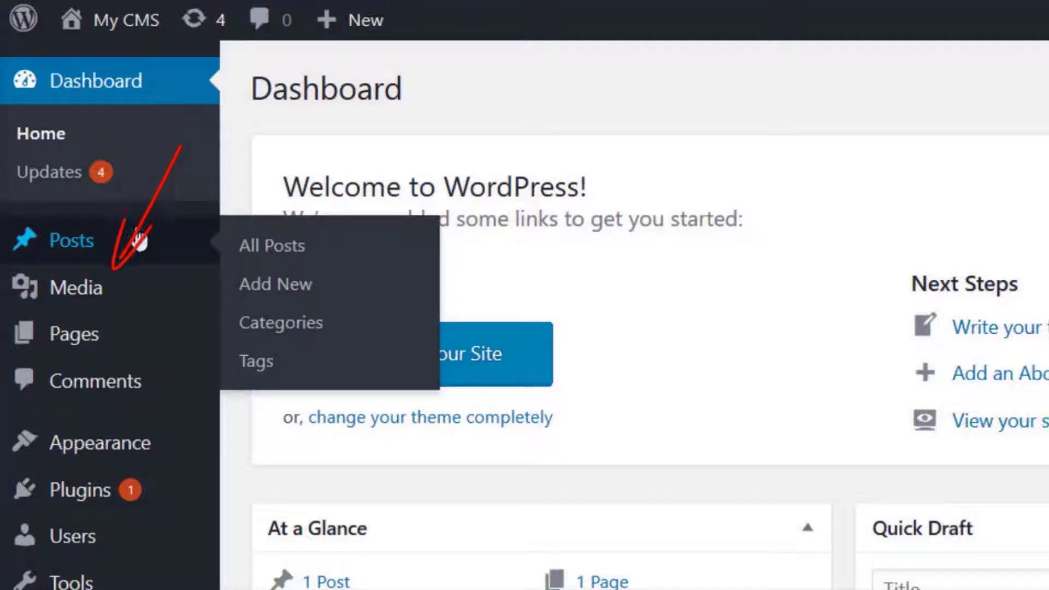
{"action": "mouse_move", "coordinate": [130, 290]}
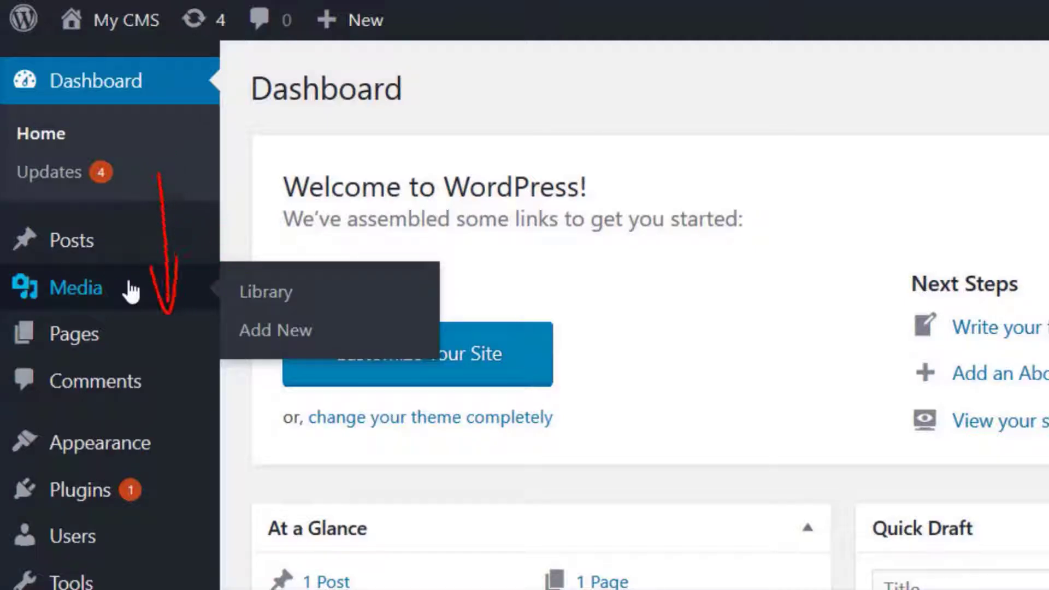
{"action": "mouse_move", "coordinate": [130, 335]}
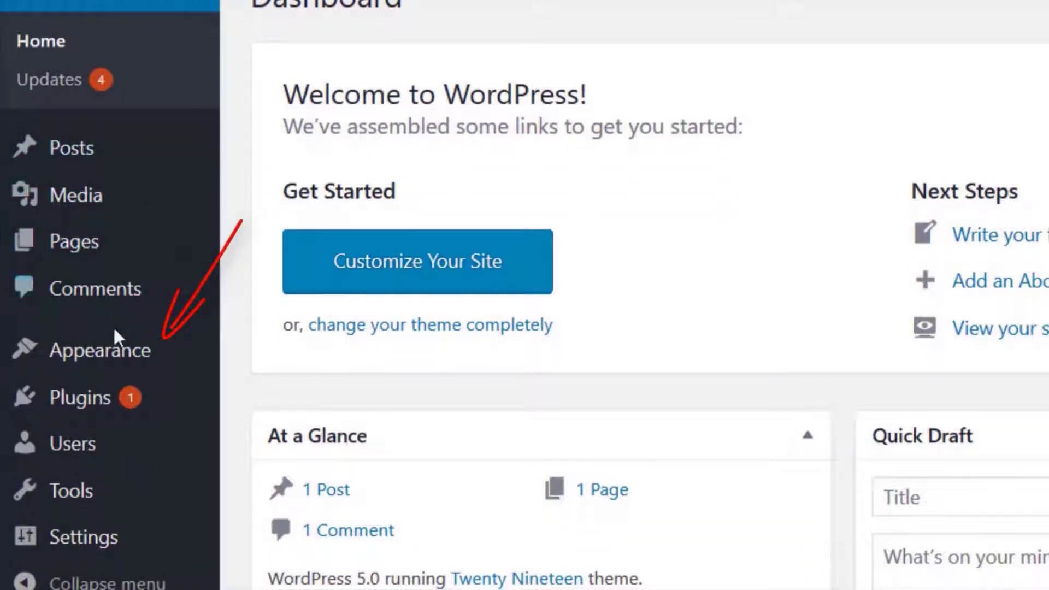
Open the page for managing the site's widgets
{"action": "mouse_move", "coordinate": [113, 362]}
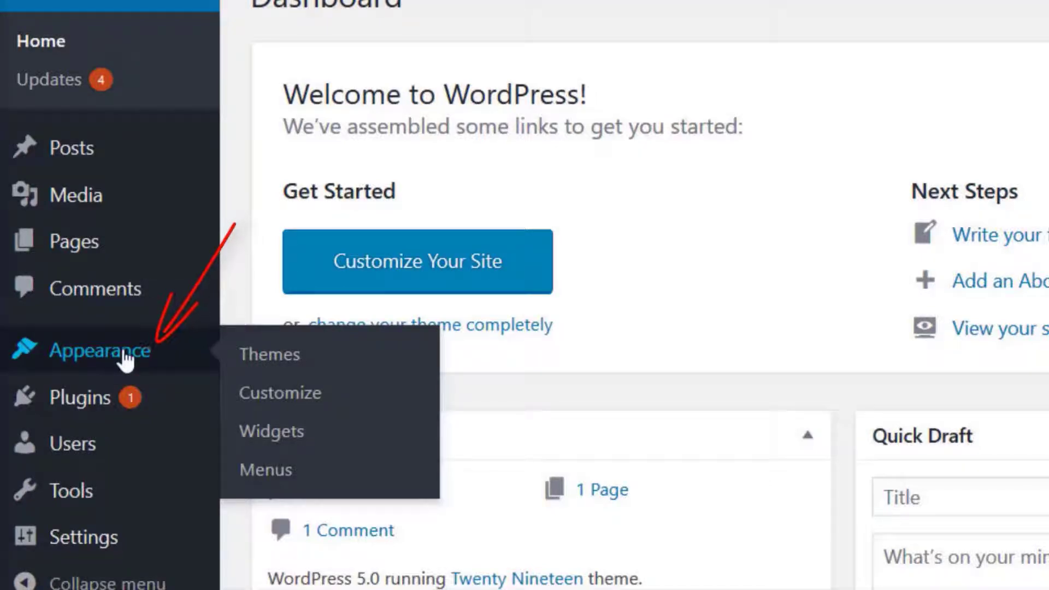
{"action": "left_click", "coordinate": [125, 358]}
{"action": "left_click", "coordinate": [65, 384]}
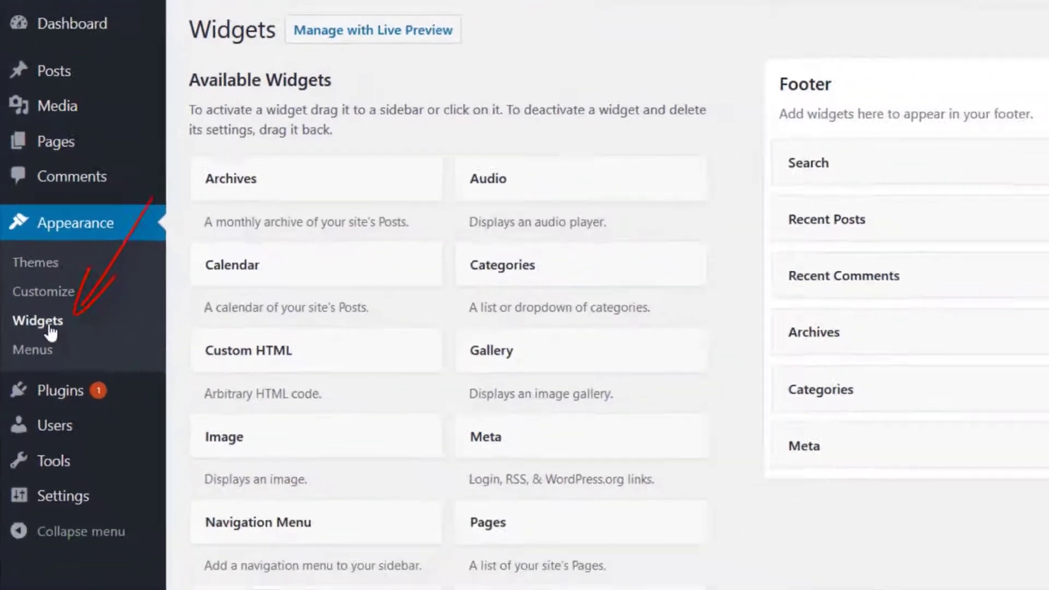
Add an available widget to the footer area and remove it from there again
{"action": "left_click_drag", "start_coordinate": [158, 162], "coordinate": [683, 273]}
{"action": "left_click_drag", "start_coordinate": [663, 204], "coordinate": [116, 263]}
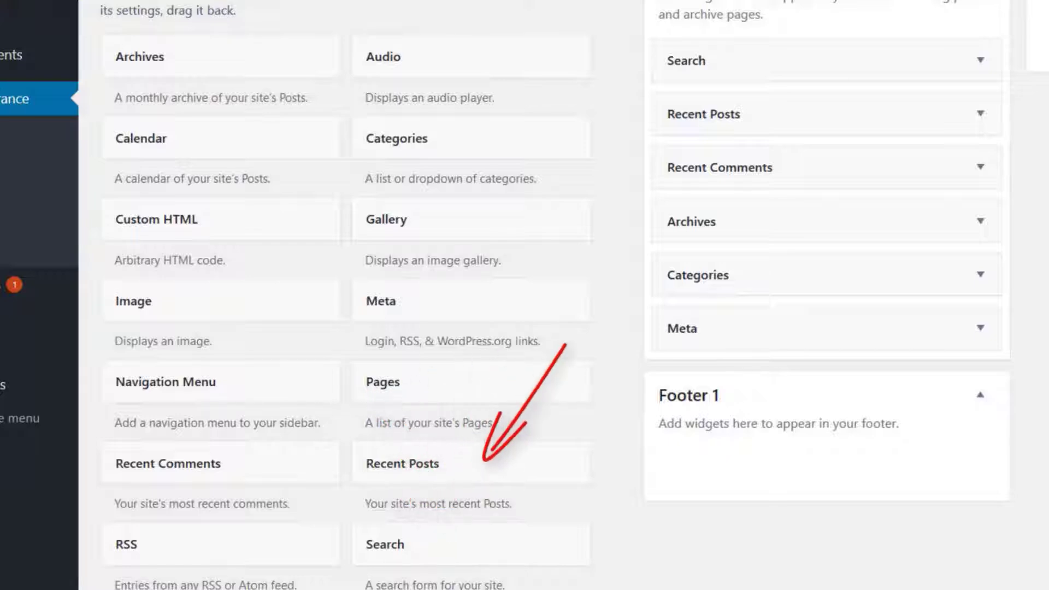
{"action": "scroll", "coordinate": [525, 295], "scroll_direction": "down", "scroll_amount": 6}
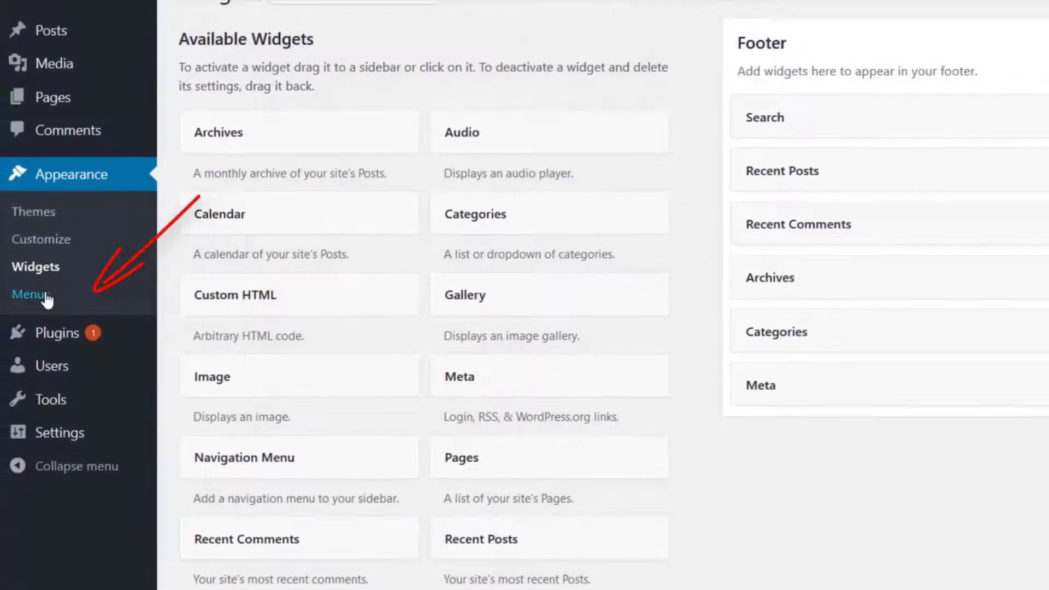
Look at the page for editing the site's menus and open the overview of its installed themes
{"action": "left_click", "coordinate": [47, 299]}
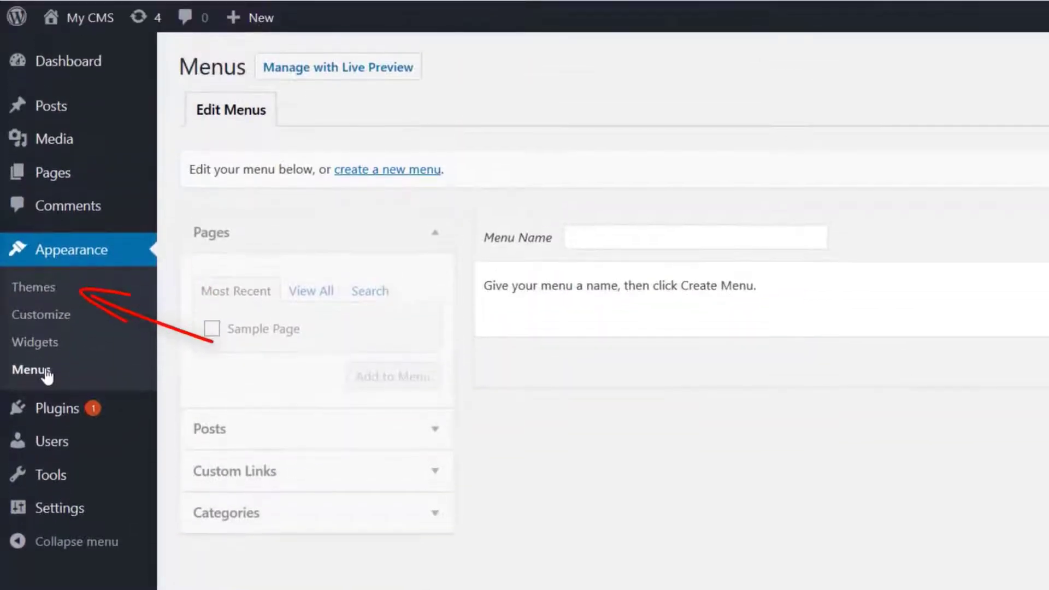
{"action": "left_click", "coordinate": [50, 294]}
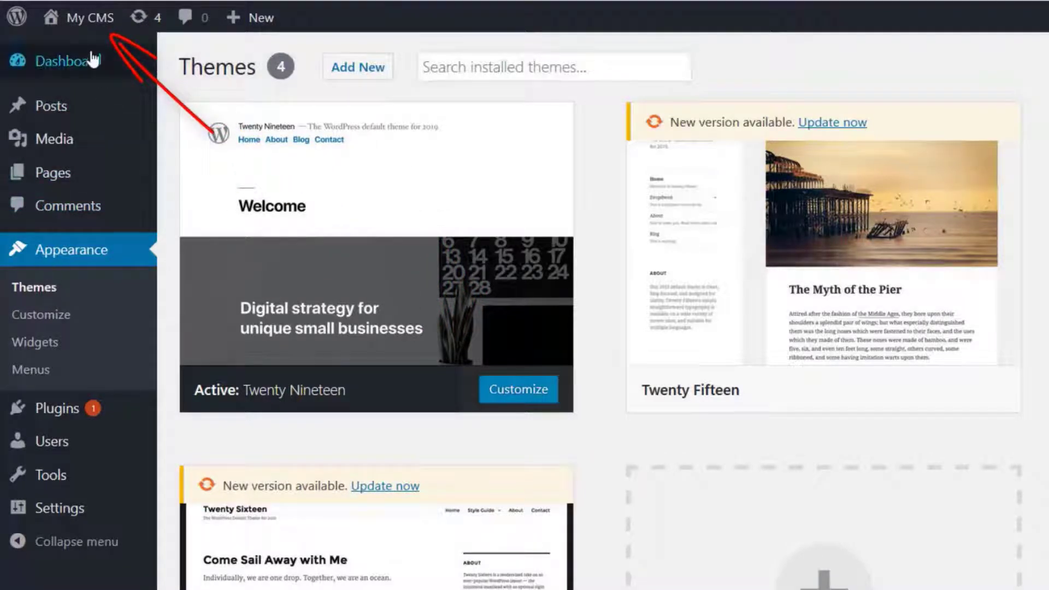
View the My CMS site's front end and return to its dashboard
{"action": "mouse_move", "coordinate": [86, 38]}
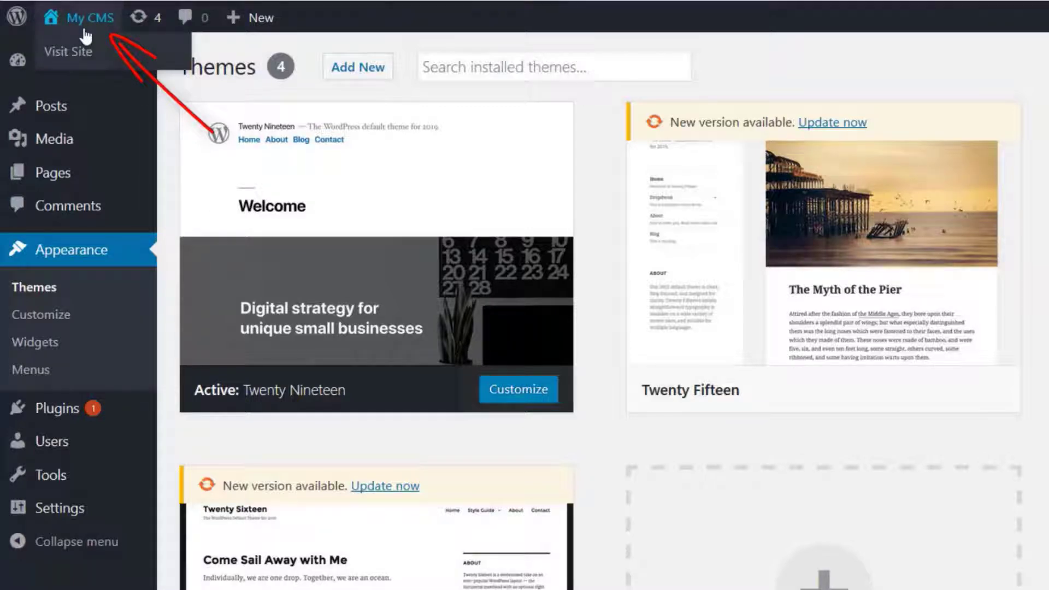
{"action": "left_click", "coordinate": [86, 36]}
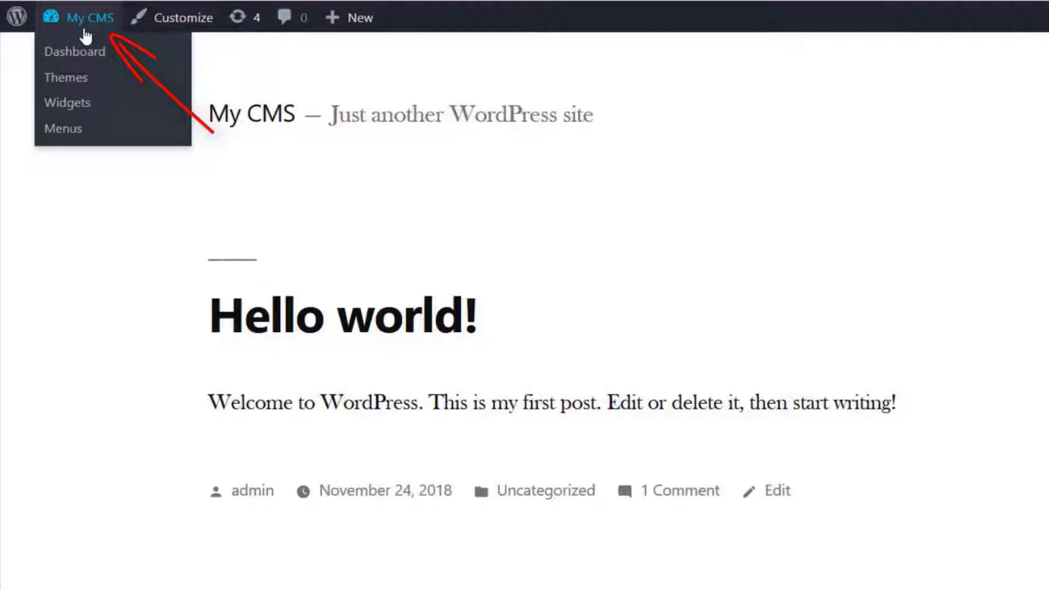
{"action": "left_click", "coordinate": [87, 53]}
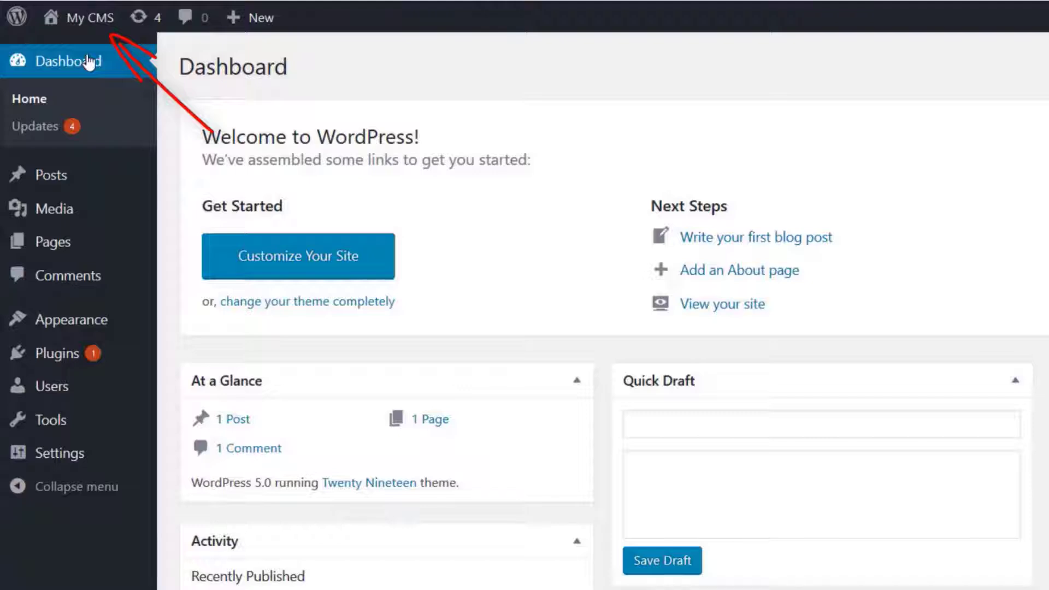
Activate the Twenty Seventeen theme, view the site with it and return to the dashboard
{"action": "left_click", "coordinate": [71, 320]}
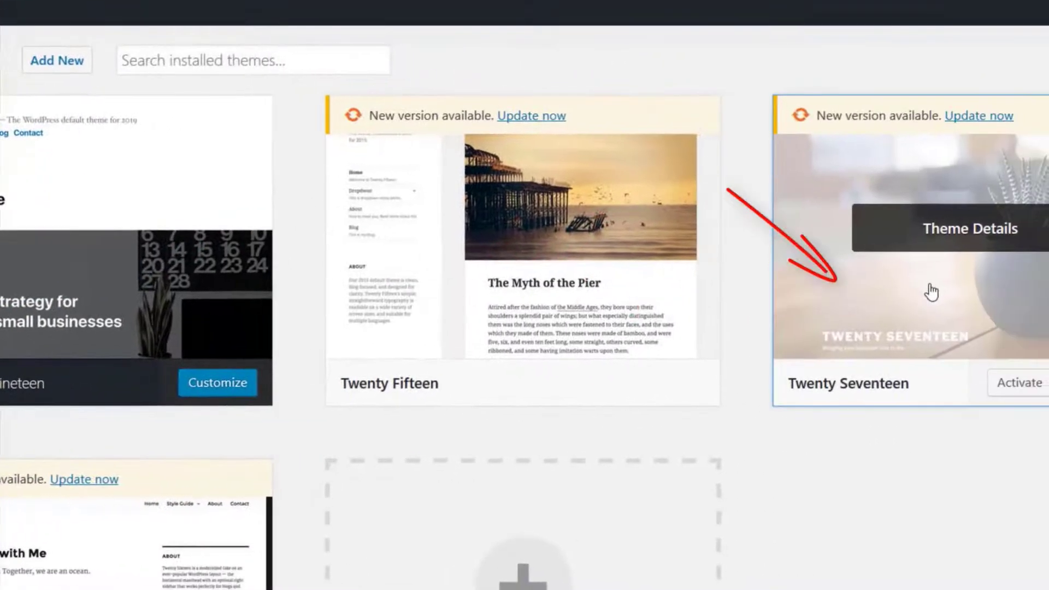
{"action": "left_click", "coordinate": [930, 291]}
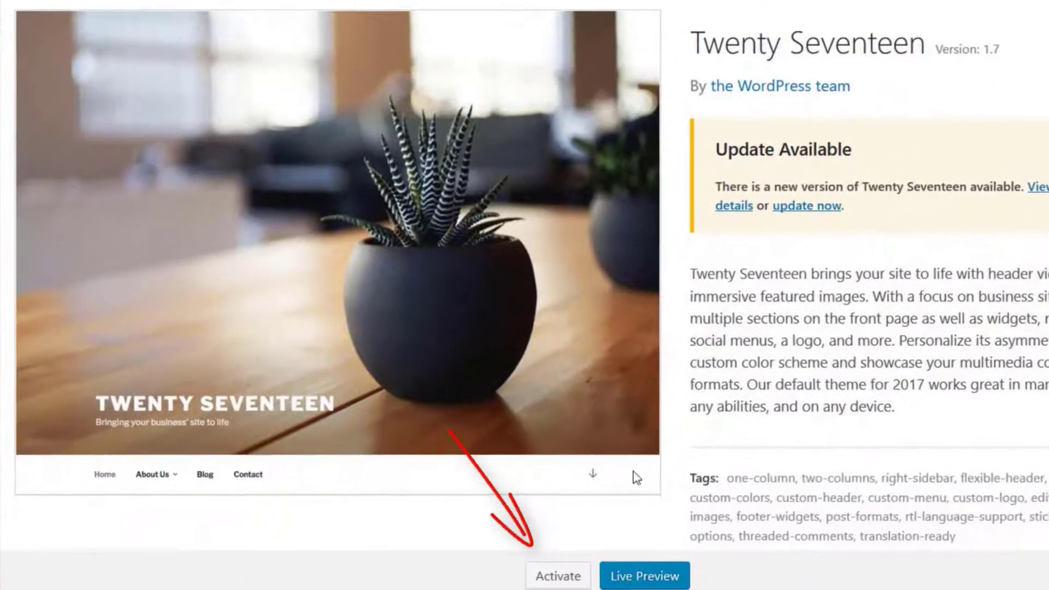
{"action": "left_click", "coordinate": [551, 579]}
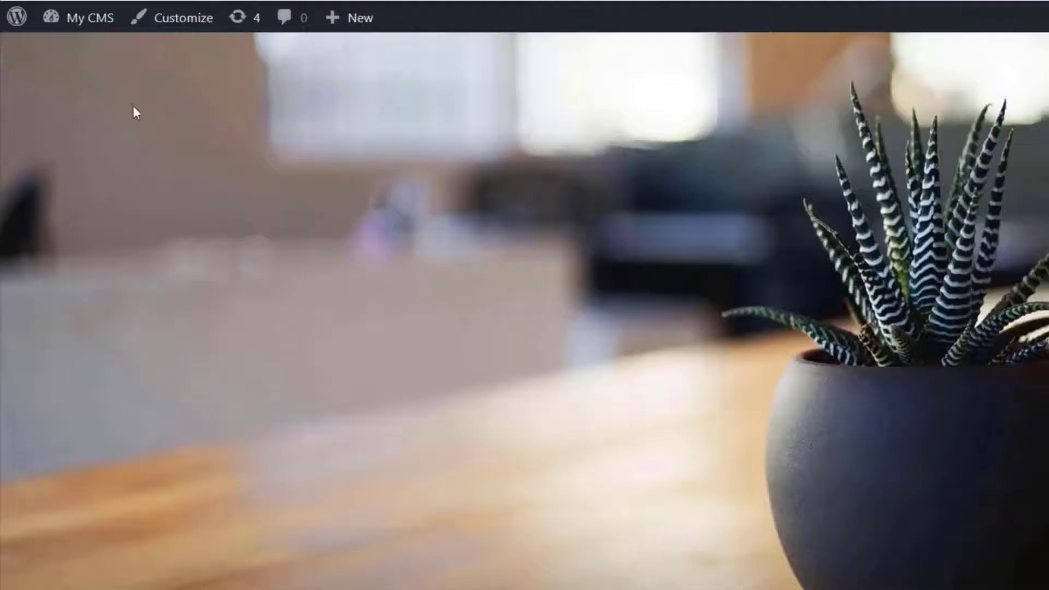
{"action": "left_click", "coordinate": [65, 16]}
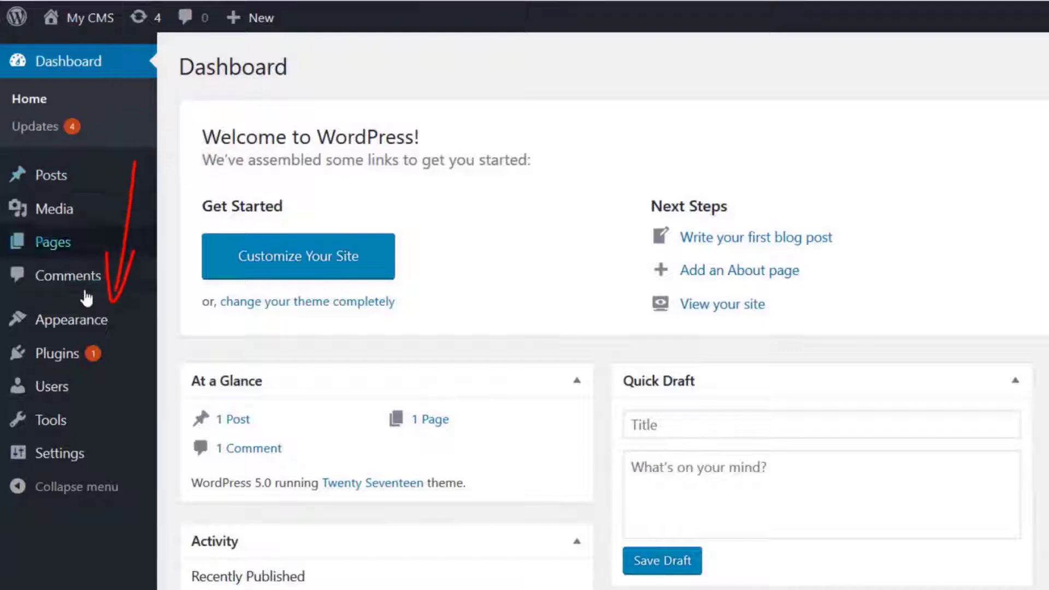
Open the site's installed themes and go to the page for adding a new theme
{"action": "mouse_move", "coordinate": [88, 320]}
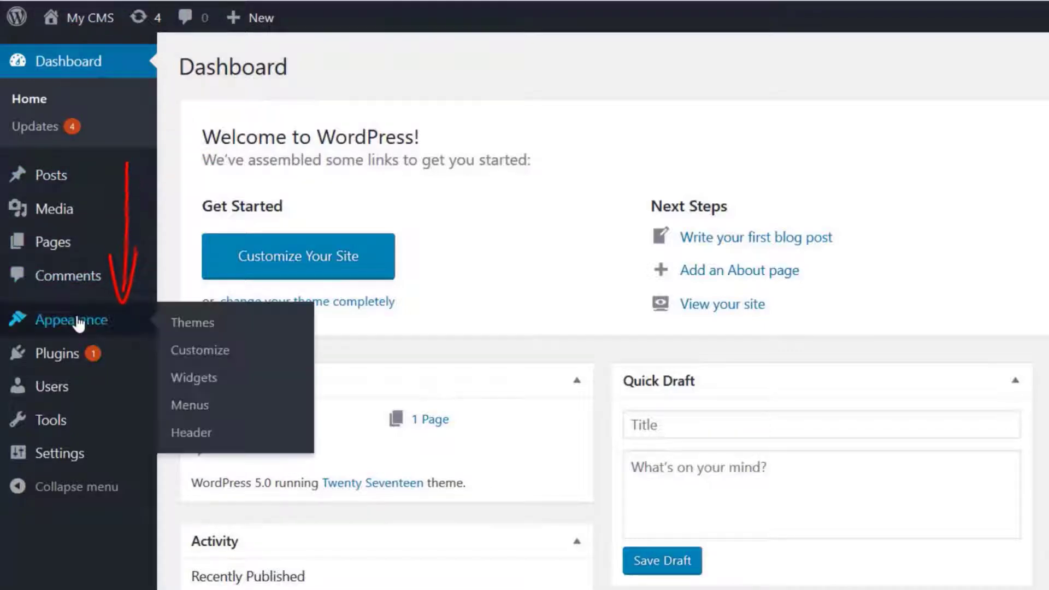
{"action": "left_click", "coordinate": [169, 323]}
{"action": "left_click", "coordinate": [377, 76]}
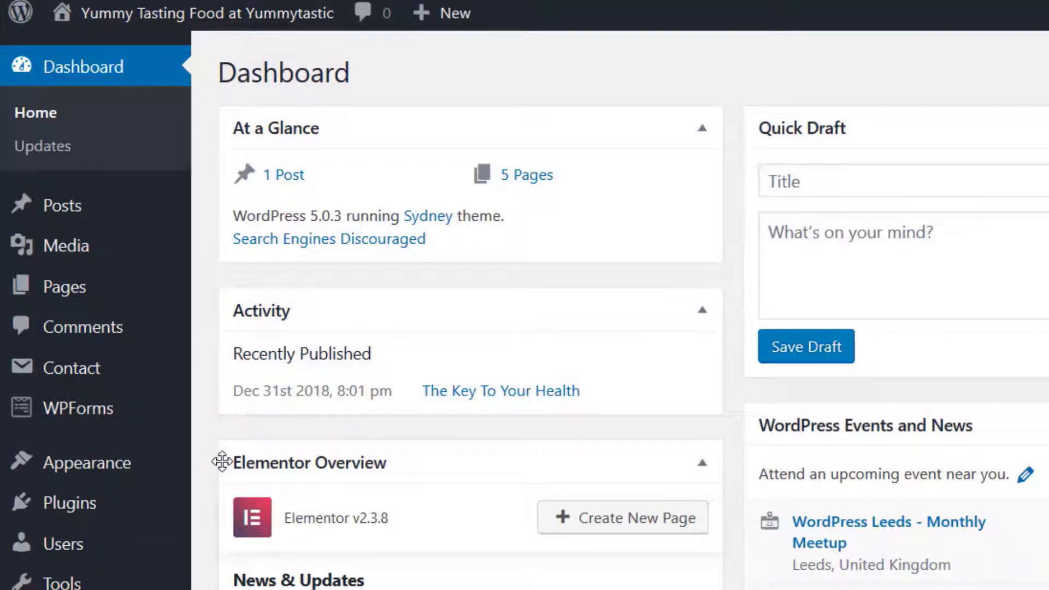
Search for "backup" among new plugins for the Yummytastic site, and install and activate the UpdraftPlus WordPress Backup Plugin
{"action": "mouse_move", "coordinate": [94, 503]}
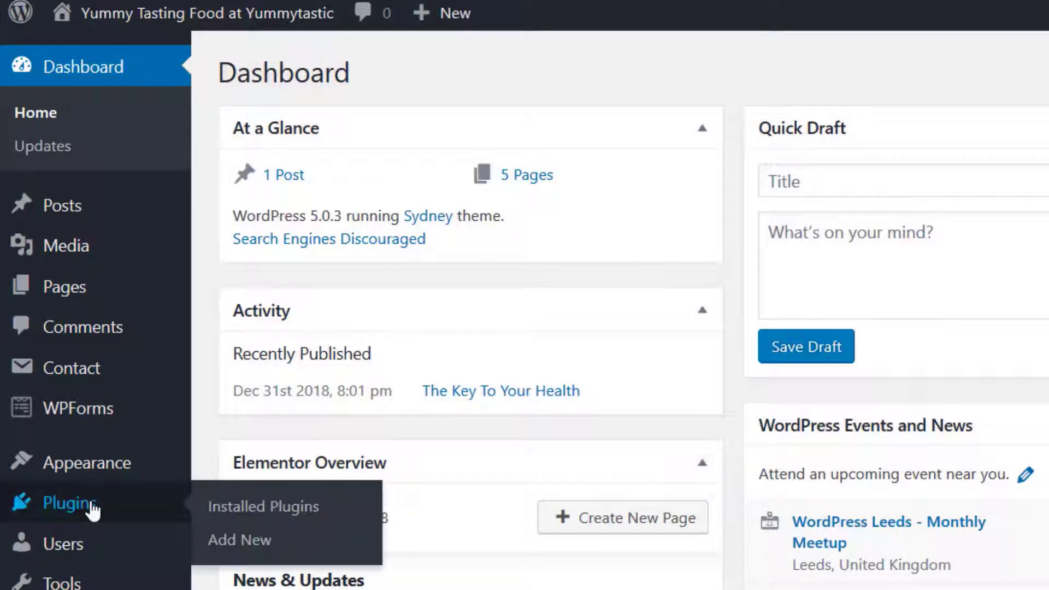
{"action": "left_click", "coordinate": [268, 511]}
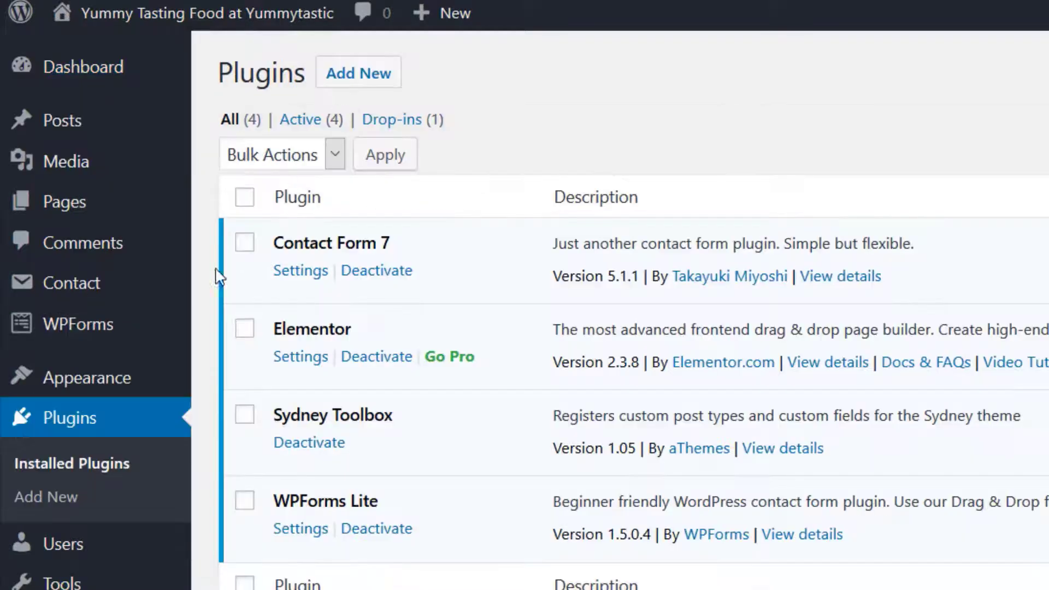
{"action": "left_click", "coordinate": [348, 82]}
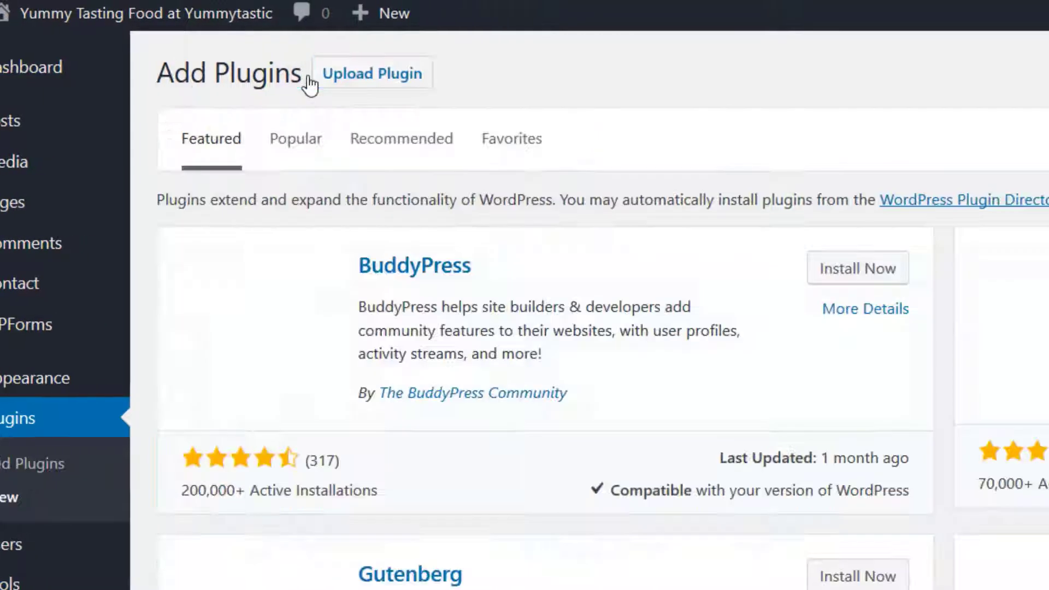
{"action": "left_click", "coordinate": [841, 141]}
{"action": "type", "text": "backup"}
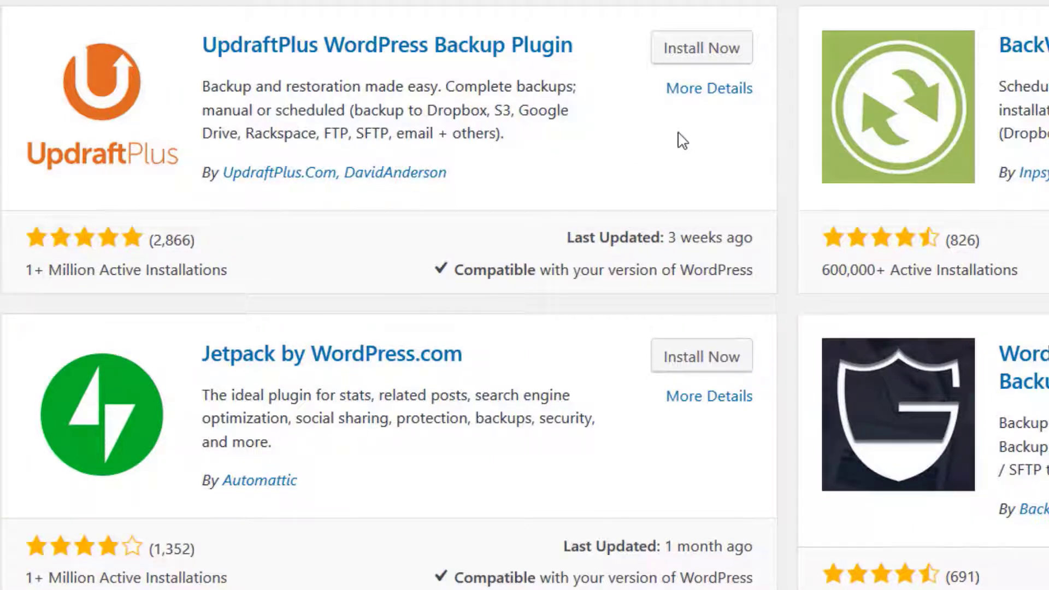
{"action": "left_click", "coordinate": [705, 48]}
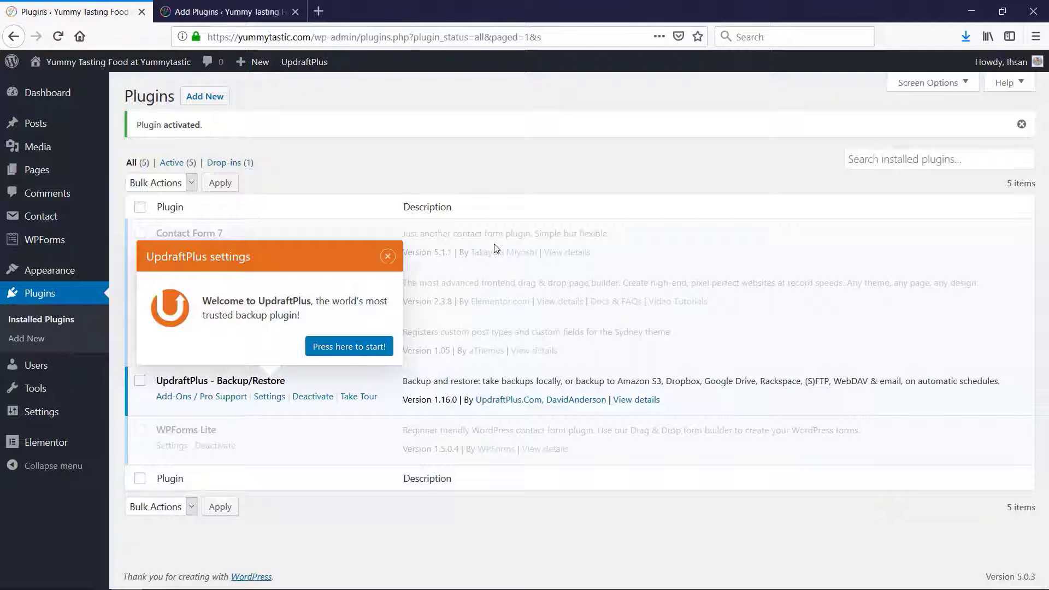
Set UpdraftPlus's file and database backup schedules to Weekly, retain 3 scheduled backups for each, and save the settings
{"action": "left_click", "coordinate": [368, 348]}
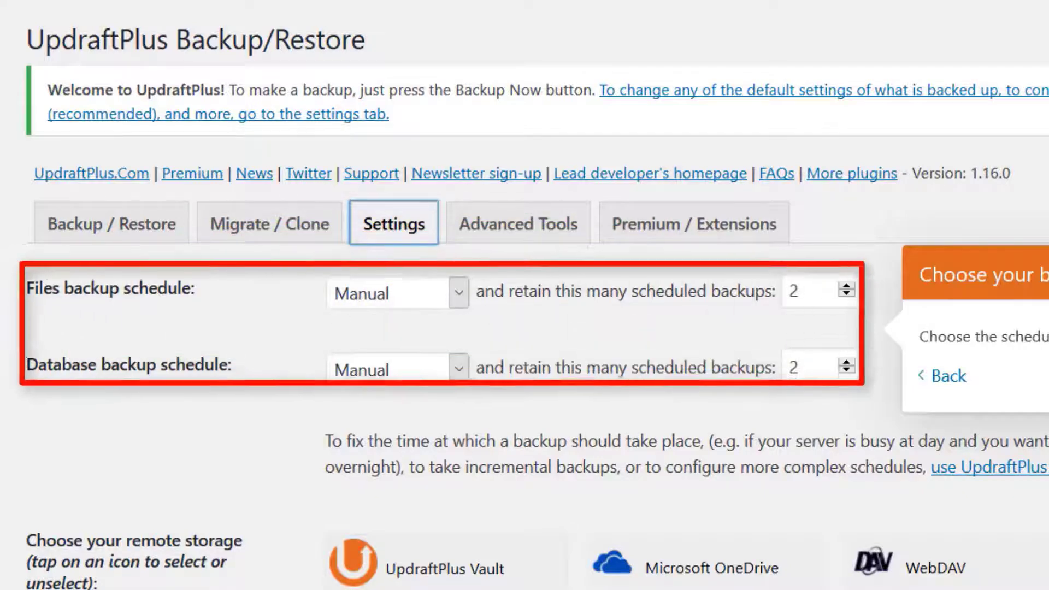
{"action": "left_click", "coordinate": [461, 295]}
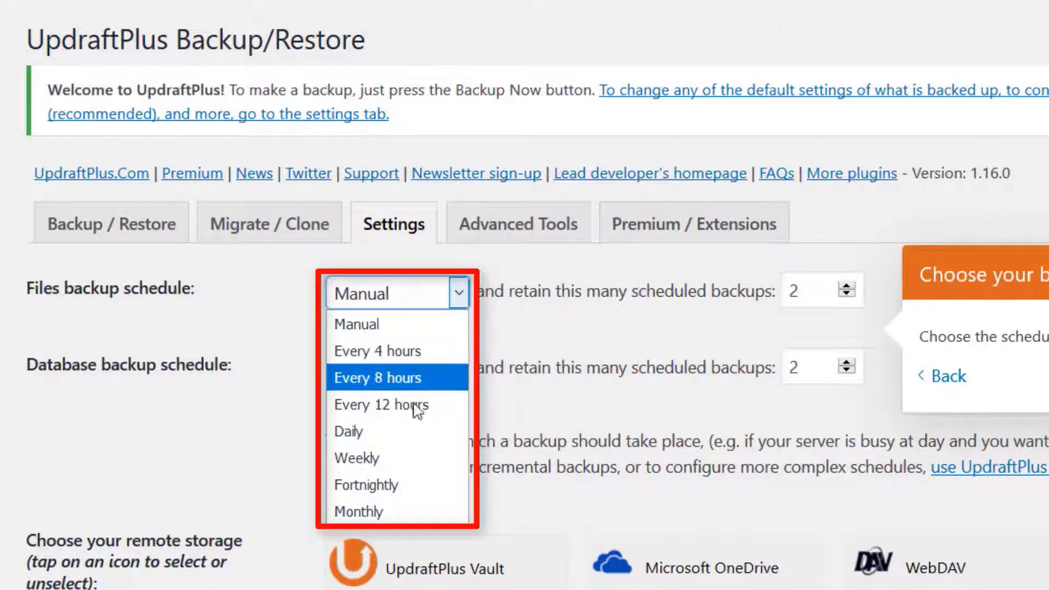
{"action": "left_click", "coordinate": [387, 461]}
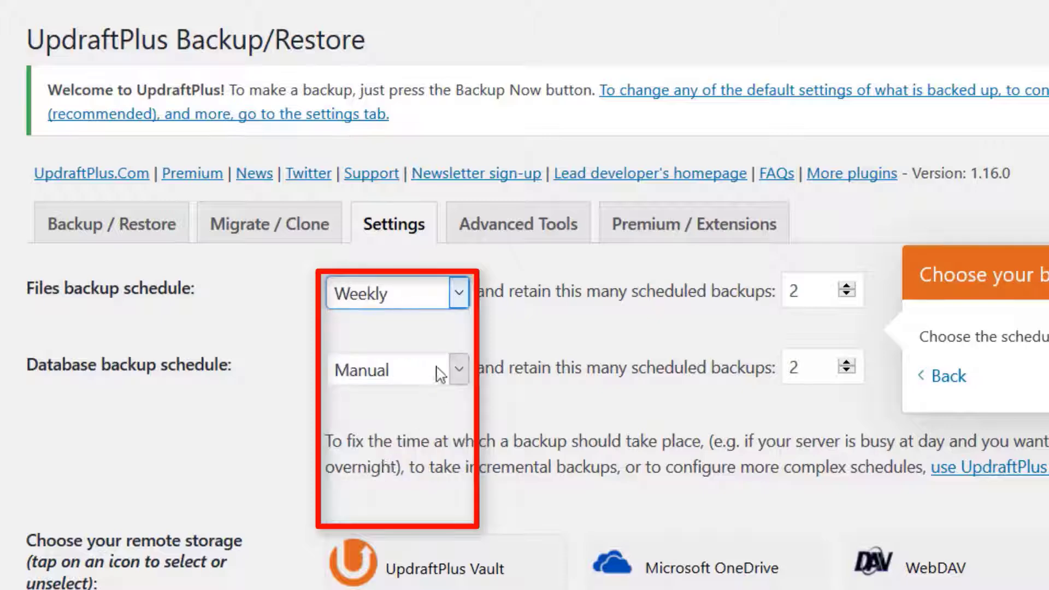
{"action": "left_click", "coordinate": [461, 377]}
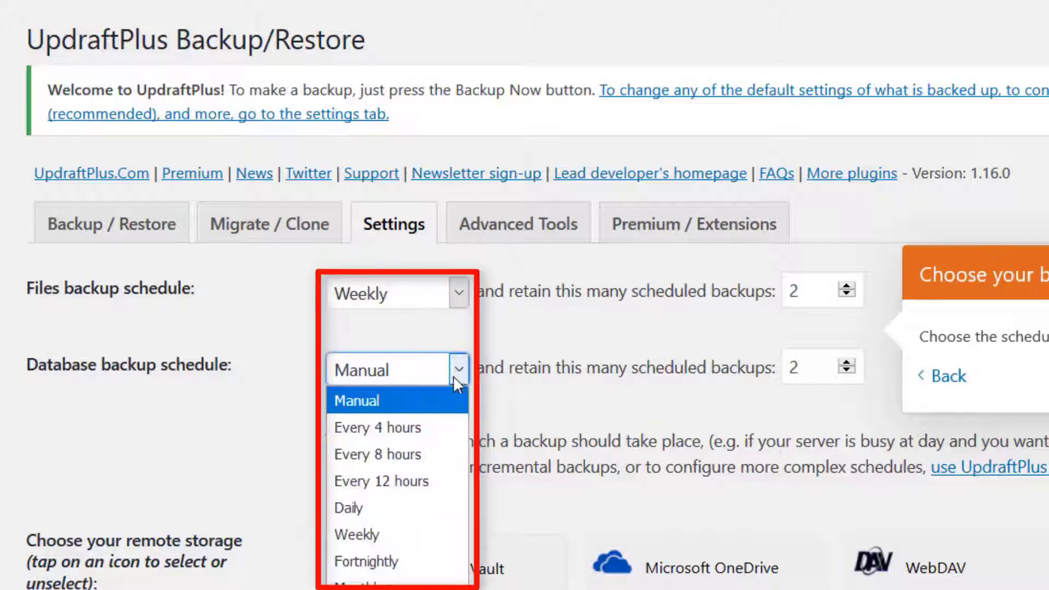
{"action": "left_click", "coordinate": [370, 537]}
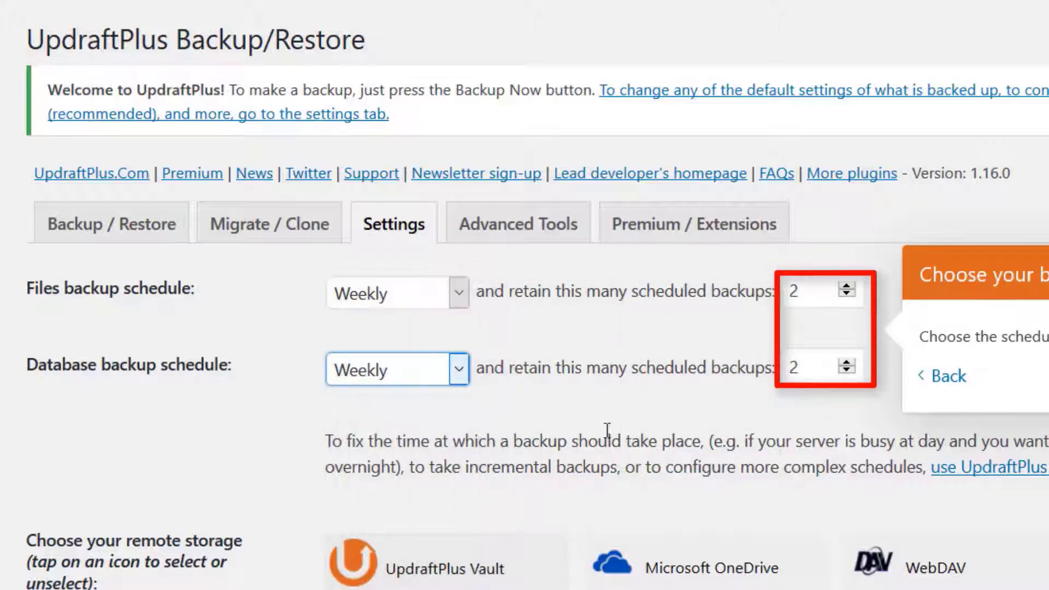
{"action": "left_click", "coordinate": [848, 287]}
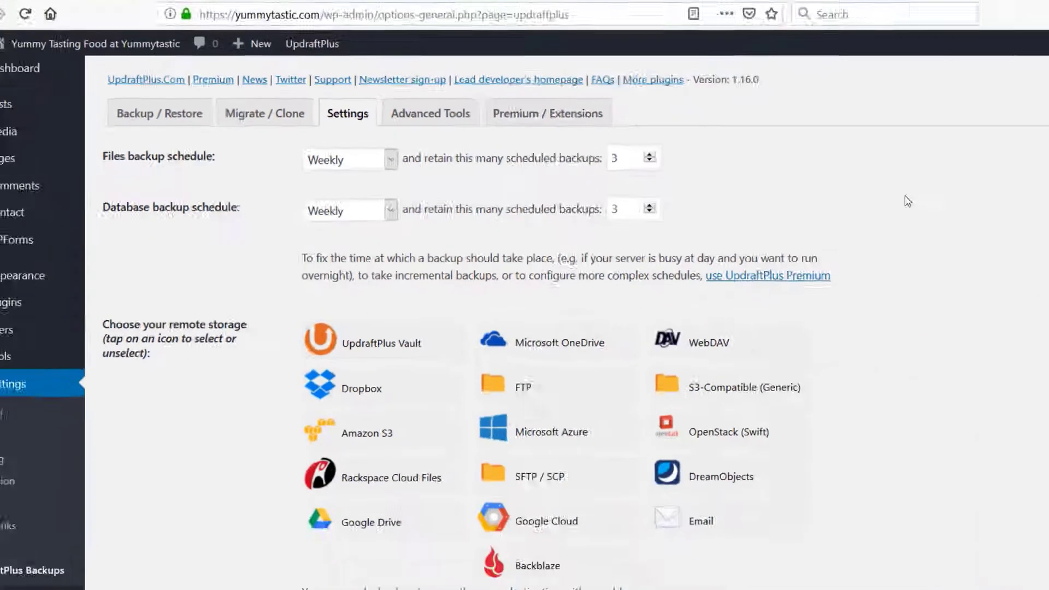
{"action": "left_click_drag", "start_coordinate": [1045, 196], "coordinate": [1045, 488]}
{"action": "left_click", "coordinate": [329, 495]}
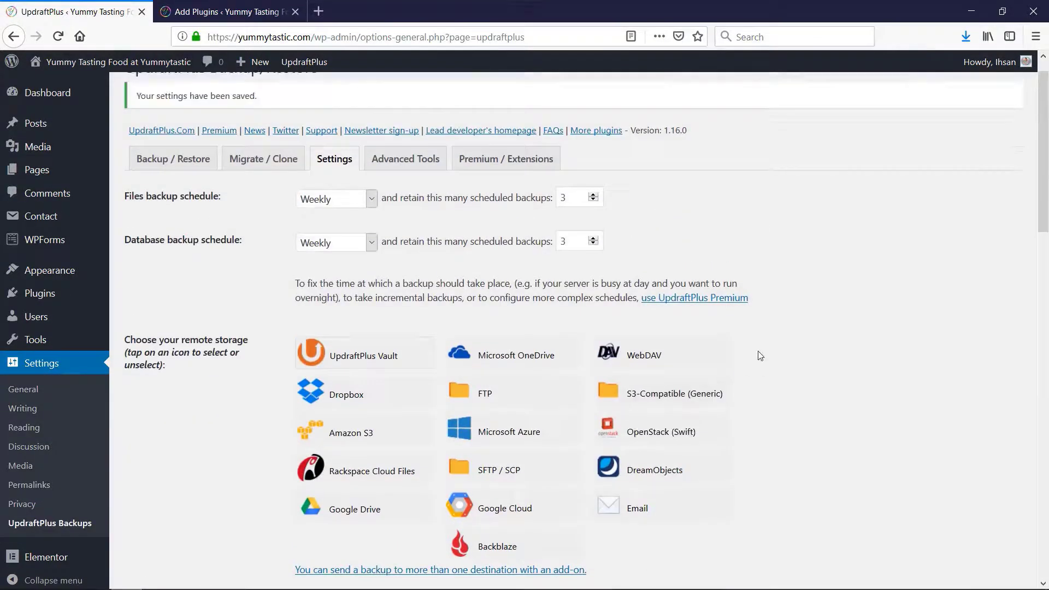
Start a new UpdraftPlus backup that includes both the site's database and its files
{"action": "left_click", "coordinate": [189, 164]}
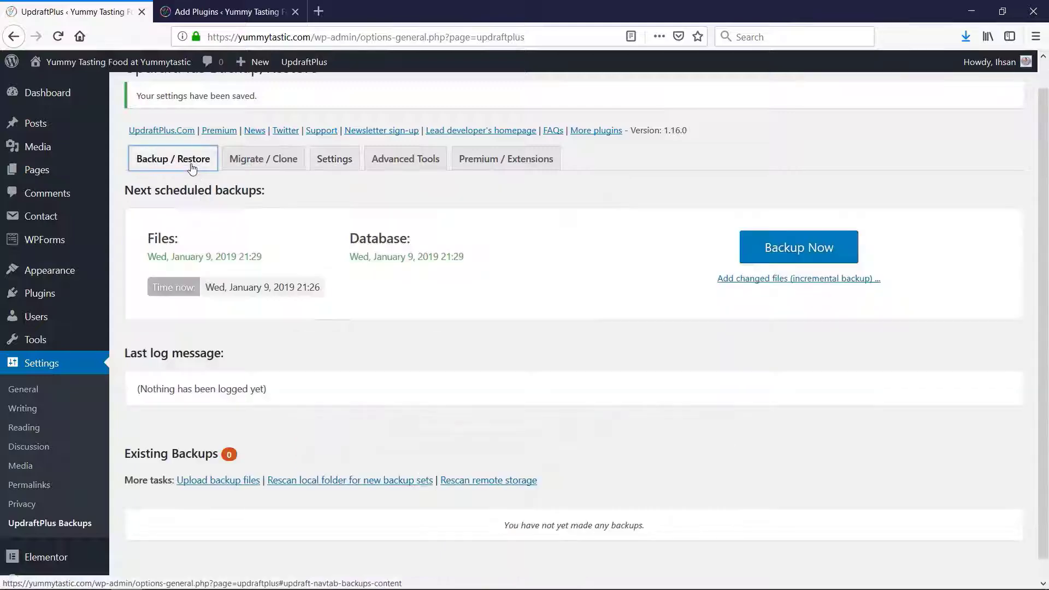
{"action": "left_click", "coordinate": [799, 247]}
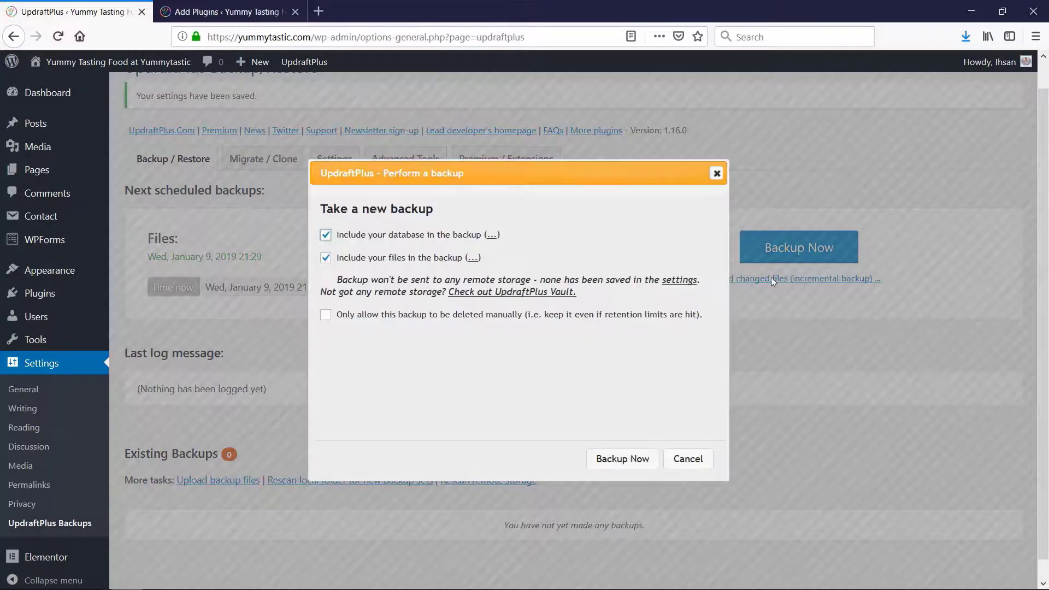
{"action": "left_click", "coordinate": [628, 460]}
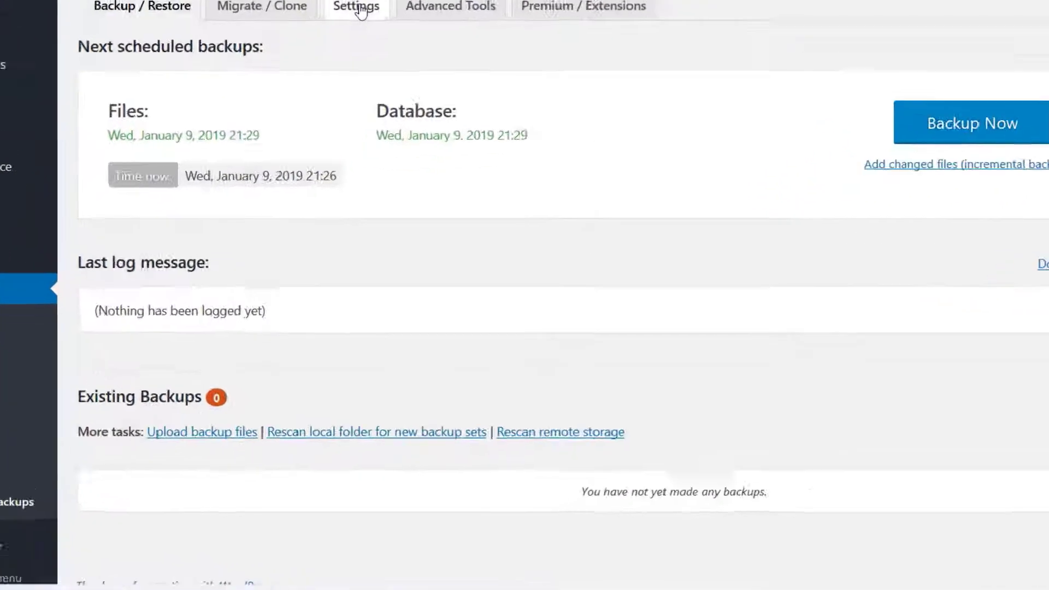
Review the UpdraftPlus schedule and remote storage settings and return to its Backup / Restore overview
{"action": "left_click", "coordinate": [339, 143]}
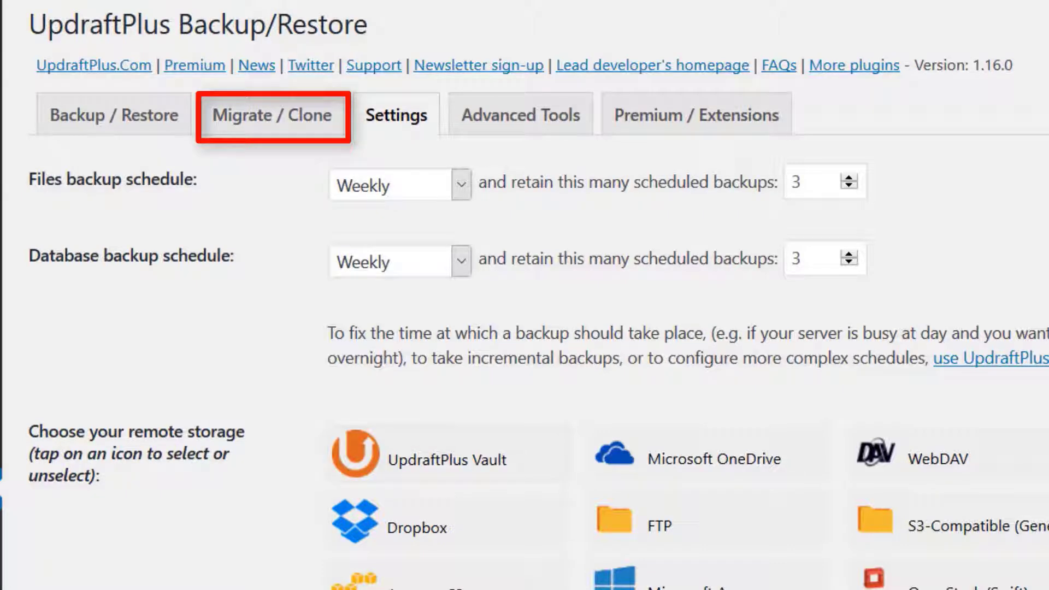
{"action": "left_click", "coordinate": [120, 116]}
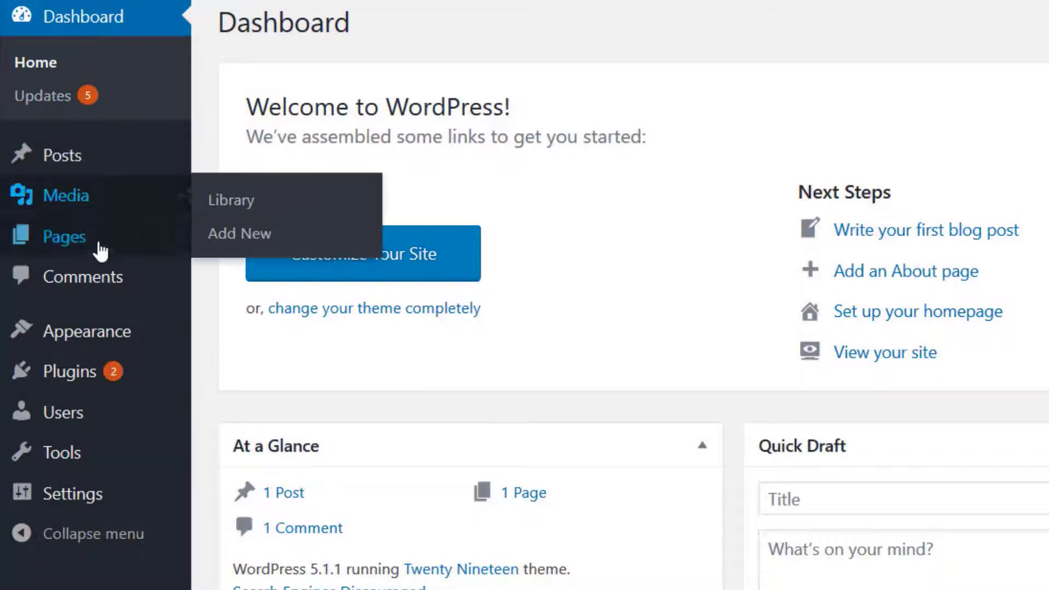
Open the list of all pages and move the Sample Page to the trash
{"action": "mouse_move", "coordinate": [92, 255]}
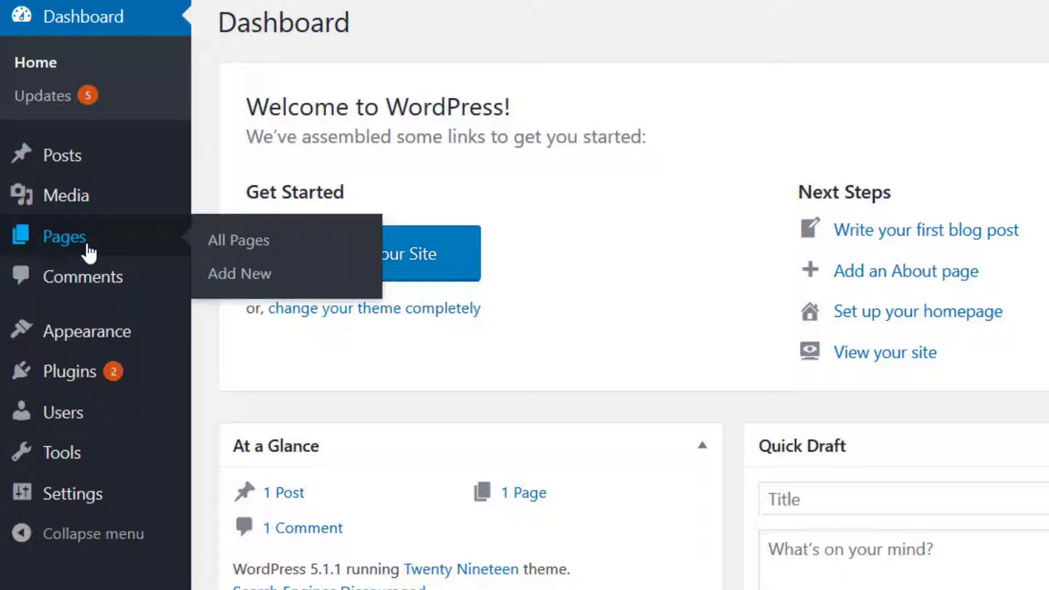
{"action": "left_click", "coordinate": [241, 241]}
{"action": "mouse_move", "coordinate": [300, 271]}
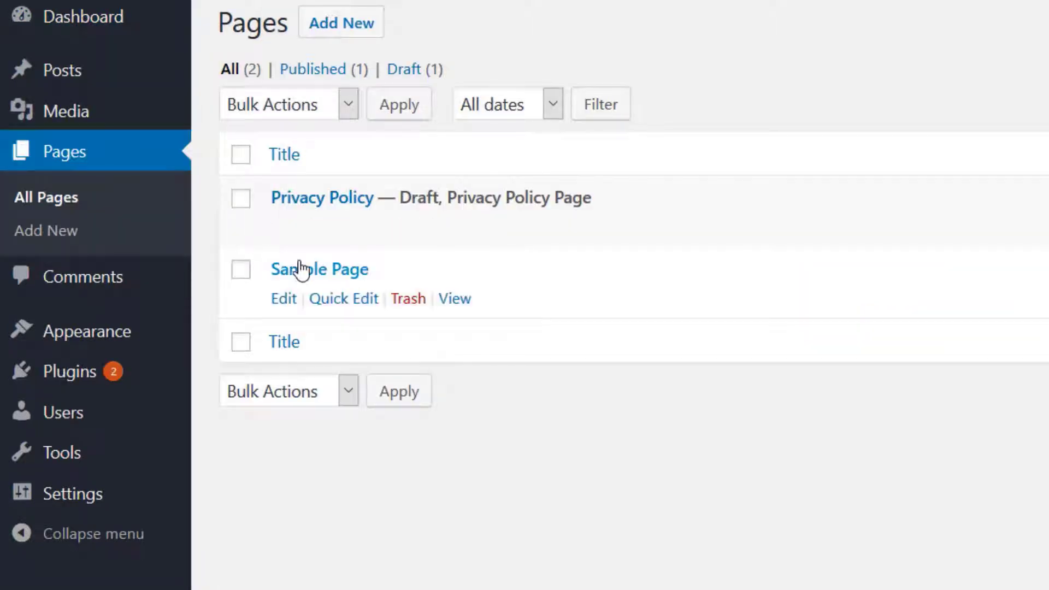
{"action": "left_click", "coordinate": [414, 299]}
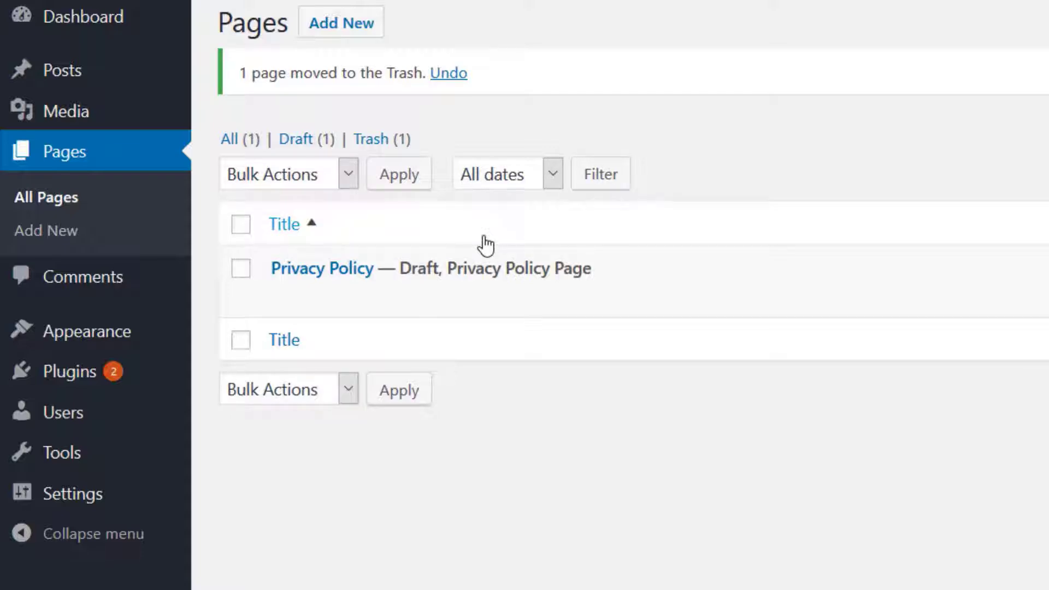
Delete the Sample Page permanently from the pages trash
{"action": "left_click", "coordinate": [371, 141]}
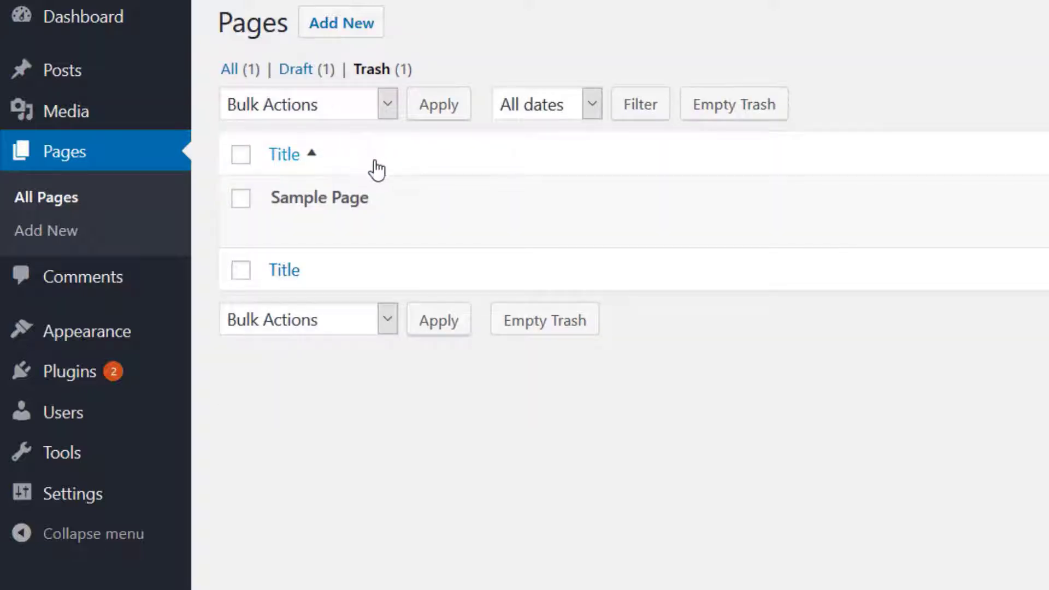
{"action": "mouse_move", "coordinate": [398, 189]}
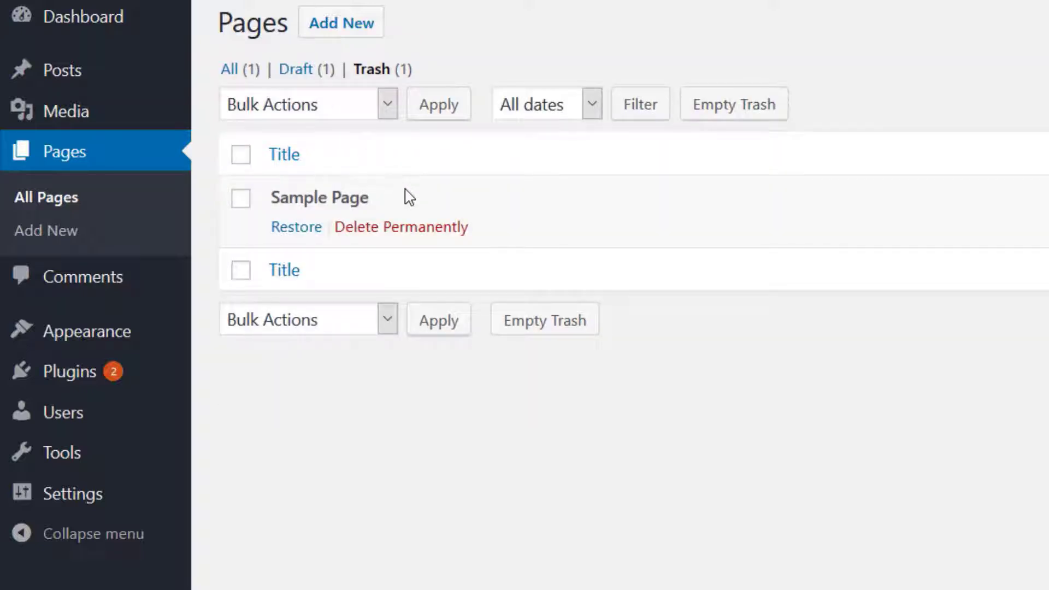
{"action": "left_click", "coordinate": [411, 232]}
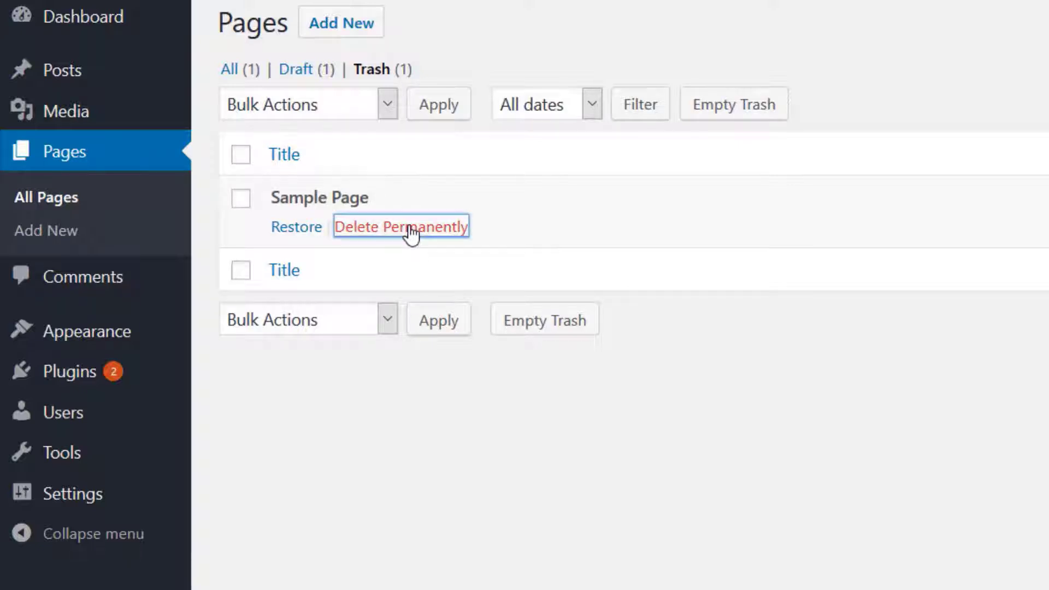
Move the "Hello world!" post to the trash and delete it permanently from there
{"action": "mouse_move", "coordinate": [68, 69]}
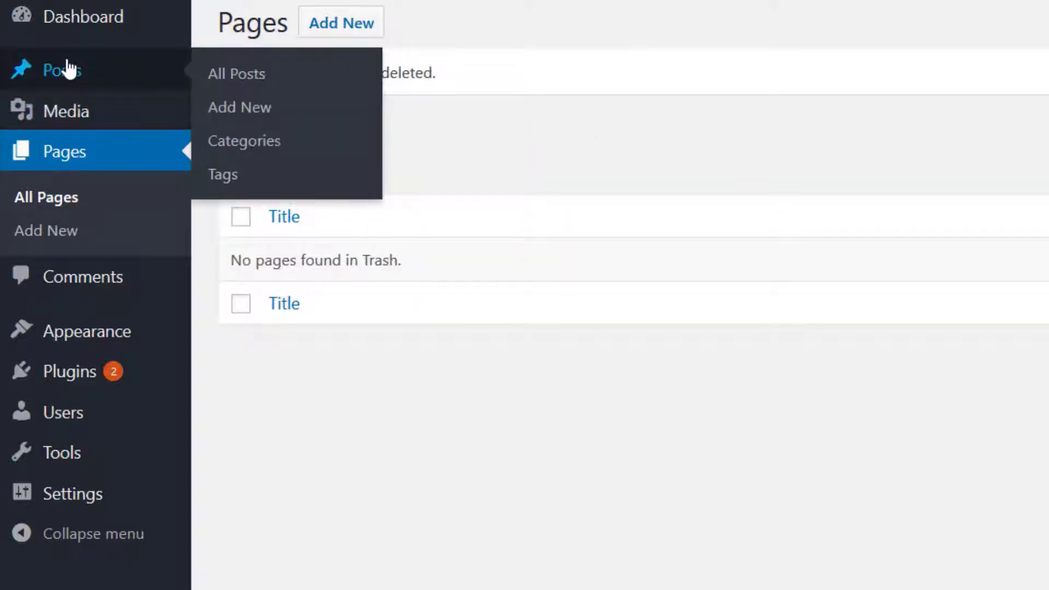
{"action": "left_click", "coordinate": [215, 77]}
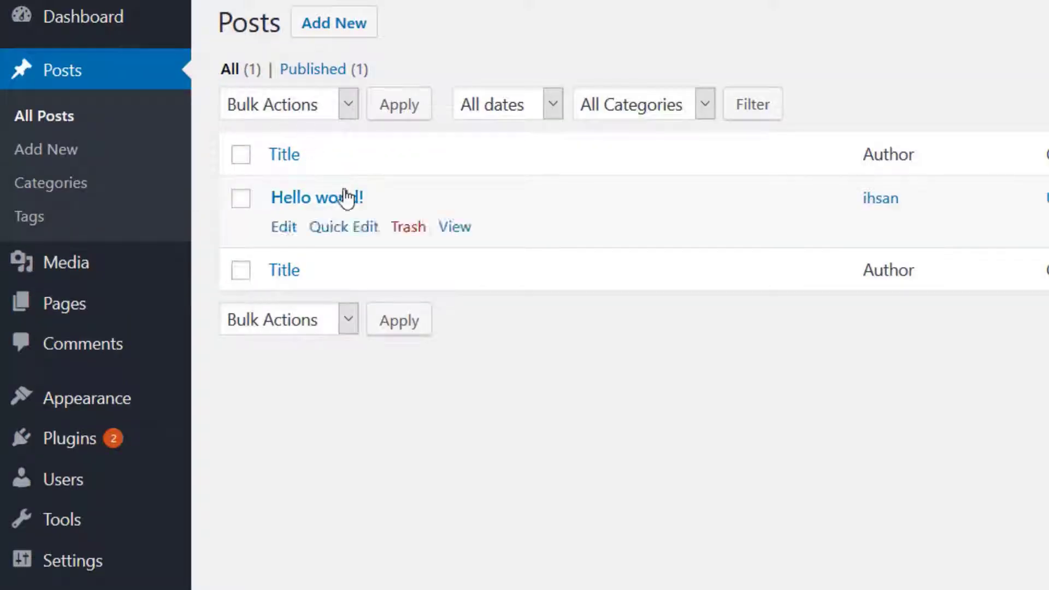
{"action": "left_click", "coordinate": [407, 227]}
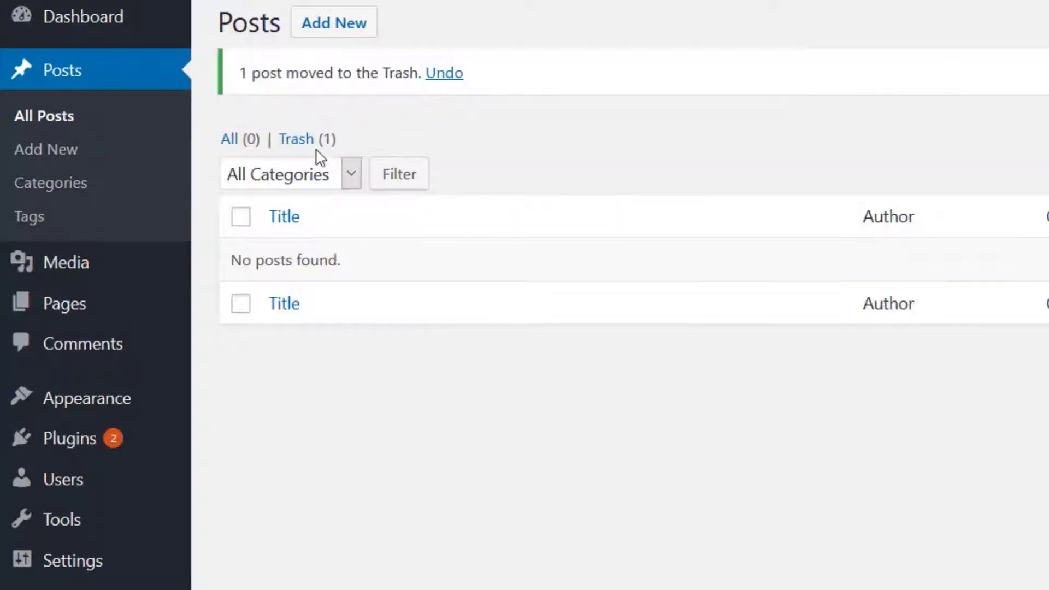
{"action": "left_click", "coordinate": [305, 141]}
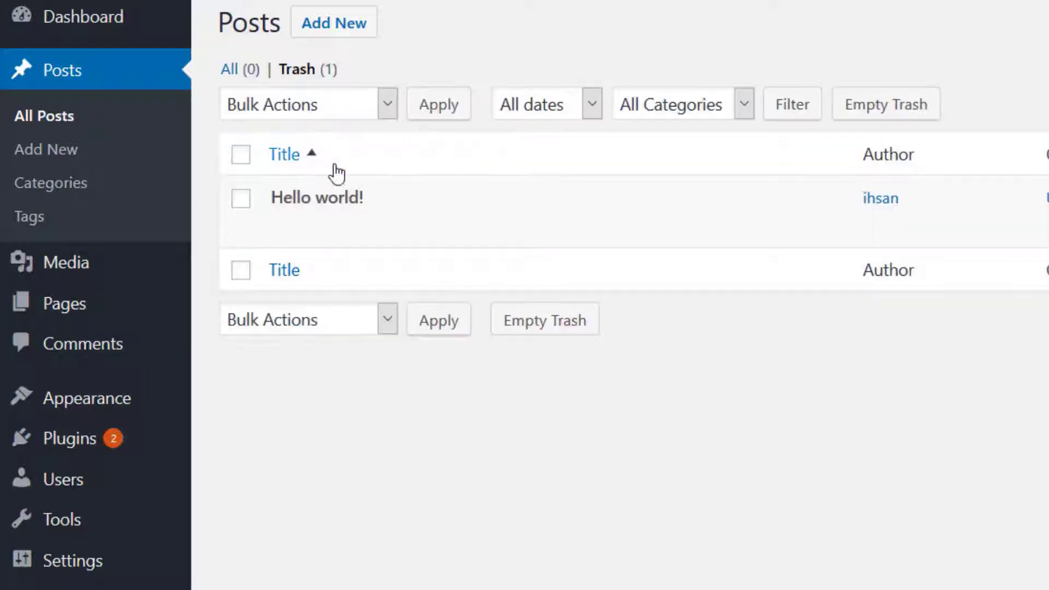
{"action": "left_click", "coordinate": [398, 227]}
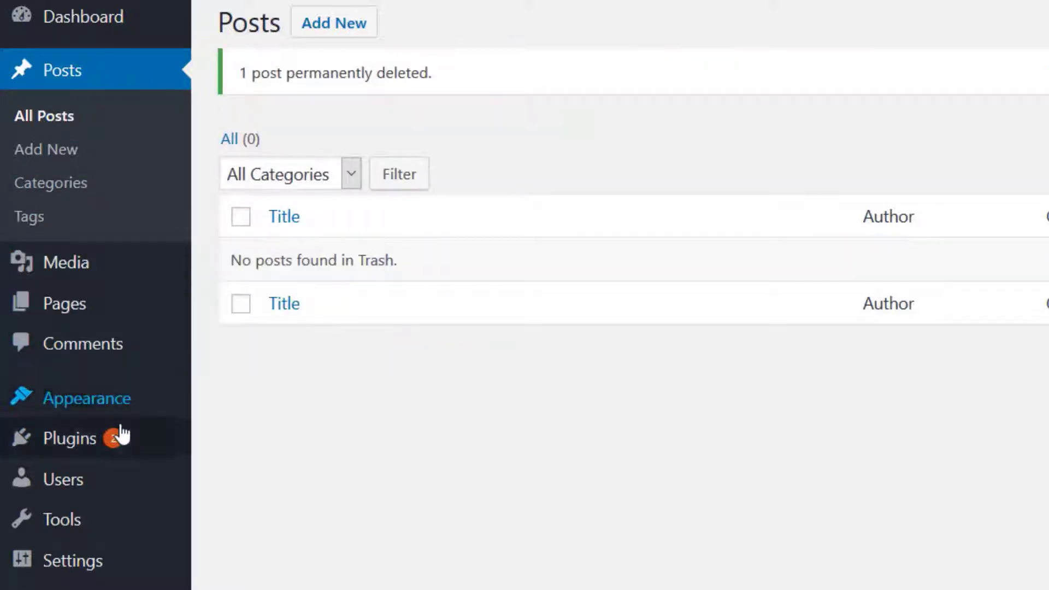
Delete the Akismet Anti-Spam and Hello Dolly plugins together with a bulk action
{"action": "mouse_move", "coordinate": [169, 450]}
{"action": "left_click", "coordinate": [235, 450]}
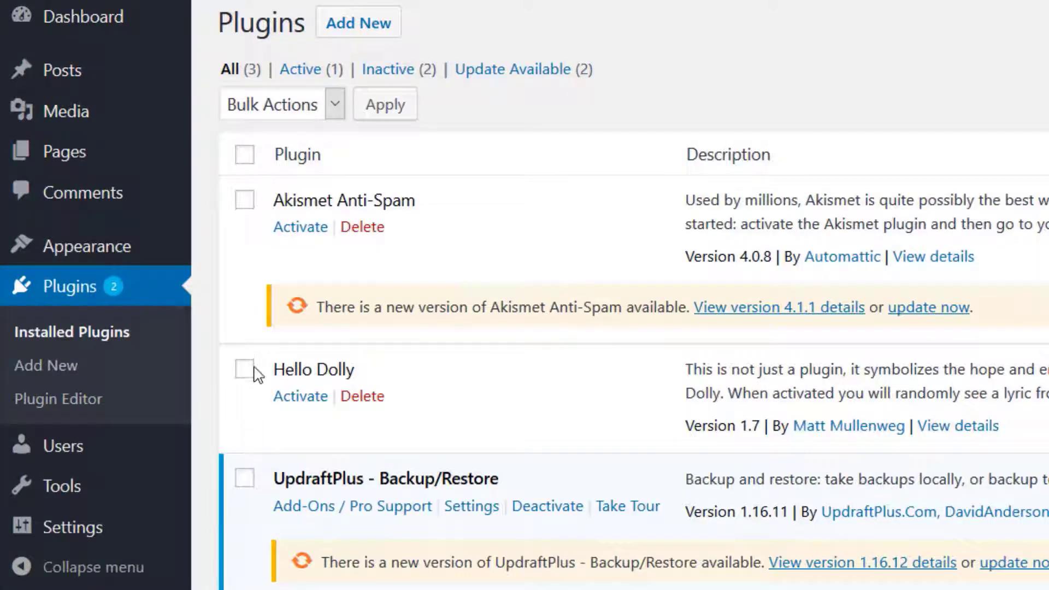
{"action": "left_click", "coordinate": [244, 202]}
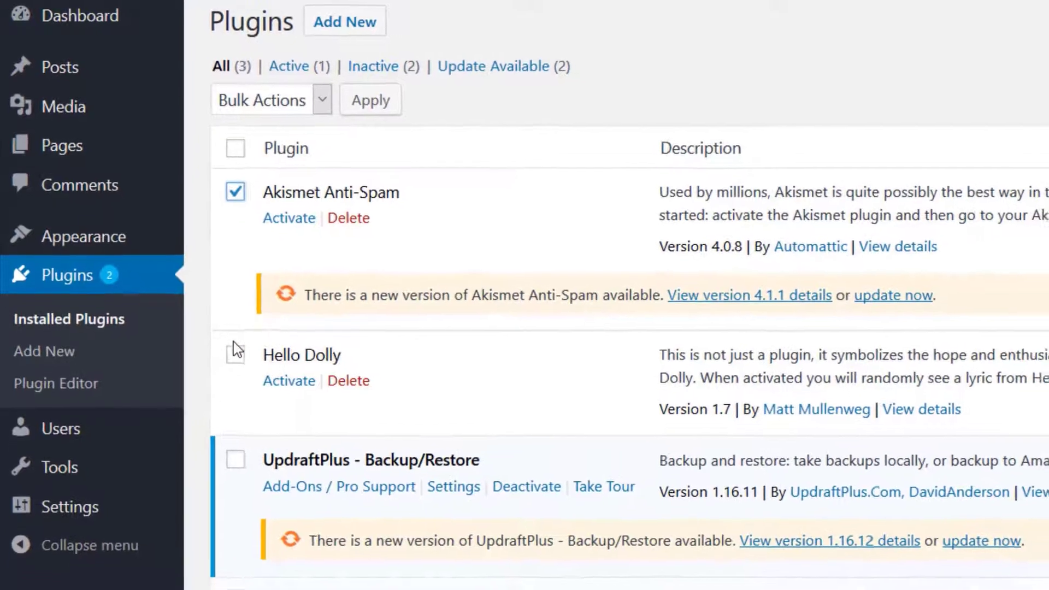
{"action": "left_click", "coordinate": [237, 355]}
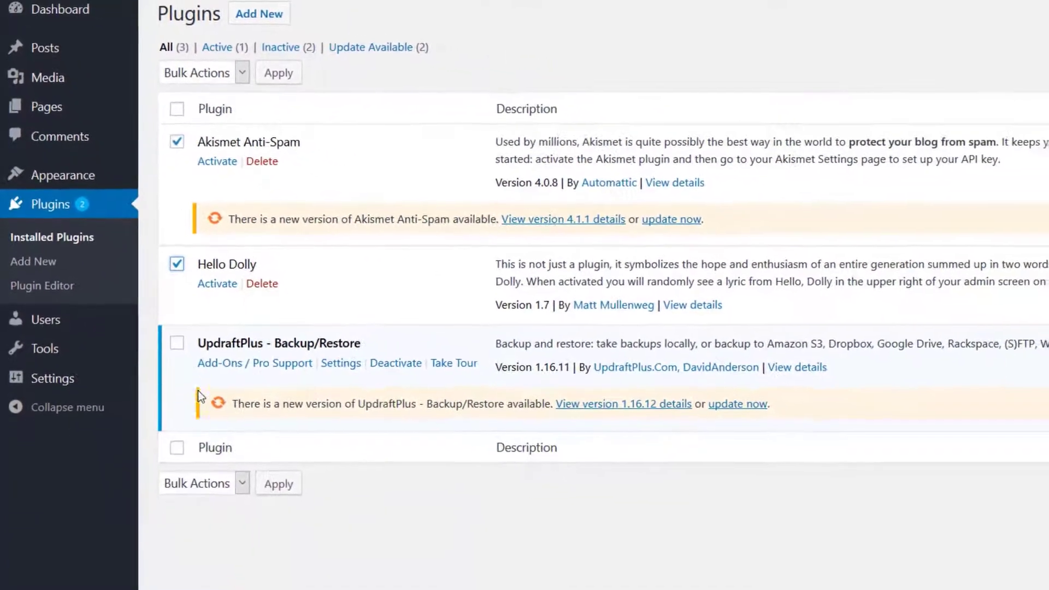
{"action": "left_click", "coordinate": [236, 478]}
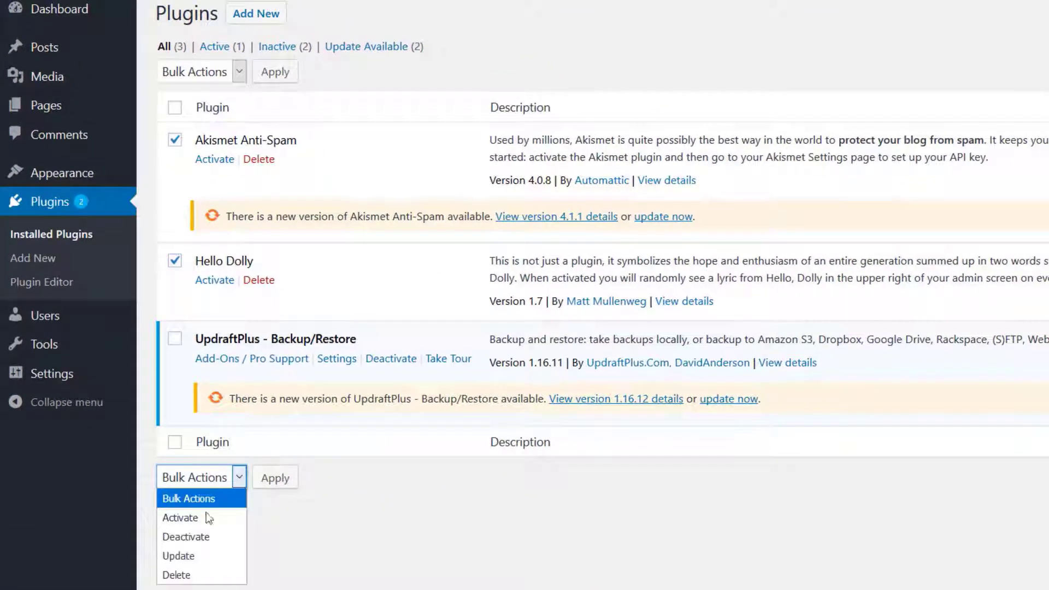
{"action": "left_click", "coordinate": [196, 576]}
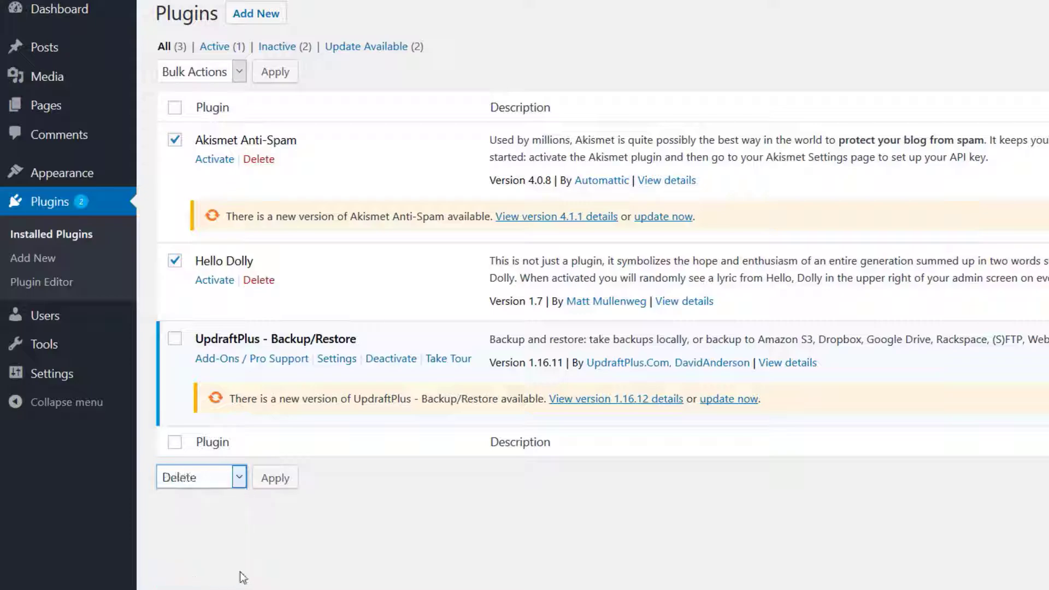
{"action": "left_click", "coordinate": [274, 481]}
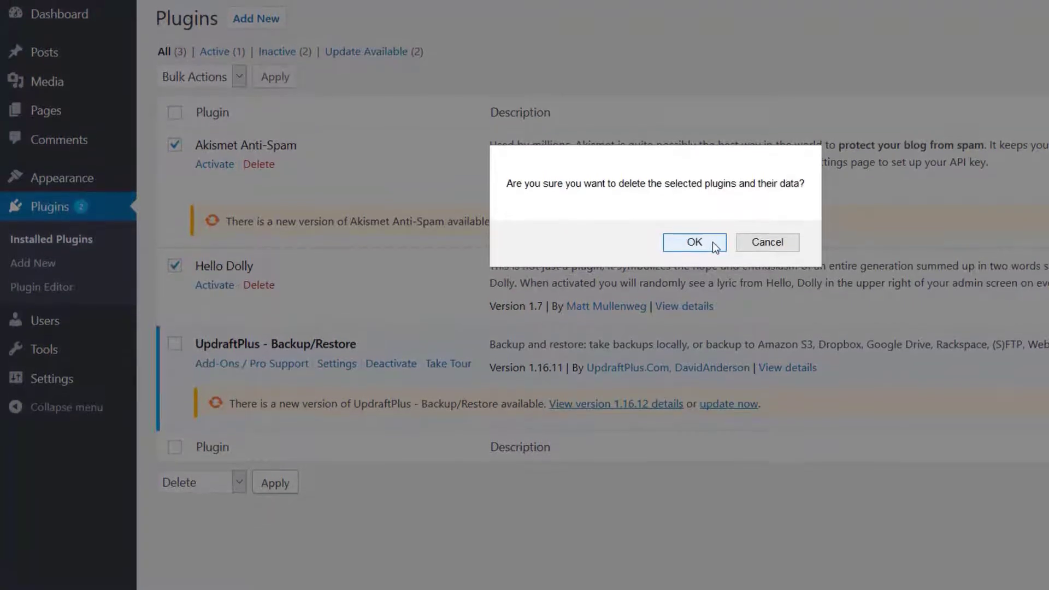
{"action": "left_click", "coordinate": [694, 254]}
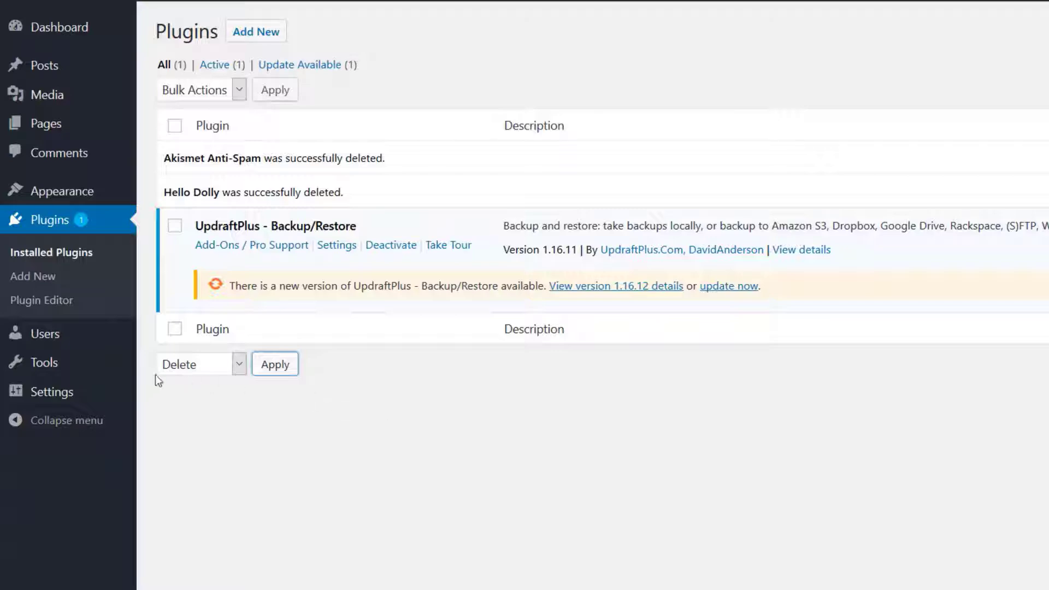
Open the installed themes and delete the Twenty Fifteen theme
{"action": "mouse_move", "coordinate": [96, 198]}
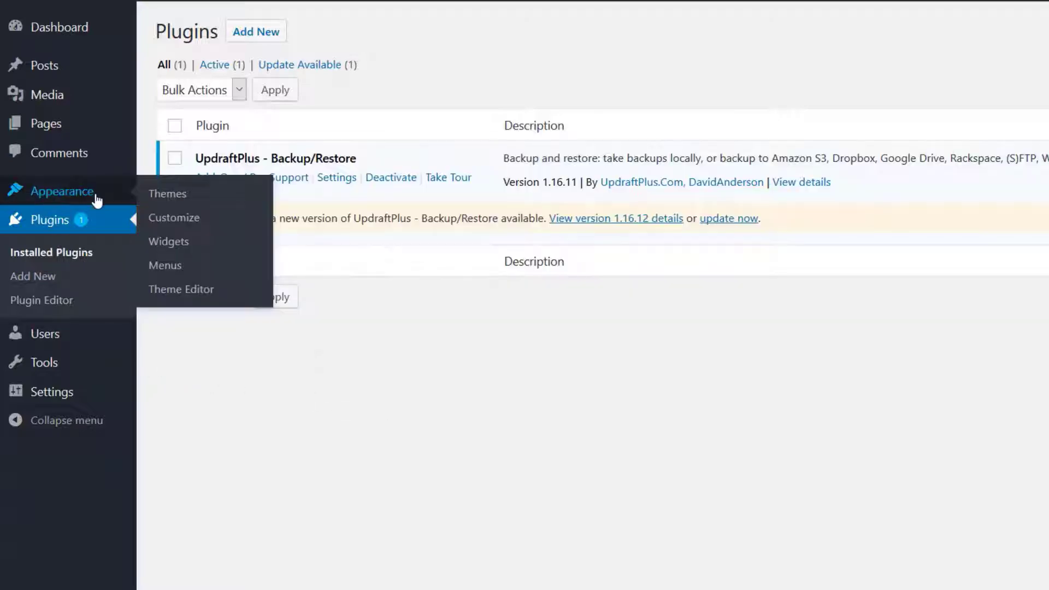
{"action": "left_click", "coordinate": [186, 195]}
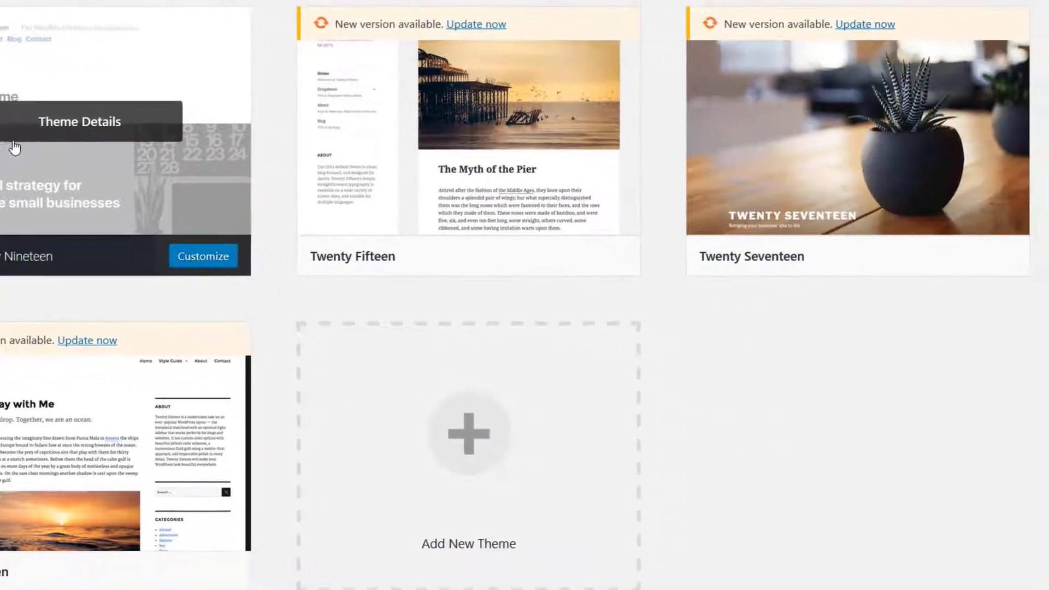
{"action": "left_click", "coordinate": [386, 165]}
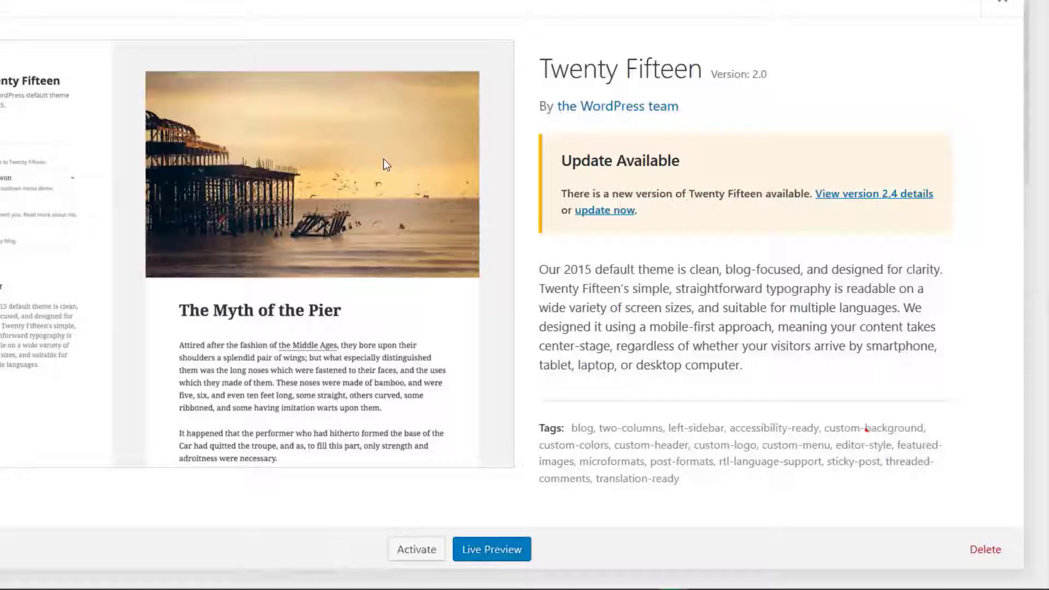
{"action": "left_click", "coordinate": [987, 551]}
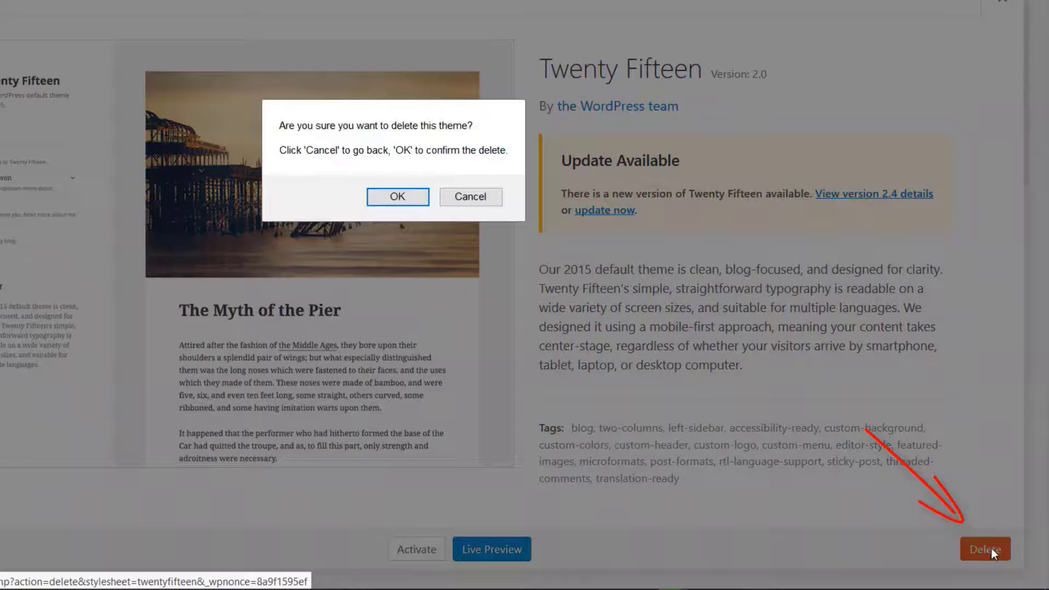
{"action": "left_click", "coordinate": [414, 196]}
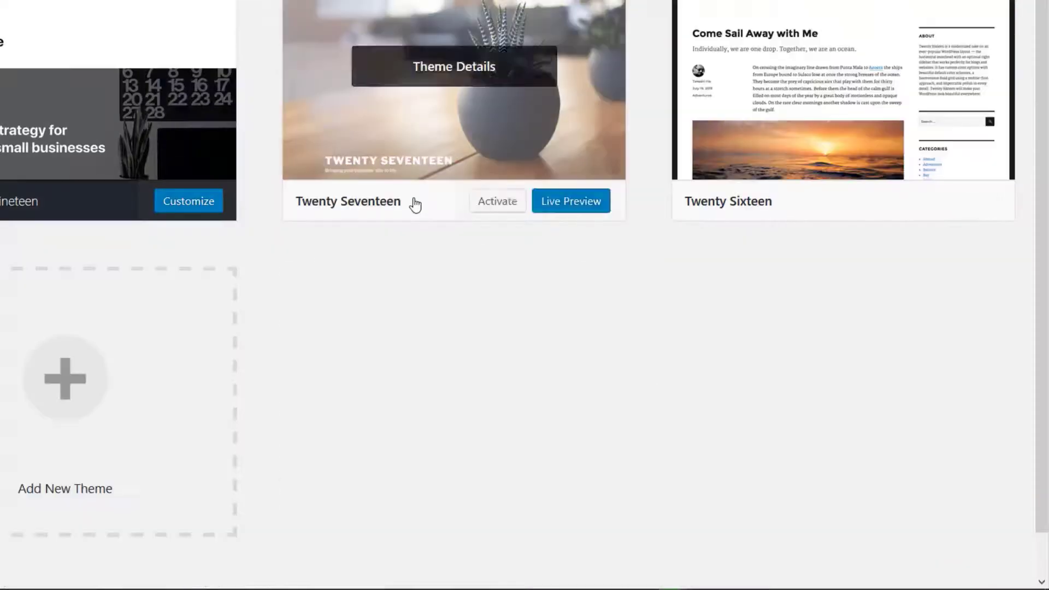
Delete the inactive Twenty Seventeen and Twenty Sixteen themes, keeping only Twenty Nineteen installed
{"action": "left_click", "coordinate": [392, 140]}
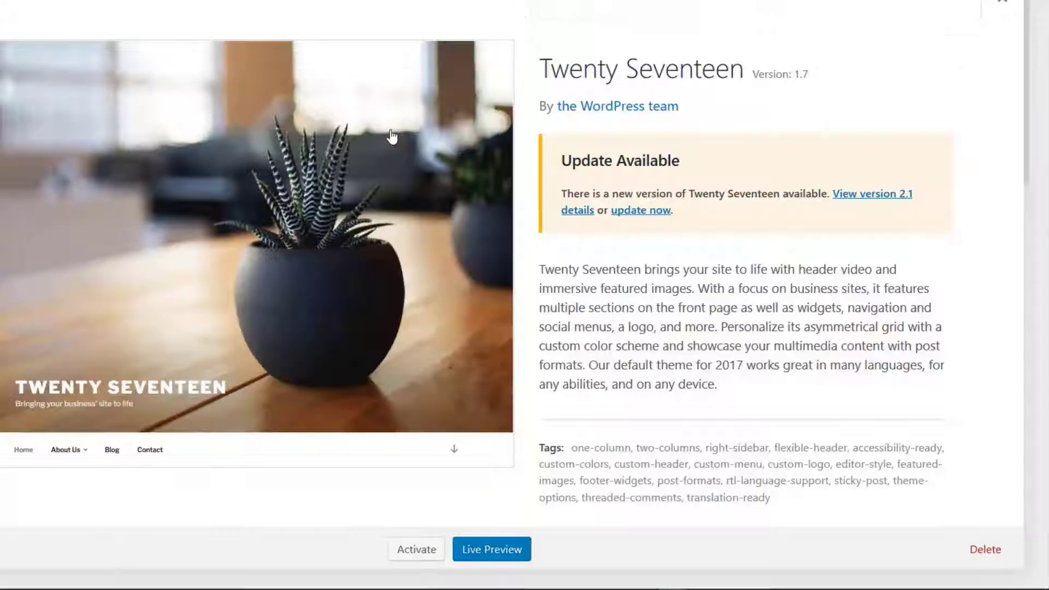
{"action": "left_click", "coordinate": [998, 549]}
{"action": "left_click", "coordinate": [412, 197]}
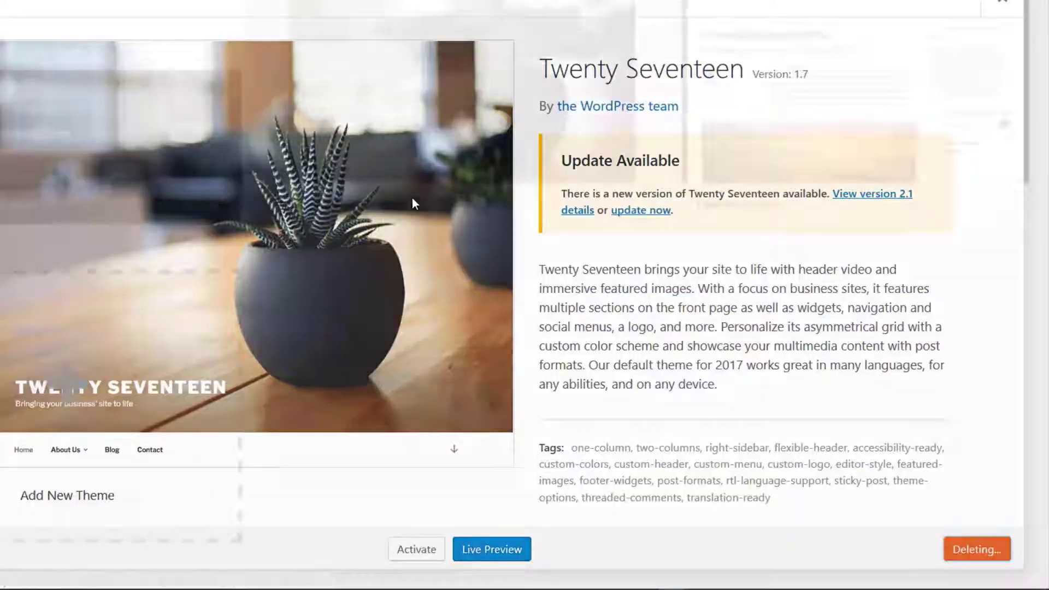
{"action": "left_click", "coordinate": [363, 172]}
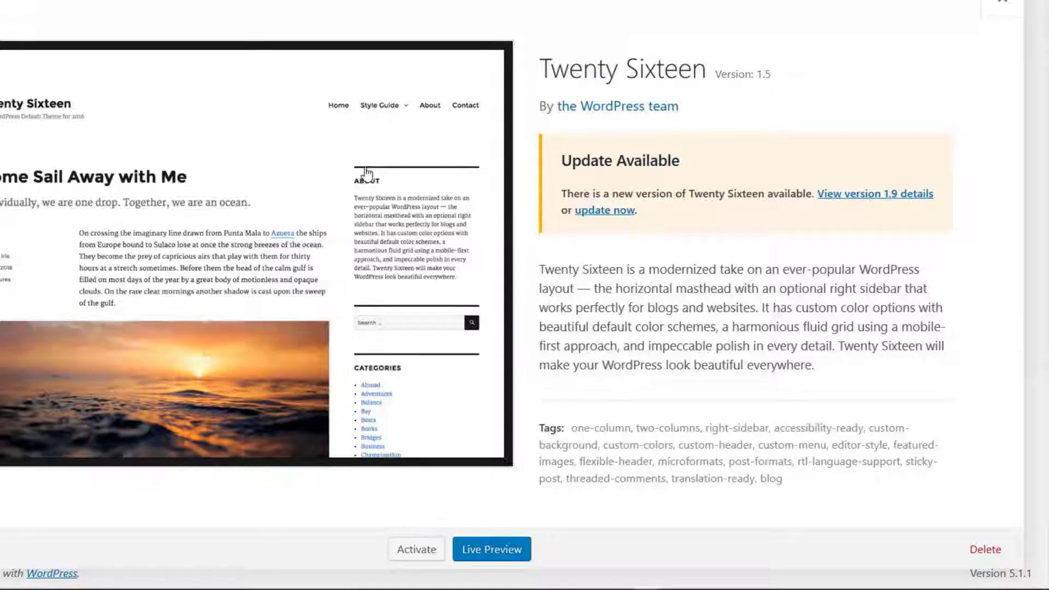
{"action": "left_click", "coordinate": [984, 552]}
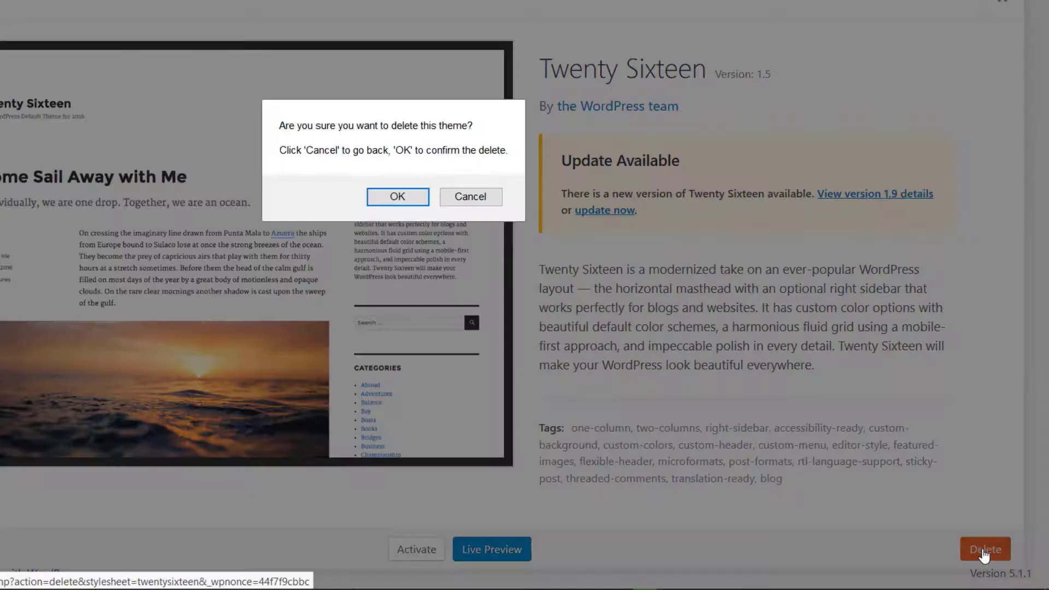
{"action": "left_click", "coordinate": [398, 196]}
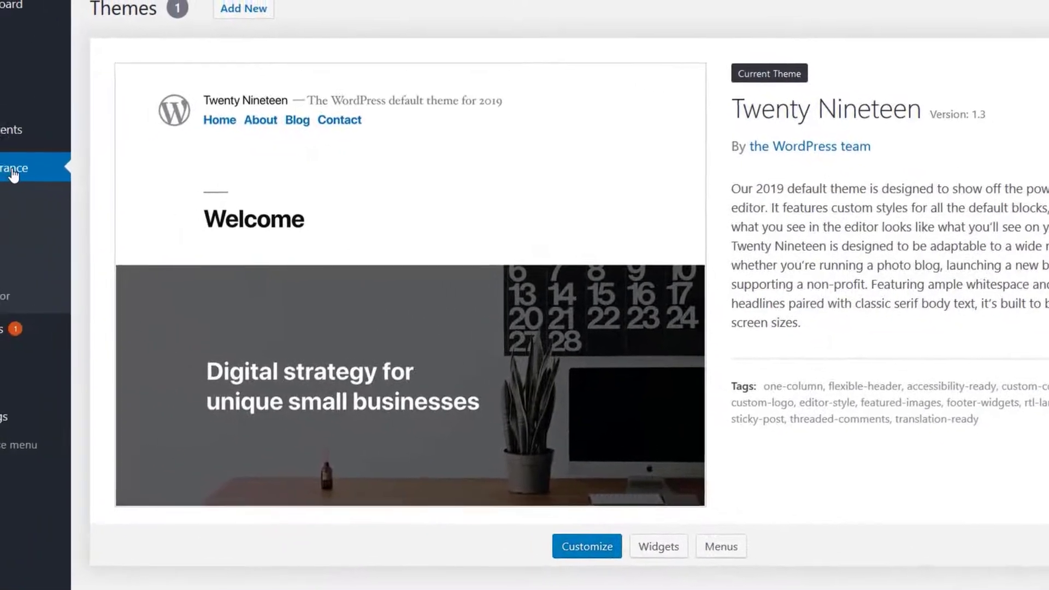
Visit the My CMS site's front end from the dashboard
{"action": "left_click", "coordinate": [14, 15]}
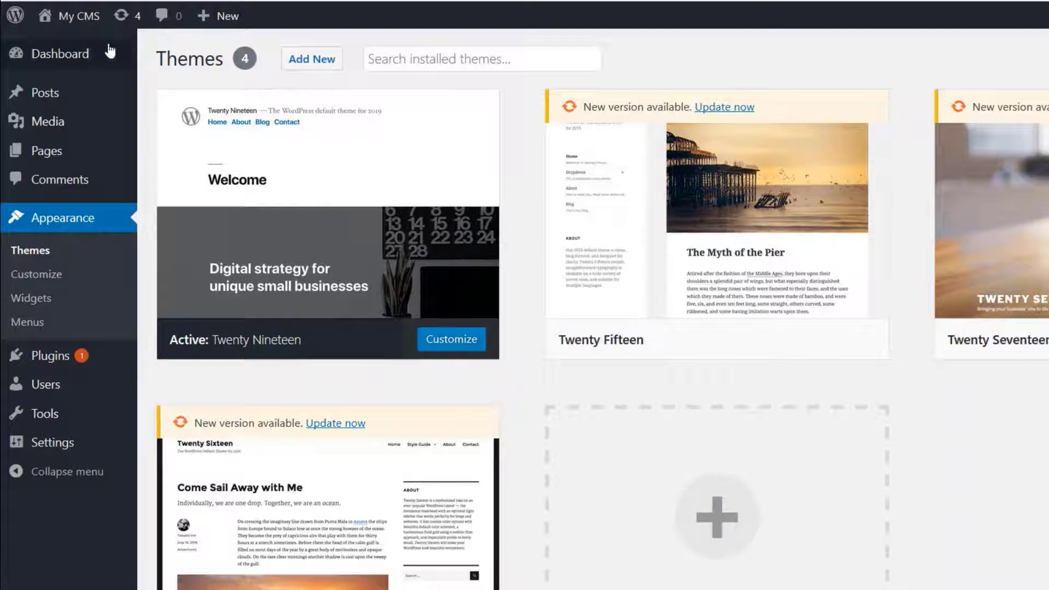
{"action": "mouse_move", "coordinate": [63, 22]}
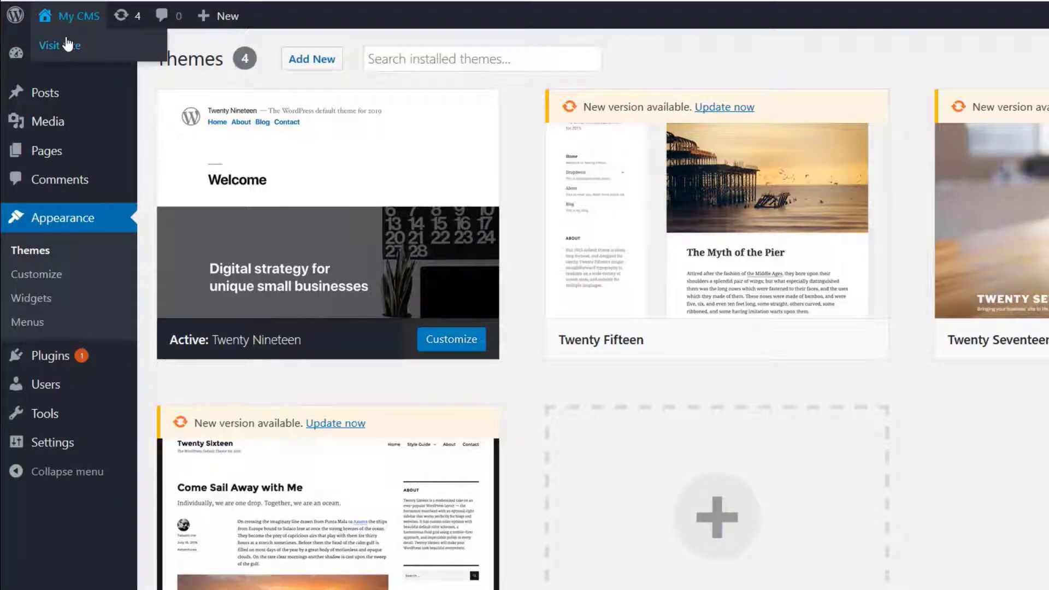
{"action": "left_click", "coordinate": [68, 44]}
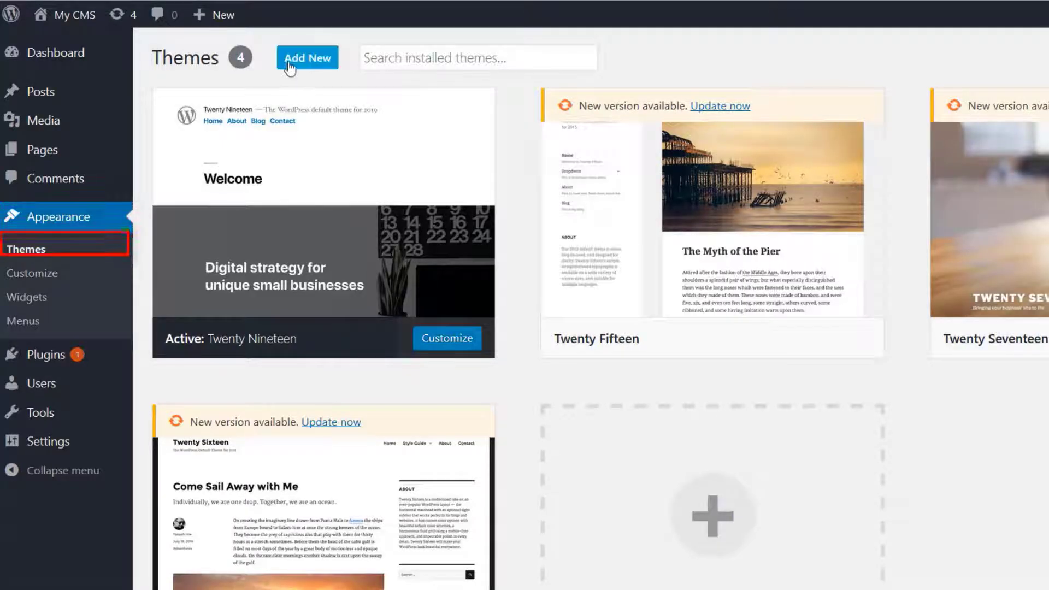
Browse the popular themes available to add and preview the OceanWP theme
{"action": "left_click", "coordinate": [302, 66]}
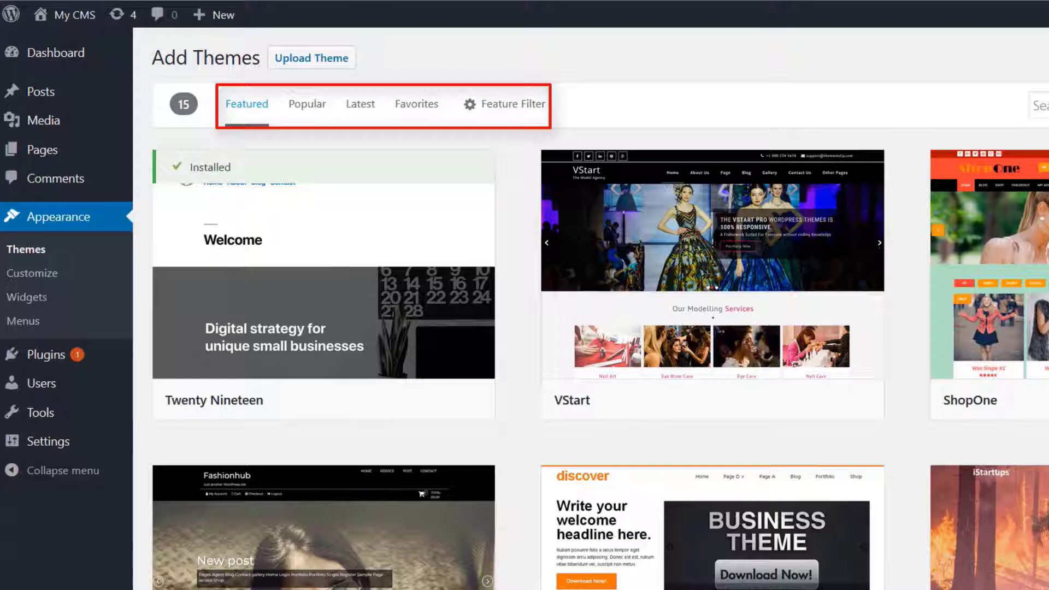
{"action": "left_click", "coordinate": [309, 107]}
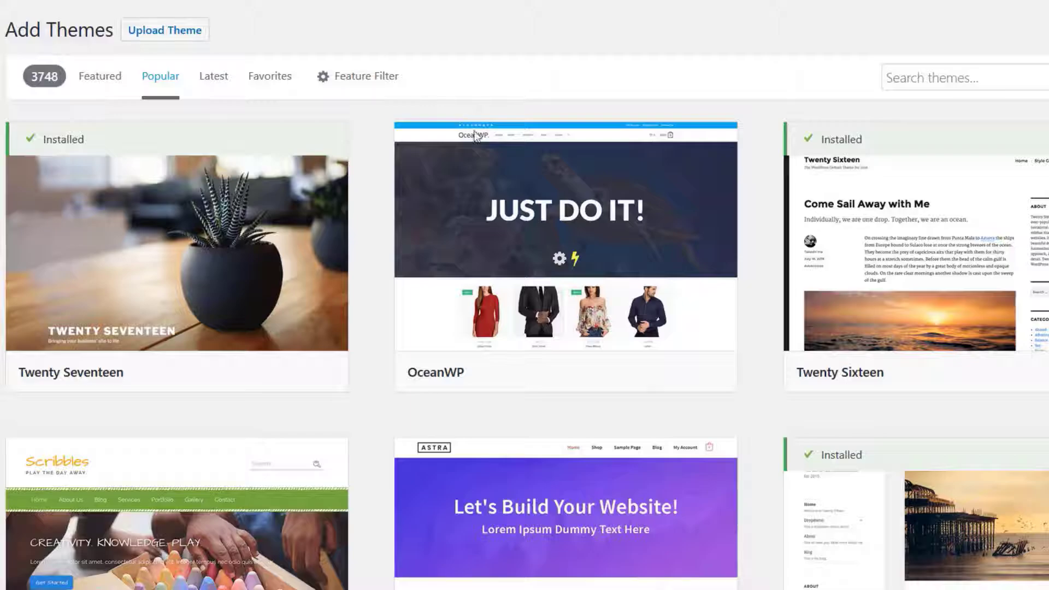
{"action": "left_click", "coordinate": [566, 234]}
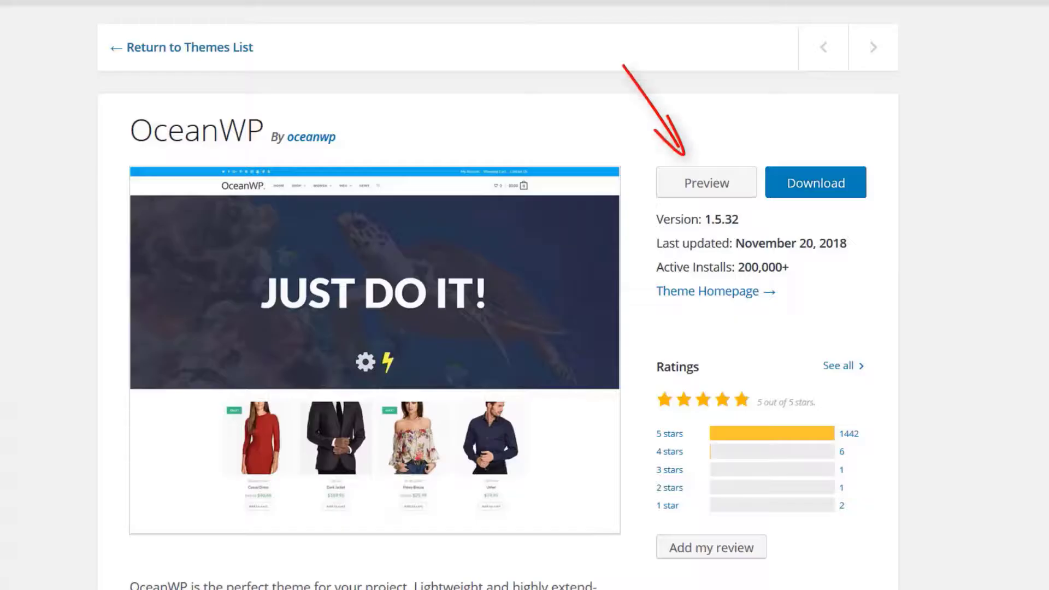
{"action": "left_click", "coordinate": [706, 194]}
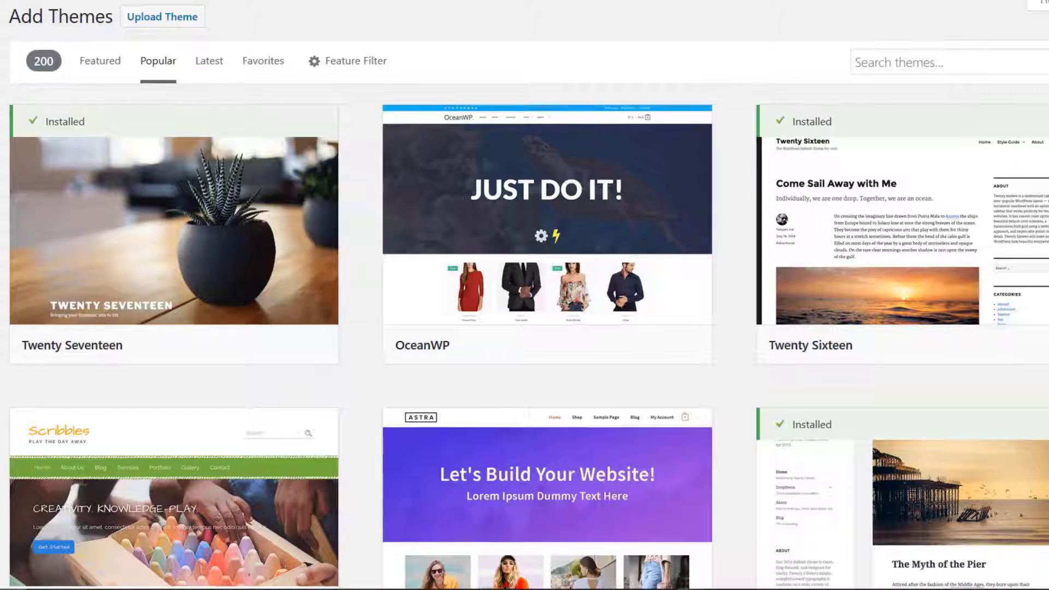
{"action": "scroll", "coordinate": [662, 300], "scroll_direction": "down", "scroll_amount": 10}
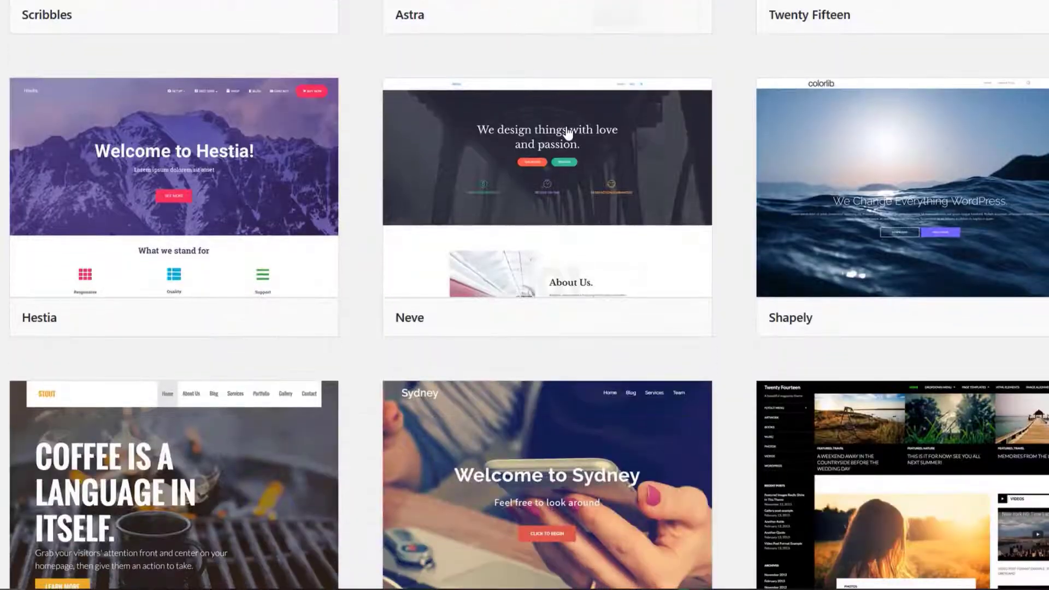
{"action": "scroll", "coordinate": [662, 300], "scroll_direction": "down", "scroll_amount": 5}
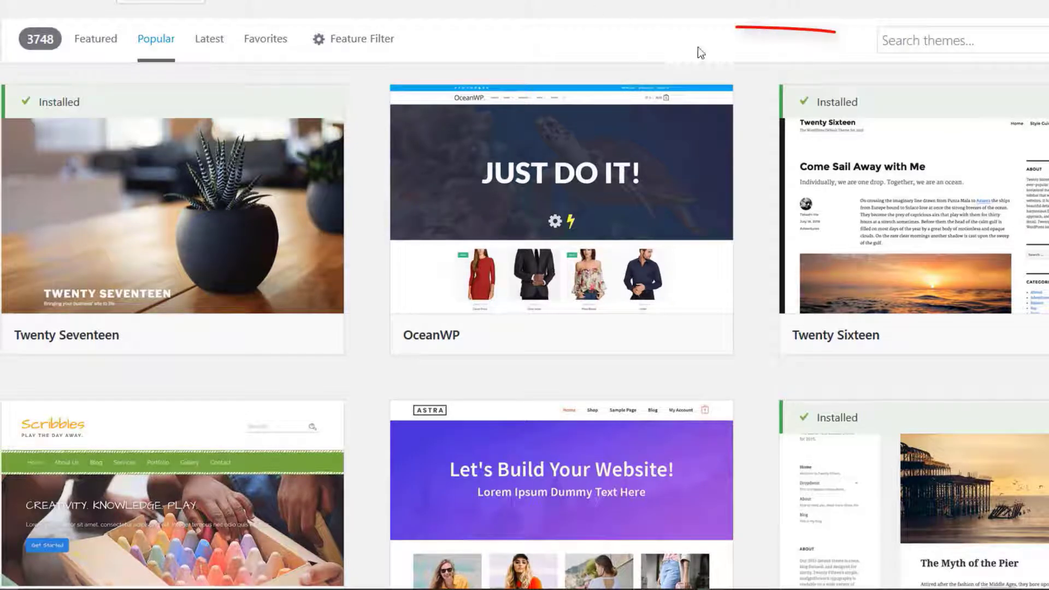
Search the available themes for "food" and look through the matching designs
{"action": "left_click", "coordinate": [961, 48]}
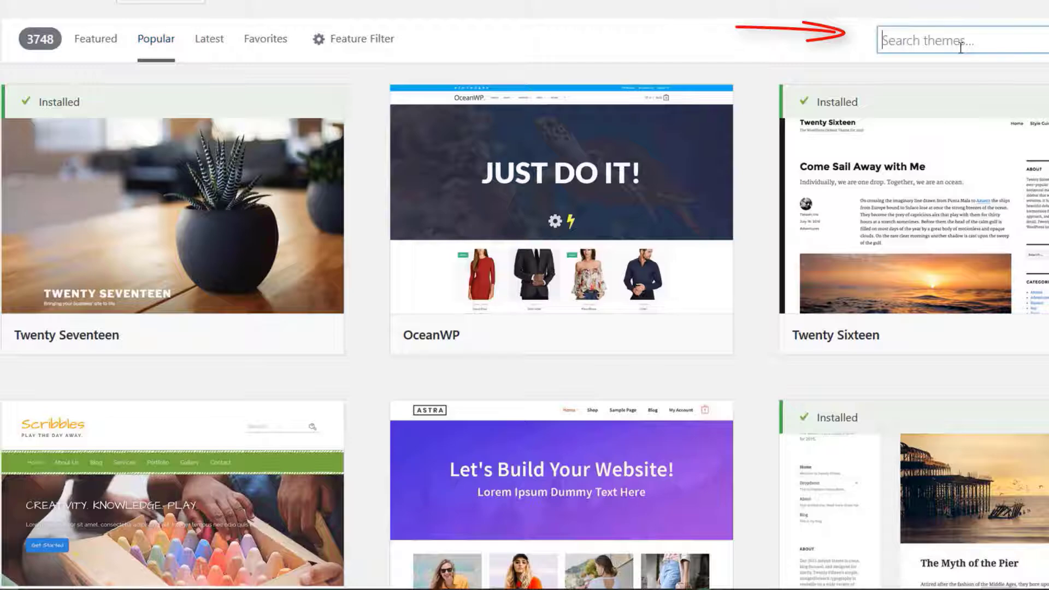
{"action": "type", "text": "food"}
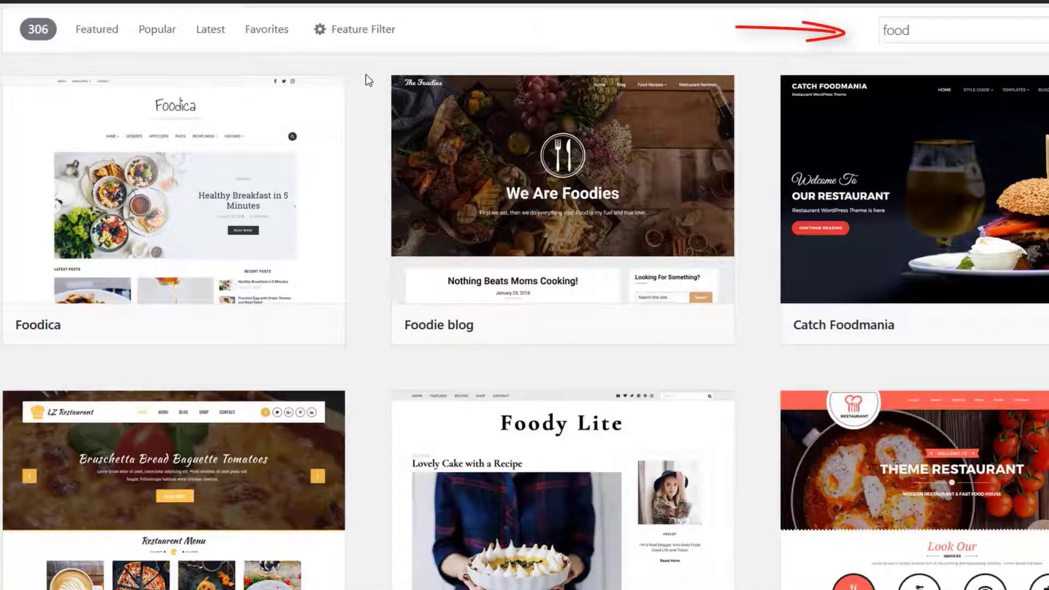
{"action": "scroll", "coordinate": [366, 75], "scroll_direction": "down", "scroll_amount": 8}
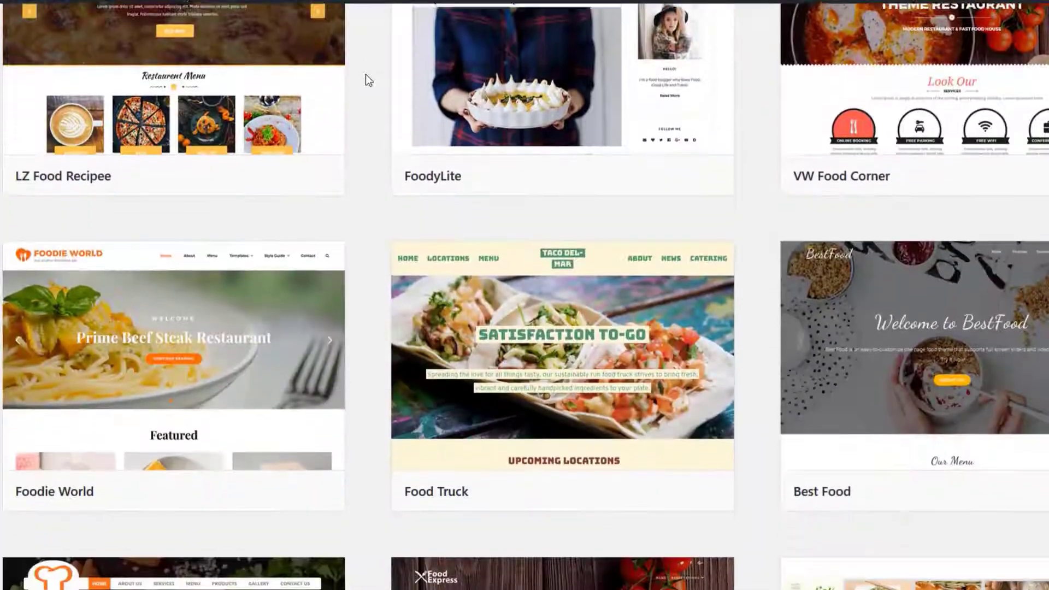
{"action": "scroll", "coordinate": [366, 75], "scroll_direction": "down", "scroll_amount": 11}
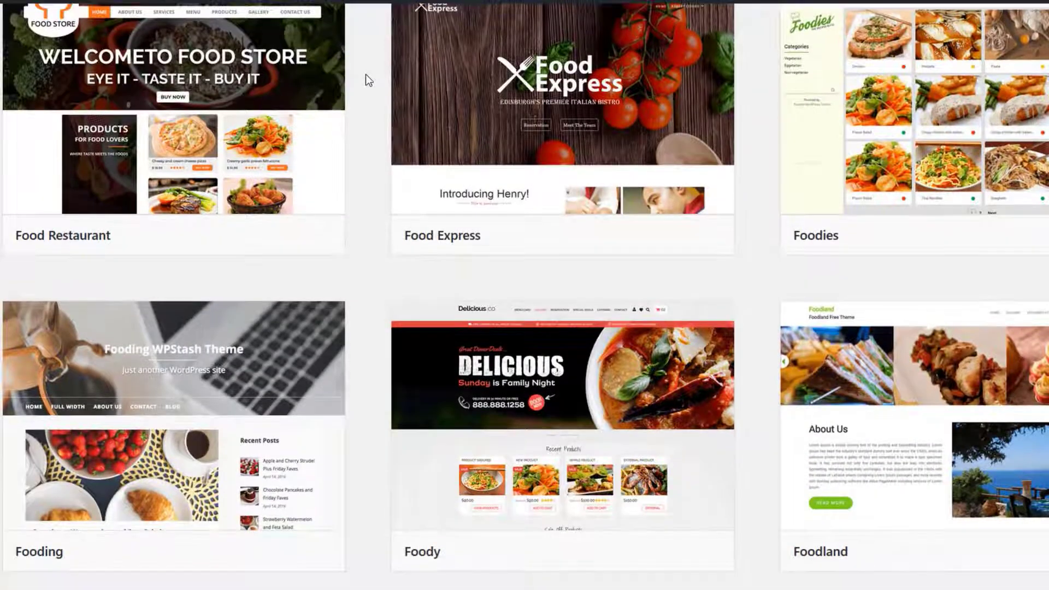
Look through the food and photography theme designs and the ThemeForest marketplace home page
{"action": "scroll", "coordinate": [366, 74], "scroll_direction": "down", "scroll_amount": 4}
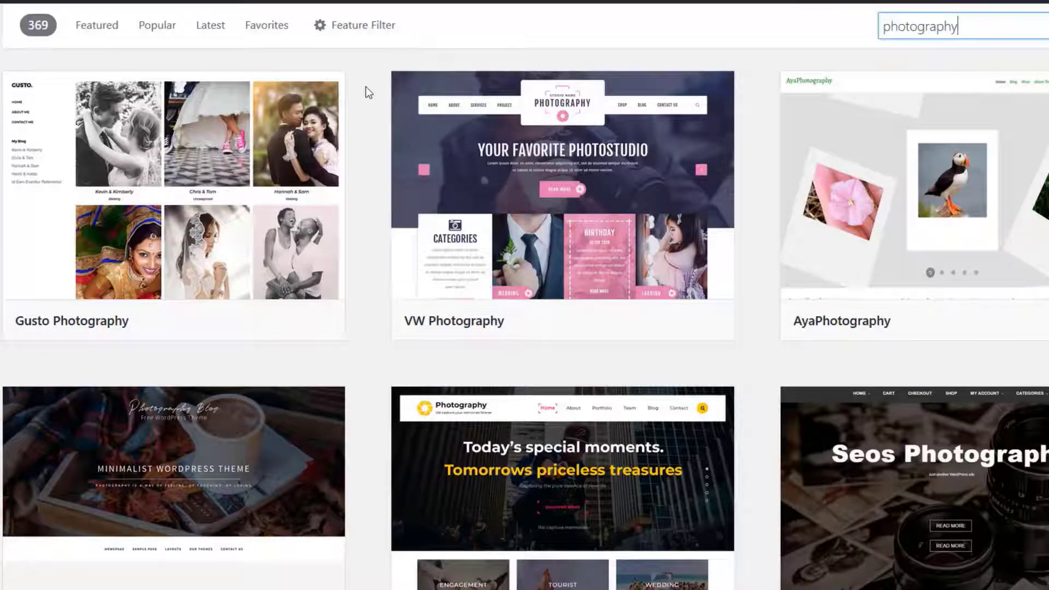
{"action": "scroll", "coordinate": [366, 92], "scroll_direction": "down", "scroll_amount": 10}
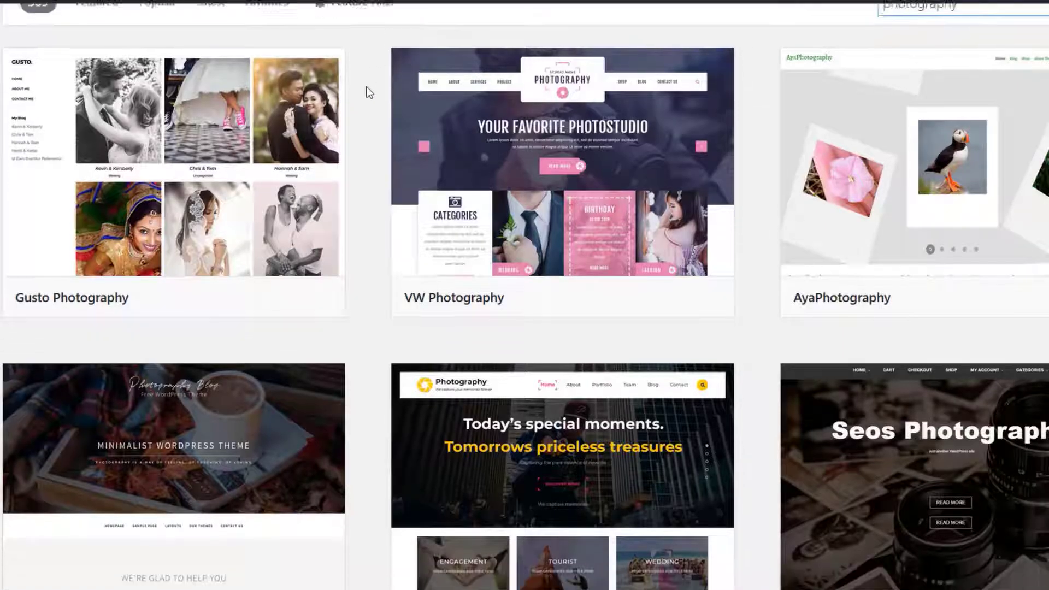
{"action": "scroll", "coordinate": [370, 92], "scroll_direction": "down", "scroll_amount": 12}
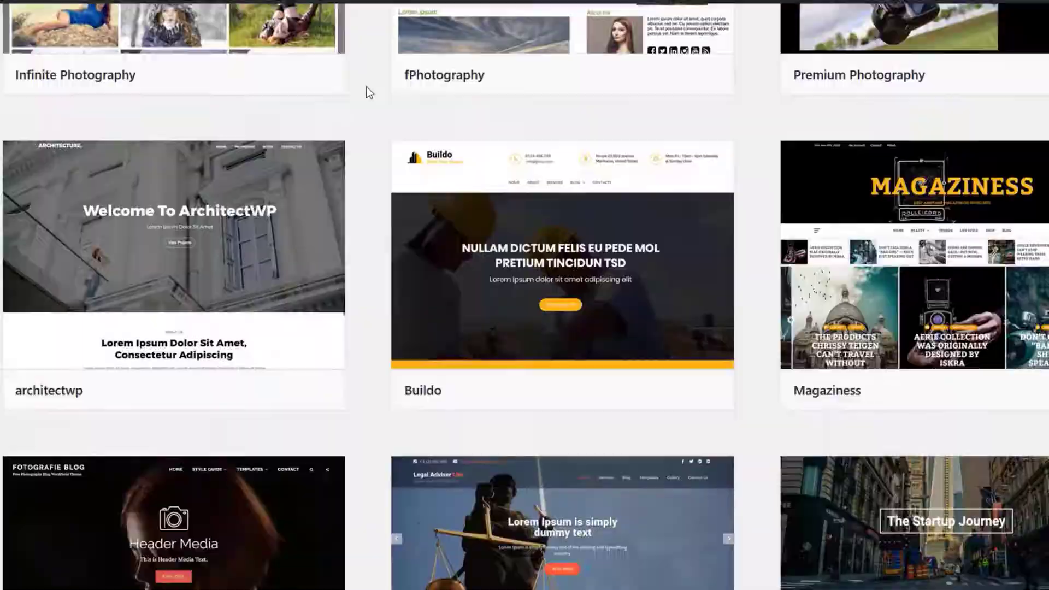
{"action": "scroll", "coordinate": [370, 92], "scroll_direction": "down", "scroll_amount": 3}
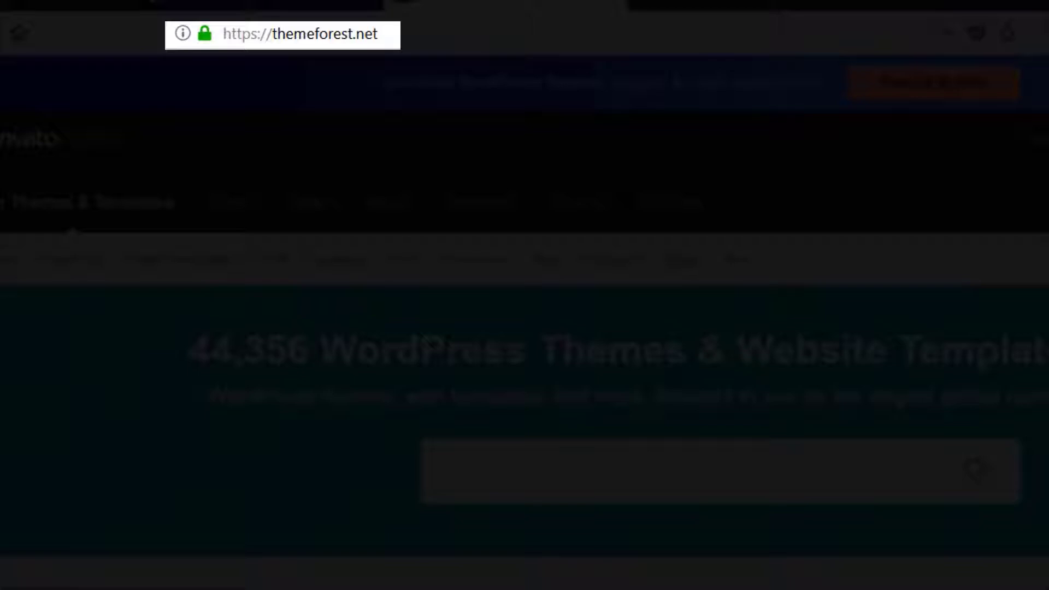
{"action": "scroll", "coordinate": [524, 328], "scroll_direction": "down", "scroll_amount": 12}
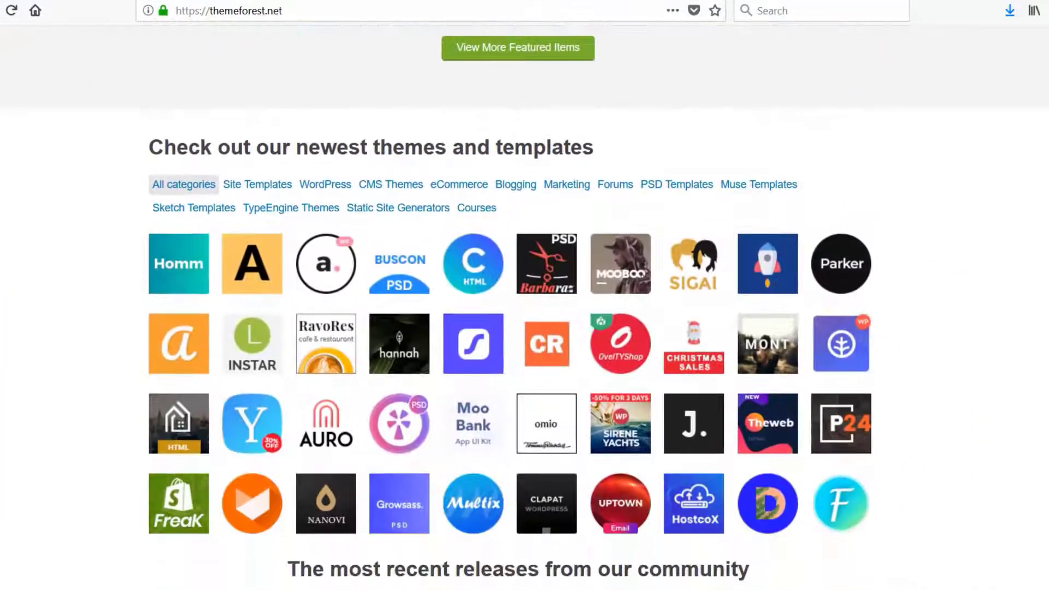
{"action": "scroll", "coordinate": [525, 328], "scroll_direction": "down", "scroll_amount": 1}
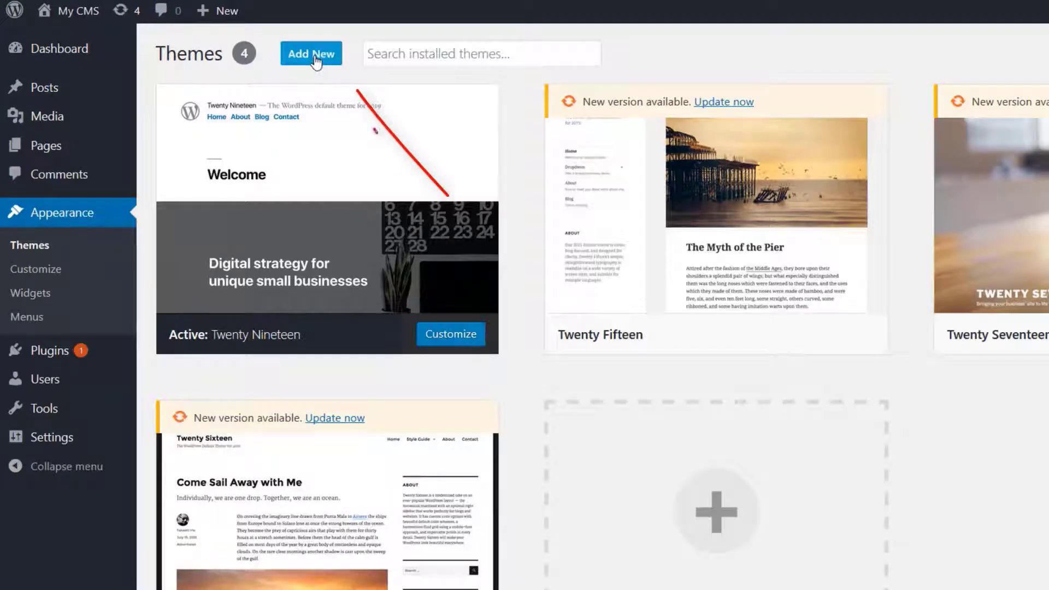
Open the option for uploading a theme to the site
{"action": "left_click", "coordinate": [312, 60]}
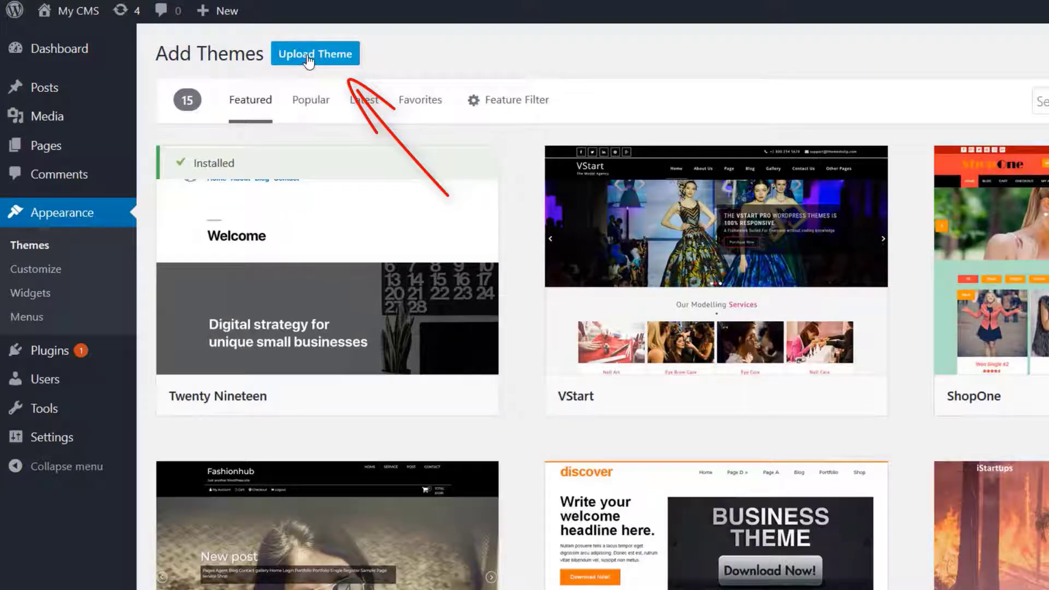
{"action": "left_click", "coordinate": [309, 59]}
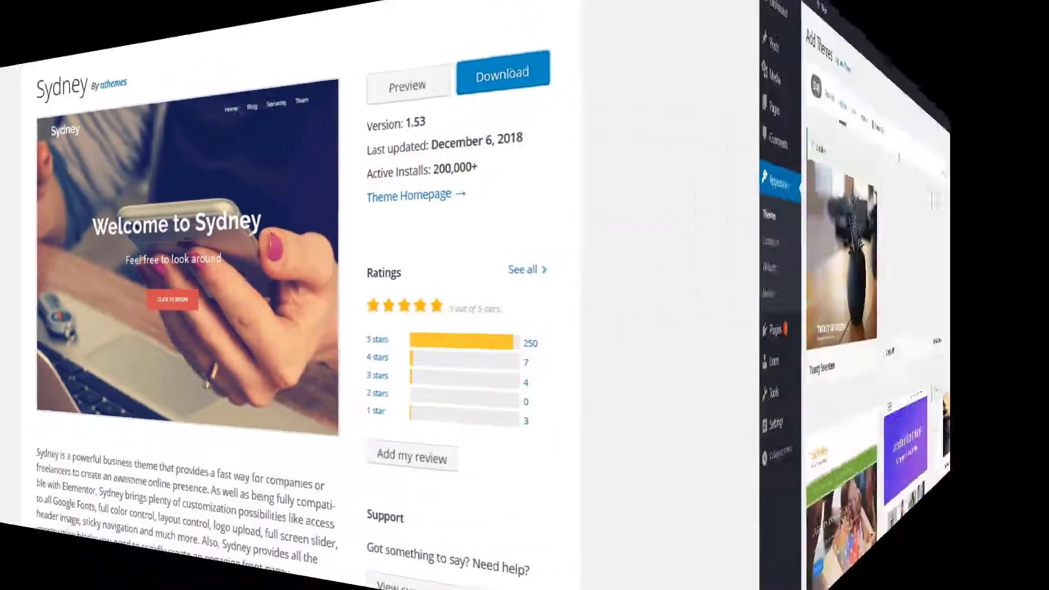
Install and activate the Sydney theme, and visit the My CMS site's front end
{"action": "scroll", "coordinate": [620, 380], "scroll_direction": "down", "scroll_amount": 10}
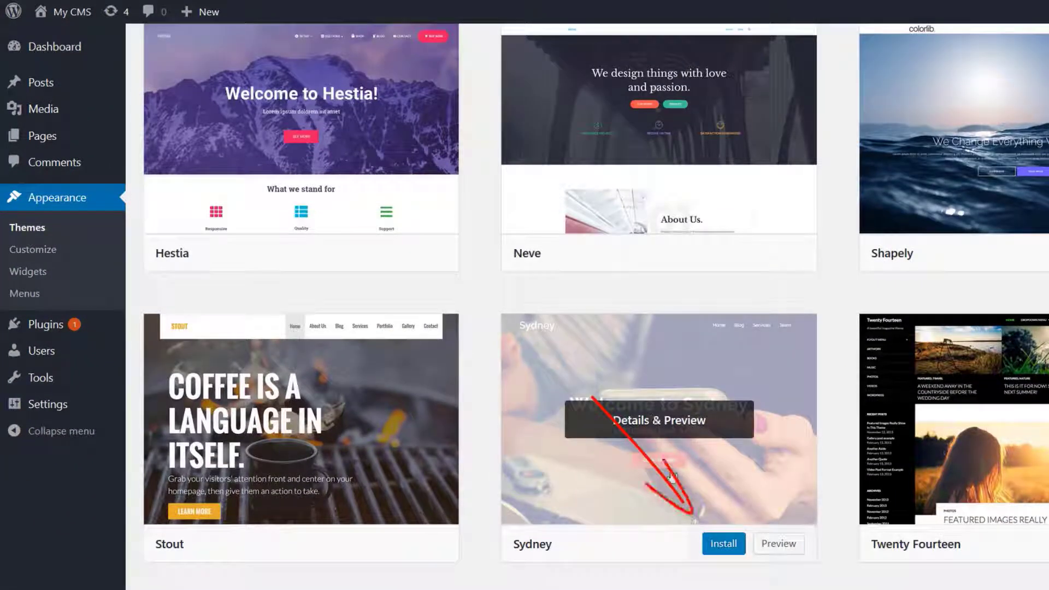
{"action": "left_click", "coordinate": [724, 551]}
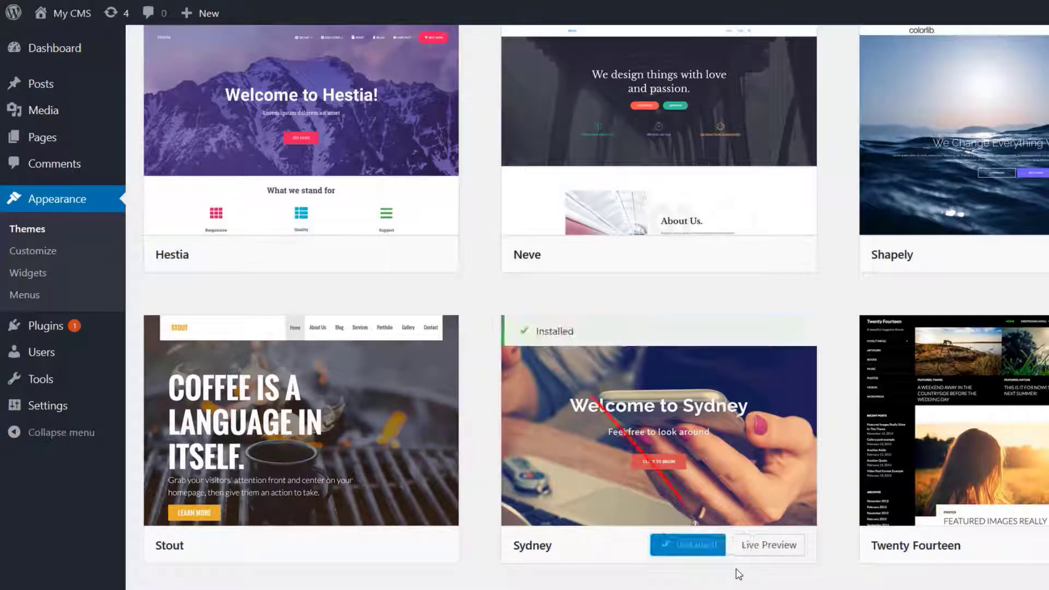
{"action": "left_click", "coordinate": [699, 546]}
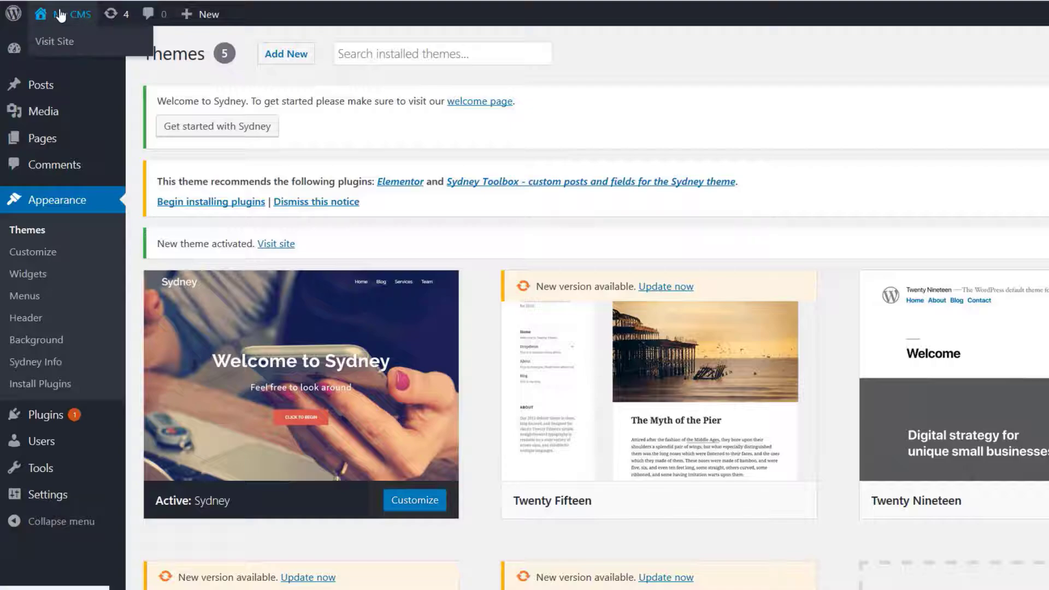
{"action": "left_click", "coordinate": [57, 39]}
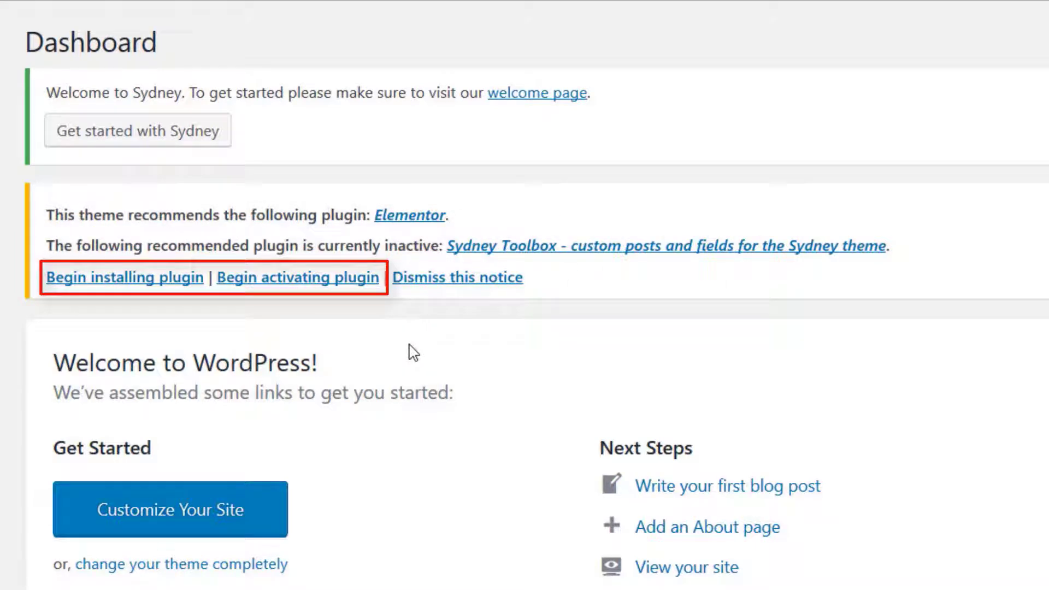
Install the Elementor plugin recommended by the Sydney theme, and bulk-activate it together with Sydney Toolbox
{"action": "left_click", "coordinate": [88, 283]}
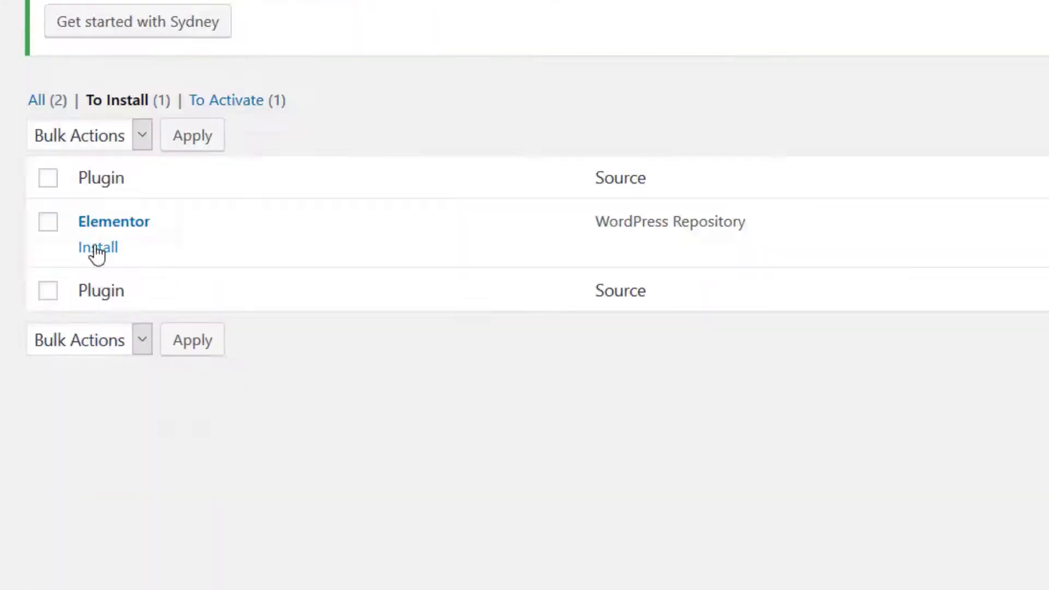
{"action": "left_click", "coordinate": [95, 247]}
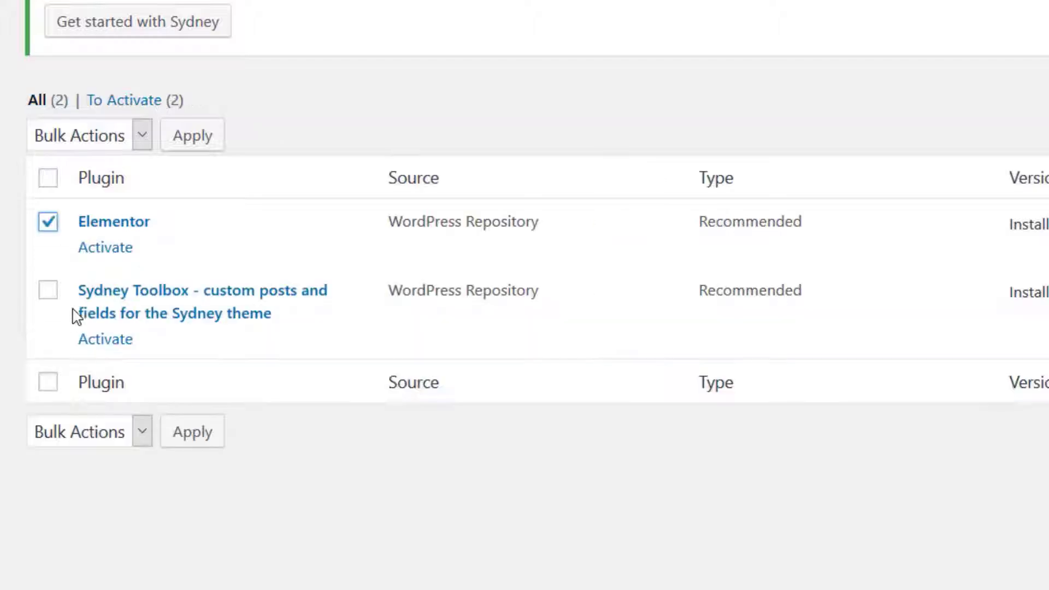
{"action": "left_click", "coordinate": [48, 290]}
{"action": "left_click", "coordinate": [139, 432]}
{"action": "left_click", "coordinate": [87, 541]}
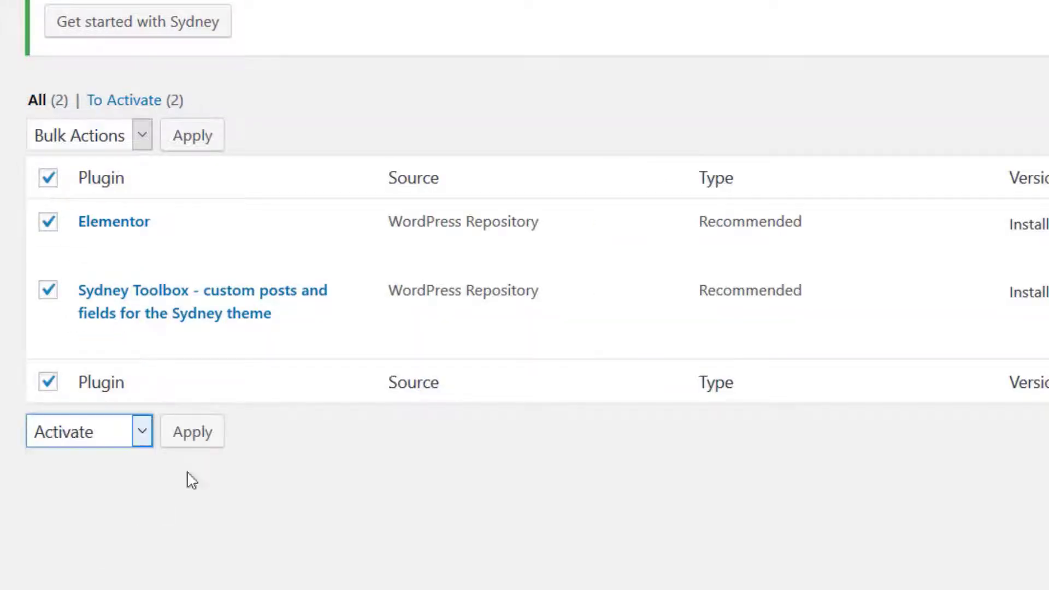
{"action": "left_click", "coordinate": [185, 436]}
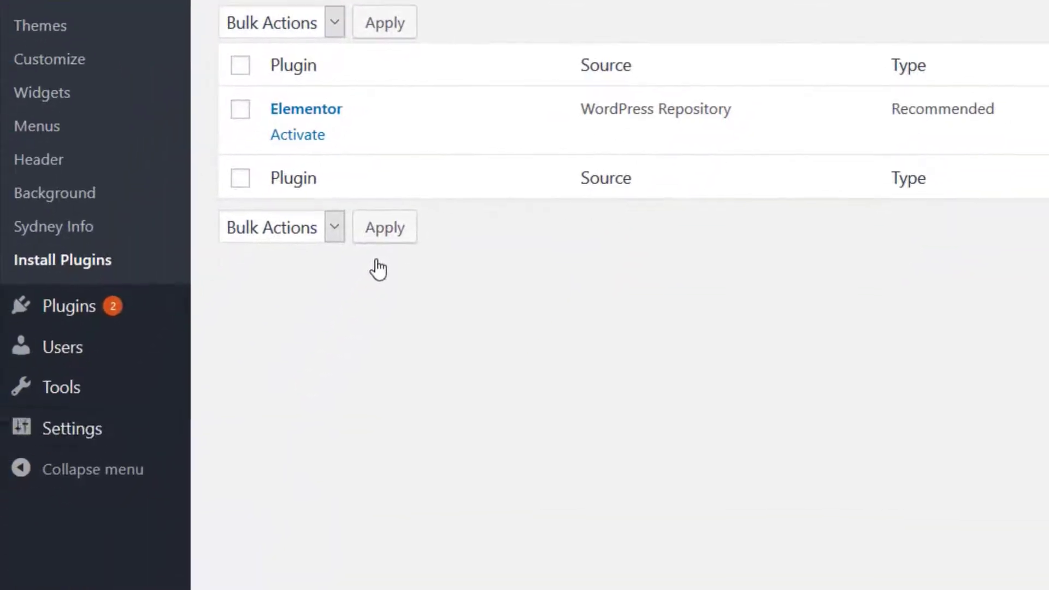
Set the site title to "Yummy Tasting Food at Yummytastic" and the tagline to "Easy To Follow Recipes" in the general settings
{"action": "mouse_move", "coordinate": [112, 433]}
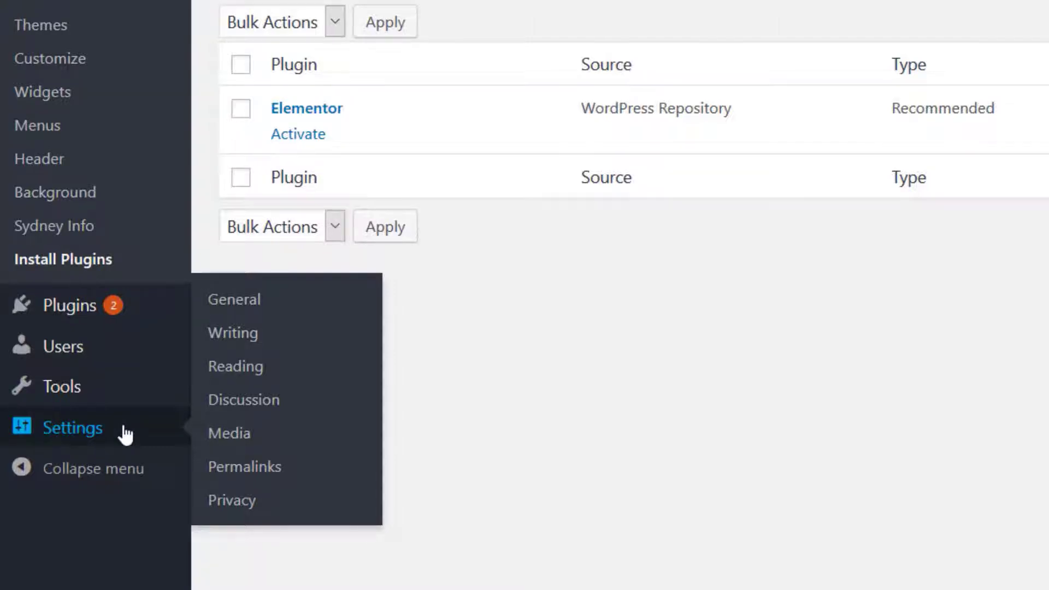
{"action": "left_click", "coordinate": [126, 435]}
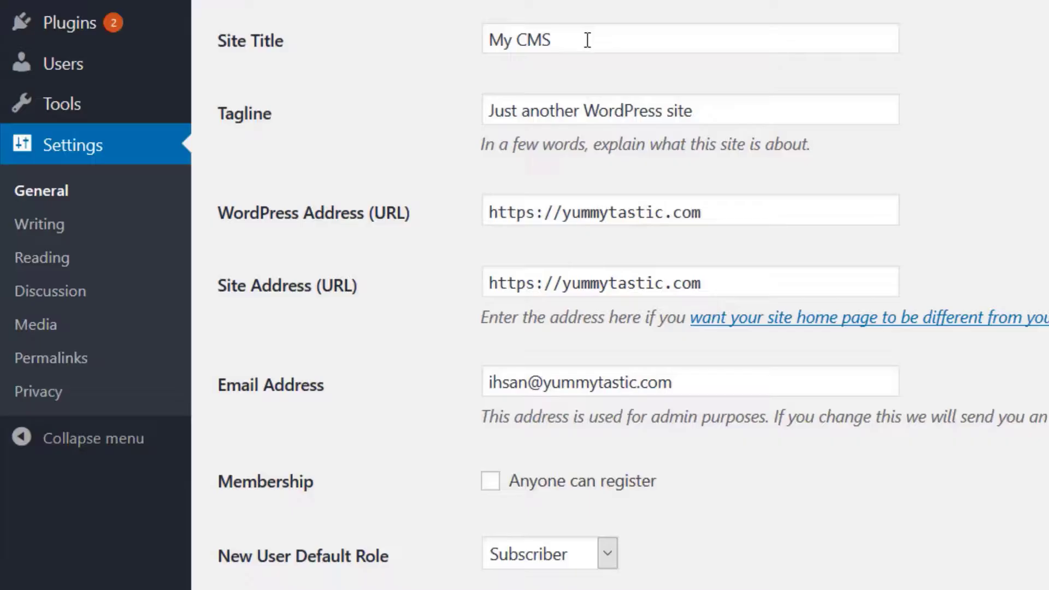
{"action": "left_click_drag", "start_coordinate": [586, 38], "coordinate": [441, 35]}
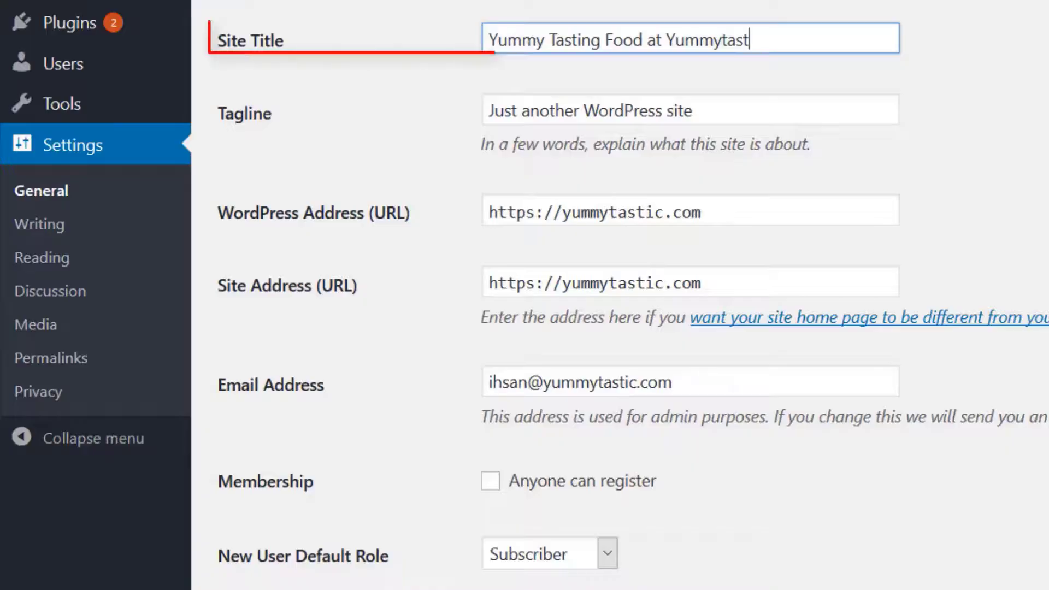
{"action": "type", "text": "ic"}
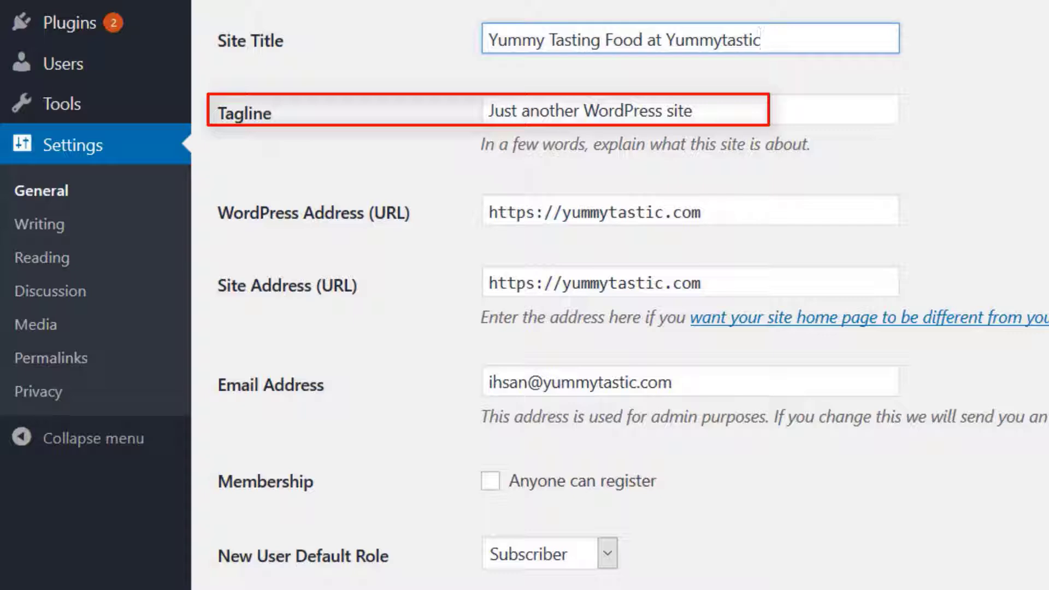
{"action": "triple_click", "coordinate": [843, 104]}
{"action": "type", "text": "Easy To Follow R"}
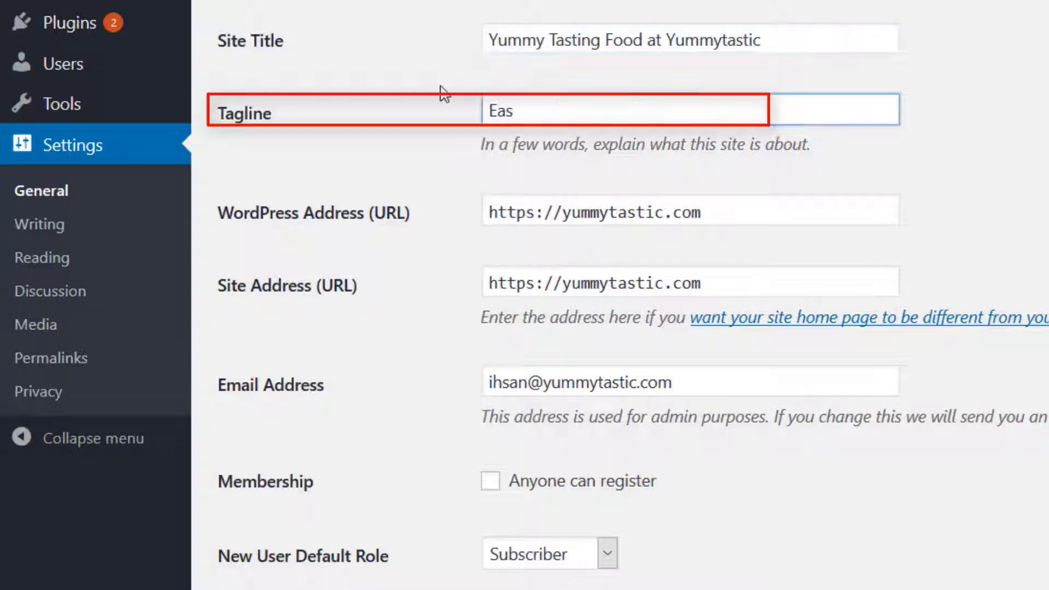
{"action": "type", "text": "ecipes"}
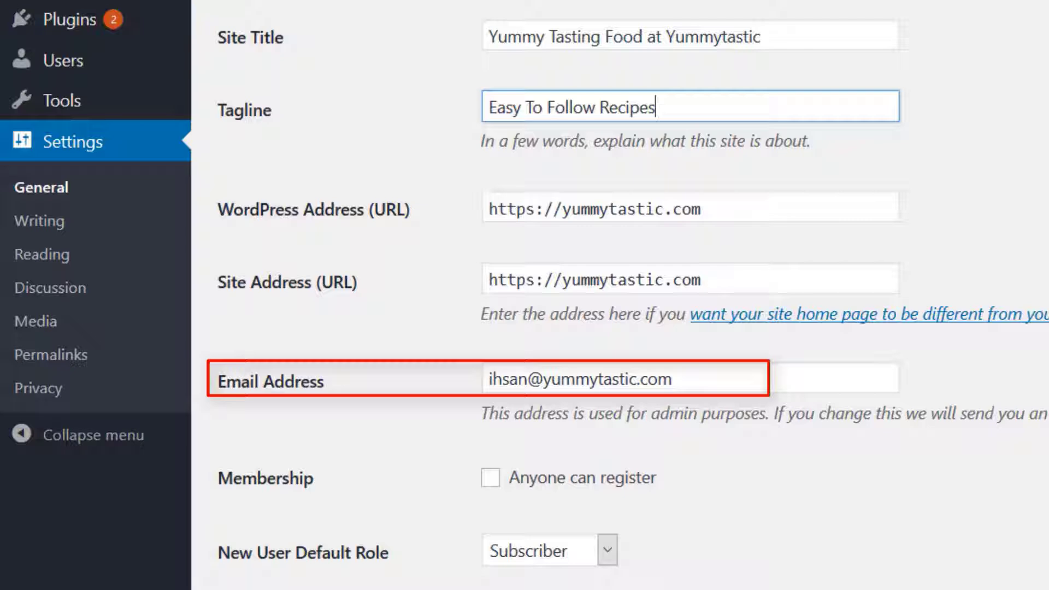
Review the general settings for admin email, membership, new user default role, site language, timezone and date format
{"action": "scroll", "coordinate": [620, 296], "scroll_direction": "down", "scroll_amount": 2}
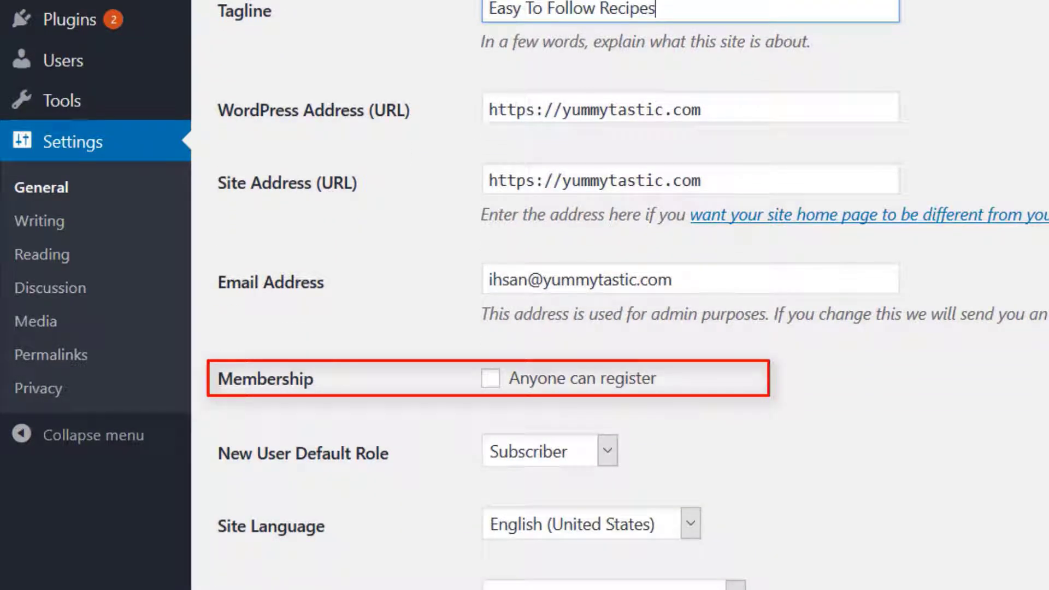
{"action": "scroll", "coordinate": [620, 295], "scroll_direction": "down", "scroll_amount": 1}
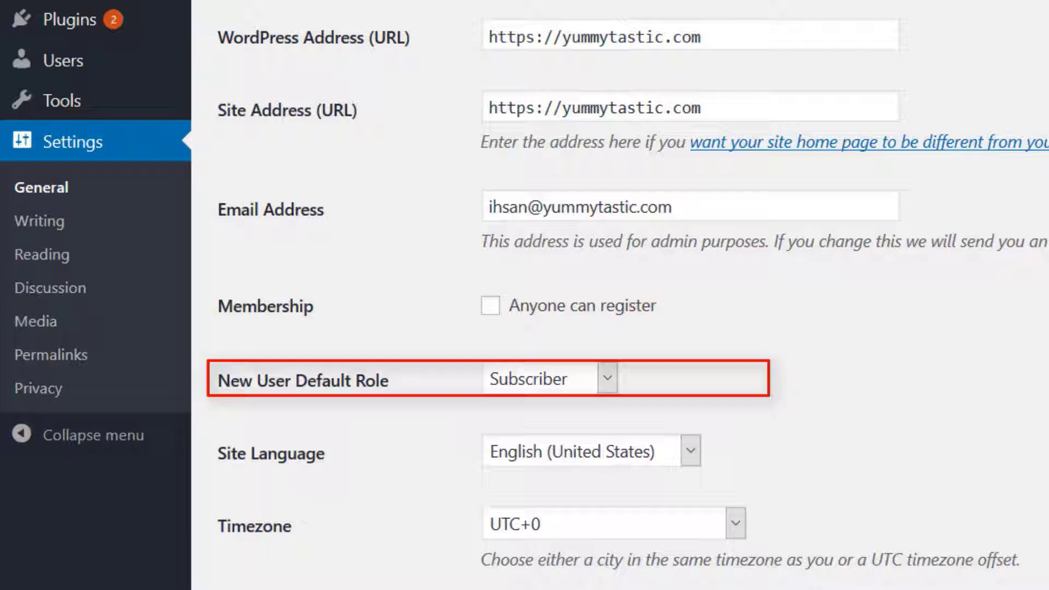
{"action": "scroll", "coordinate": [620, 295], "scroll_direction": "down", "scroll_amount": 1}
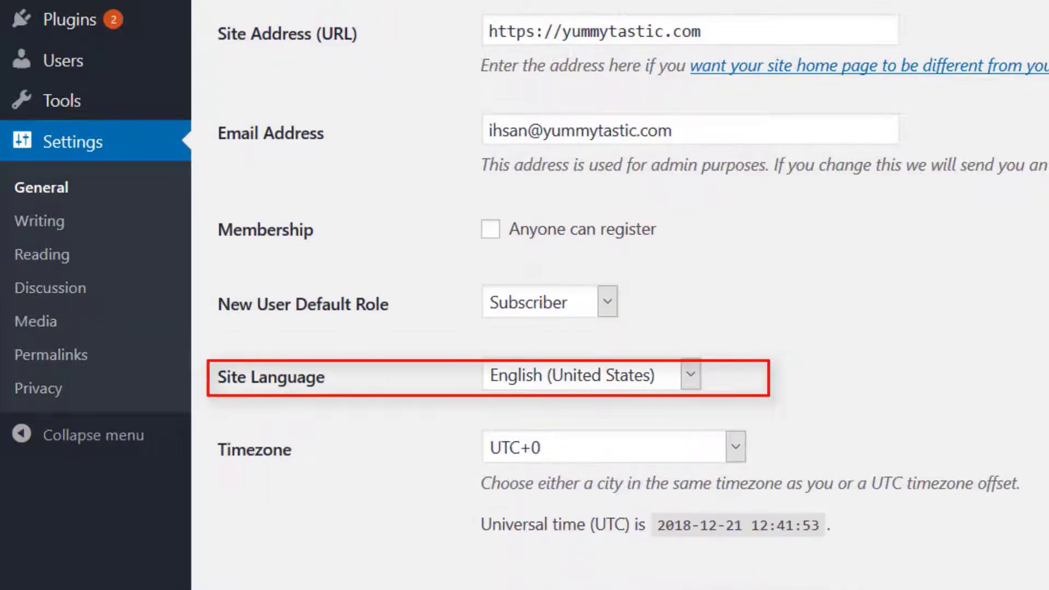
{"action": "scroll", "coordinate": [620, 295], "scroll_direction": "down", "scroll_amount": 1}
{"action": "scroll", "coordinate": [621, 295], "scroll_direction": "down", "scroll_amount": 1}
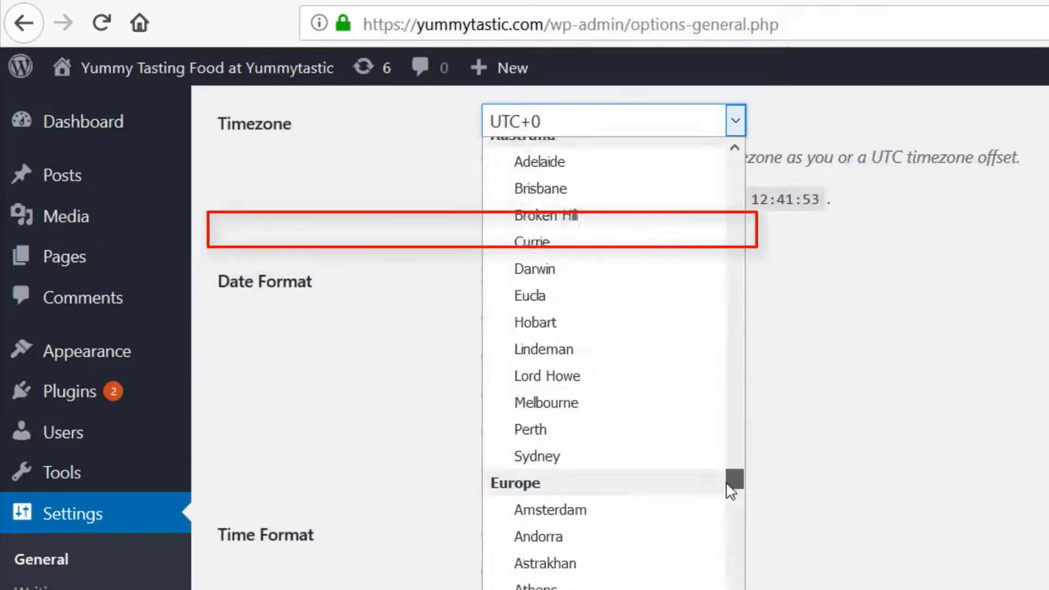
{"action": "mouse_move", "coordinate": [731, 491]}
{"action": "left_mouse_down"}
{"action": "mouse_move", "coordinate": [712, 449]}
{"action": "mouse_move", "coordinate": [733, 499]}
{"action": "left_mouse_up"}
{"action": "left_click", "coordinate": [569, 564]}
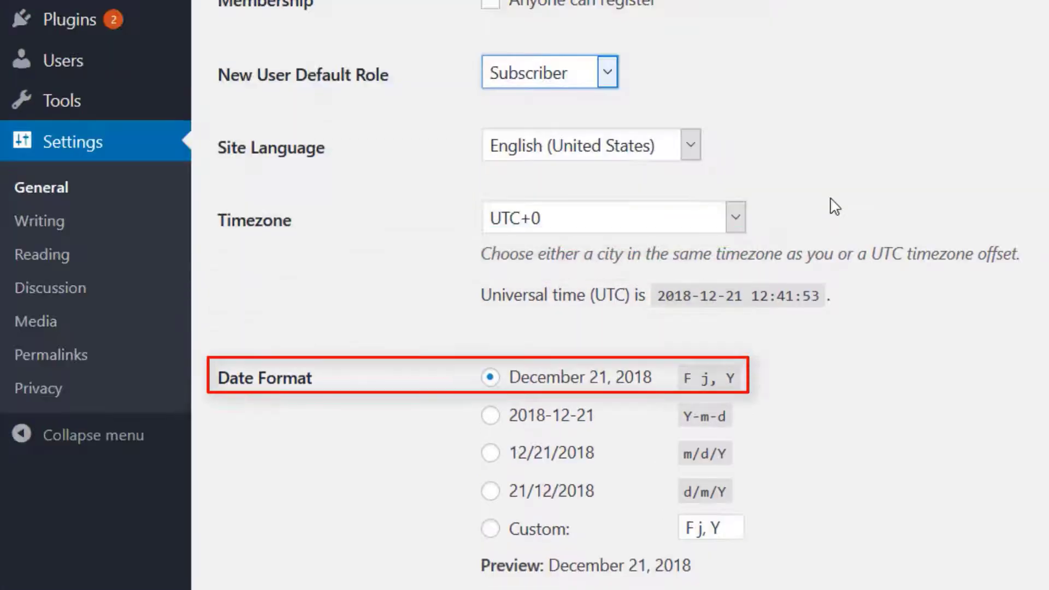
{"action": "scroll", "coordinate": [834, 207], "scroll_direction": "down", "scroll_amount": 5}
{"action": "scroll", "coordinate": [836, 206], "scroll_direction": "down", "scroll_amount": 4}
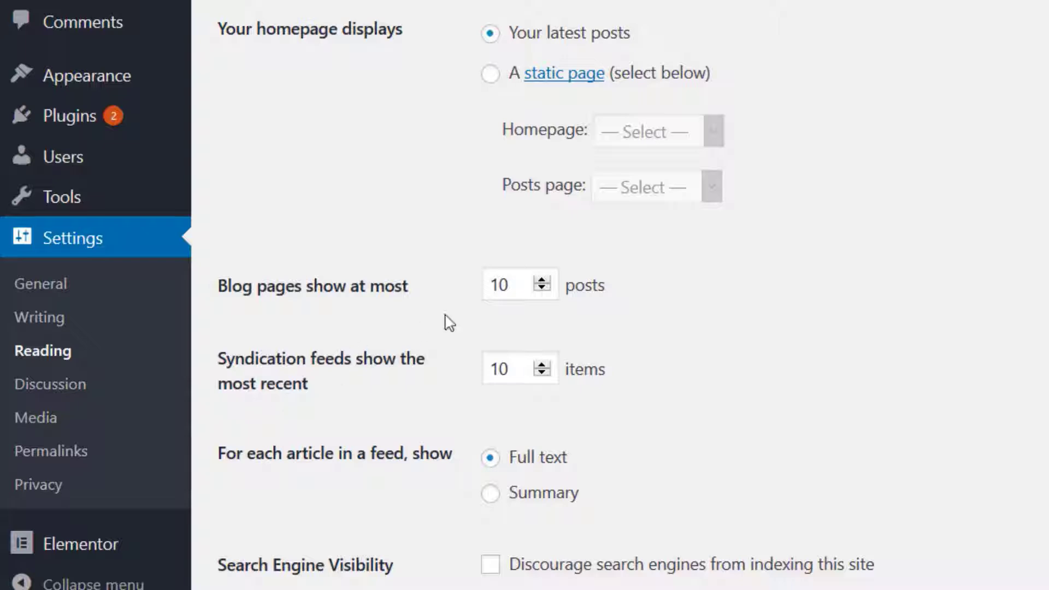
Try the static page option for the homepage with its page choices, and switch back to showing the latest posts
{"action": "left_click", "coordinate": [491, 74]}
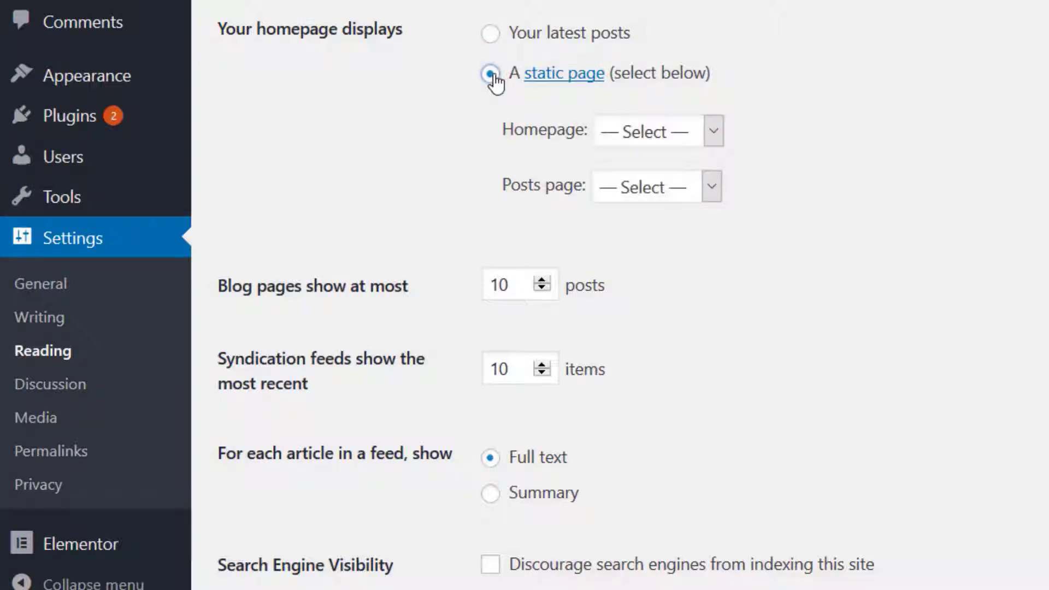
{"action": "left_click", "coordinate": [715, 133]}
{"action": "left_click", "coordinate": [715, 136]}
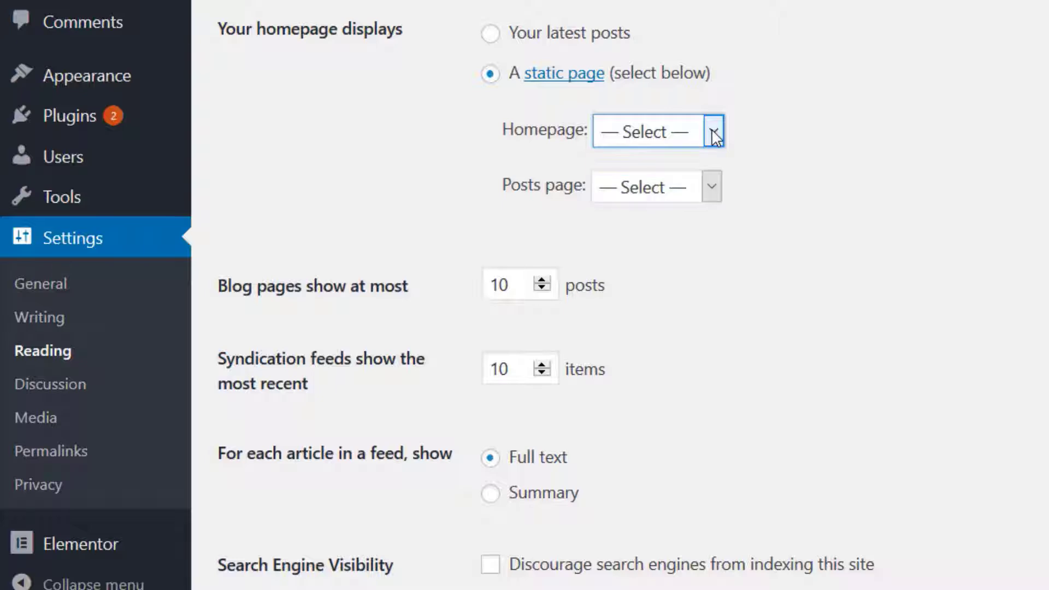
{"action": "left_click", "coordinate": [716, 187]}
{"action": "left_click", "coordinate": [712, 187]}
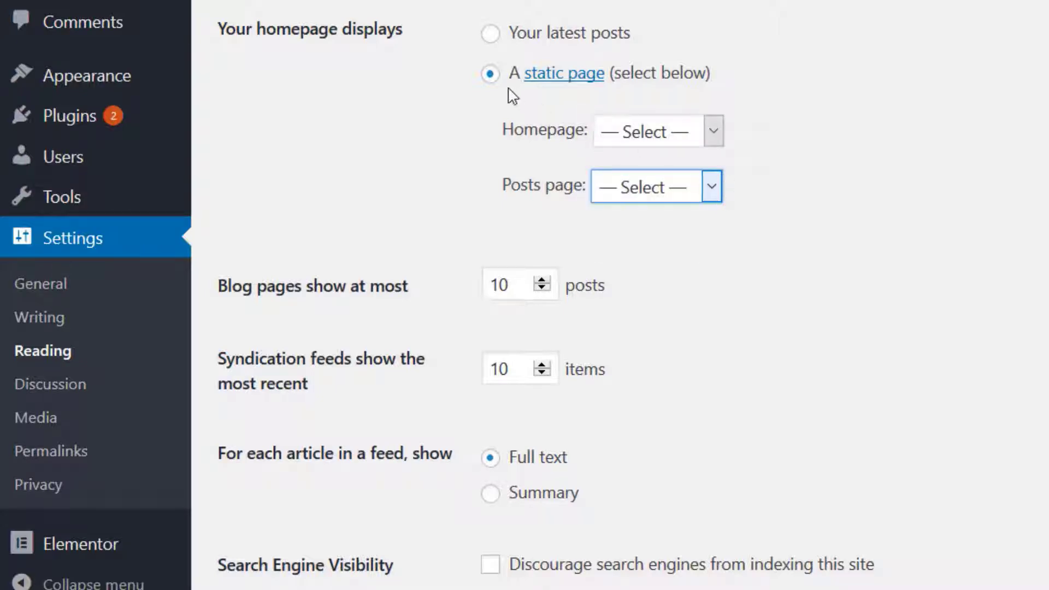
{"action": "left_click", "coordinate": [490, 32]}
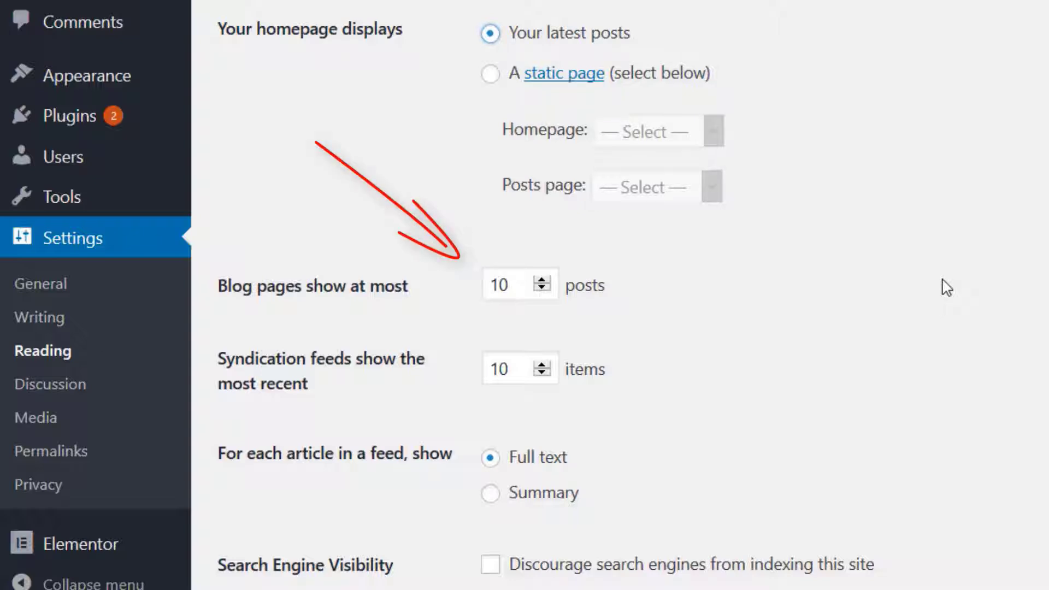
Set feed articles to show a summary, discourage search engines from indexing the site, and save the reading settings
{"action": "scroll", "coordinate": [766, 312], "scroll_direction": "down", "scroll_amount": 2}
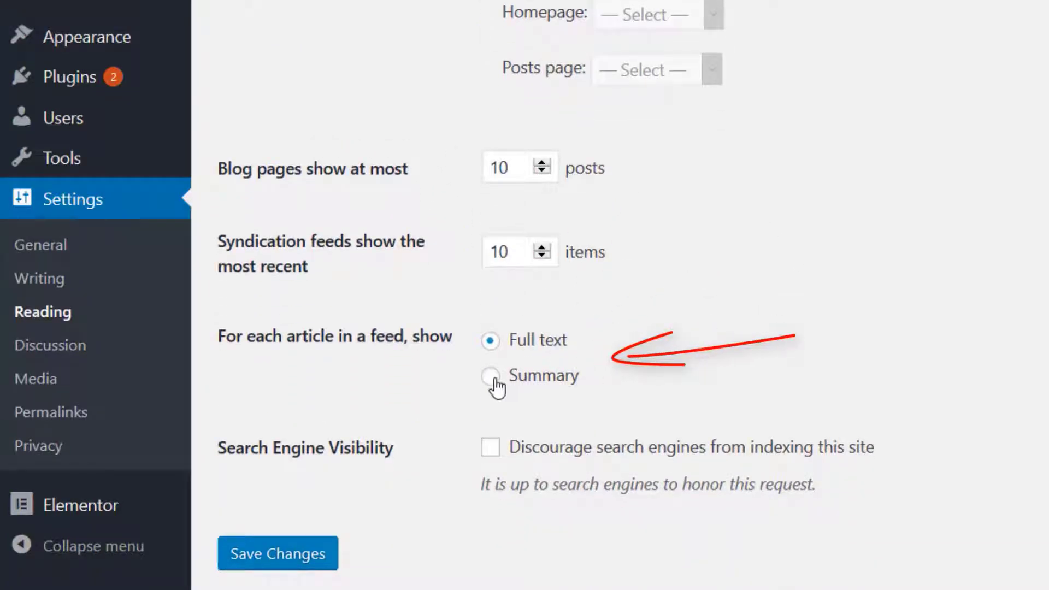
{"action": "left_click", "coordinate": [491, 377]}
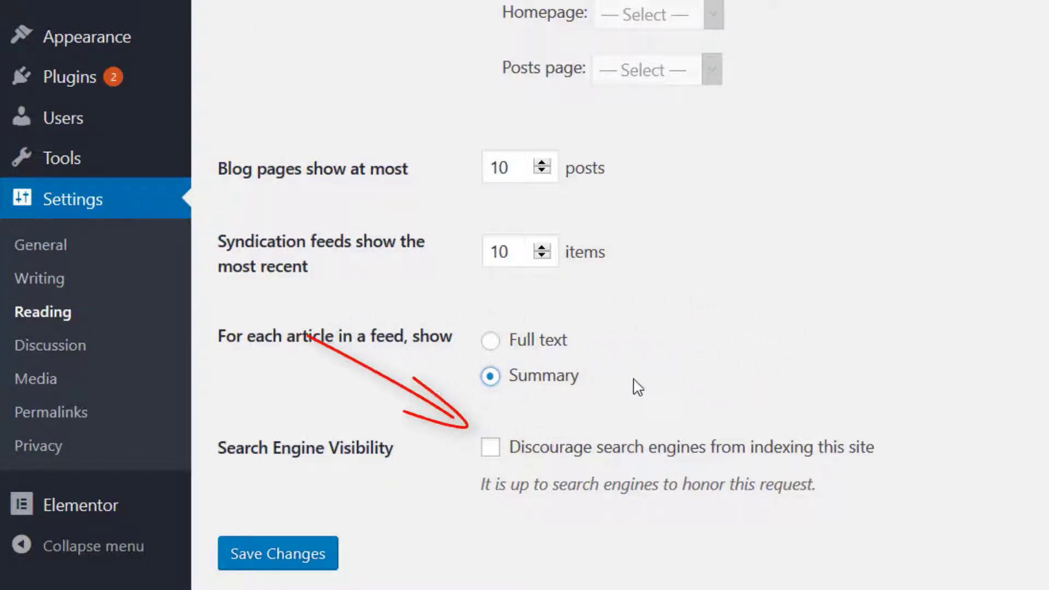
{"action": "left_click", "coordinate": [491, 451]}
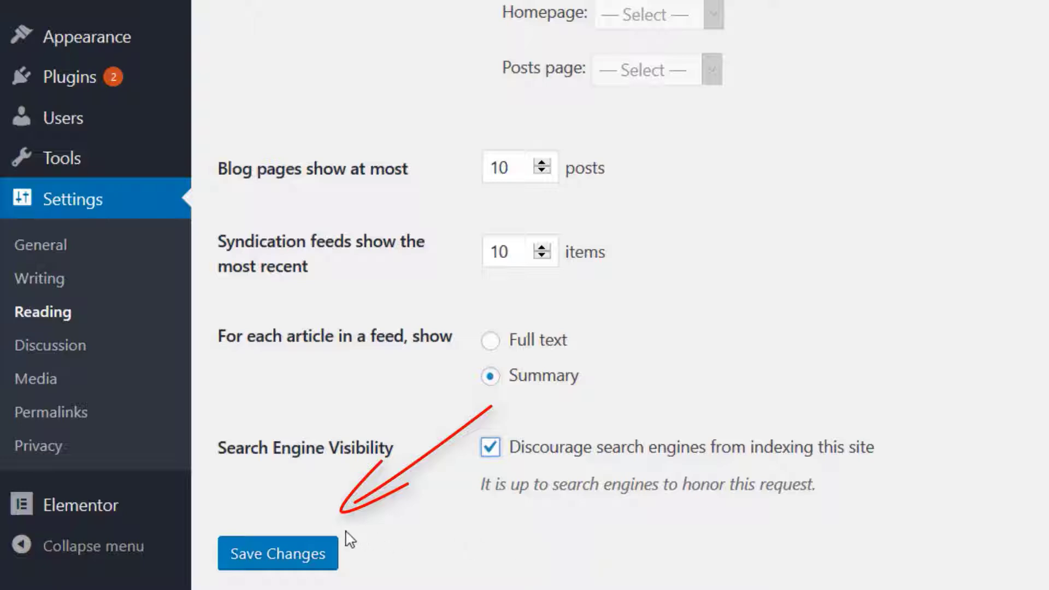
{"action": "left_click", "coordinate": [296, 557]}
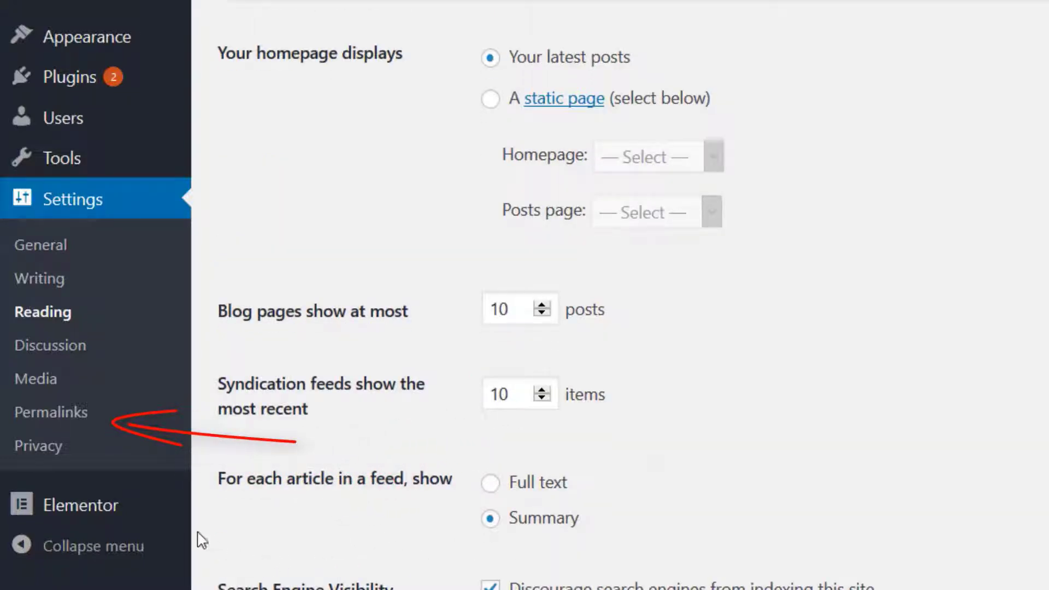
Open the site's permalink settings
{"action": "left_click", "coordinate": [81, 420]}
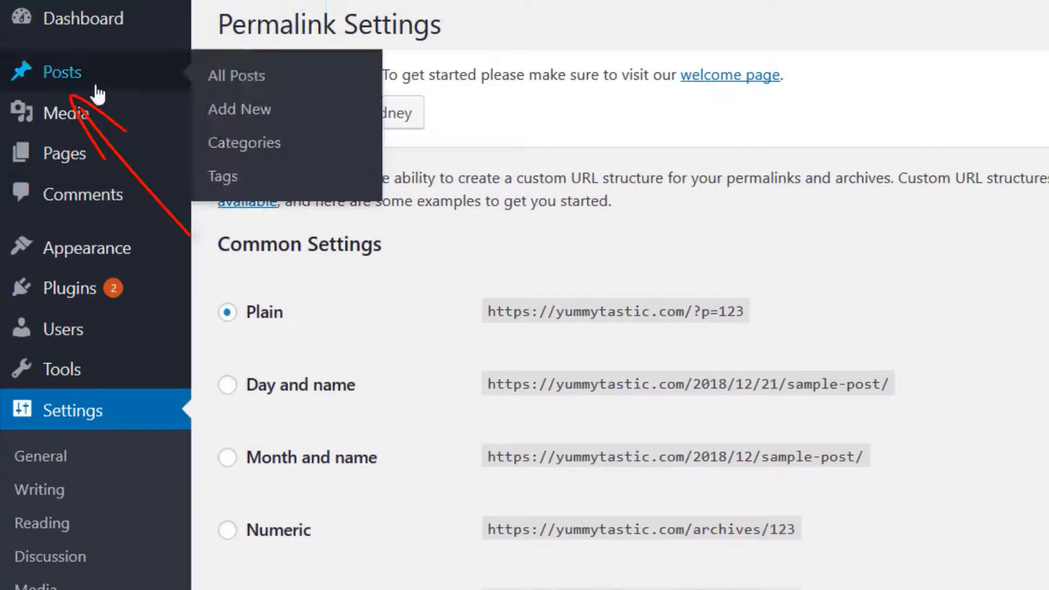
Open the Hello My CMS post and view its live page through its permalink, and return to the post editor
{"action": "left_click", "coordinate": [98, 95]}
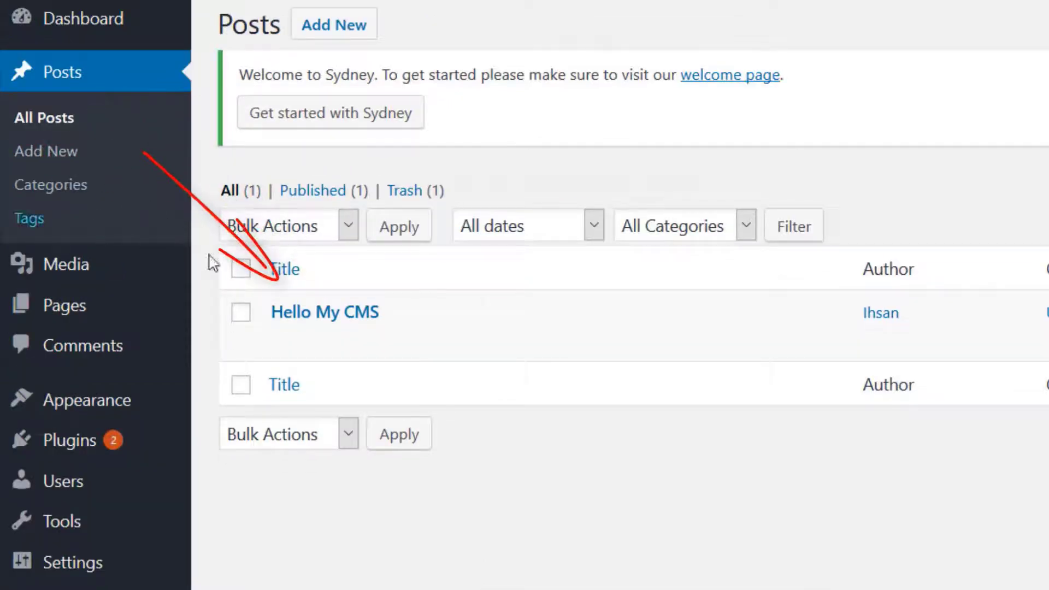
{"action": "left_click", "coordinate": [325, 322]}
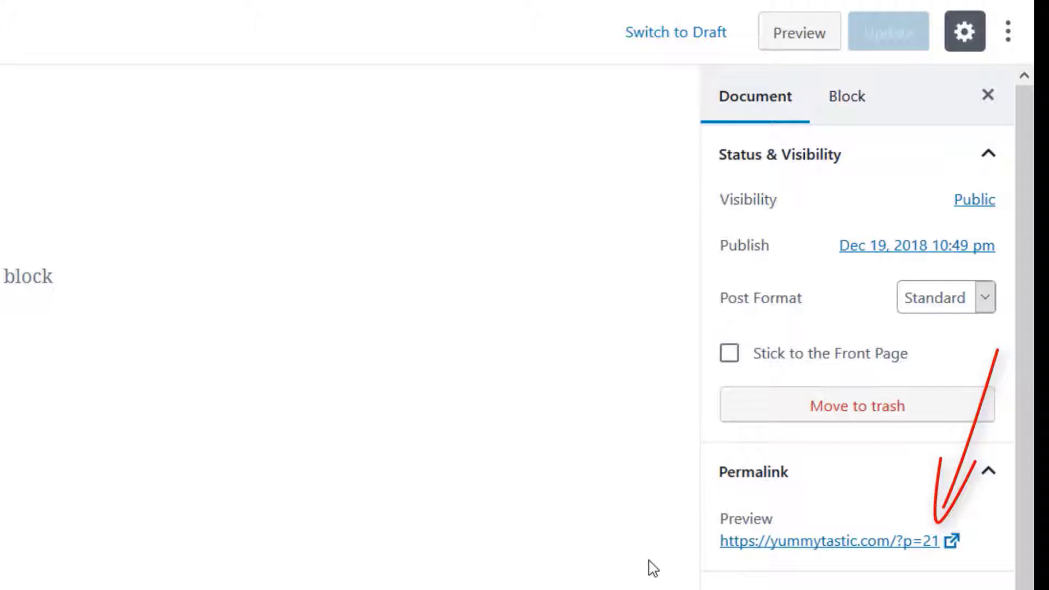
{"action": "left_click", "coordinate": [873, 549]}
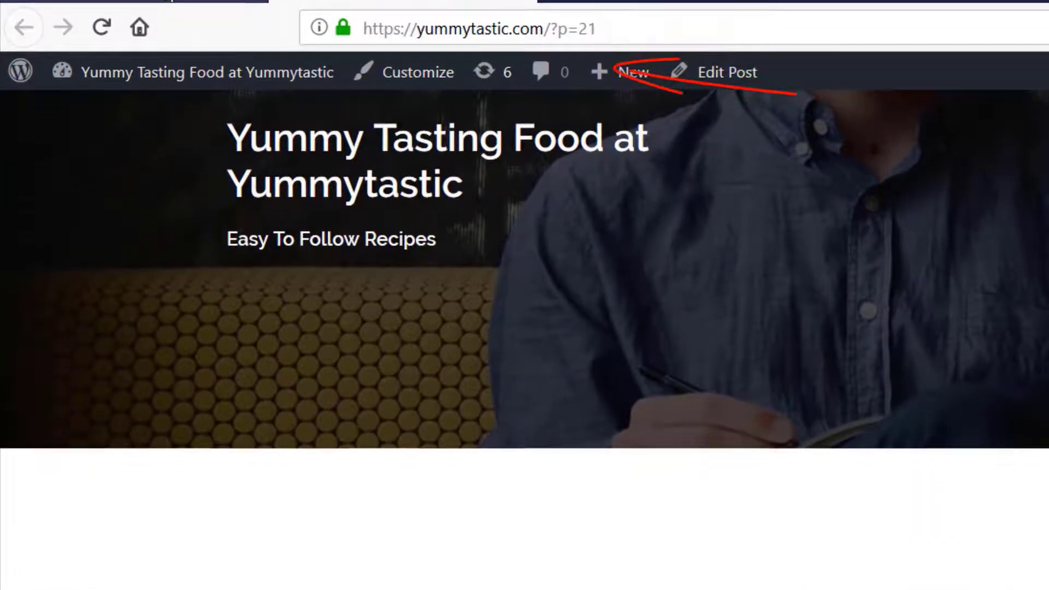
{"action": "left_click", "coordinate": [175, 25]}
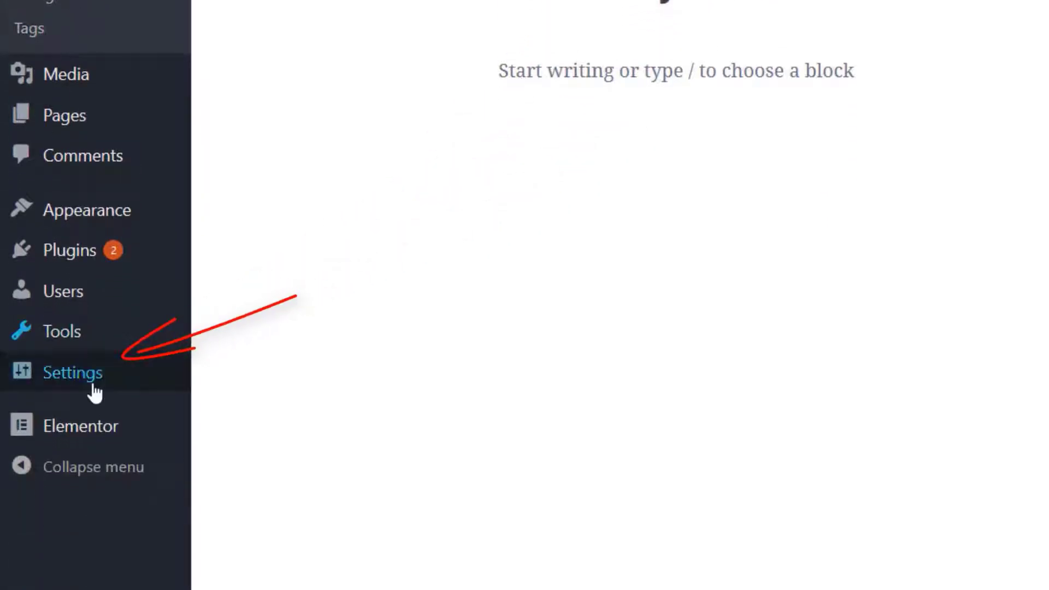
Set the site's permalink structure to Post name, save it, and switch to the Hello My CMS post page
{"action": "mouse_move", "coordinate": [87, 380]}
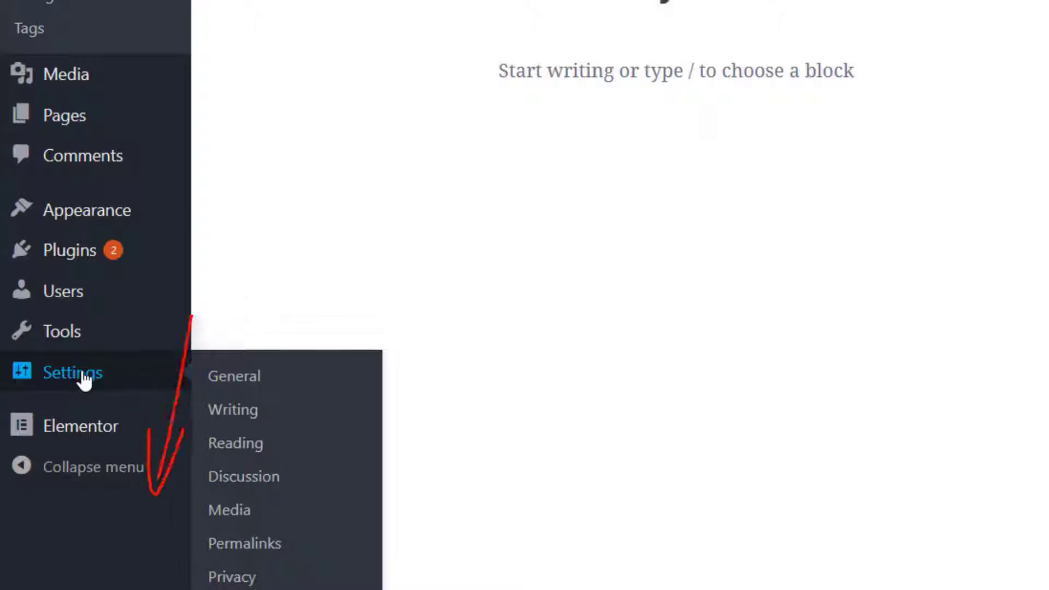
{"action": "left_click", "coordinate": [249, 544]}
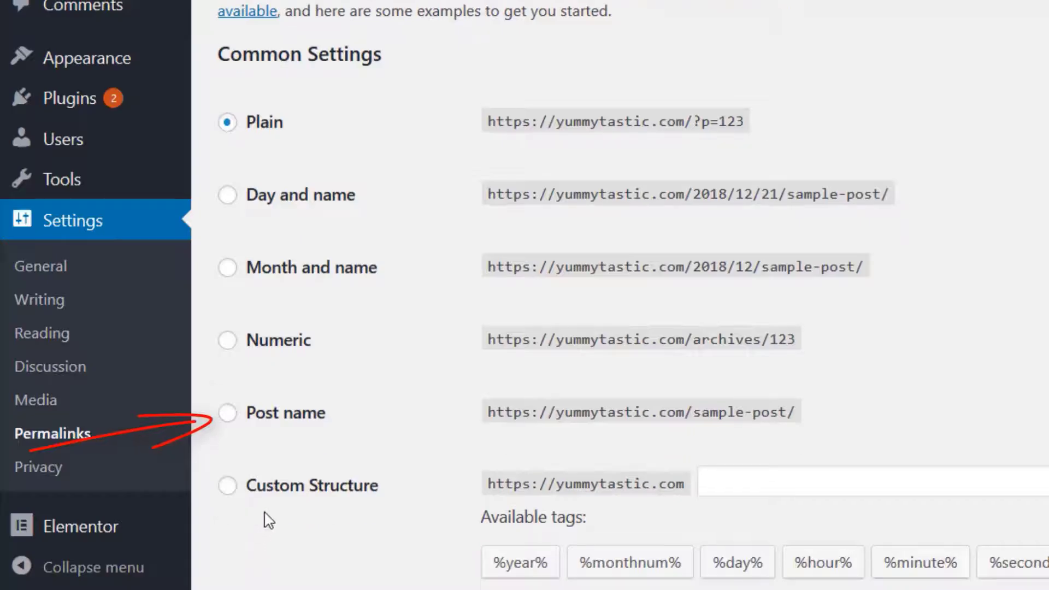
{"action": "left_click", "coordinate": [228, 415]}
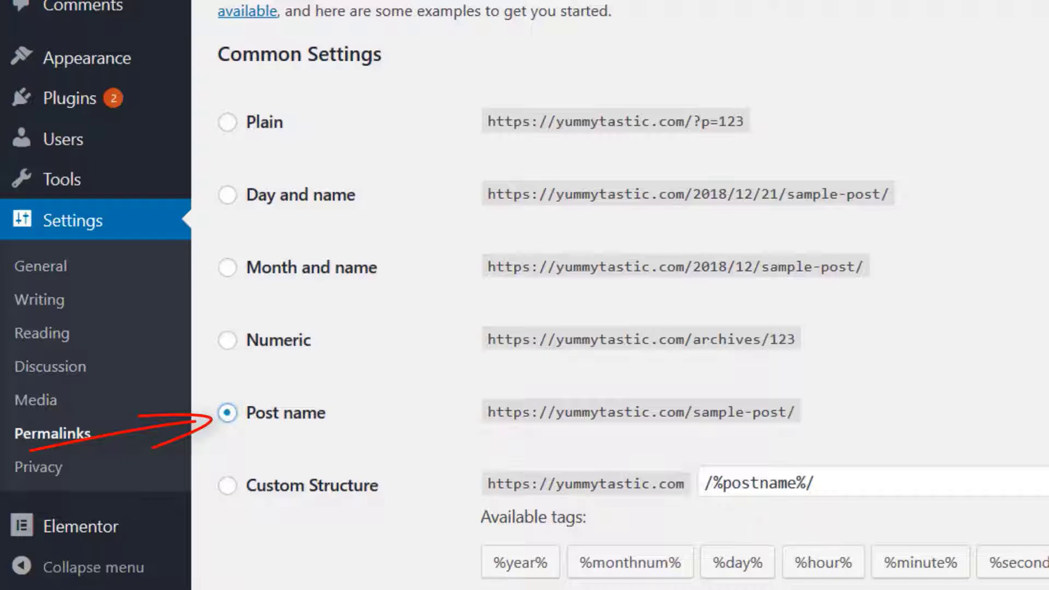
{"action": "scroll", "coordinate": [785, 468], "scroll_direction": "down", "scroll_amount": 6}
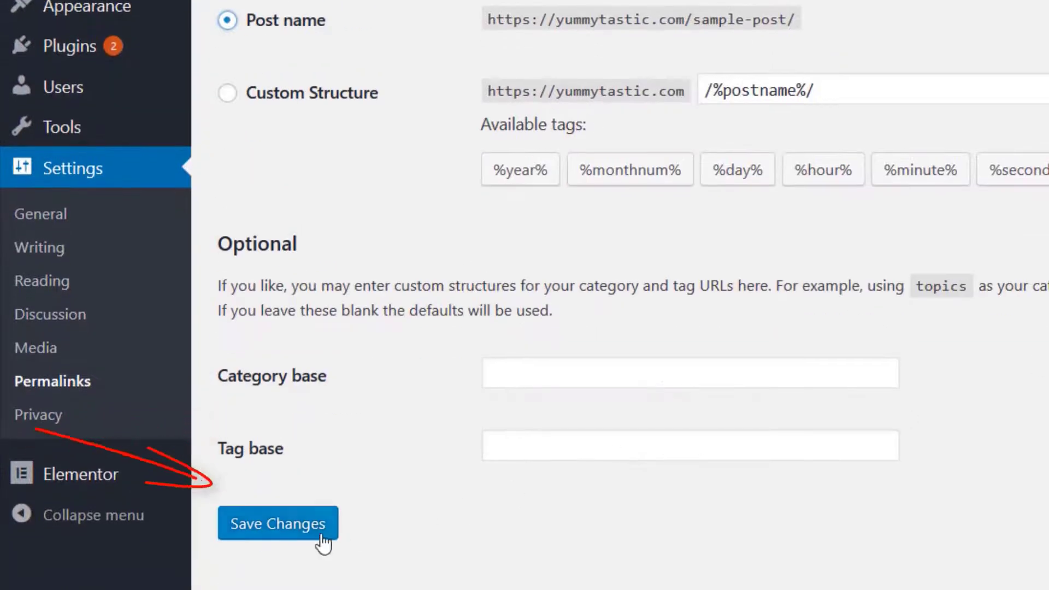
{"action": "left_click", "coordinate": [284, 524]}
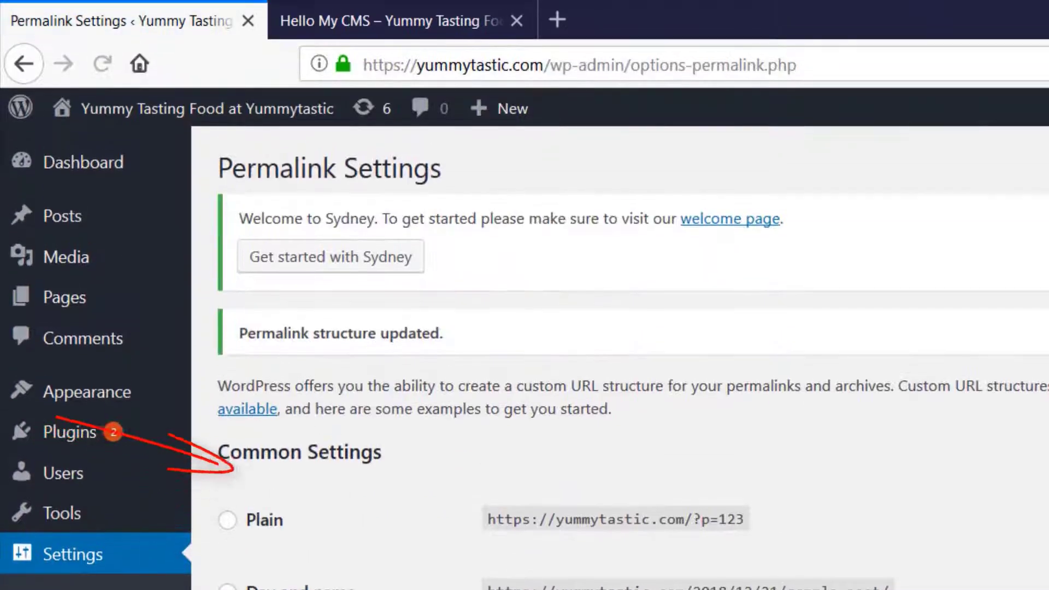
{"action": "left_click", "coordinate": [365, 25]}
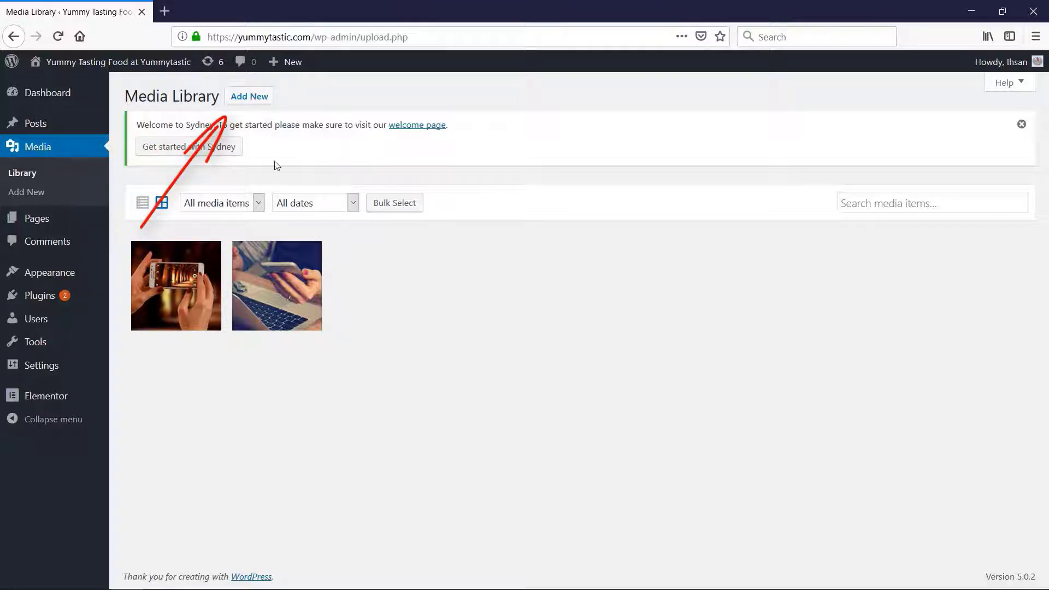
Upload all the images in the Desktop Food folder to the media library, and view the smartphone photo's attachment details
{"action": "left_click", "coordinate": [246, 96]}
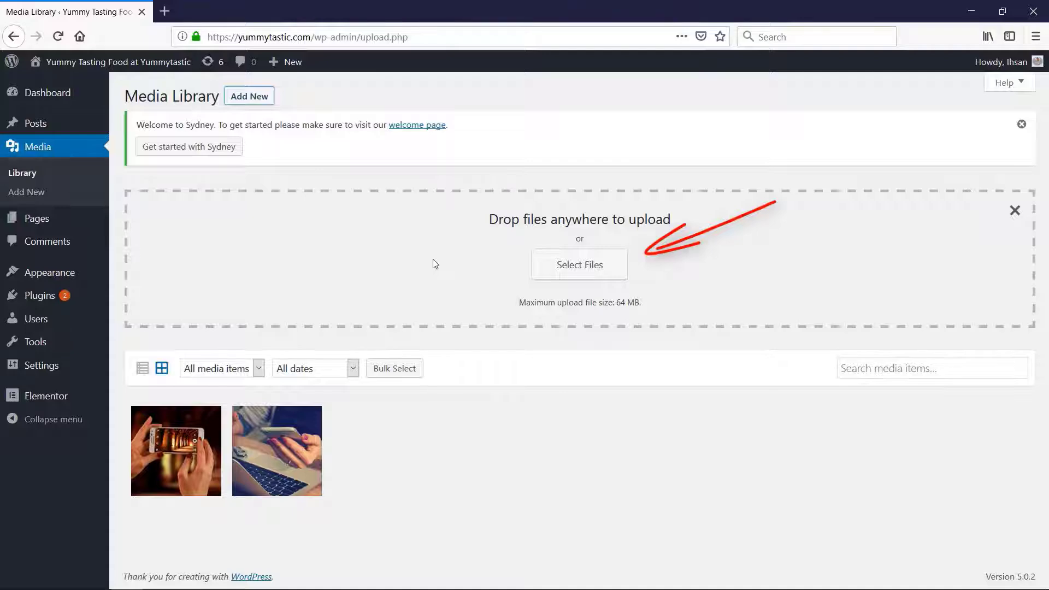
{"action": "left_click", "coordinate": [559, 281]}
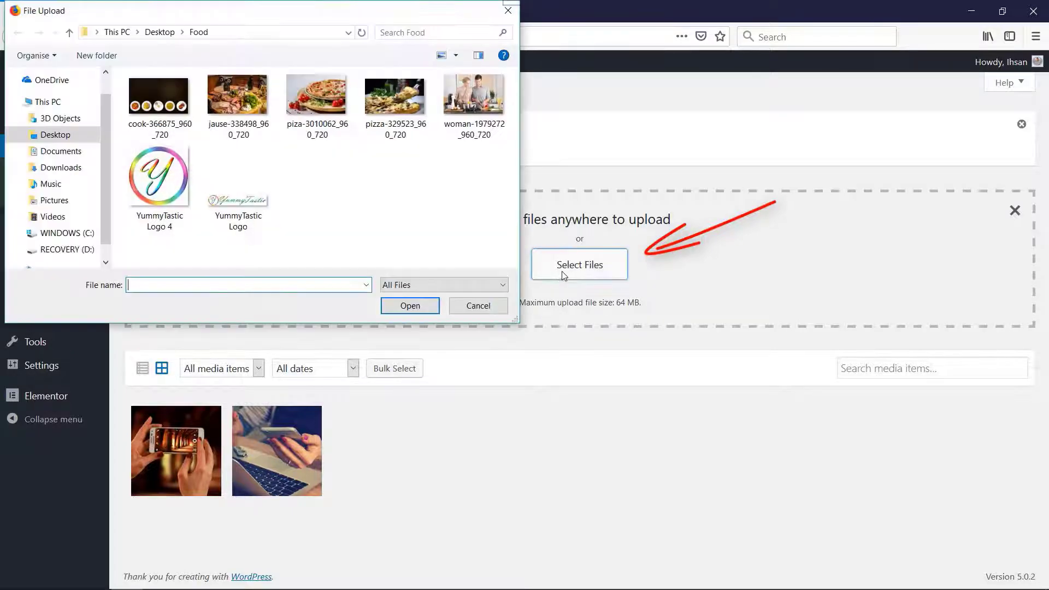
{"action": "left_click_drag", "start_coordinate": [124, 73], "coordinate": [458, 235]}
{"action": "left_click", "coordinate": [411, 306]}
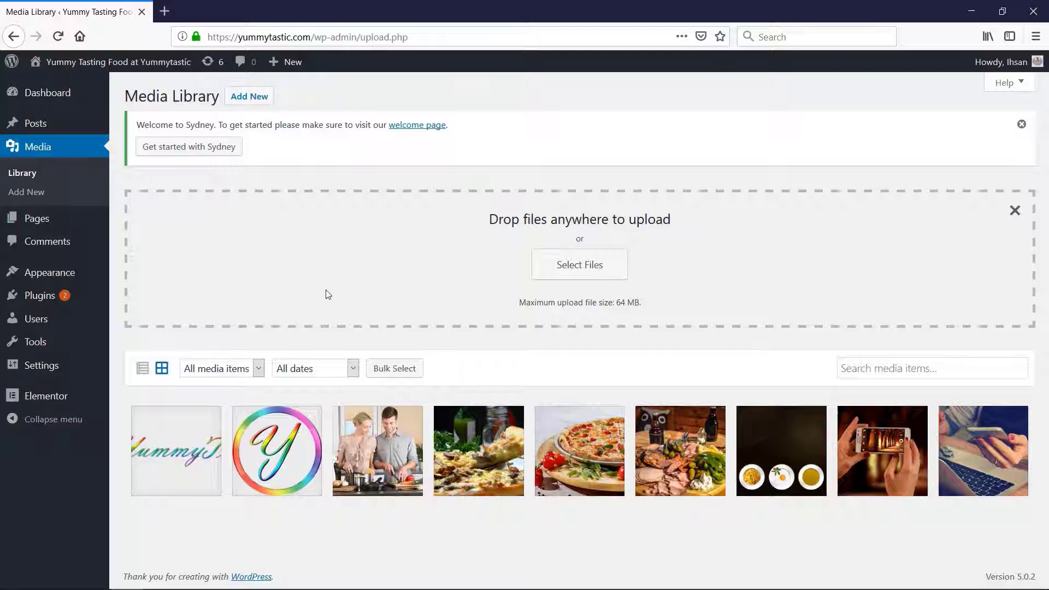
{"action": "left_click", "coordinate": [867, 454]}
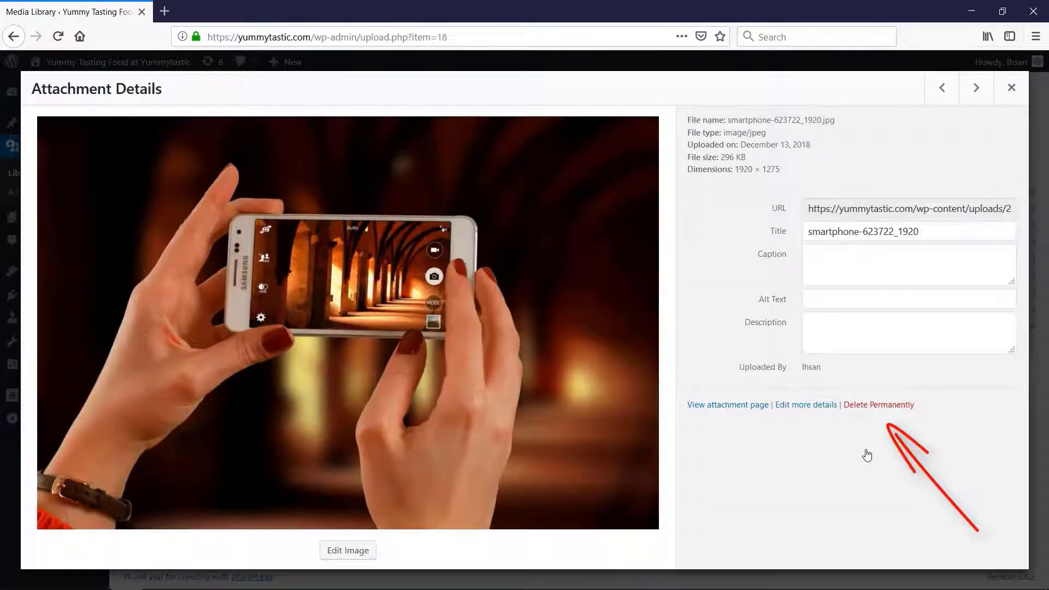
{"action": "key", "text": "Escape"}
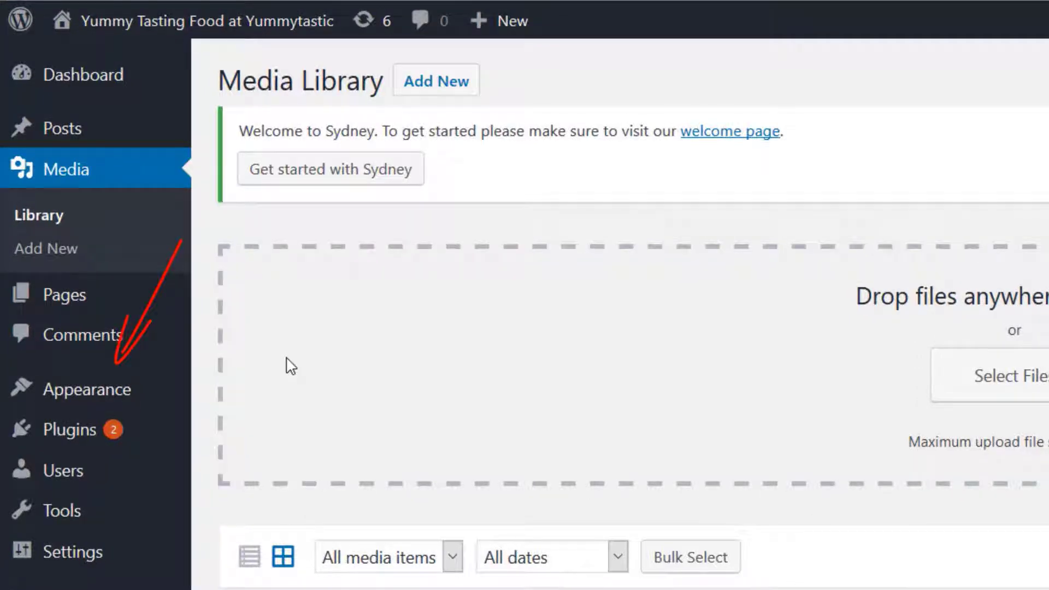
View the installed themes, open the customizer from the live site, and review the General page wrapper padding settings
{"action": "mouse_move", "coordinate": [112, 392]}
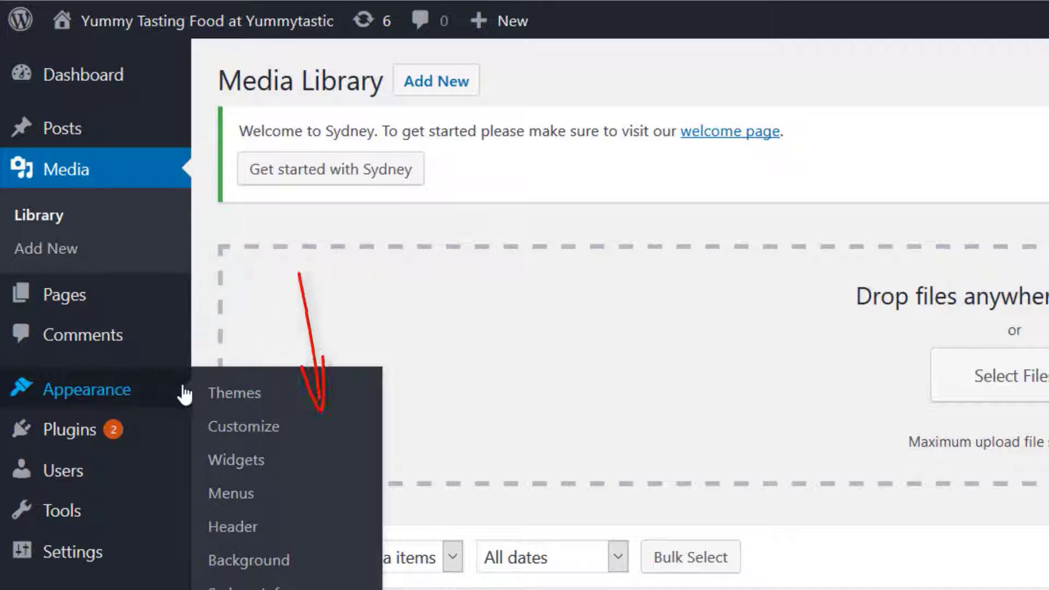
{"action": "left_click", "coordinate": [232, 395]}
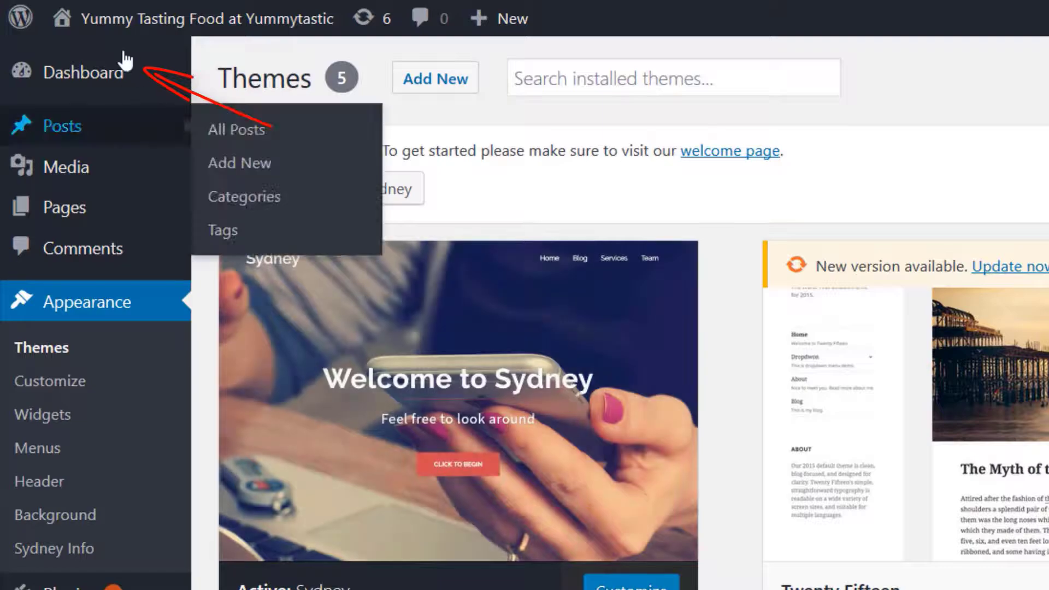
{"action": "mouse_move", "coordinate": [104, 33]}
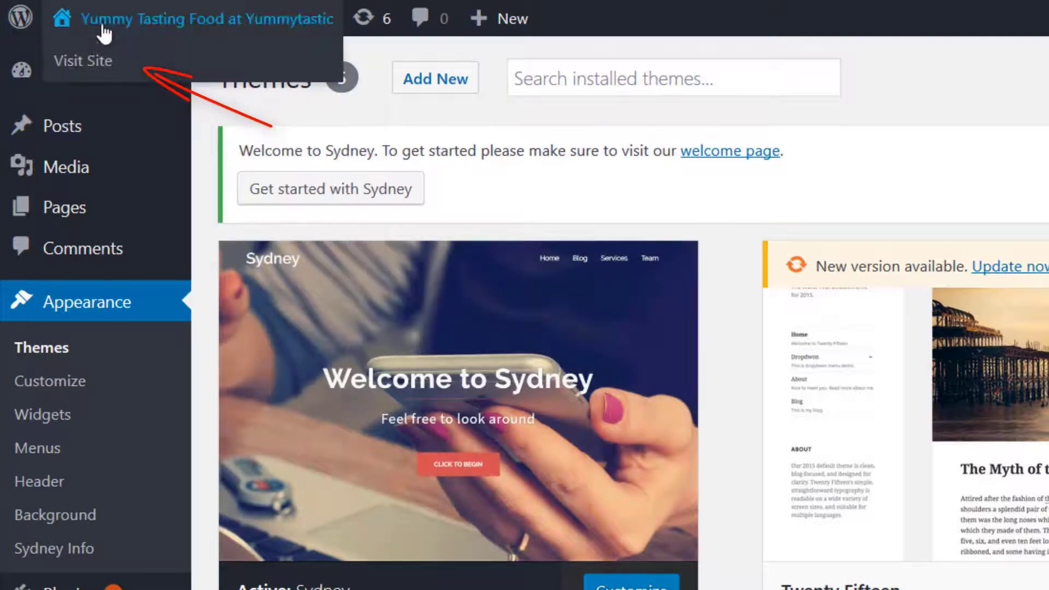
{"action": "left_click", "coordinate": [95, 62]}
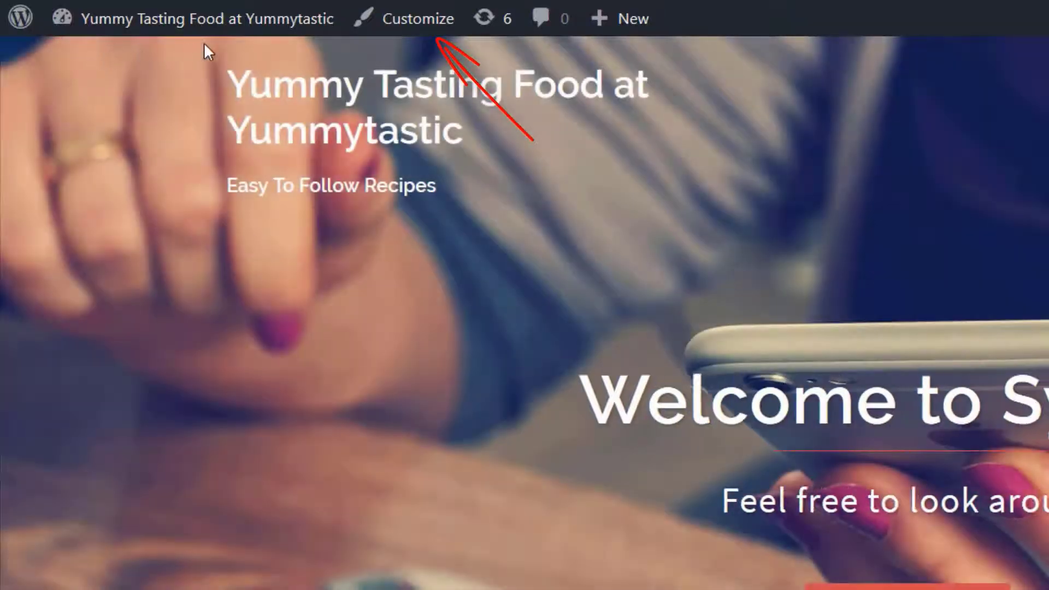
{"action": "left_click", "coordinate": [432, 34]}
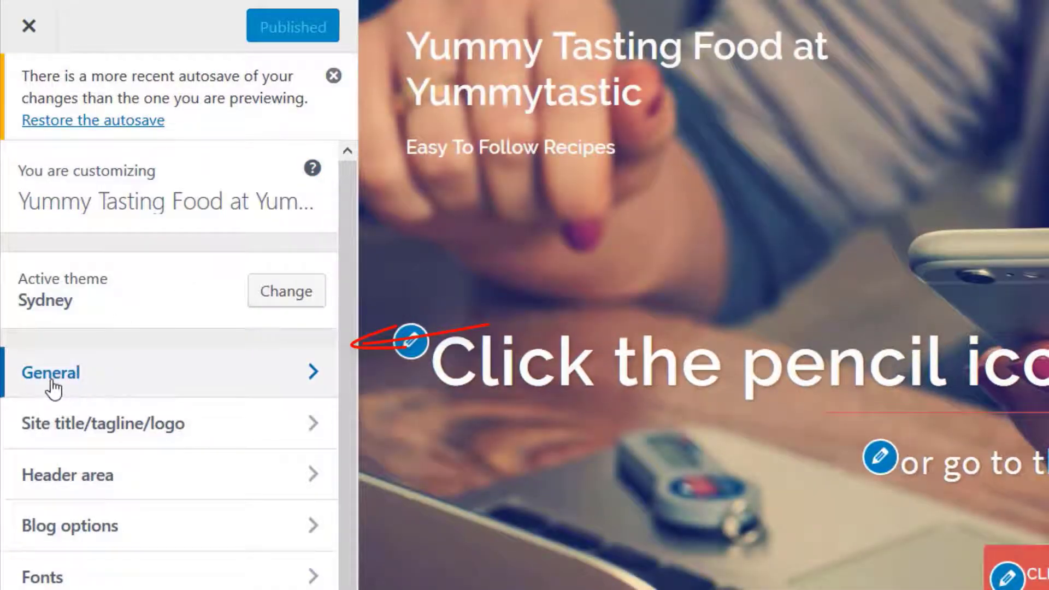
{"action": "left_click", "coordinate": [52, 387]}
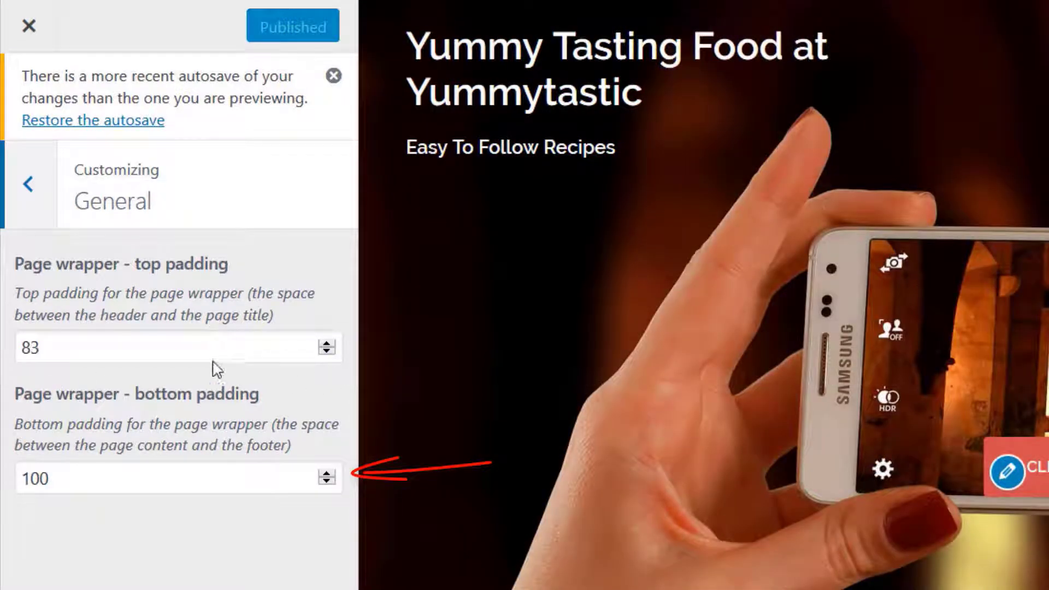
{"action": "left_click", "coordinate": [31, 192]}
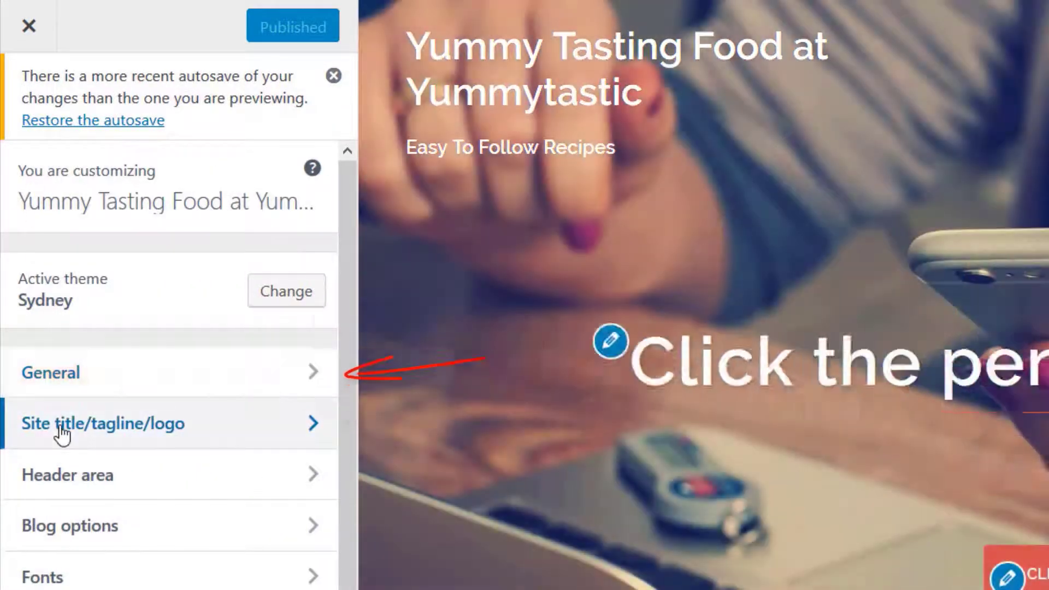
Set the site logo to the YummyTastic Logo image from the media library
{"action": "left_click", "coordinate": [62, 430]}
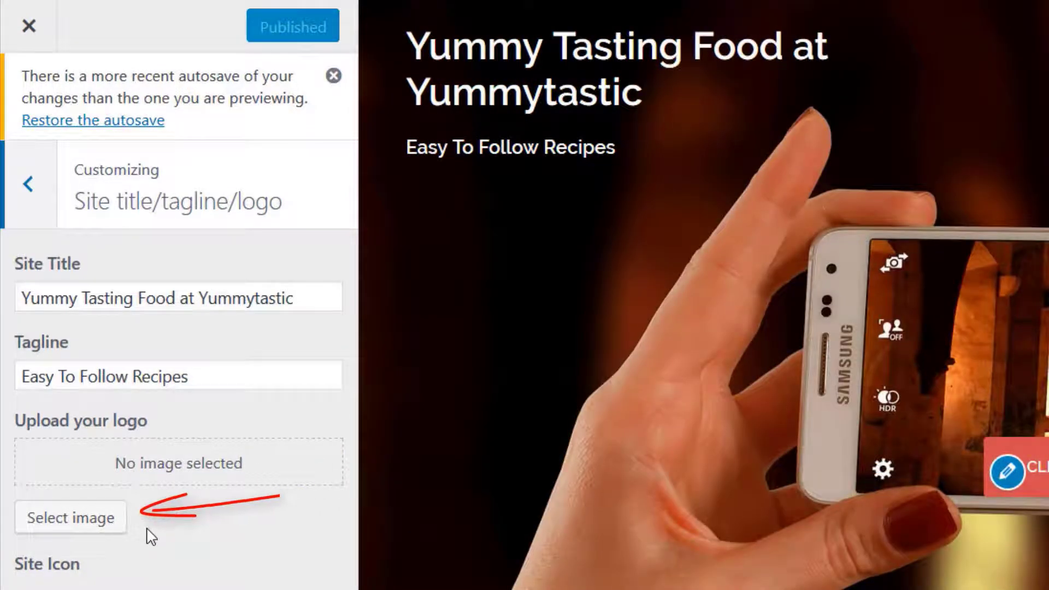
{"action": "left_click", "coordinate": [73, 530]}
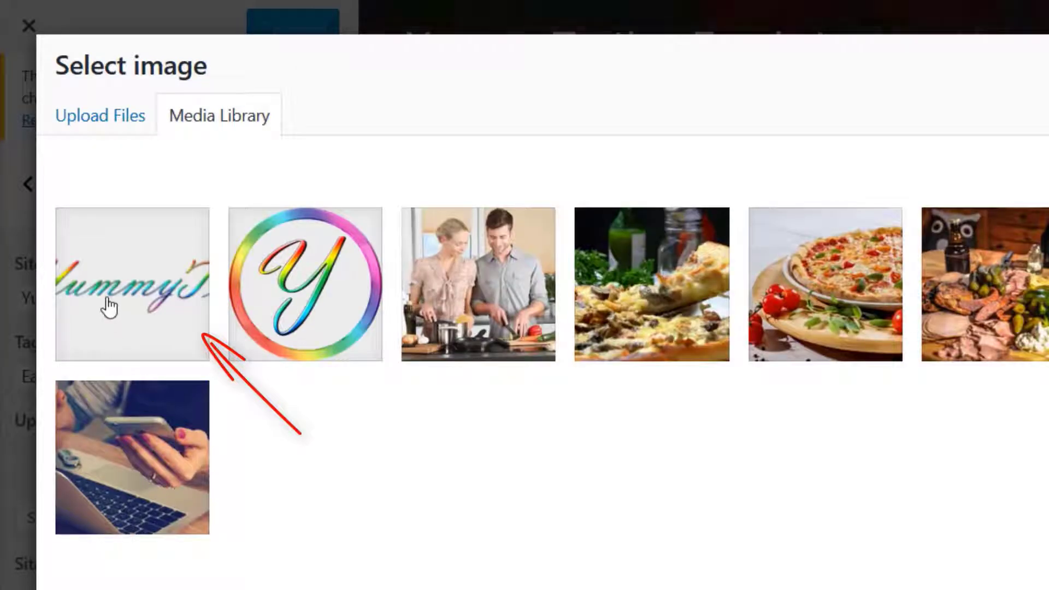
{"action": "left_click", "coordinate": [106, 304]}
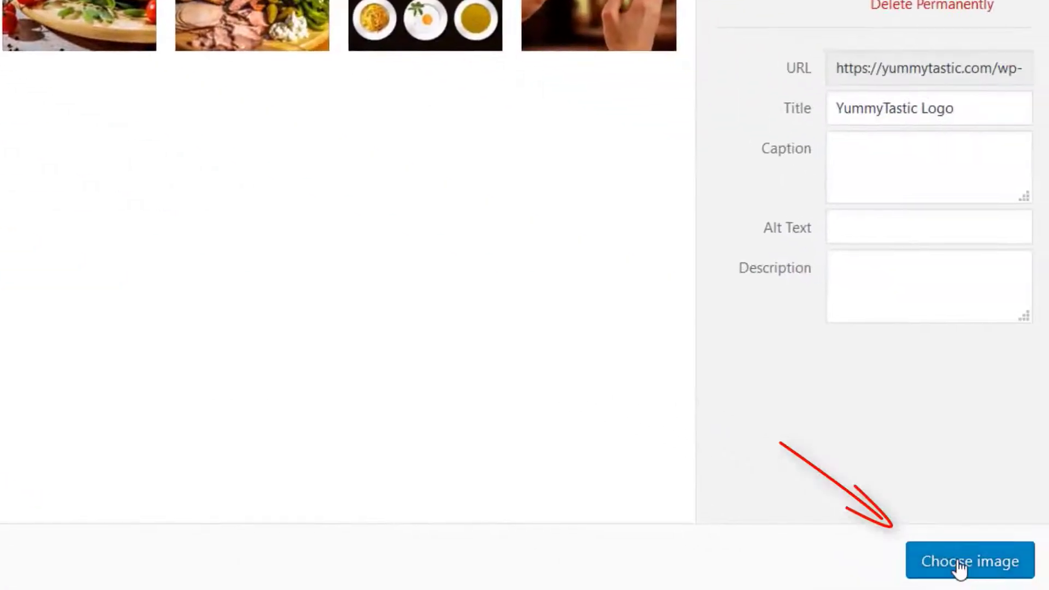
{"action": "left_click", "coordinate": [959, 563]}
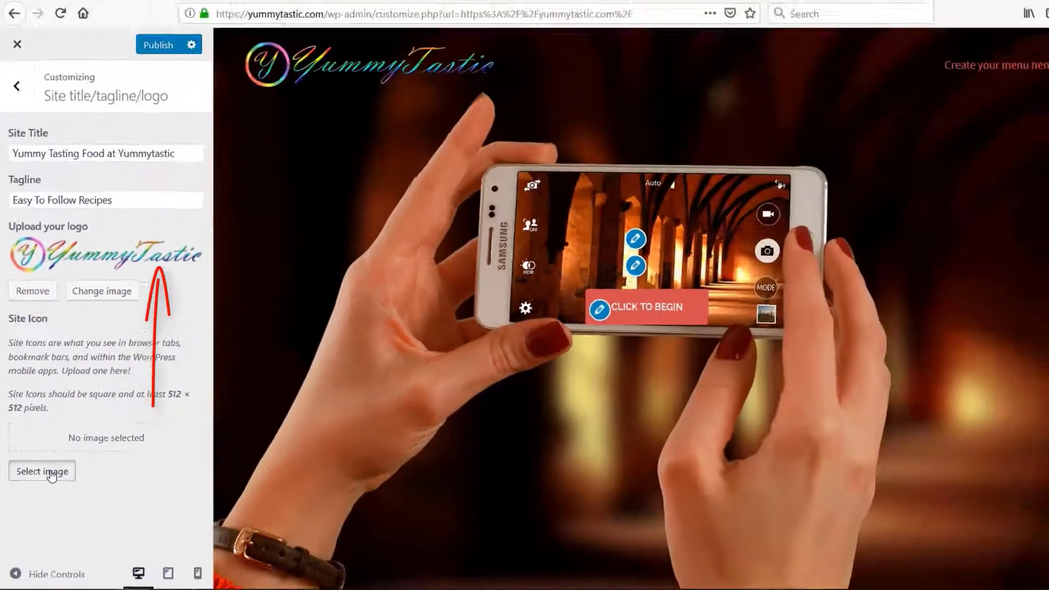
Set the site icon to the YummyTastic Logo 4 image, cropped to the full circular logo
{"action": "left_click", "coordinate": [78, 414]}
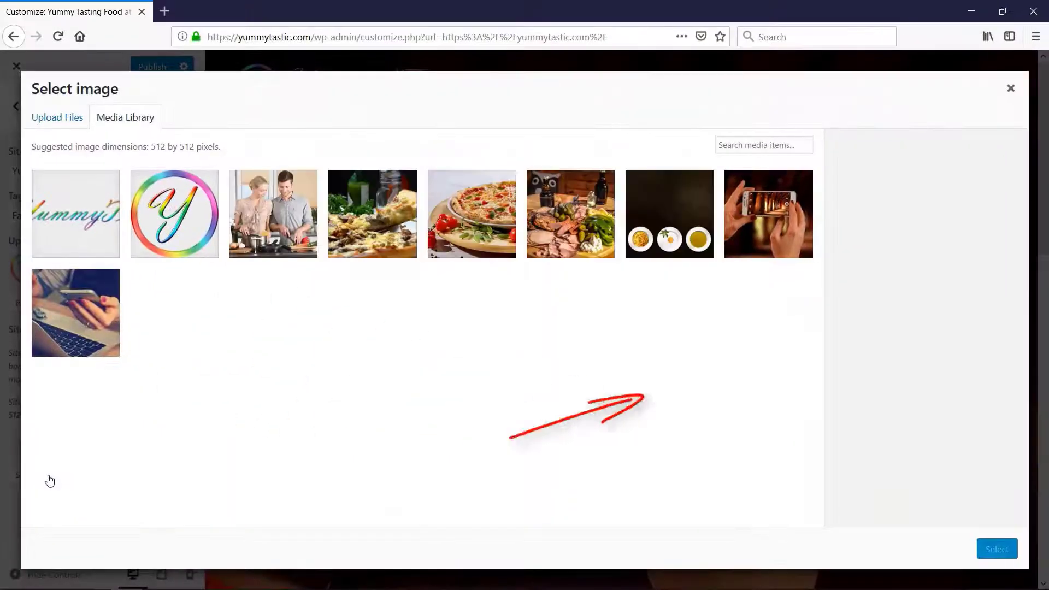
{"action": "left_click", "coordinate": [177, 226]}
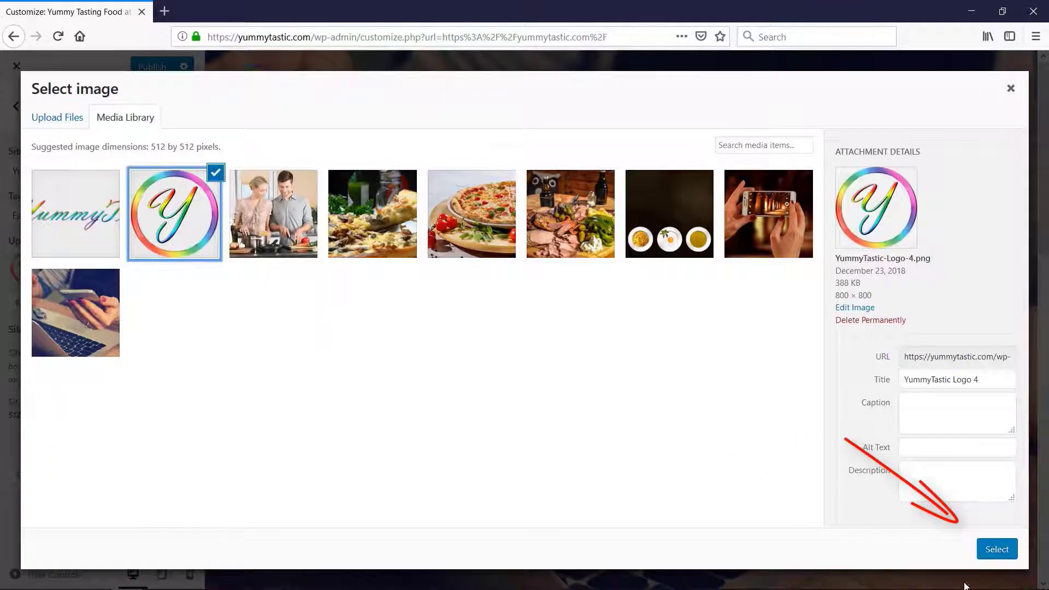
{"action": "left_click", "coordinate": [984, 552]}
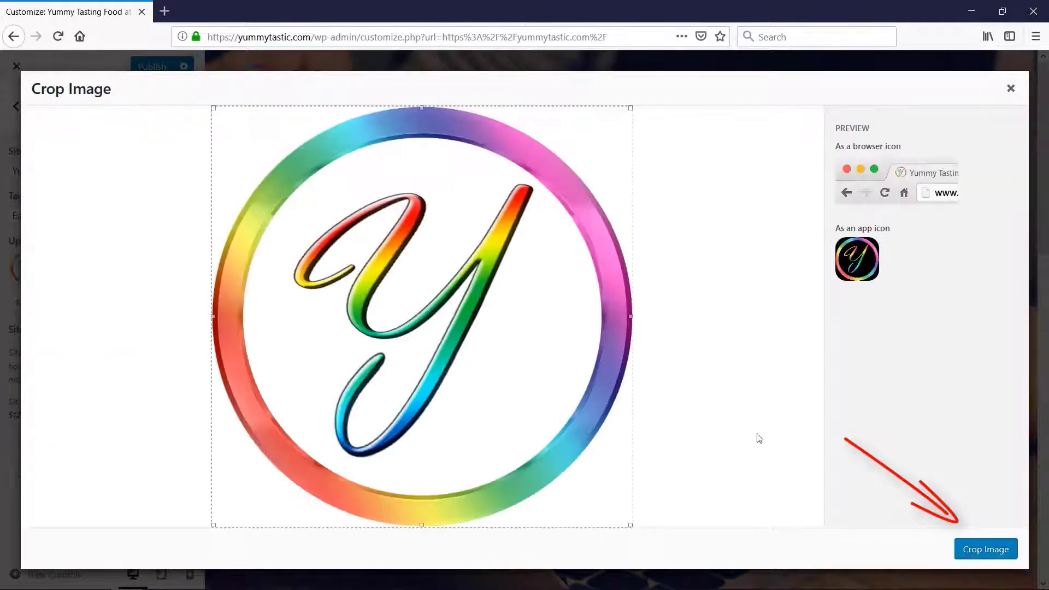
{"action": "left_click", "coordinate": [998, 551]}
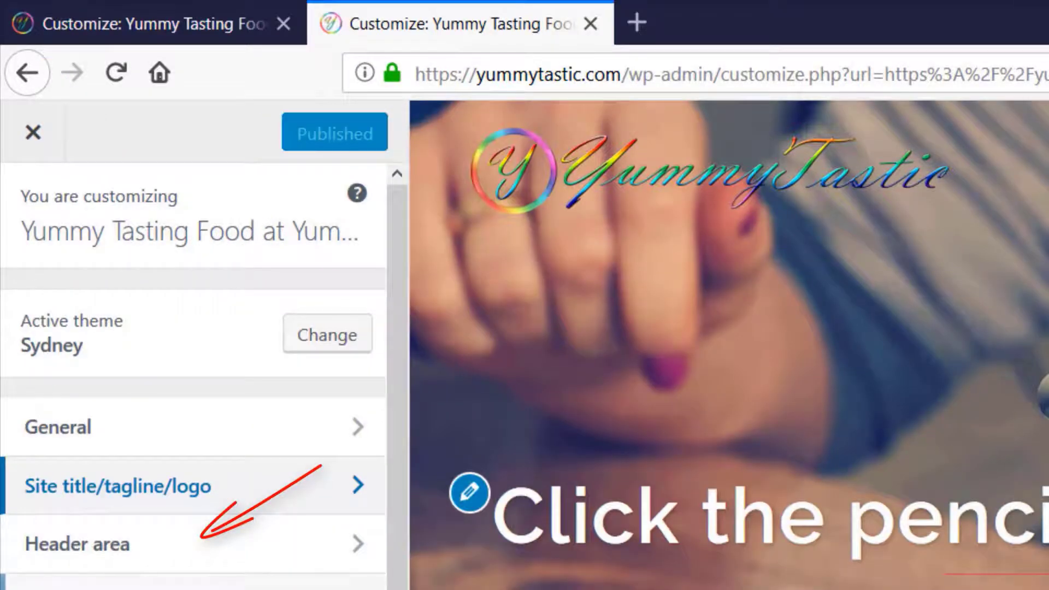
Publish the logo and icon changes, and review the header area's front page and site header type options
{"action": "left_click", "coordinate": [129, 543]}
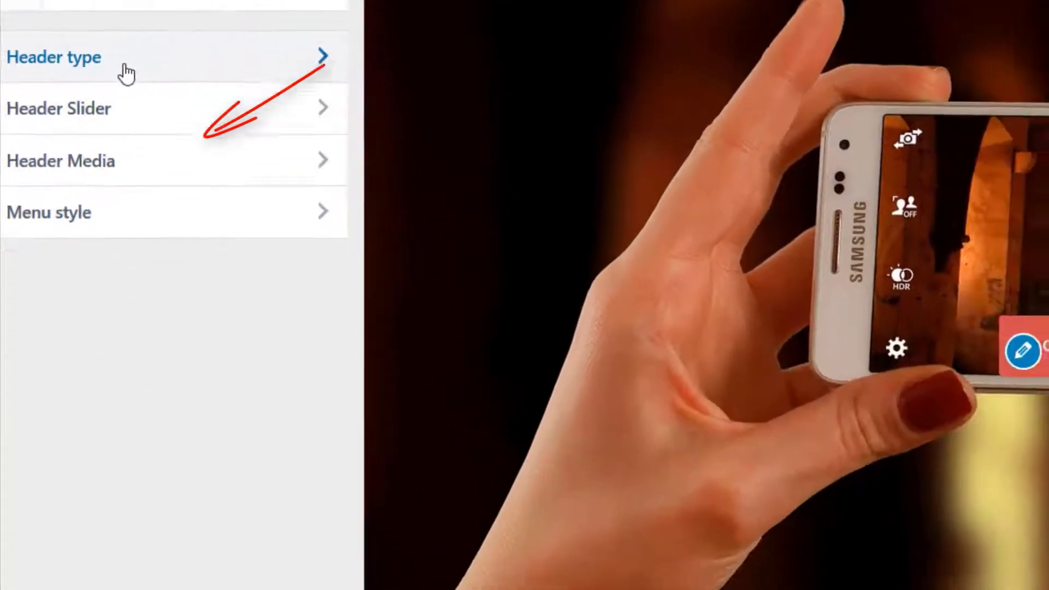
{"action": "left_click", "coordinate": [140, 322]}
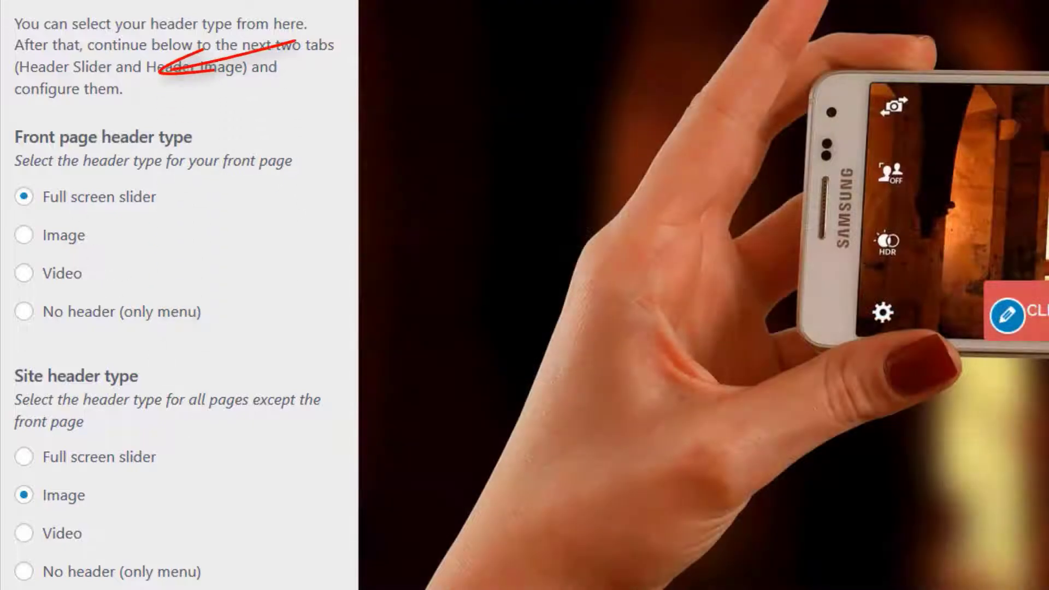
{"action": "left_click", "coordinate": [16, 2]}
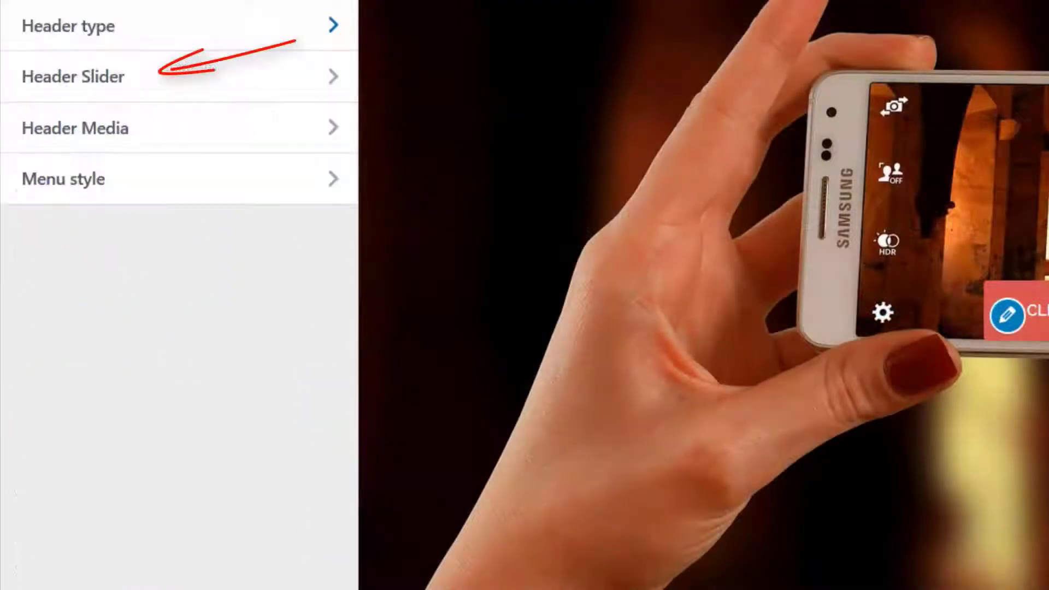
Open the header slider settings and set the slider speed to 4001 milliseconds
{"action": "left_click", "coordinate": [113, 85]}
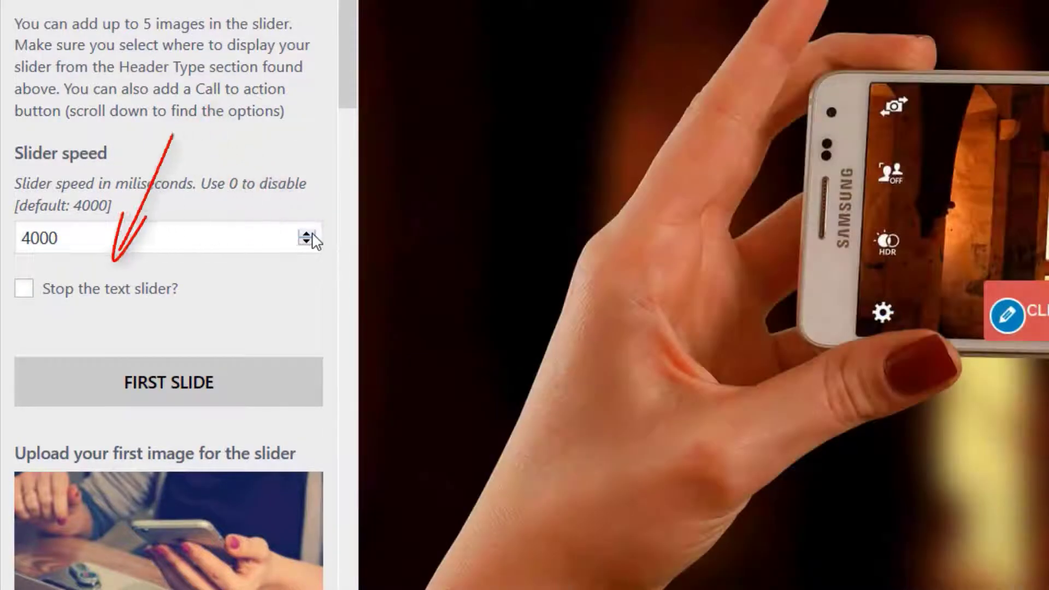
{"action": "left_click", "coordinate": [307, 234]}
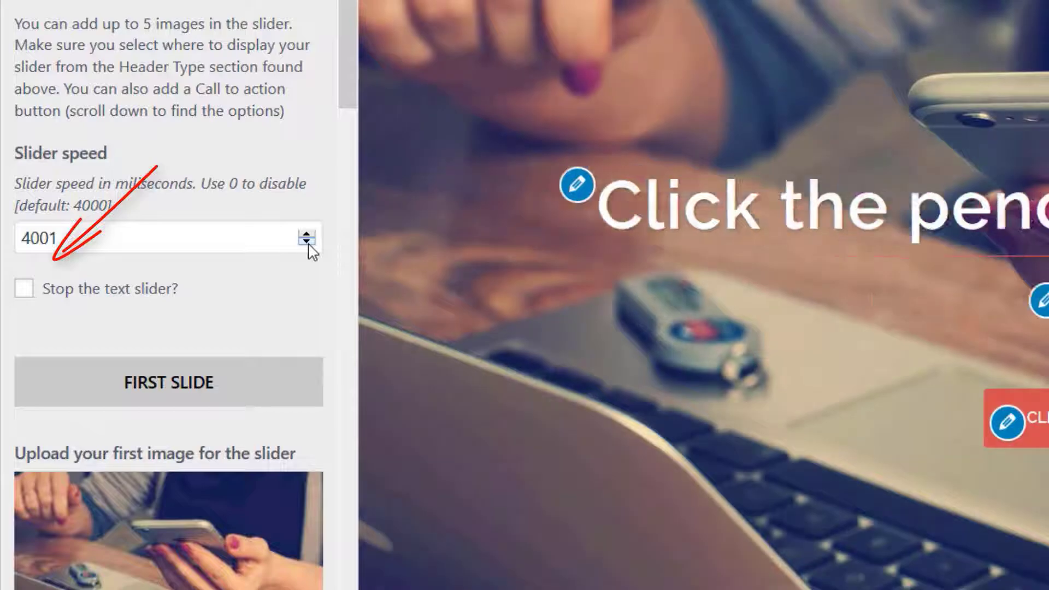
Set the slider speed to 4000 milliseconds and look through the settings for the five header slides
{"action": "left_click", "coordinate": [307, 242]}
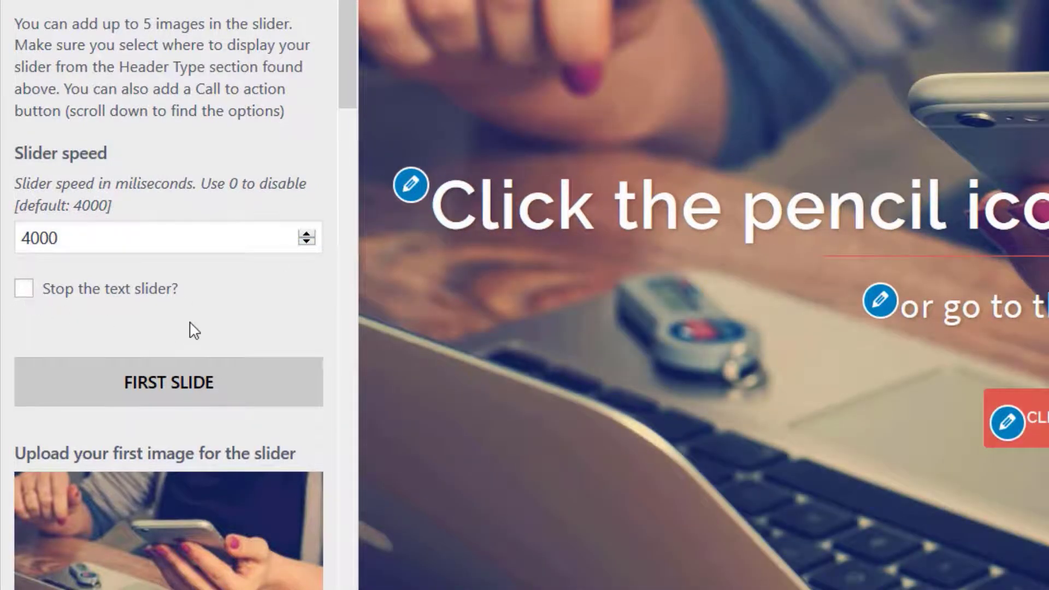
{"action": "scroll", "coordinate": [194, 328], "scroll_direction": "down", "scroll_amount": 10}
{"action": "scroll", "coordinate": [194, 321], "scroll_direction": "down", "scroll_amount": 15}
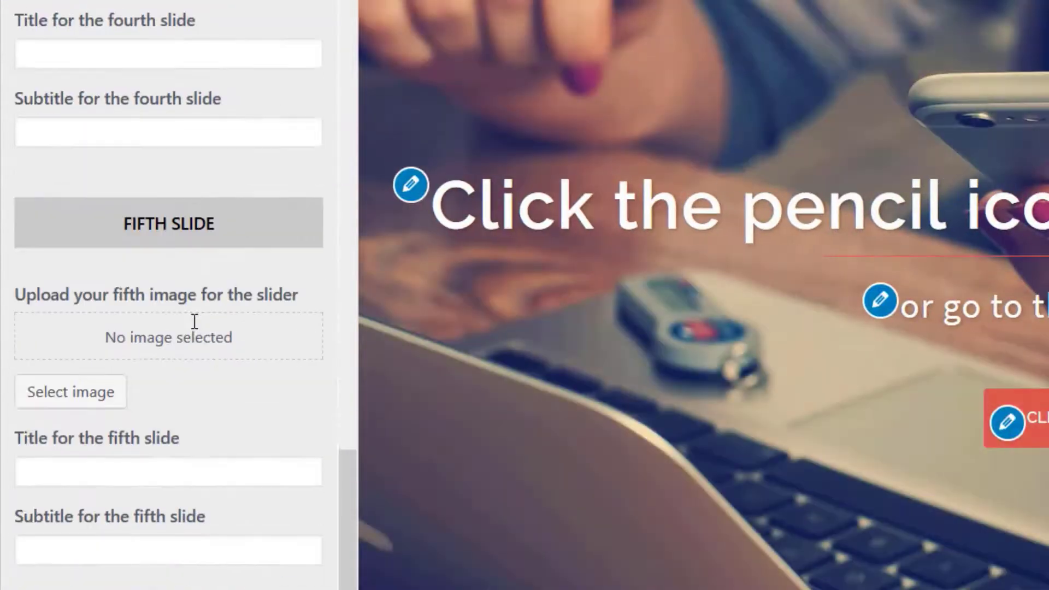
{"action": "scroll", "coordinate": [194, 323], "scroll_direction": "up", "scroll_amount": 20}
{"action": "scroll", "coordinate": [194, 328], "scroll_direction": "up", "scroll_amount": 2}
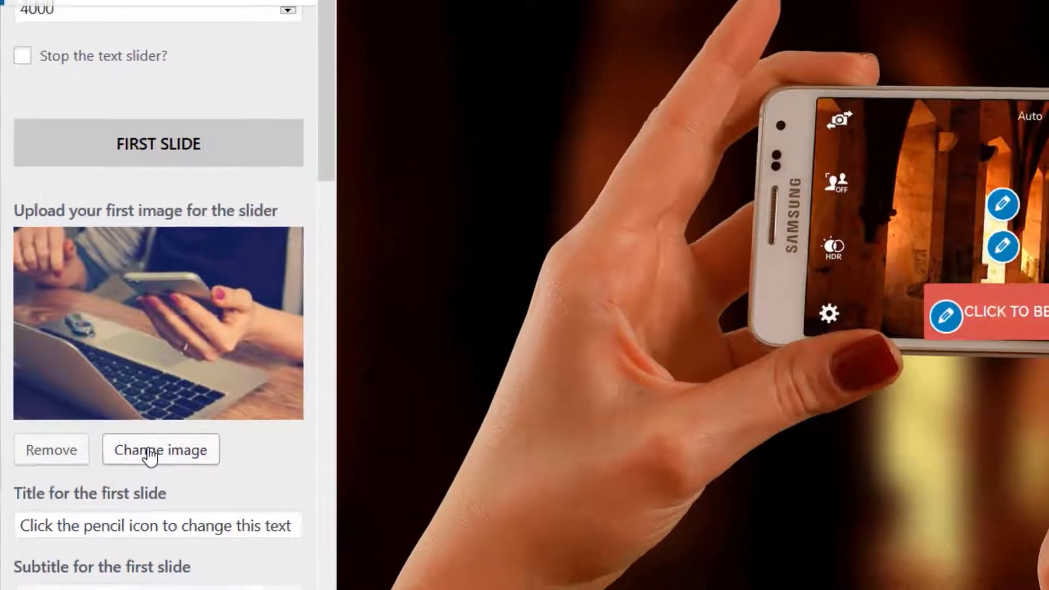
Change the first slide's image to woman-1979272_960_720.jpg, the couple cooking, from the media library
{"action": "left_click", "coordinate": [159, 462]}
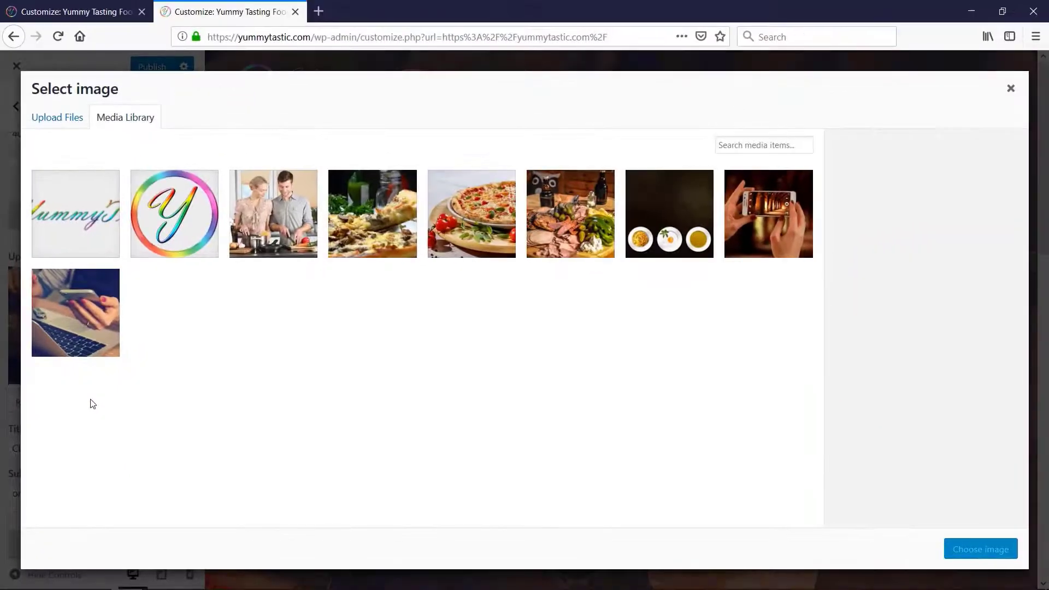
{"action": "left_click", "coordinate": [251, 220]}
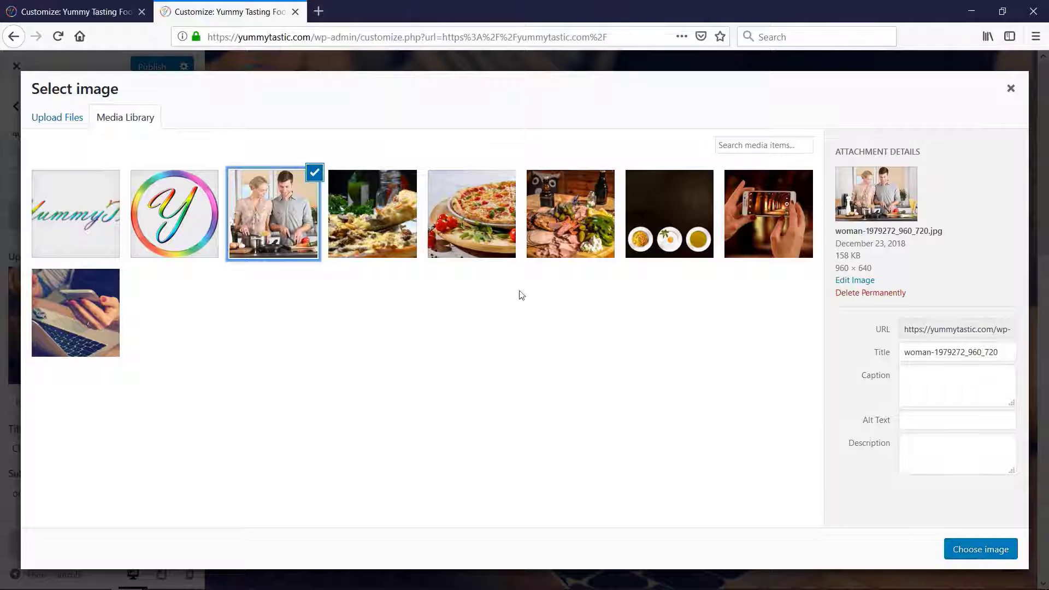
{"action": "left_click", "coordinate": [970, 551]}
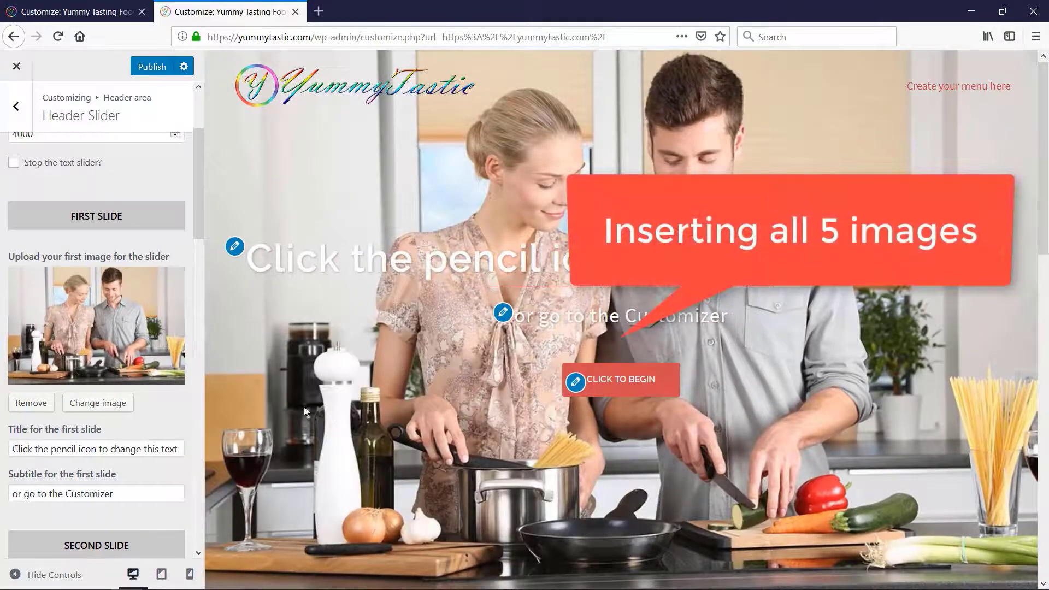
Change the second slide's image to cook-366875_960_720.jpg, the row of plates on black, from the media library
{"action": "scroll", "coordinate": [112, 341], "scroll_direction": "down", "scroll_amount": 5}
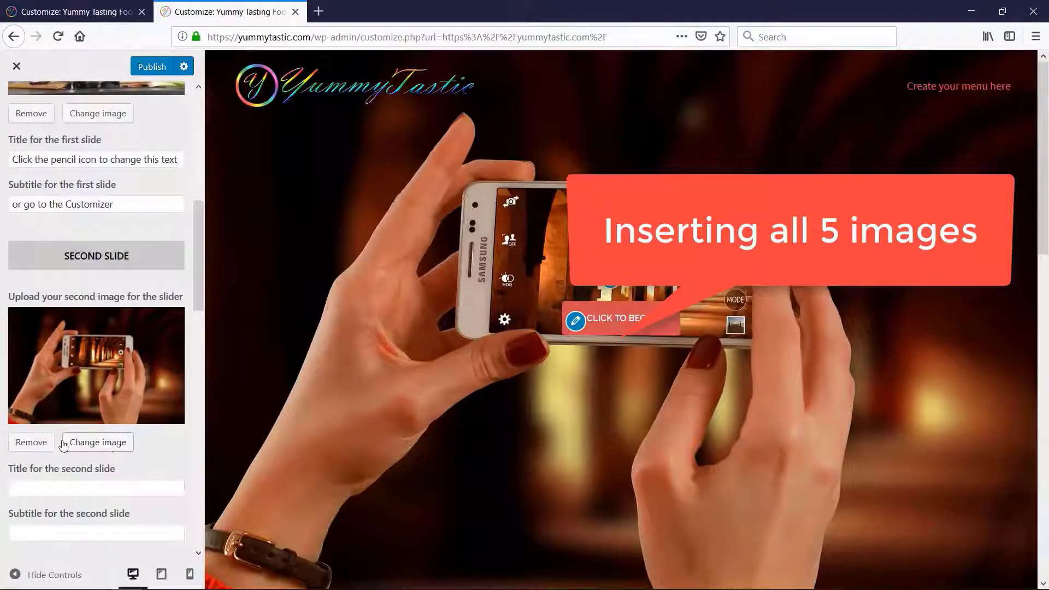
{"action": "left_click", "coordinate": [93, 442]}
{"action": "left_click", "coordinate": [550, 214]}
{"action": "left_click", "coordinate": [671, 240]}
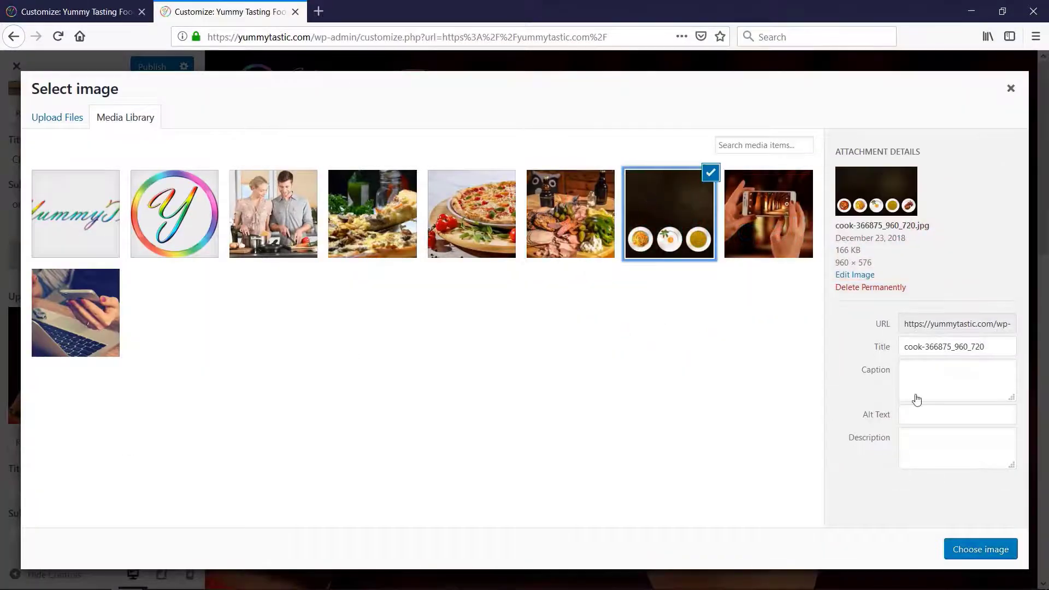
{"action": "left_click", "coordinate": [981, 549]}
Set the third slide's image to the meat platter photo from the media library
{"action": "scroll", "coordinate": [80, 368], "scroll_direction": "down", "scroll_amount": 6}
{"action": "left_click", "coordinate": [40, 310]}
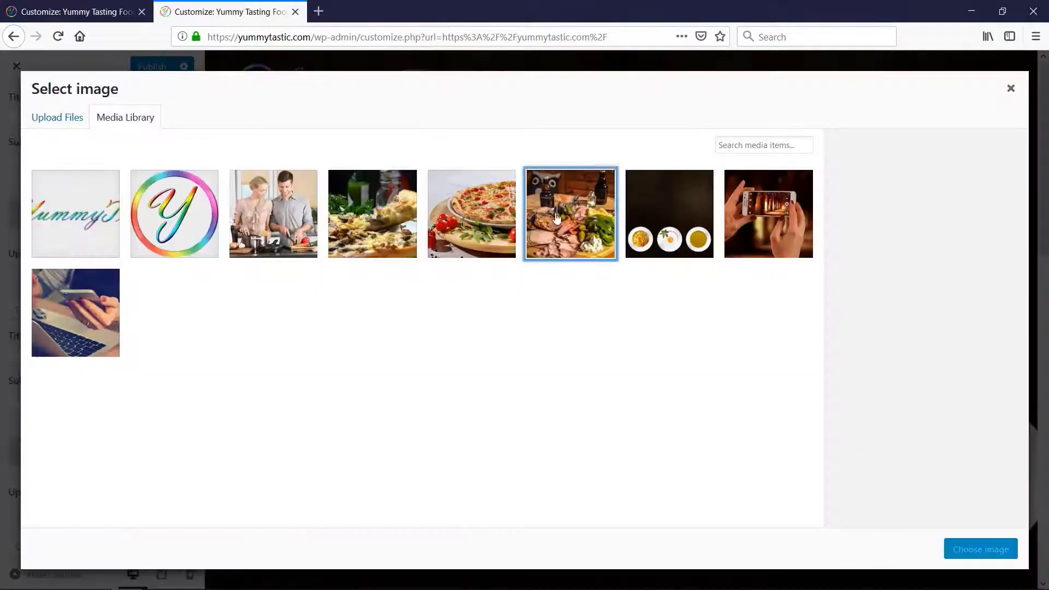
{"action": "left_click", "coordinate": [569, 213]}
{"action": "left_click", "coordinate": [981, 549]}
Set the fourth slide's image to the photo of the whole pizza with tomatoes from the media library
{"action": "scroll", "coordinate": [108, 314], "scroll_direction": "down", "scroll_amount": 1}
{"action": "scroll", "coordinate": [108, 314], "scroll_direction": "down", "scroll_amount": 5}
{"action": "left_click", "coordinate": [40, 277]}
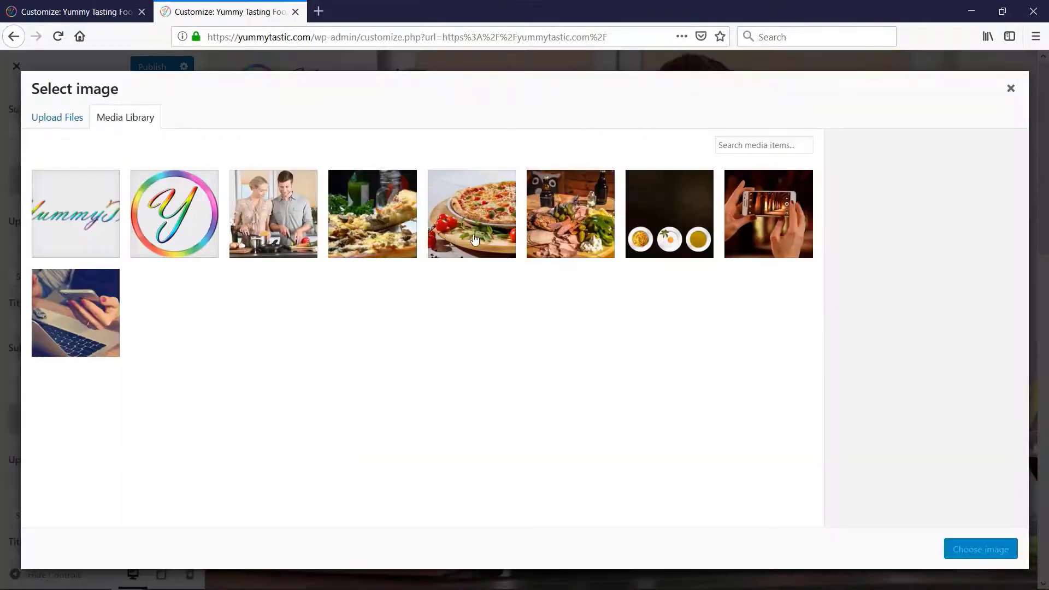
{"action": "left_click", "coordinate": [471, 211]}
{"action": "left_click", "coordinate": [981, 549]}
Set the fifth slide's image to the photo of a pizza slice being lifted, and publish the slider changes
{"action": "scroll", "coordinate": [285, 293], "scroll_direction": "down", "scroll_amount": 5}
{"action": "scroll", "coordinate": [285, 293], "scroll_direction": "up", "scroll_amount": 5}
{"action": "scroll", "coordinate": [94, 349], "scroll_direction": "down", "scroll_amount": 6}
{"action": "scroll", "coordinate": [94, 350], "scroll_direction": "up", "scroll_amount": 2}
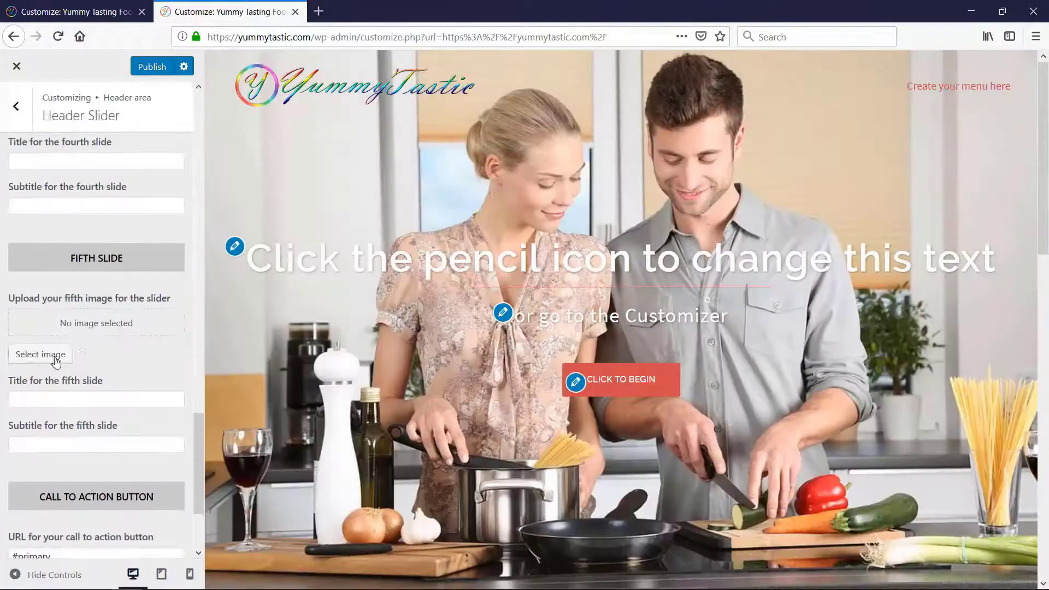
{"action": "left_click", "coordinate": [54, 355]}
{"action": "left_click", "coordinate": [372, 213]}
{"action": "left_click", "coordinate": [980, 549]}
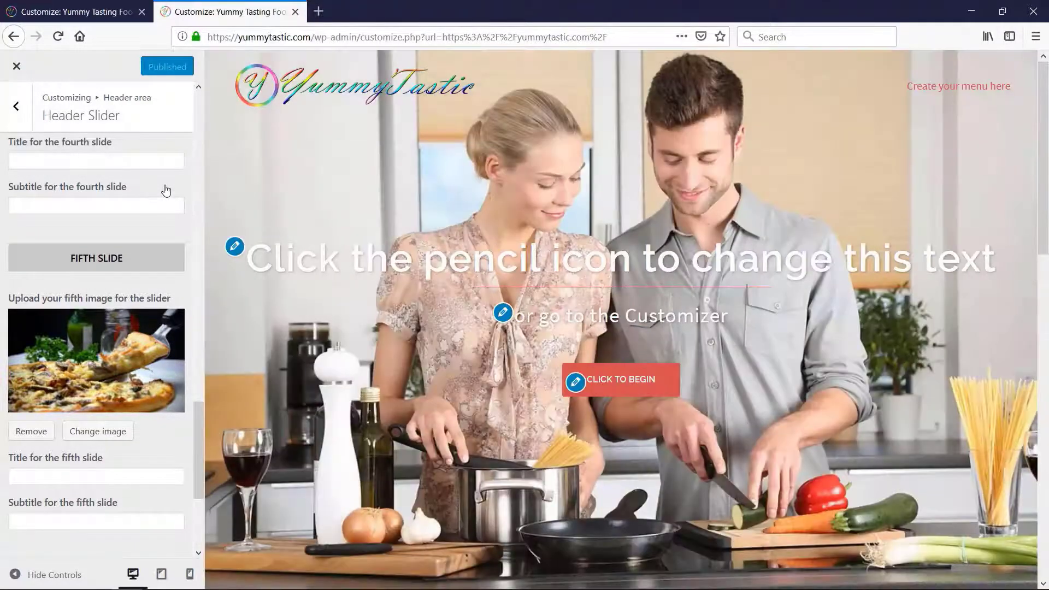
Set the first slide's title to "Welcome to Yummytastic" and its subtitle to "Easy To Follow Recipes"
{"action": "scroll", "coordinate": [166, 194], "scroll_direction": "down", "scroll_amount": 3}
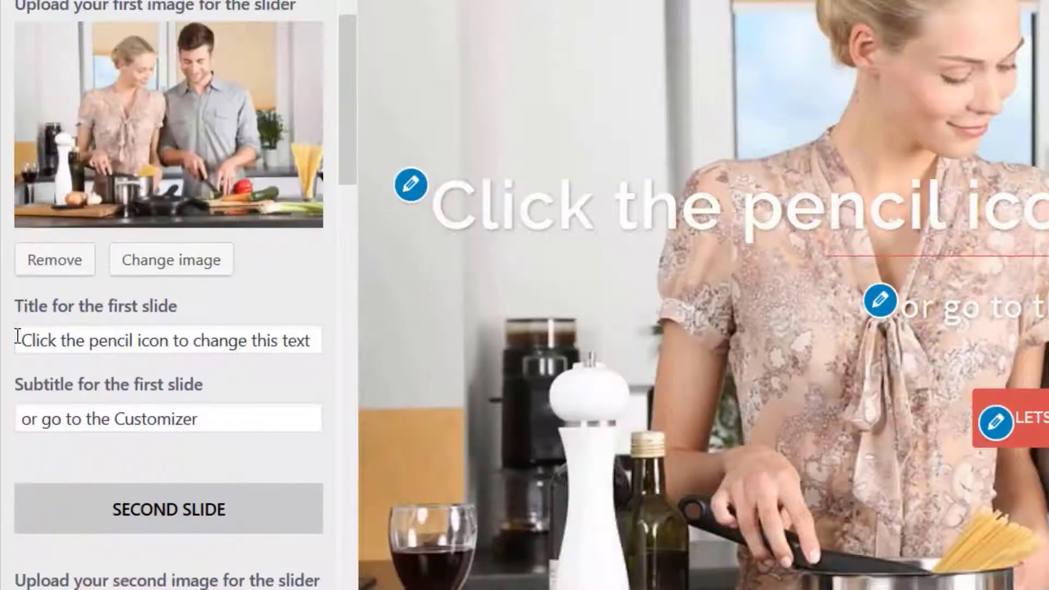
{"action": "left_click_drag", "start_coordinate": [18, 337], "coordinate": [328, 349]}
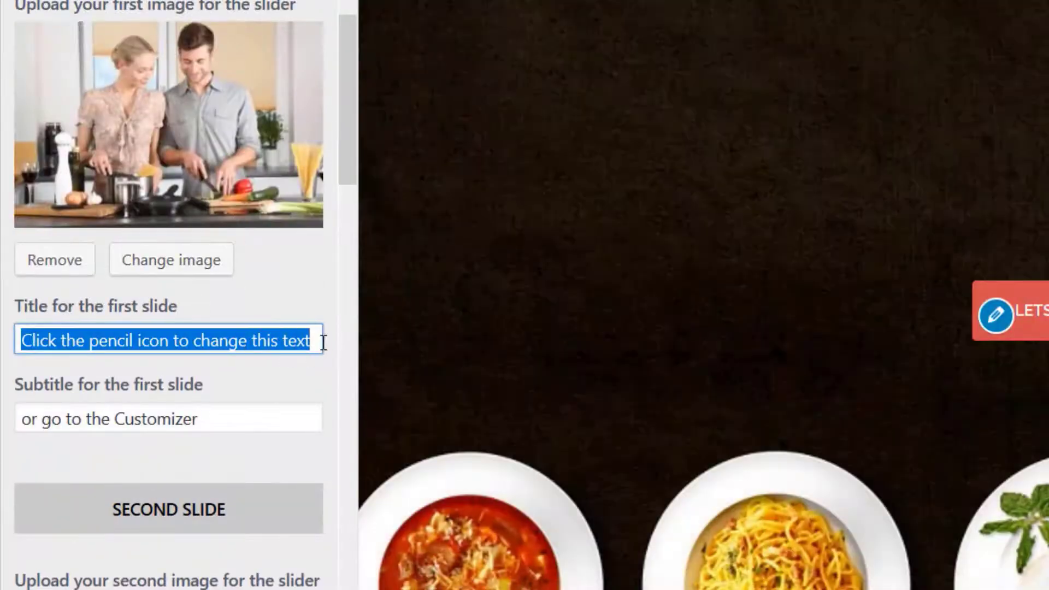
{"action": "type", "text": "Welcome to Yummytastic"}
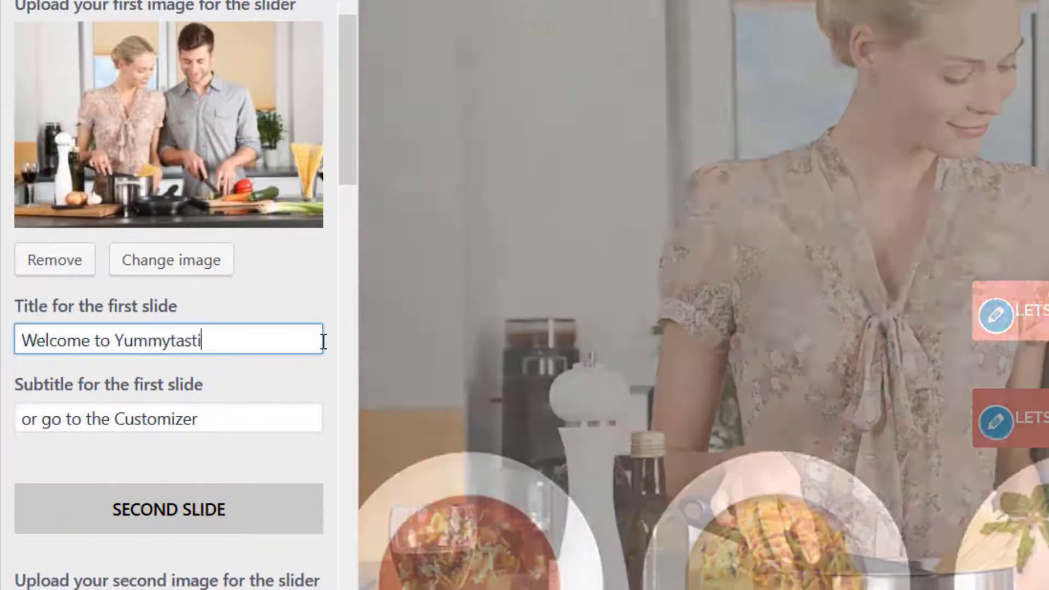
{"action": "left_click", "coordinate": [348, 324]}
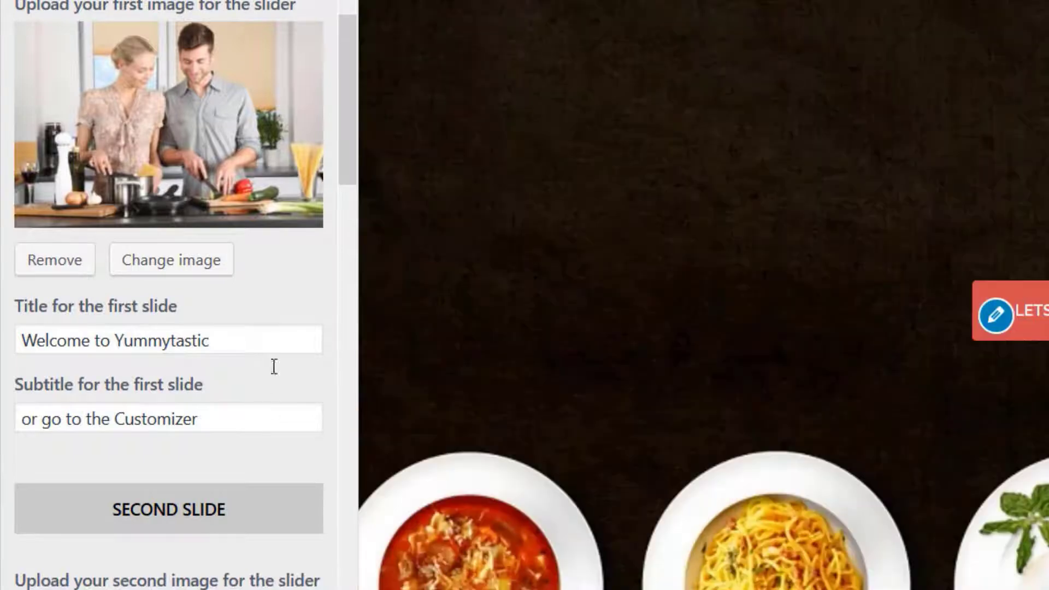
{"action": "left_click_drag", "start_coordinate": [273, 422], "coordinate": [3, 422]}
{"action": "type", "text": "Easy To Follow Recipes"}
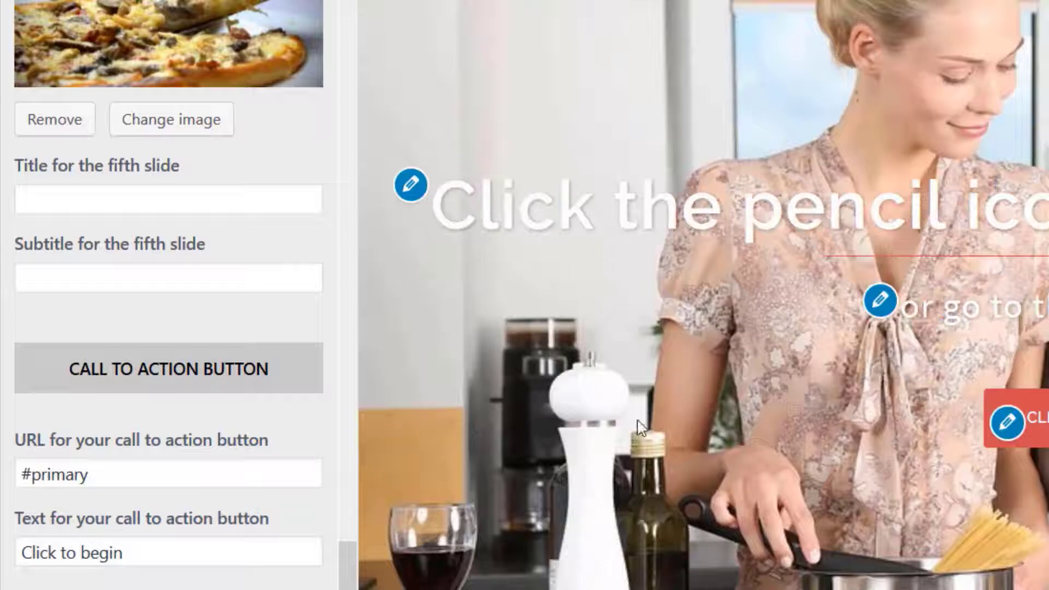
{"action": "left_click", "coordinate": [164, 556]}
{"action": "left_click_drag", "start_coordinate": [164, 557], "coordinate": [20, 558]}
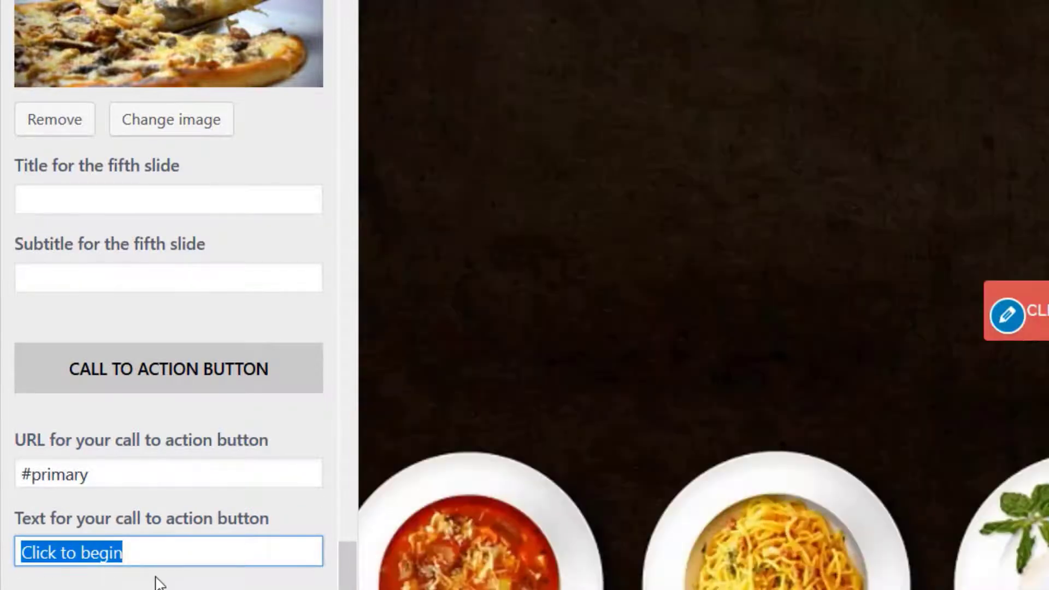
{"action": "type", "text": "Lets get s"}
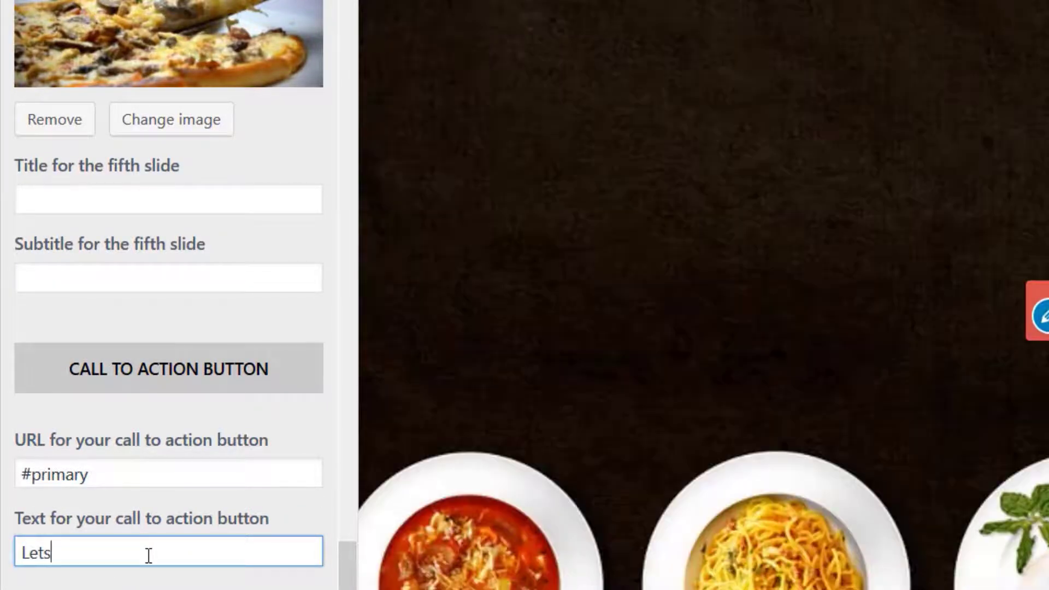
{"action": "type", "text": "tarted"}
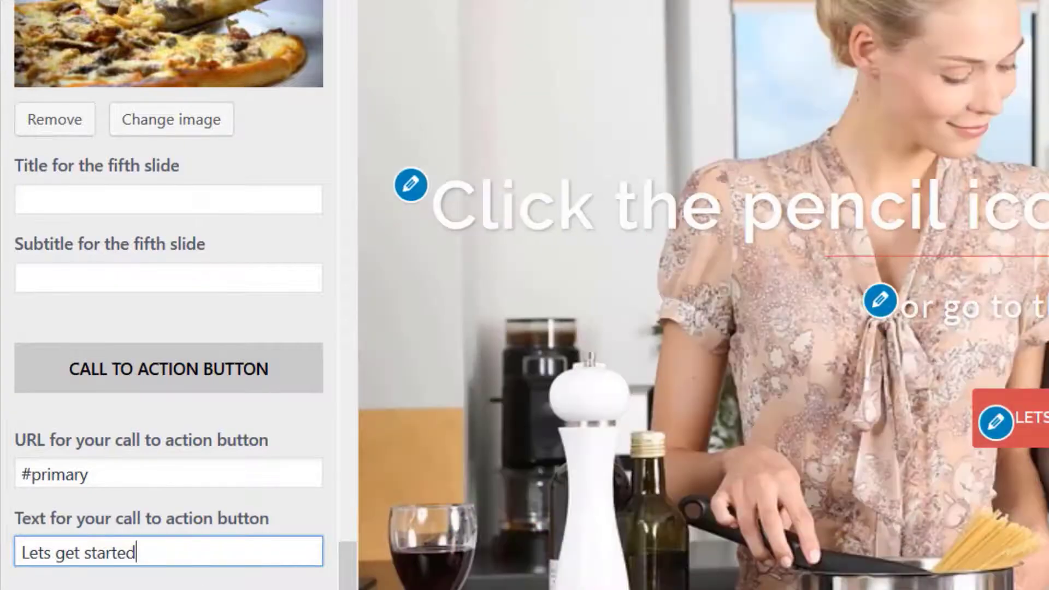
{"action": "double_click", "coordinate": [114, 472]}
{"action": "key", "text": "ctrl+a"}
{"action": "type", "text": "www."}
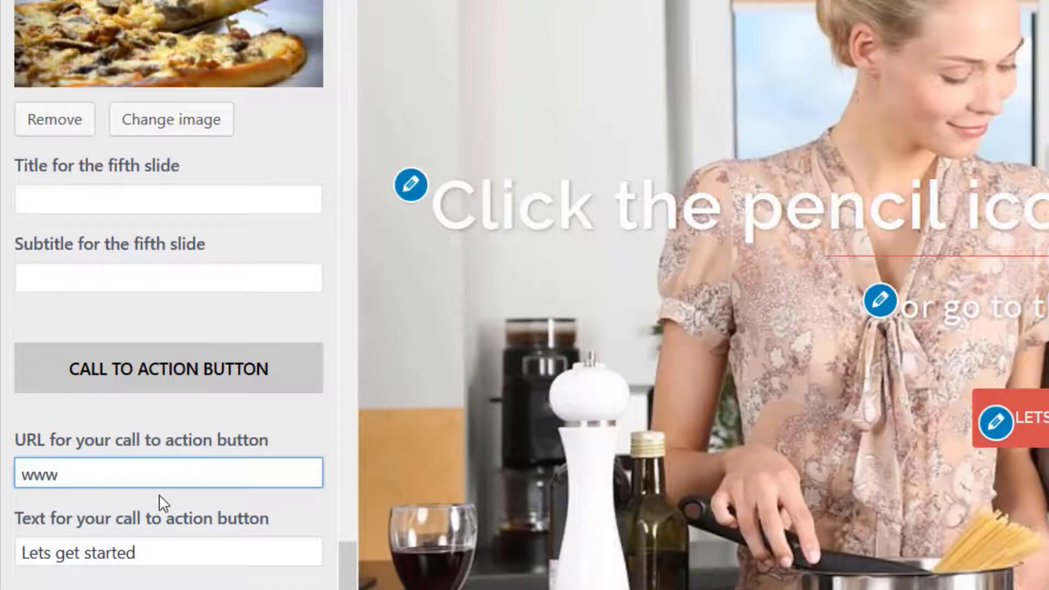
{"action": "type", "text": "something.com"}
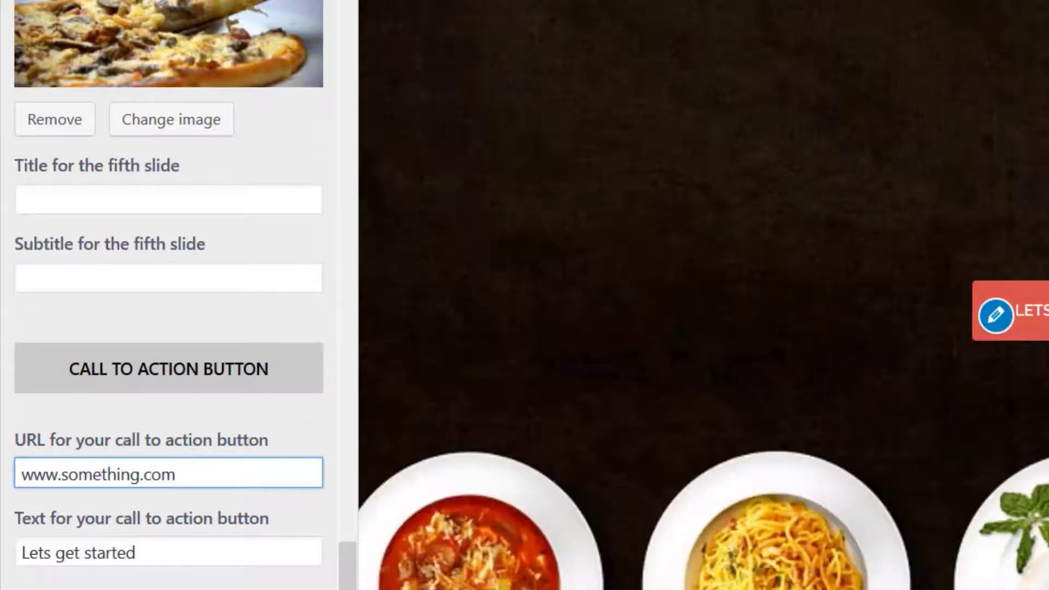
Check the slider mobile behavior options and preview the site in tablet and mobile sizes before returning to the desktop view
{"action": "scroll", "coordinate": [206, 470], "scroll_direction": "down", "scroll_amount": 3}
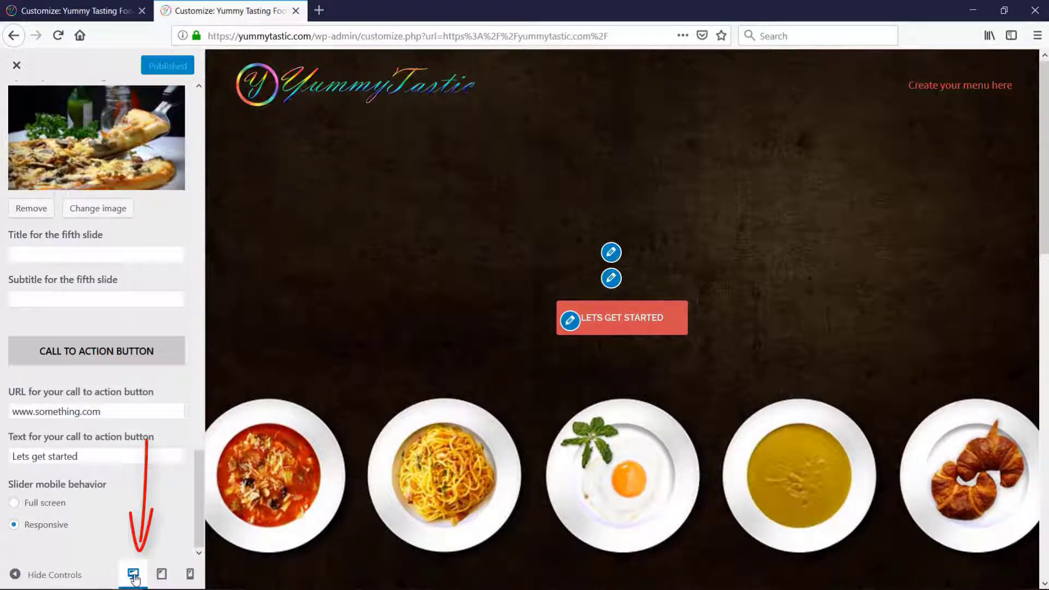
{"action": "left_click", "coordinate": [172, 578]}
{"action": "left_click", "coordinate": [191, 577]}
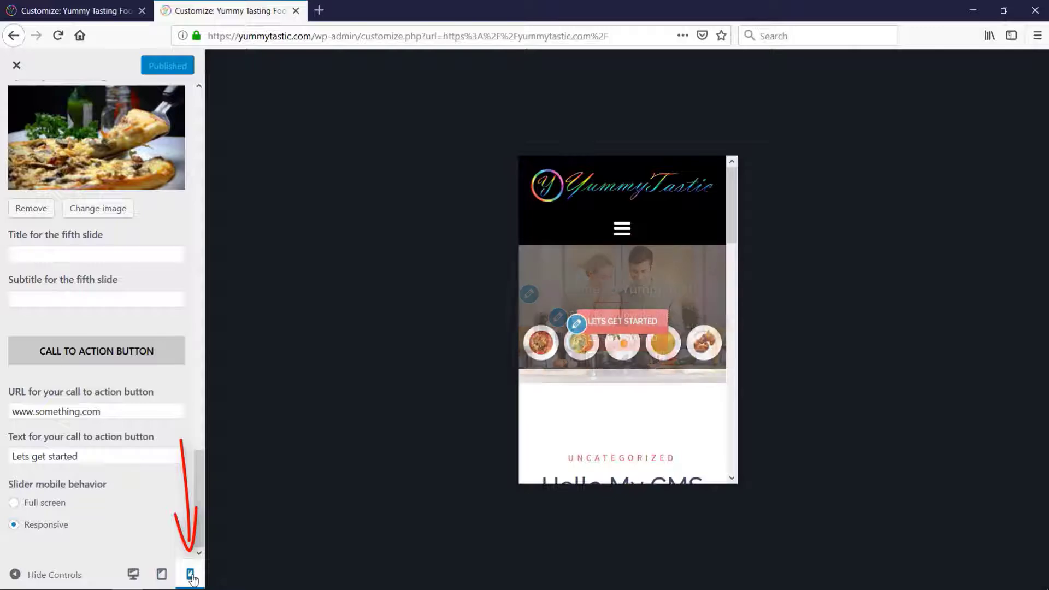
{"action": "left_click", "coordinate": [134, 574]}
Review the Header Media options for header video, YouTube URL, header image, background size, height and overlay
{"action": "key", "text": "Escape"}
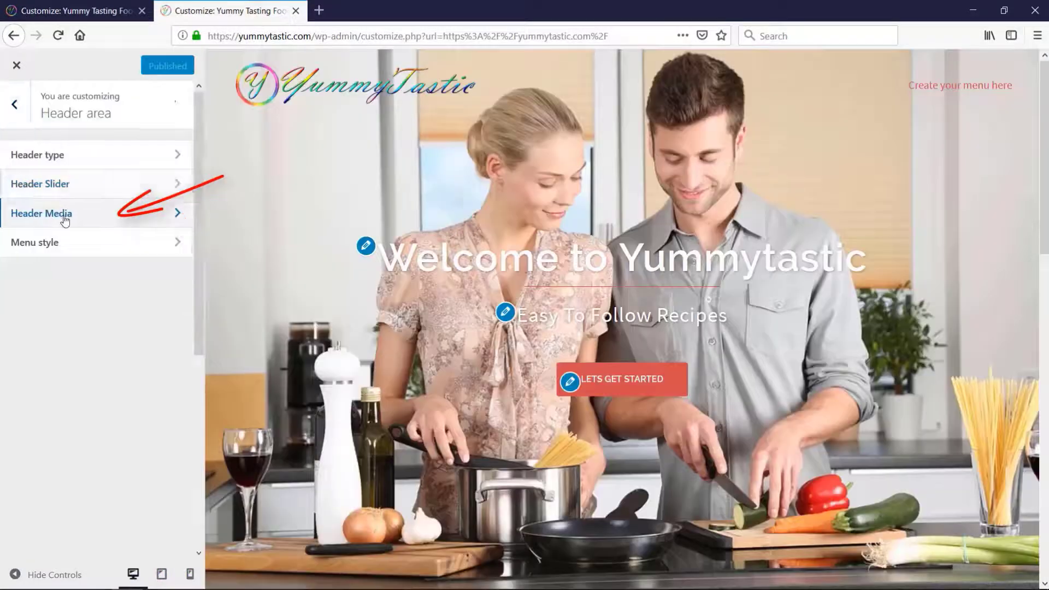
{"action": "left_click", "coordinate": [55, 212]}
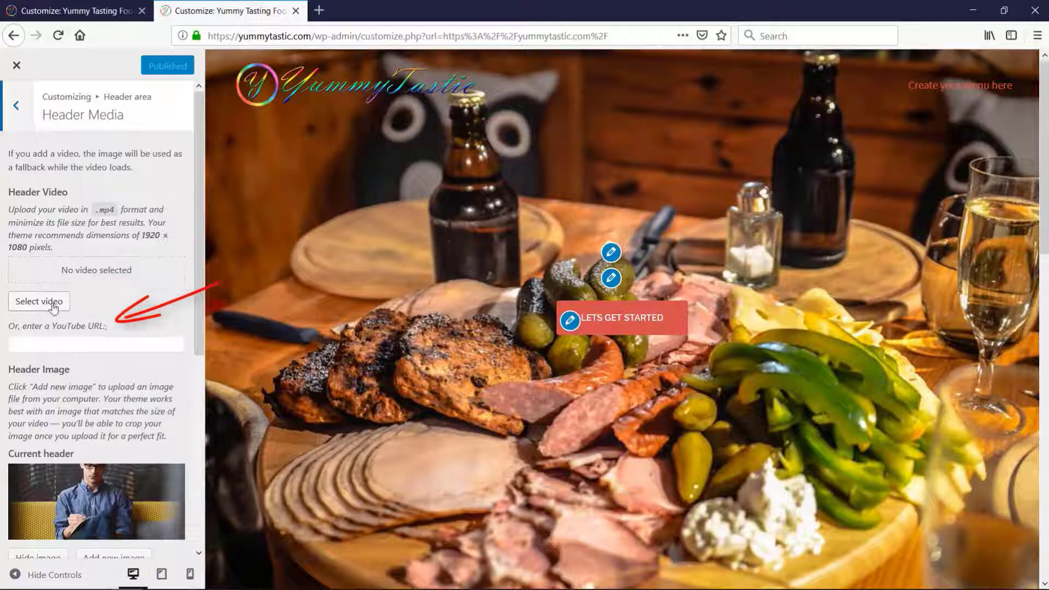
{"action": "left_click", "coordinate": [123, 339]}
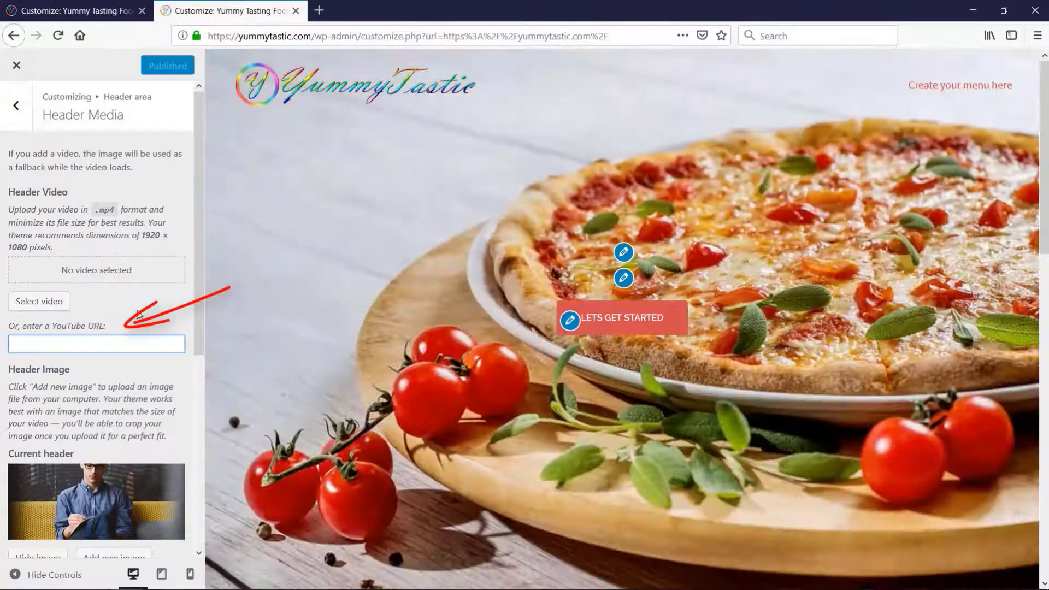
{"action": "scroll", "coordinate": [138, 315], "scroll_direction": "down", "scroll_amount": 5}
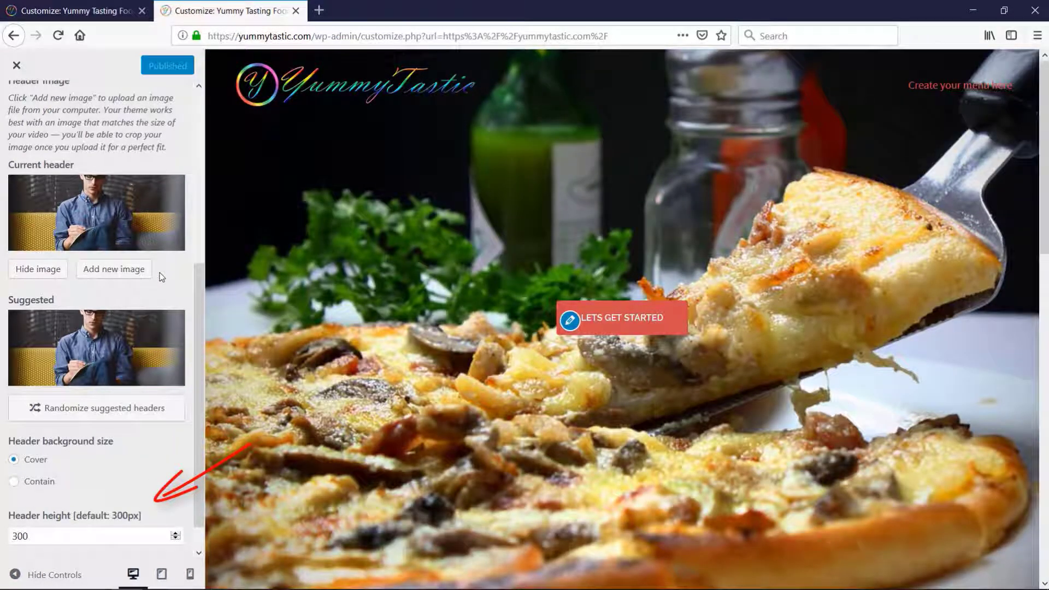
{"action": "scroll", "coordinate": [148, 410], "scroll_direction": "down", "scroll_amount": 1}
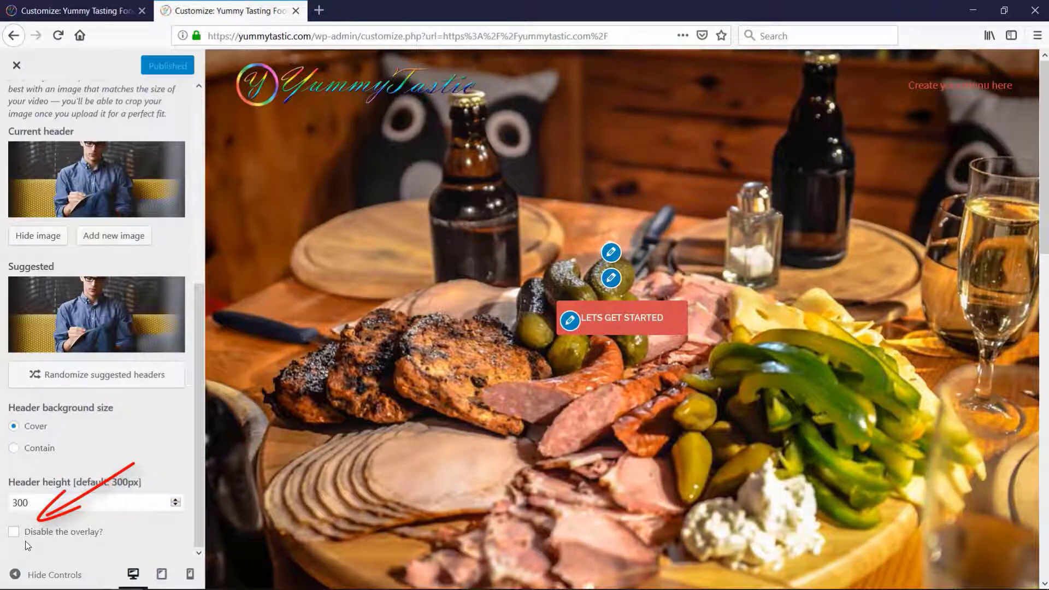
{"action": "scroll", "coordinate": [25, 409], "scroll_direction": "up", "scroll_amount": 6}
{"action": "left_click", "coordinate": [16, 105]}
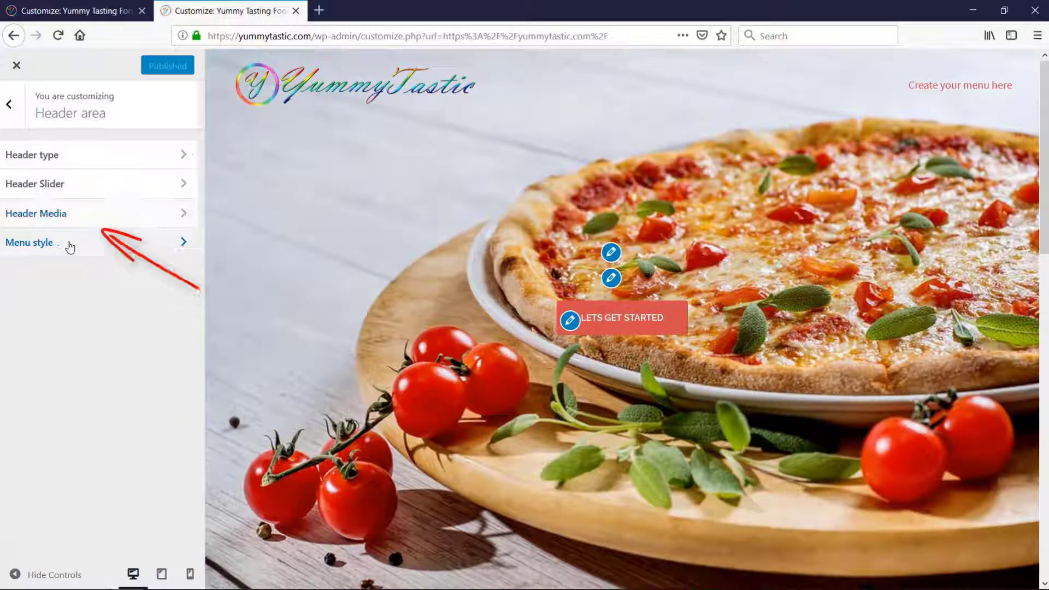
Try the Static menu behavior and the Centered menu style, restoring Sticky and Inline, and return to the header area
{"action": "left_click", "coordinate": [70, 247]}
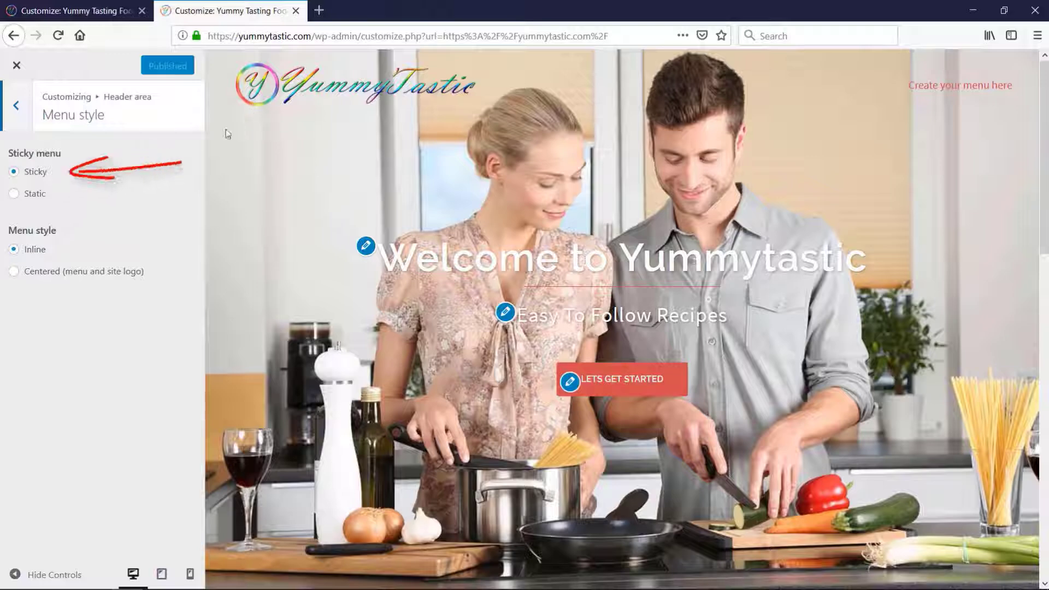
{"action": "left_click", "coordinate": [44, 195]}
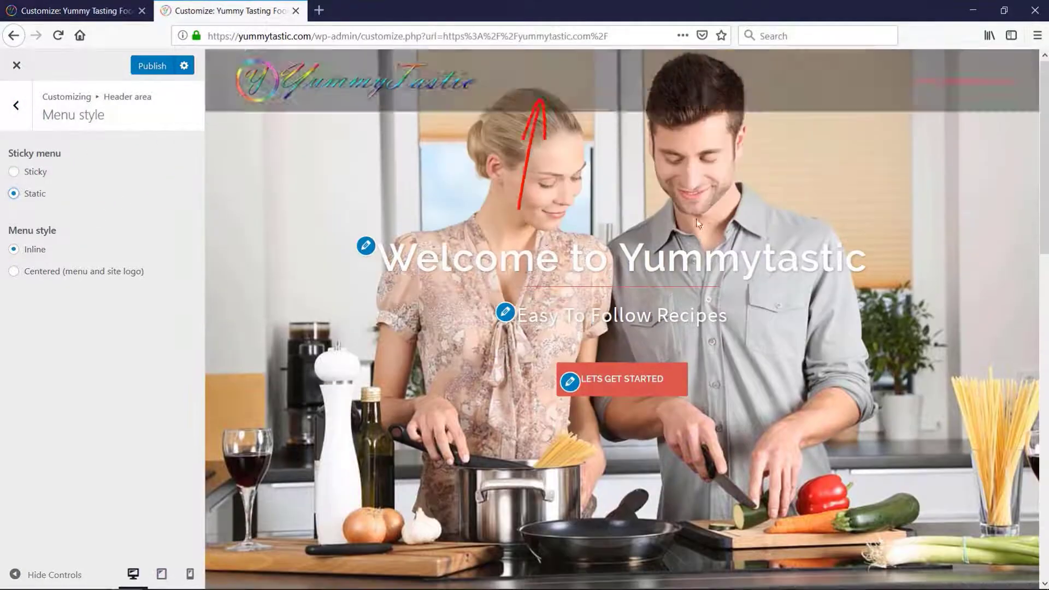
{"action": "left_click", "coordinate": [47, 173]}
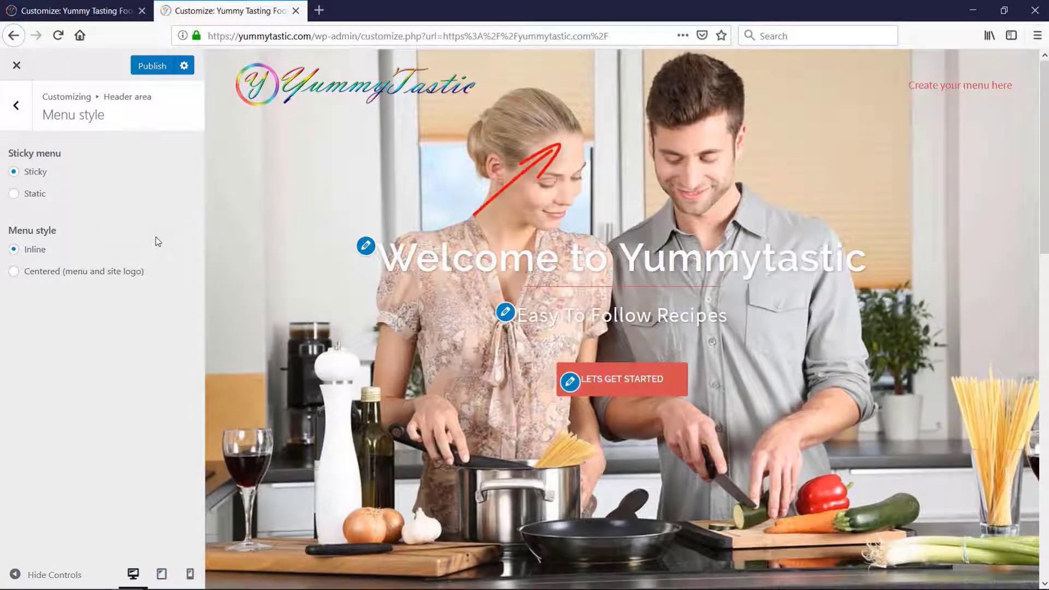
{"action": "left_click", "coordinate": [79, 276]}
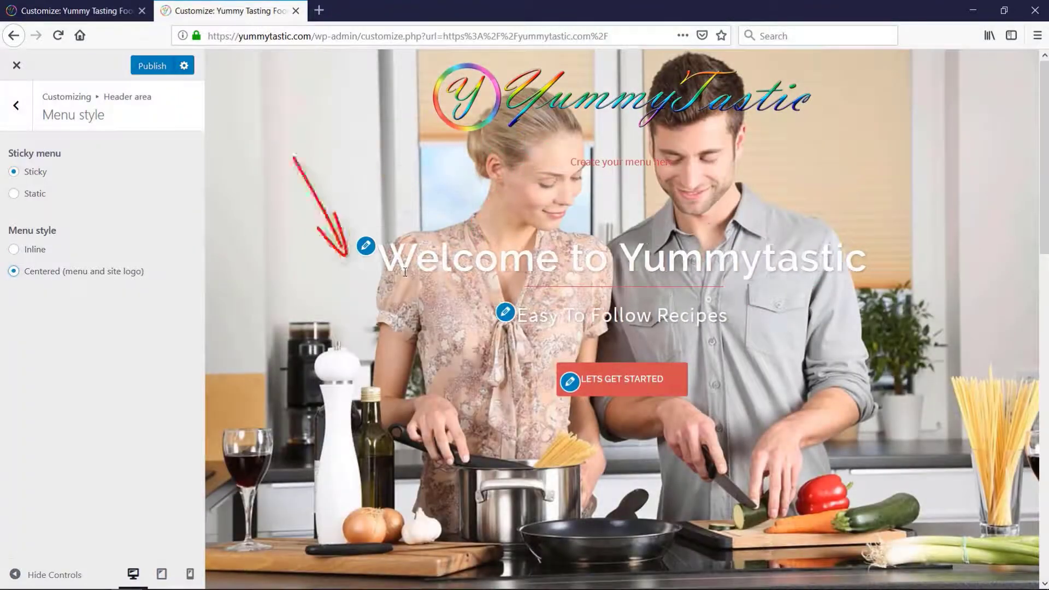
{"action": "left_click", "coordinate": [14, 249]}
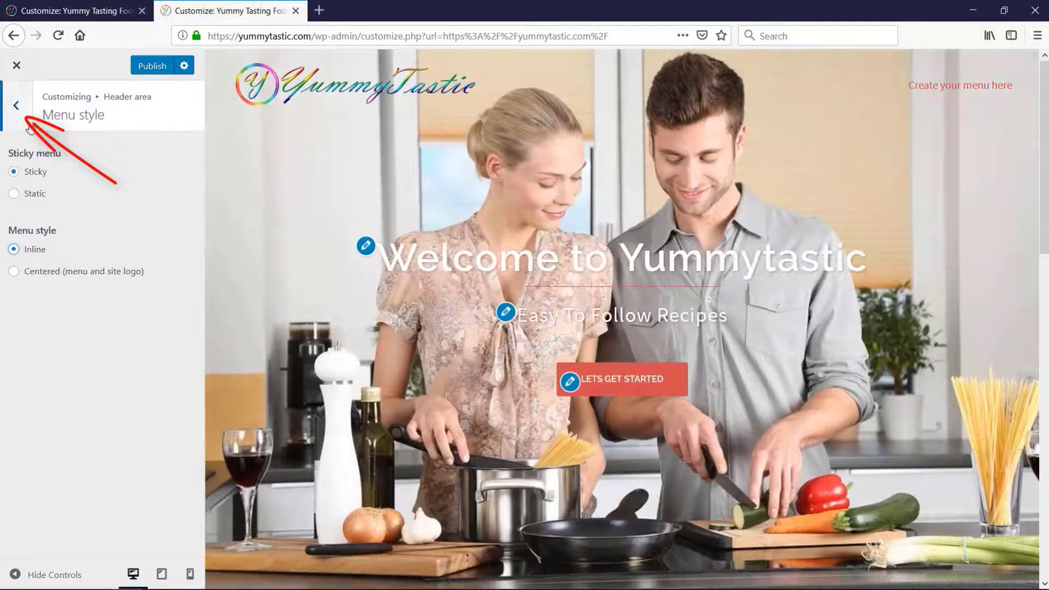
{"action": "left_click", "coordinate": [16, 118]}
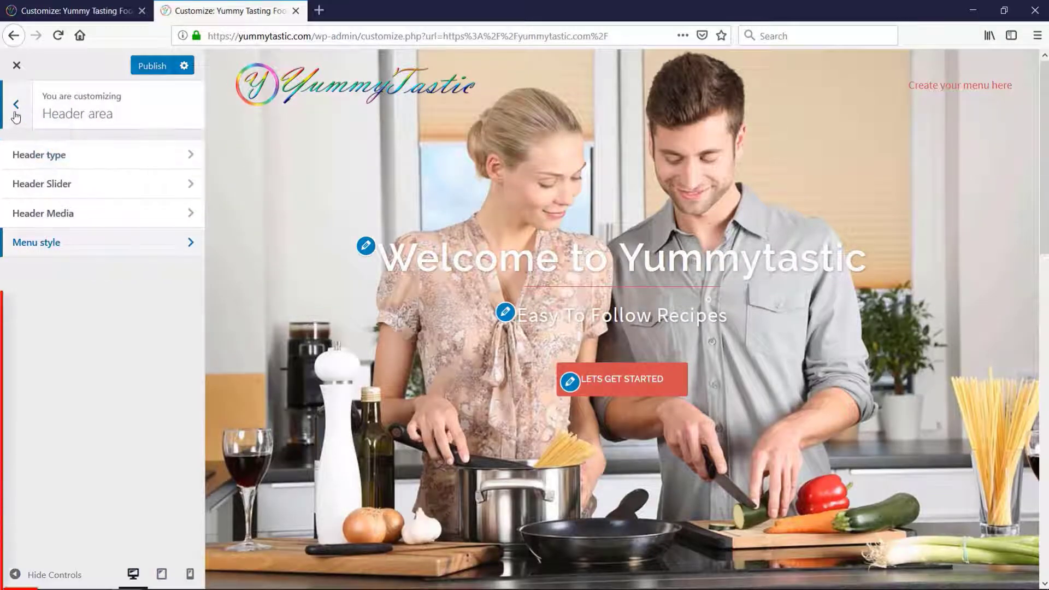
Leave the header area settings for the main customizer list and publish the site customizations
{"action": "left_click", "coordinate": [17, 119]}
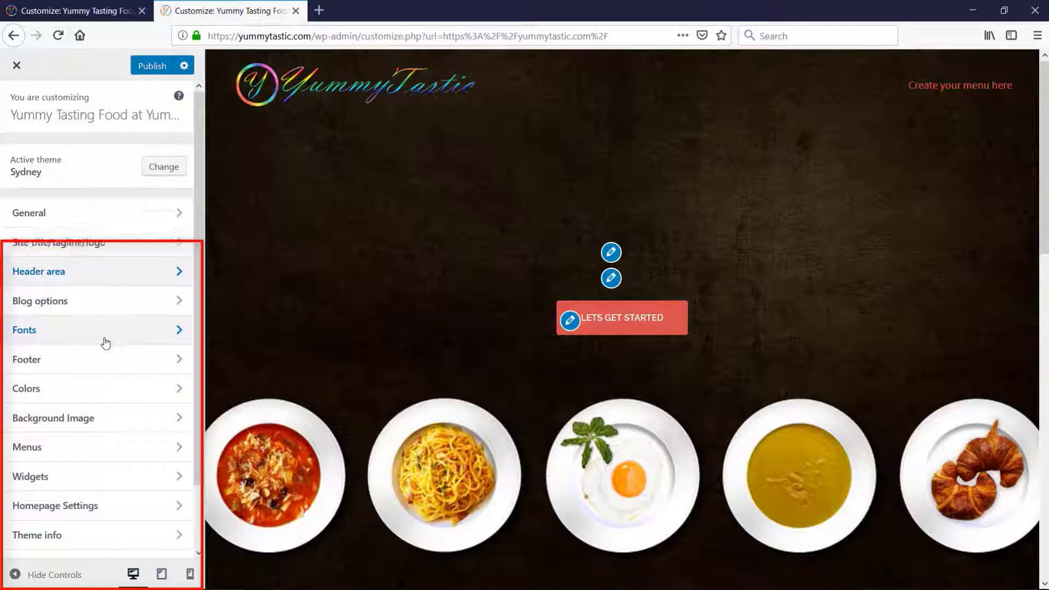
{"action": "scroll", "coordinate": [105, 343], "scroll_direction": "down", "scroll_amount": 2}
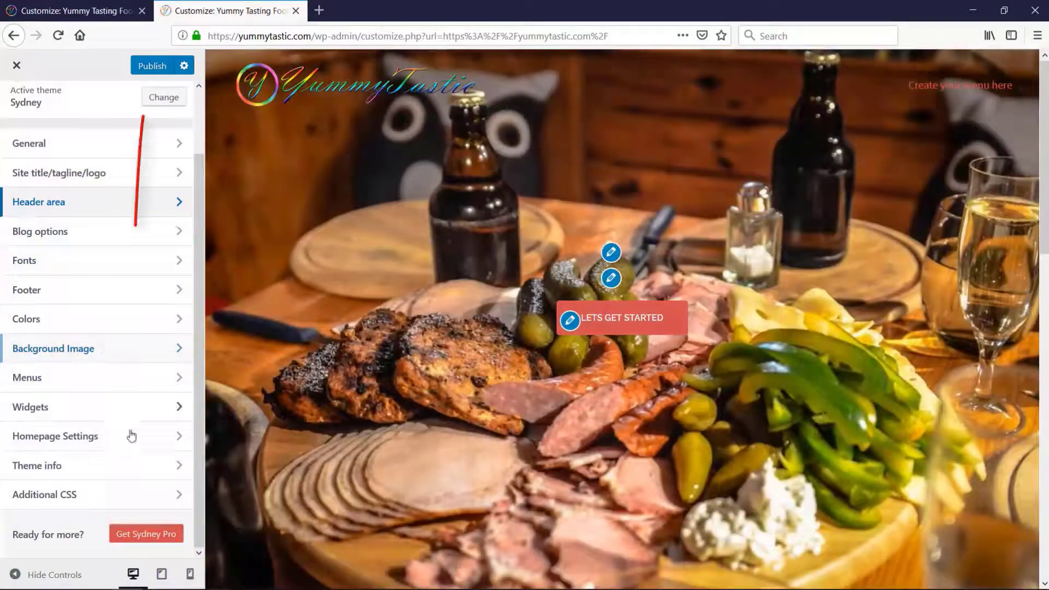
{"action": "left_click", "coordinate": [144, 71]}
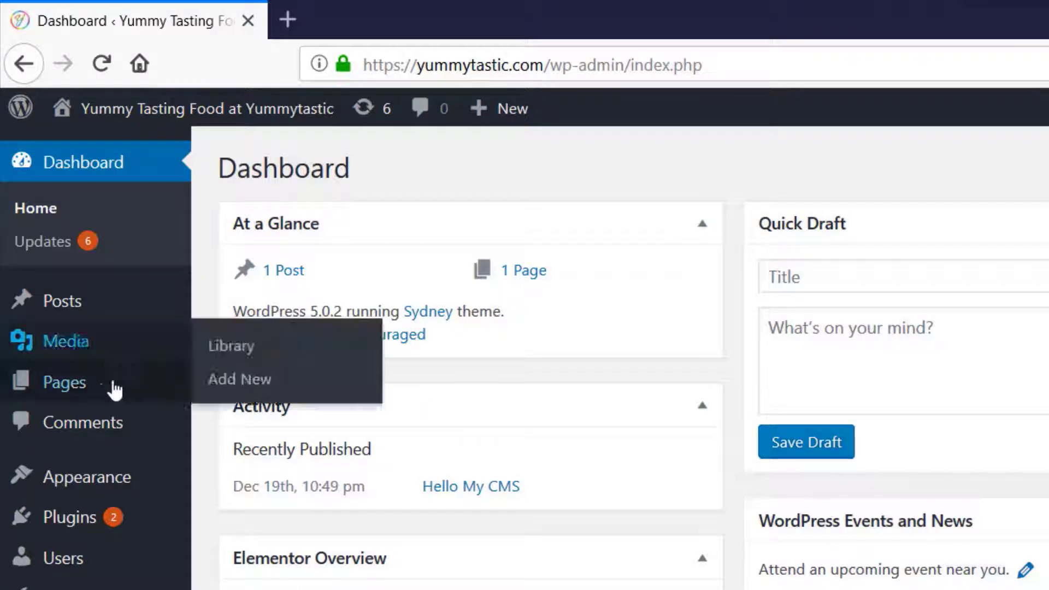
Create a new page from the WordPress dashboard and title it "Home"
{"action": "mouse_move", "coordinate": [105, 392]}
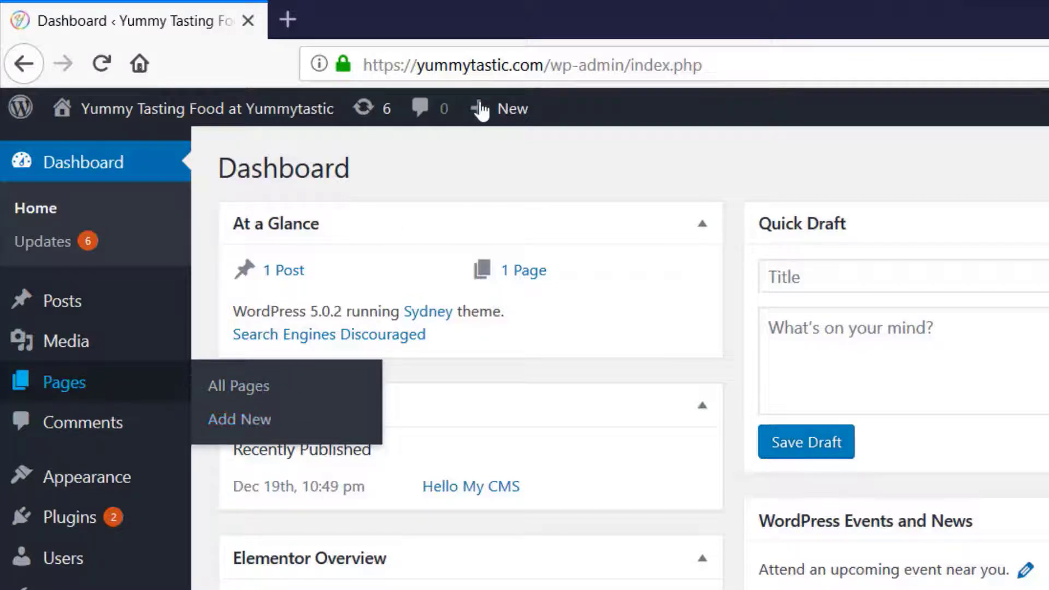
{"action": "mouse_move", "coordinate": [489, 110]}
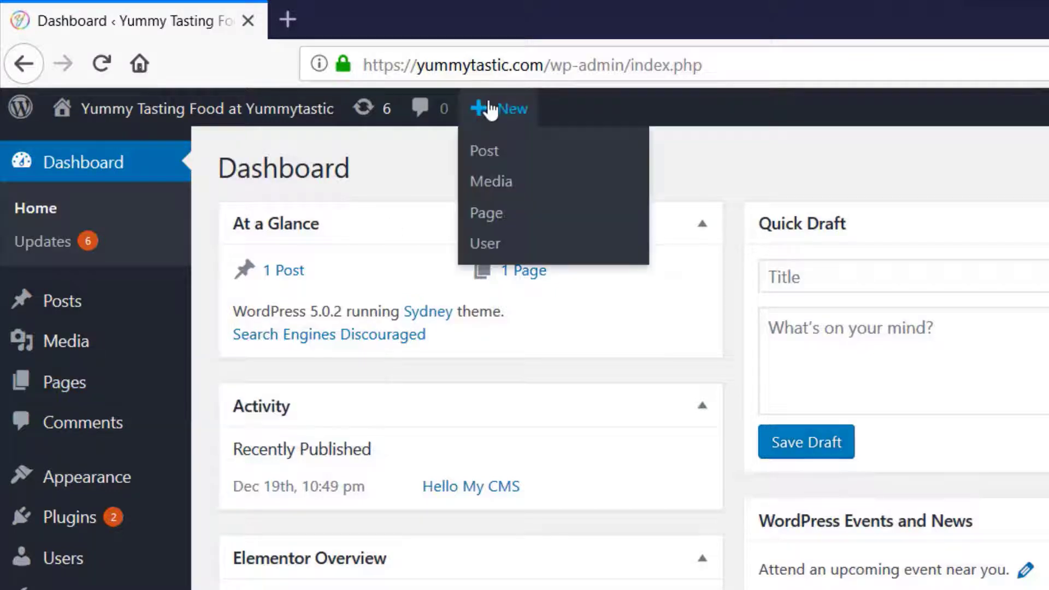
{"action": "left_click", "coordinate": [498, 216]}
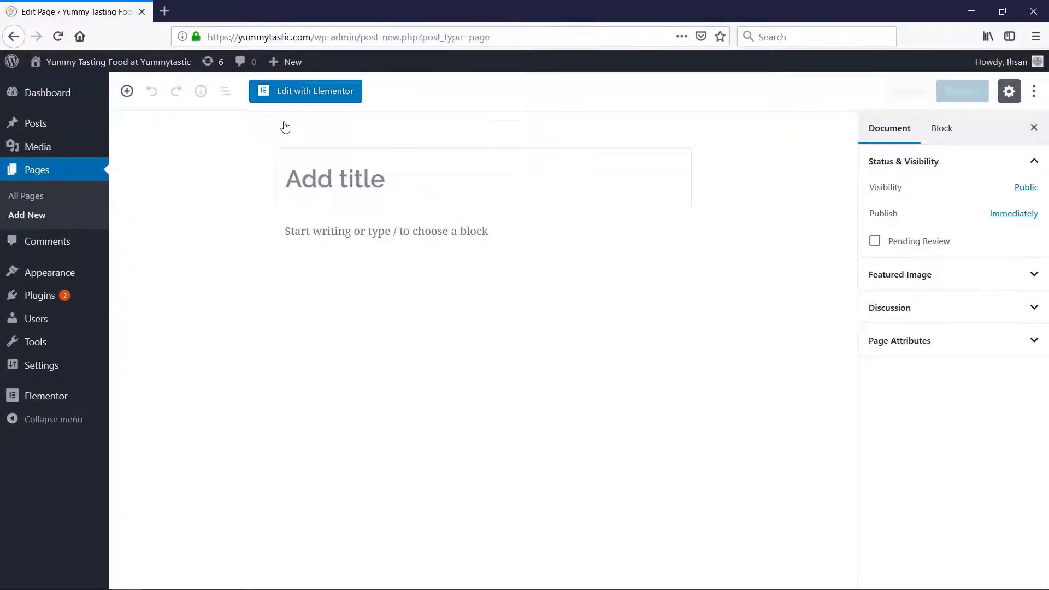
{"action": "type", "text": "Home"}
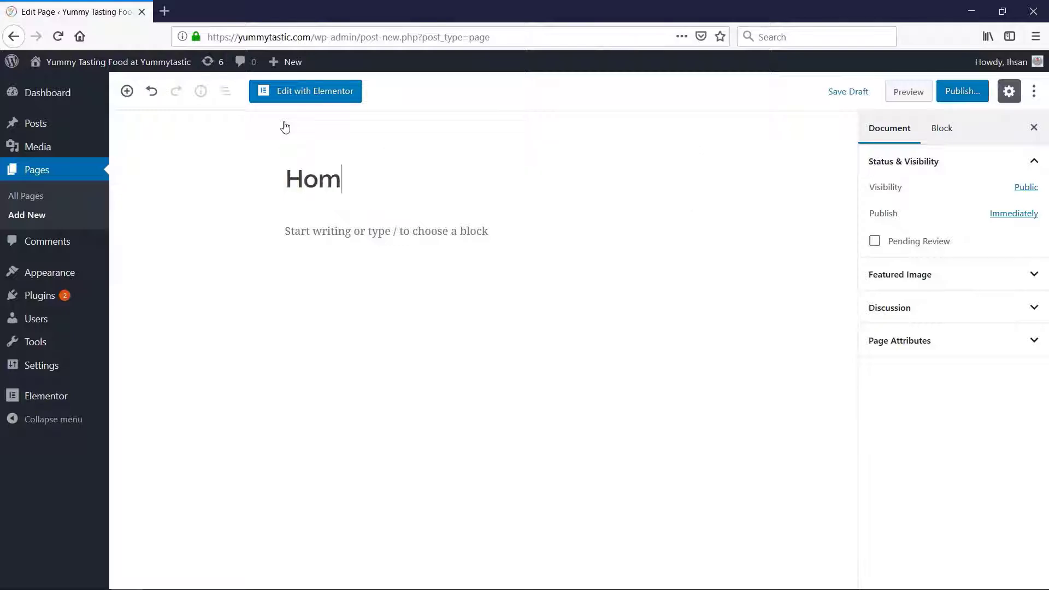
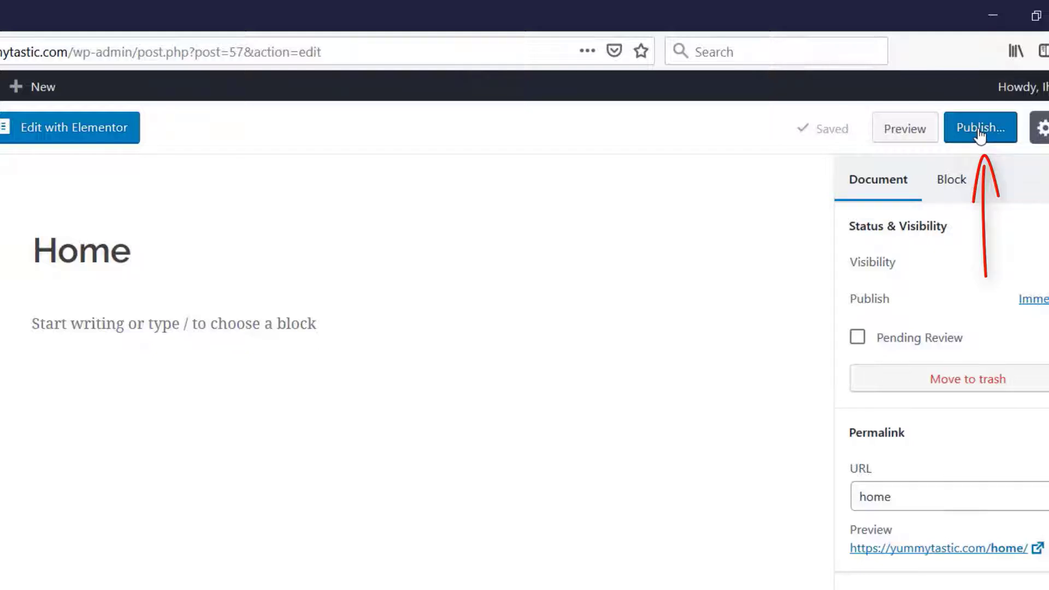
Publish the Home page, and create and publish another page titled "About"
{"action": "left_click", "coordinate": [981, 131]}
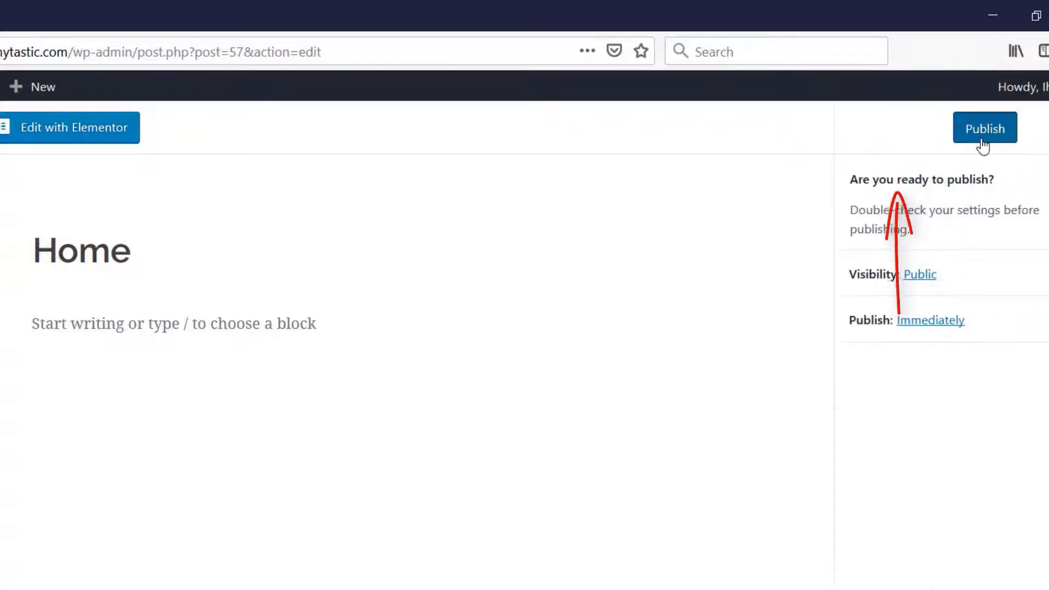
{"action": "left_click", "coordinate": [982, 138]}
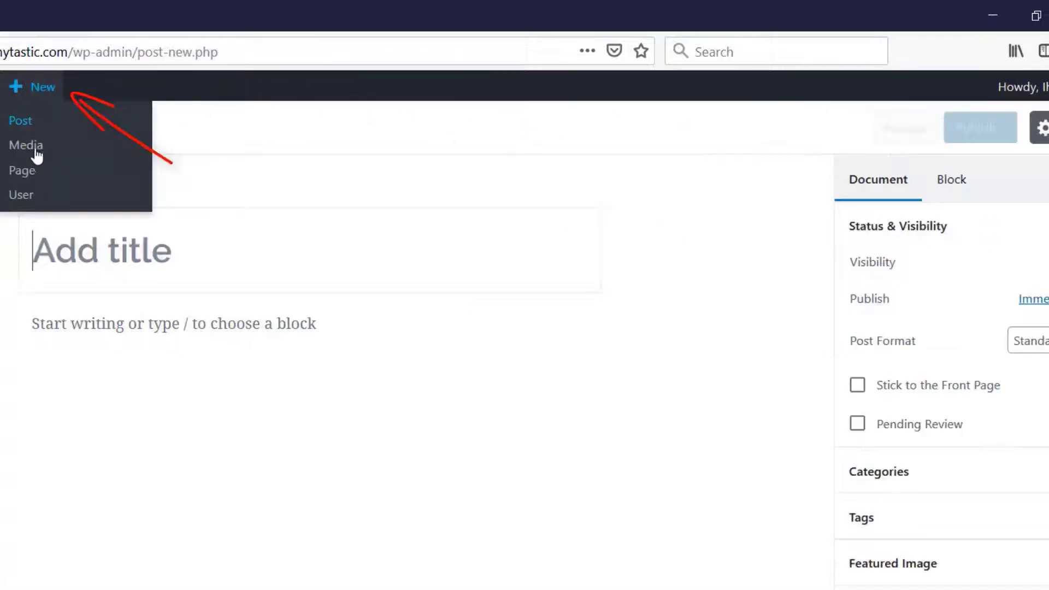
{"action": "left_click", "coordinate": [35, 174]}
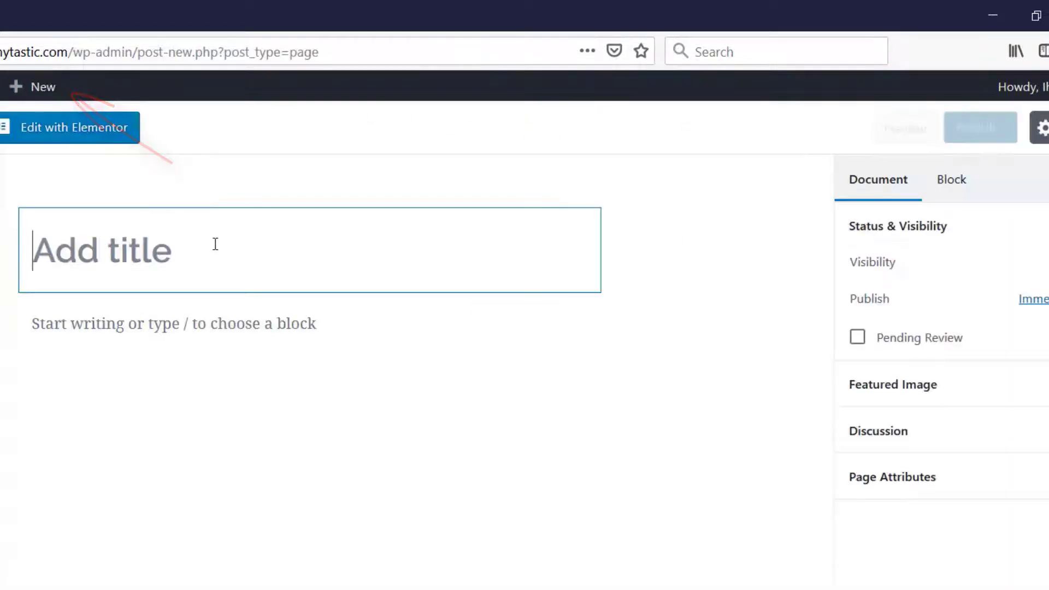
{"action": "type", "text": "About"}
{"action": "left_click", "coordinate": [981, 133]}
{"action": "left_click", "coordinate": [981, 134]}
Create a new page titled "Blog" and publish it
{"action": "mouse_move", "coordinate": [65, 86]}
{"action": "left_click", "coordinate": [42, 171]}
{"action": "left_click", "coordinate": [981, 127]}
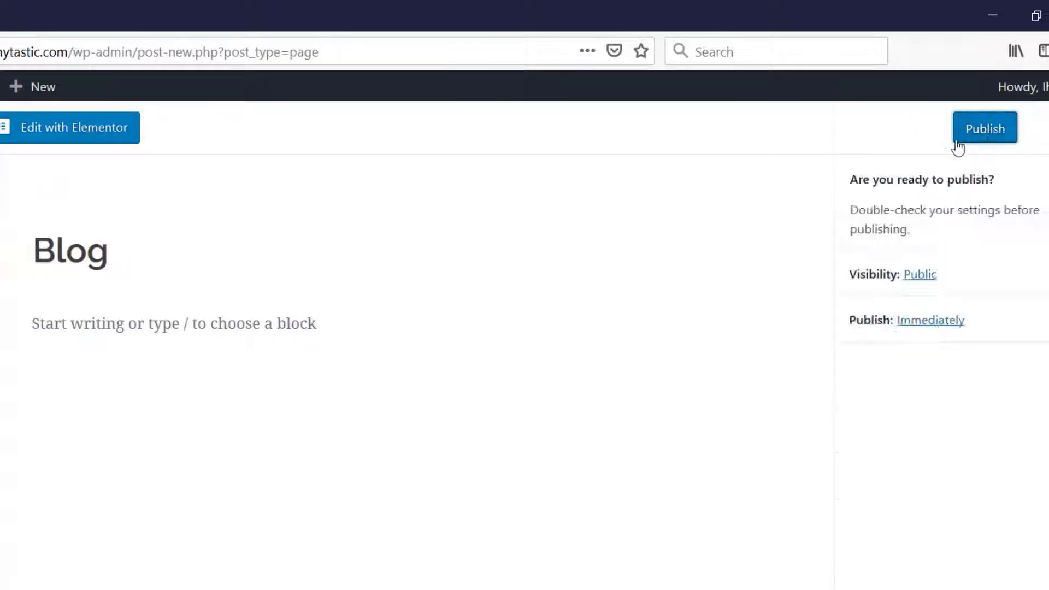
{"action": "left_click", "coordinate": [964, 138]}
Create a new page titled "Contact" and publish it
{"action": "mouse_move", "coordinate": [39, 87]}
{"action": "left_click", "coordinate": [44, 178]}
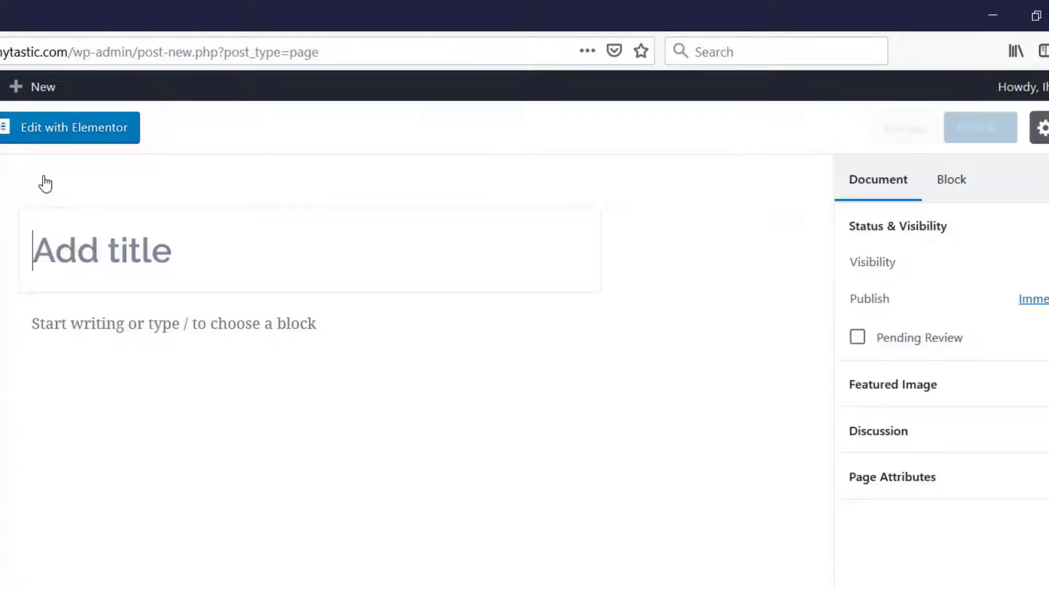
{"action": "type", "text": "Contact"}
{"action": "left_click", "coordinate": [980, 127]}
{"action": "left_click", "coordinate": [977, 139]}
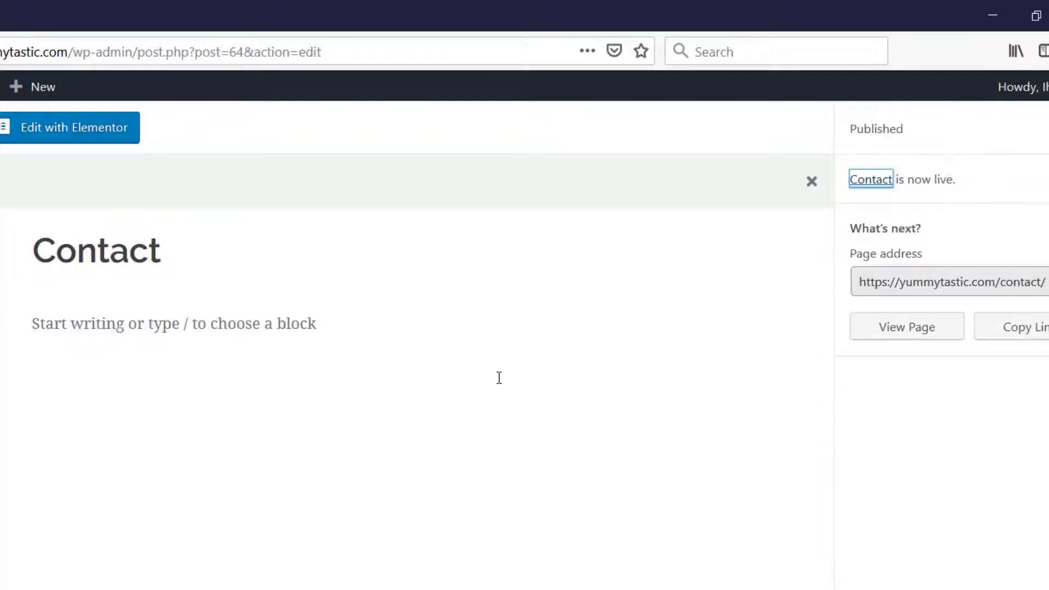
Create a new navigation menu named "Main Menu" in the site's appearance settings
{"action": "mouse_move", "coordinate": [68, 282]}
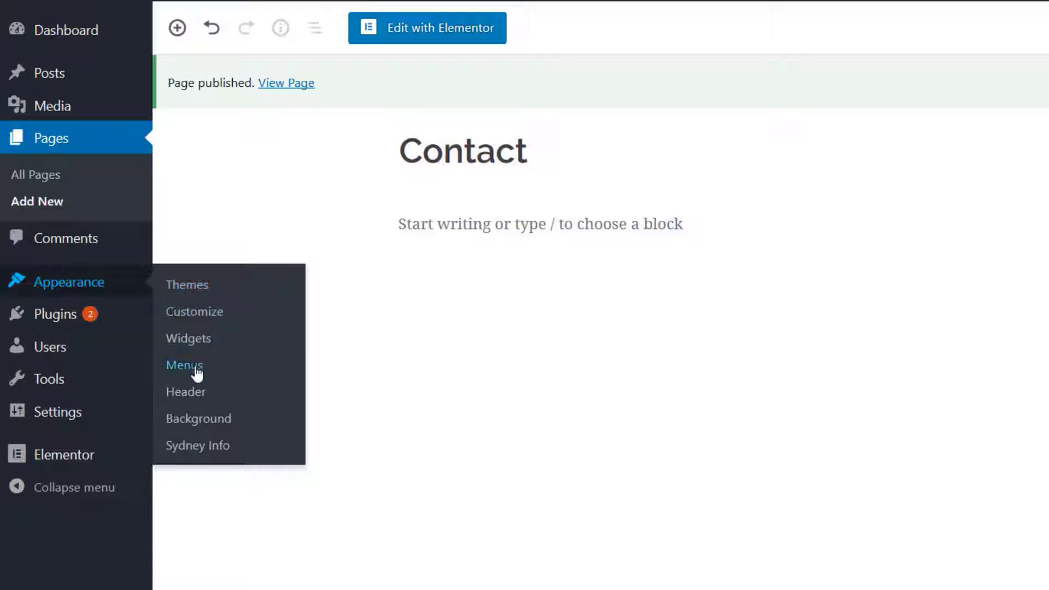
{"action": "left_click", "coordinate": [185, 365]}
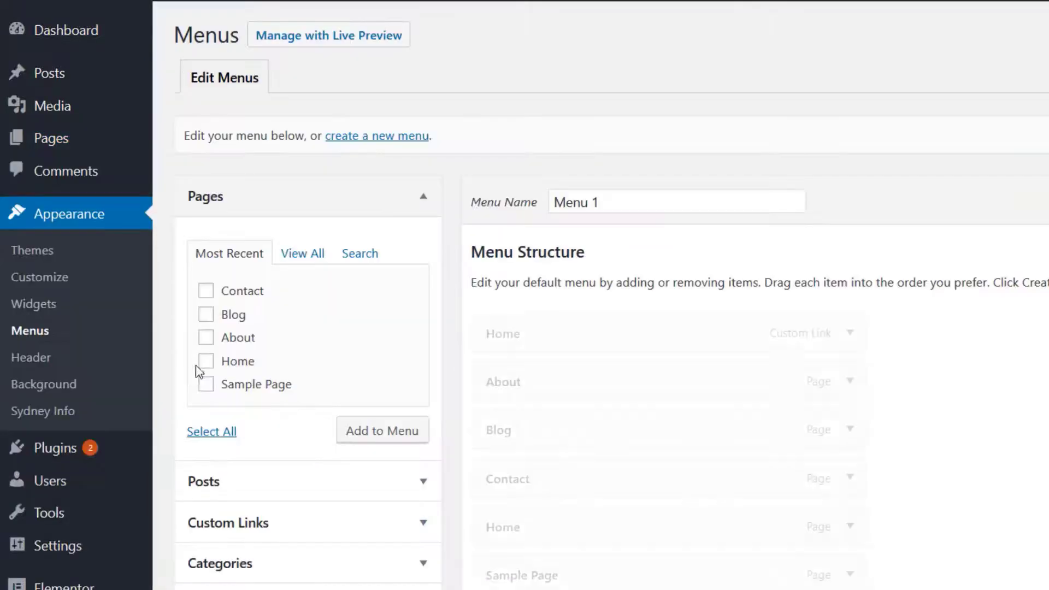
{"action": "left_click", "coordinate": [382, 141]}
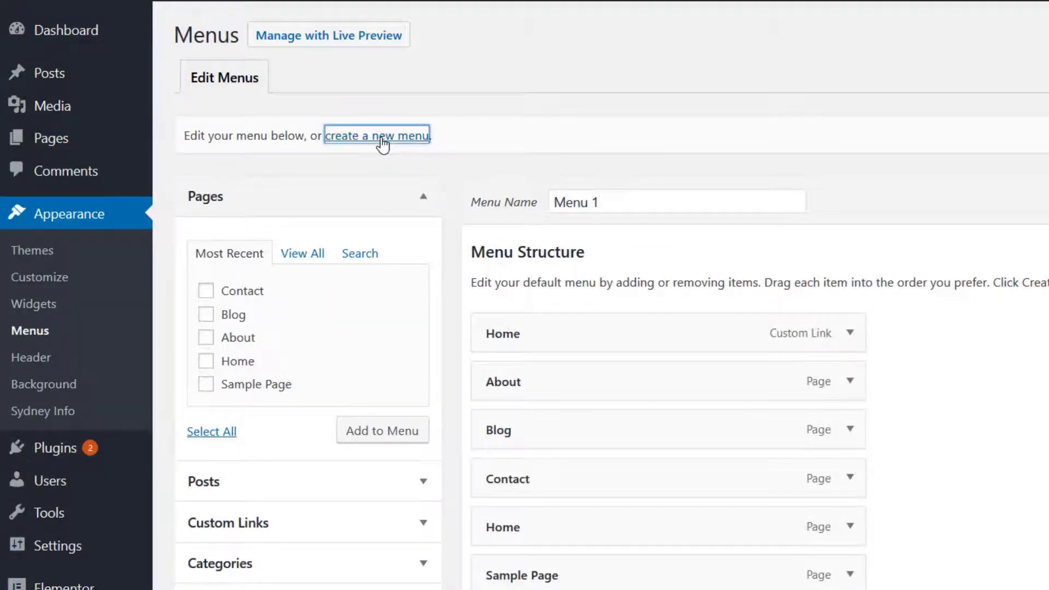
{"action": "left_click", "coordinate": [638, 206]}
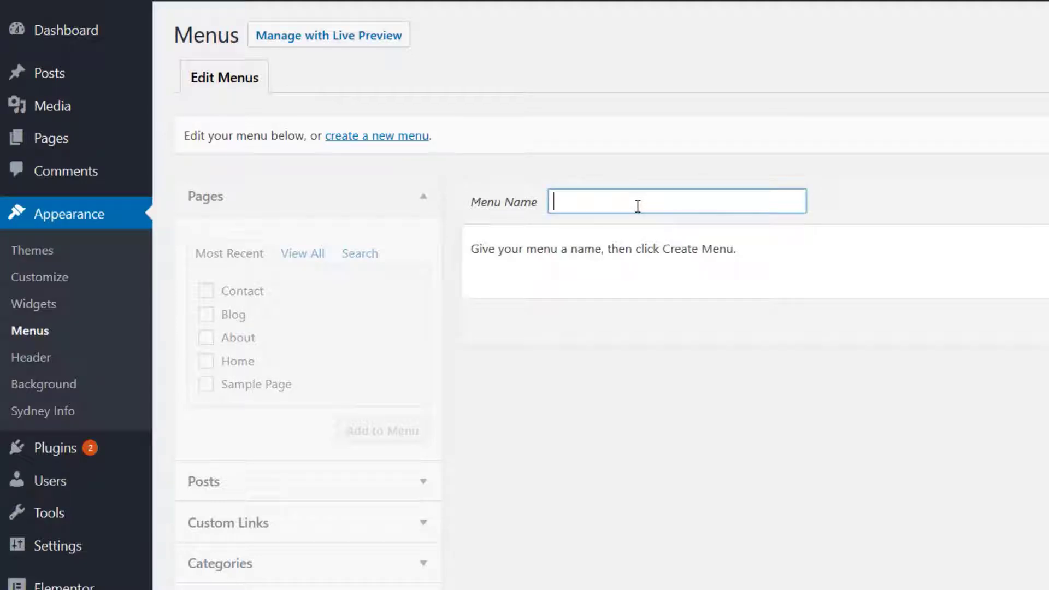
{"action": "type", "text": "M"}
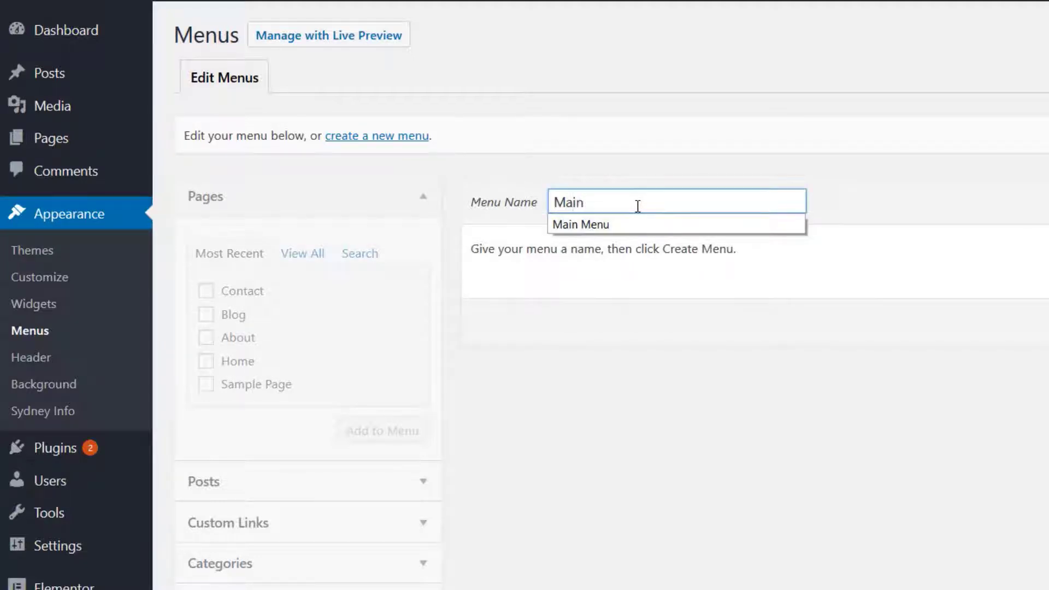
{"action": "type", "text": "ain"}
{"action": "left_click", "coordinate": [601, 224]}
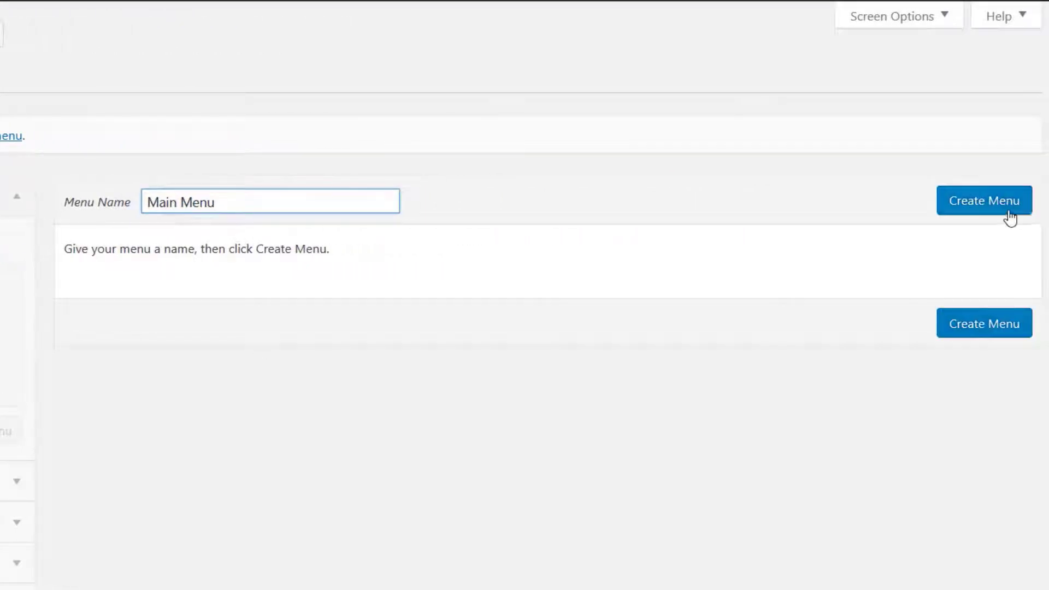
{"action": "left_click", "coordinate": [1008, 207]}
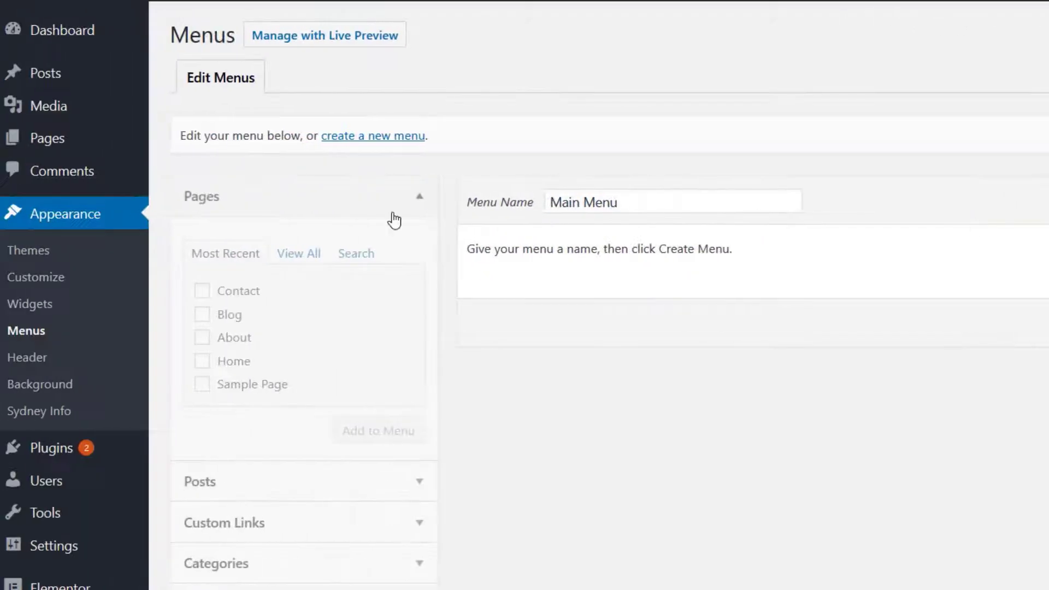
Add the Contact, Blog, About and Home pages to the Main Menu
{"action": "left_click", "coordinate": [203, 294]}
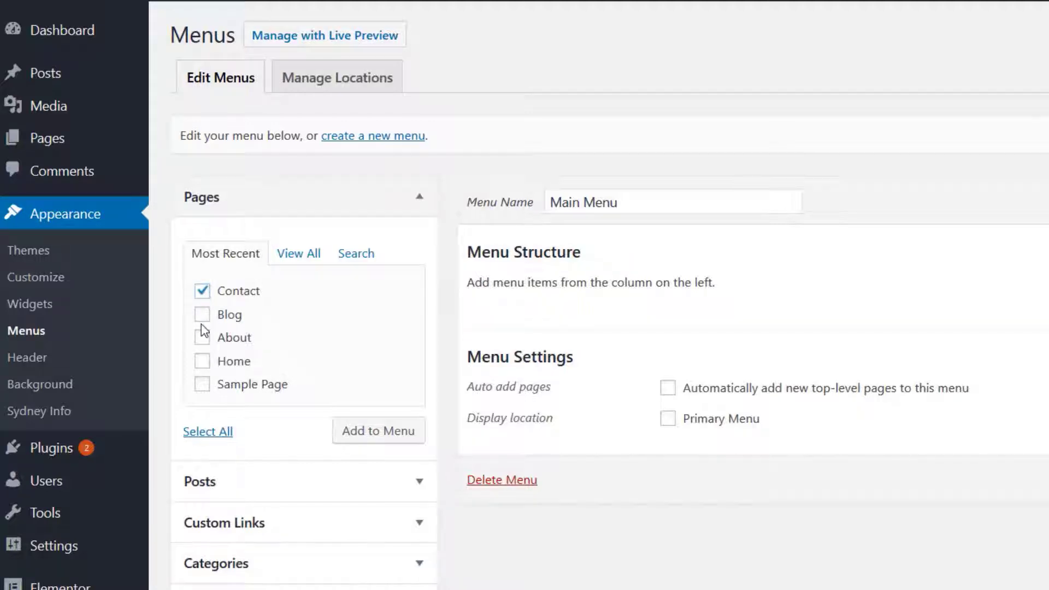
{"action": "left_click", "coordinate": [202, 315]}
{"action": "left_click", "coordinate": [202, 337]}
{"action": "left_click", "coordinate": [203, 363]}
{"action": "left_click", "coordinate": [381, 437]}
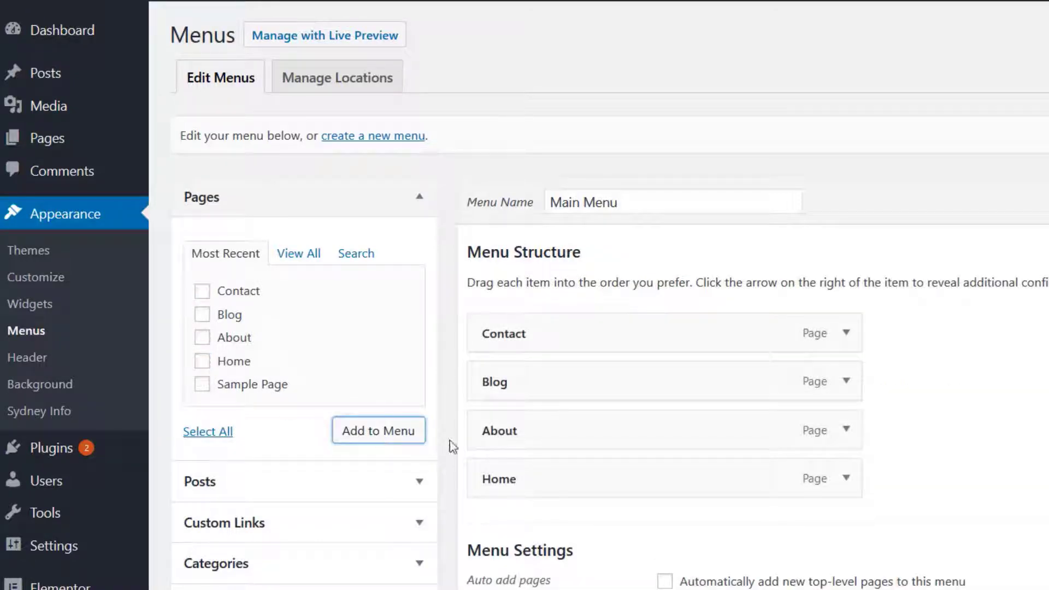
Arrange the menu items as top-level entries in the order Home, About, Blog, Contact, and inspect the Contact item's options
{"action": "left_click_drag", "start_coordinate": [541, 478], "coordinate": [536, 325]}
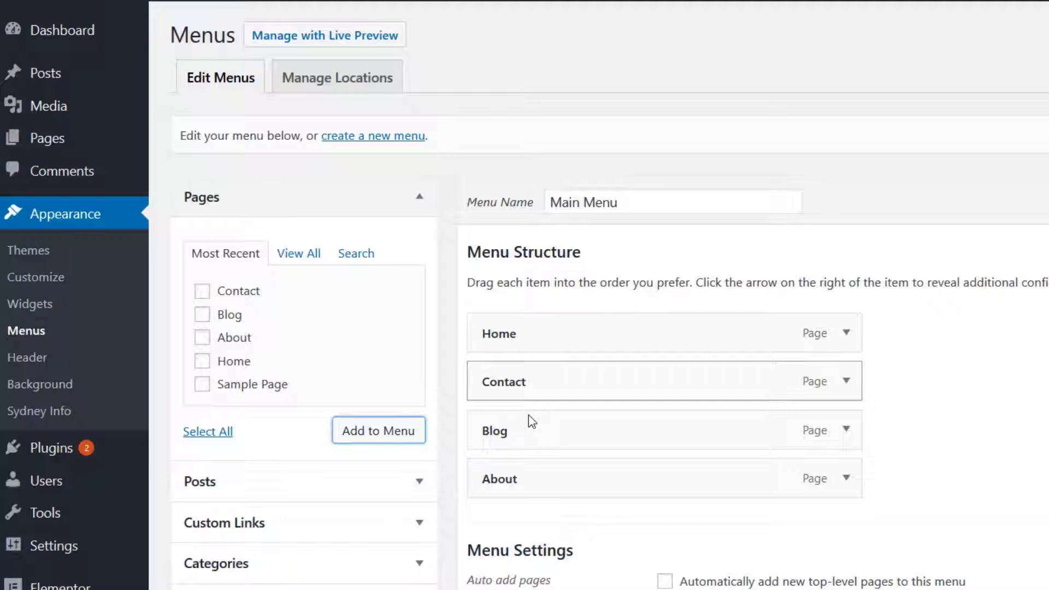
{"action": "mouse_move", "coordinate": [529, 479]}
{"action": "left_mouse_down"}
{"action": "mouse_move", "coordinate": [530, 363]}
{"action": "mouse_move", "coordinate": [530, 378]}
{"action": "left_mouse_up"}
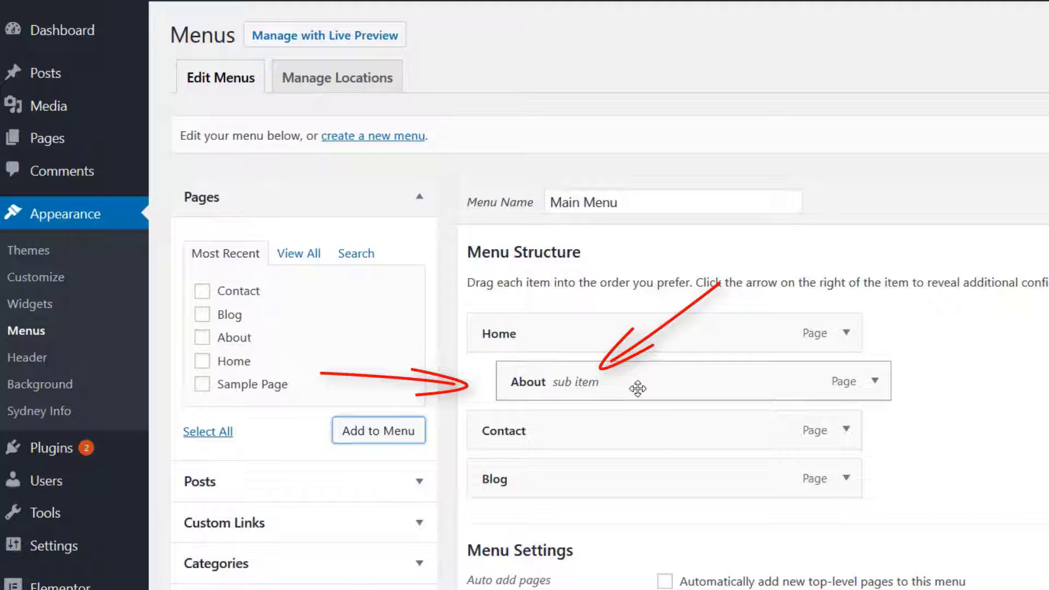
{"action": "left_click_drag", "start_coordinate": [647, 386], "coordinate": [618, 387]}
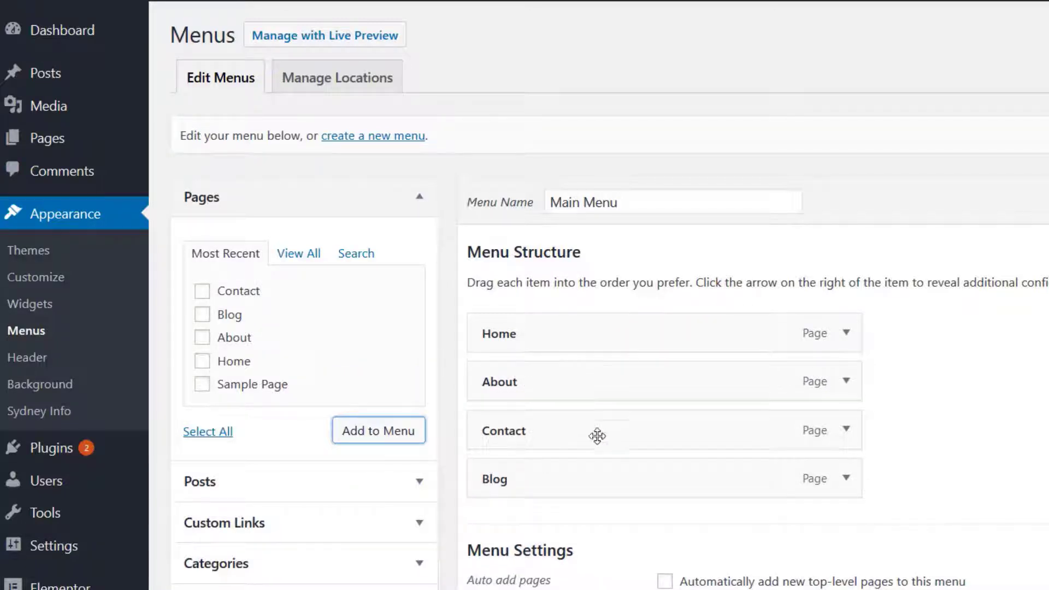
{"action": "left_click_drag", "start_coordinate": [585, 476], "coordinate": [583, 429]}
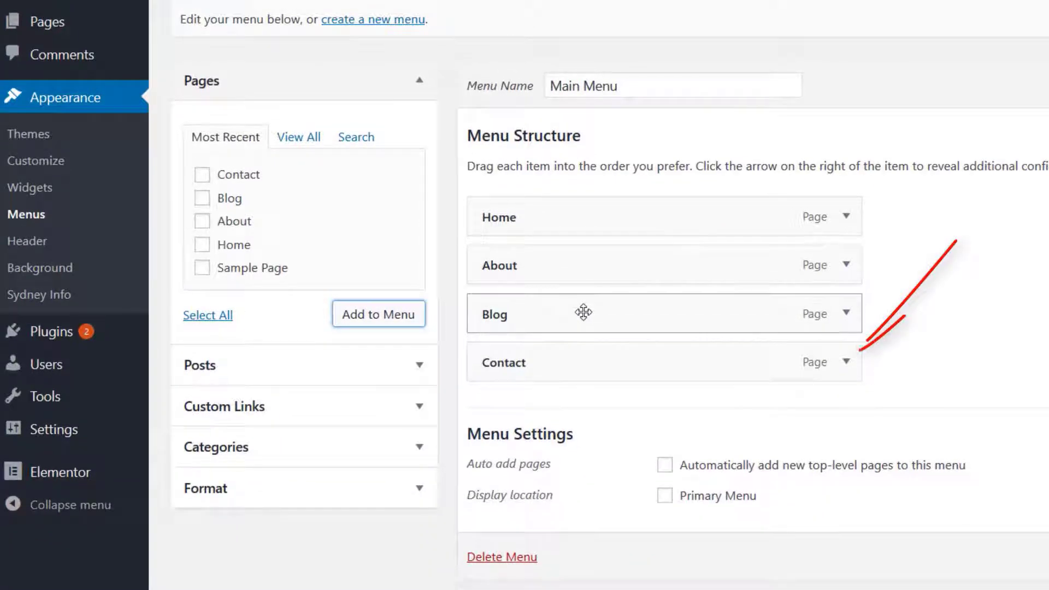
{"action": "left_click", "coordinate": [846, 363]}
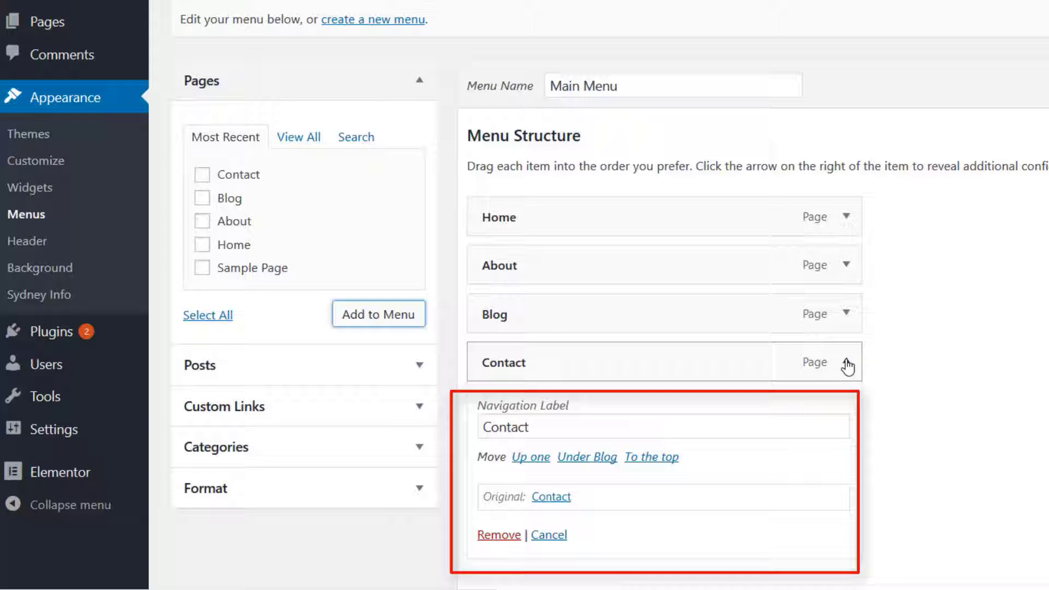
{"action": "left_click", "coordinate": [847, 364]}
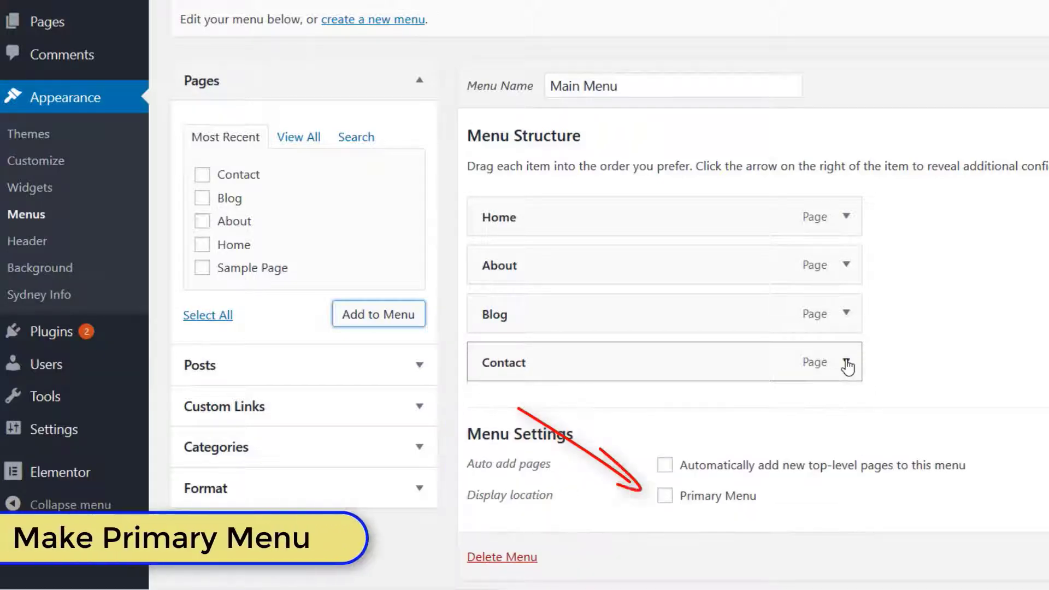
Save the menu with Primary Menu as its display location, and check its Home link on the live site
{"action": "left_click", "coordinate": [669, 499]}
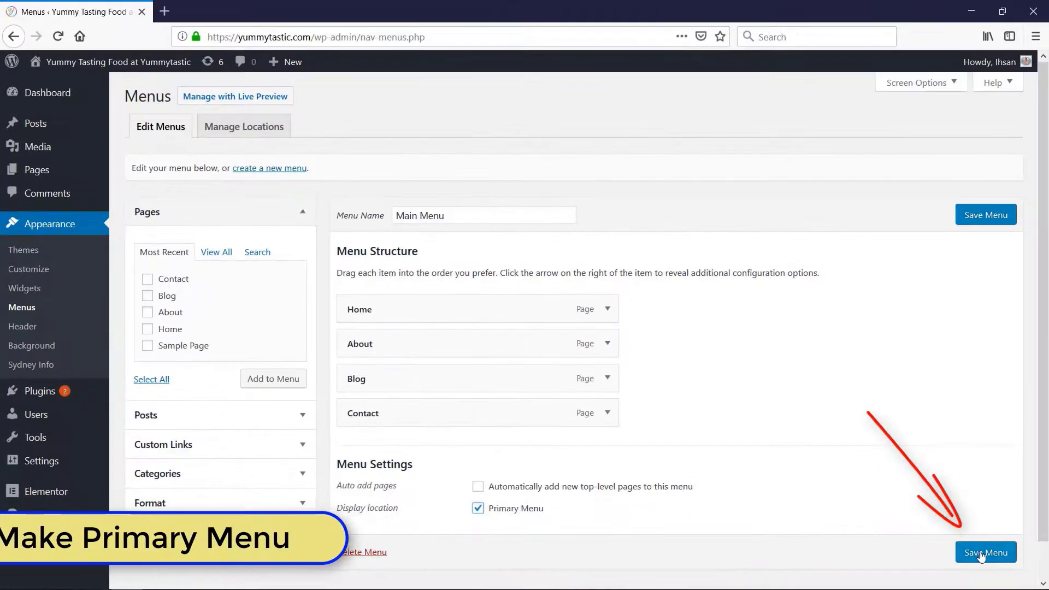
{"action": "left_click", "coordinate": [980, 553]}
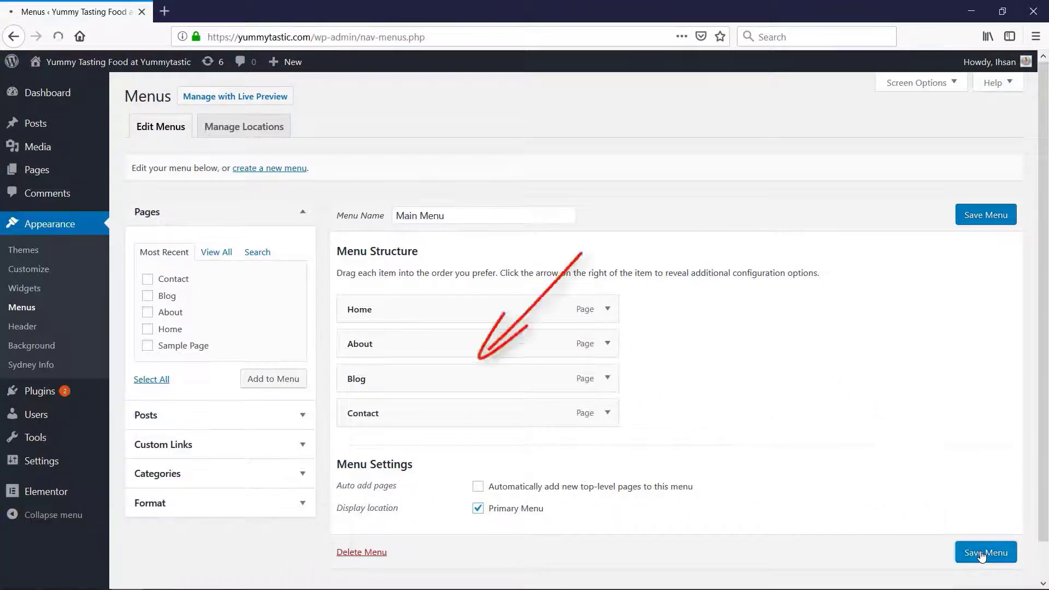
{"action": "left_click", "coordinate": [48, 85]}
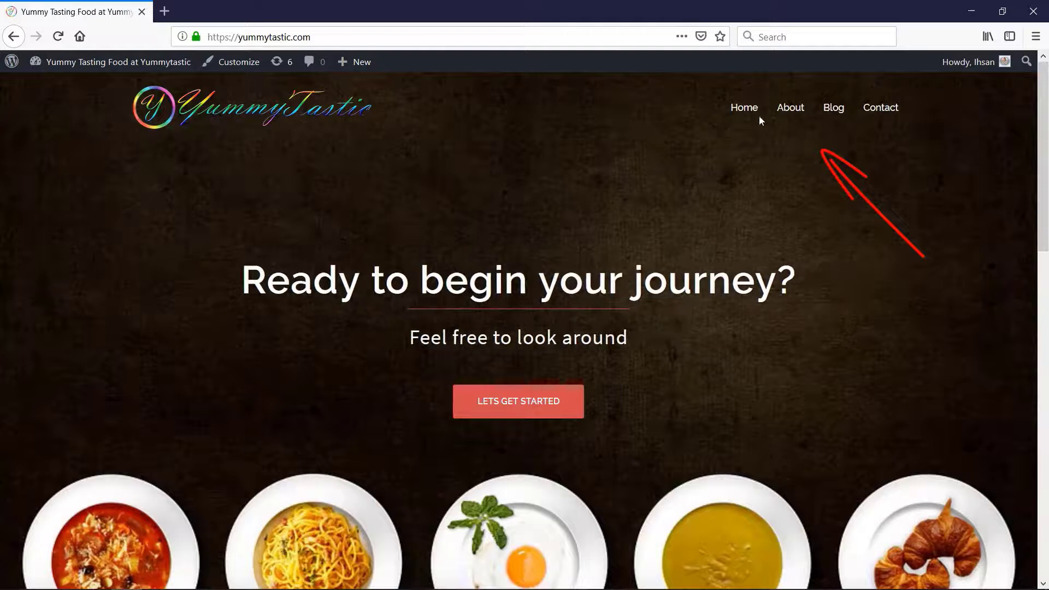
{"action": "left_click", "coordinate": [752, 112]}
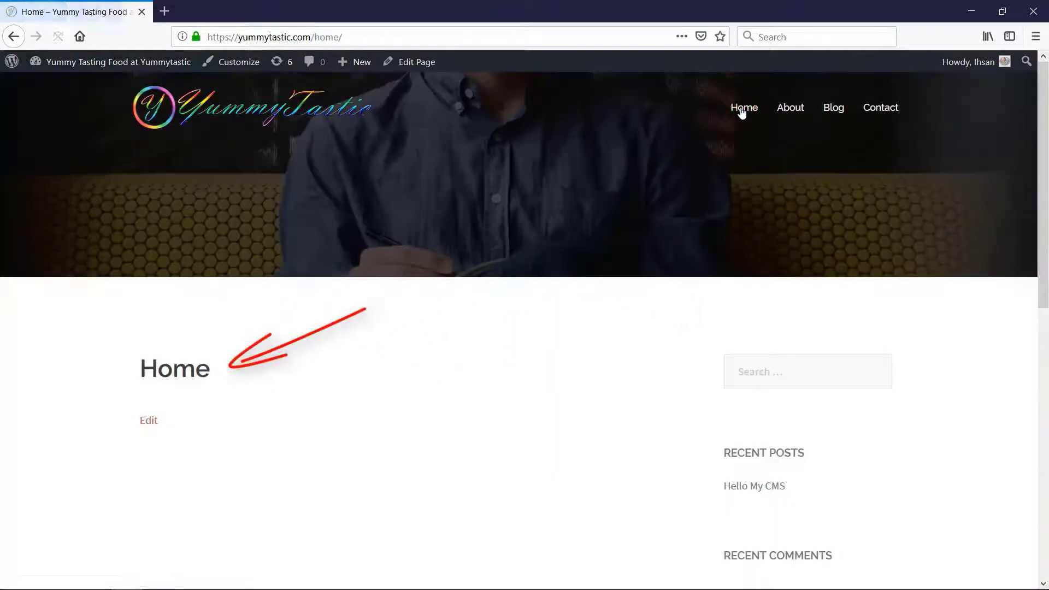
In the Reading settings, set a static page with Home as the homepage and Blog as the posts page, and save
{"action": "mouse_move", "coordinate": [77, 64]}
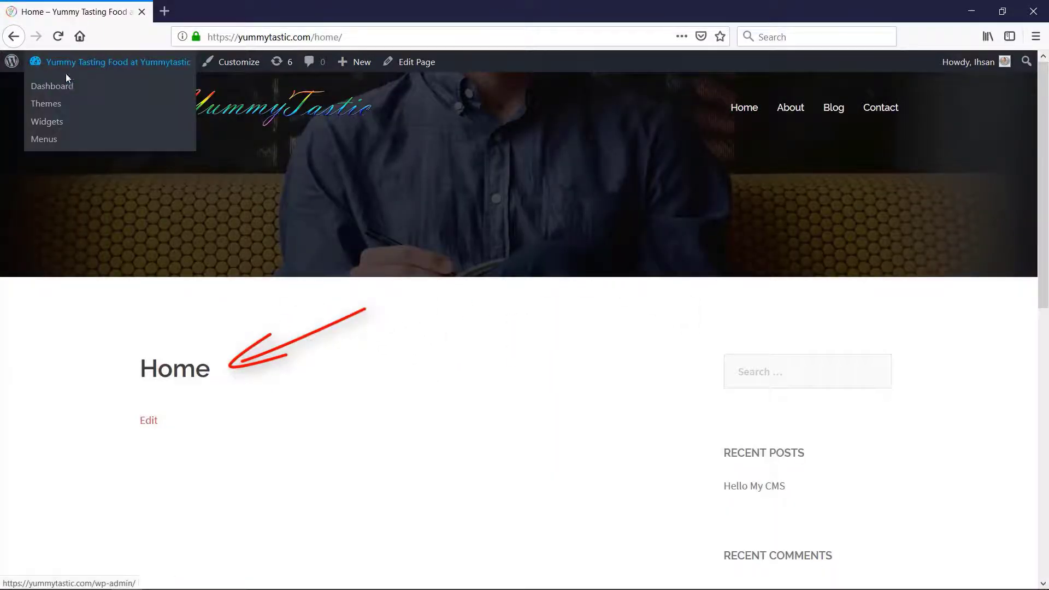
{"action": "left_click", "coordinate": [62, 87]}
{"action": "mouse_move", "coordinate": [49, 365]}
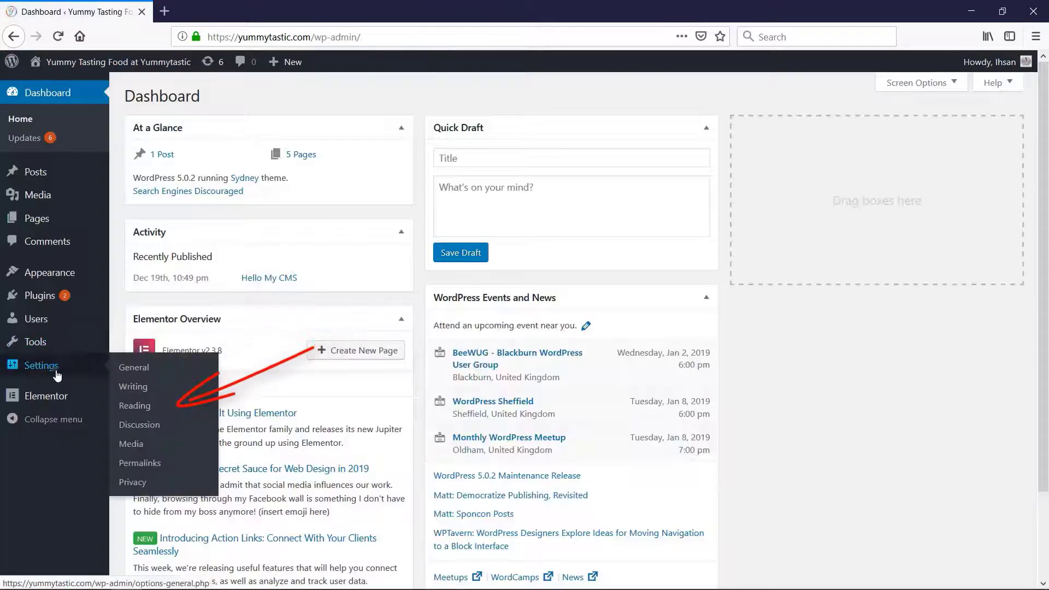
{"action": "left_click", "coordinate": [149, 411]}
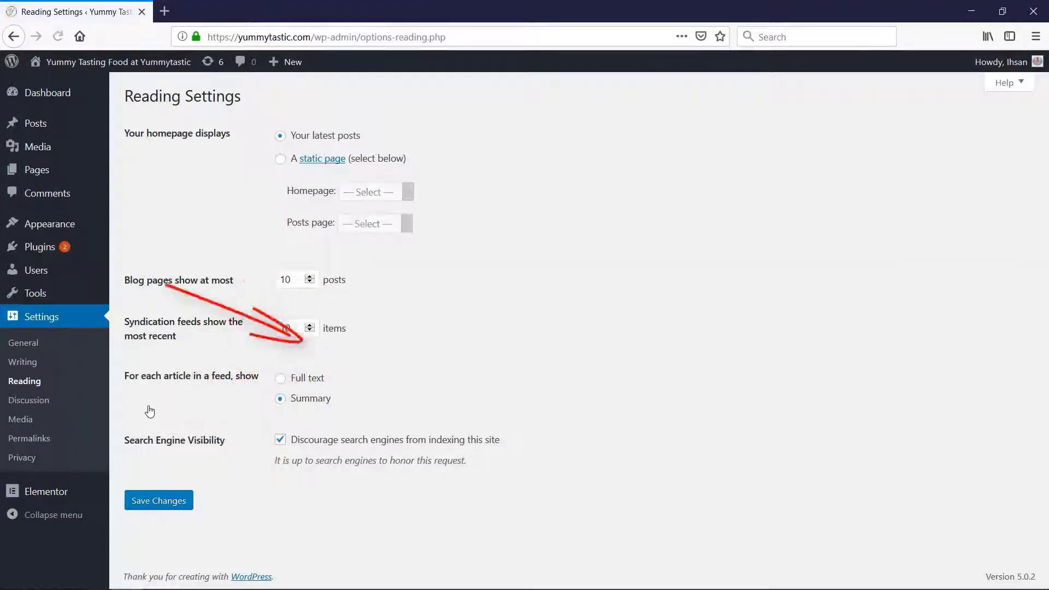
{"action": "left_click", "coordinate": [281, 160]}
{"action": "left_click", "coordinate": [408, 194]}
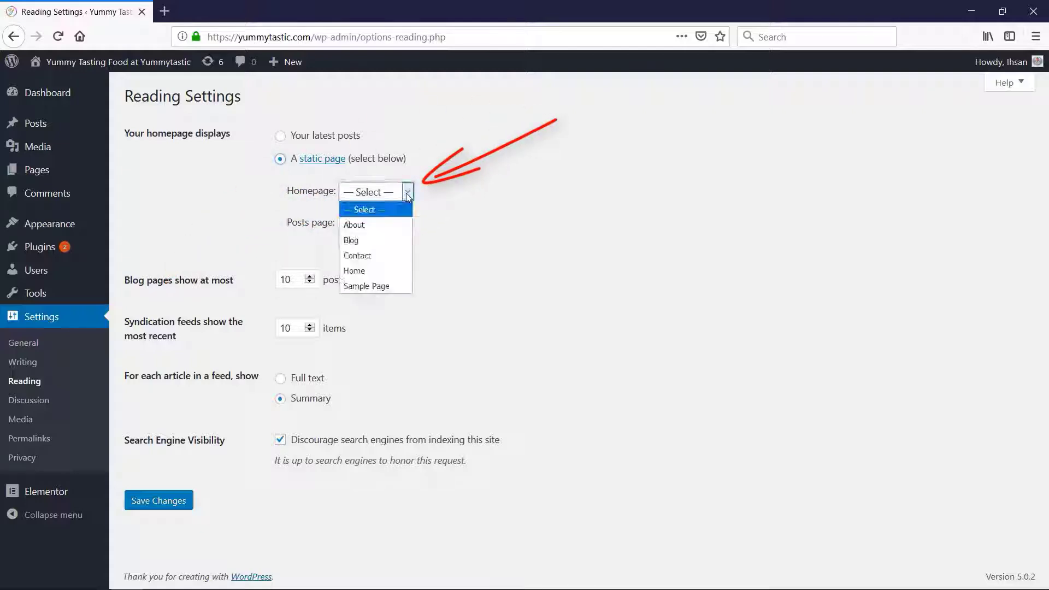
{"action": "left_click", "coordinate": [368, 273]}
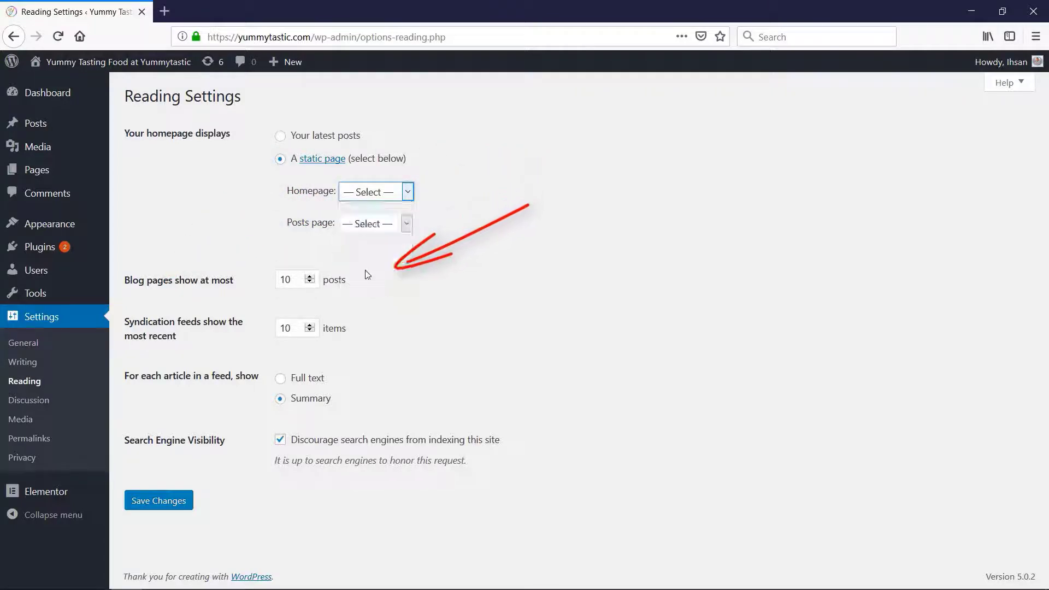
{"action": "left_click", "coordinate": [408, 224]}
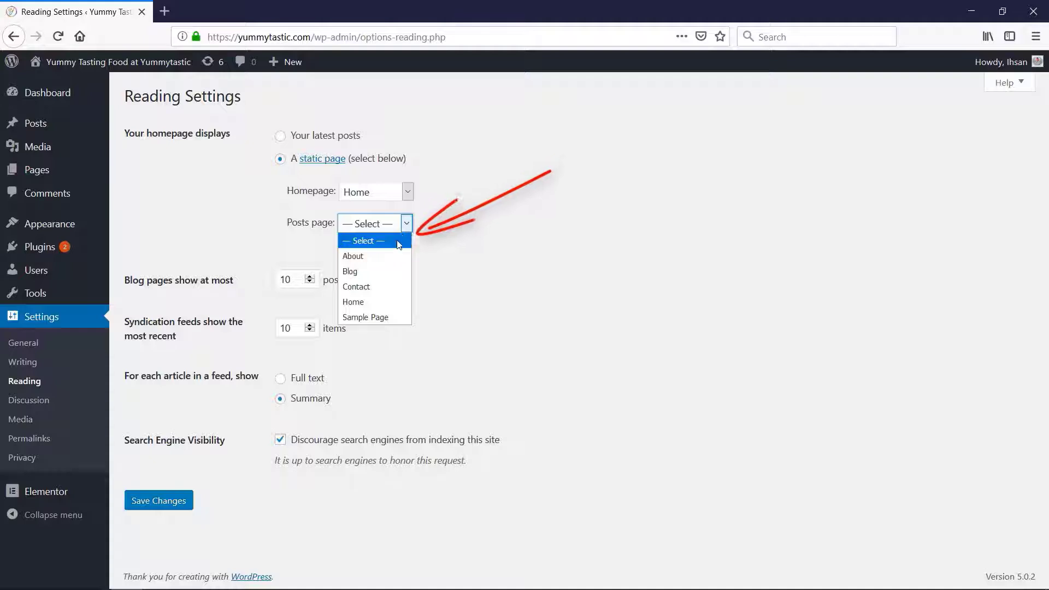
{"action": "left_click", "coordinate": [377, 272]}
{"action": "left_click", "coordinate": [147, 503]}
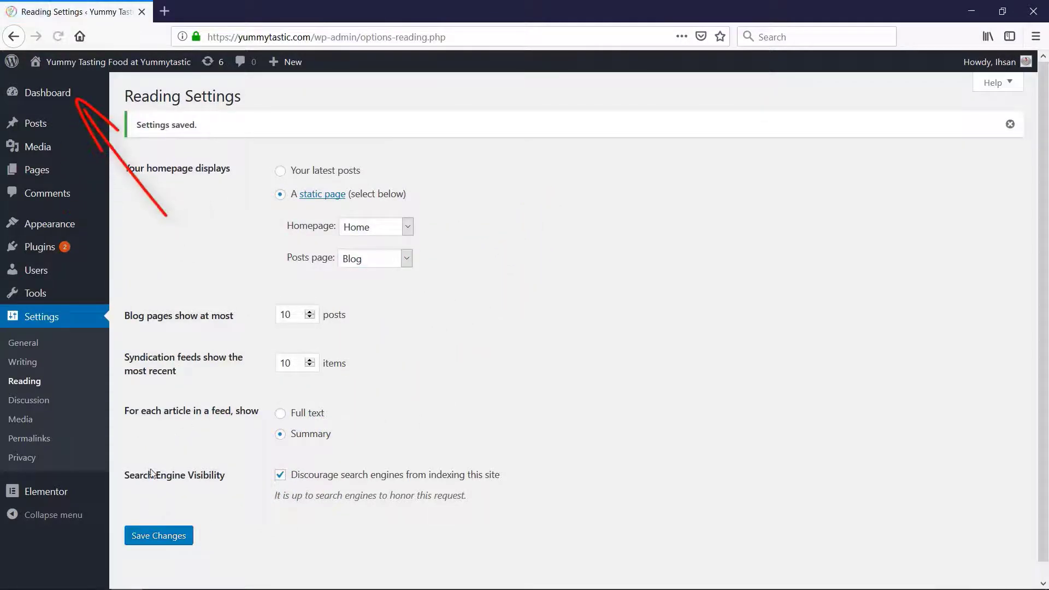
Visit the live site and check the homepage and the About, Contact and Blog links in the navigation menu
{"action": "mouse_move", "coordinate": [68, 64]}
{"action": "left_click", "coordinate": [63, 86]}
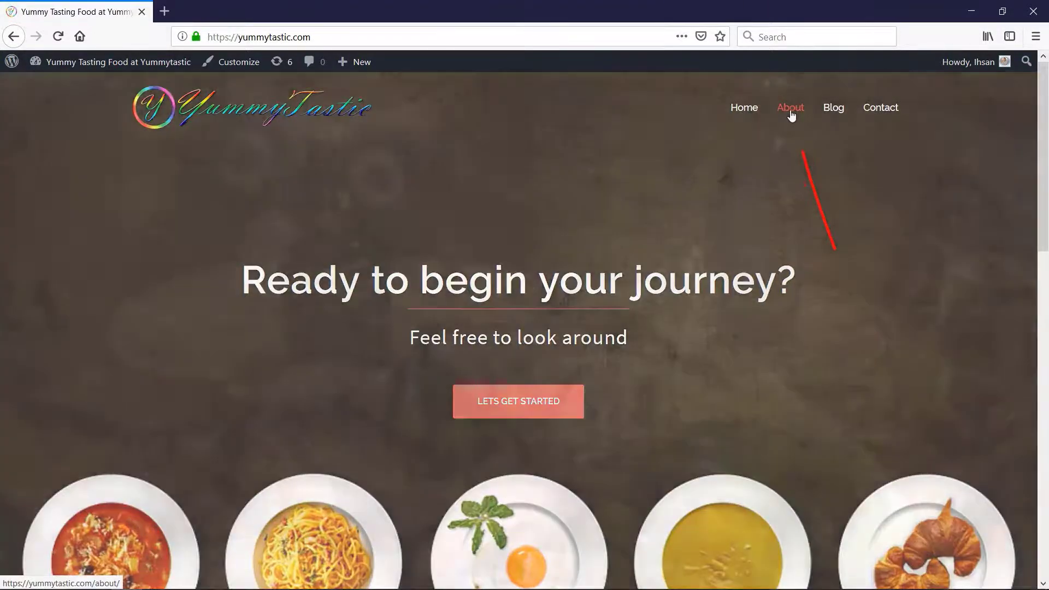
{"action": "left_click", "coordinate": [791, 109]}
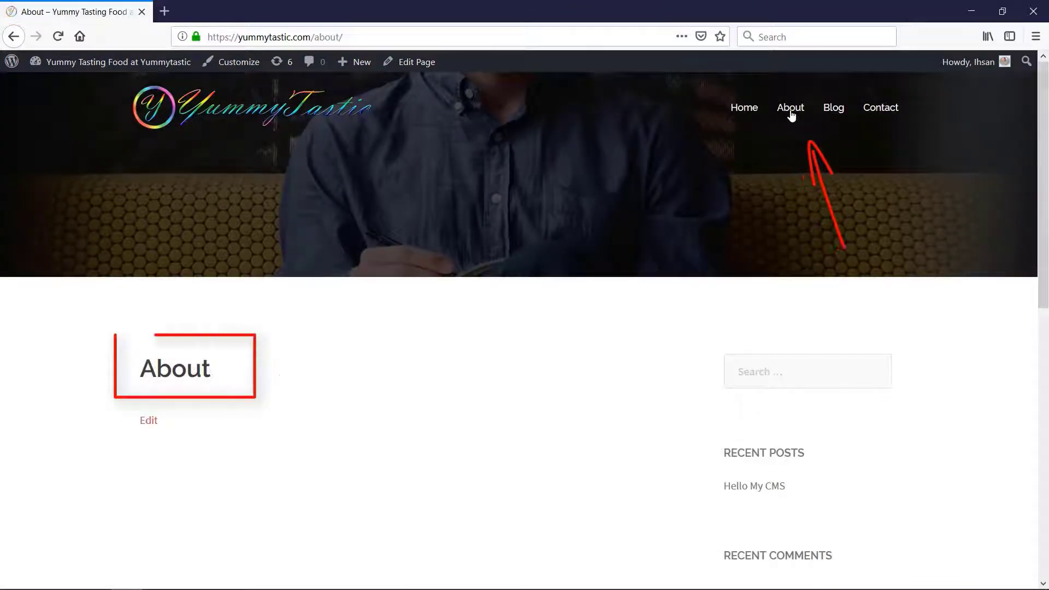
{"action": "left_click", "coordinate": [886, 112]}
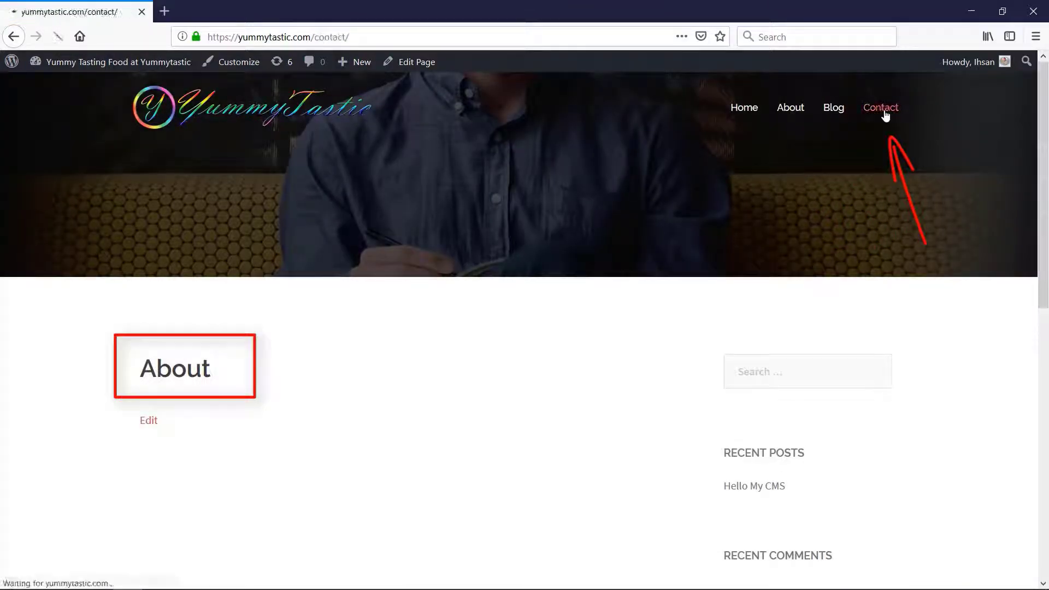
{"action": "left_click", "coordinate": [834, 109]}
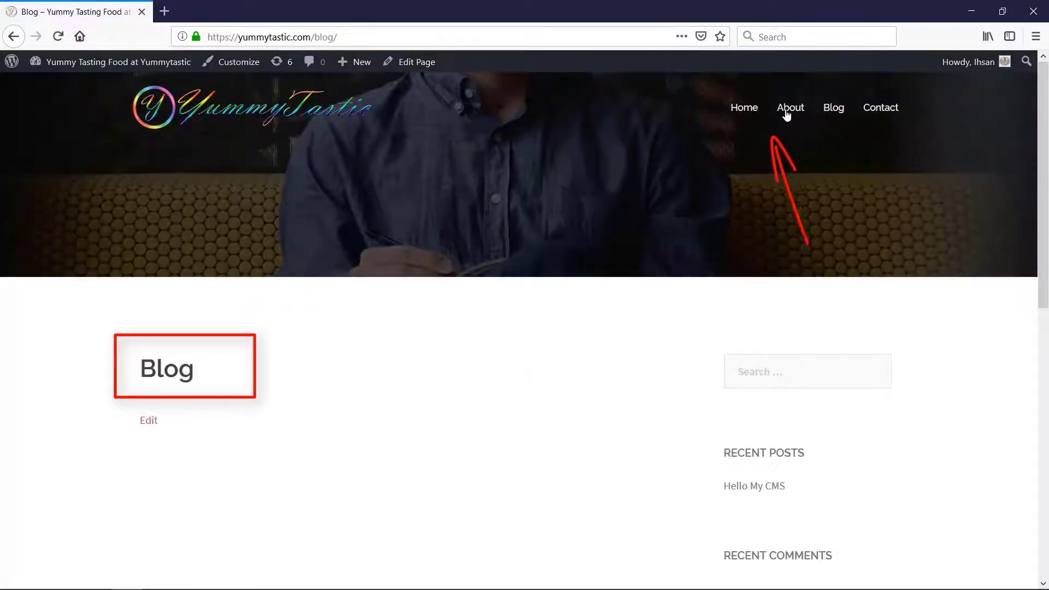
Delete the Hello Dolly plugin from the installed plugins and confirm its removal
{"action": "left_click", "coordinate": [744, 109]}
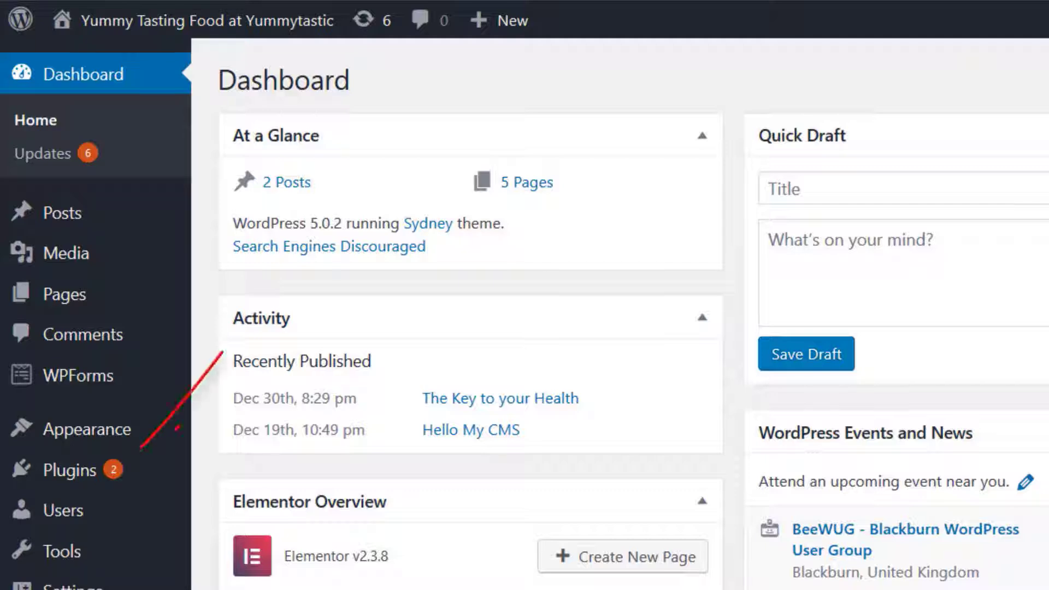
{"action": "mouse_move", "coordinate": [109, 470]}
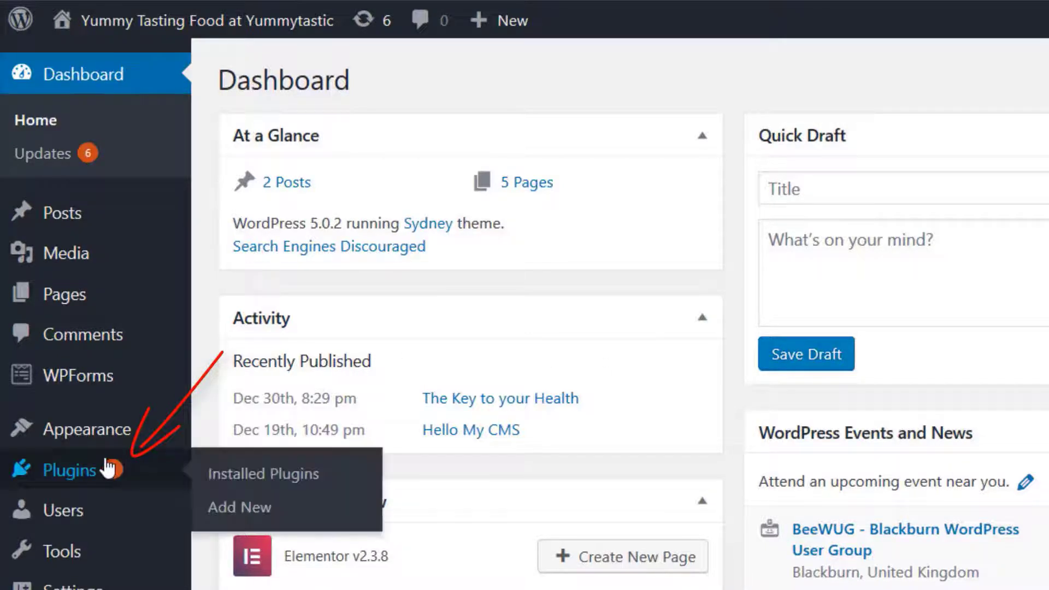
{"action": "left_click", "coordinate": [253, 475]}
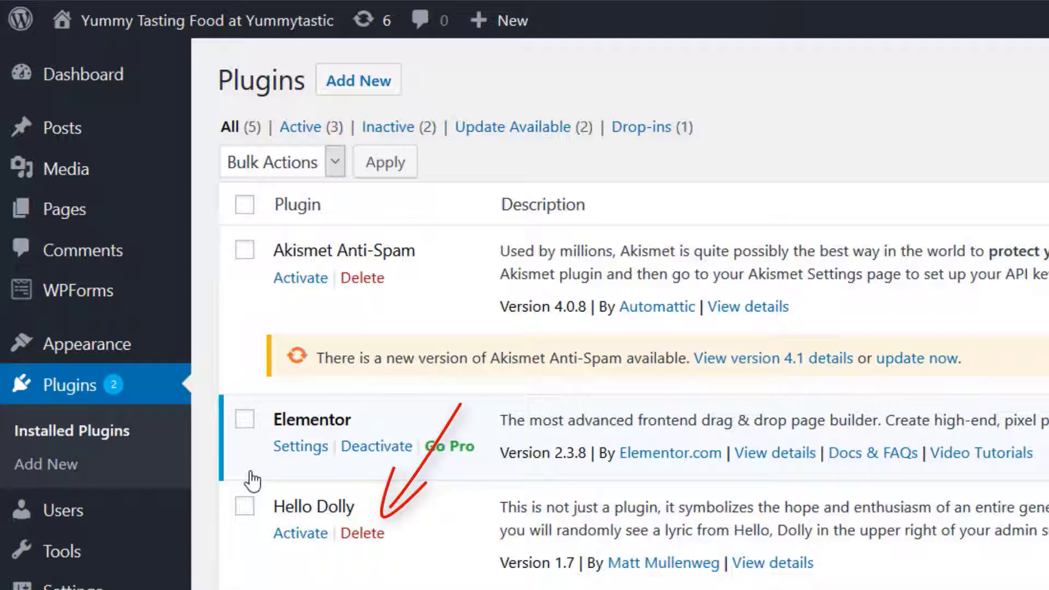
{"action": "left_click", "coordinate": [367, 535]}
{"action": "left_click", "coordinate": [926, 393]}
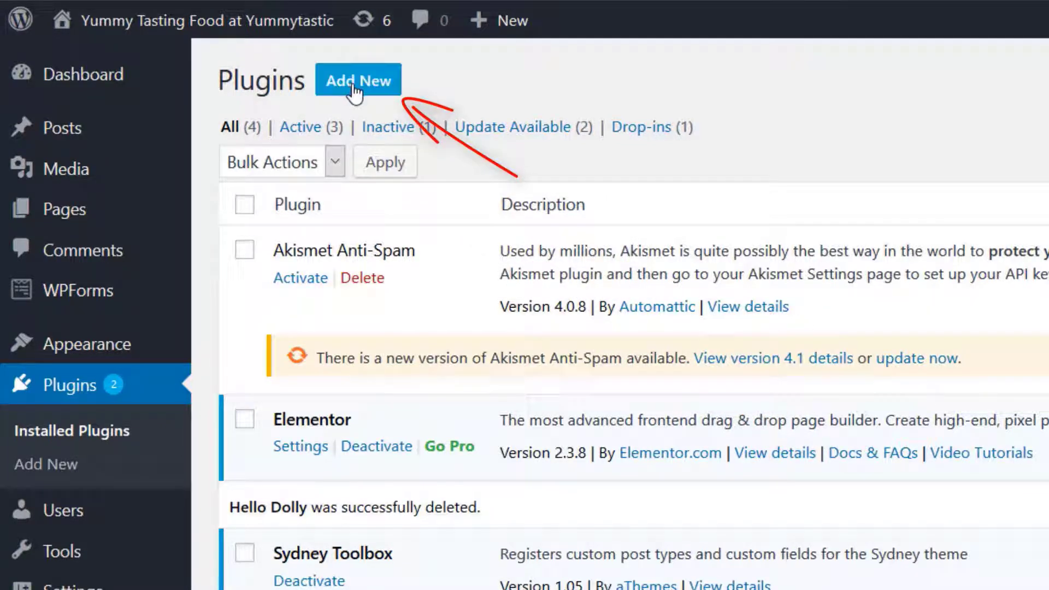
Install and activate the Contact Form 7 plugin from the popular plugins
{"action": "left_click", "coordinate": [353, 86]}
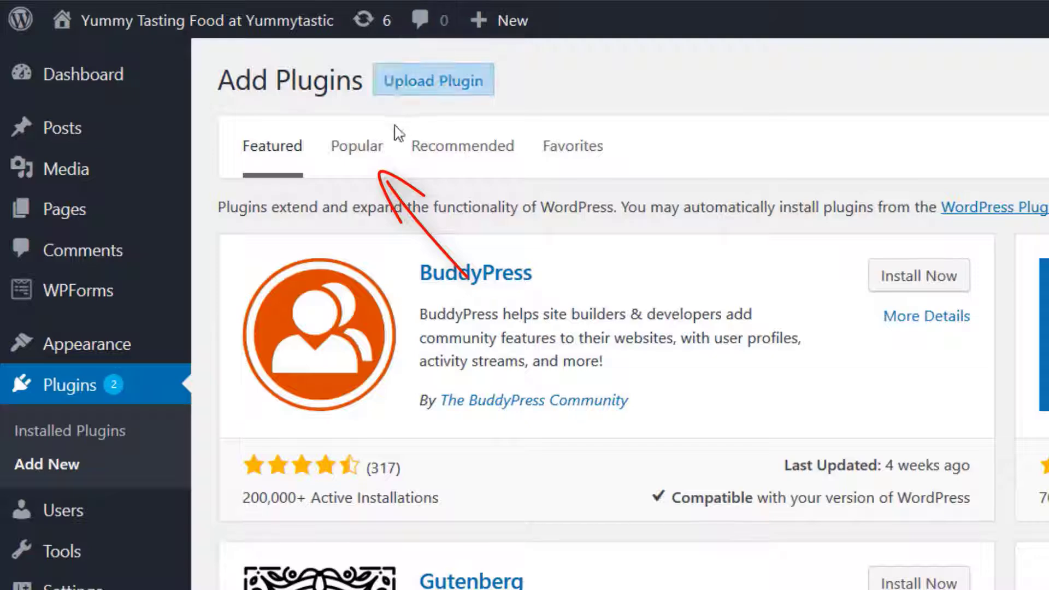
{"action": "left_click", "coordinate": [368, 155]}
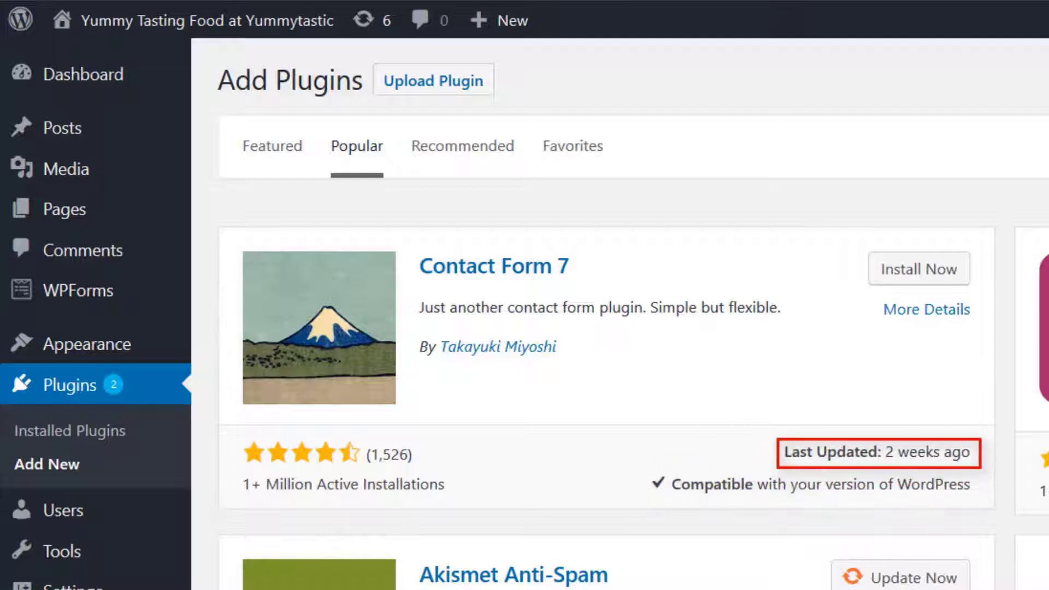
{"action": "left_click", "coordinate": [920, 271]}
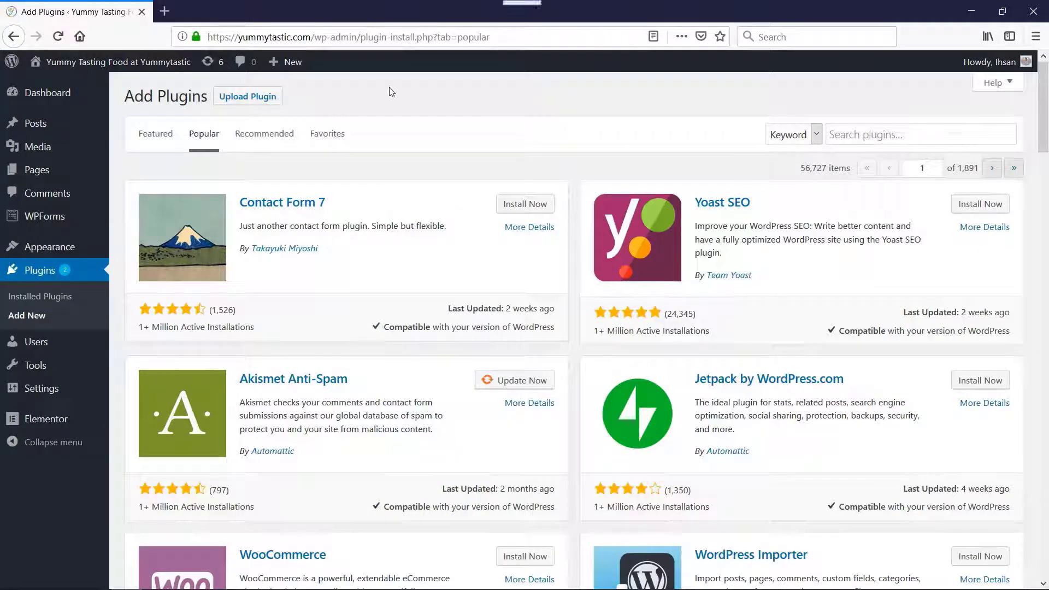
Open the live site in a new browser tab and view its Contact page
{"action": "mouse_move", "coordinate": [77, 62]}
{"action": "middle_click", "coordinate": [55, 87]}
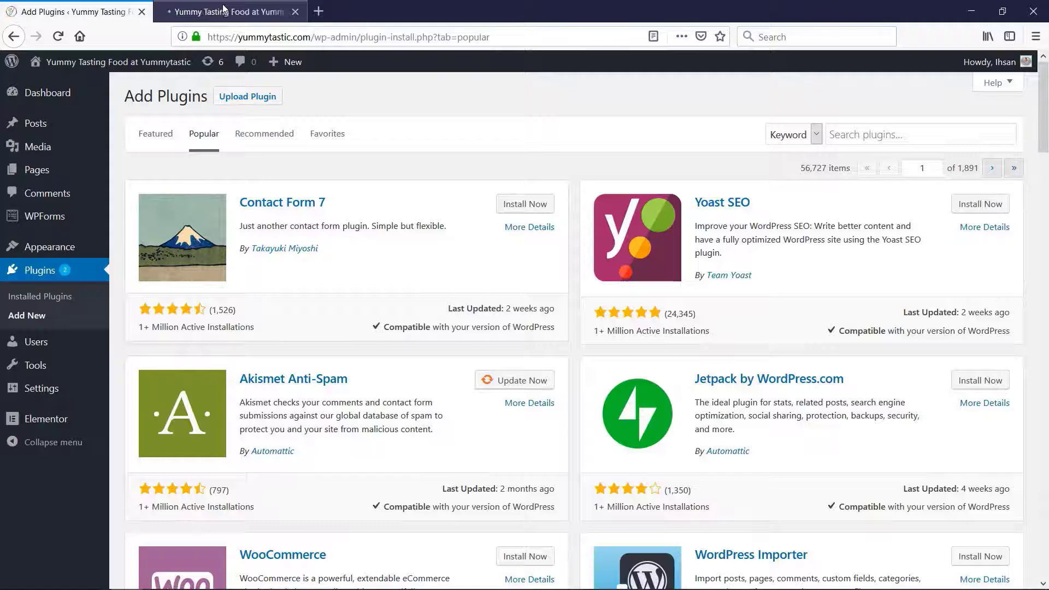
{"action": "left_click", "coordinate": [224, 9]}
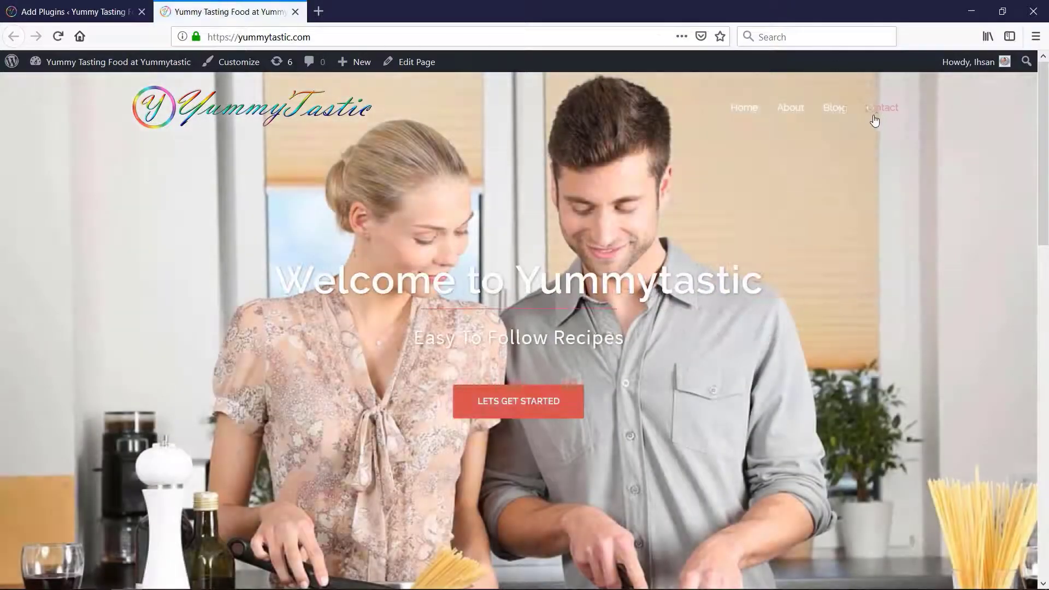
{"action": "left_click", "coordinate": [877, 113]}
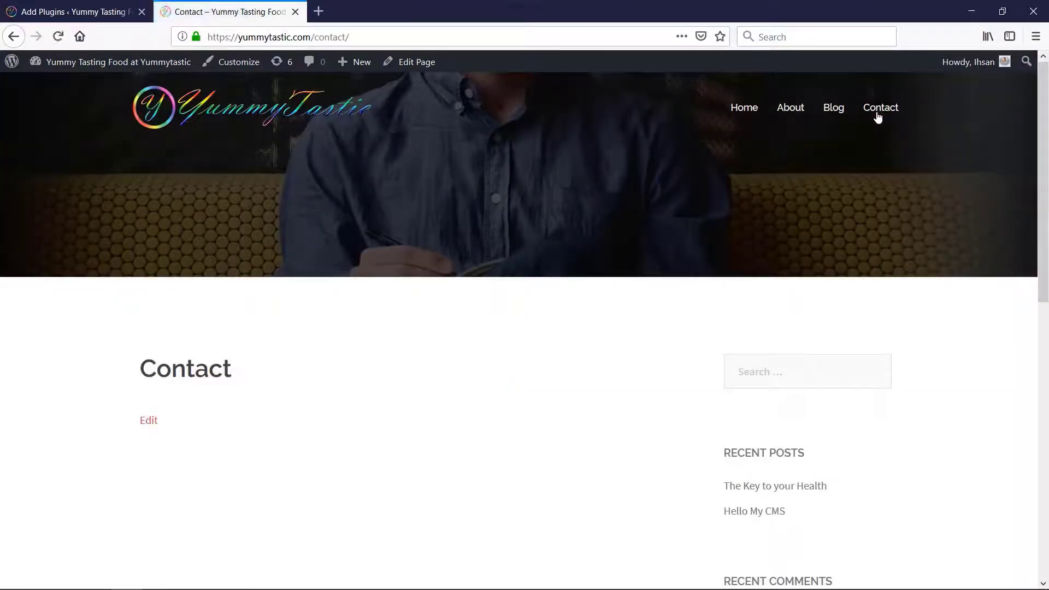
Open the Contact page for editing and add the paragraph "Please fill in the form Below."
{"action": "mouse_move", "coordinate": [88, 75]}
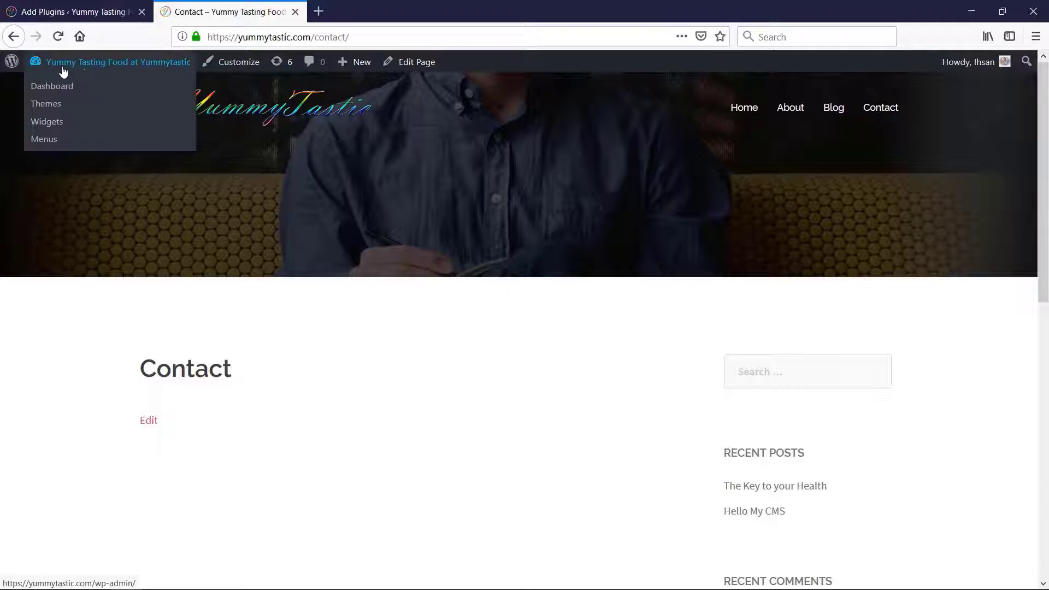
{"action": "left_click", "coordinate": [61, 74]}
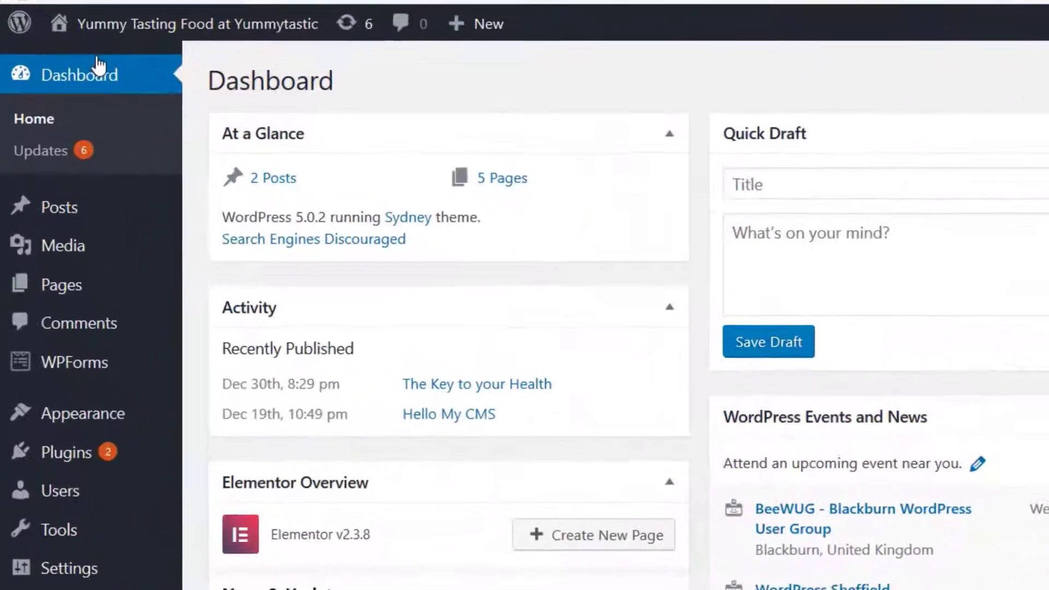
{"action": "mouse_move", "coordinate": [62, 231]}
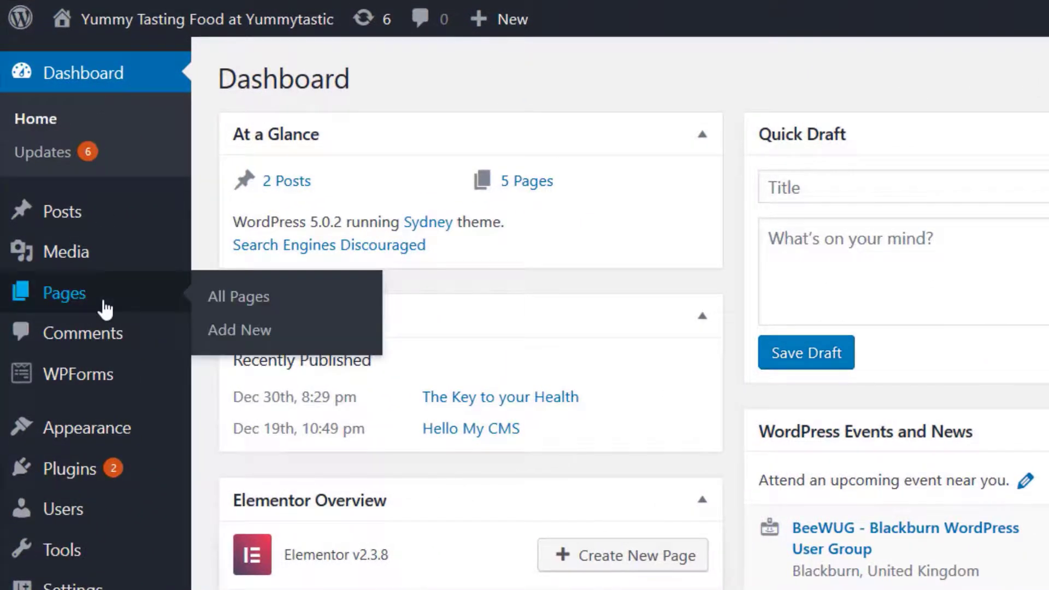
{"action": "left_click", "coordinate": [218, 299]}
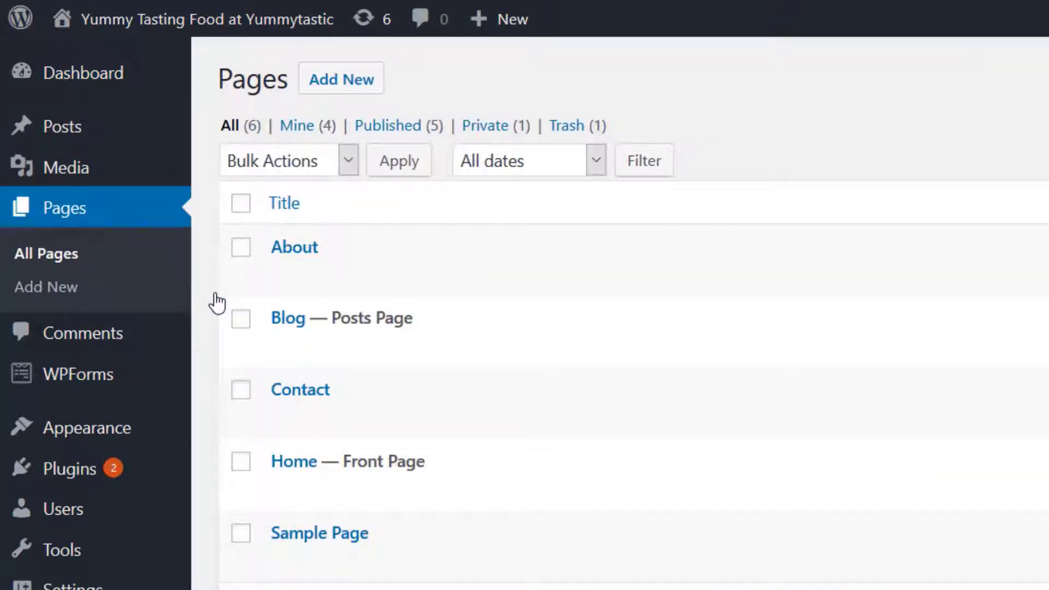
{"action": "mouse_move", "coordinate": [300, 399]}
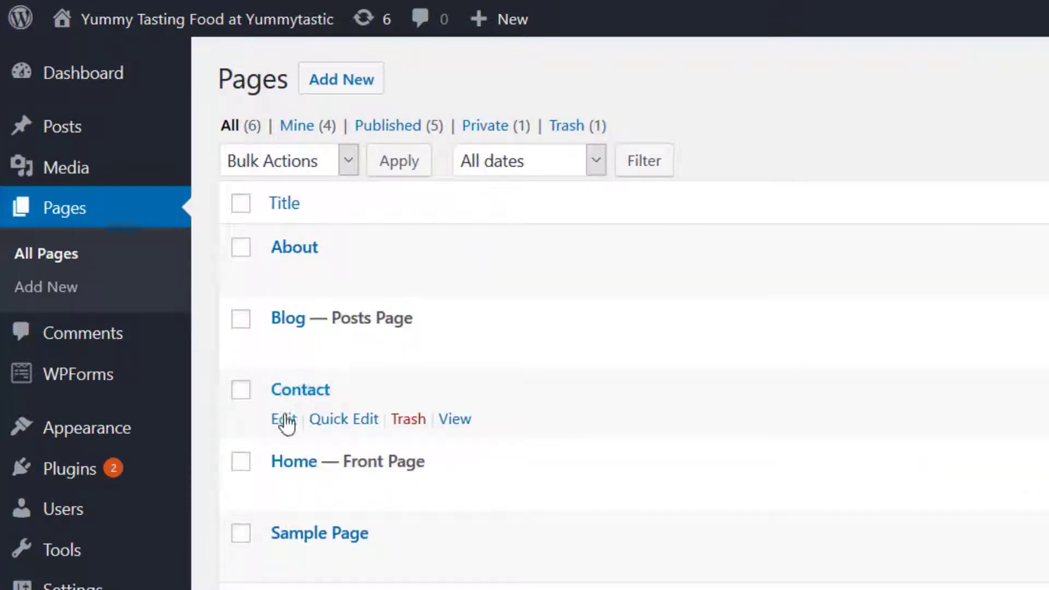
{"action": "left_click", "coordinate": [284, 419]}
{"action": "left_click", "coordinate": [497, 317]}
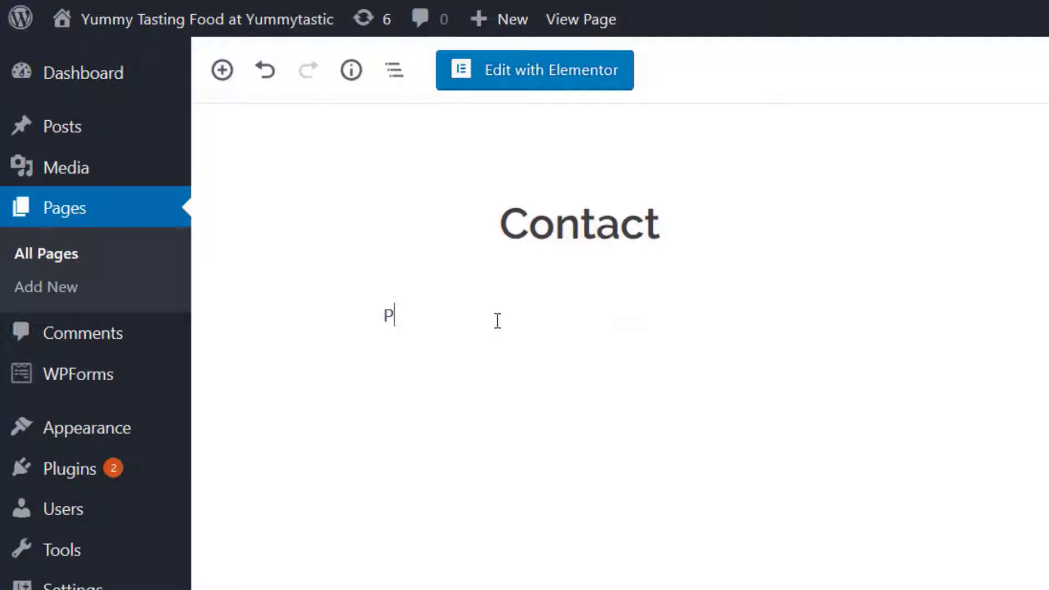
{"action": "type", "text": "Please fill in the form below."}
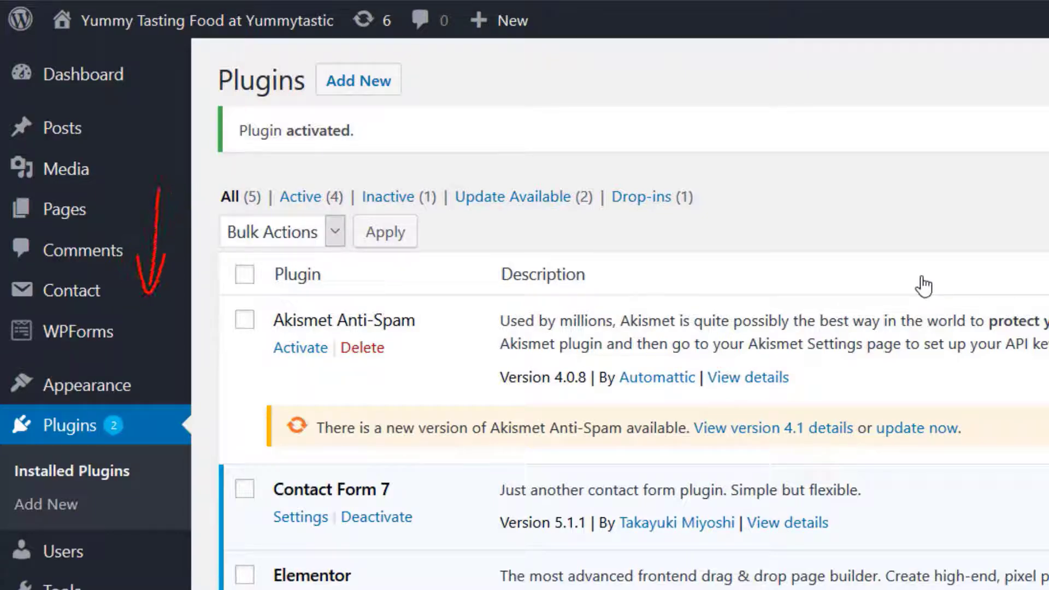
Copy the shortcode of Contact form 1 from the list of contact forms
{"action": "mouse_move", "coordinate": [89, 307]}
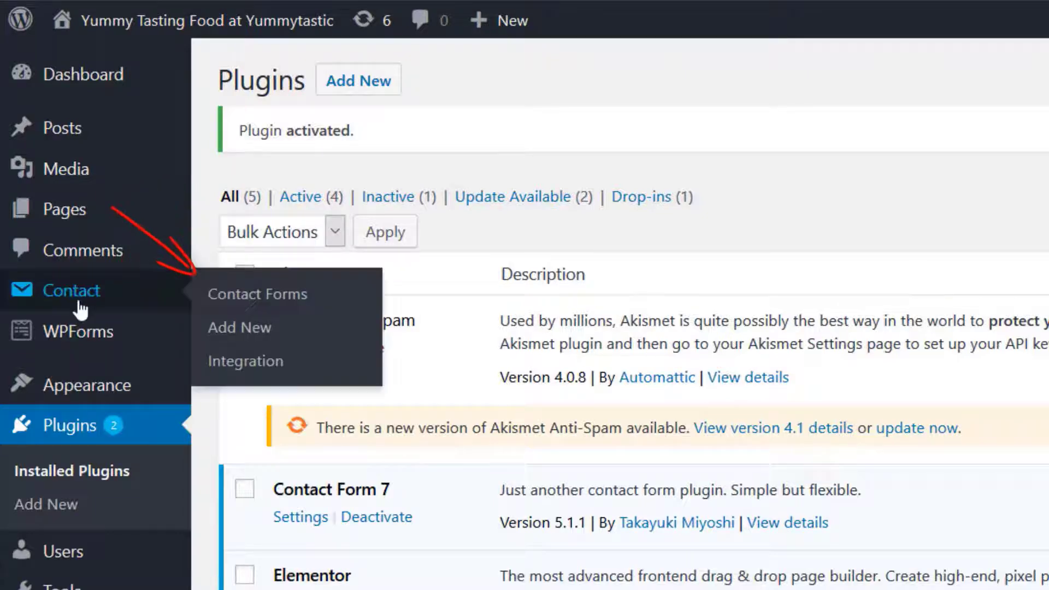
{"action": "left_click", "coordinate": [260, 295]}
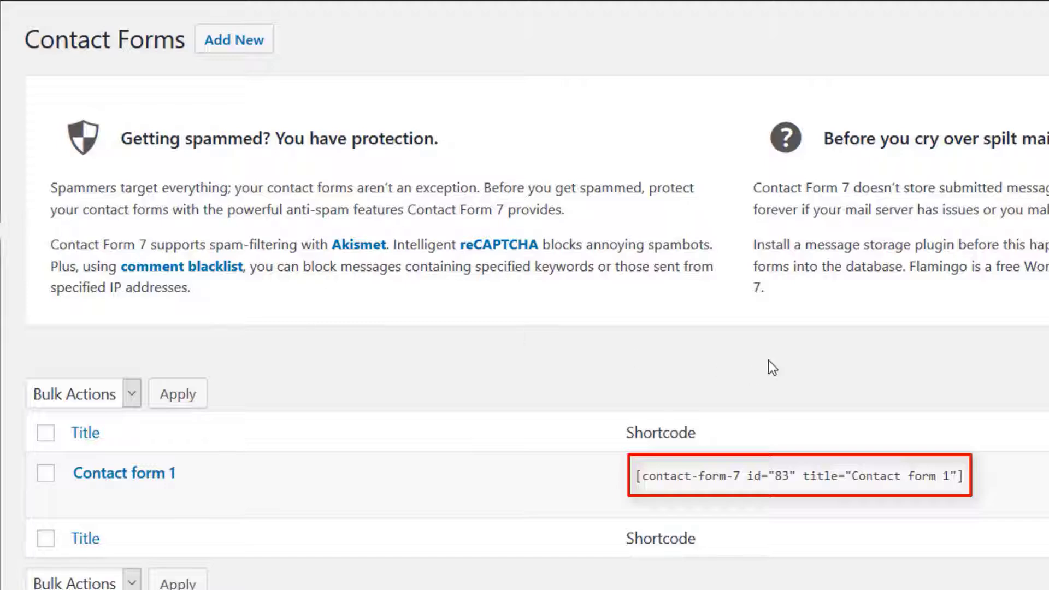
{"action": "left_click", "coordinate": [987, 474]}
{"action": "key", "text": "ctrl+c"}
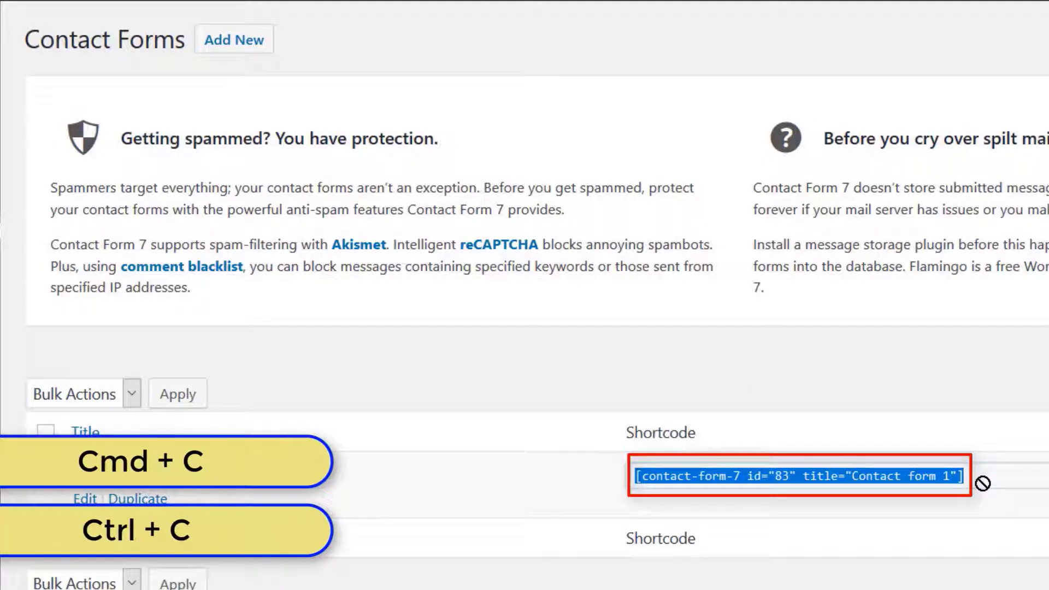
{"action": "left_click_drag", "start_coordinate": [983, 484], "coordinate": [356, 365]}
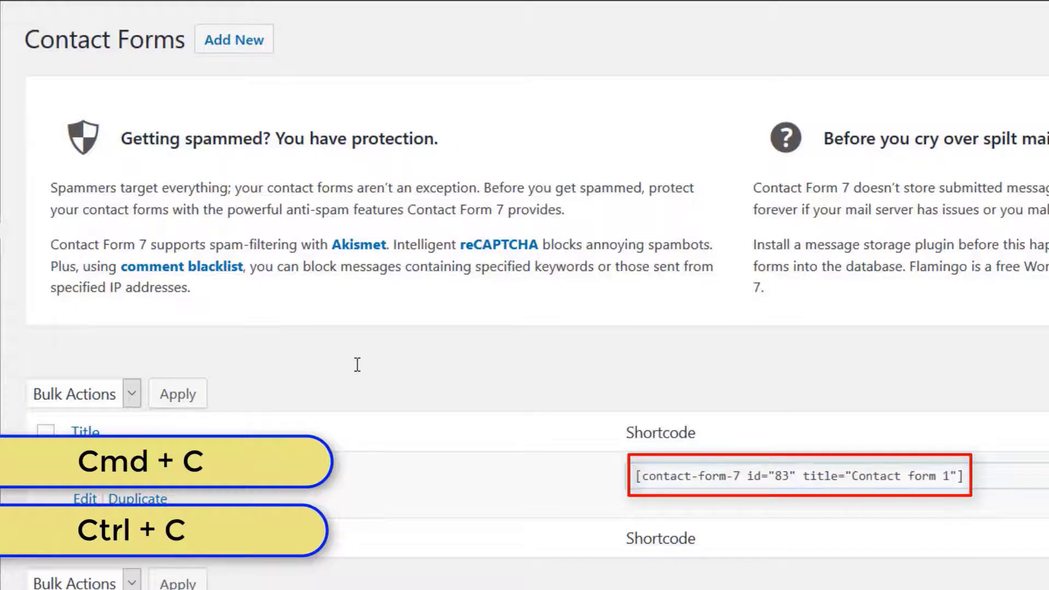
Paste the Contact form 1 shortcode below the paragraph on the Contact page and update the page
{"action": "mouse_move", "coordinate": [25, 169]}
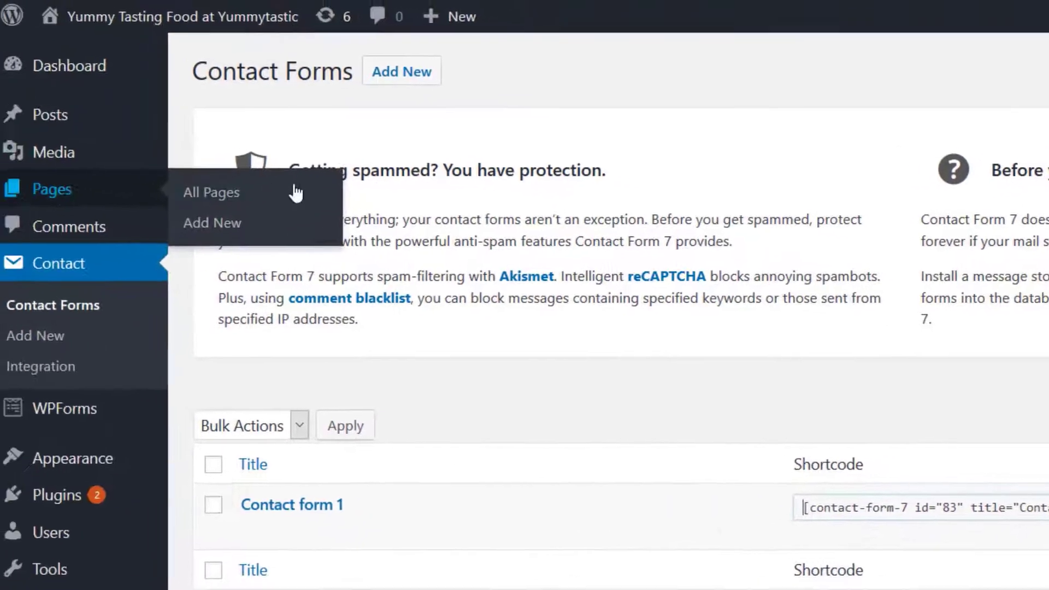
{"action": "left_click", "coordinate": [235, 194]}
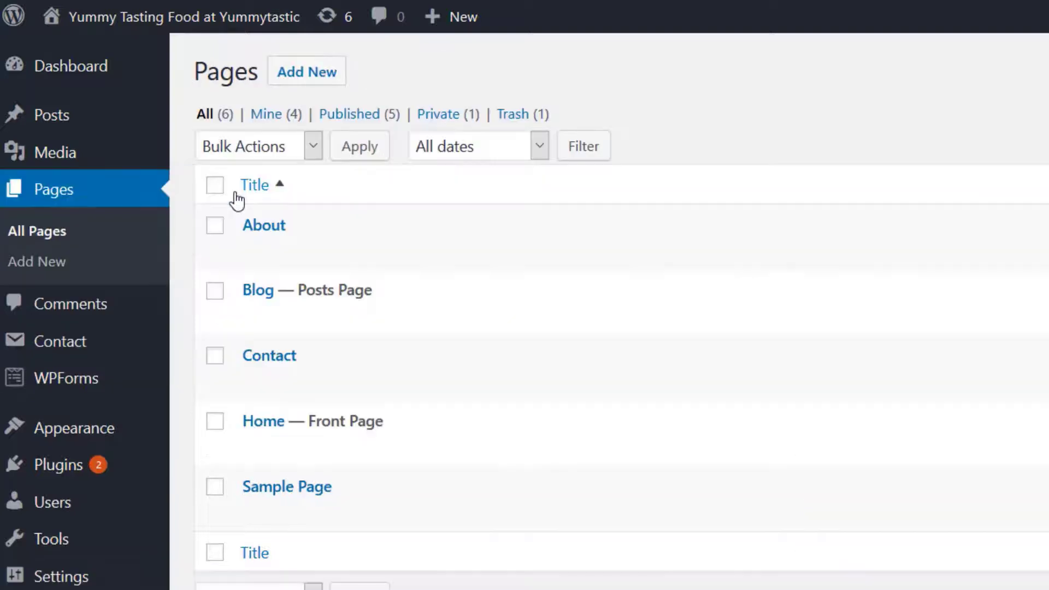
{"action": "left_click", "coordinate": [254, 383]}
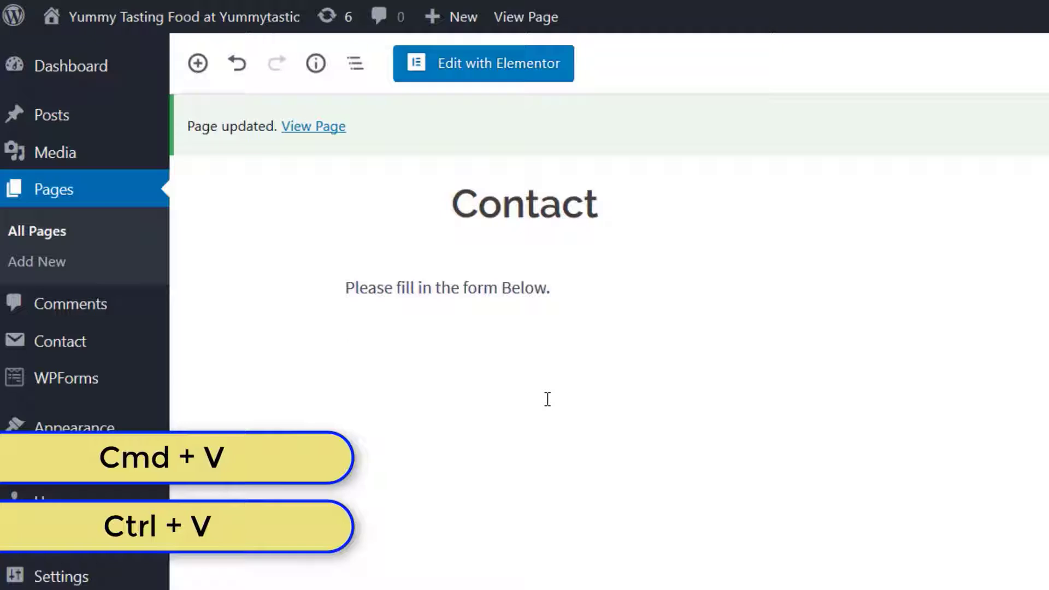
{"action": "key", "text": "ctrl+v"}
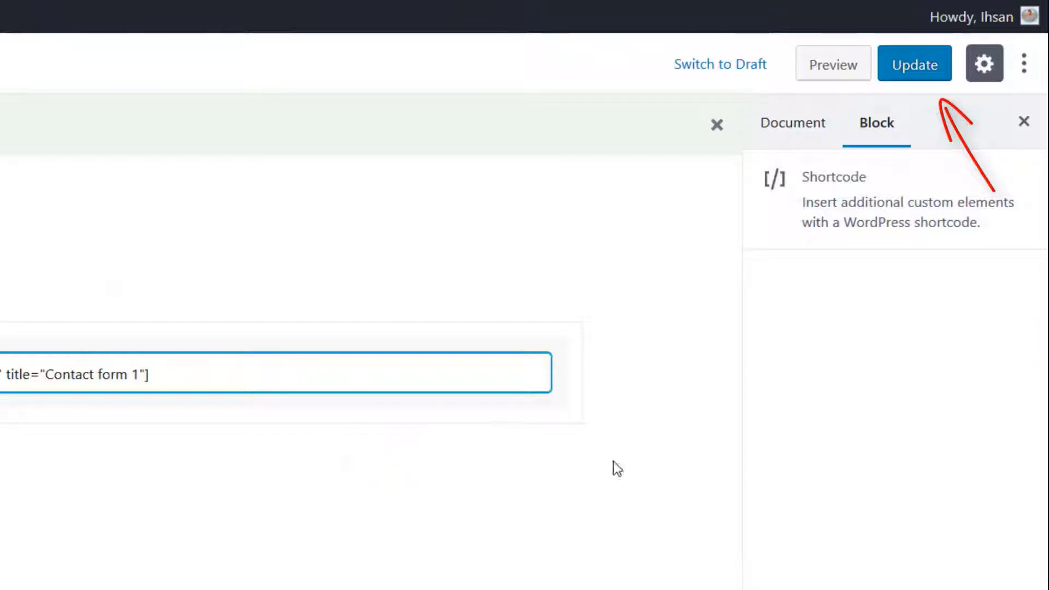
{"action": "left_click", "coordinate": [908, 69]}
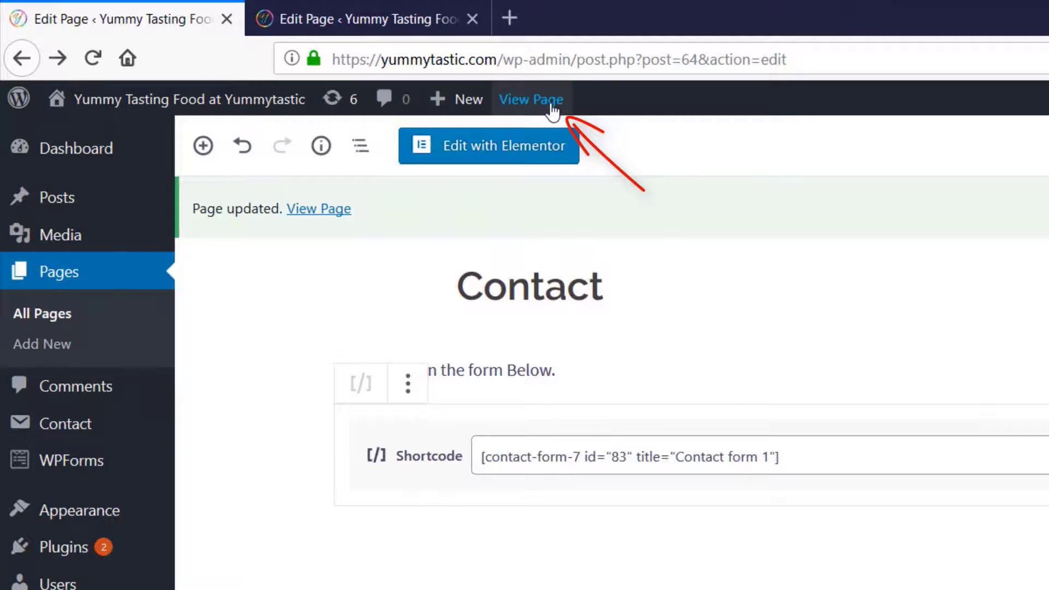
Check the contact form on the live Contact page and review the admin email address in the General settings
{"action": "left_click", "coordinate": [485, 93]}
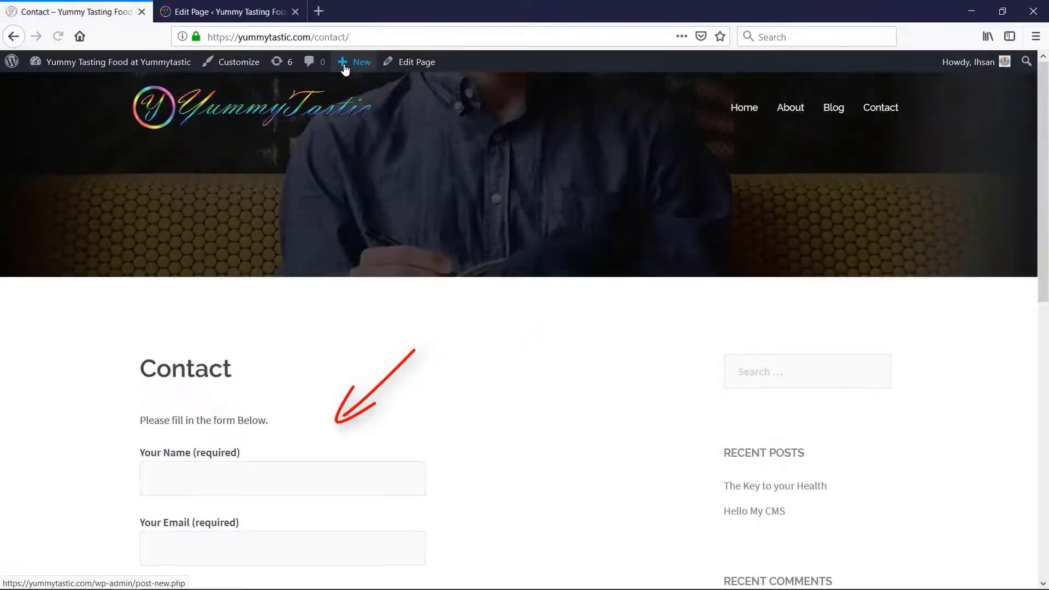
{"action": "mouse_move", "coordinate": [1047, 279]}
{"action": "left_mouse_down"}
{"action": "mouse_move", "coordinate": [1047, 391]}
{"action": "mouse_move", "coordinate": [1048, 377]}
{"action": "left_mouse_up"}
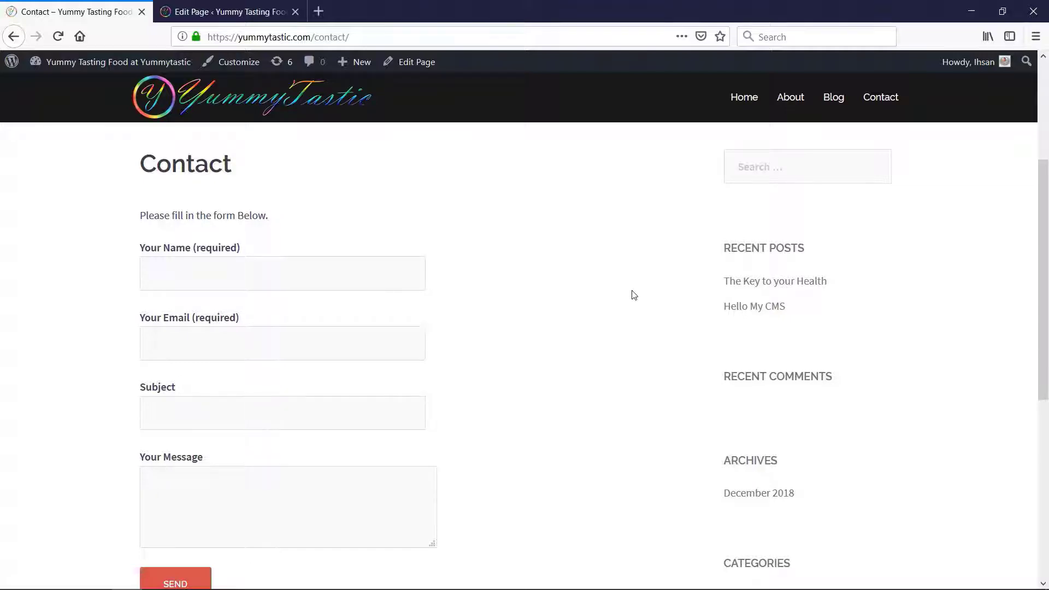
{"action": "left_click", "coordinate": [71, 62]}
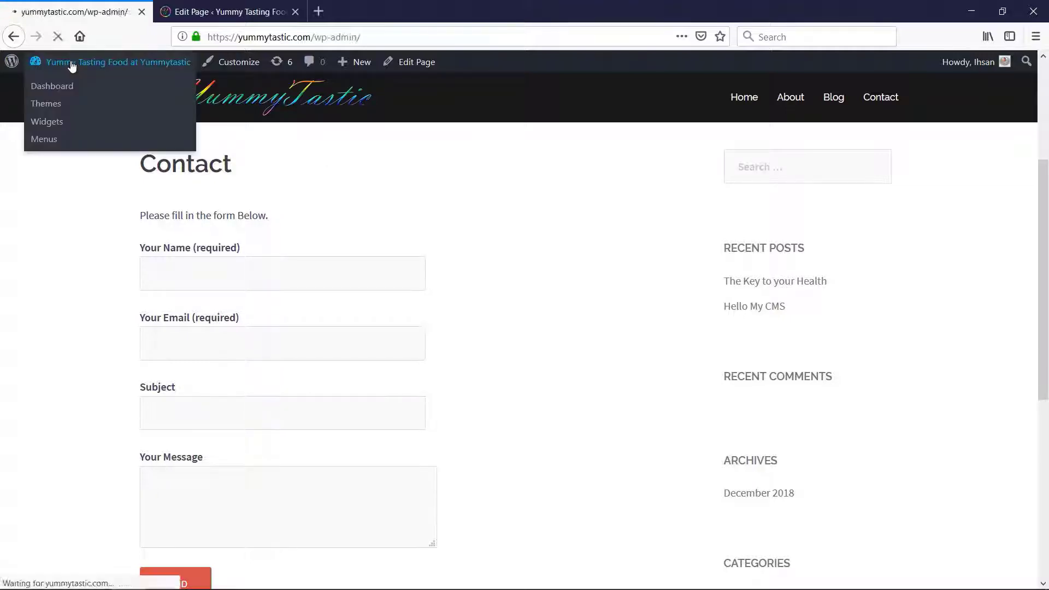
{"action": "mouse_move", "coordinate": [59, 425]}
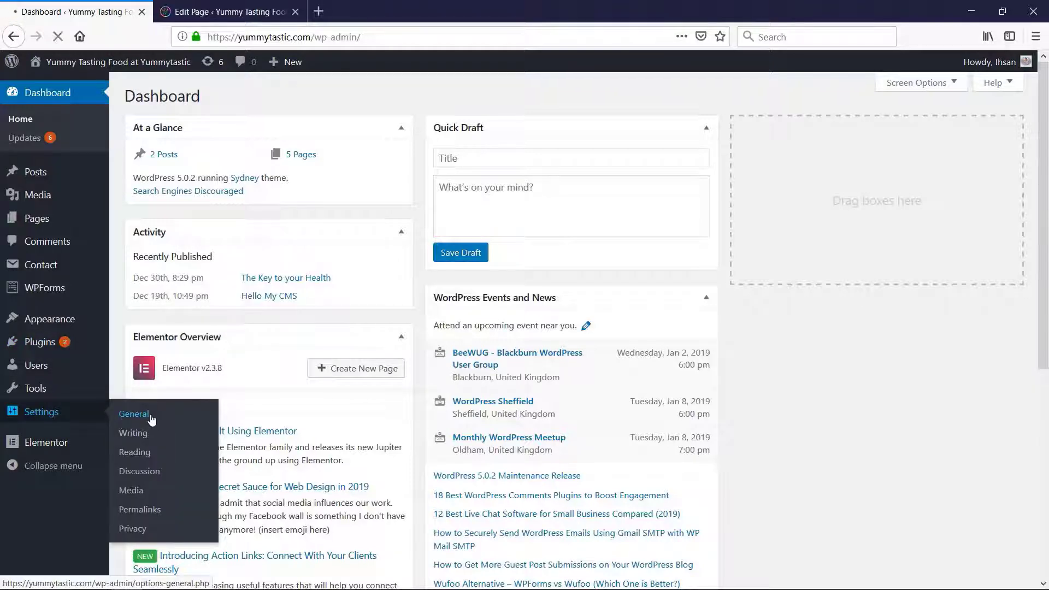
{"action": "left_click", "coordinate": [151, 418]}
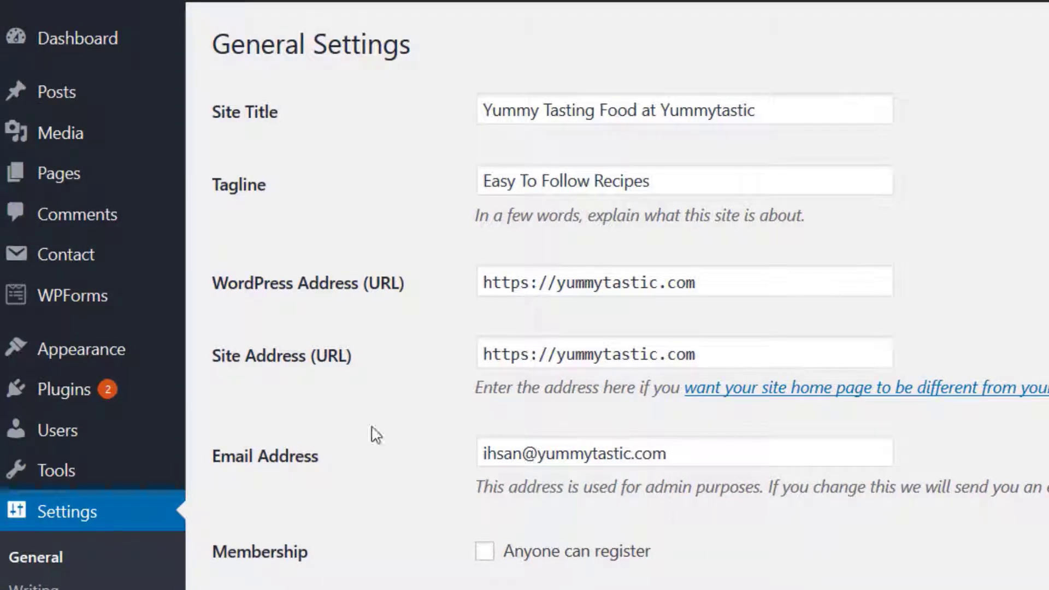
Review the Sidebar and Footer widget areas in the Widgets settings and examine the sidebar widgets on the live Contact page
{"action": "mouse_move", "coordinate": [104, 360]}
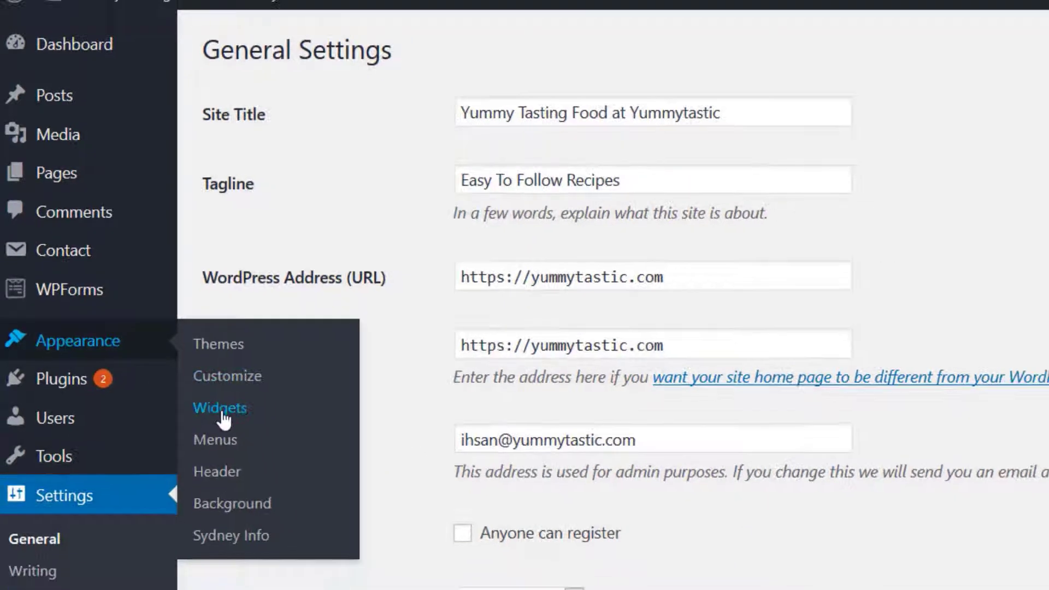
{"action": "left_click", "coordinate": [222, 409]}
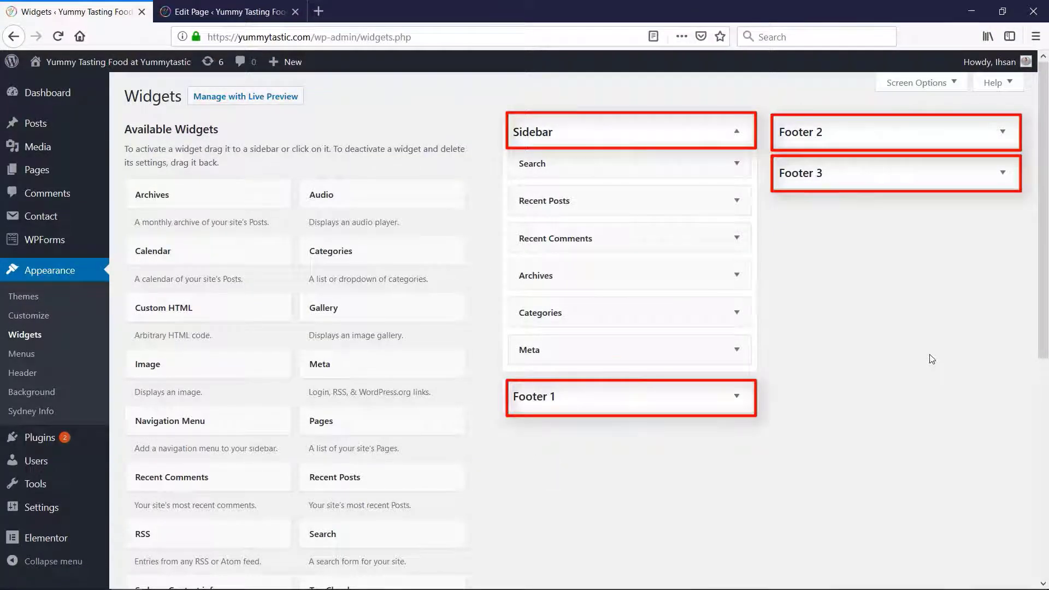
{"action": "mouse_move", "coordinate": [1044, 249]}
{"action": "left_mouse_down"}
{"action": "mouse_move", "coordinate": [1048, 379]}
{"action": "mouse_move", "coordinate": [1048, 252]}
{"action": "left_mouse_up"}
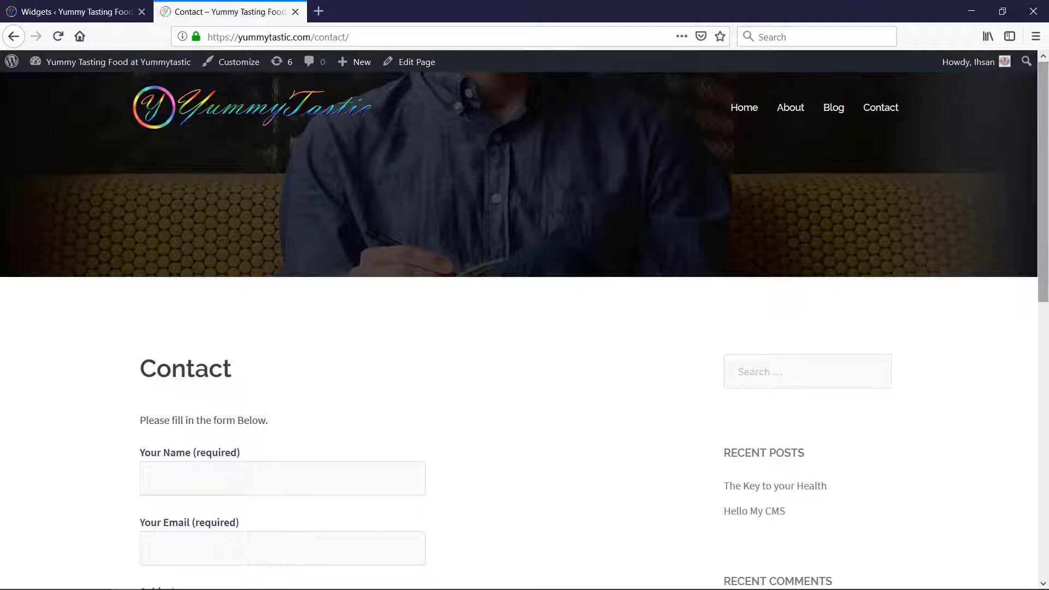
{"action": "left_click_drag", "start_coordinate": [1047, 205], "coordinate": [1047, 434]}
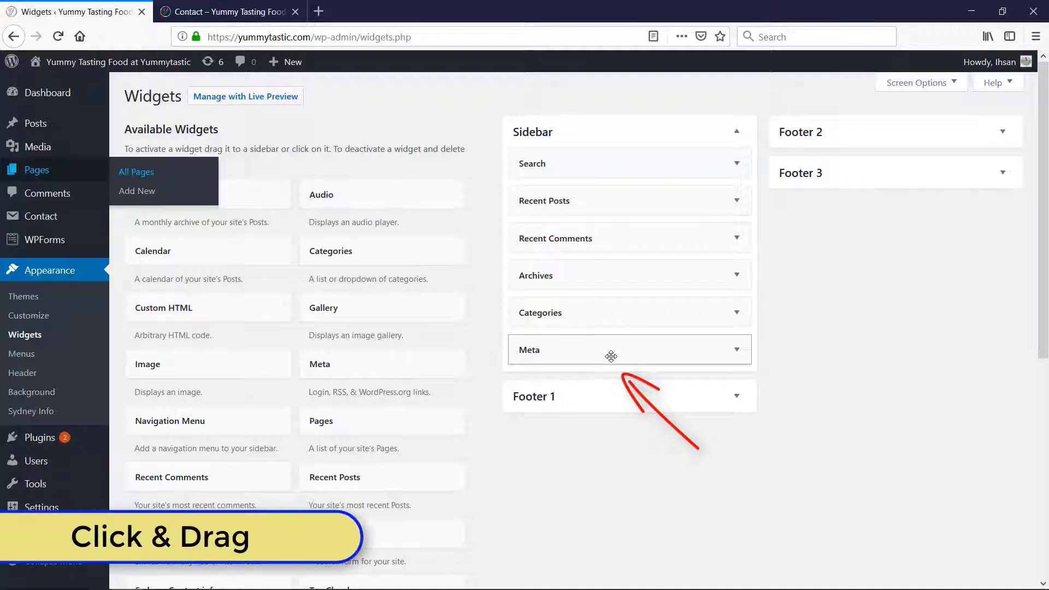
Remove the Meta widget from the Sidebar widget area and reload the live Contact page
{"action": "left_click_drag", "start_coordinate": [611, 357], "coordinate": [294, 364]}
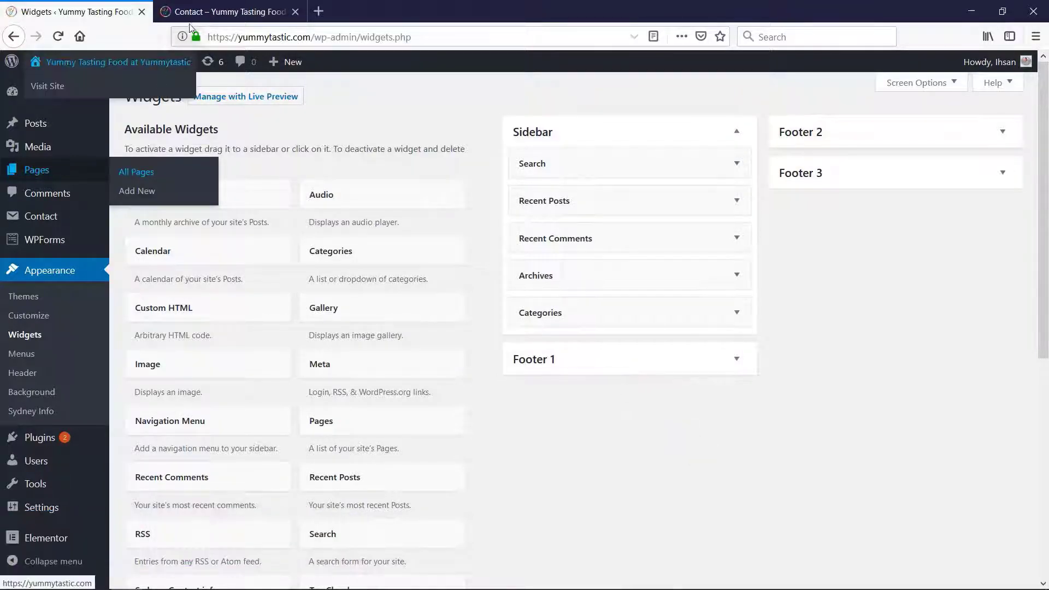
{"action": "left_click", "coordinate": [212, 11]}
{"action": "left_click", "coordinate": [58, 36]}
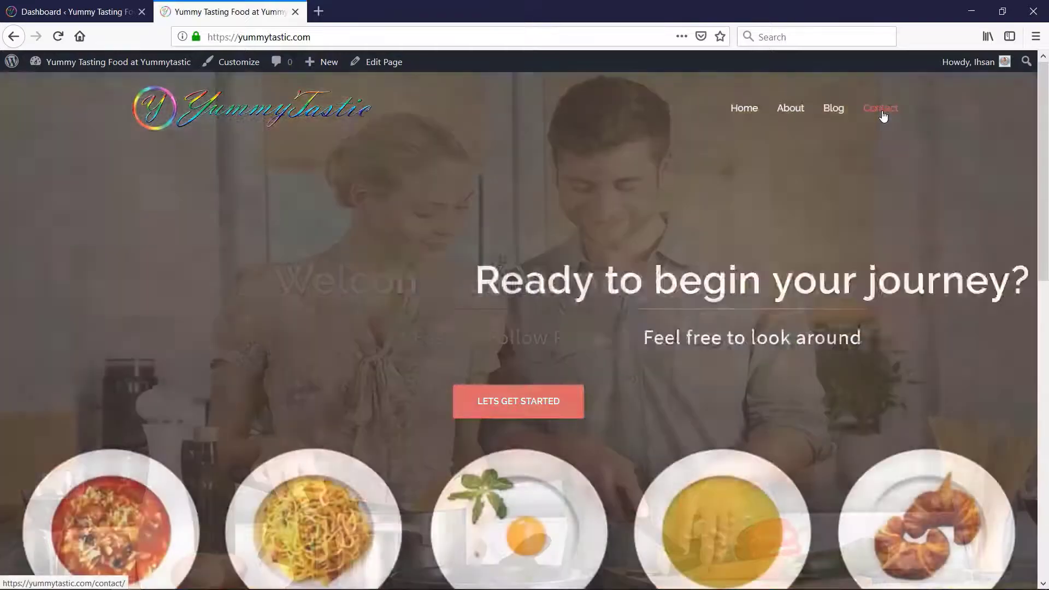
{"action": "left_click", "coordinate": [884, 113]}
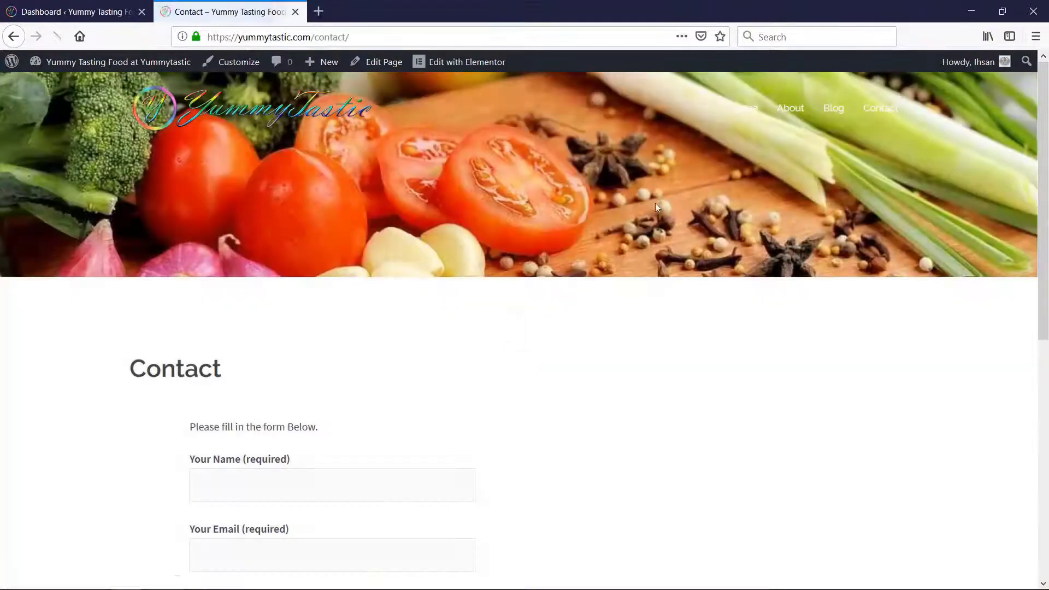
{"action": "scroll", "coordinate": [559, 430], "scroll_direction": "down", "scroll_amount": 5}
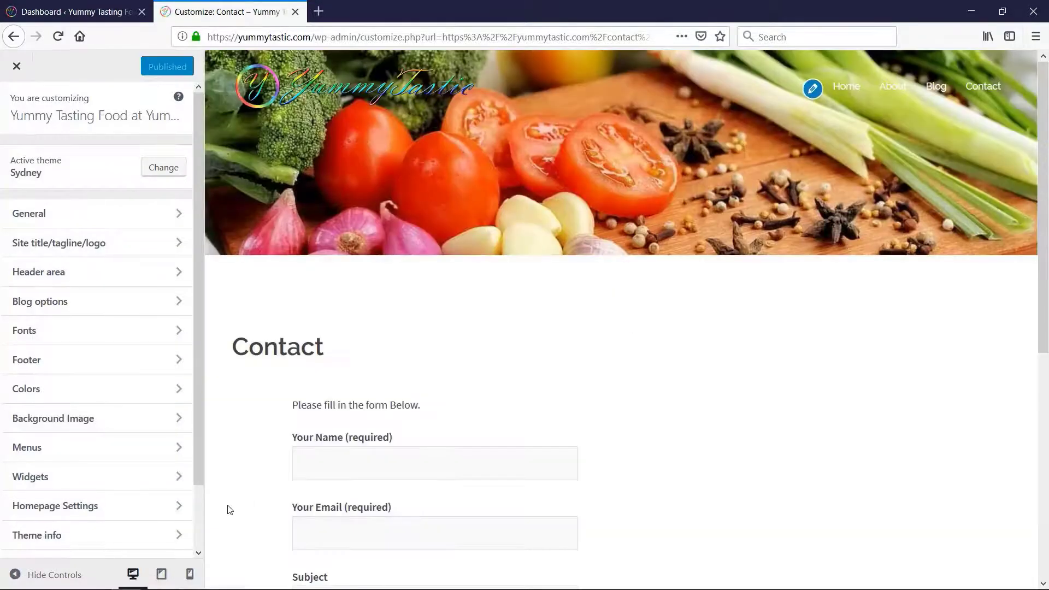
{"action": "left_click", "coordinate": [161, 574]}
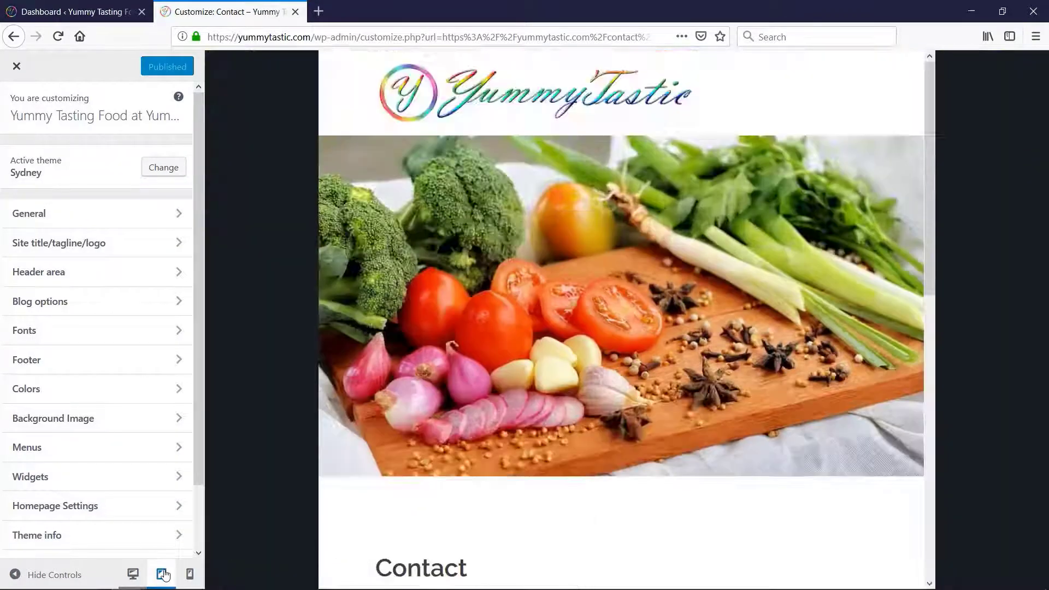
{"action": "scroll", "coordinate": [704, 300], "scroll_direction": "down", "scroll_amount": 8}
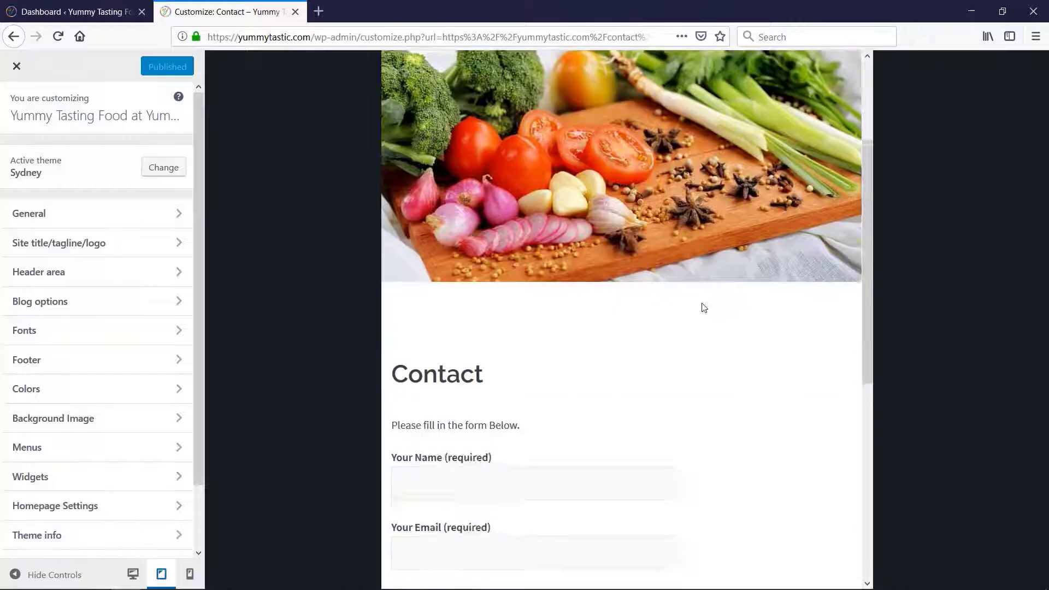
{"action": "left_click", "coordinate": [190, 574]}
{"action": "left_click_drag", "start_coordinate": [733, 397], "coordinate": [735, 331]}
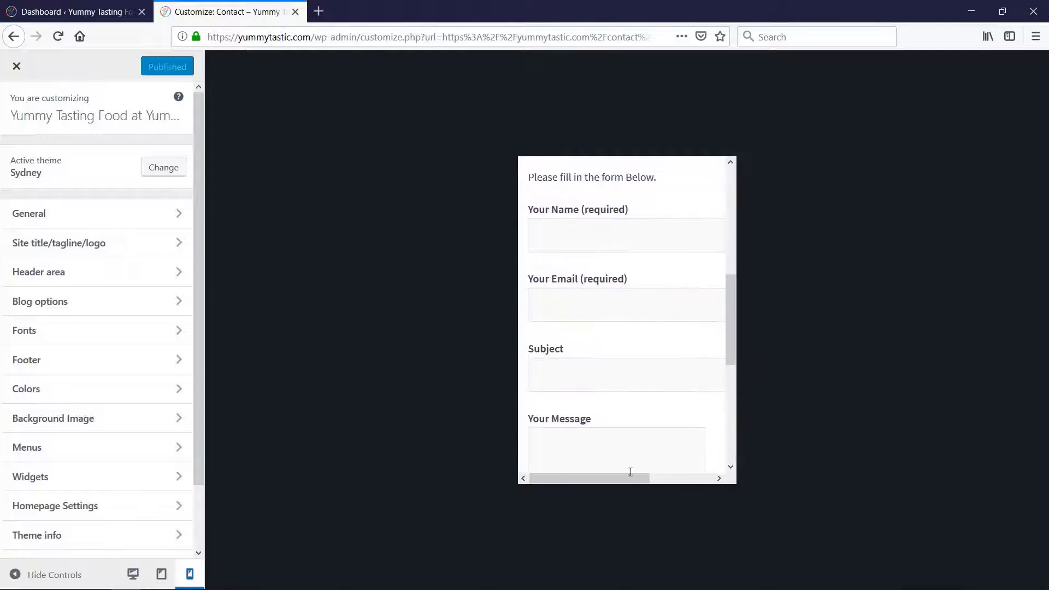
{"action": "left_click_drag", "start_coordinate": [626, 477], "coordinate": [717, 482]}
{"action": "left_click_drag", "start_coordinate": [656, 485], "coordinate": [596, 481]}
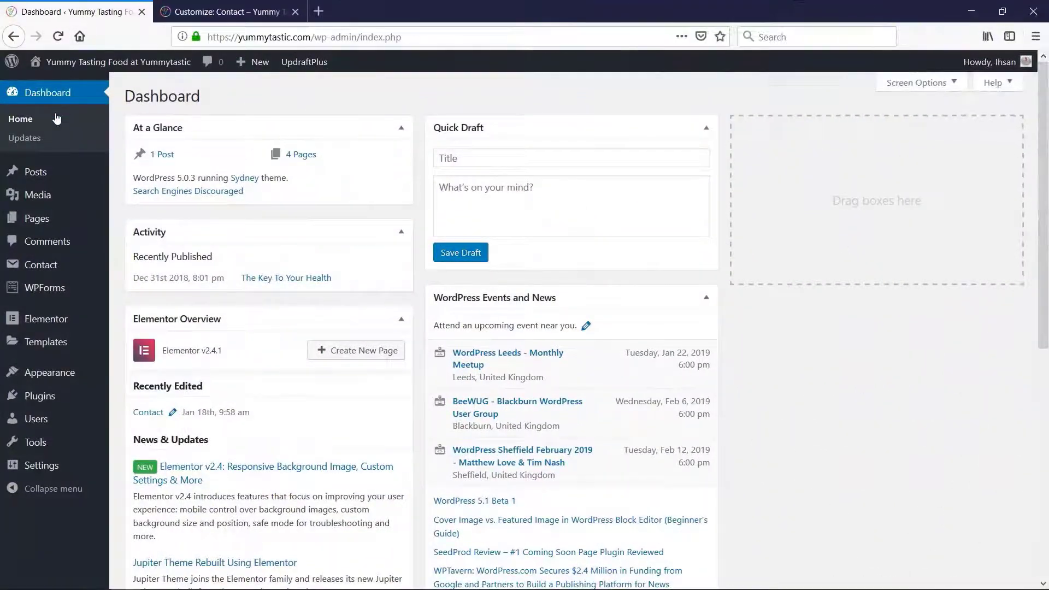
Open Contact form 1 for editing and add 25/ after your-name in the name field's tag
{"action": "left_click", "coordinate": [56, 266]}
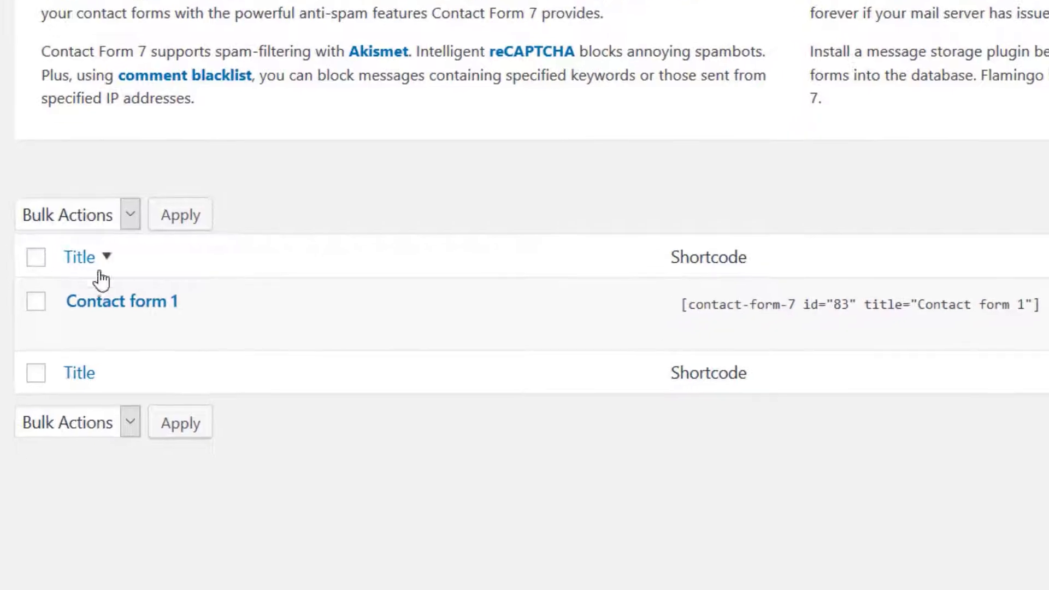
{"action": "left_click", "coordinate": [90, 331]}
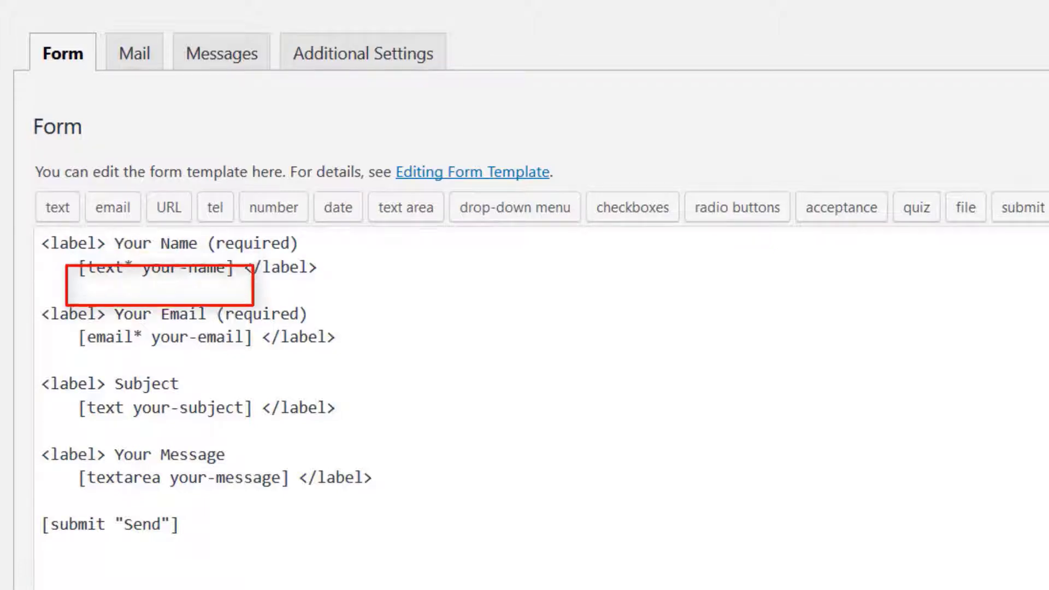
{"action": "left_click", "coordinate": [231, 268]}
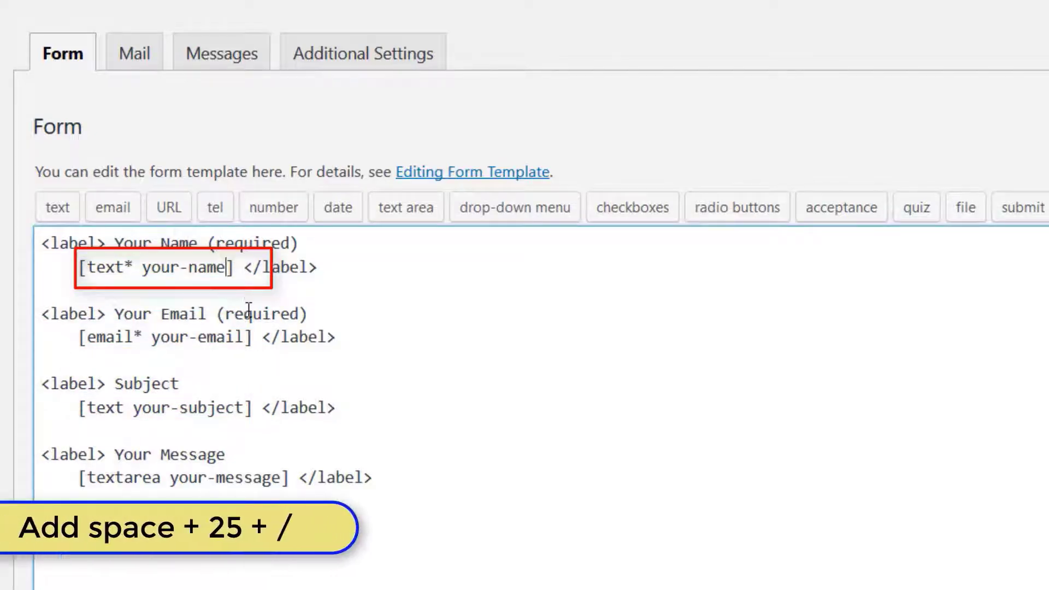
{"action": "type", "text": "25"}
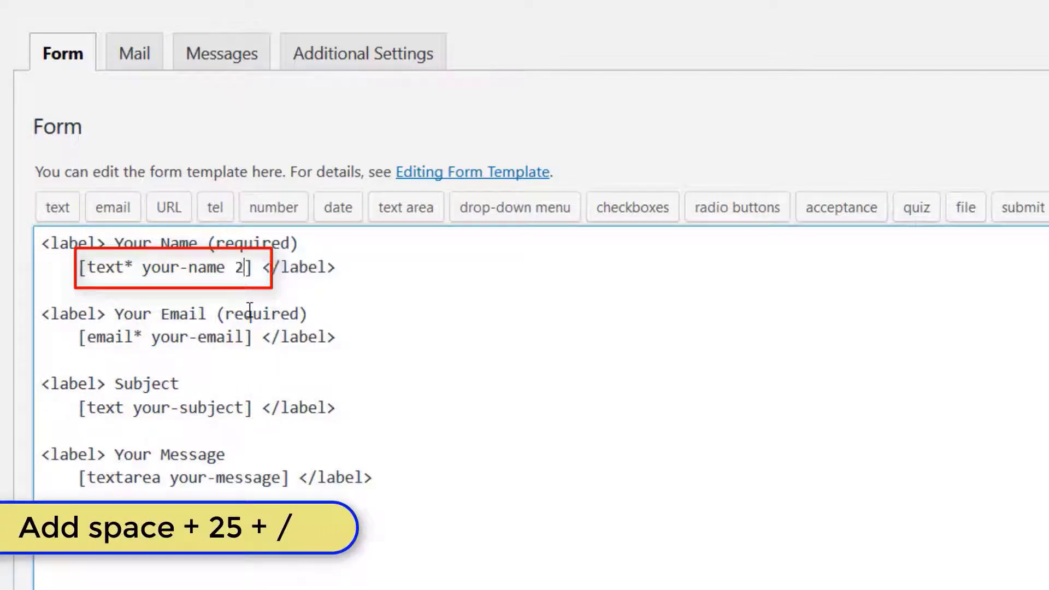
{"action": "type", "text": "/"}
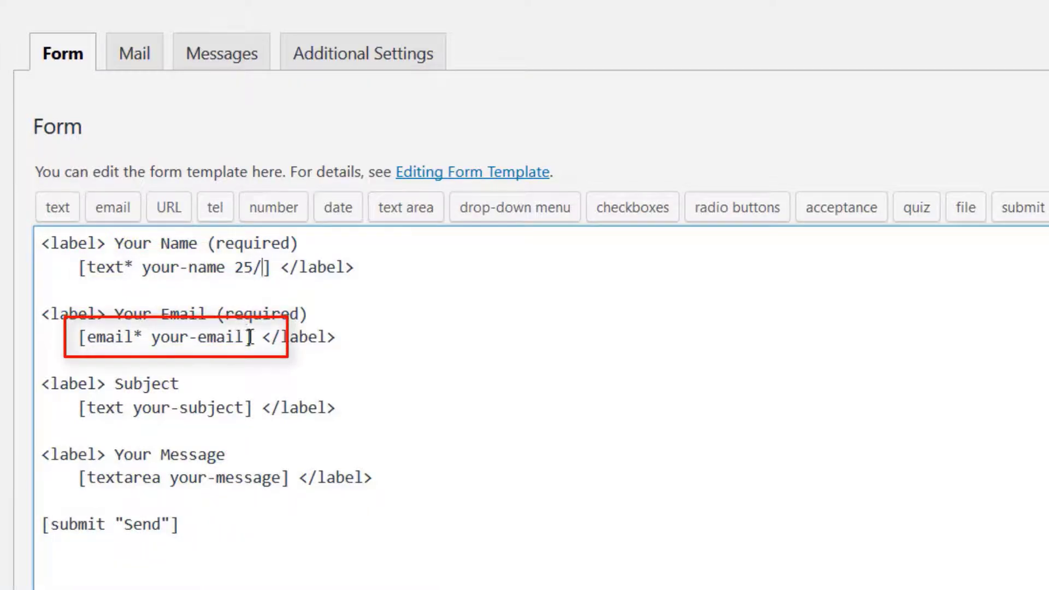
Add 25/ to the your-email and your-subject tags of the form template and save the contact form
{"action": "left_click", "coordinate": [247, 337]}
{"action": "type", "text": "25"}
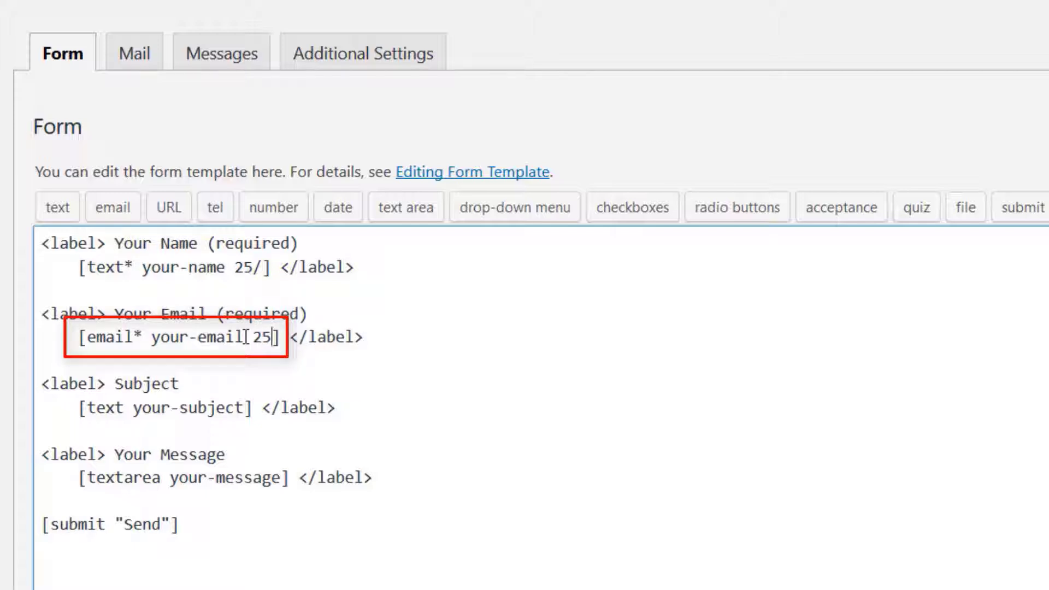
{"action": "type", "text": "/"}
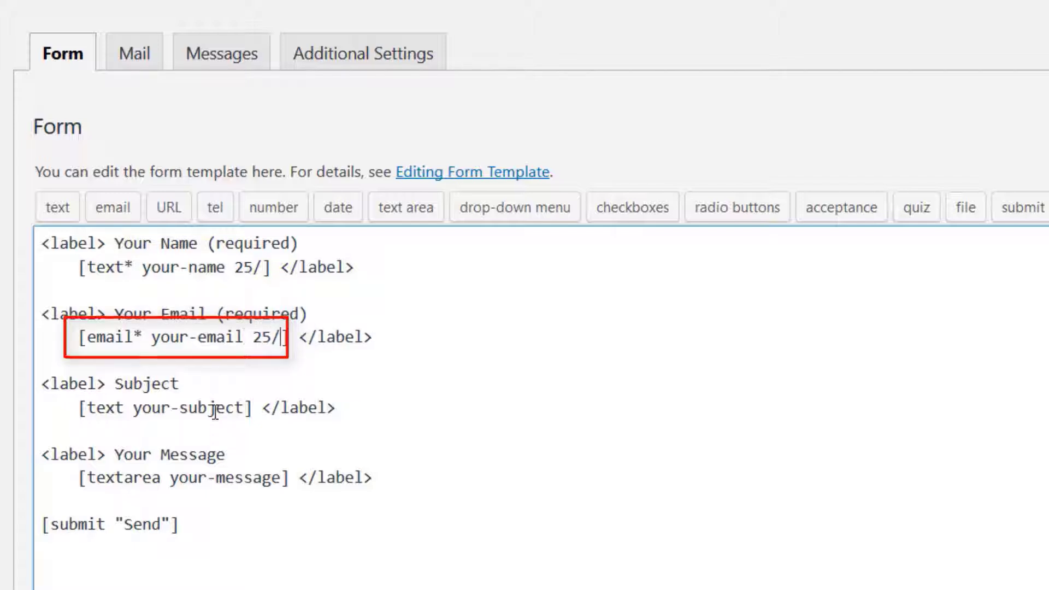
{"action": "left_click", "coordinate": [246, 408]}
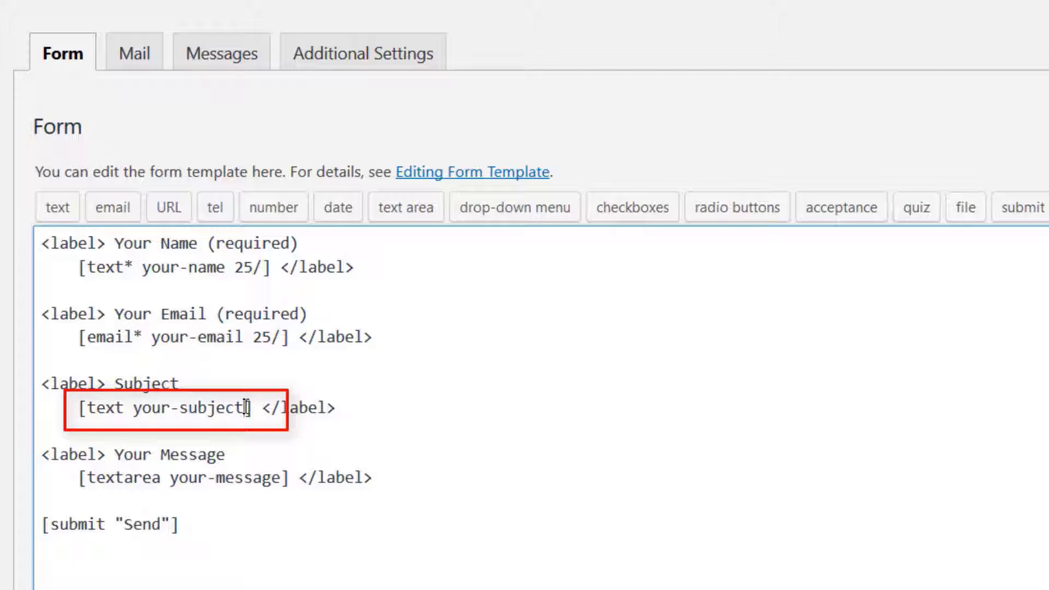
{"action": "type", "text": "25/"}
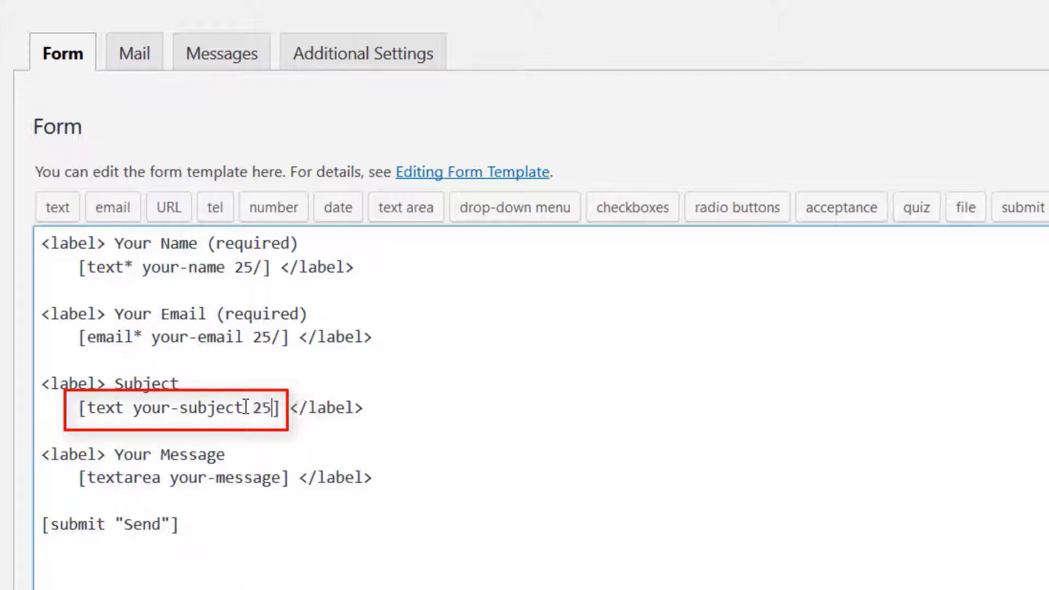
{"action": "scroll", "coordinate": [247, 407], "scroll_direction": "down", "scroll_amount": 6}
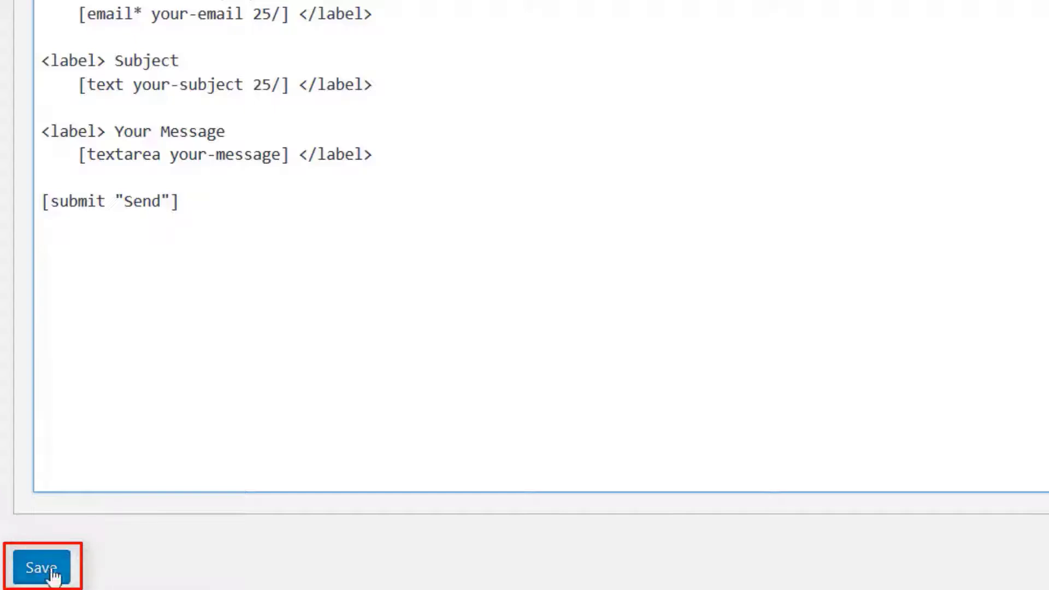
{"action": "left_click", "coordinate": [53, 574]}
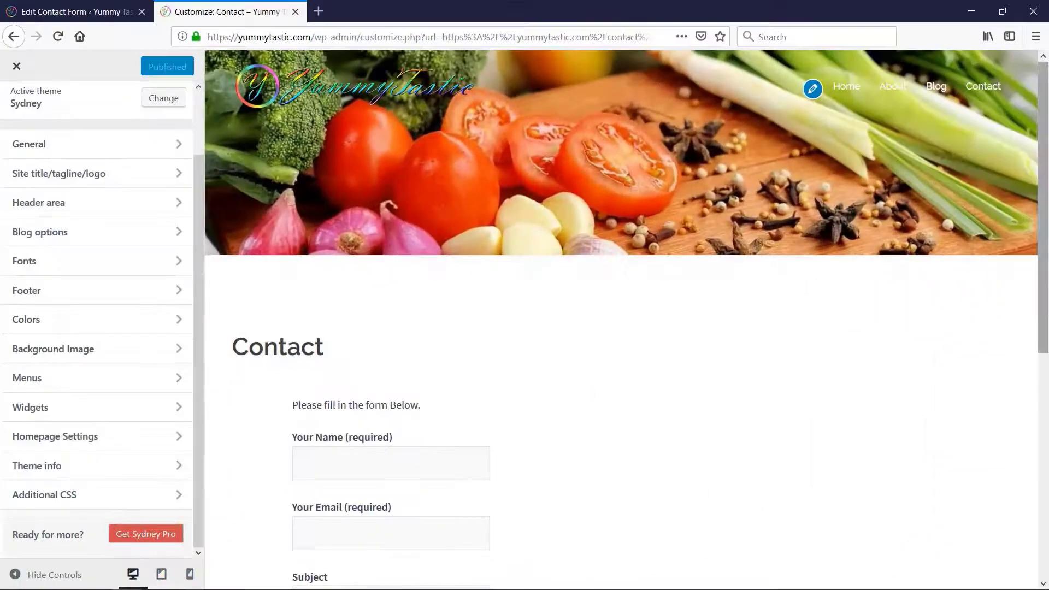
Check the contact form's field widths in the desktop, tablet and mobile previews and on the live Contact page
{"action": "scroll", "coordinate": [1046, 218], "scroll_direction": "down", "scroll_amount": 1}
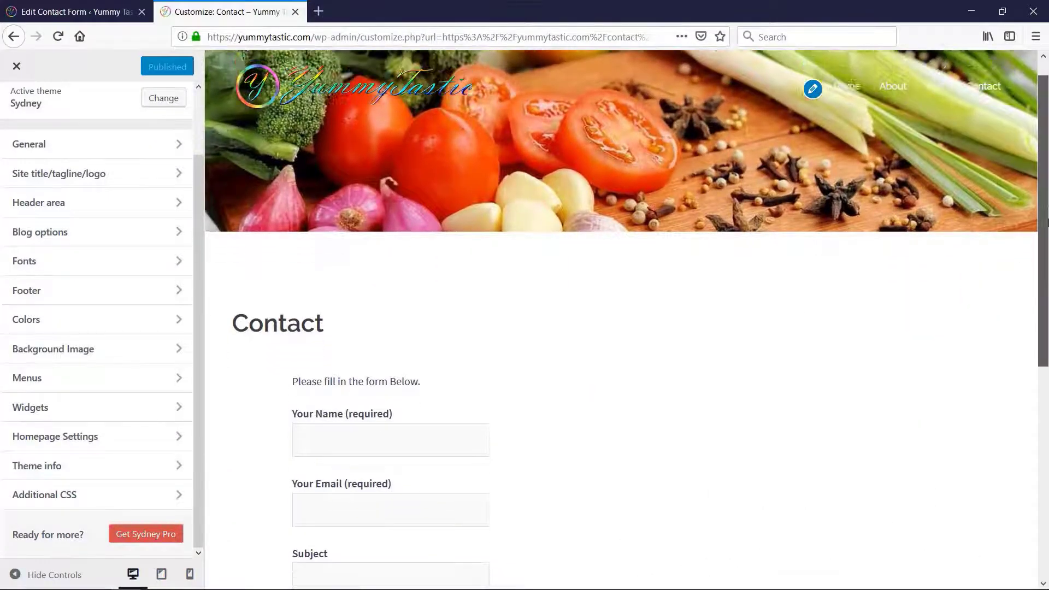
{"action": "scroll", "coordinate": [1046, 219], "scroll_direction": "down", "scroll_amount": 4}
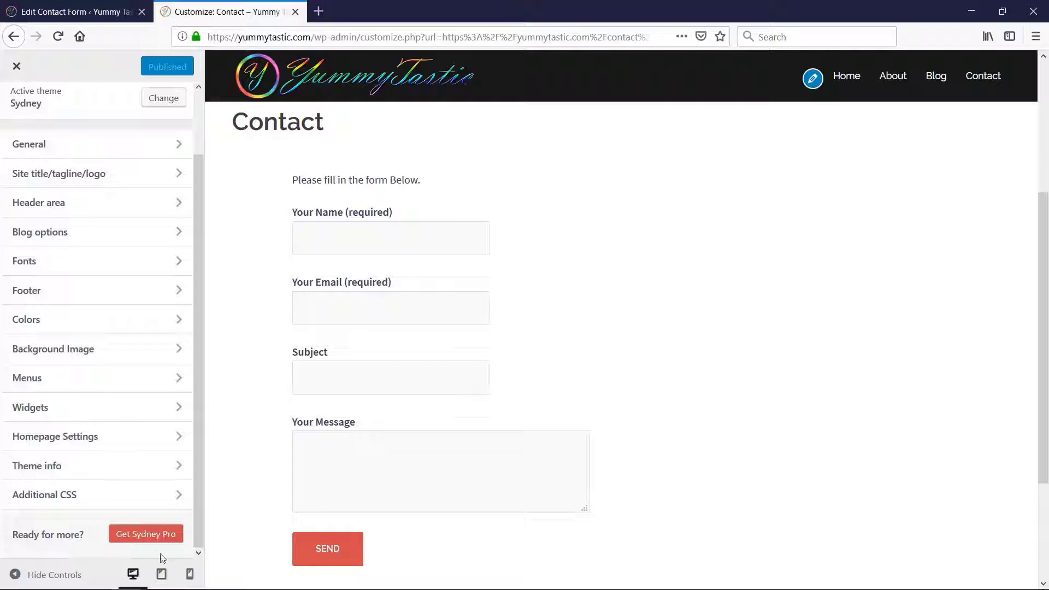
{"action": "left_click", "coordinate": [161, 574]}
{"action": "left_click", "coordinate": [185, 575]}
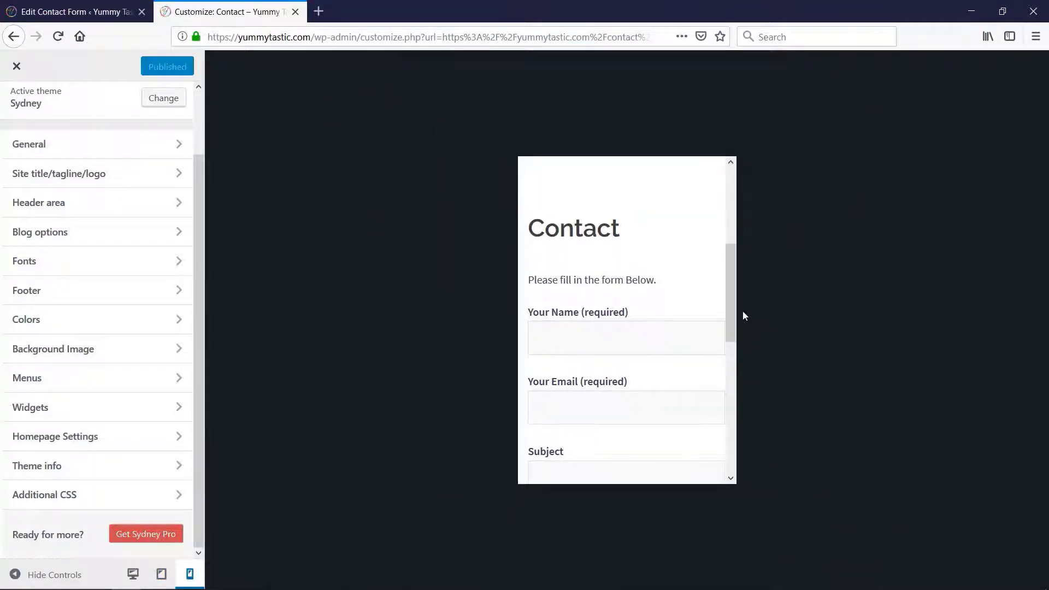
{"action": "mouse_move", "coordinate": [731, 304]}
{"action": "left_mouse_down"}
{"action": "mouse_move", "coordinate": [742, 419]}
{"action": "mouse_move", "coordinate": [737, 302]}
{"action": "left_mouse_up"}
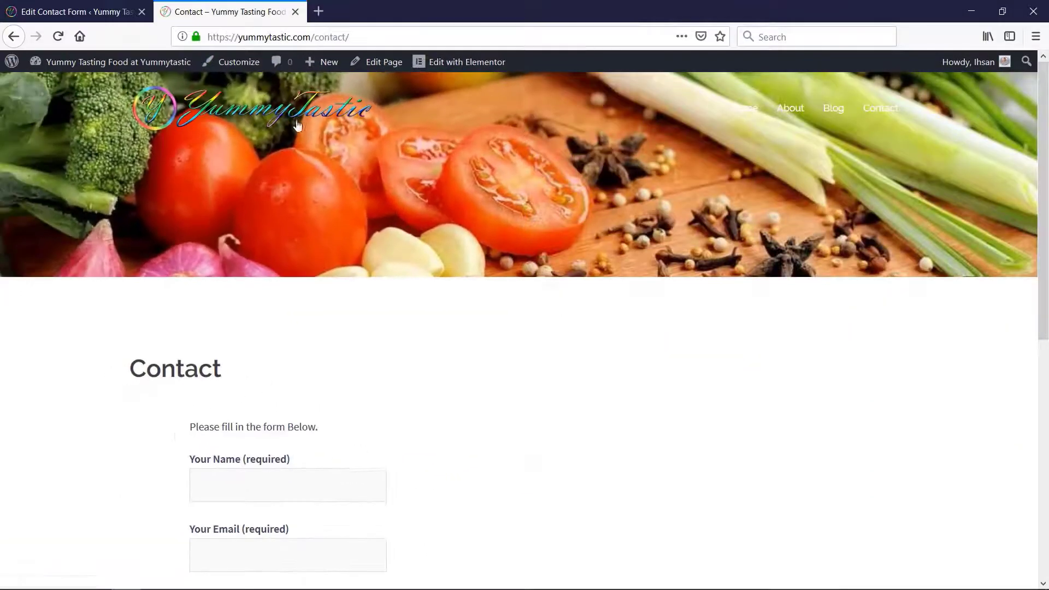
{"action": "left_click_drag", "start_coordinate": [1044, 202], "coordinate": [1036, 328]}
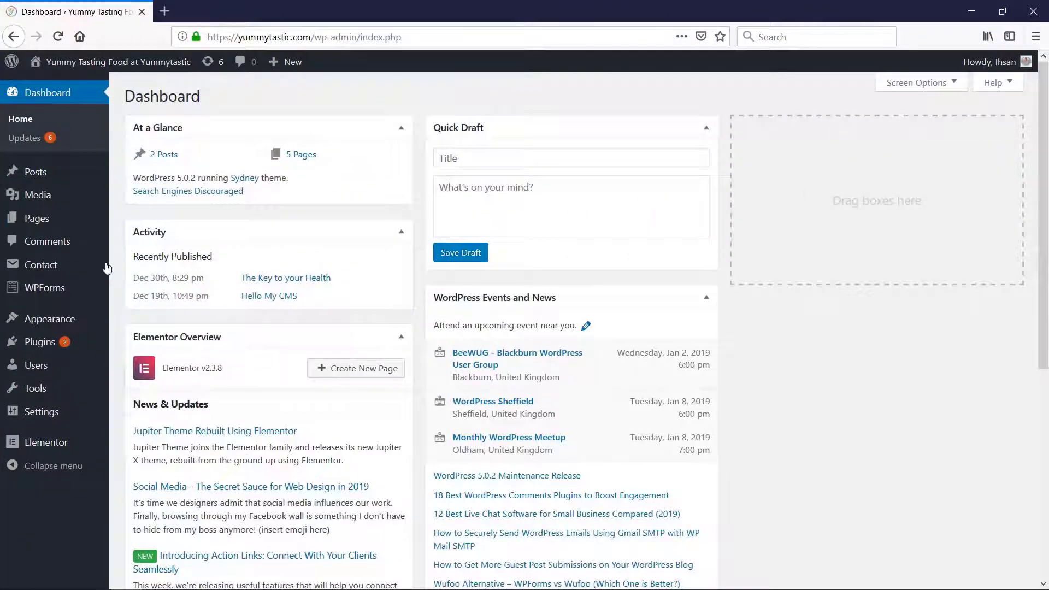
Create a new blog post from the WordPress dashboard
{"action": "mouse_move", "coordinate": [48, 173]}
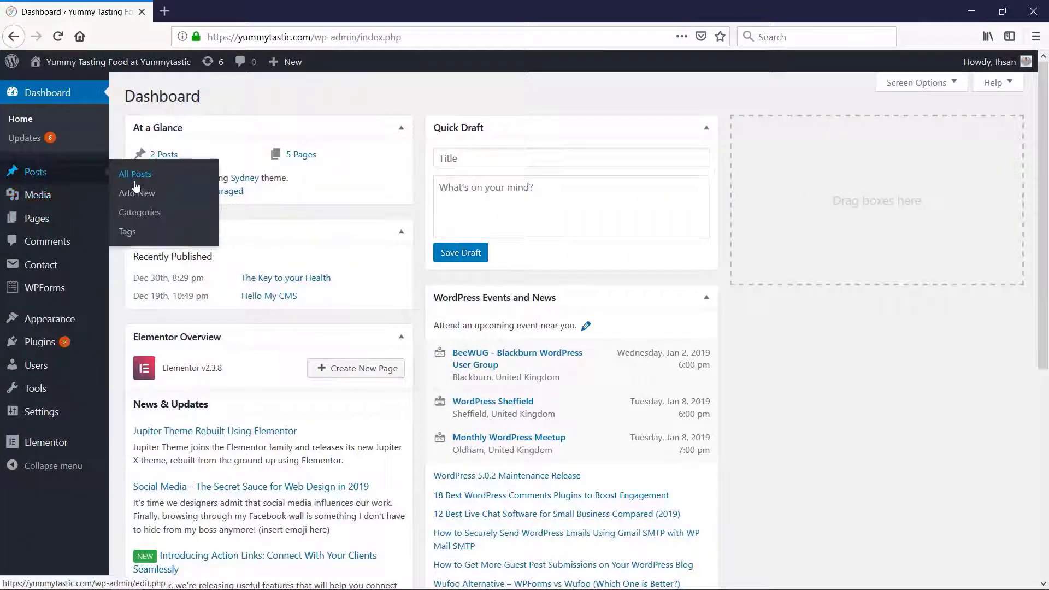
{"action": "mouse_move", "coordinate": [293, 64]}
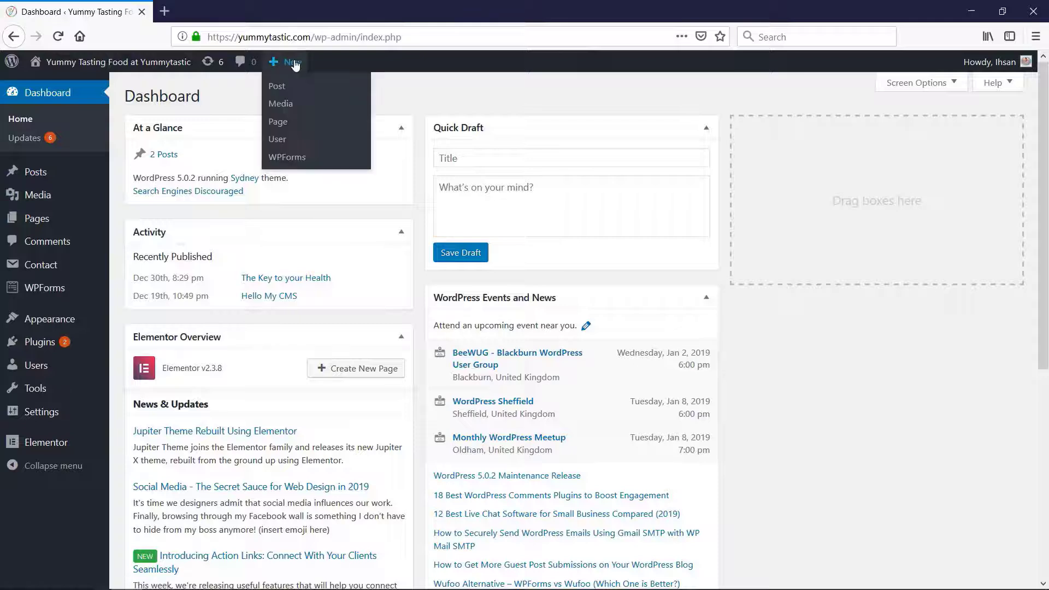
{"action": "left_click", "coordinate": [279, 89]}
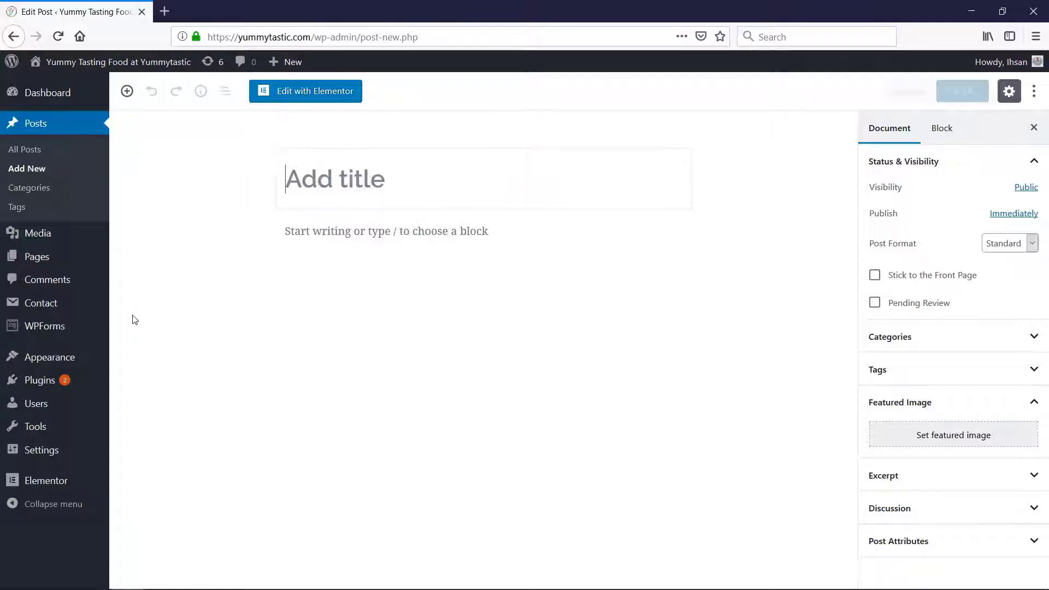
Open the Add Plugins page in a separate browser tab and search for "classic editor"
{"action": "mouse_move", "coordinate": [66, 379]}
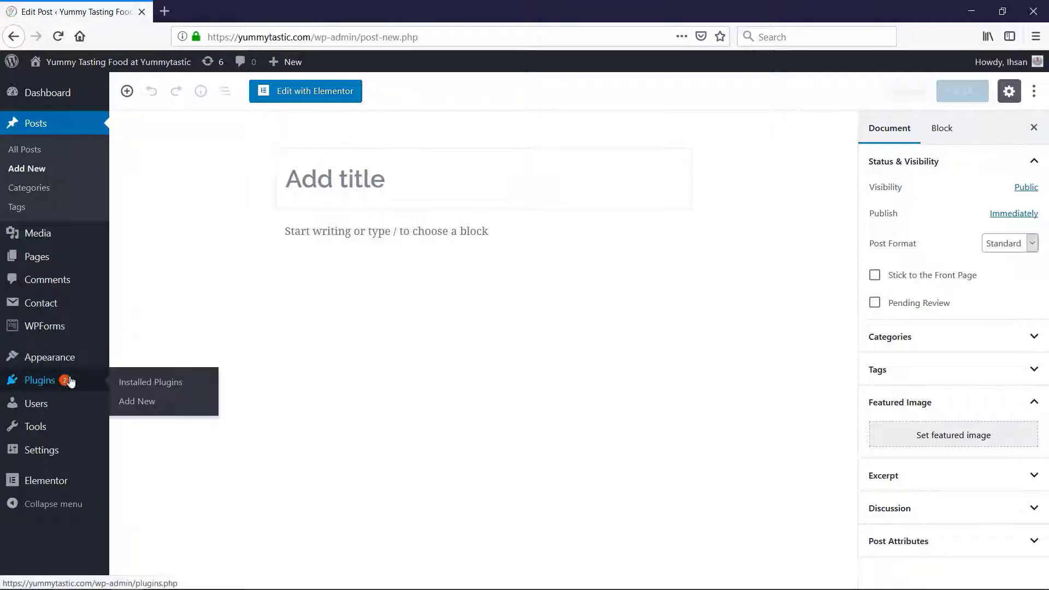
{"action": "middle_click", "coordinate": [138, 401]}
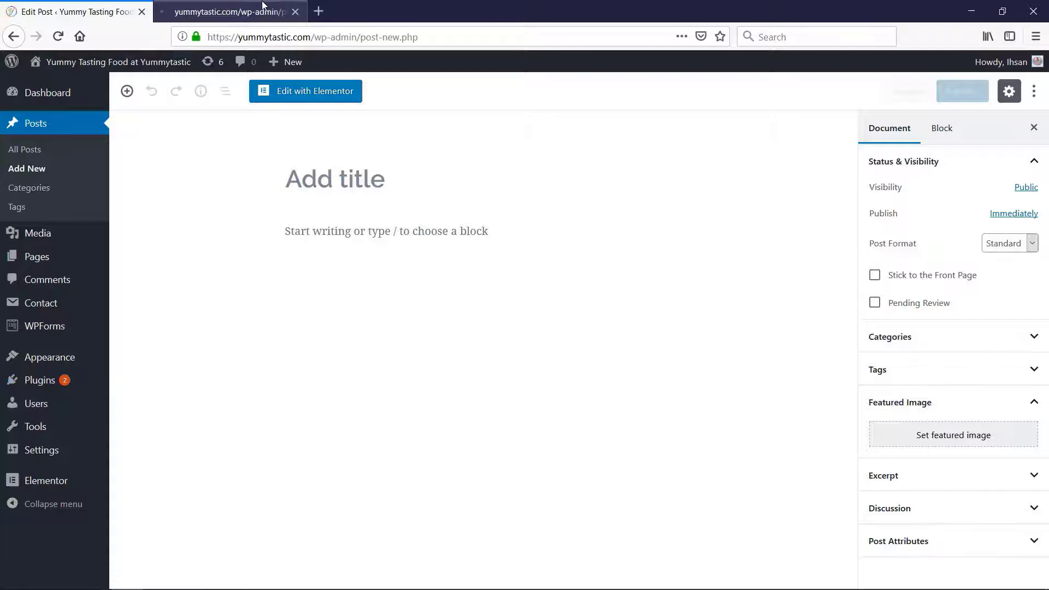
{"action": "left_click", "coordinate": [262, 5]}
{"action": "left_click", "coordinate": [884, 135]}
{"action": "type", "text": "cla"}
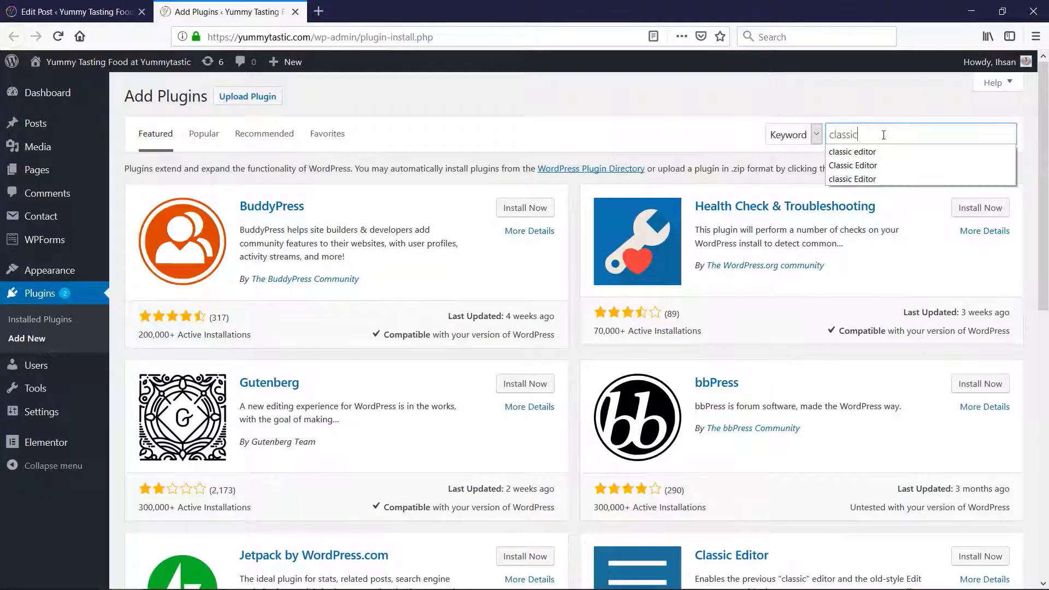
{"action": "type", "text": "ssi"}
{"action": "left_click", "coordinate": [870, 153]}
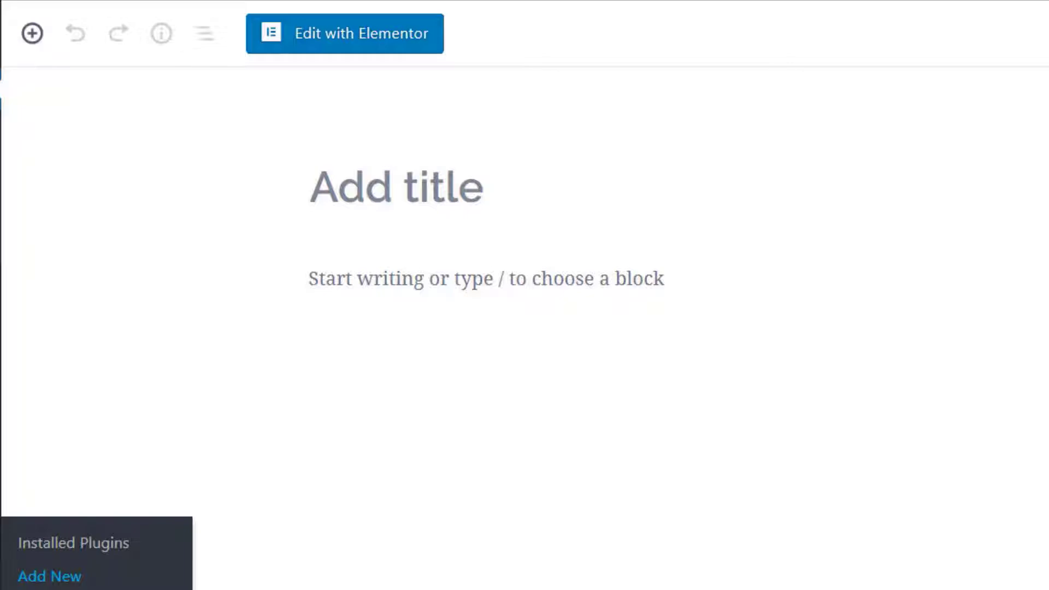
Title the new post "The Key To Your Health" and copy the article text from the Excercise Article Word document
{"action": "left_click", "coordinate": [375, 207]}
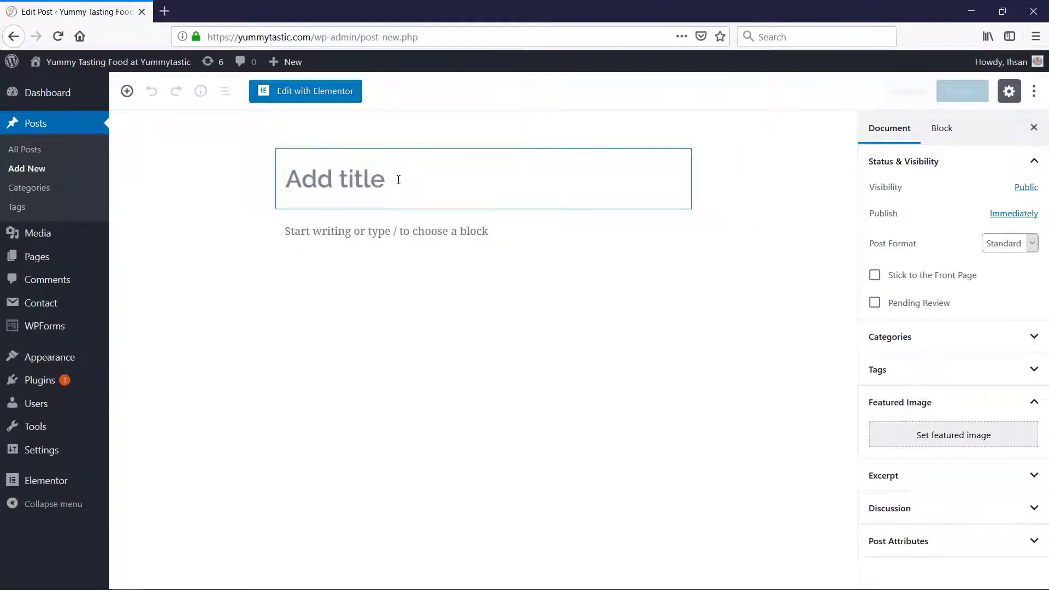
{"action": "type", "text": "The Key To Your Health"}
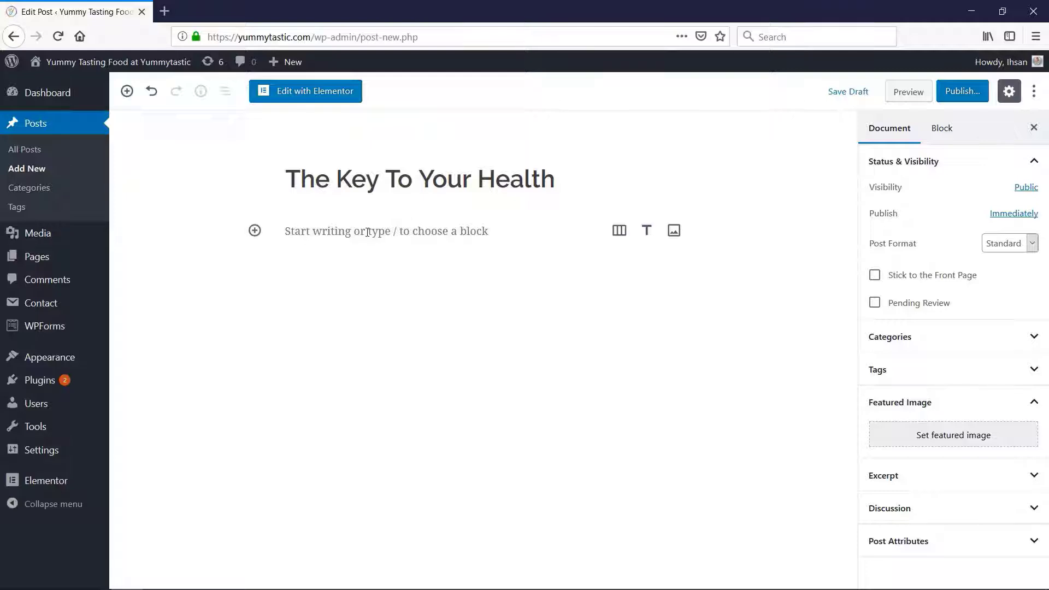
{"action": "left_click", "coordinate": [366, 232]}
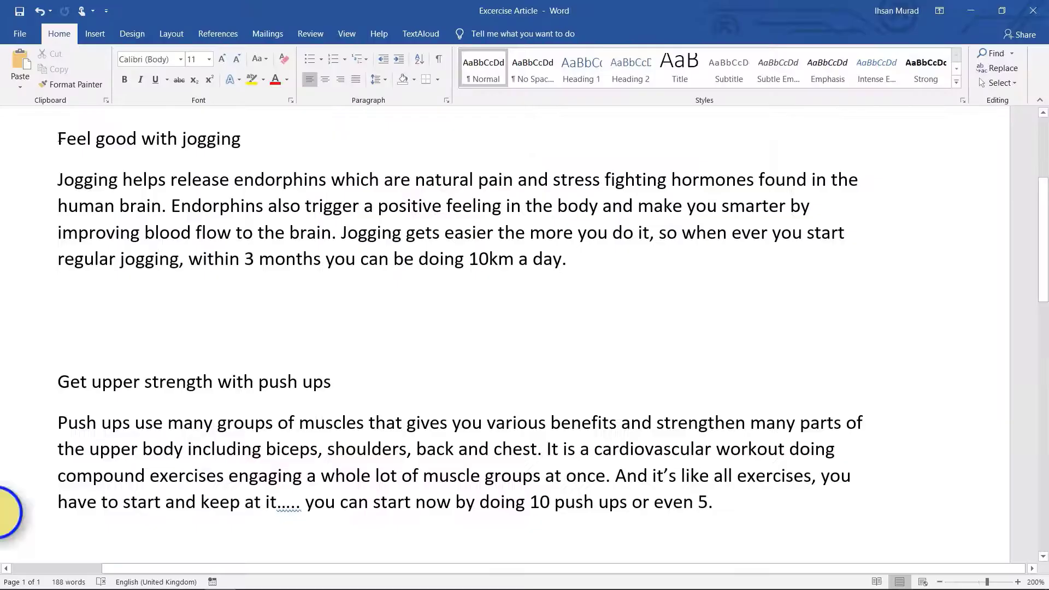
{"action": "left_click_drag", "start_coordinate": [57, 139], "coordinate": [394, 388]}
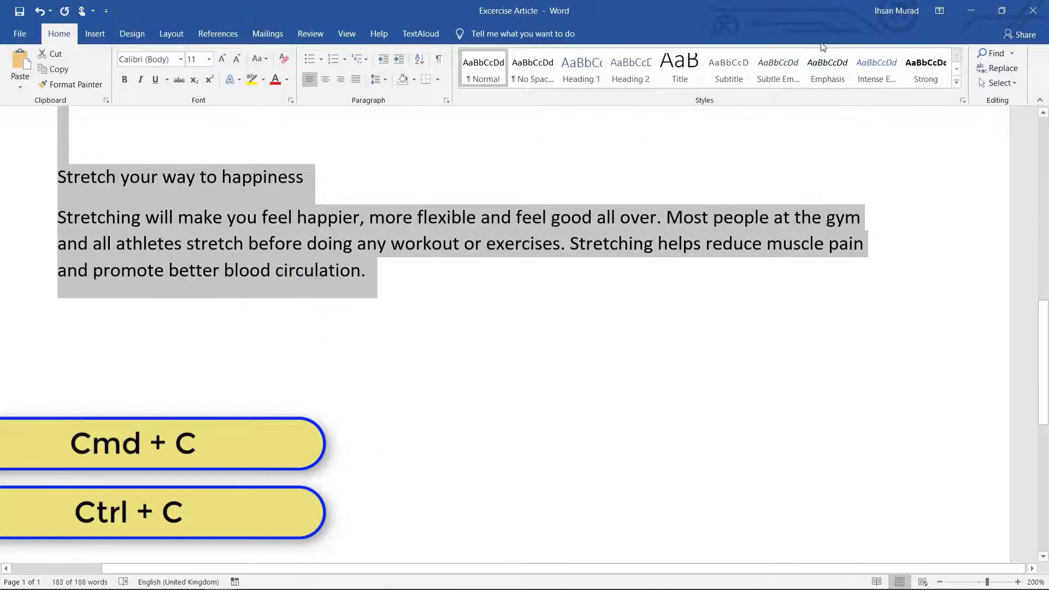
Paste the copied article into the WordPress post body and turn "Feel good with jogging" into an H4 heading
{"action": "left_click", "coordinate": [972, 16]}
{"action": "key", "text": "ctrl+v"}
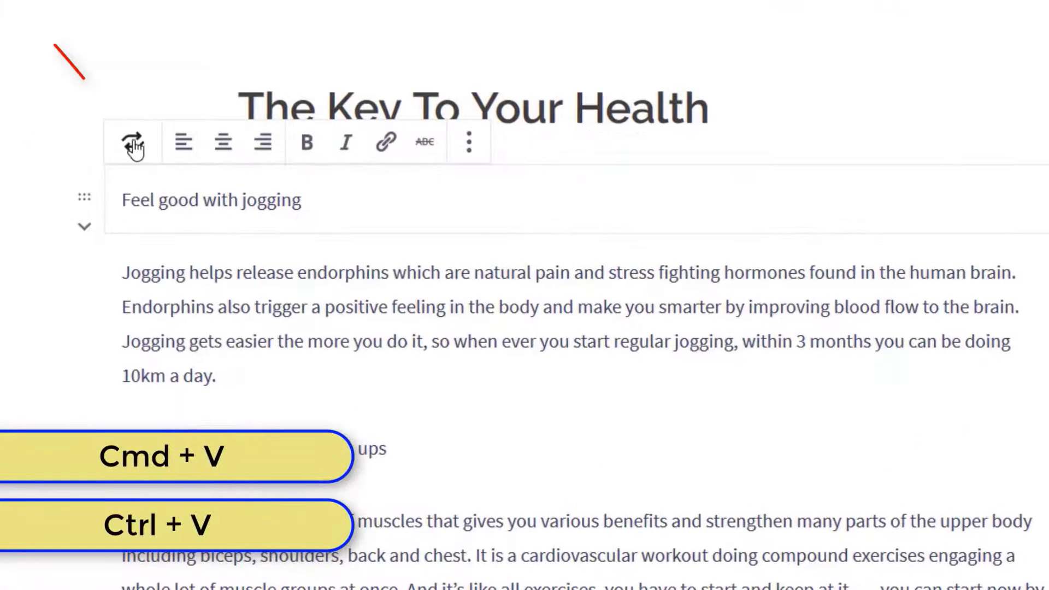
{"action": "left_click", "coordinate": [134, 147]}
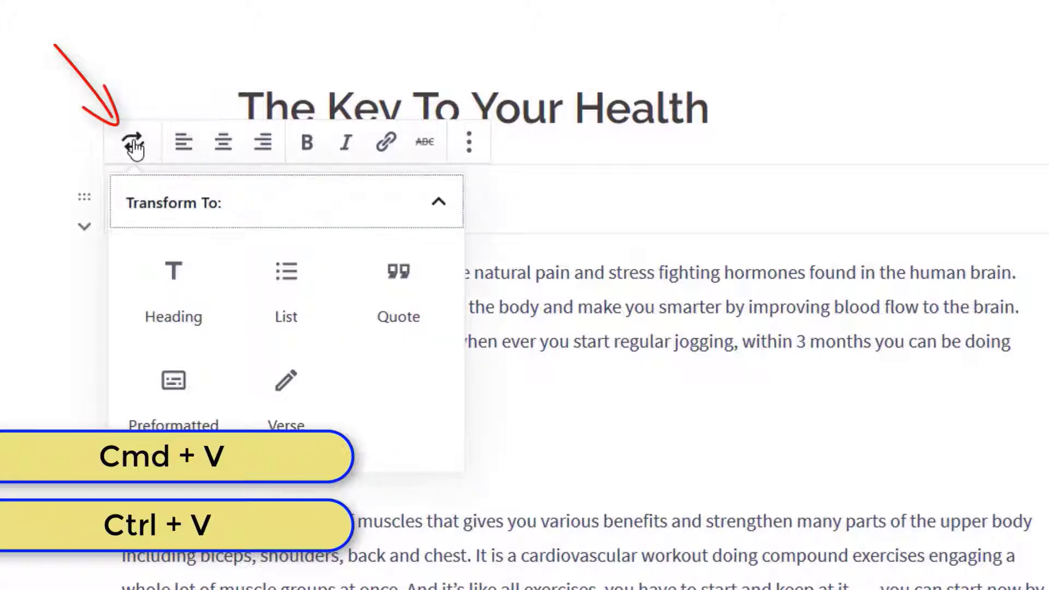
{"action": "left_click", "coordinate": [177, 270]}
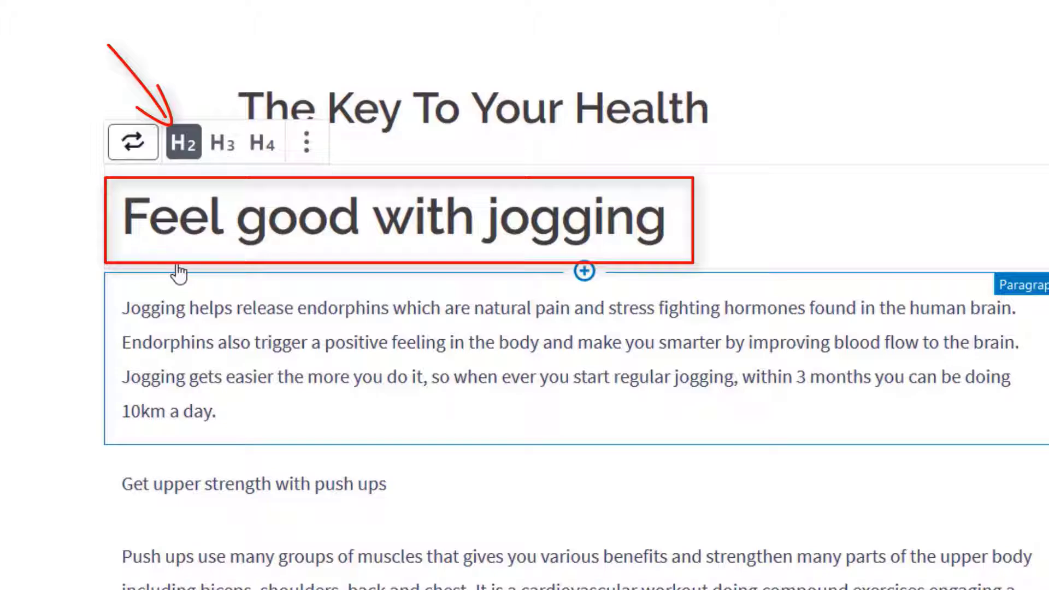
{"action": "left_click", "coordinate": [229, 143]}
{"action": "left_click", "coordinate": [261, 145]}
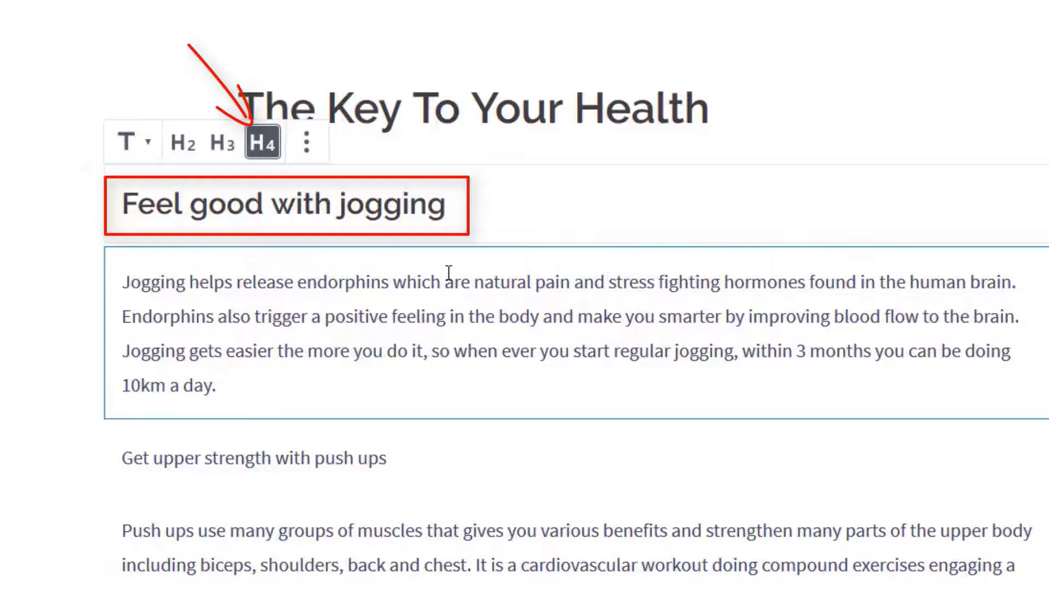
Insert the media library picture of the jogging woman as an image block beneath the "Feel good with jogging" heading
{"action": "left_click", "coordinate": [499, 211]}
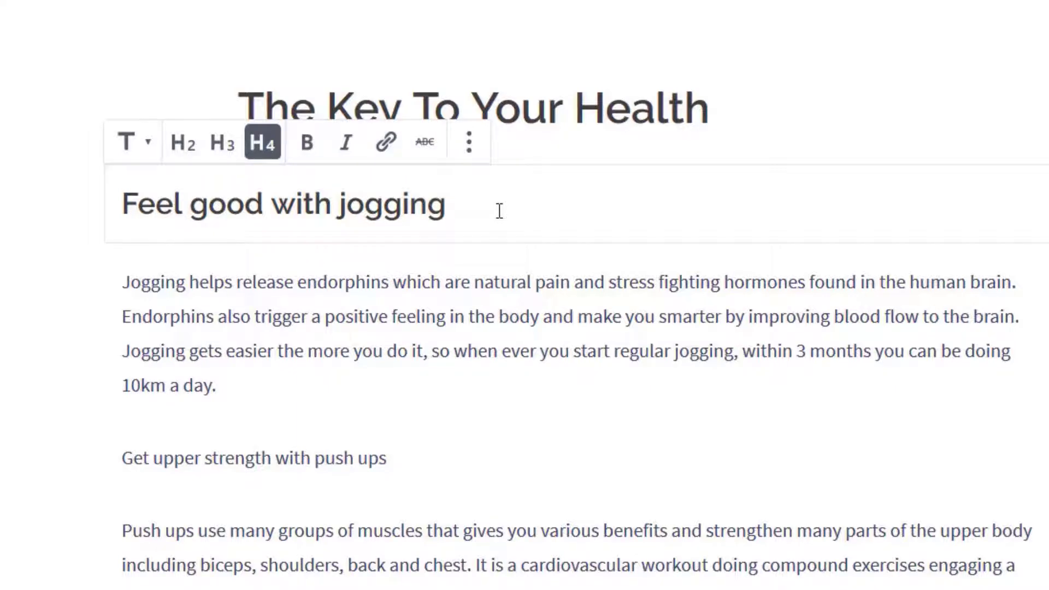
{"action": "key", "text": "Return"}
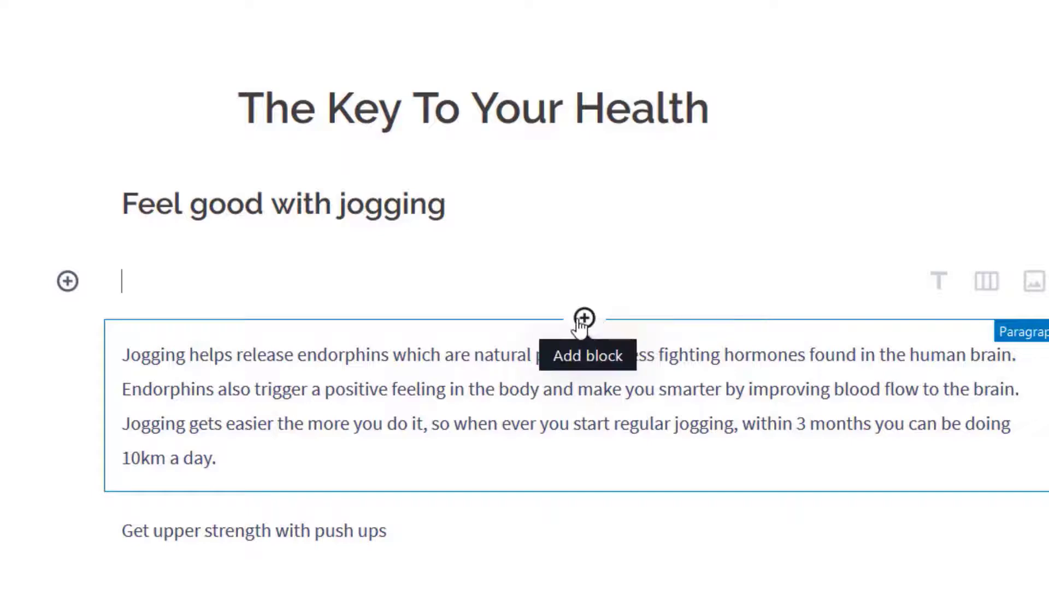
{"action": "left_click", "coordinate": [583, 320]}
{"action": "left_click_drag", "start_coordinate": [710, 331], "coordinate": [714, 479]}
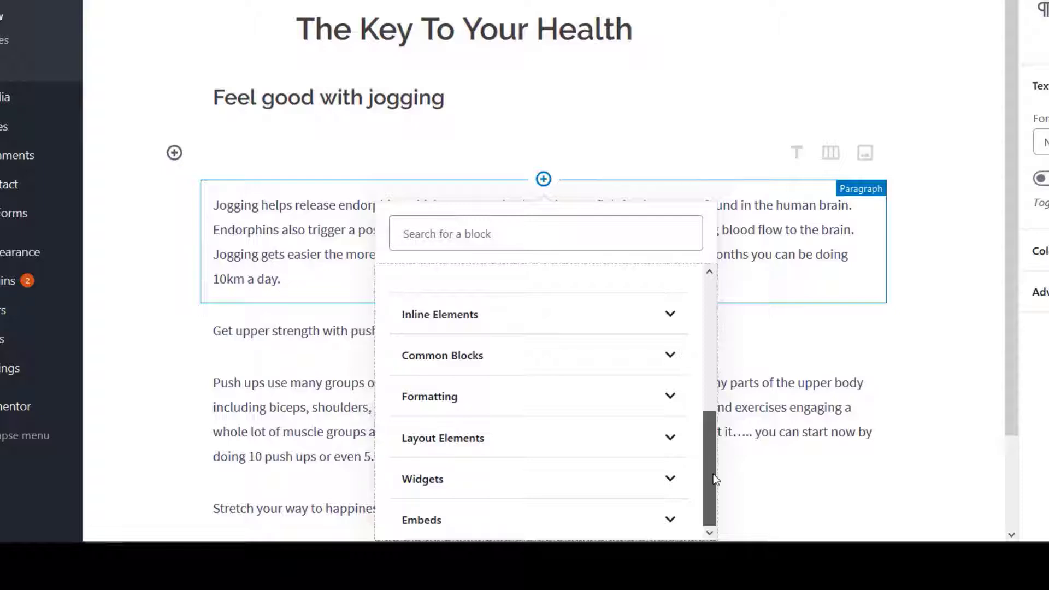
{"action": "left_click_drag", "start_coordinate": [713, 474], "coordinate": [727, 283]}
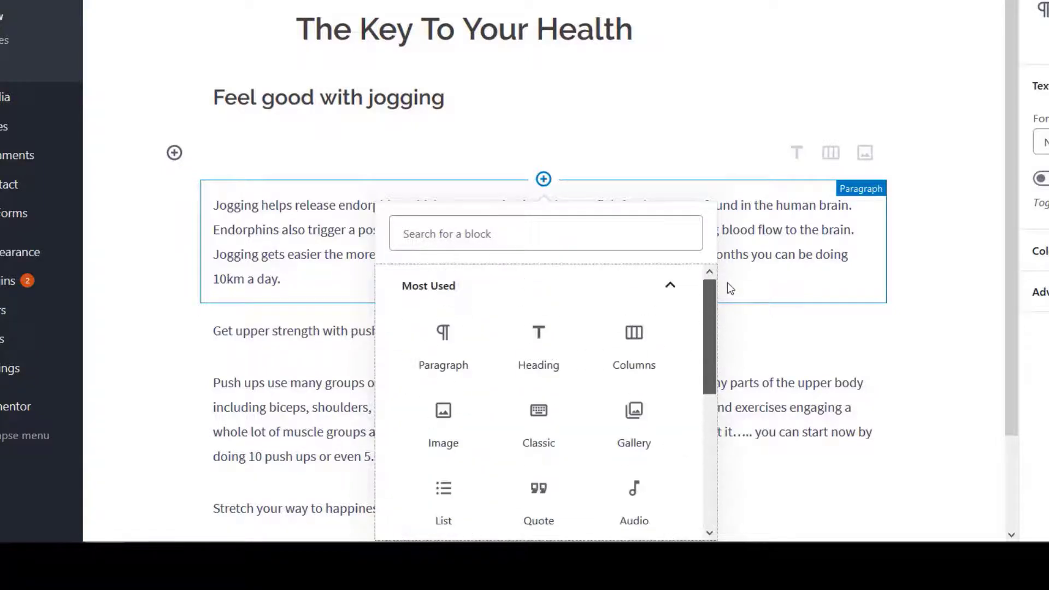
{"action": "left_click", "coordinate": [444, 416]}
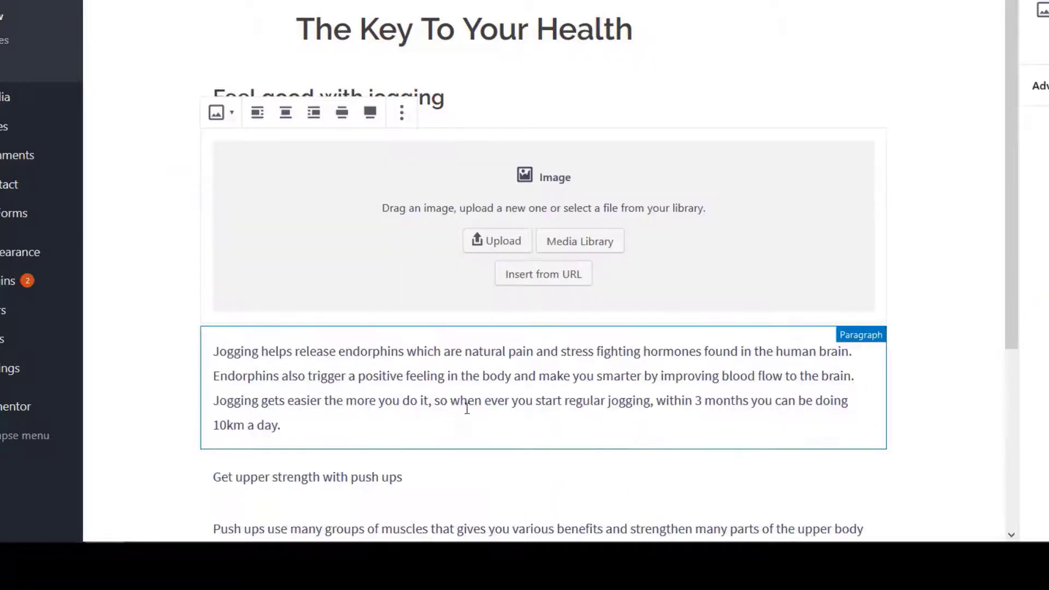
{"action": "left_click", "coordinate": [594, 246]}
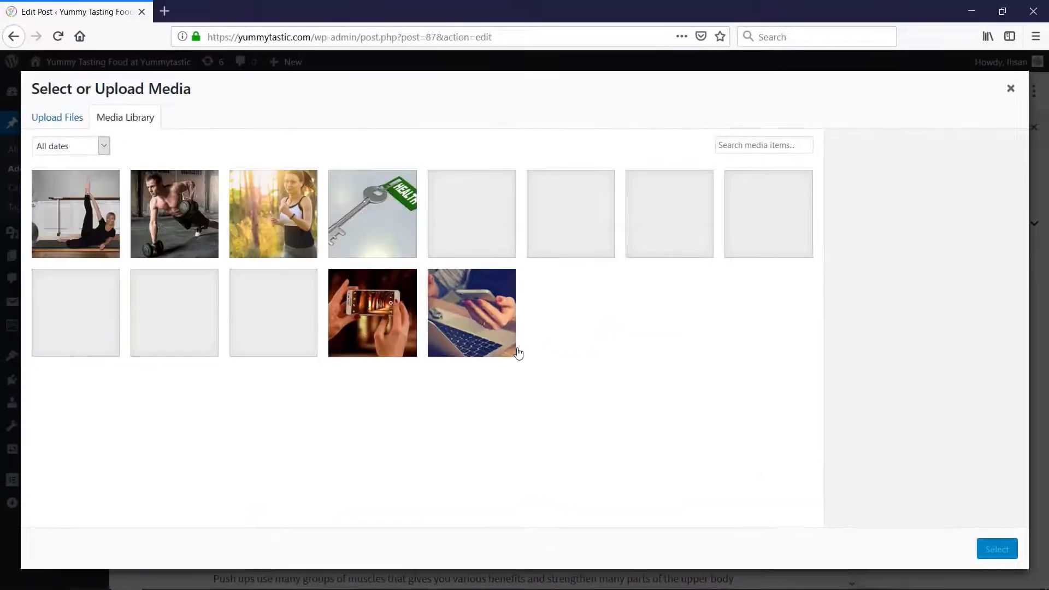
{"action": "left_click", "coordinate": [280, 195]}
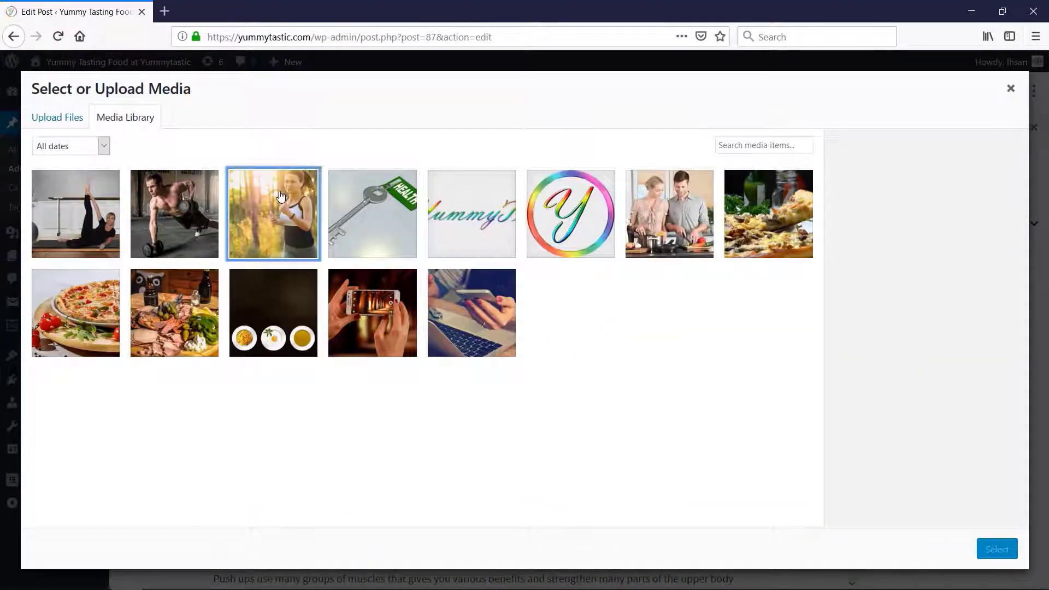
{"action": "left_click", "coordinate": [998, 549]}
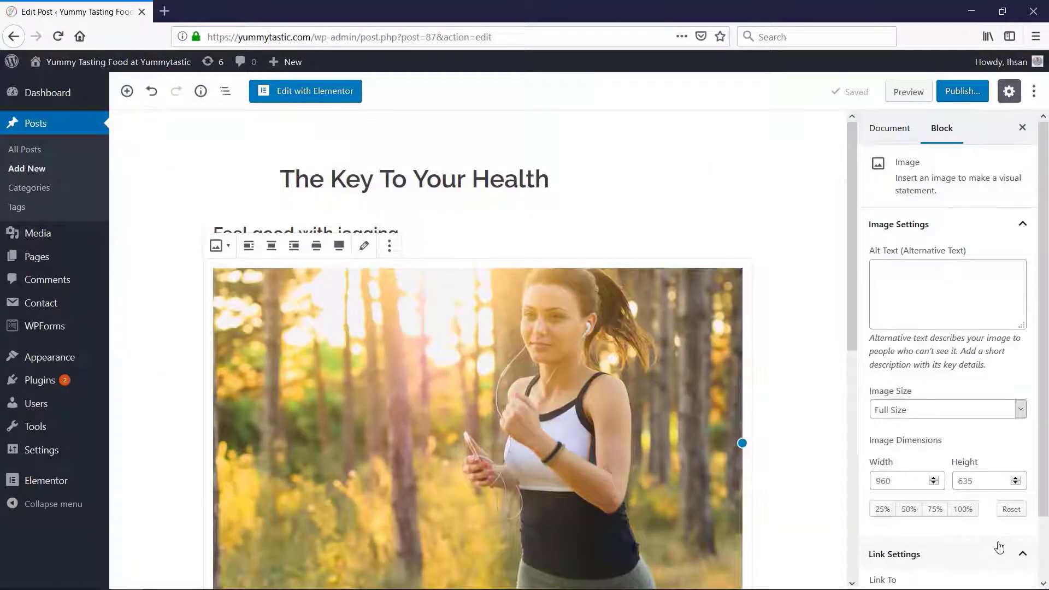
Turn the "Get upper strength with push ups" paragraph into an H4 heading
{"action": "left_click_drag", "start_coordinate": [851, 250], "coordinate": [842, 445]}
{"action": "left_click", "coordinate": [521, 410]}
{"action": "left_click", "coordinate": [220, 364]}
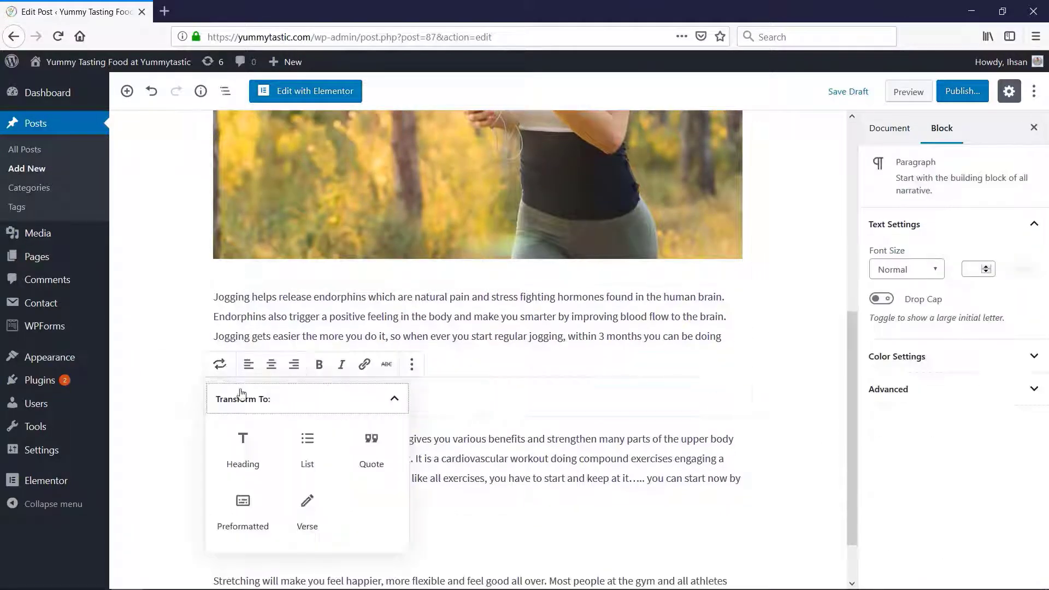
{"action": "left_click", "coordinate": [242, 446]}
{"action": "left_click", "coordinate": [293, 364]}
Insert the media library picture of the man exercising with dumbbells beneath the "Get upper strength with push ups" heading
{"action": "left_click", "coordinate": [477, 425]}
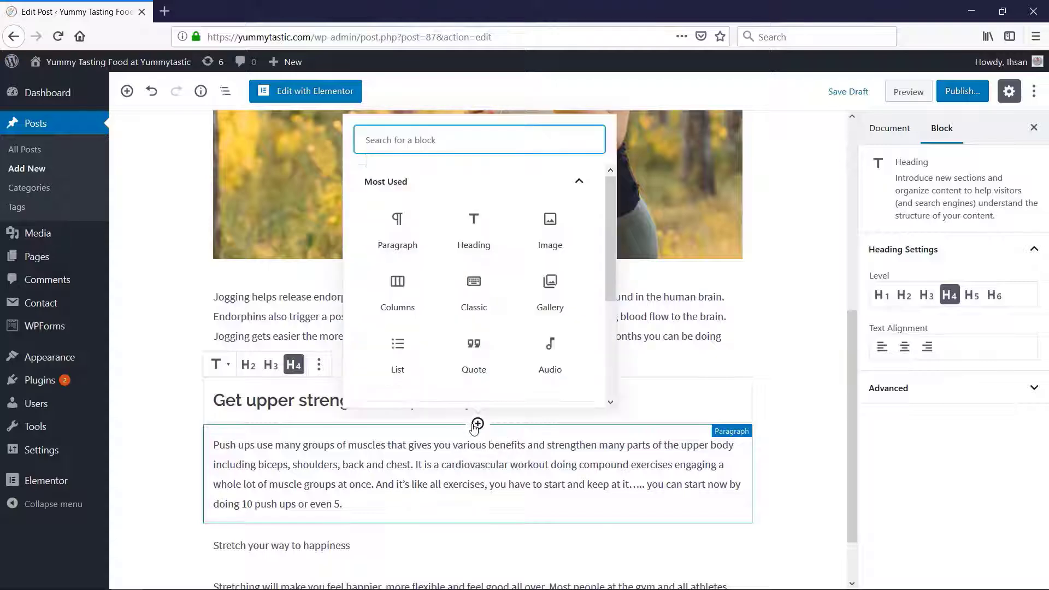
{"action": "left_click", "coordinate": [550, 229]}
{"action": "left_click", "coordinate": [510, 517]}
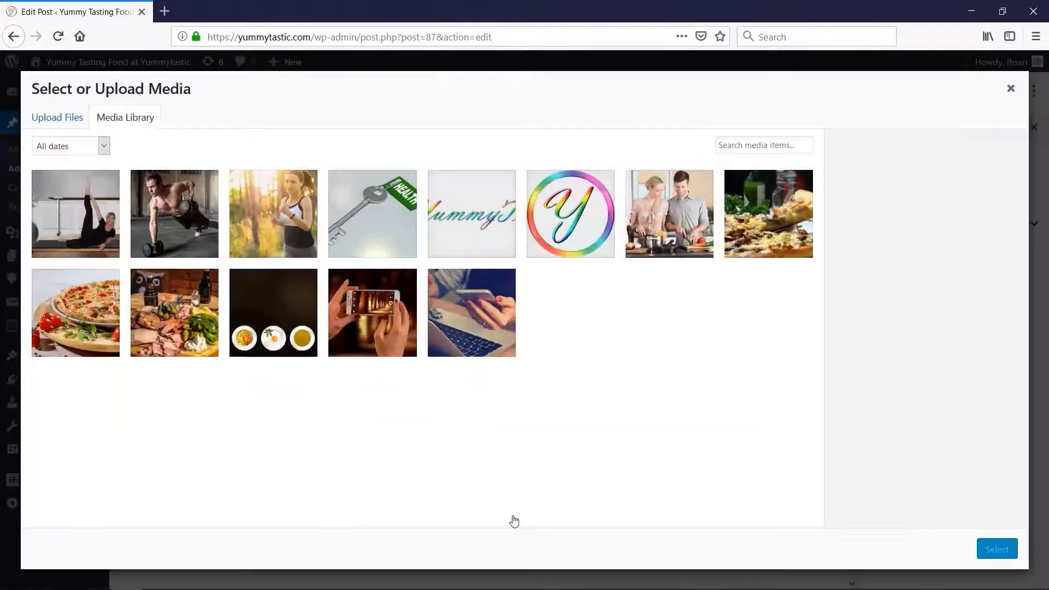
{"action": "left_click", "coordinate": [185, 201]}
{"action": "left_click", "coordinate": [997, 549]}
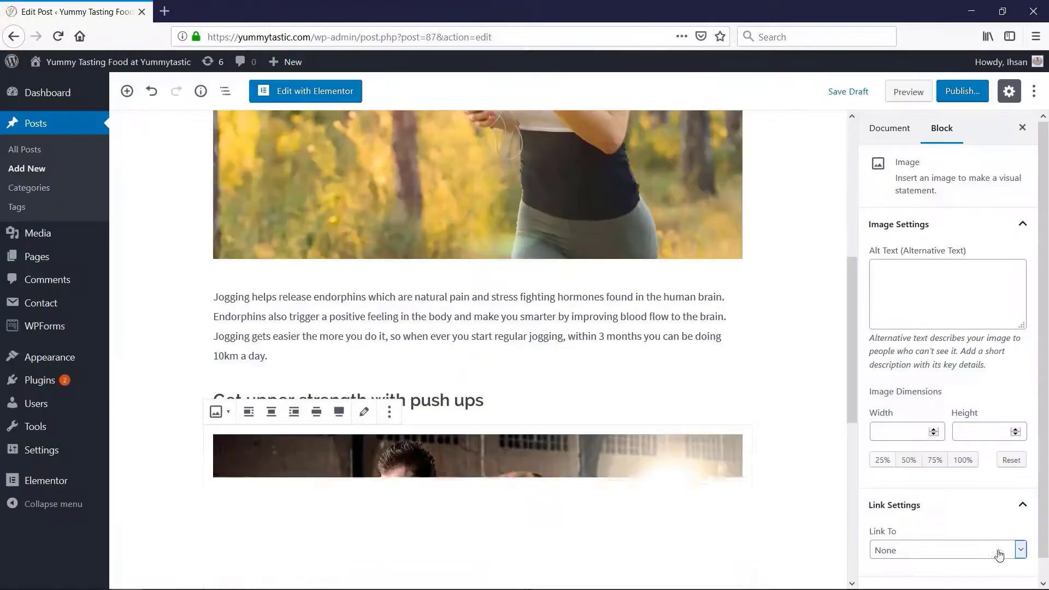
Turn the "Stretch your way to happiness" paragraph into an H4 heading
{"action": "scroll", "coordinate": [536, 492], "scroll_direction": "down", "scroll_amount": 7}
{"action": "left_click", "coordinate": [217, 483]}
{"action": "left_click", "coordinate": [216, 445]}
{"action": "left_click", "coordinate": [243, 331]}
{"action": "left_click", "coordinate": [293, 445]}
Insert the Stretching picture from the media library beneath the "Stretch your way to happiness" heading
{"action": "left_click", "coordinate": [478, 504]}
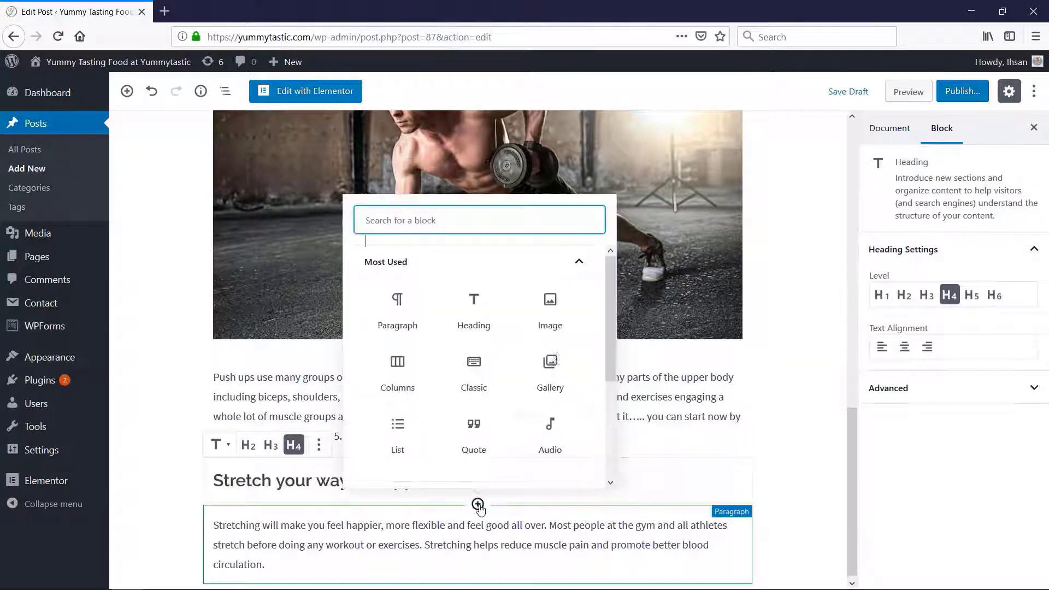
{"action": "left_click", "coordinate": [550, 309]}
{"action": "left_click", "coordinate": [506, 506]}
{"action": "left_click", "coordinate": [102, 234]}
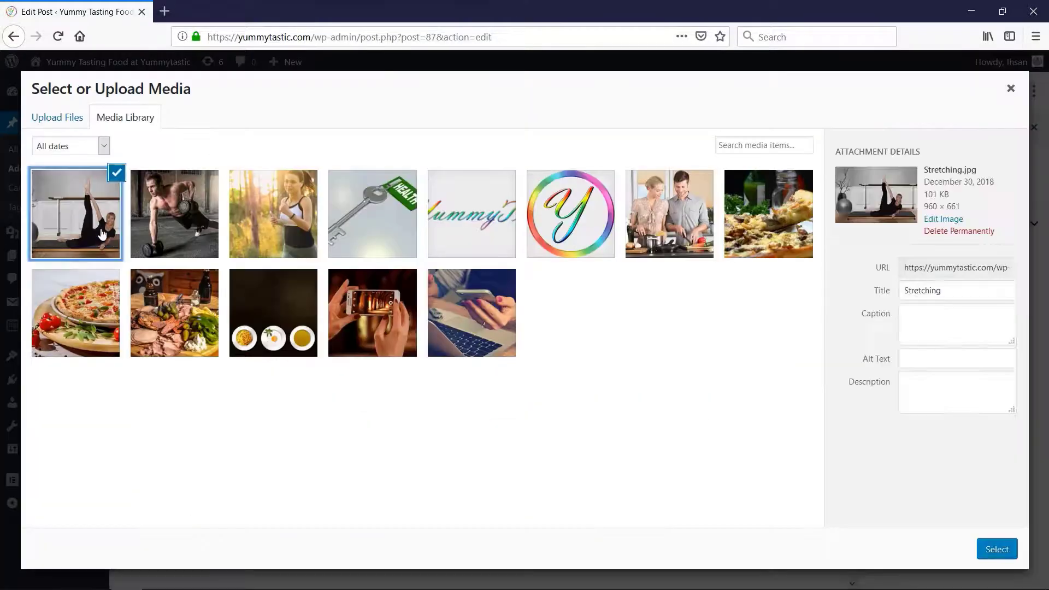
{"action": "left_click", "coordinate": [997, 549]}
Review the additional block options available for the jogging image, such as duplicating, inserting before or after, and removing
{"action": "scroll", "coordinate": [846, 496], "scroll_direction": "down", "scroll_amount": 6}
{"action": "left_click_drag", "start_coordinate": [846, 496], "coordinate": [852, 168]}
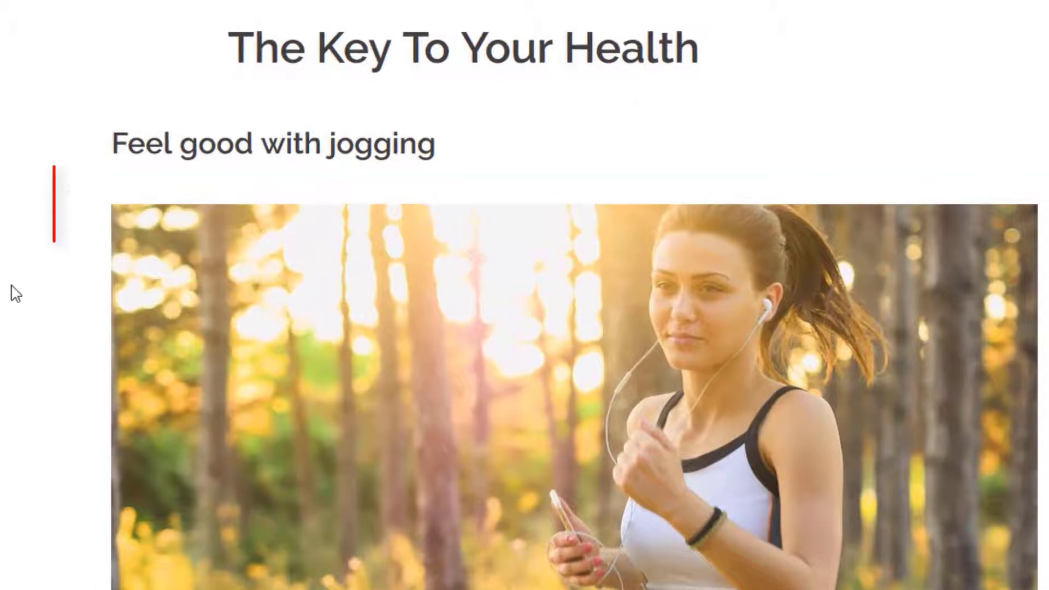
{"action": "mouse_move", "coordinate": [94, 257]}
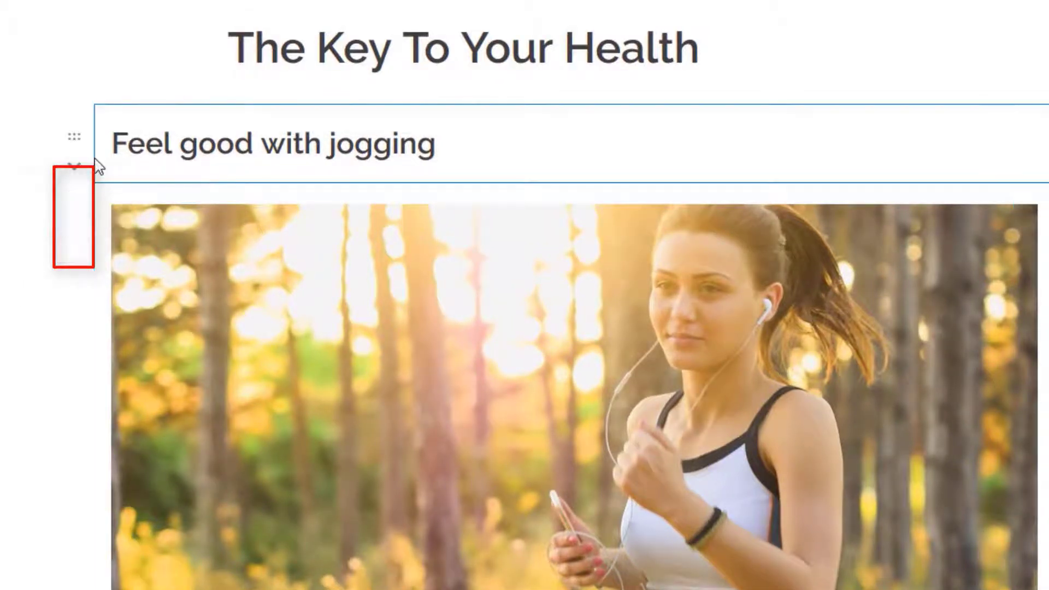
{"action": "left_click", "coordinate": [78, 224]}
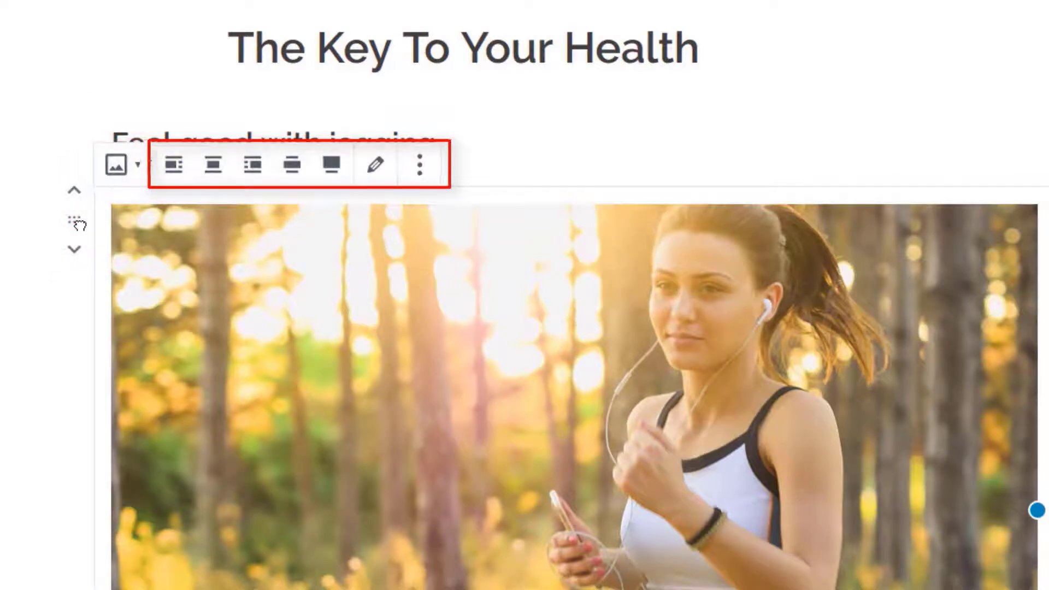
{"action": "left_click", "coordinate": [421, 168]}
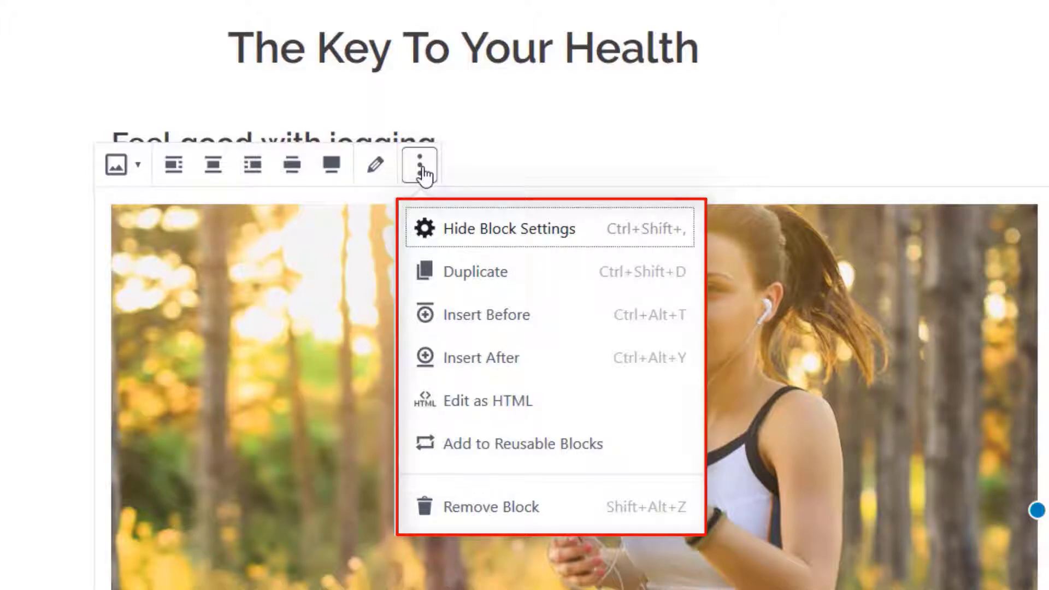
{"action": "left_click", "coordinate": [420, 169]}
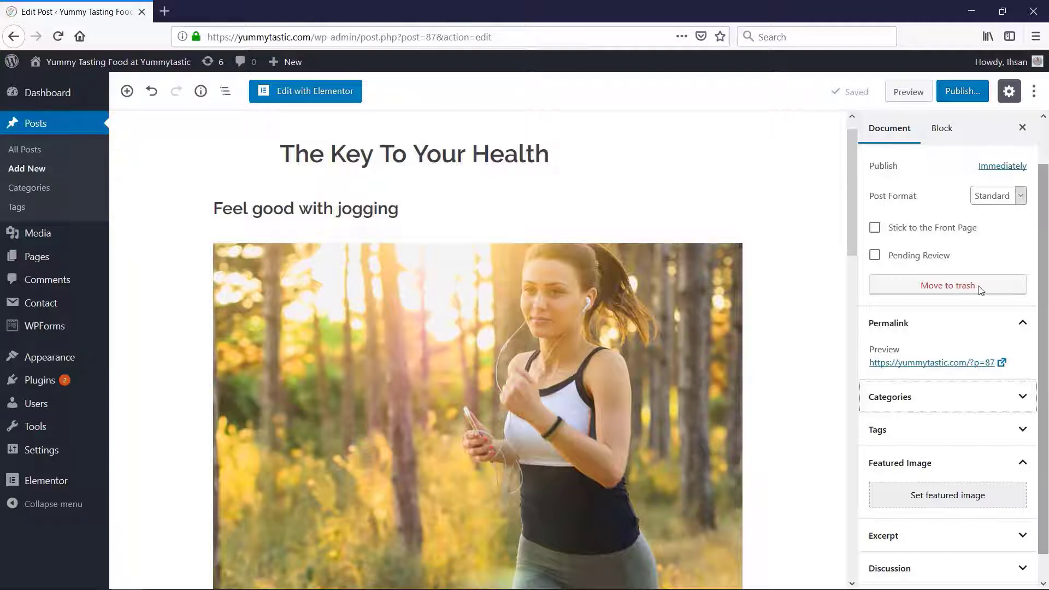
View the block settings, hide the settings sidebar and show it again with the document settings
{"action": "left_click", "coordinate": [941, 131]}
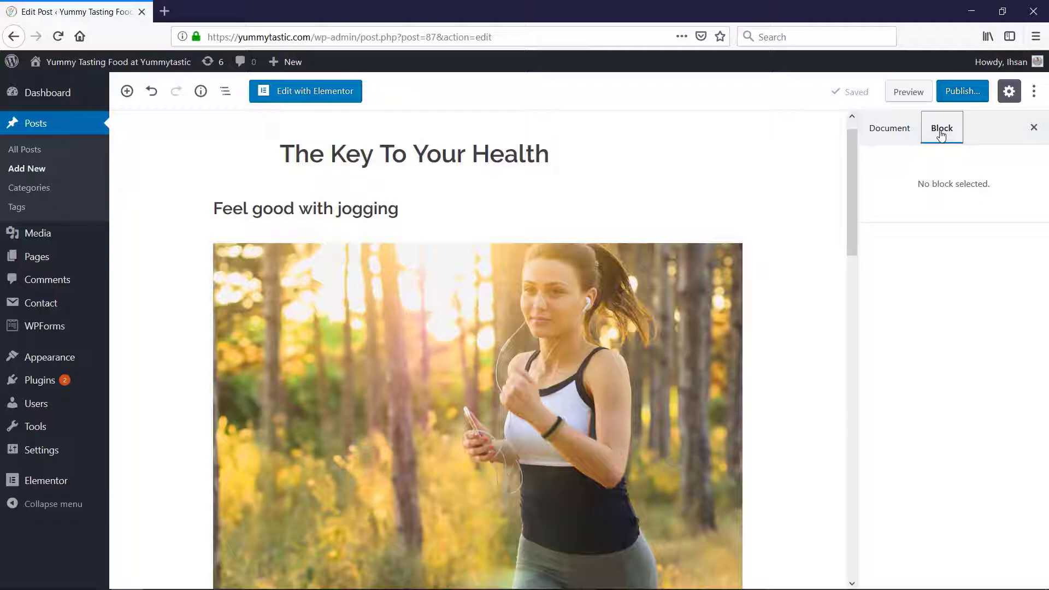
{"action": "left_click", "coordinate": [1006, 94]}
{"action": "left_click", "coordinate": [1006, 92]}
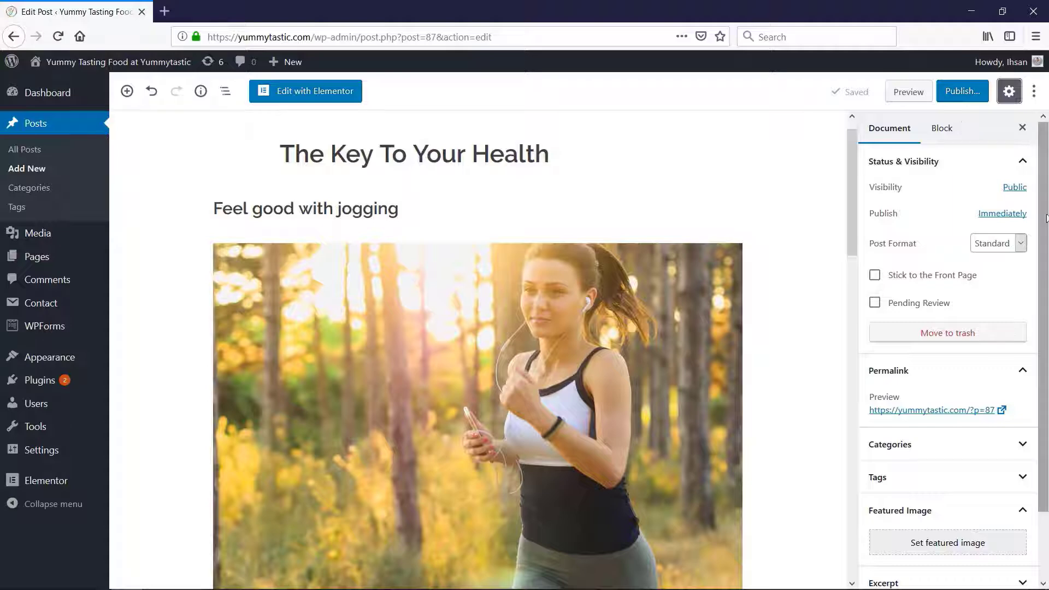
Add a new post category named "Exercise"
{"action": "scroll", "coordinate": [1046, 218], "scroll_direction": "down", "scroll_amount": 2}
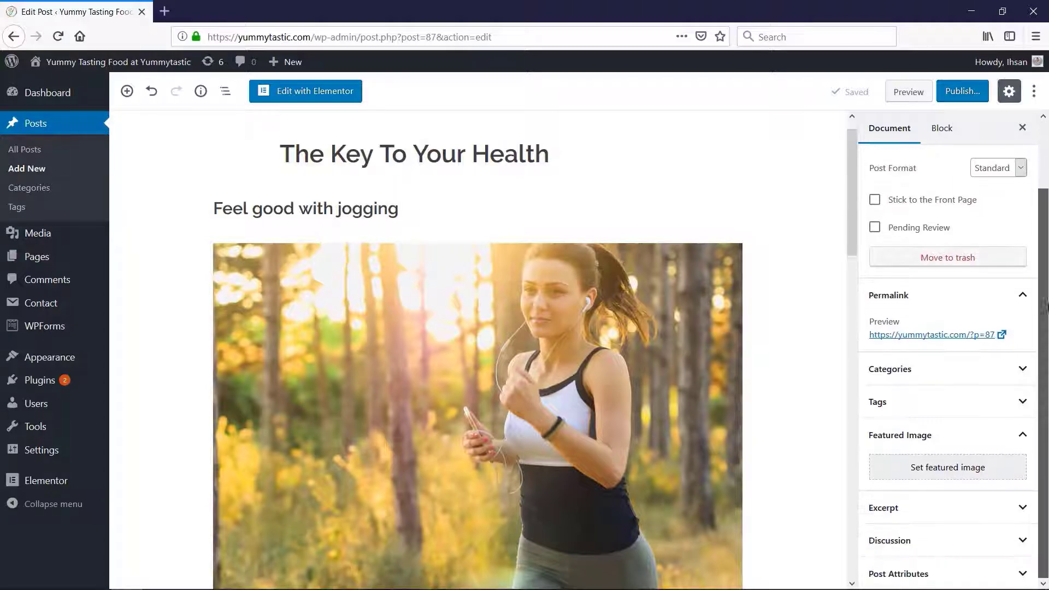
{"action": "left_click", "coordinate": [1020, 375]}
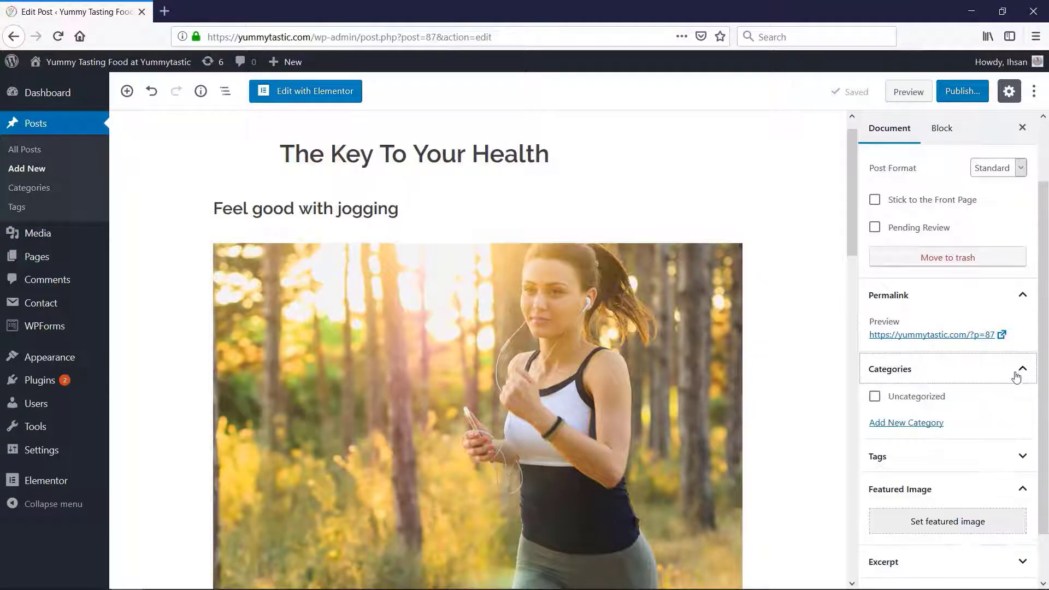
{"action": "left_click", "coordinate": [914, 423]}
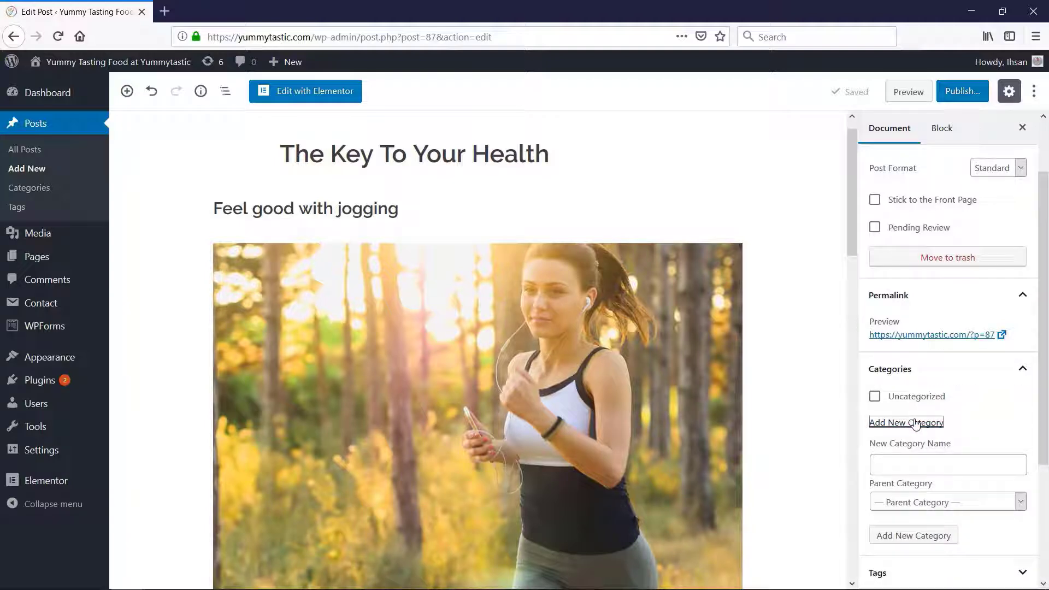
{"action": "left_click", "coordinate": [924, 468]}
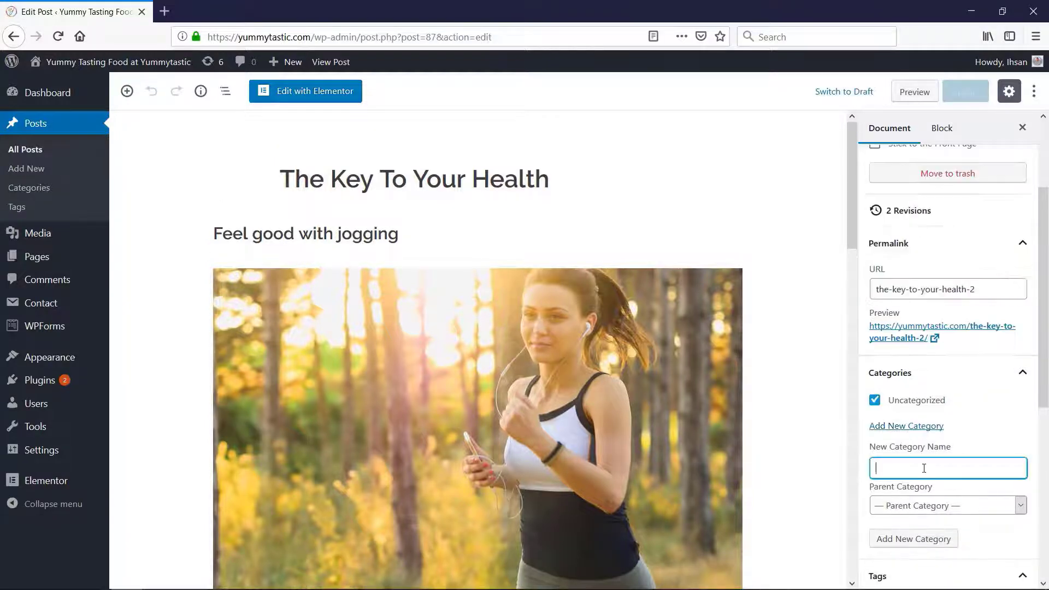
{"action": "type", "text": "Exercise"}
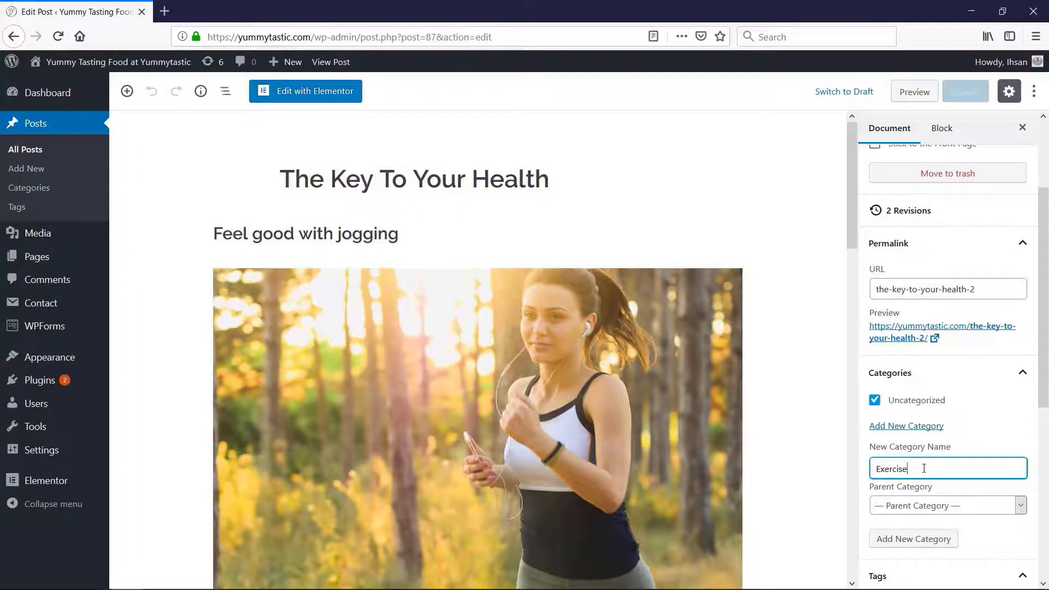
{"action": "key", "text": "Return"}
Add the tag "Healthy" to the post
{"action": "scroll", "coordinate": [1023, 468], "scroll_direction": "down", "scroll_amount": 3}
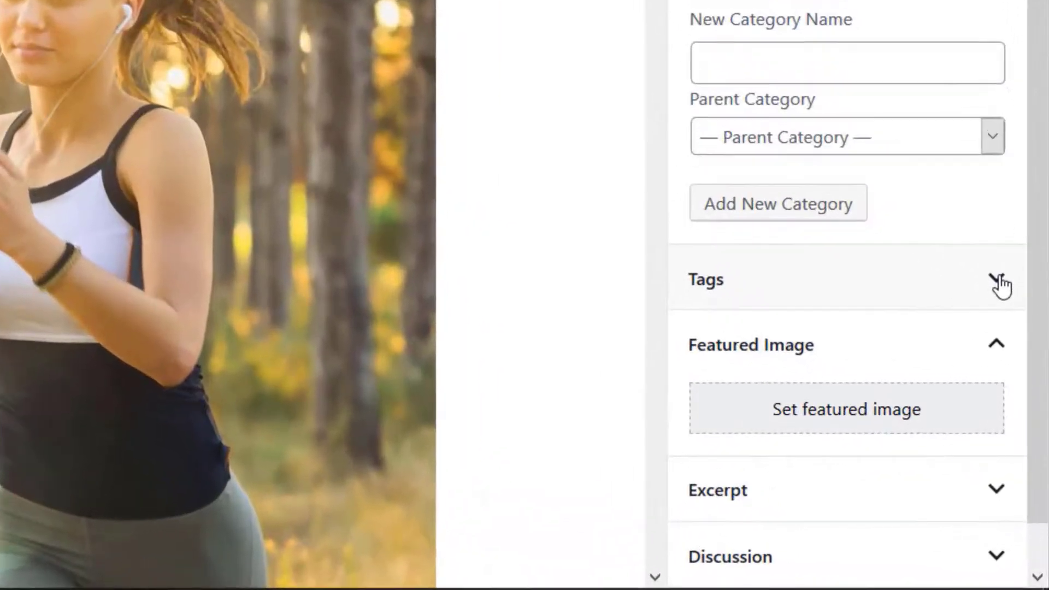
{"action": "left_click", "coordinate": [1022, 432]}
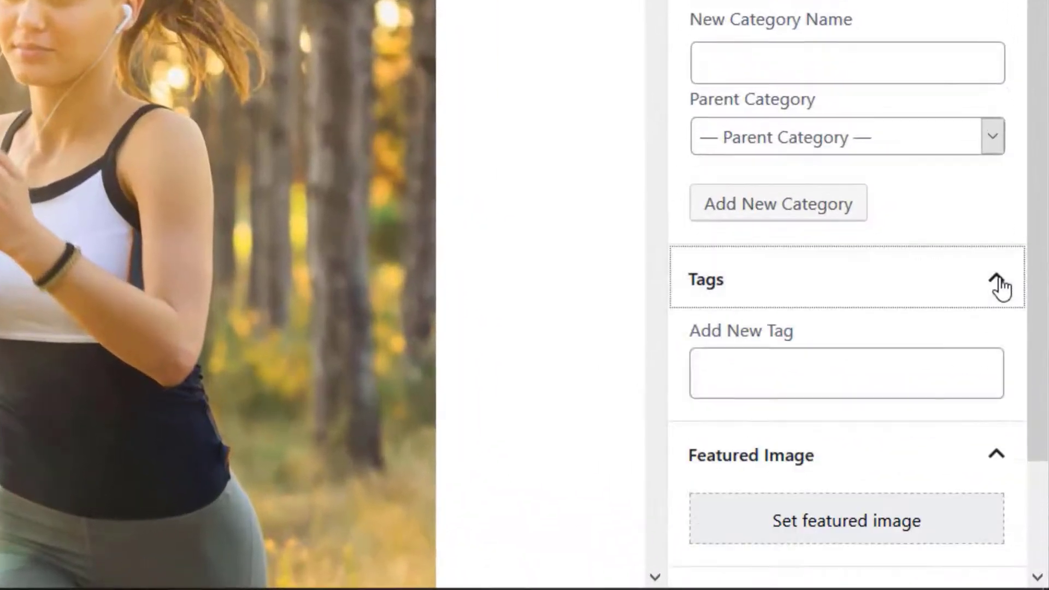
{"action": "left_click", "coordinate": [922, 363]}
{"action": "type", "text": "Healthy"}
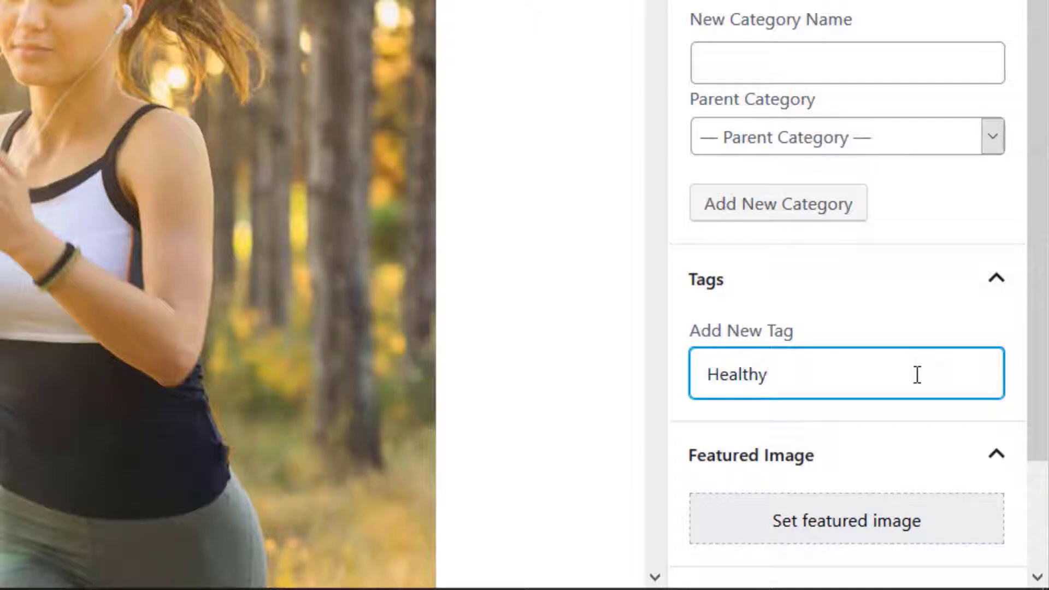
{"action": "key", "text": "Return"}
Set the key picture with the green "HEALTH" tag from the media library as the post's featured image
{"action": "scroll", "coordinate": [1045, 465], "scroll_direction": "down", "scroll_amount": 3}
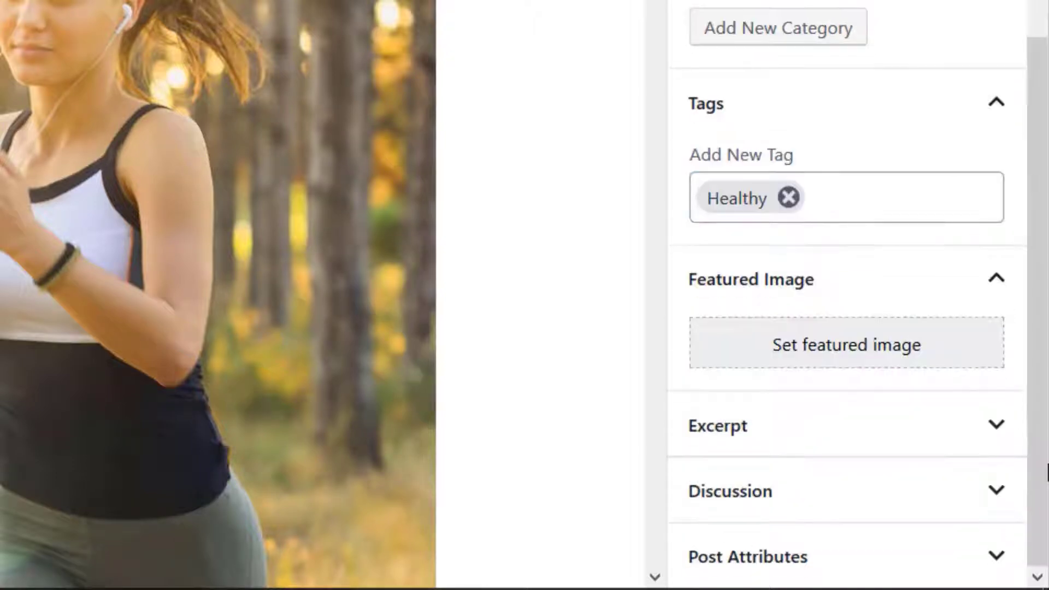
{"action": "left_click", "coordinate": [1005, 287]}
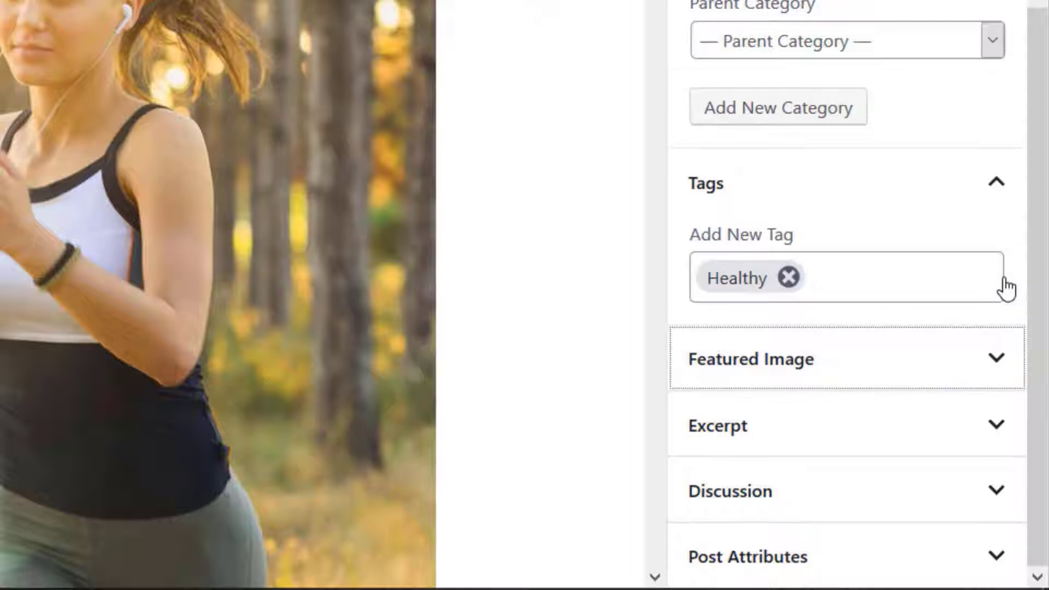
{"action": "left_click", "coordinate": [999, 372]}
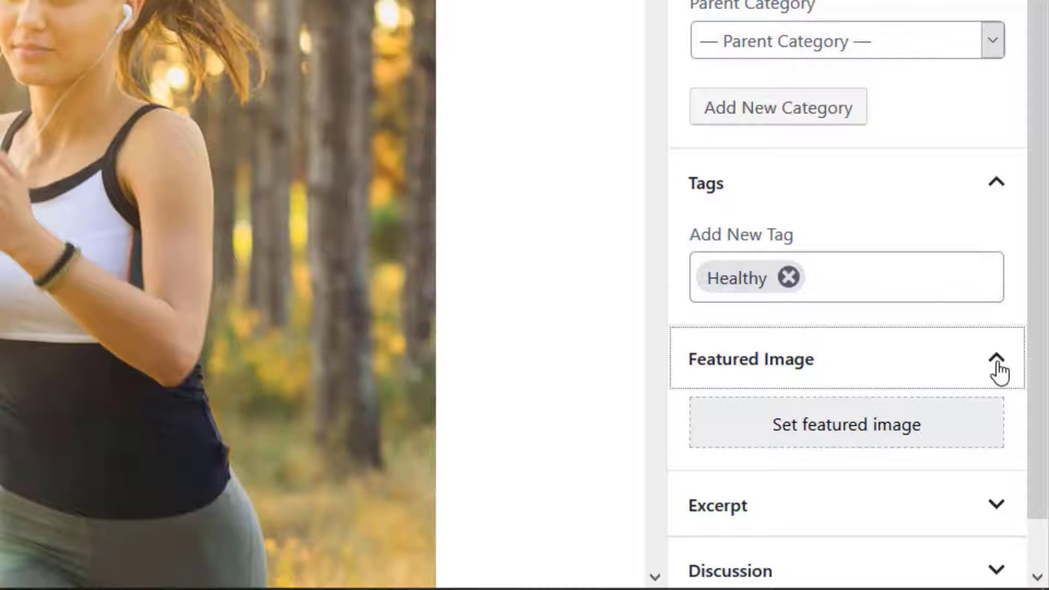
{"action": "left_click", "coordinate": [912, 426]}
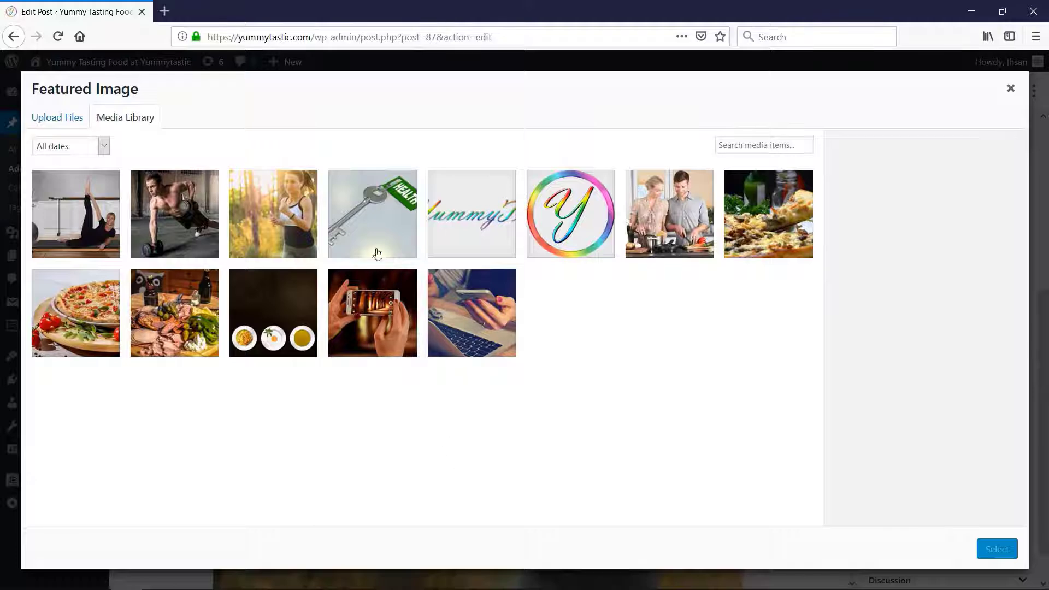
{"action": "left_click", "coordinate": [381, 214]}
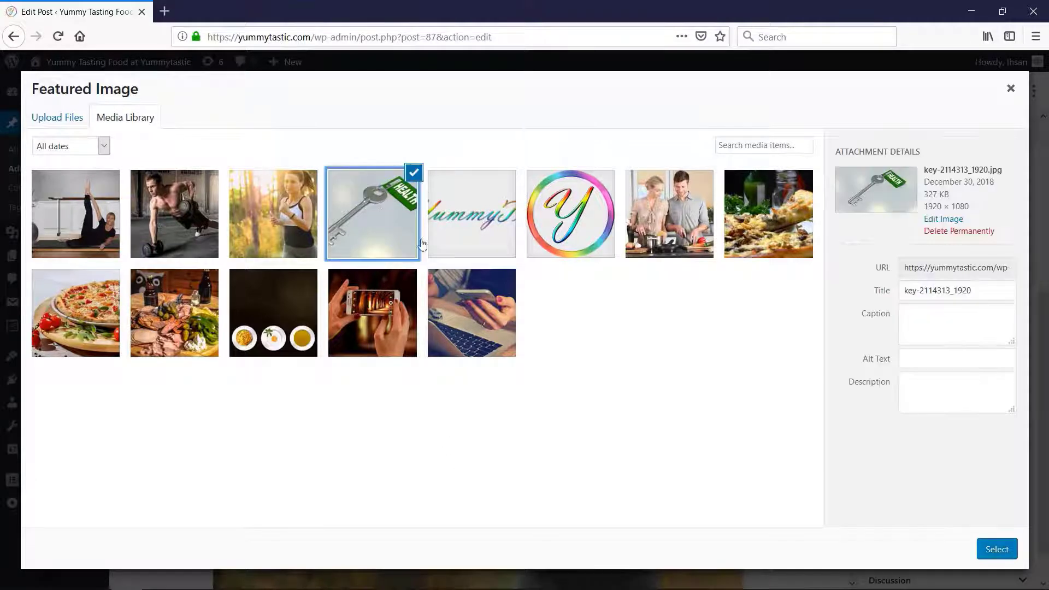
{"action": "left_click", "coordinate": [997, 550]}
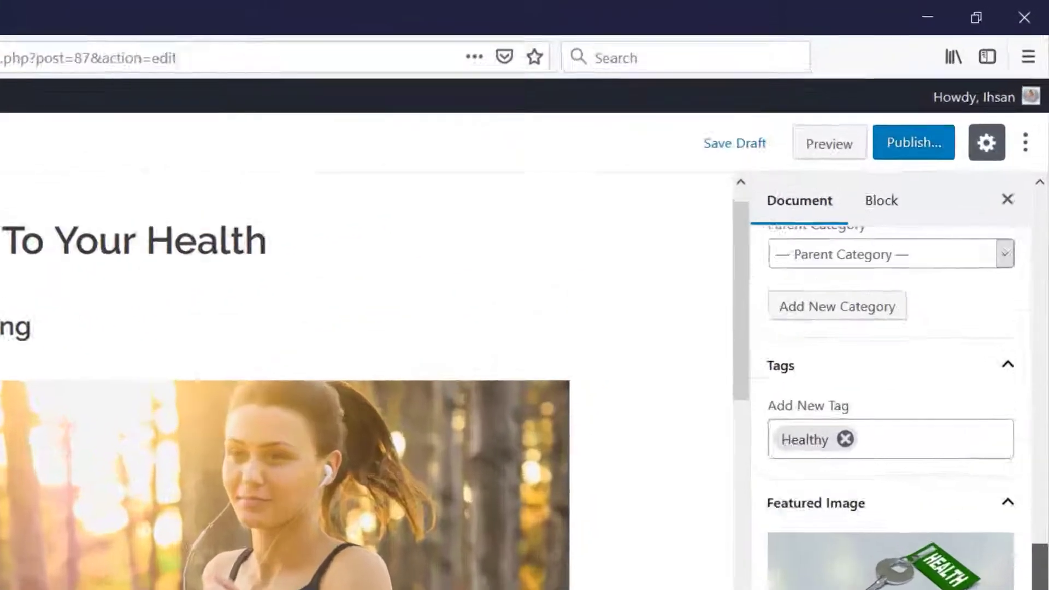
Publish the post "The Key To Your Health" and view it on the live site
{"action": "left_click_drag", "start_coordinate": [1048, 475], "coordinate": [1048, 252]}
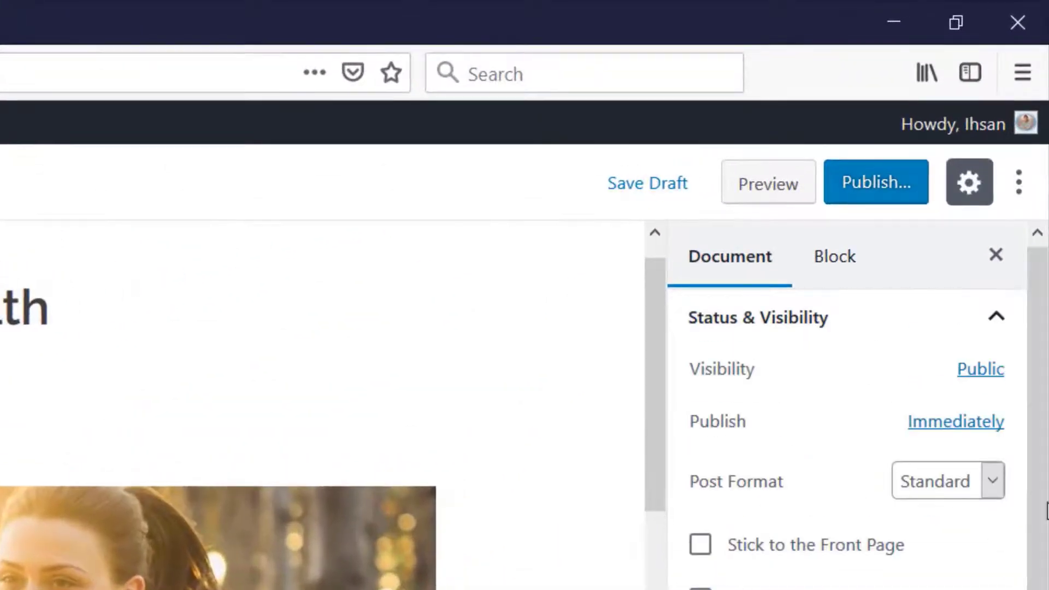
{"action": "left_click", "coordinate": [869, 185]}
{"action": "left_click", "coordinate": [868, 195]}
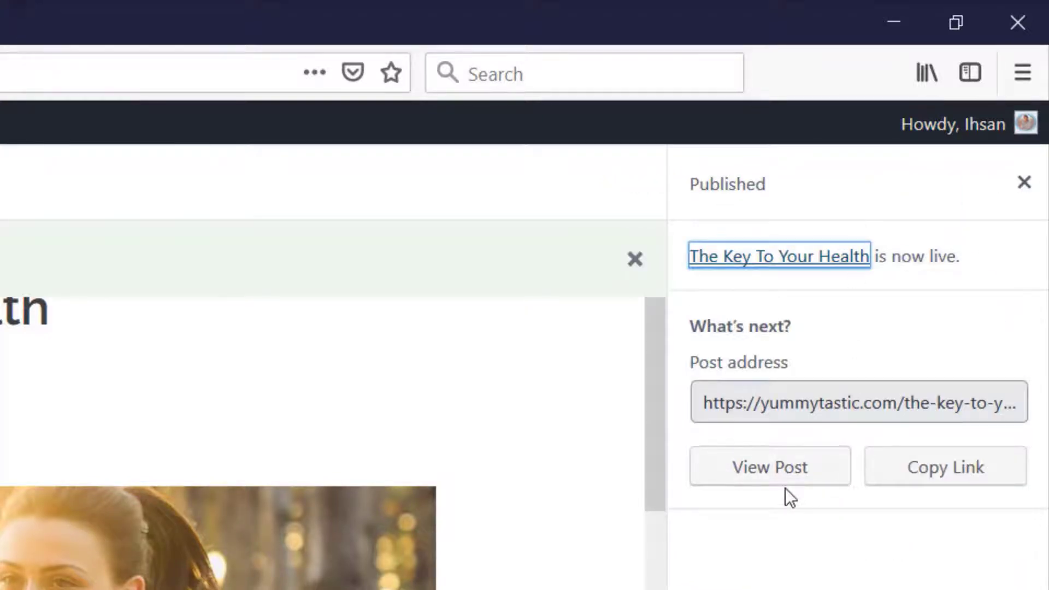
{"action": "left_click", "coordinate": [784, 482]}
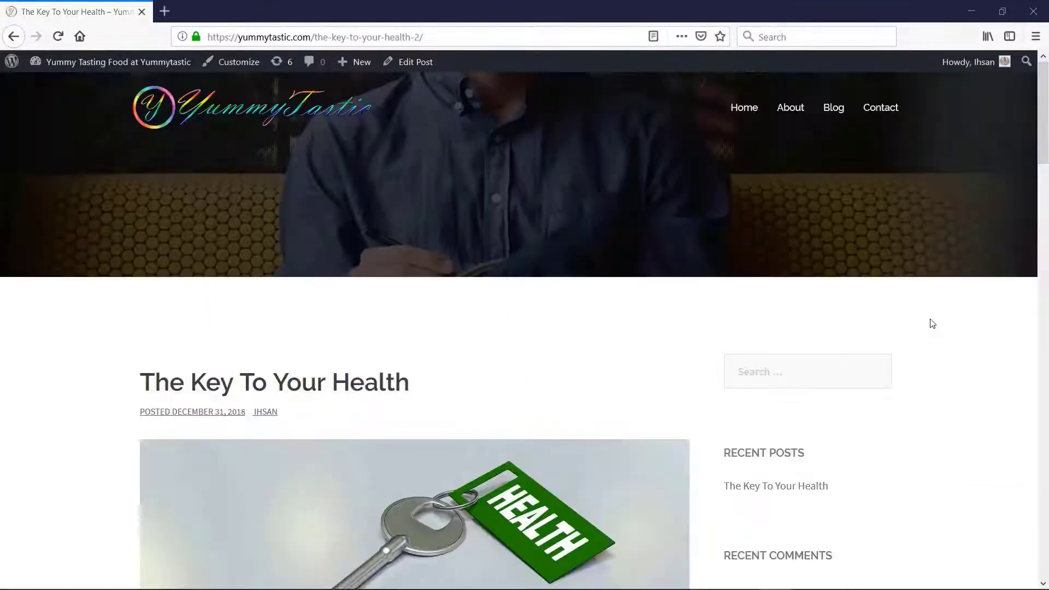
Review the published post's images, text, sidebar, tag and comment form, and return to the site's dashboard
{"action": "scroll", "coordinate": [933, 323], "scroll_direction": "down", "scroll_amount": 10}
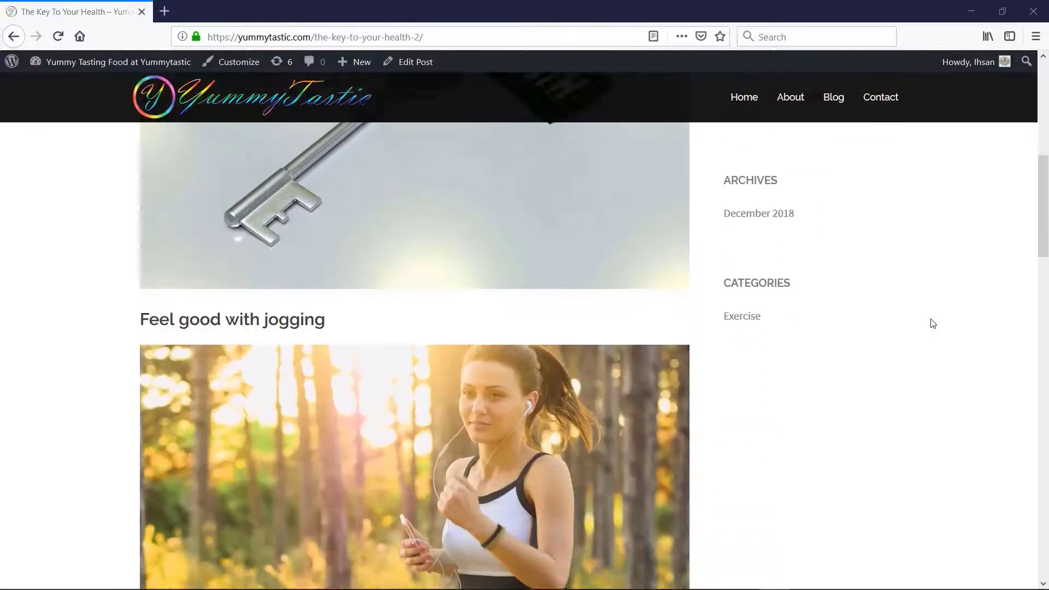
{"action": "scroll", "coordinate": [933, 324], "scroll_direction": "down", "scroll_amount": 1}
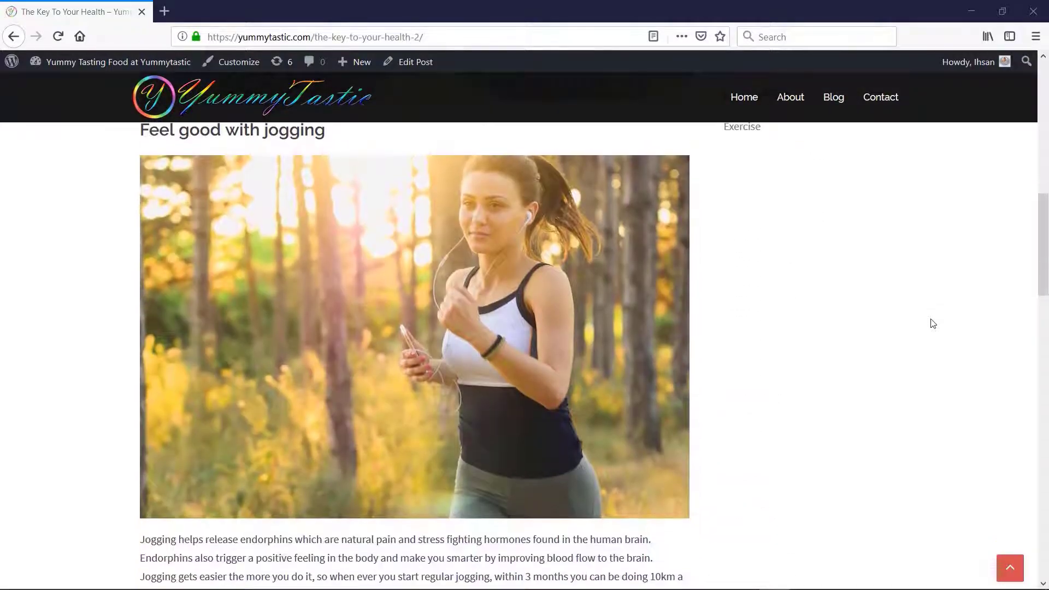
{"action": "scroll", "coordinate": [934, 323], "scroll_direction": "down", "scroll_amount": 6}
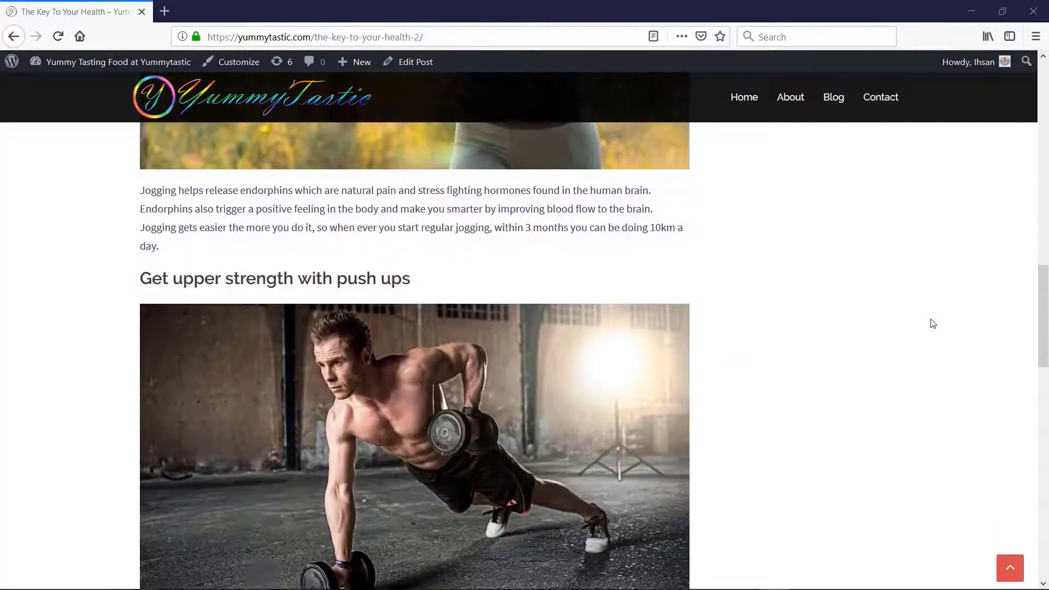
{"action": "scroll", "coordinate": [933, 324], "scroll_direction": "down", "scroll_amount": 1}
{"action": "scroll", "coordinate": [934, 324], "scroll_direction": "up", "scroll_amount": 1}
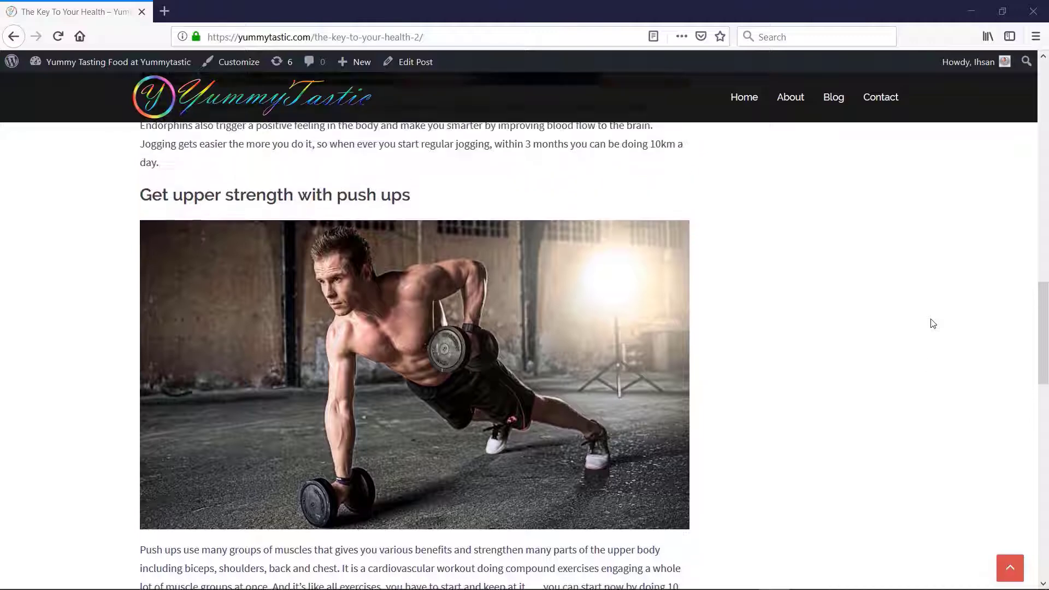
{"action": "scroll", "coordinate": [933, 323], "scroll_direction": "down", "scroll_amount": 6}
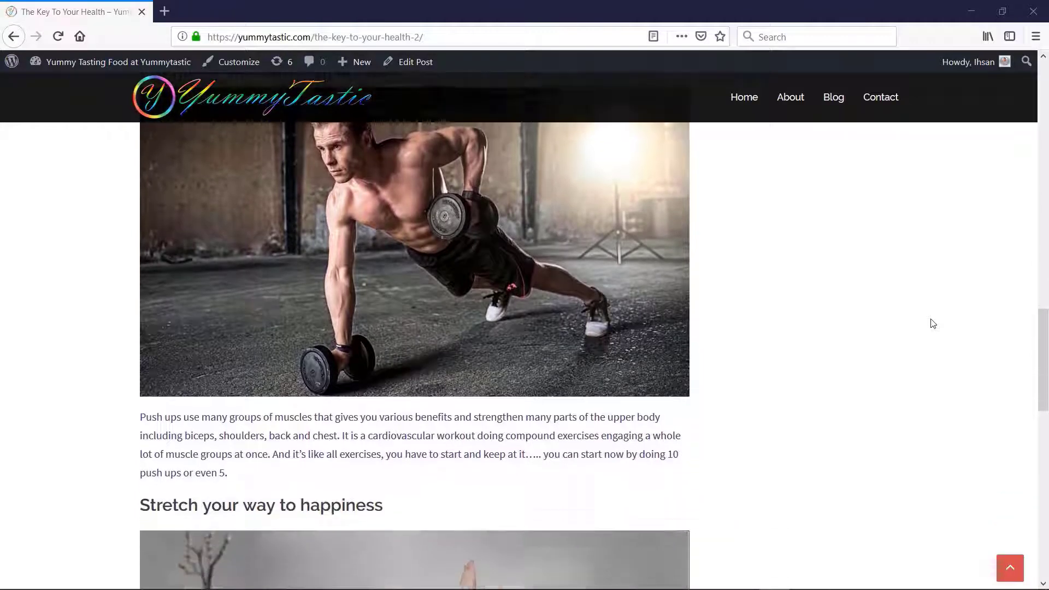
{"action": "scroll", "coordinate": [934, 324], "scroll_direction": "down", "scroll_amount": 1}
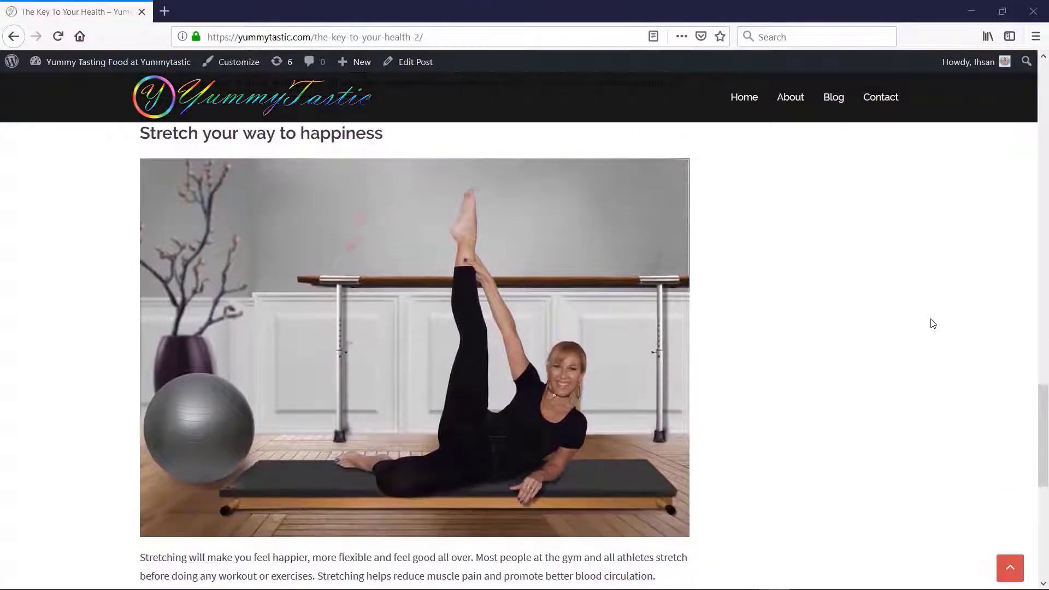
{"action": "scroll", "coordinate": [934, 323], "scroll_direction": "down", "scroll_amount": 6}
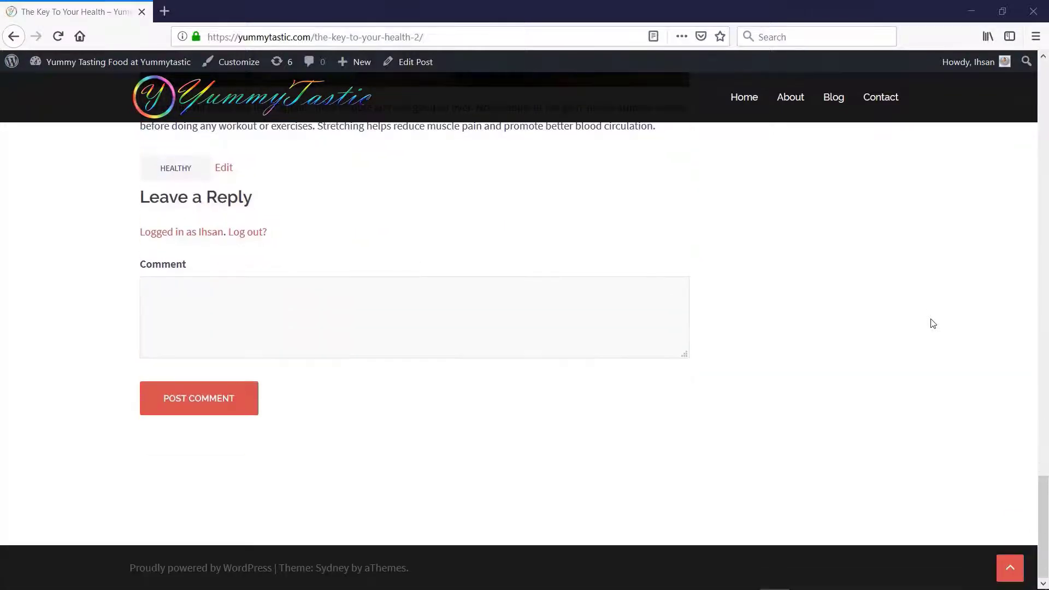
{"action": "scroll", "coordinate": [934, 324], "scroll_direction": "up", "scroll_amount": 15}
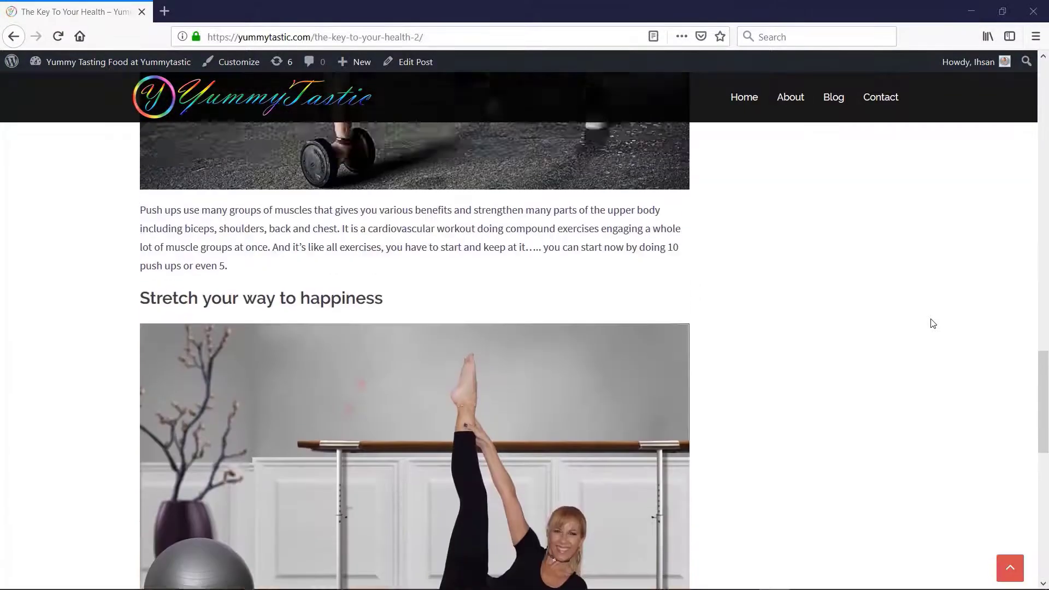
{"action": "scroll", "coordinate": [934, 323], "scroll_direction": "up", "scroll_amount": 12}
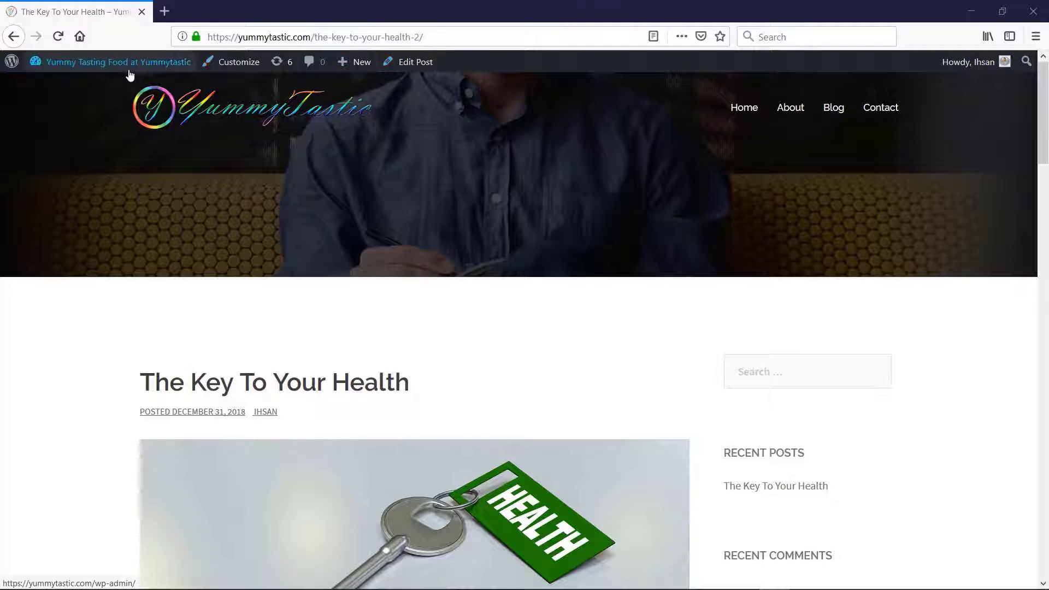
{"action": "mouse_move", "coordinate": [79, 70]}
{"action": "left_click", "coordinate": [64, 87]}
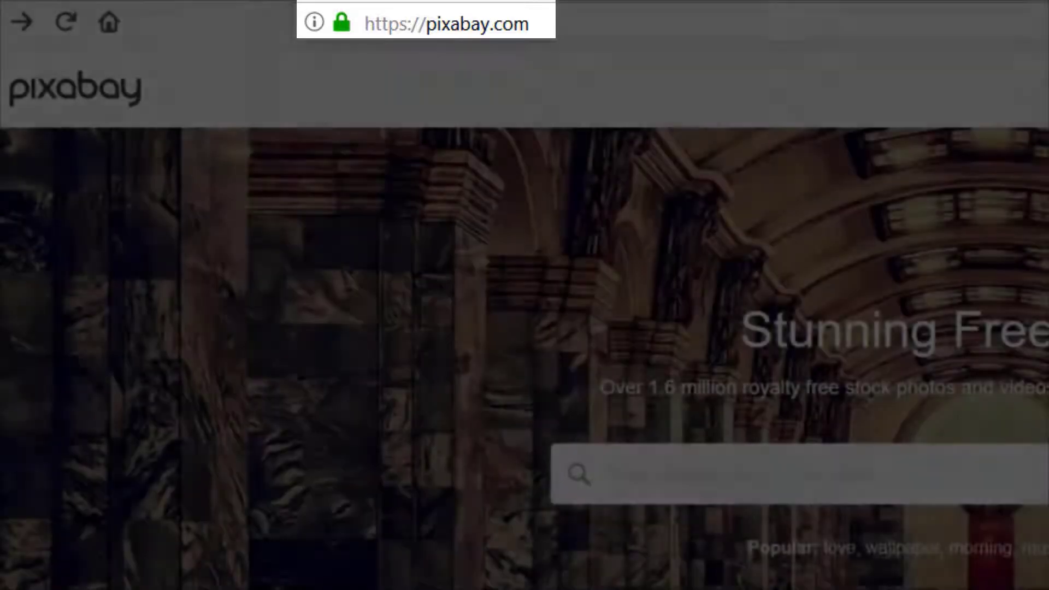
Search Pixabay for "food" and browse through the first page of free image results
{"action": "type", "text": "food"}
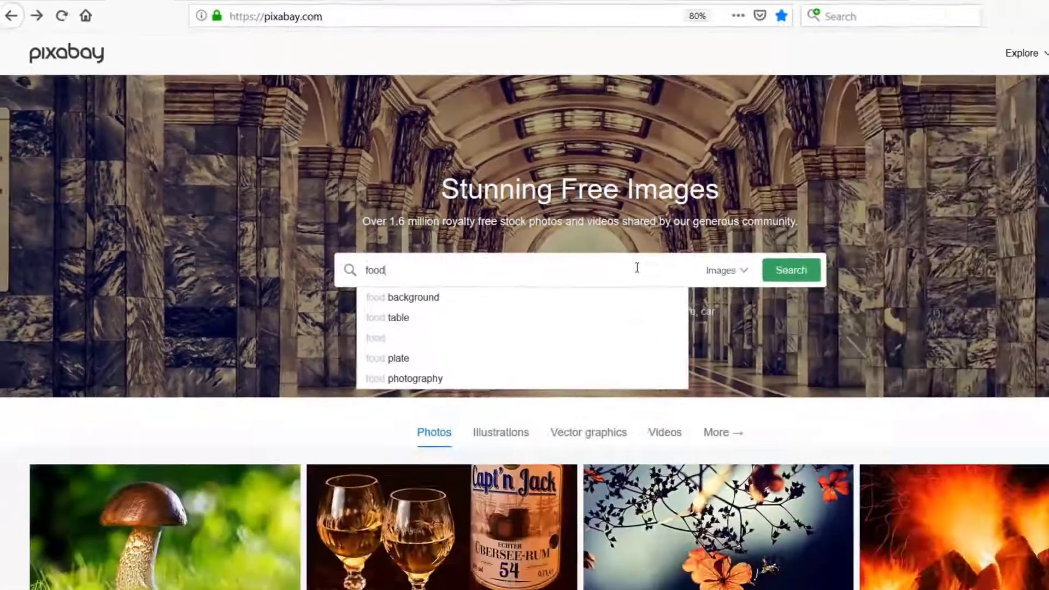
{"action": "key", "text": "Return"}
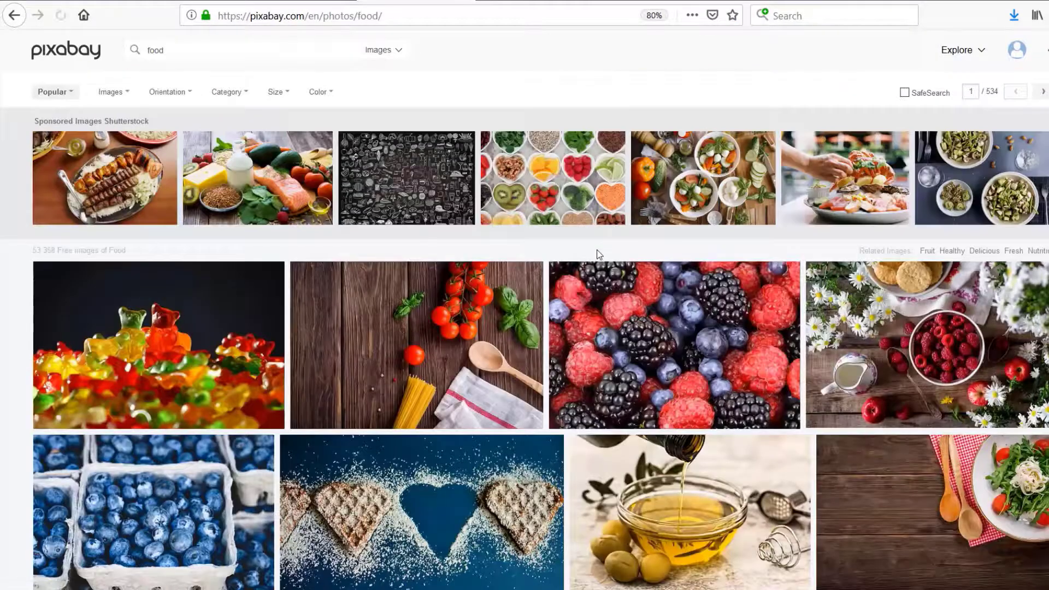
{"action": "scroll", "coordinate": [599, 254], "scroll_direction": "down", "scroll_amount": 10}
{"action": "scroll", "coordinate": [712, 305], "scroll_direction": "down", "scroll_amount": 15}
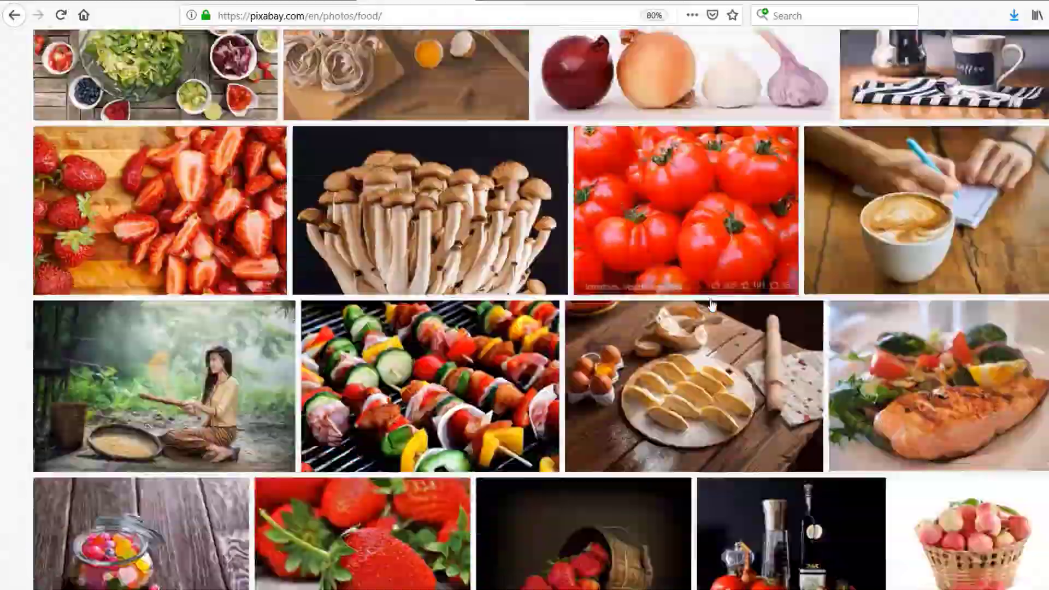
{"action": "scroll", "coordinate": [712, 304], "scroll_direction": "down", "scroll_amount": 15}
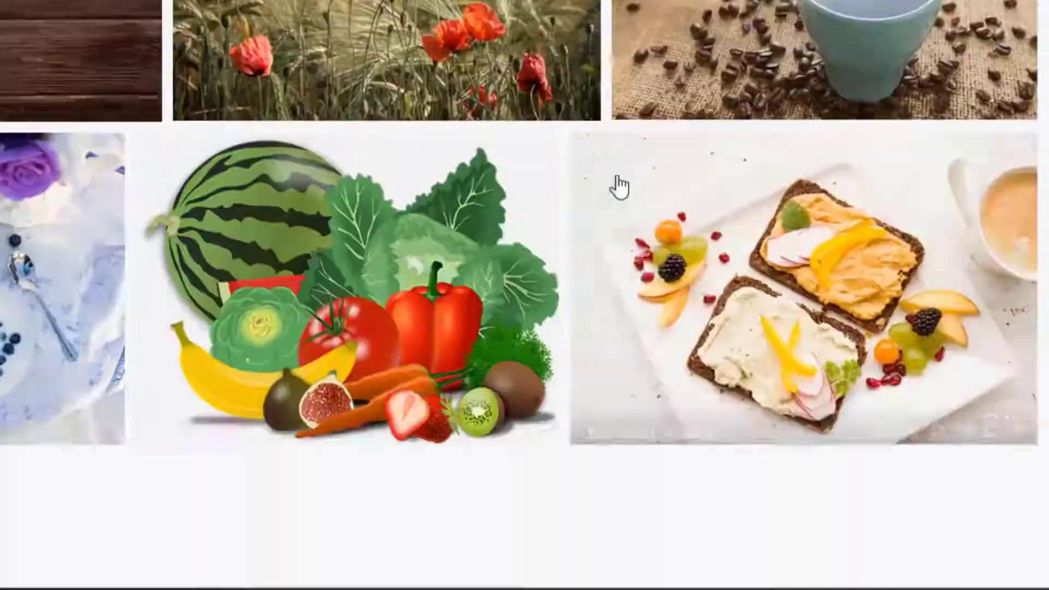
{"action": "scroll", "coordinate": [618, 182], "scroll_direction": "up", "scroll_amount": 10}
{"action": "scroll", "coordinate": [835, 381], "scroll_direction": "up", "scroll_amount": 7}
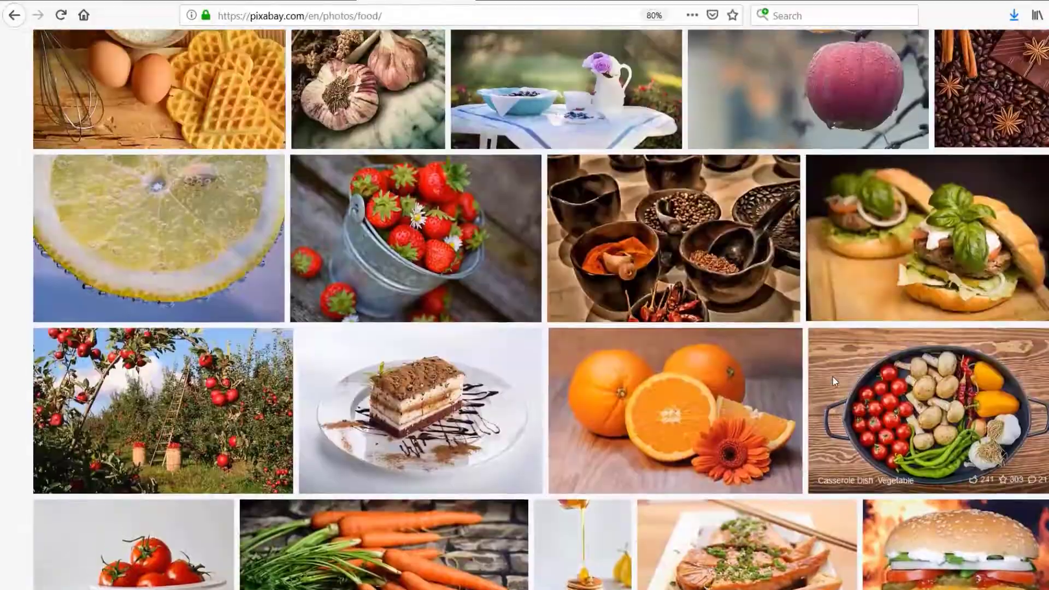
{"action": "scroll", "coordinate": [834, 381], "scroll_direction": "up", "scroll_amount": 9}
{"action": "scroll", "coordinate": [834, 381], "scroll_direction": "up", "scroll_amount": 10}
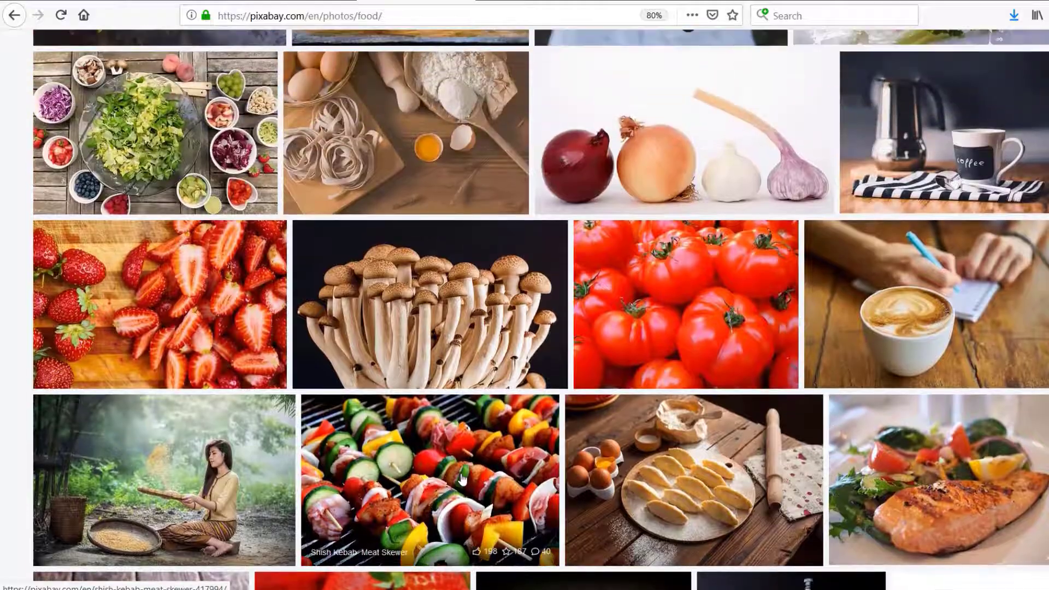
{"action": "scroll", "coordinate": [461, 479], "scroll_direction": "down", "scroll_amount": 2}
Open the shish kebab skewer image and view its licence and free download size options
{"action": "left_click", "coordinate": [462, 432]}
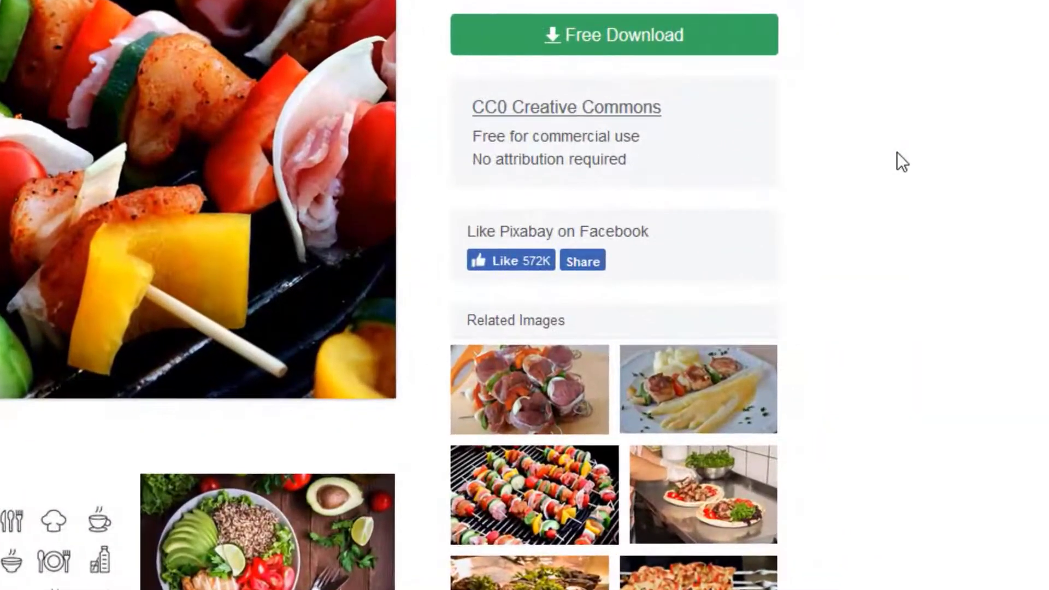
{"action": "left_click", "coordinate": [627, 48]}
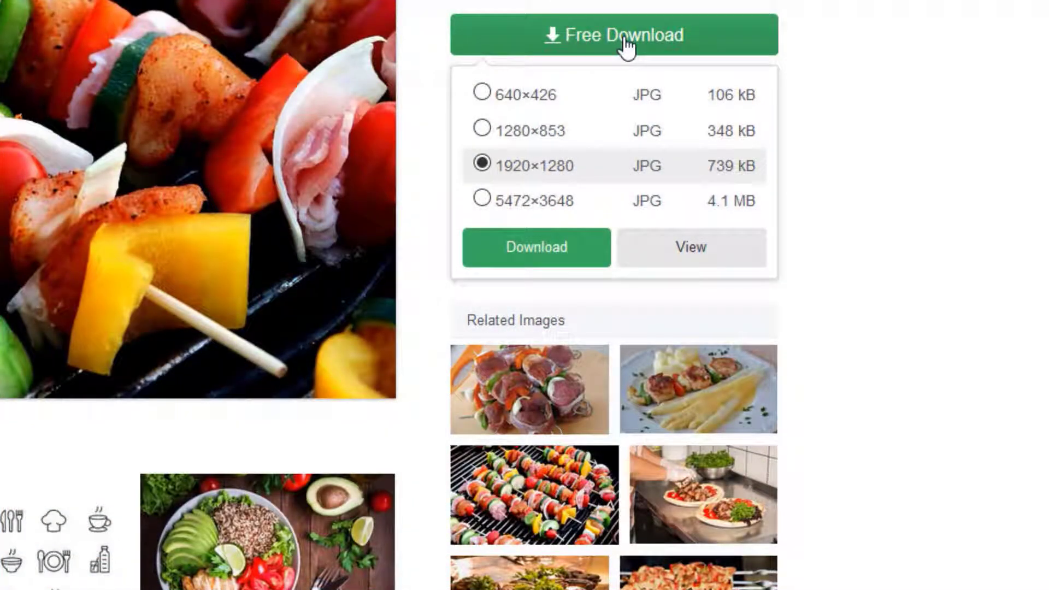
{"action": "left_click", "coordinate": [626, 44]}
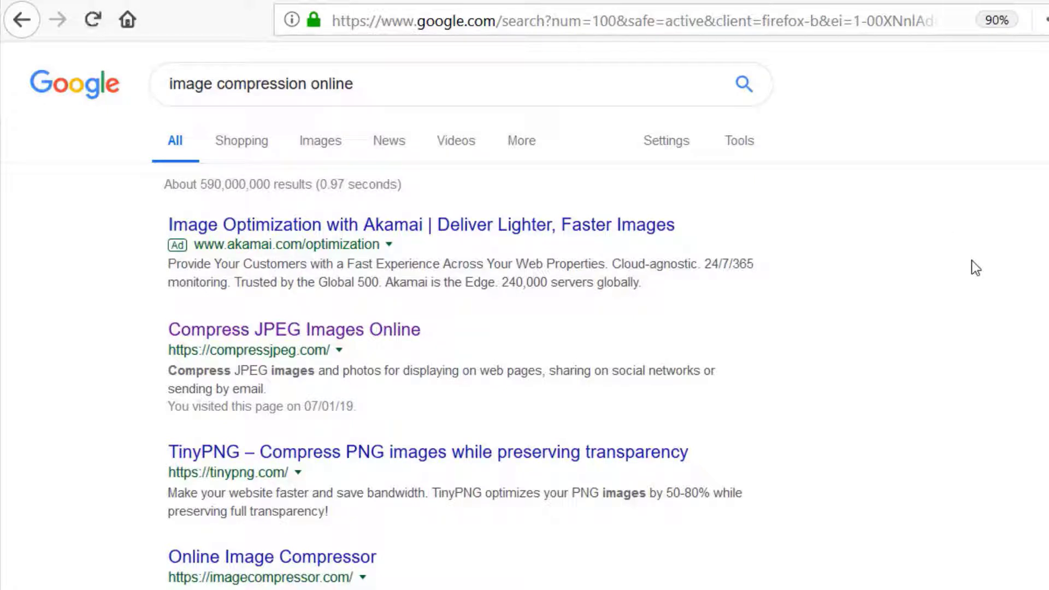
Look through the Google results for "image compression online" and open the JPEG Optimizer site
{"action": "scroll", "coordinate": [972, 260], "scroll_direction": "down", "scroll_amount": 5}
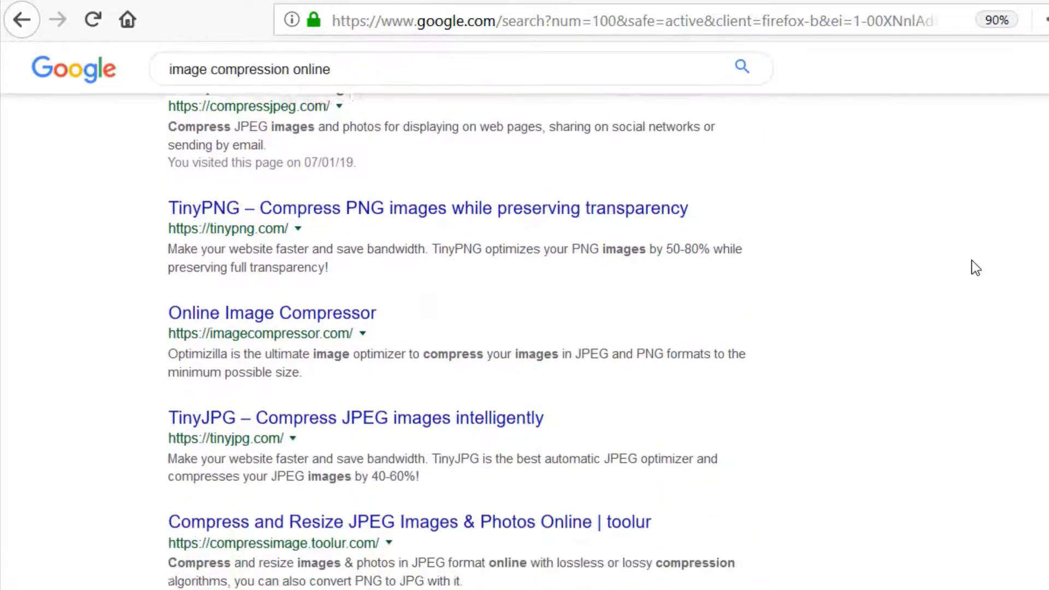
{"action": "scroll", "coordinate": [971, 260], "scroll_direction": "down", "scroll_amount": 7}
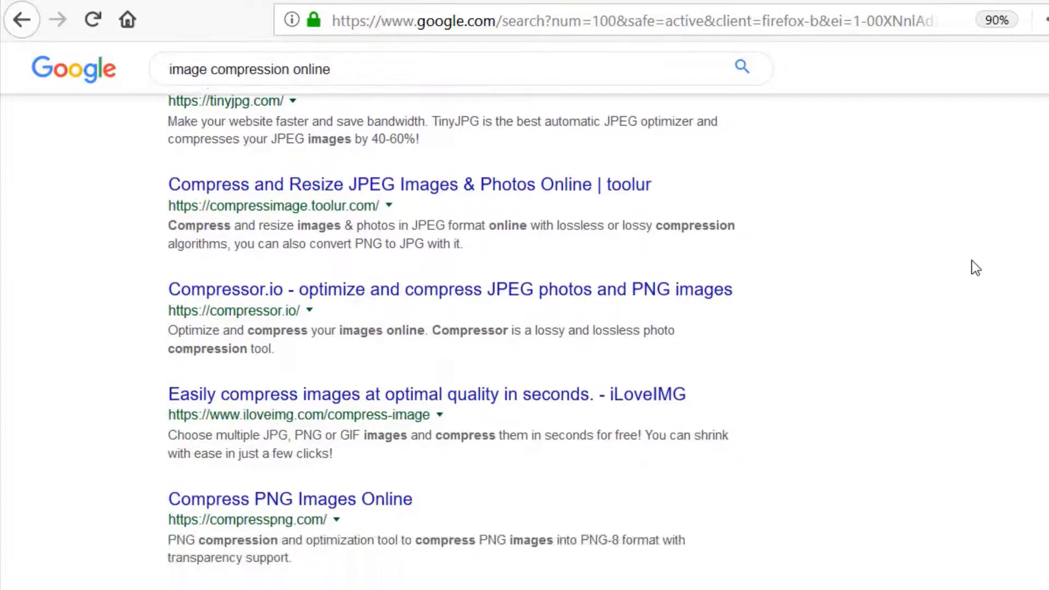
{"action": "scroll", "coordinate": [972, 260], "scroll_direction": "down", "scroll_amount": 3}
{"action": "scroll", "coordinate": [972, 266], "scroll_direction": "down", "scroll_amount": 2}
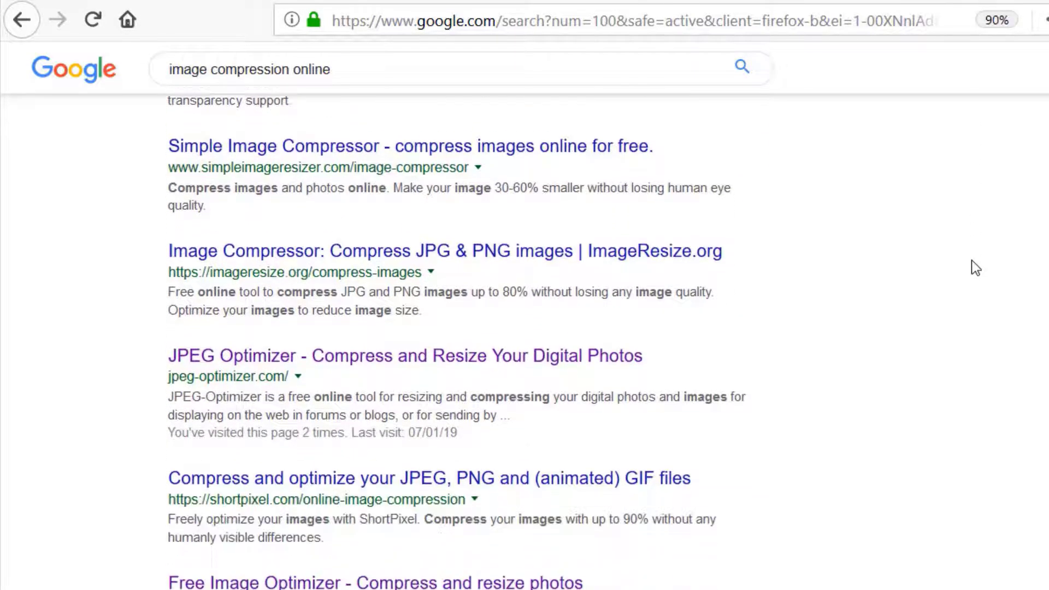
{"action": "left_click", "coordinate": [435, 358]}
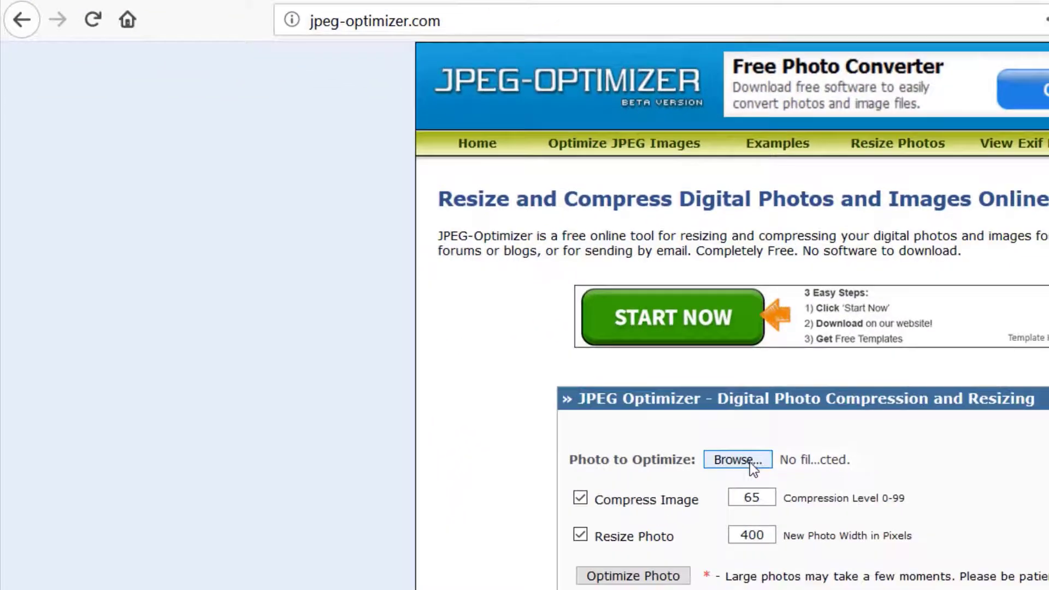
Choose the photo piza-3010062_960_720 to optimize, with a compression level of 50 and a new width of 1280 pixels
{"action": "left_click", "coordinate": [749, 463]}
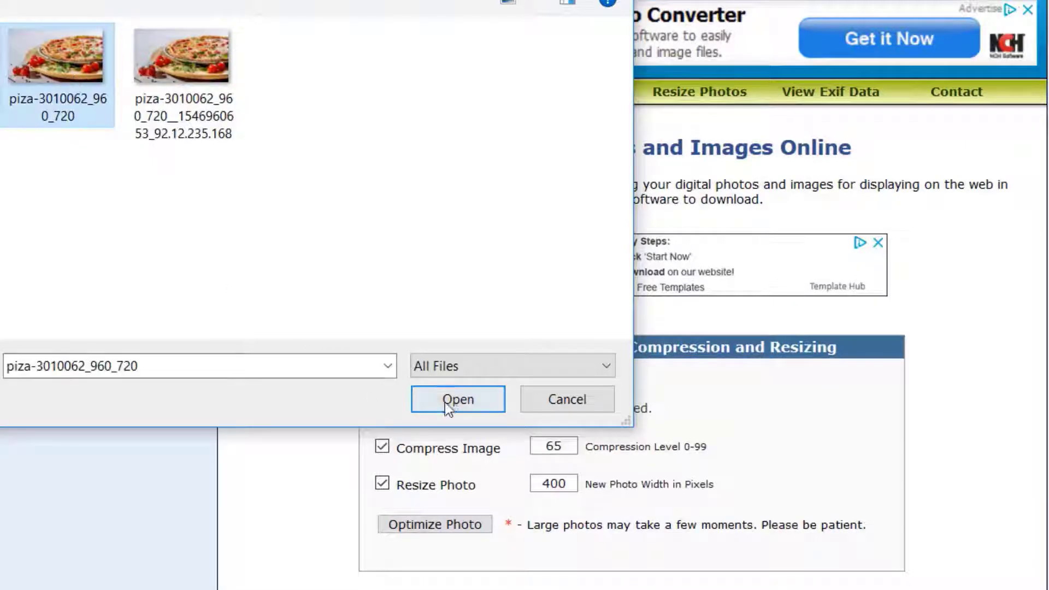
{"action": "left_click", "coordinate": [657, 450]}
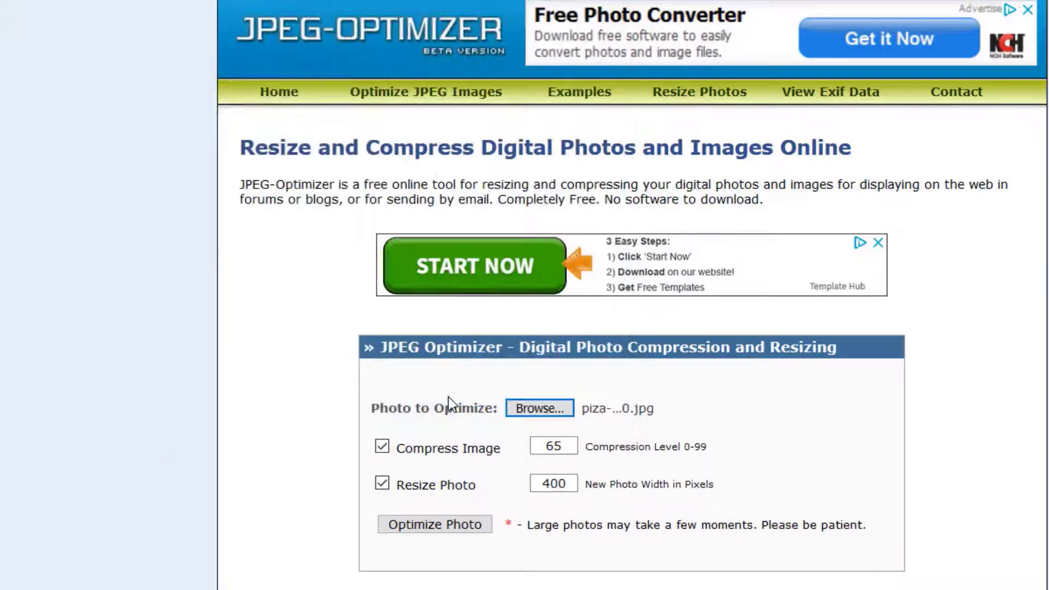
{"action": "left_click", "coordinate": [571, 446]}
{"action": "key", "text": "BackSpace"}
{"action": "key", "text": "BackSpace"}
{"action": "type", "text": "50"}
{"action": "key", "text": "Tab"}
{"action": "type", "text": "1280"}
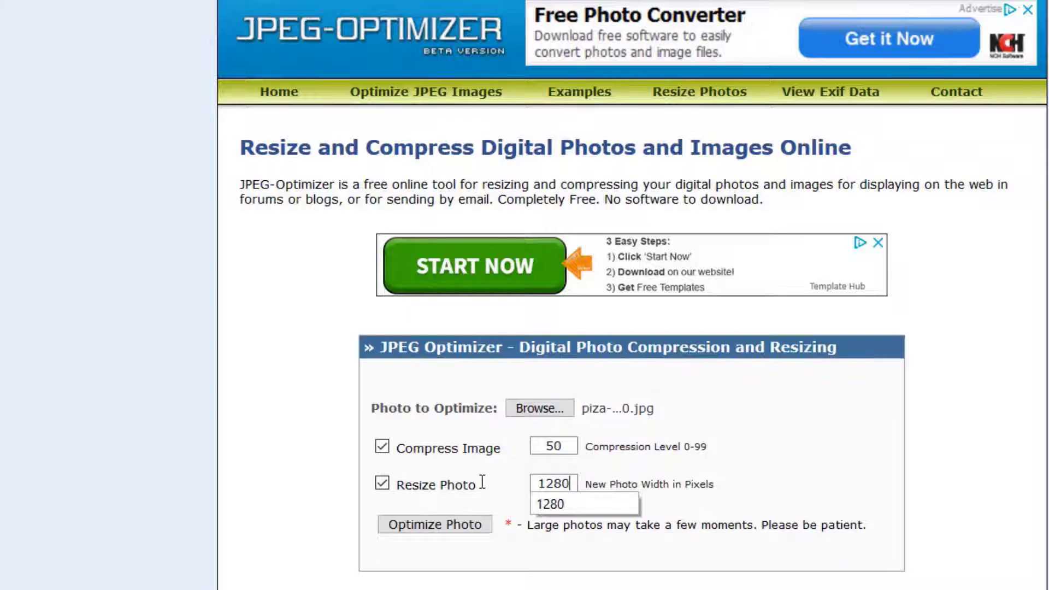
Run the optimization on the pizza photo, check the new file size and save the compressed image
{"action": "left_click", "coordinate": [445, 526]}
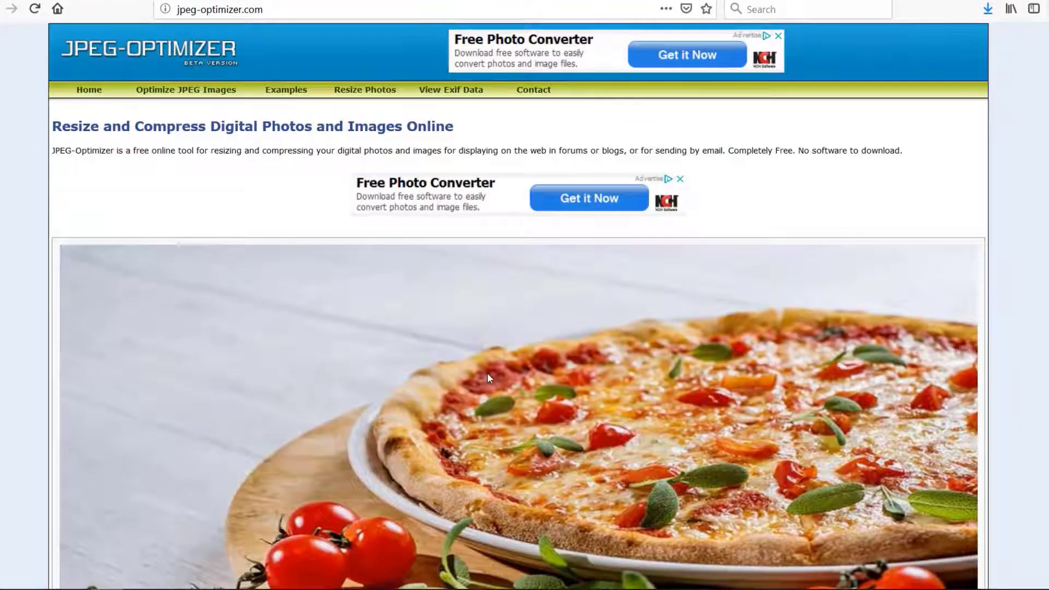
{"action": "scroll", "coordinate": [487, 373], "scroll_direction": "down", "scroll_amount": 3}
{"action": "scroll", "coordinate": [488, 374], "scroll_direction": "down", "scroll_amount": 4}
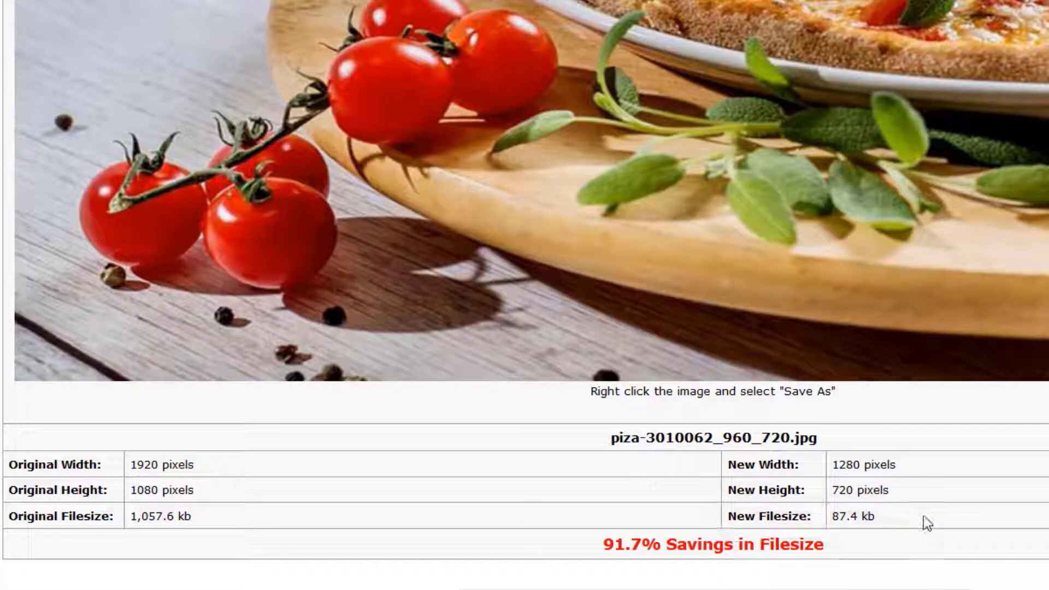
{"action": "scroll", "coordinate": [923, 516], "scroll_direction": "up", "scroll_amount": 3}
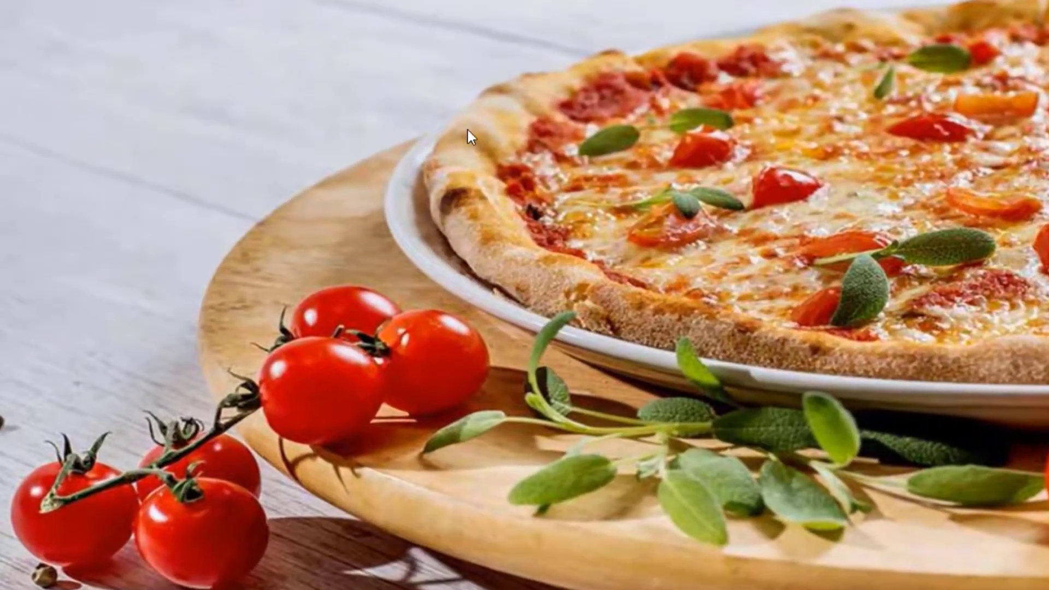
{"action": "right_click", "coordinate": [467, 130]}
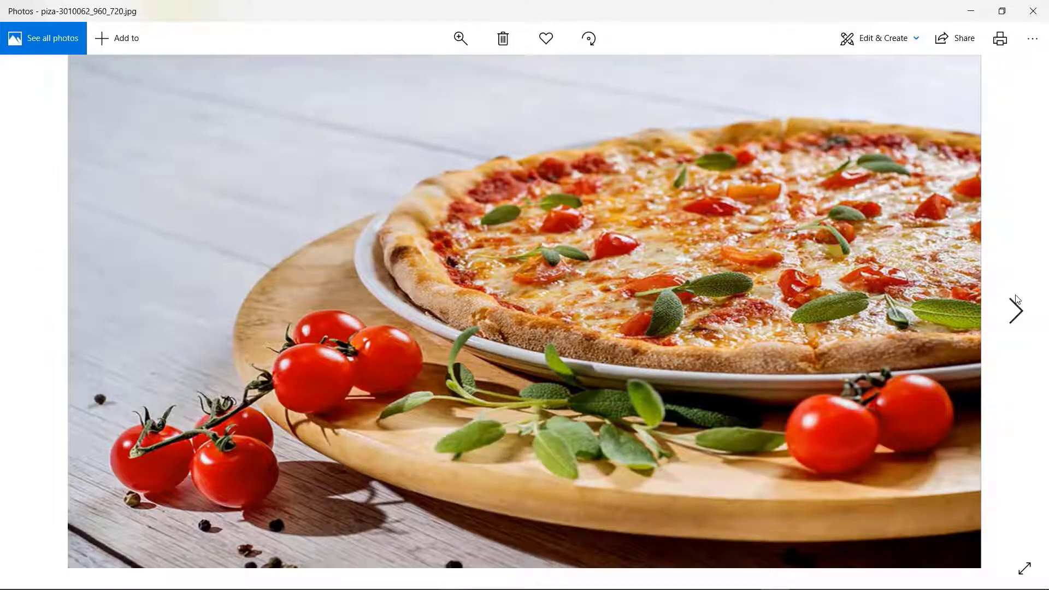
Compare the original pizza photo with its compressed copy in the Photos viewer and close the viewer
{"action": "left_click", "coordinate": [1016, 313]}
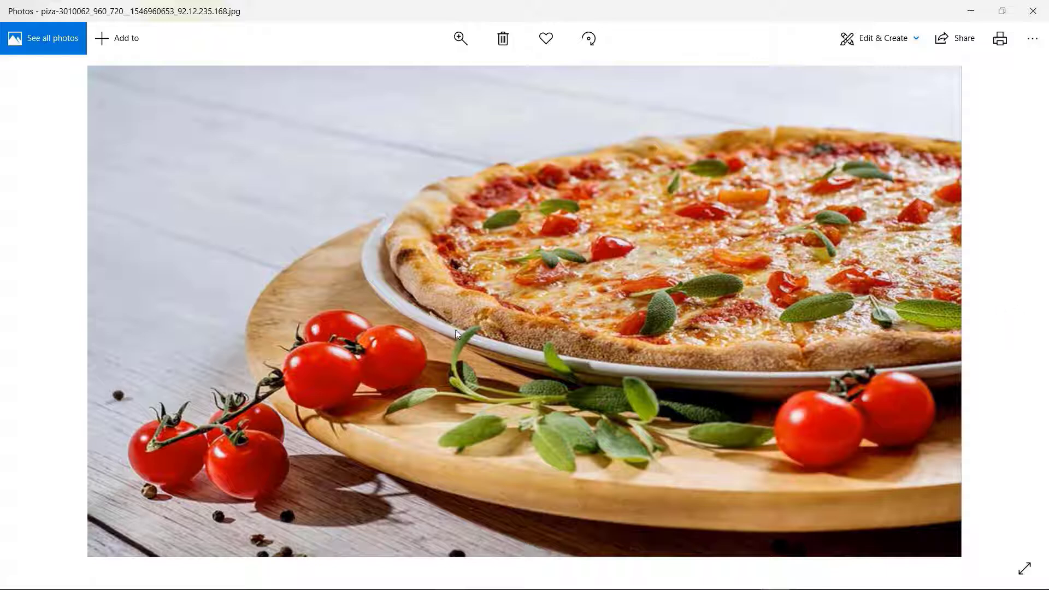
{"action": "left_click", "coordinate": [36, 310]}
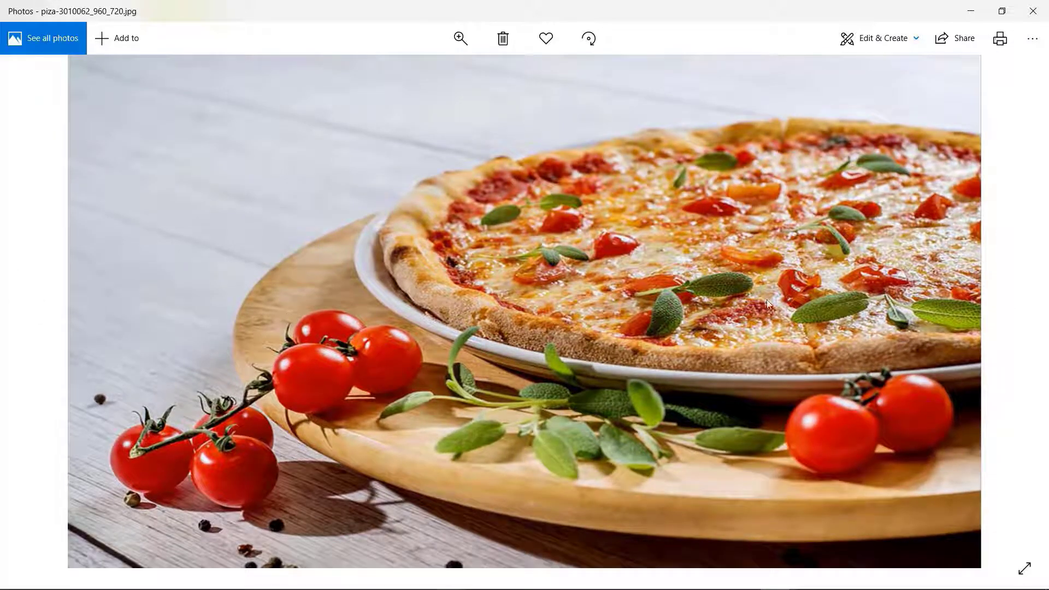
{"action": "left_click", "coordinate": [1017, 311]}
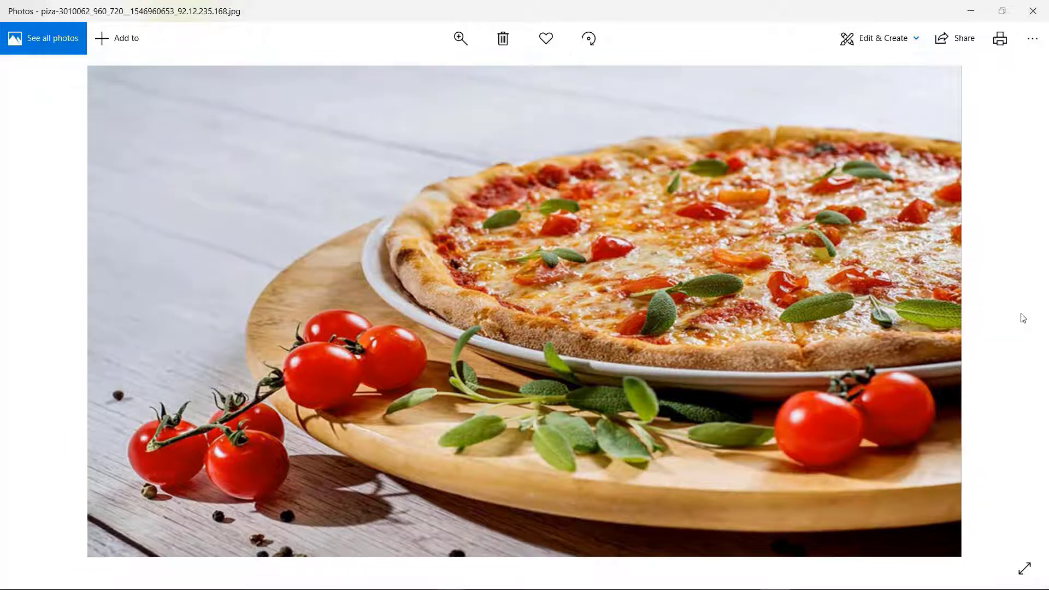
{"action": "left_click", "coordinate": [38, 317]}
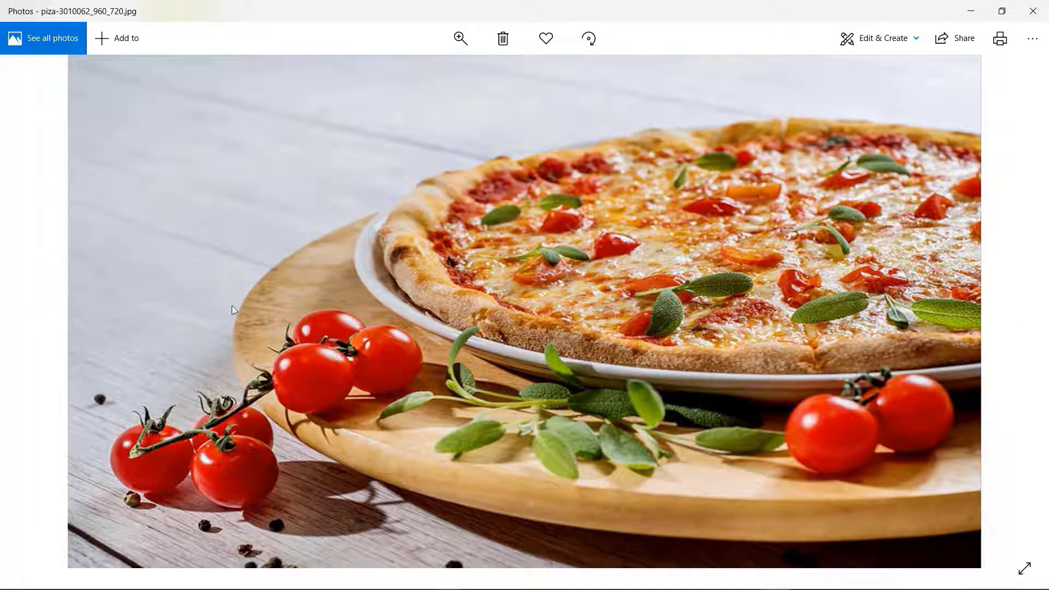
{"action": "left_click", "coordinate": [1033, 12]}
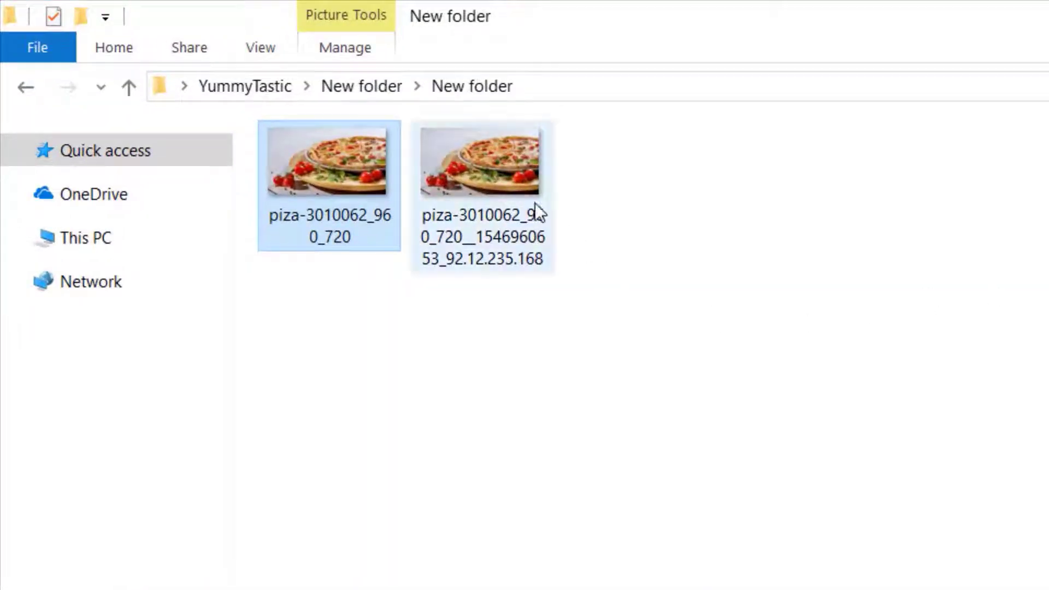
Rename the compressed pizza image file as yummy pizza
{"action": "left_click", "coordinate": [503, 265]}
{"action": "key", "text": "F2"}
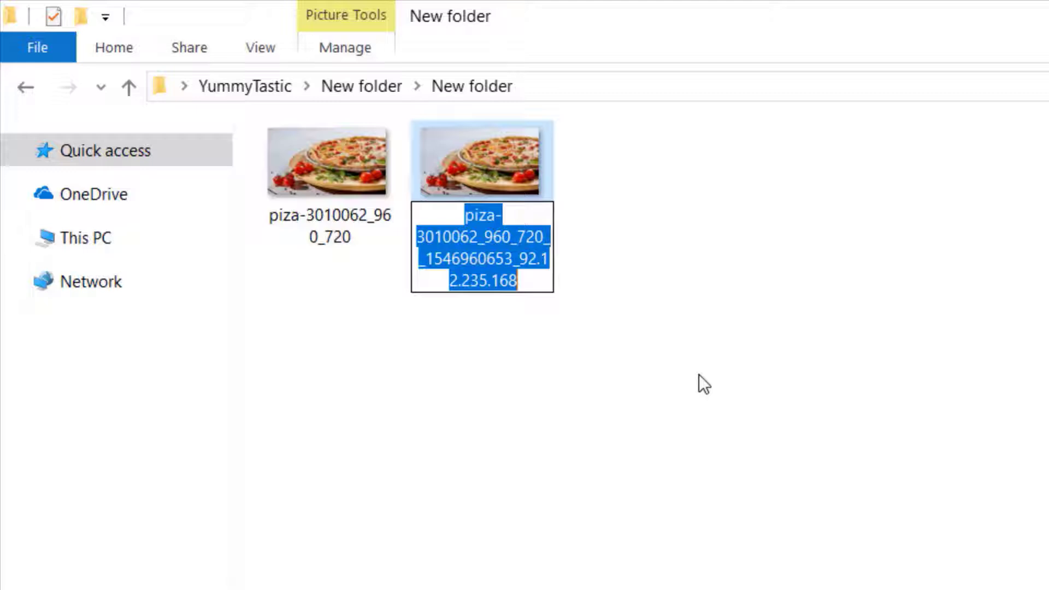
{"action": "type", "text": "yumm"}
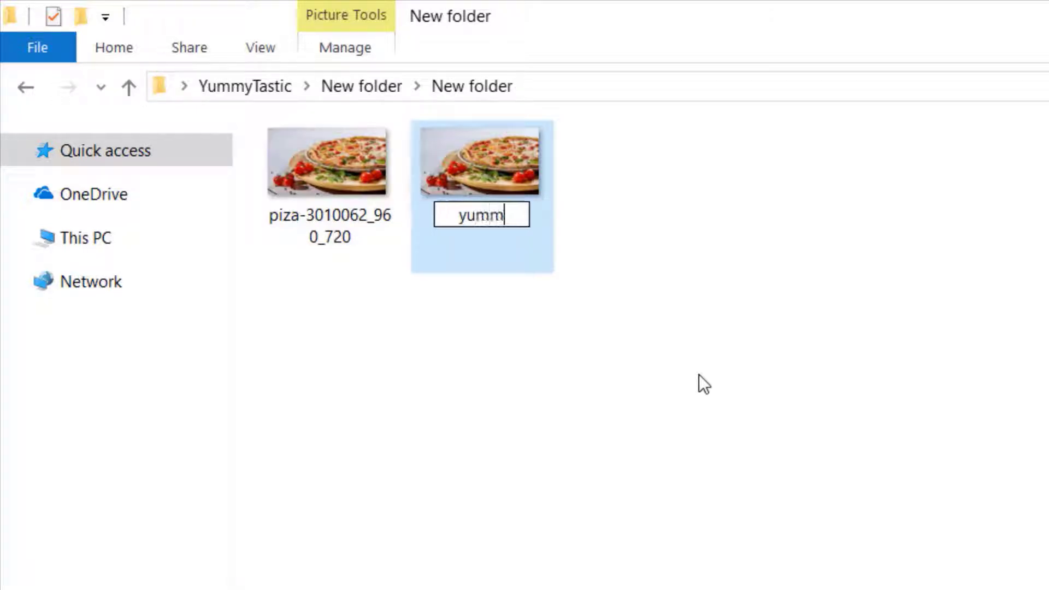
{"action": "type", "text": "y pi"}
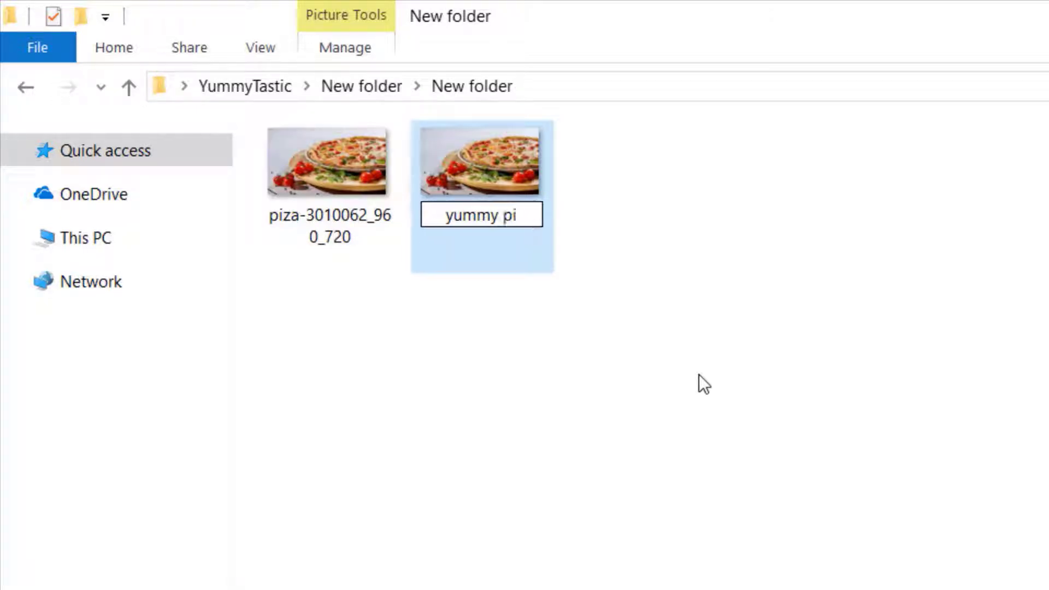
{"action": "type", "text": "zza"}
{"action": "key", "text": "Return"}
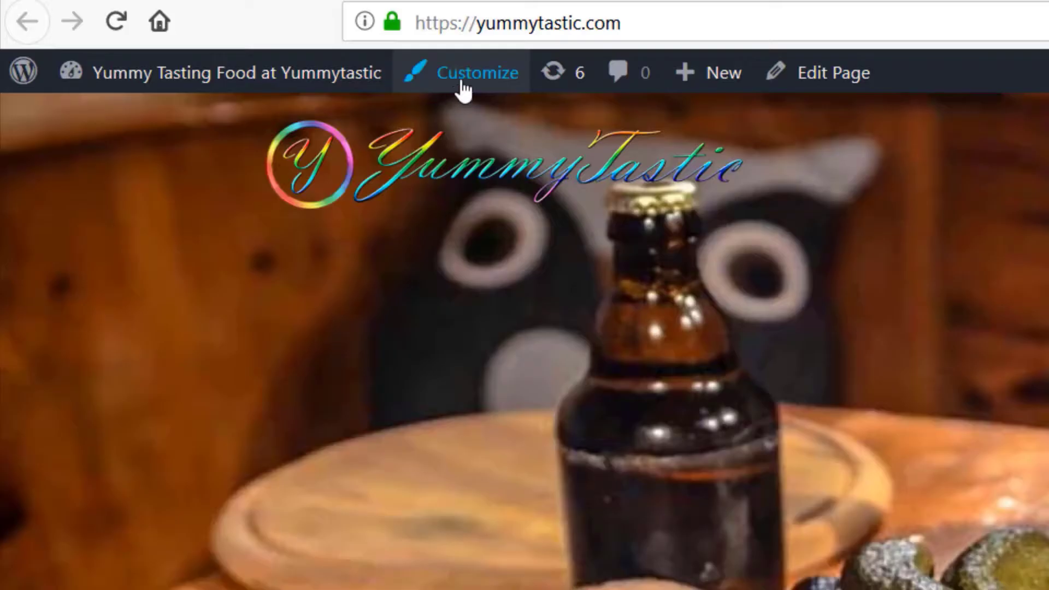
Switch to the WordPress customizer and open the image selection for the first slide of the Header Slider
{"action": "left_click", "coordinate": [463, 89]}
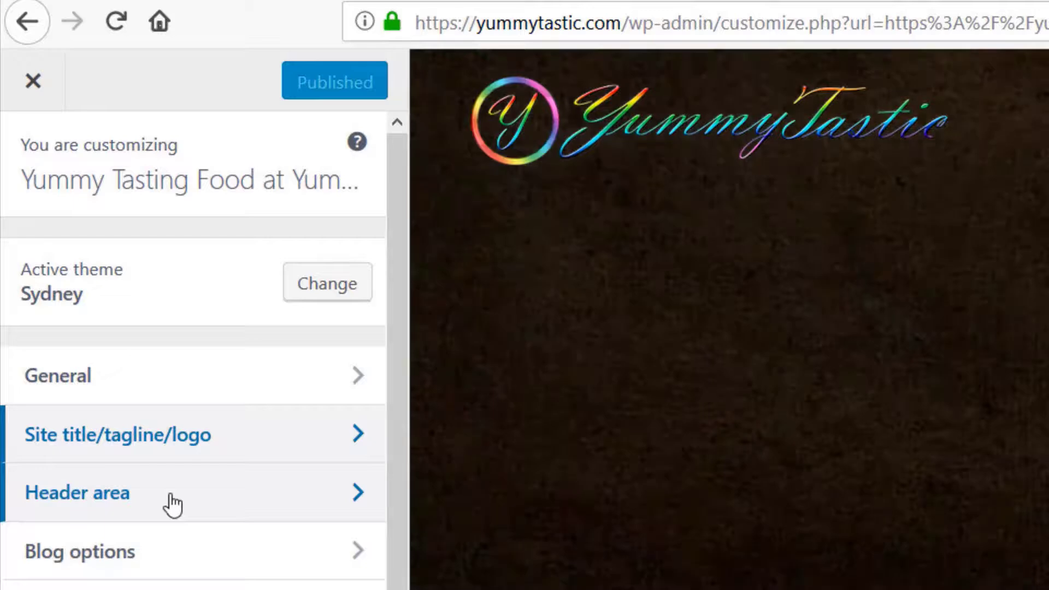
{"action": "left_click", "coordinate": [169, 500]}
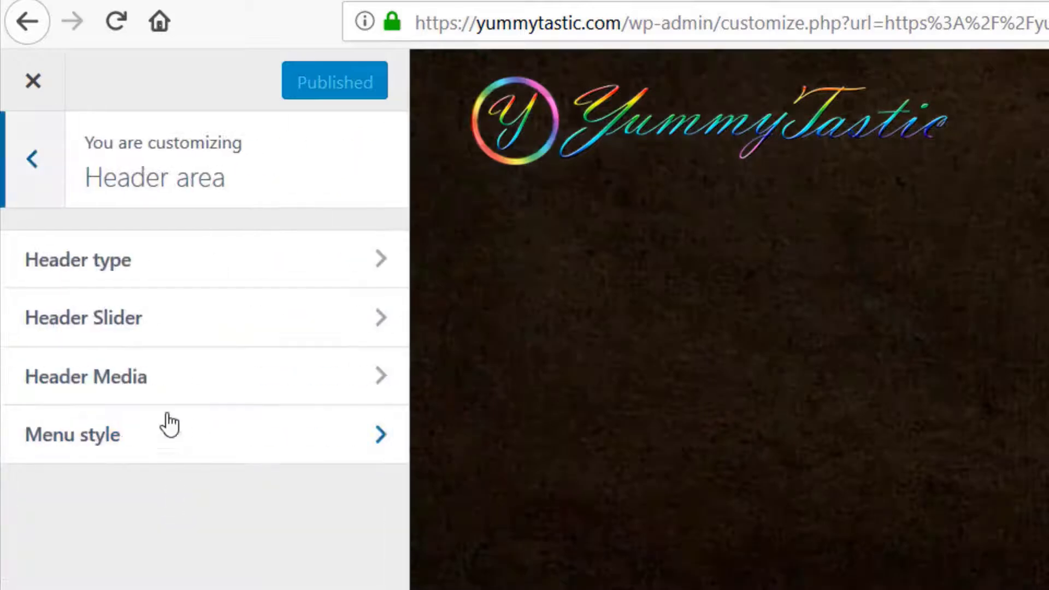
{"action": "left_click", "coordinate": [129, 329]}
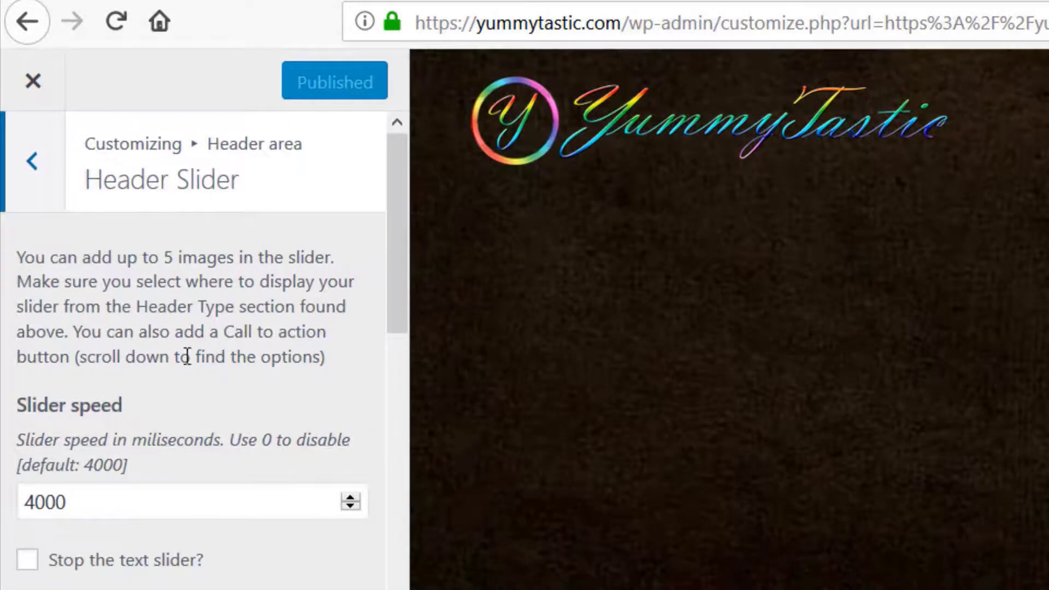
{"action": "scroll", "coordinate": [175, 317], "scroll_direction": "down", "scroll_amount": 6}
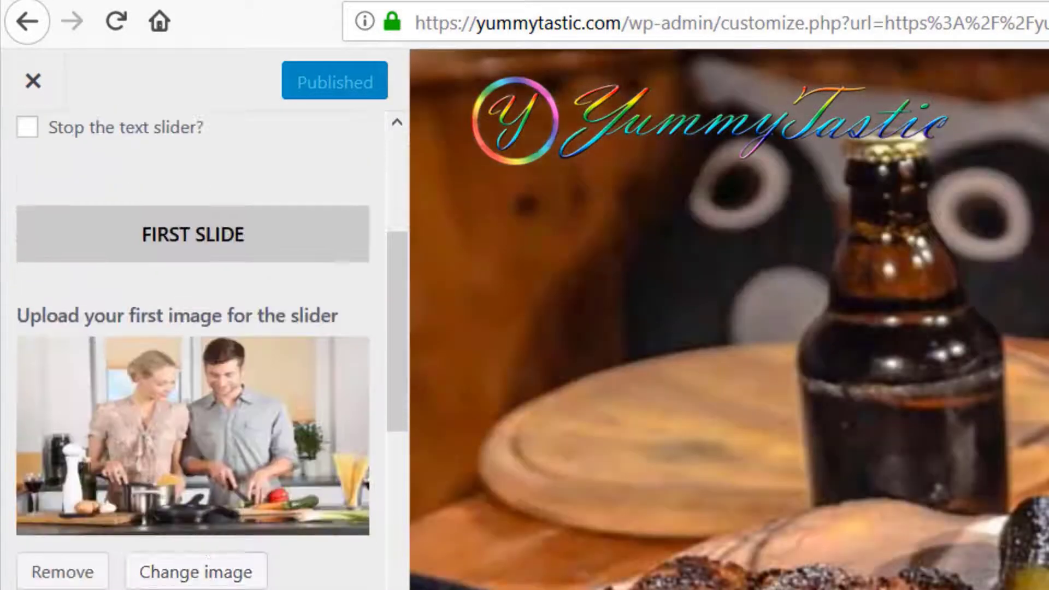
{"action": "left_click", "coordinate": [221, 453]}
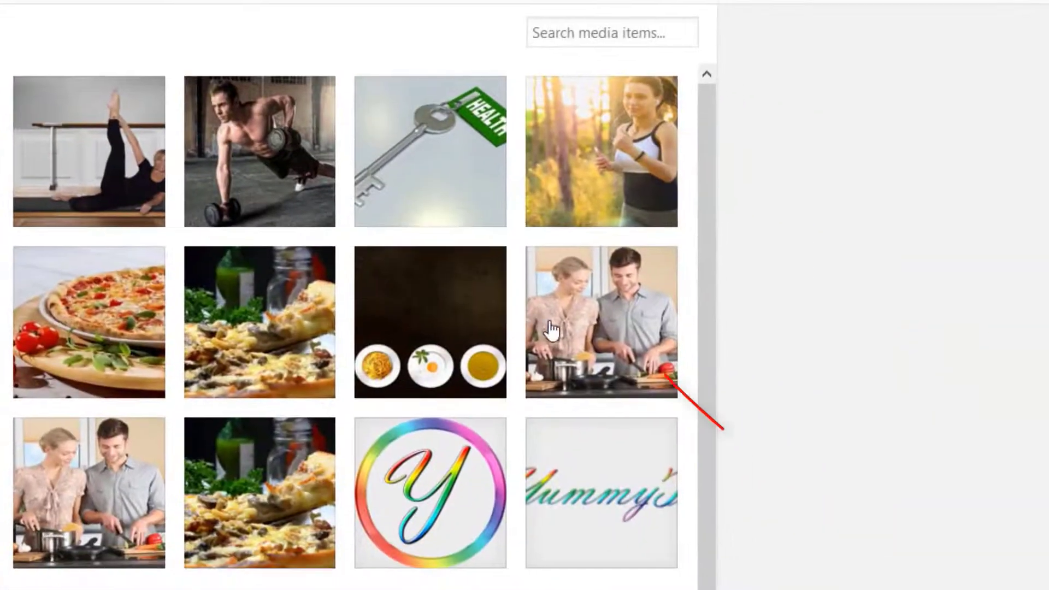
Compare the attachment details of the two cooking couple images, cooking-couple-1.jpg and woman-1979272_960_720.jpg
{"action": "left_click", "coordinate": [555, 331]}
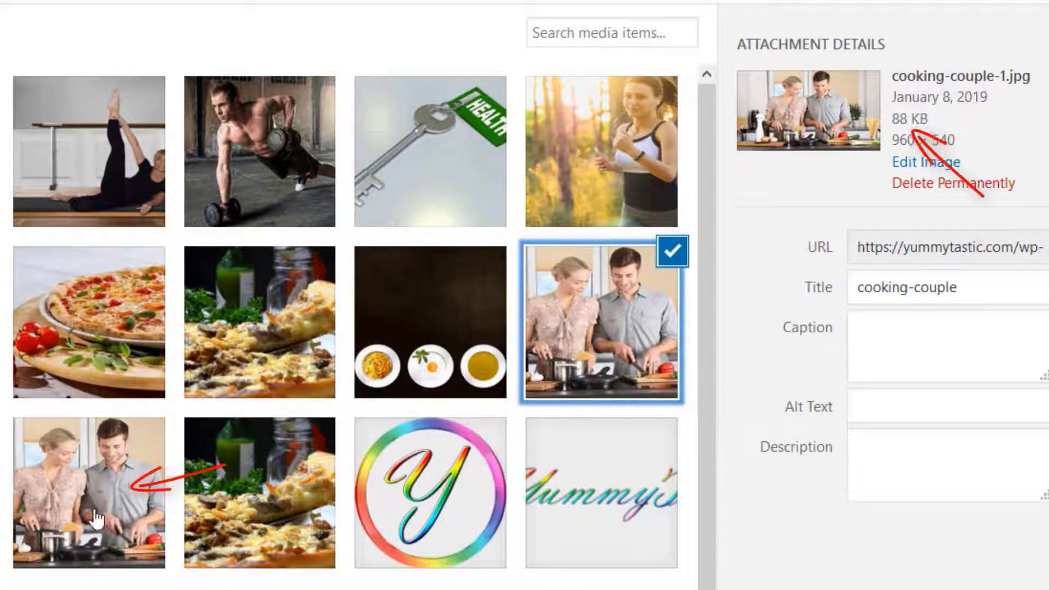
{"action": "left_click", "coordinate": [78, 513]}
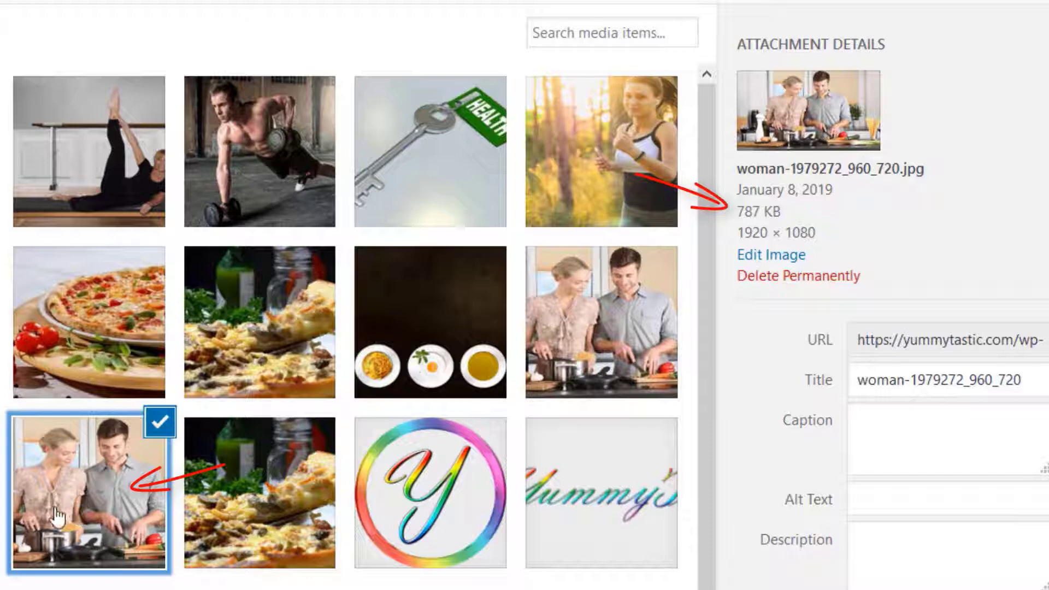
{"action": "left_click", "coordinate": [75, 418]}
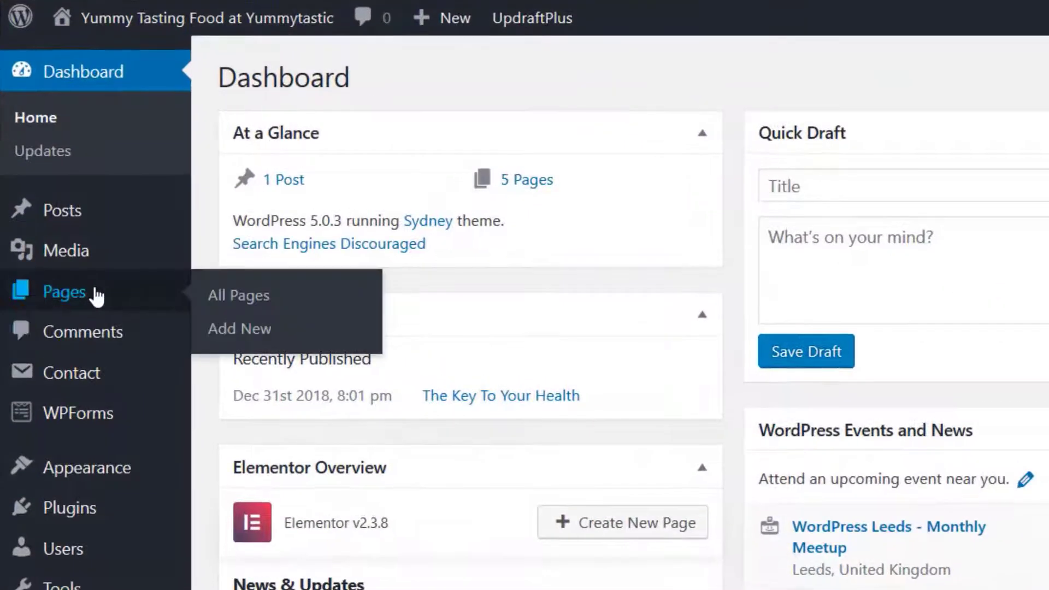
Open the About page for editing from the site's pages and view its live version
{"action": "left_click", "coordinate": [97, 296]}
{"action": "left_click", "coordinate": [290, 279]}
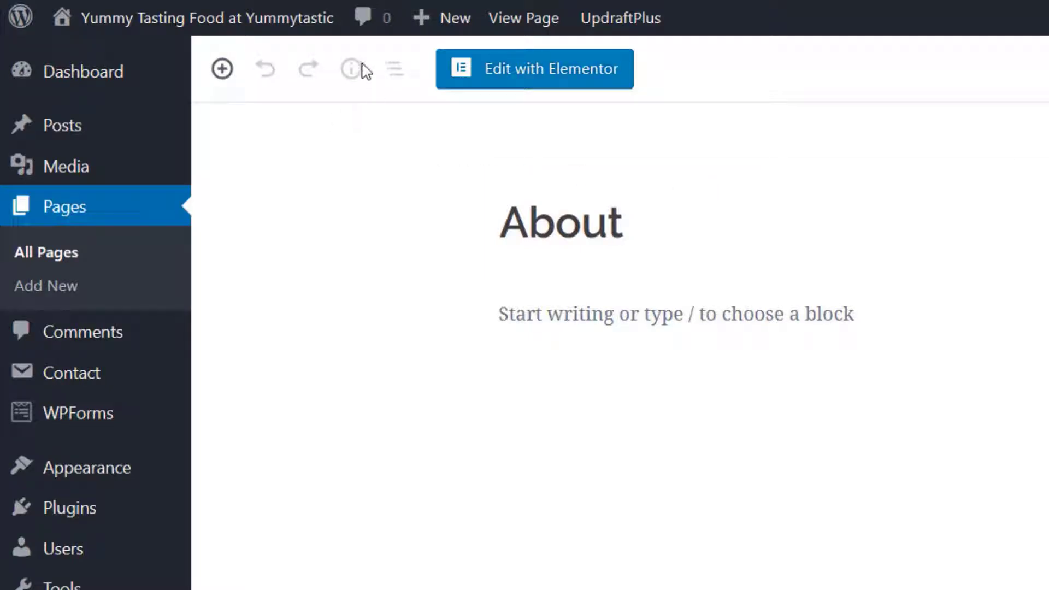
{"action": "left_click", "coordinate": [522, 20]}
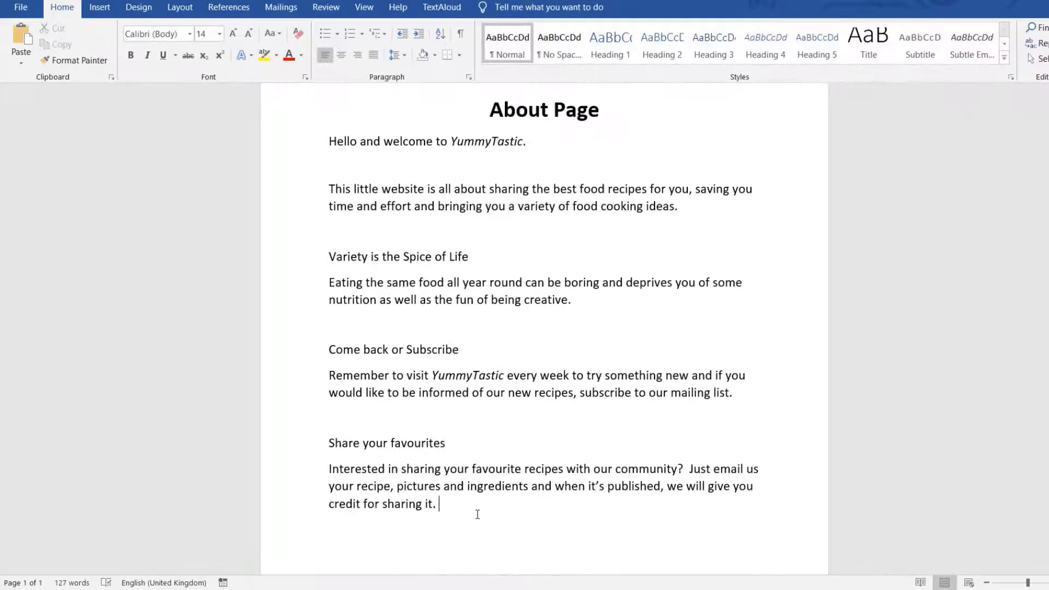
Copy the body text of the About Page document in Word and paste it beneath the title of the WordPress About page
{"action": "left_click_drag", "start_coordinate": [477, 514], "coordinate": [337, 150]}
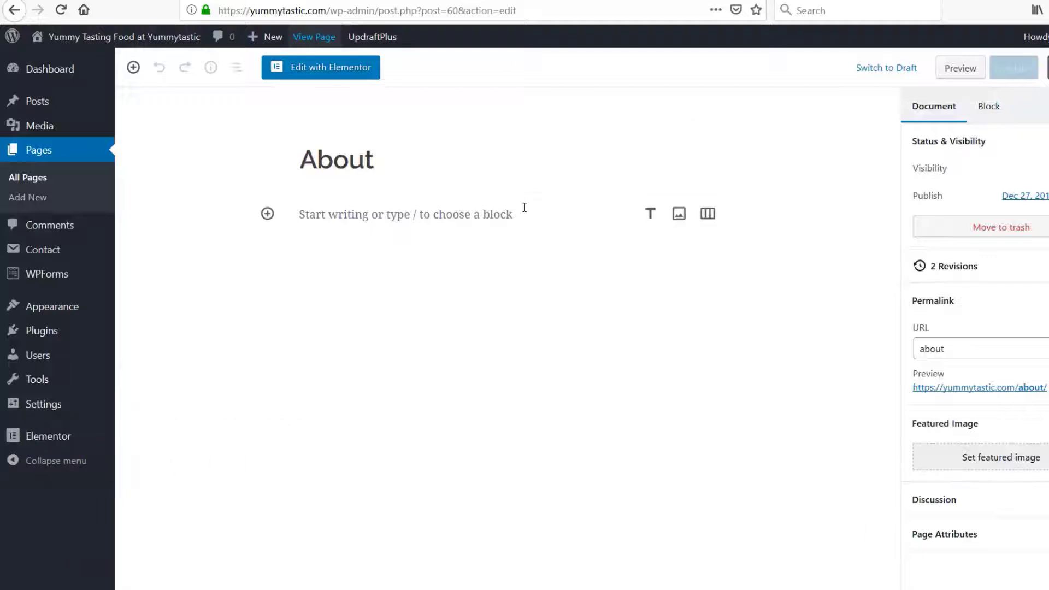
{"action": "left_click", "coordinate": [525, 208]}
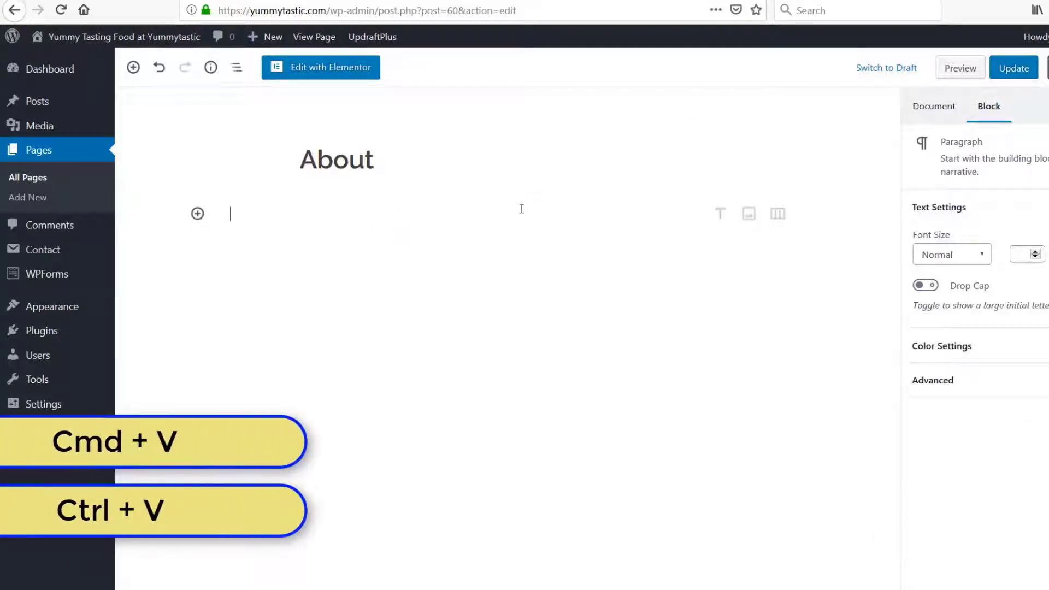
{"action": "key", "text": "ctrl+v"}
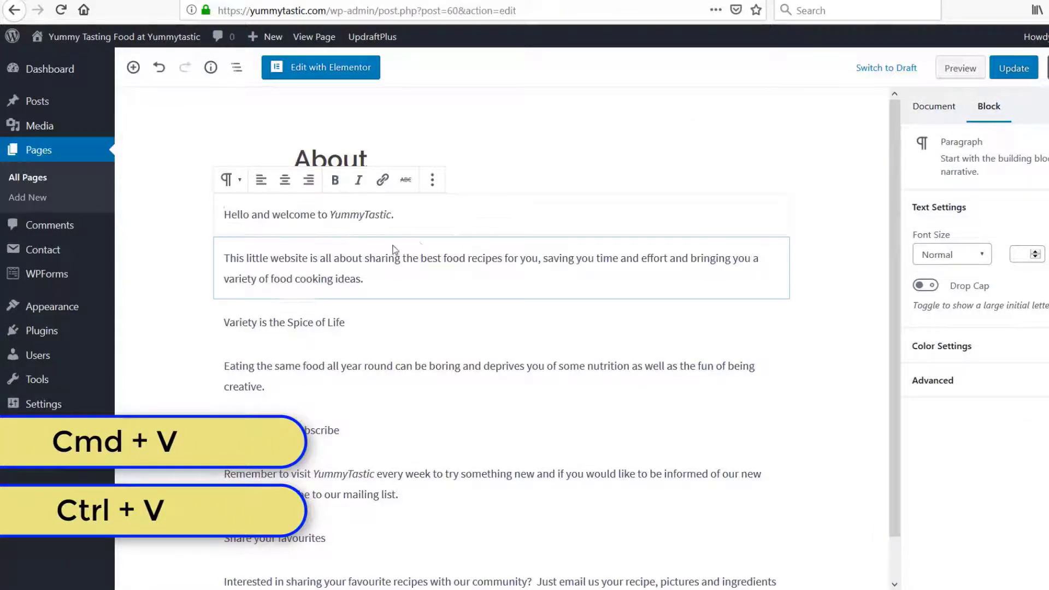
Convert the line "Hello and welcome to YummyTastic." into an H3 heading
{"action": "left_click_drag", "start_coordinate": [395, 215], "coordinate": [213, 221]}
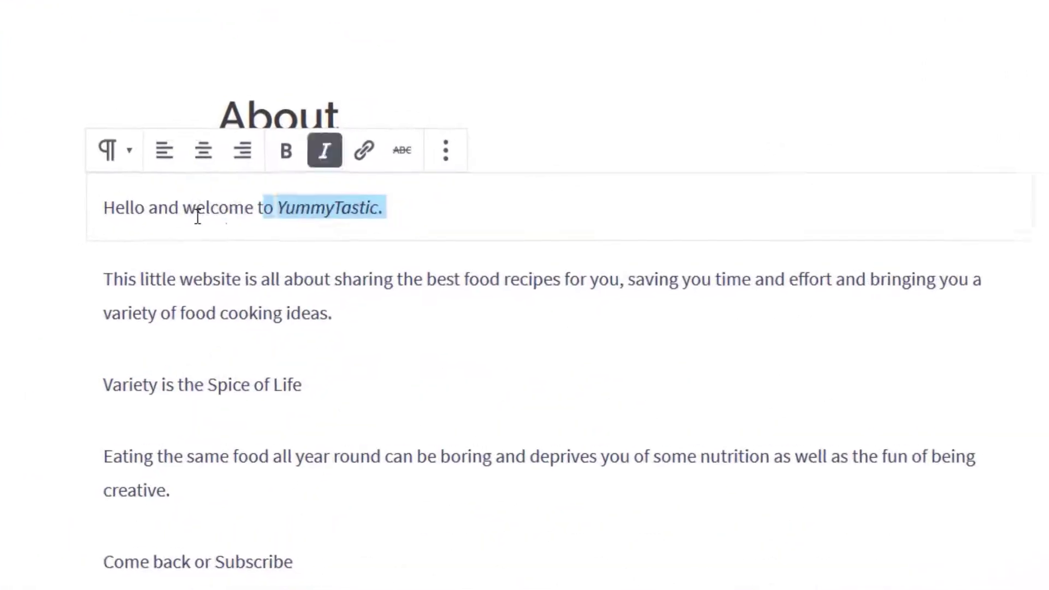
{"action": "left_click_drag", "start_coordinate": [75, 216], "coordinate": [97, 206]}
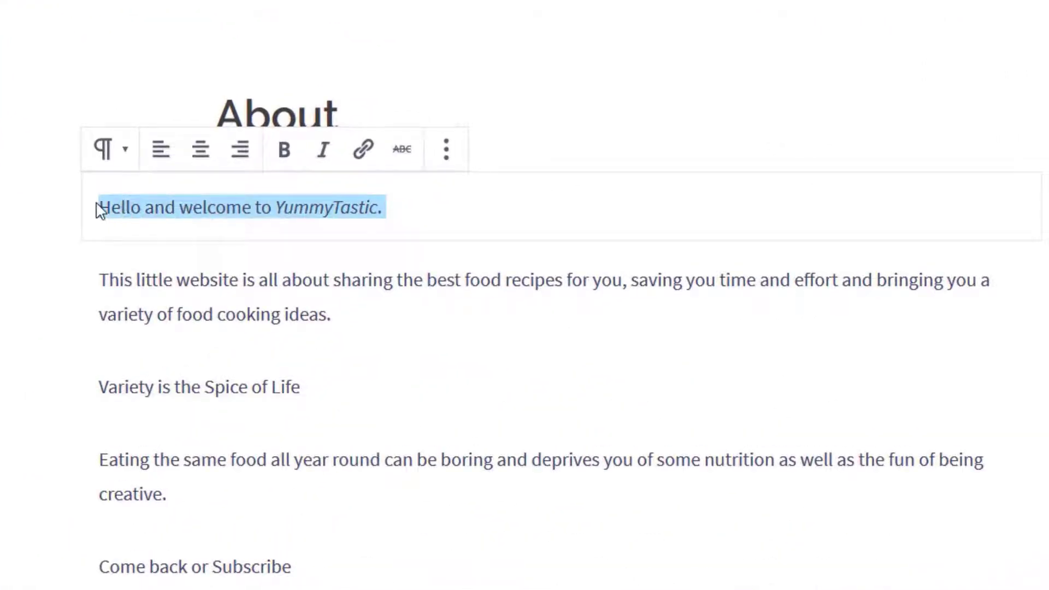
{"action": "left_click", "coordinate": [111, 157]}
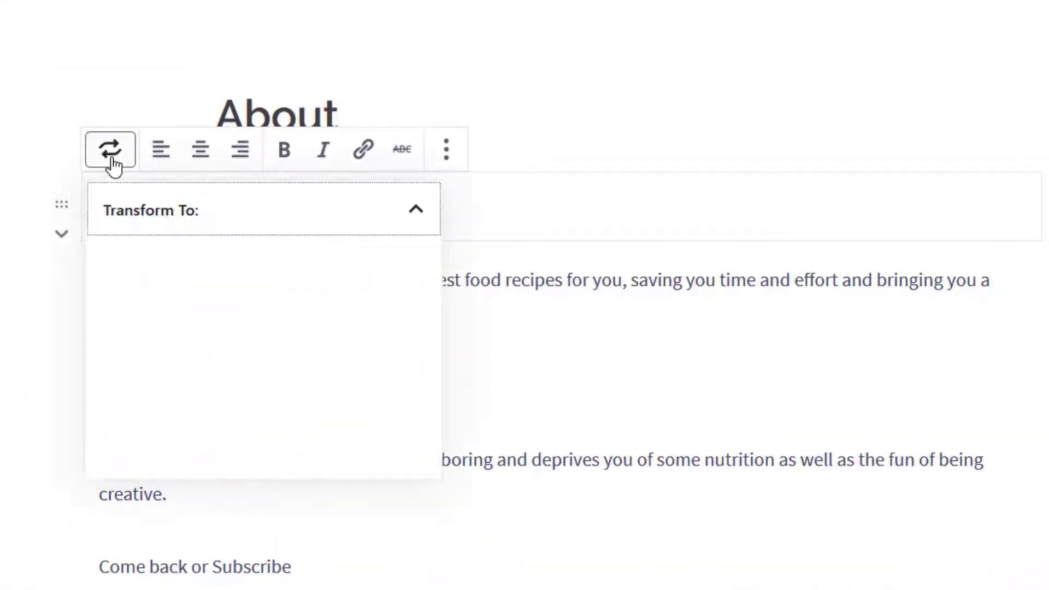
{"action": "left_click", "coordinate": [165, 286]}
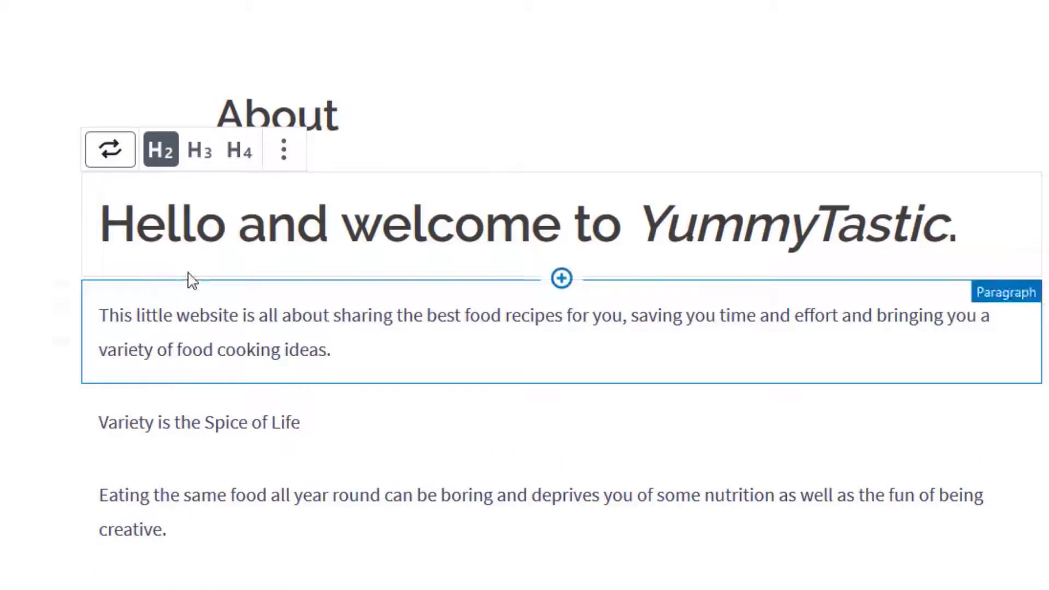
{"action": "left_click", "coordinate": [196, 161]}
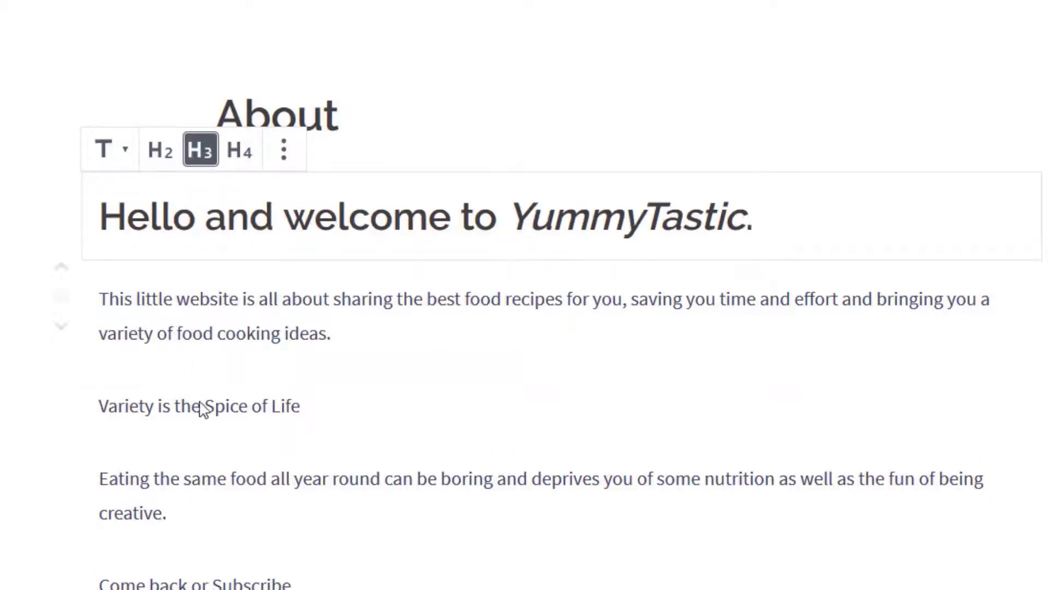
Convert the line "Variety is the Spice of Life" into an H3 heading
{"action": "left_click_drag", "start_coordinate": [99, 406], "coordinate": [317, 411]}
{"action": "left_click", "coordinate": [123, 365]}
{"action": "left_click", "coordinate": [151, 494]}
{"action": "left_click", "coordinate": [199, 351]}
Convert the line "Come back or Subscribe" into an H3 heading
{"action": "scroll", "coordinate": [288, 417], "scroll_direction": "down", "scroll_amount": 1}
{"action": "left_click_drag", "start_coordinate": [311, 496], "coordinate": [100, 494]}
{"action": "left_click", "coordinate": [125, 445]}
{"action": "left_click", "coordinate": [154, 568]}
{"action": "left_click", "coordinate": [199, 436]}
{"action": "scroll", "coordinate": [211, 478], "scroll_direction": "down", "scroll_amount": 1}
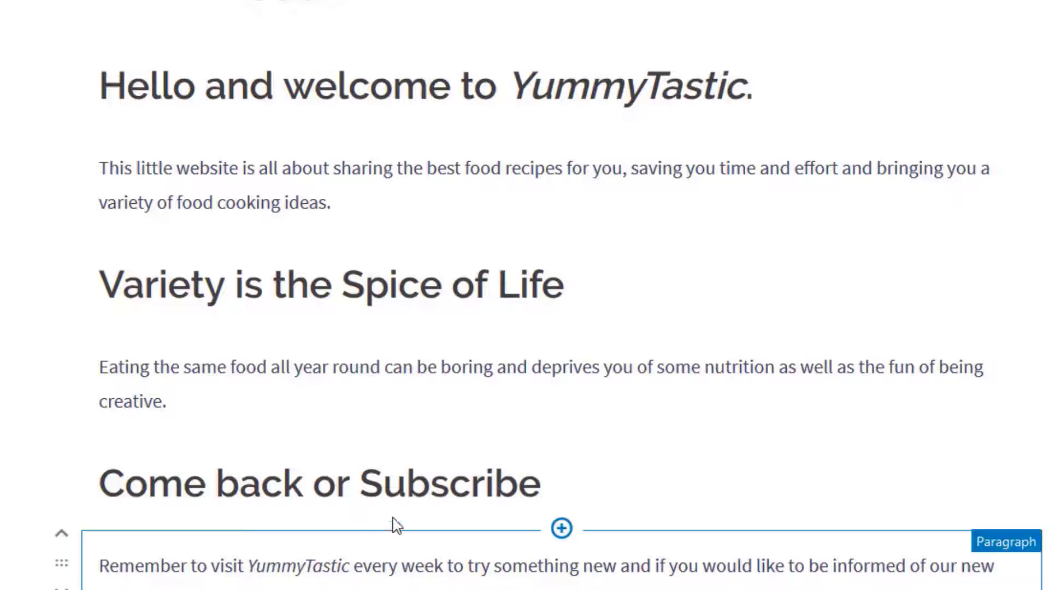
Insert an image block beneath the "Hello and welcome to YummyTastic." heading and fill it with herbs.jpg from the media library
{"action": "mouse_move", "coordinate": [524, 137]}
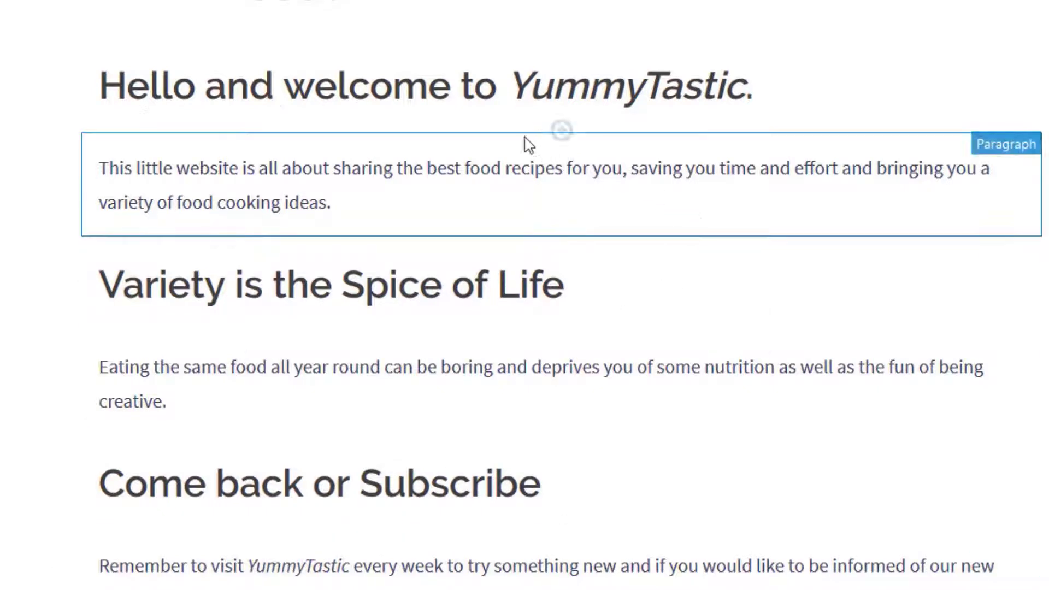
{"action": "left_click", "coordinate": [562, 131]}
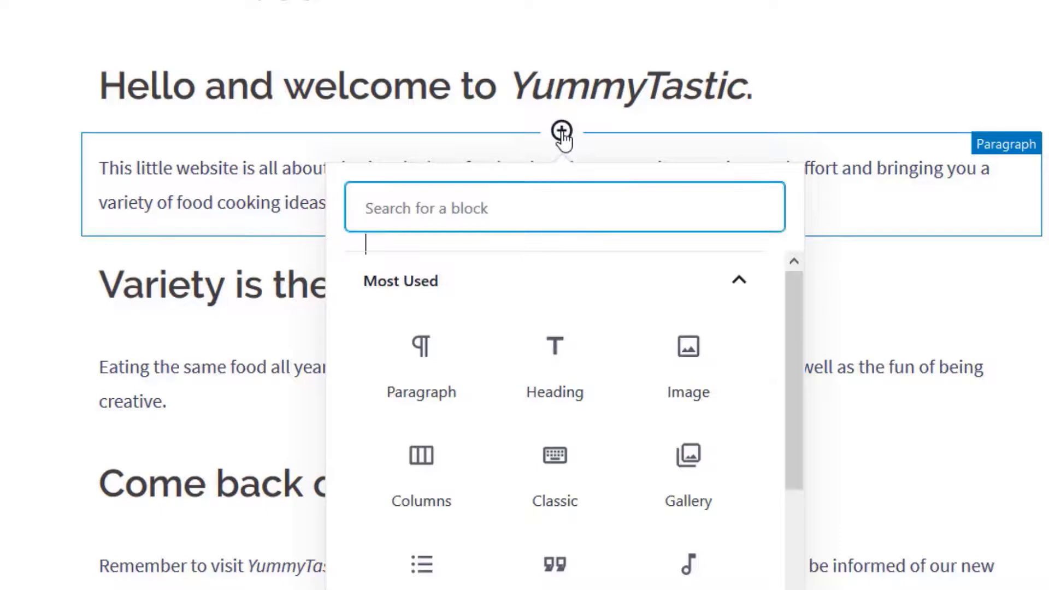
{"action": "left_click", "coordinate": [673, 357]}
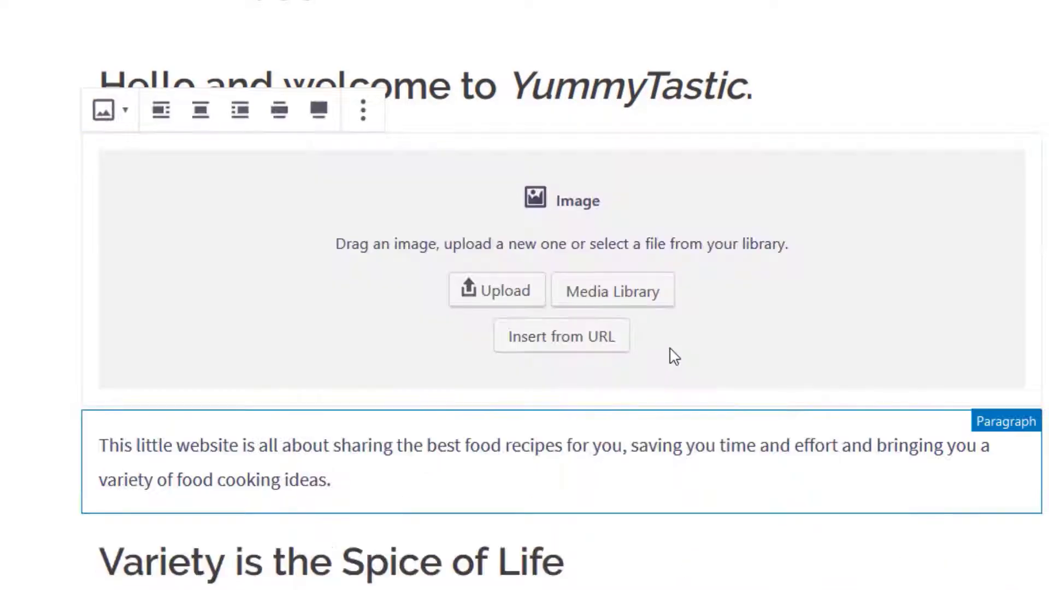
{"action": "left_click", "coordinate": [620, 296]}
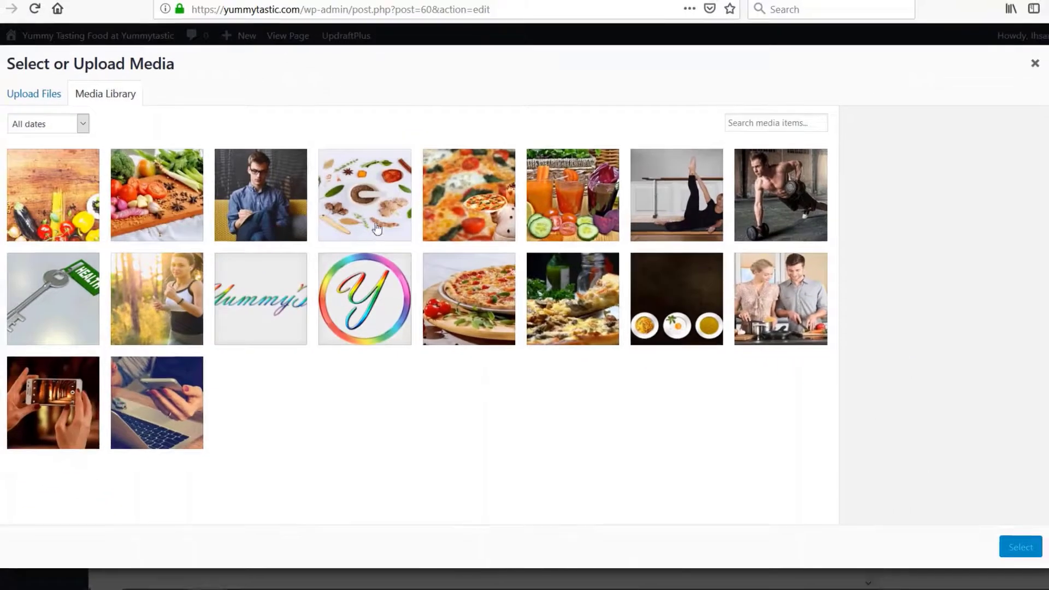
{"action": "left_click", "coordinate": [367, 207]}
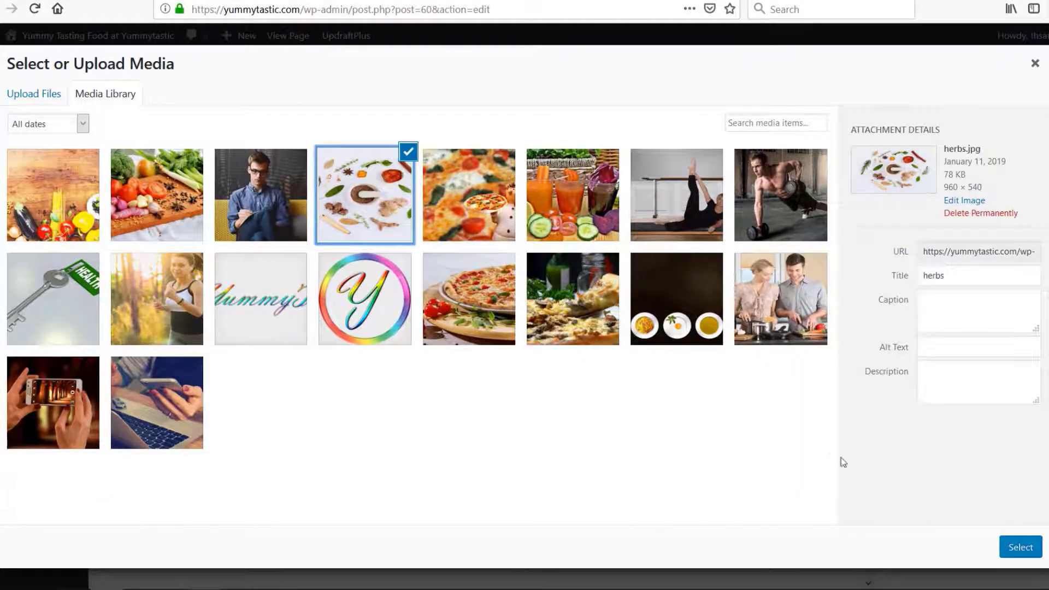
{"action": "left_click", "coordinate": [1020, 548]}
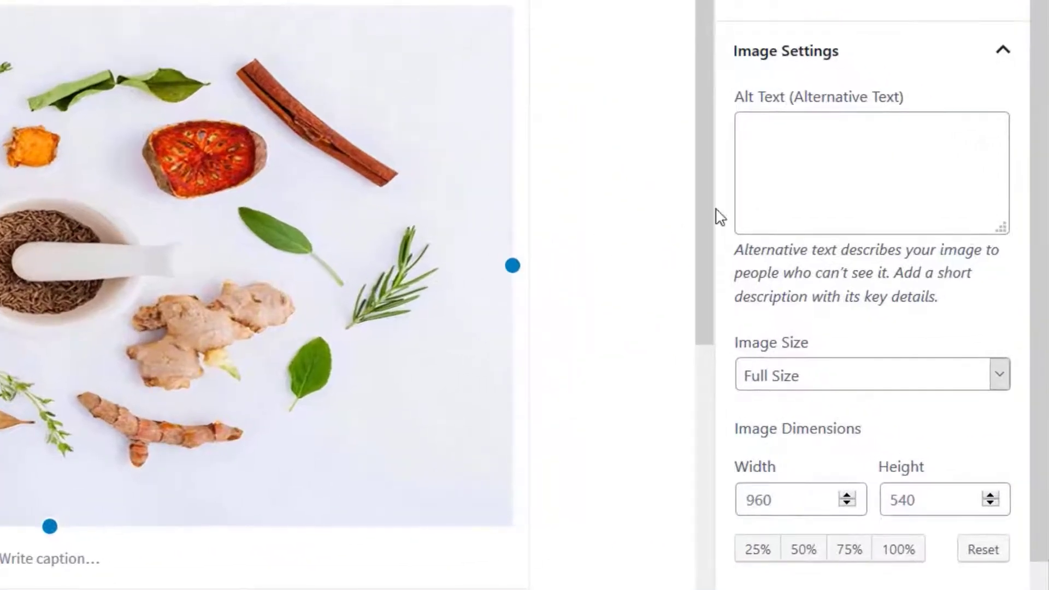
Set the herbs image's alternative text to "Yummy Recipes Herbs" and update the About page
{"action": "left_click", "coordinate": [796, 135]}
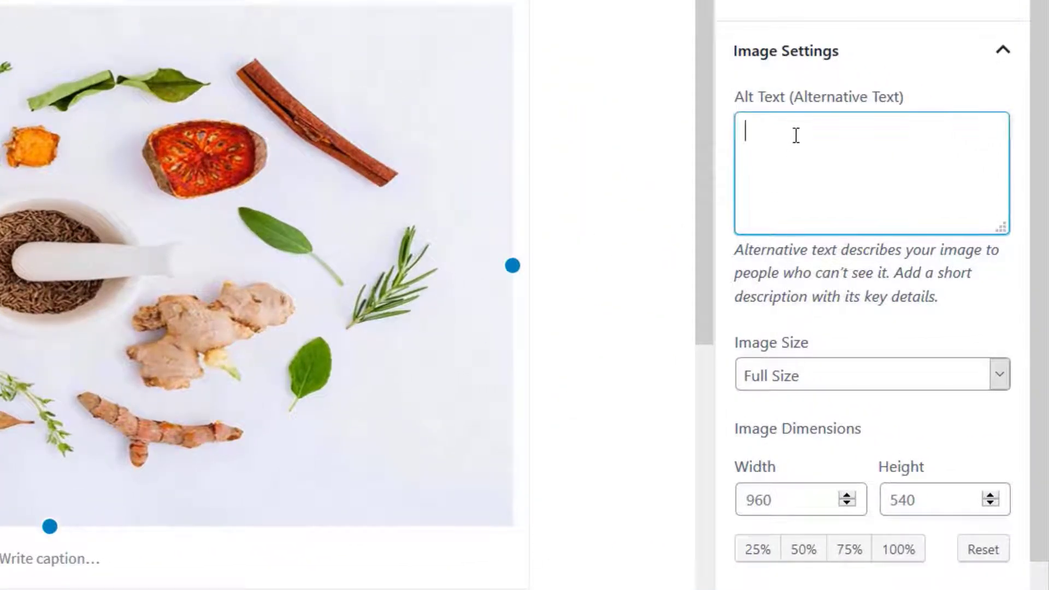
{"action": "type", "text": "Yumm"}
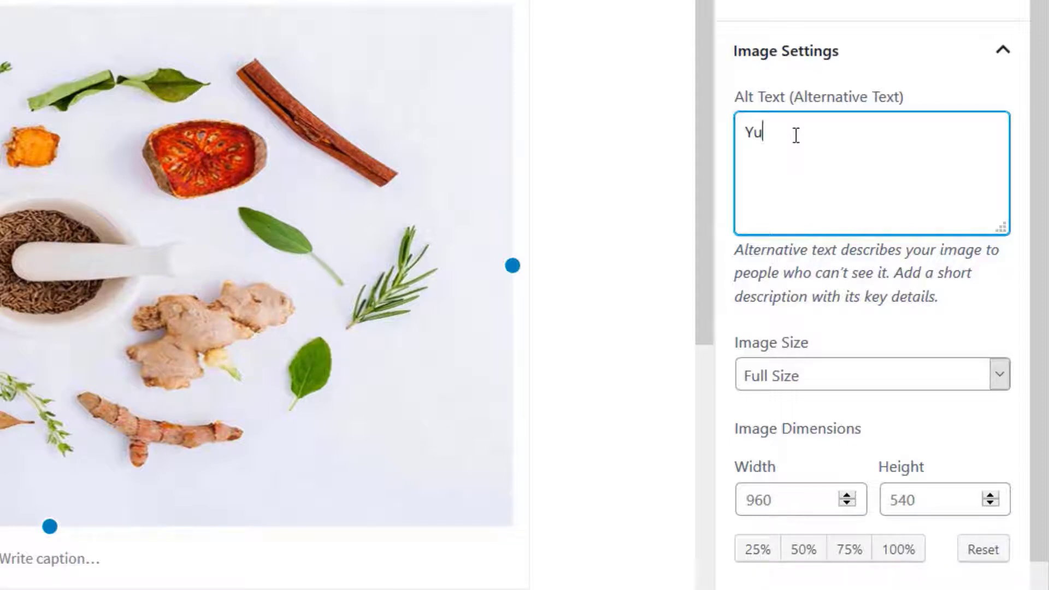
{"action": "type", "text": "y Recipes Herbs"}
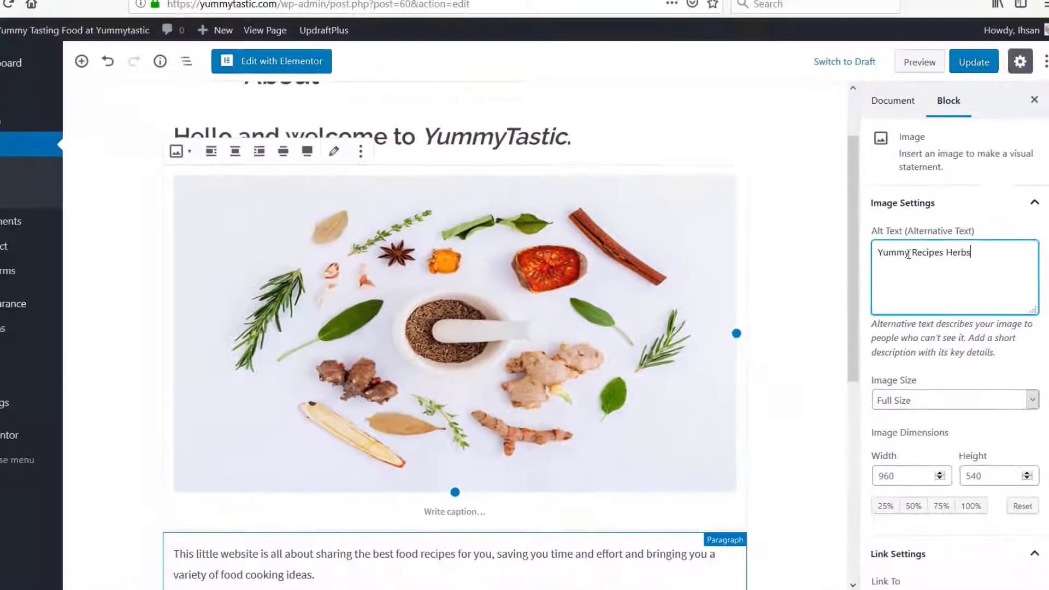
{"action": "left_click", "coordinate": [962, 70]}
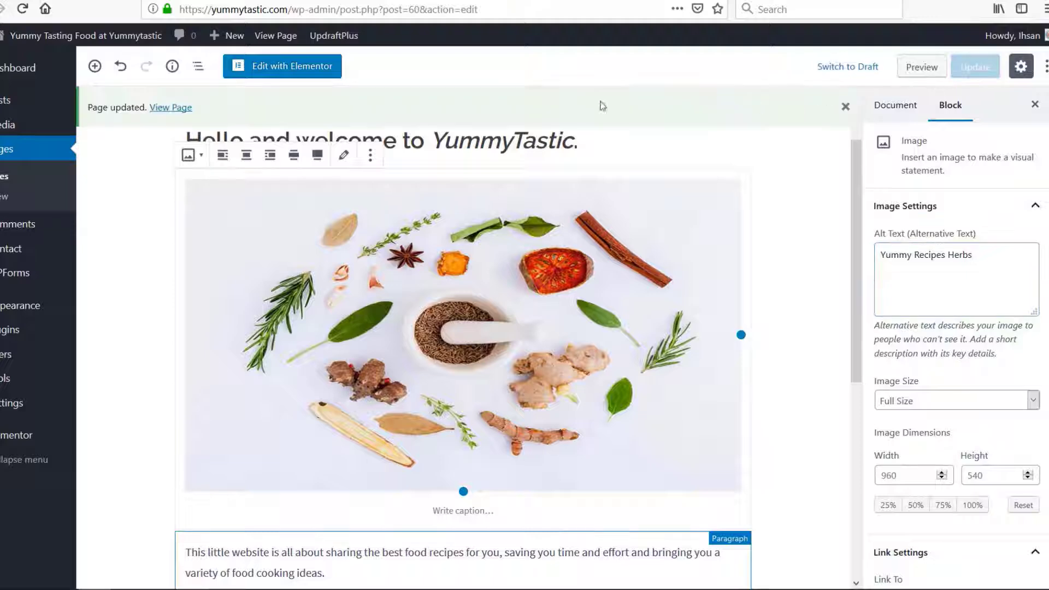
View the live About page, open its Header Media customization settings, and hide the current header image
{"action": "left_click", "coordinate": [277, 37]}
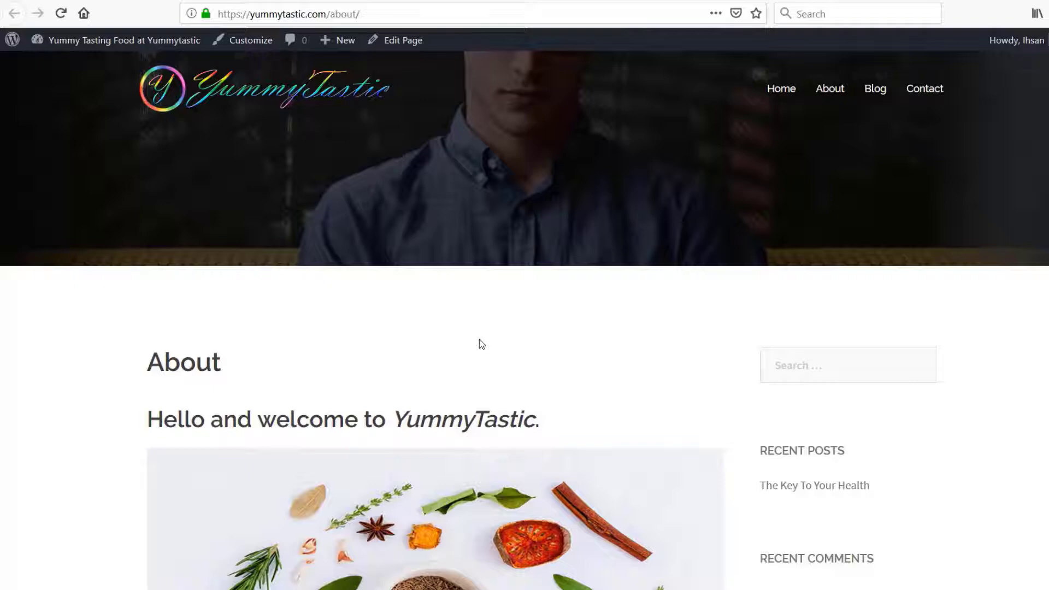
{"action": "left_click", "coordinate": [252, 40]}
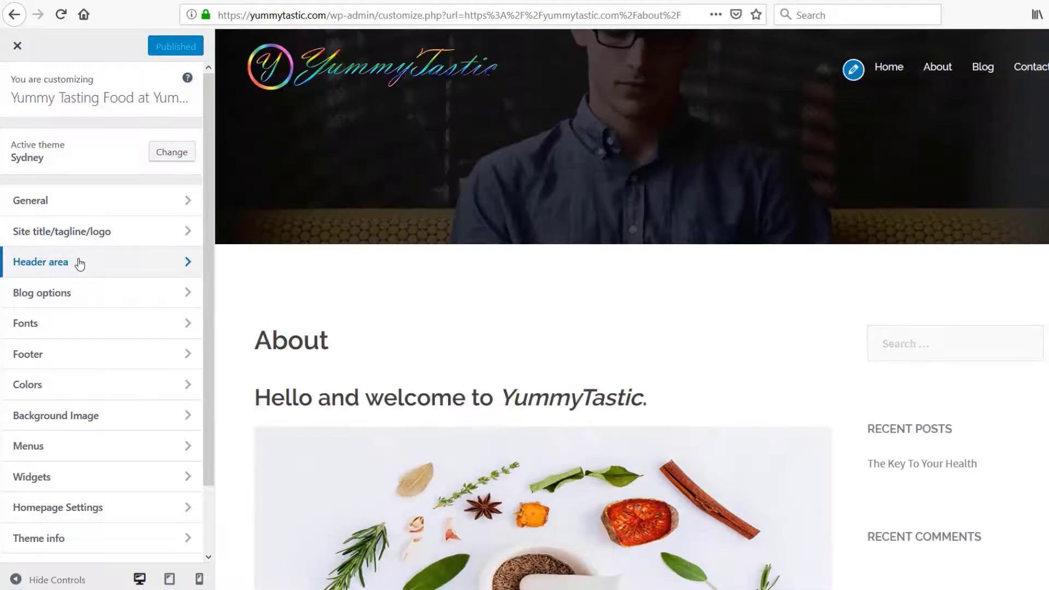
{"action": "left_click", "coordinate": [80, 263]}
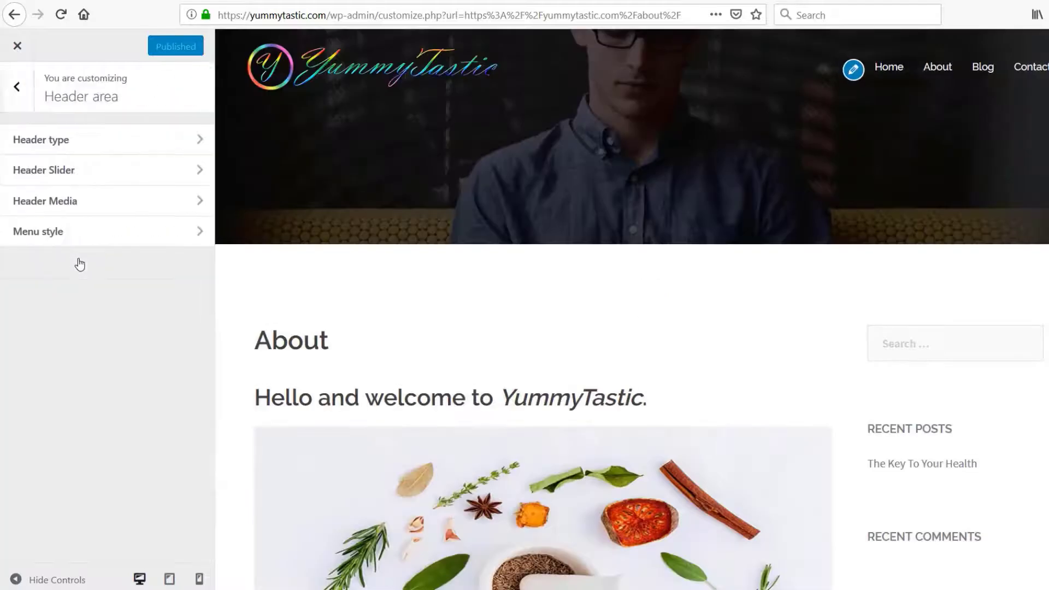
{"action": "left_click", "coordinate": [80, 203]}
{"action": "scroll", "coordinate": [132, 288], "scroll_direction": "down", "scroll_amount": 7}
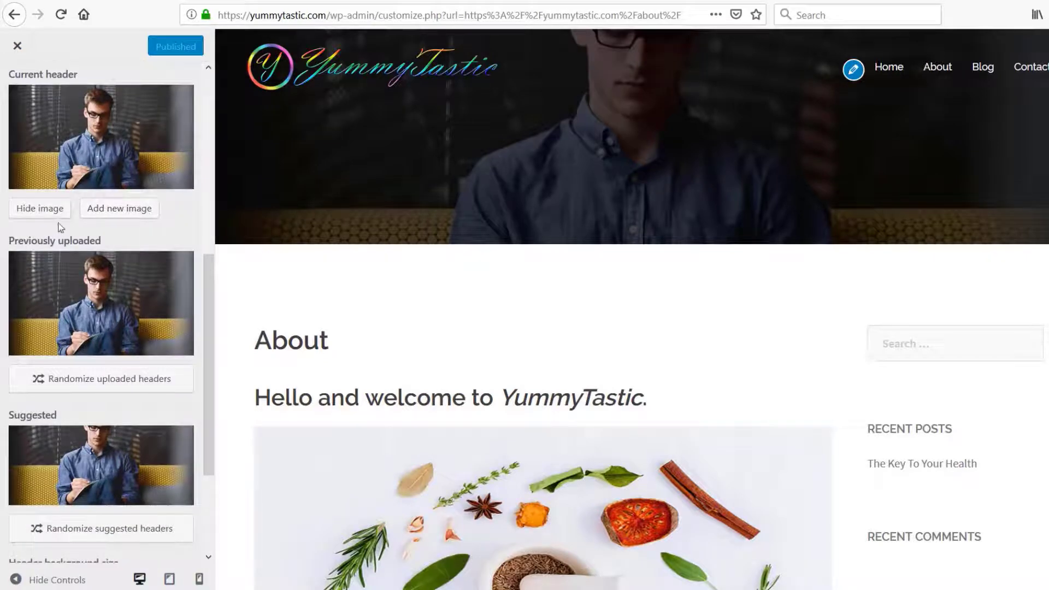
{"action": "left_click", "coordinate": [47, 212]}
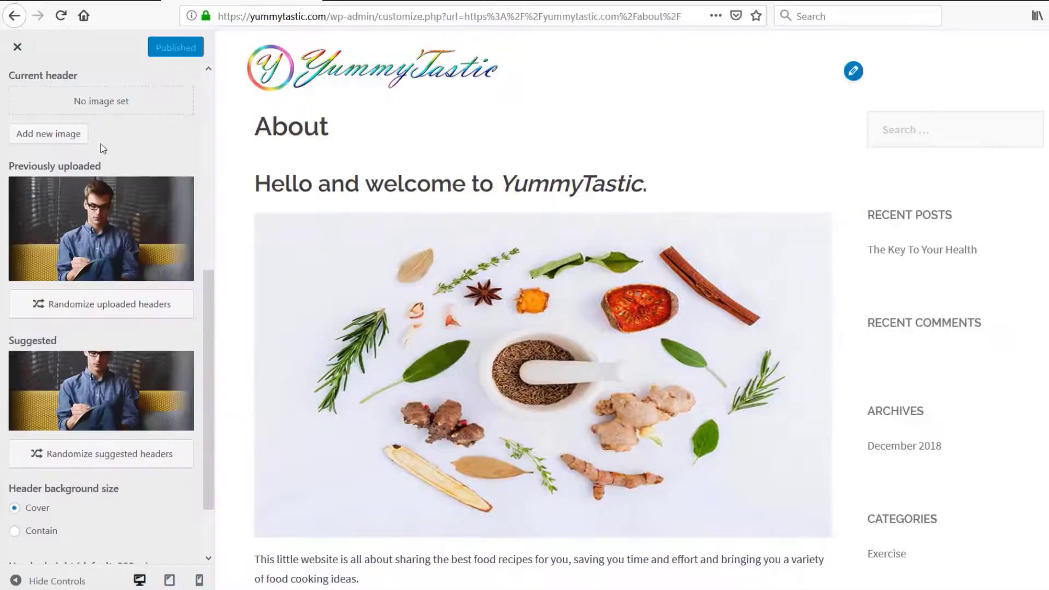
Add Sliced-Veg.jpg from the media library as the cropped header image, publish it, and reload the live About page
{"action": "left_click", "coordinate": [58, 137]}
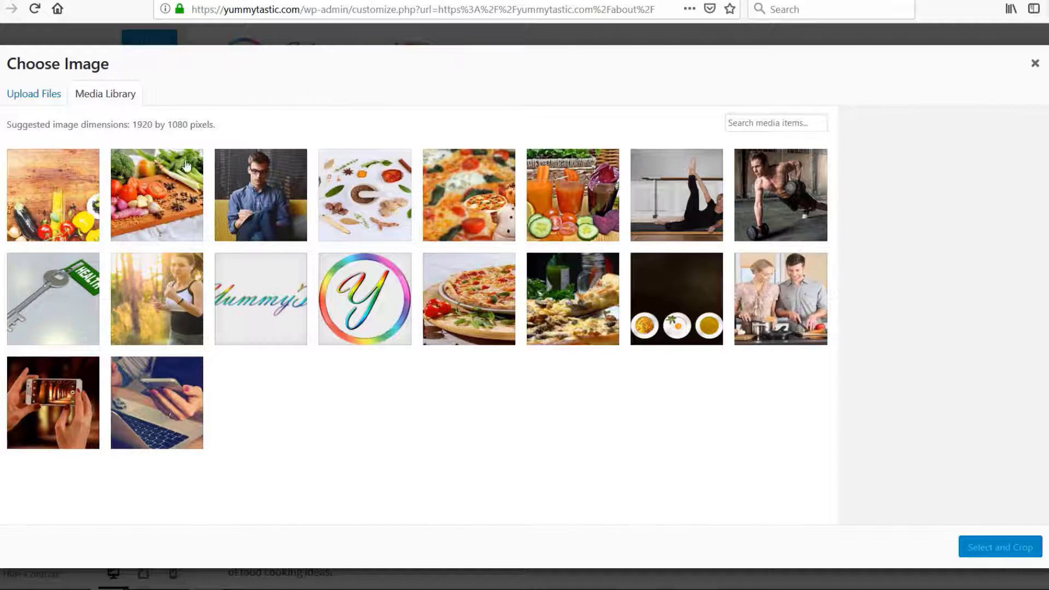
{"action": "left_click", "coordinate": [148, 195]}
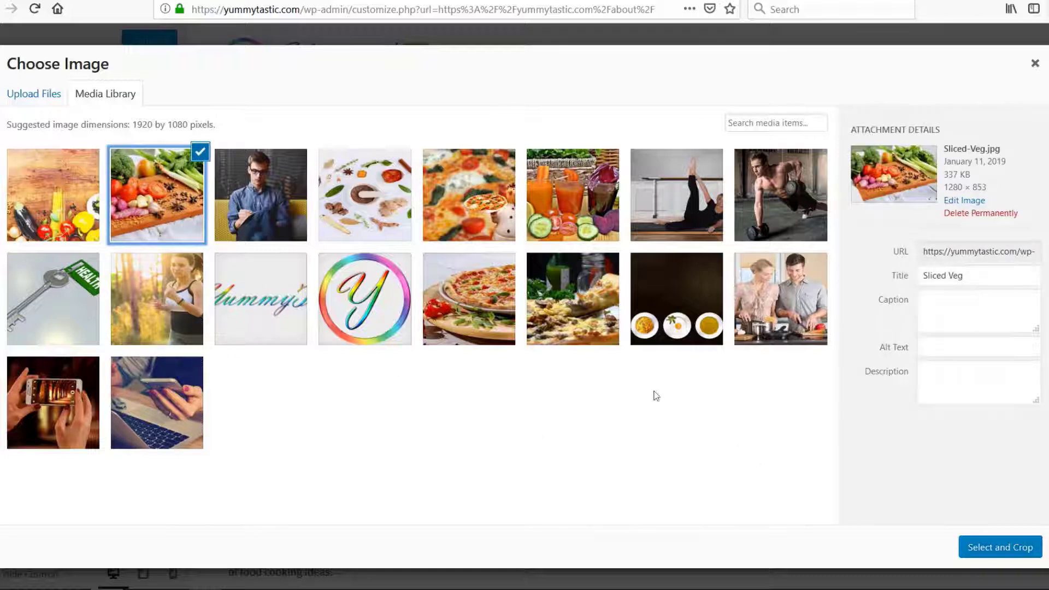
{"action": "left_click", "coordinate": [1006, 554]}
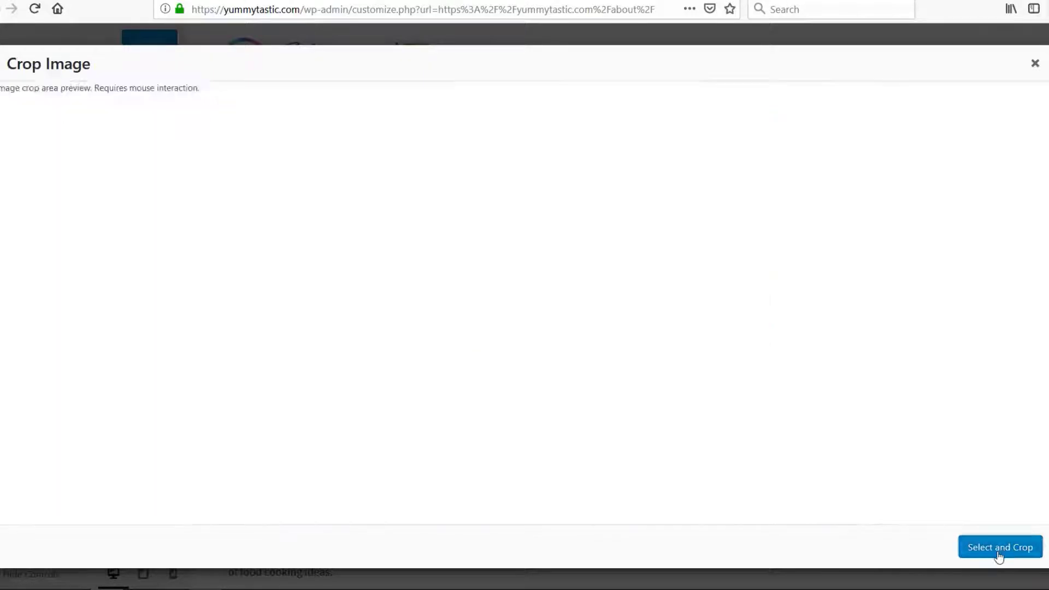
{"action": "left_click", "coordinate": [930, 548]}
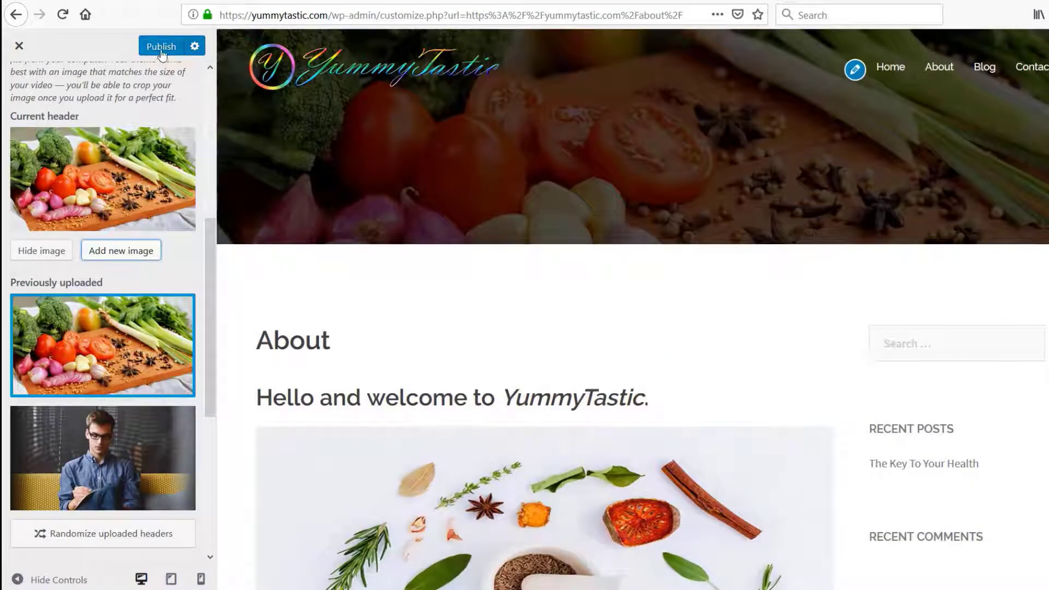
{"action": "left_click", "coordinate": [162, 53]}
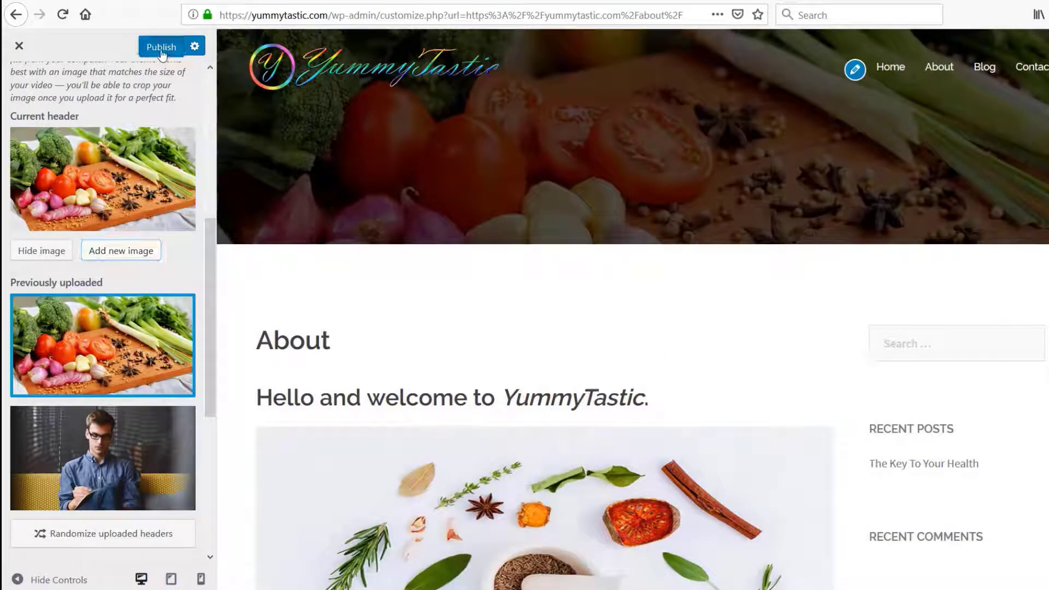
{"action": "left_click", "coordinate": [19, 46]}
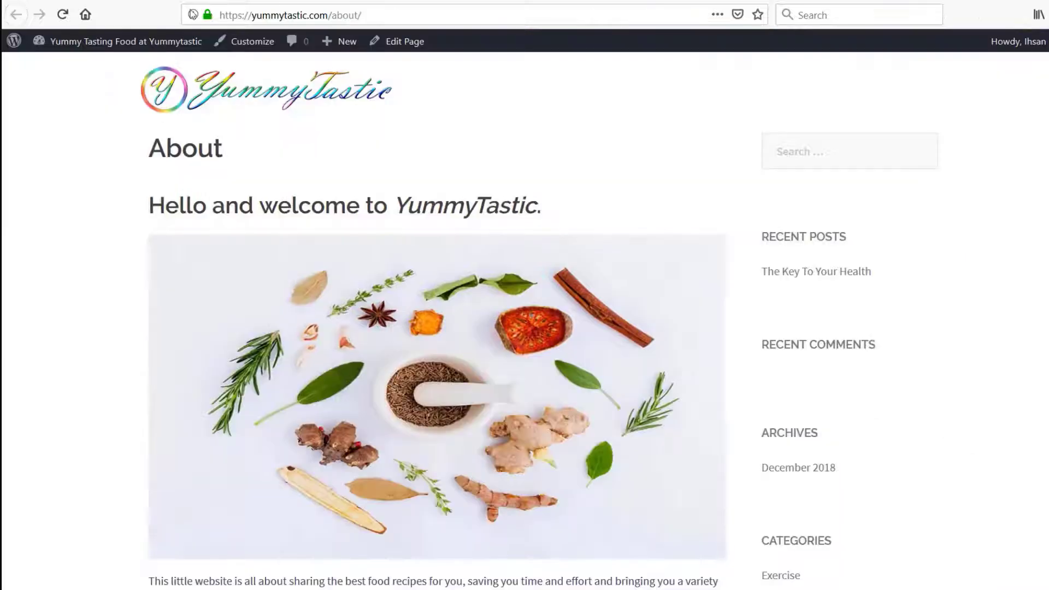
{"action": "left_click", "coordinate": [62, 14]}
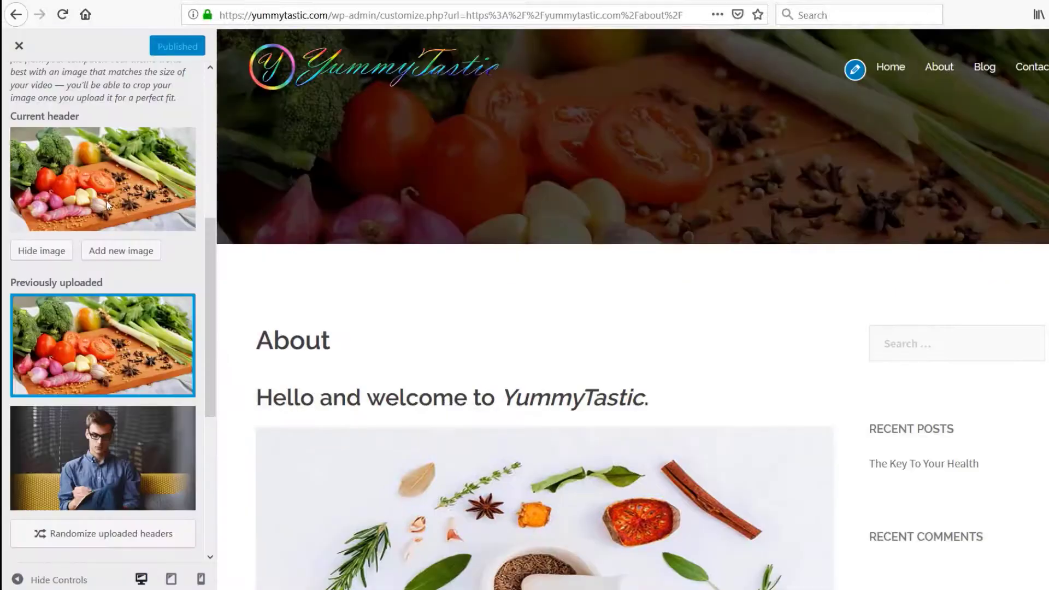
Disable the overlay on the header image and publish the change
{"action": "scroll", "coordinate": [106, 204], "scroll_direction": "down", "scroll_amount": 6}
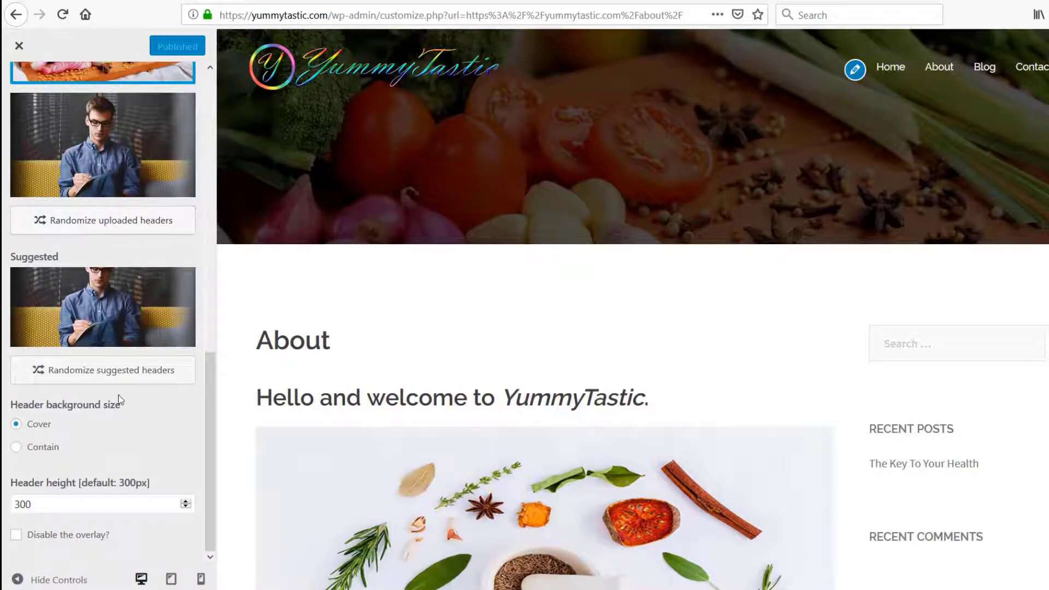
{"action": "left_click", "coordinate": [16, 536]}
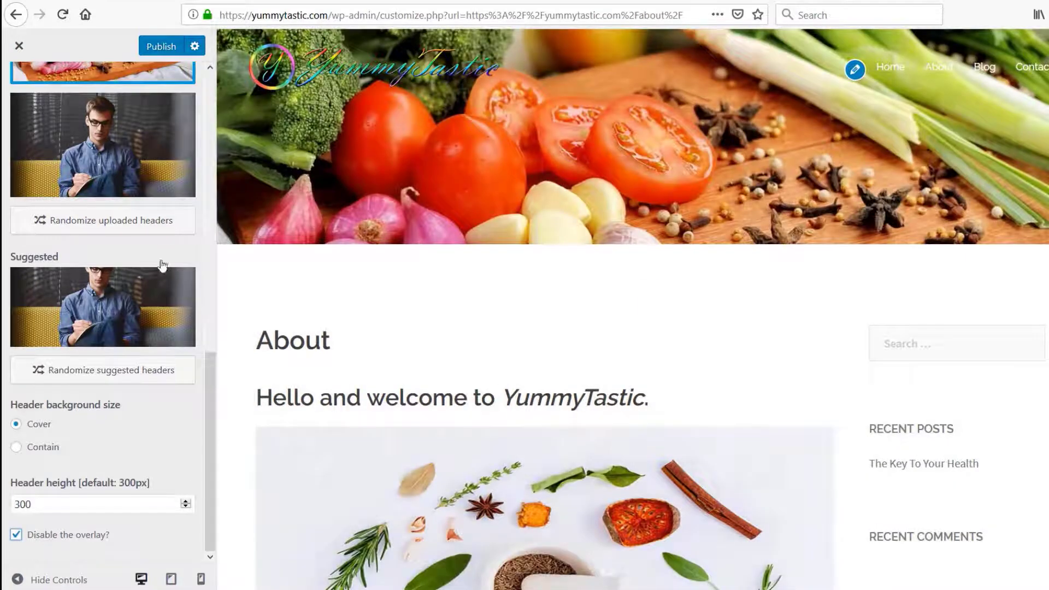
{"action": "left_click", "coordinate": [153, 53]}
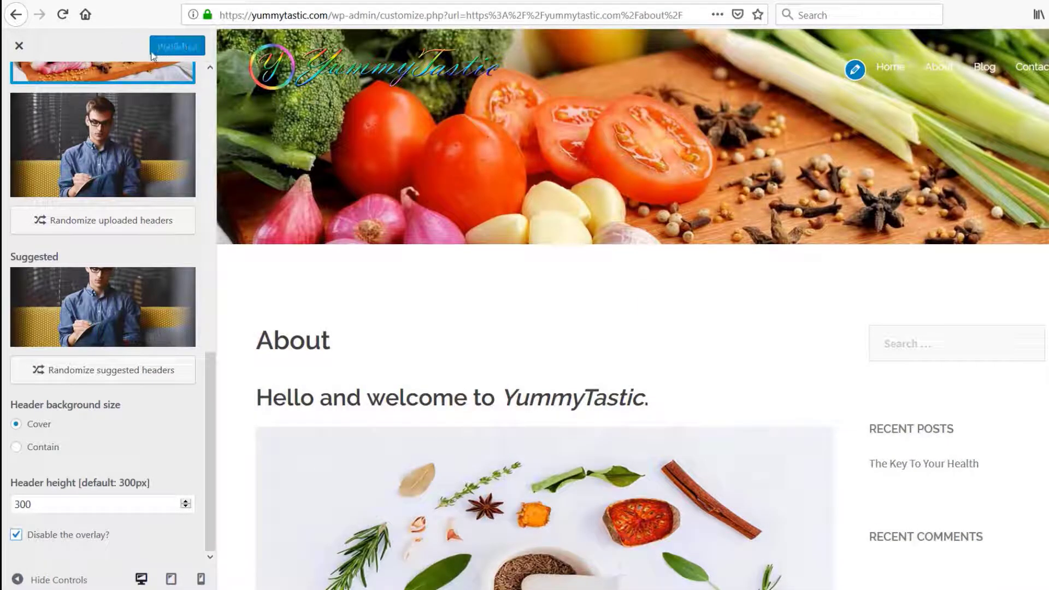
Reload the live About page and look over its header image, headings and body text
{"action": "left_click", "coordinate": [213, 0]}
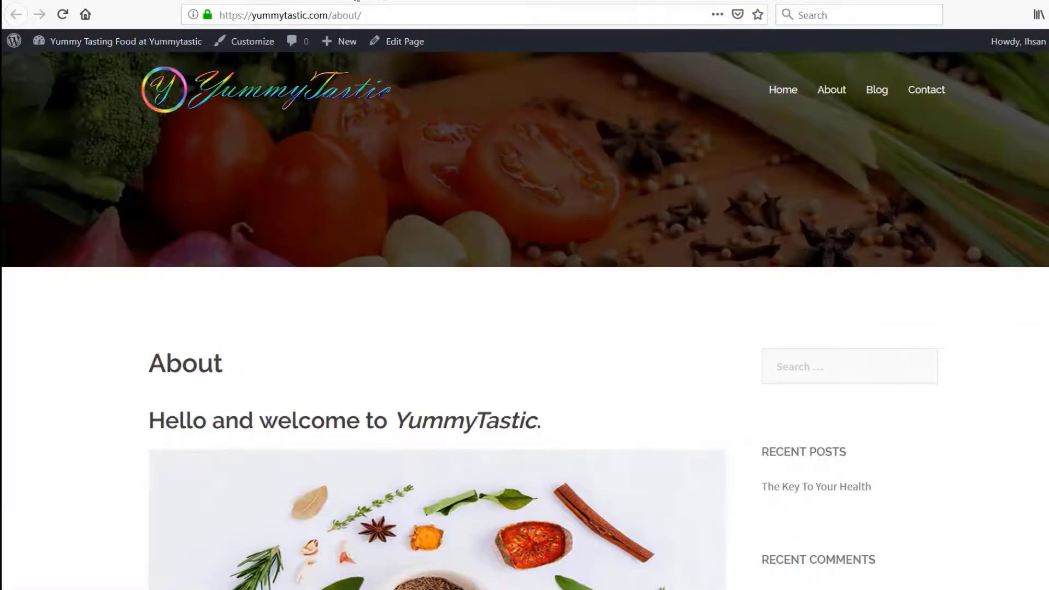
{"action": "left_click", "coordinate": [63, 16]}
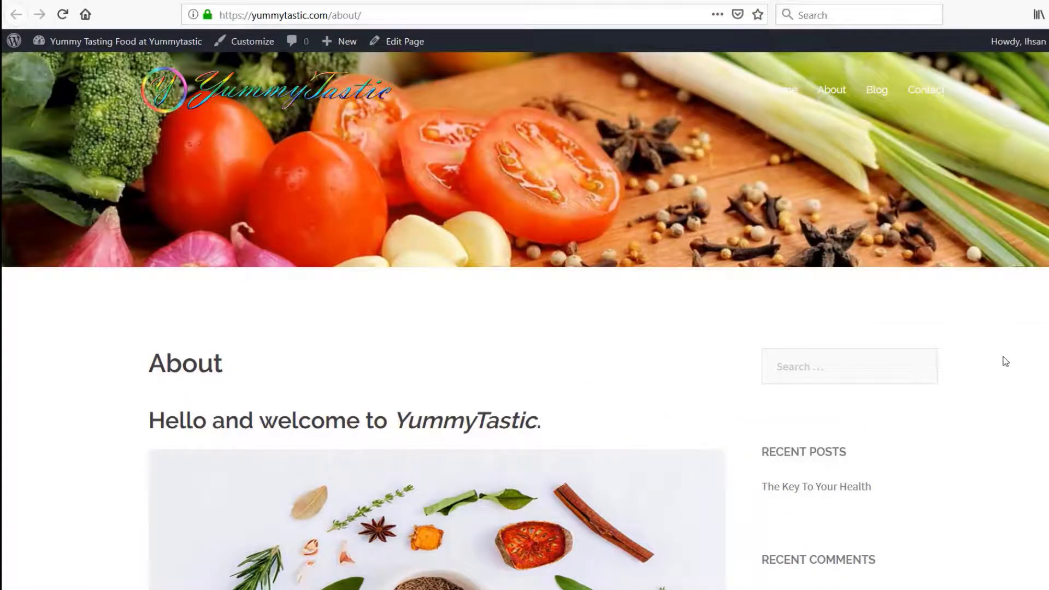
{"action": "scroll", "coordinate": [1002, 356], "scroll_direction": "down", "scroll_amount": 5}
{"action": "scroll", "coordinate": [1005, 362], "scroll_direction": "down", "scroll_amount": 6}
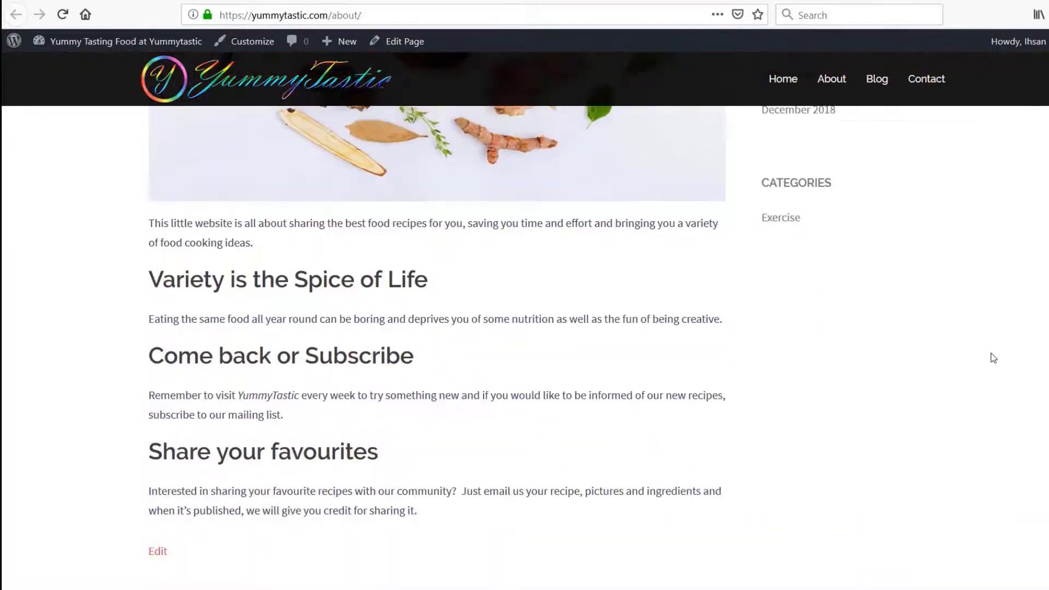
{"action": "scroll", "coordinate": [993, 358], "scroll_direction": "up", "scroll_amount": 11}
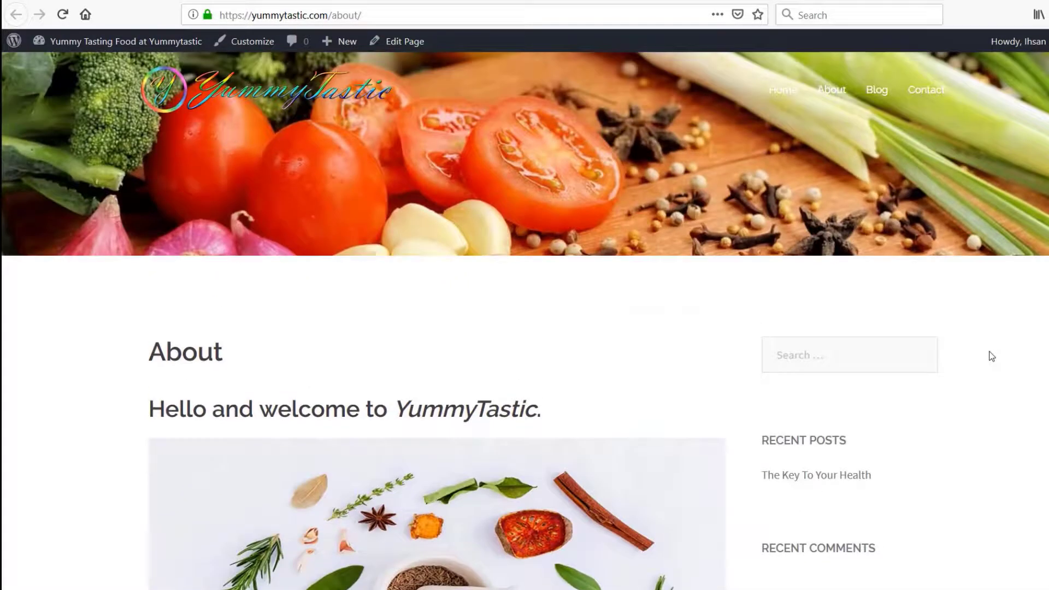
{"action": "scroll", "coordinate": [991, 356], "scroll_direction": "down", "scroll_amount": 1}
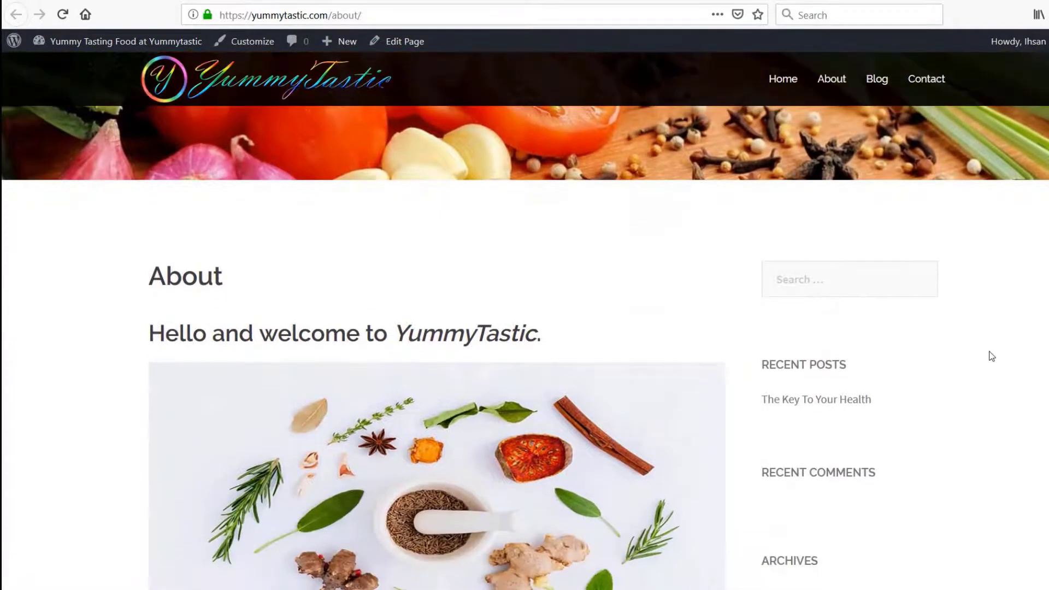
{"action": "scroll", "coordinate": [992, 357], "scroll_direction": "up", "scroll_amount": 1}
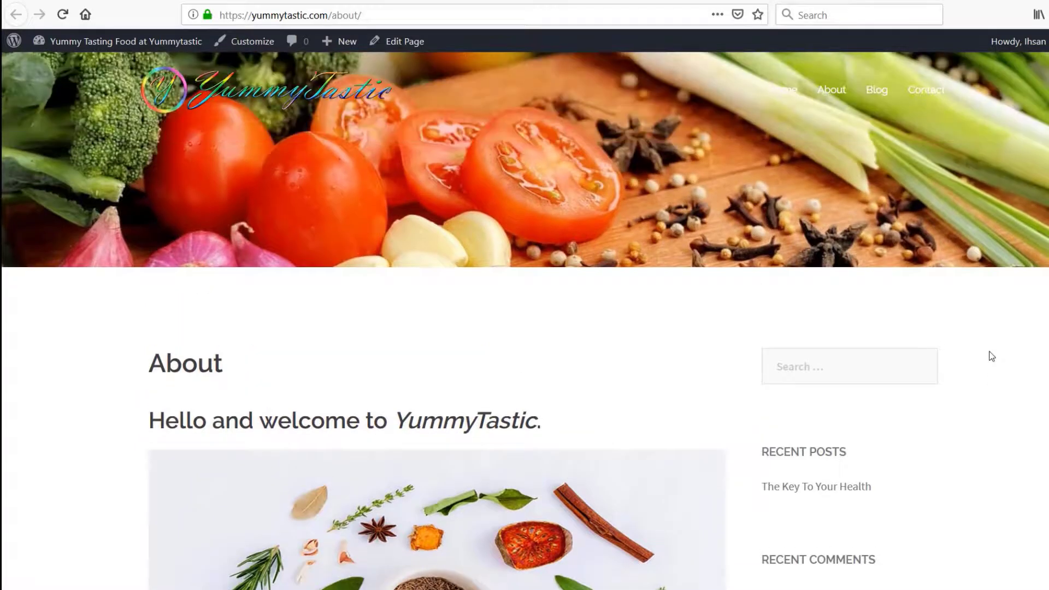
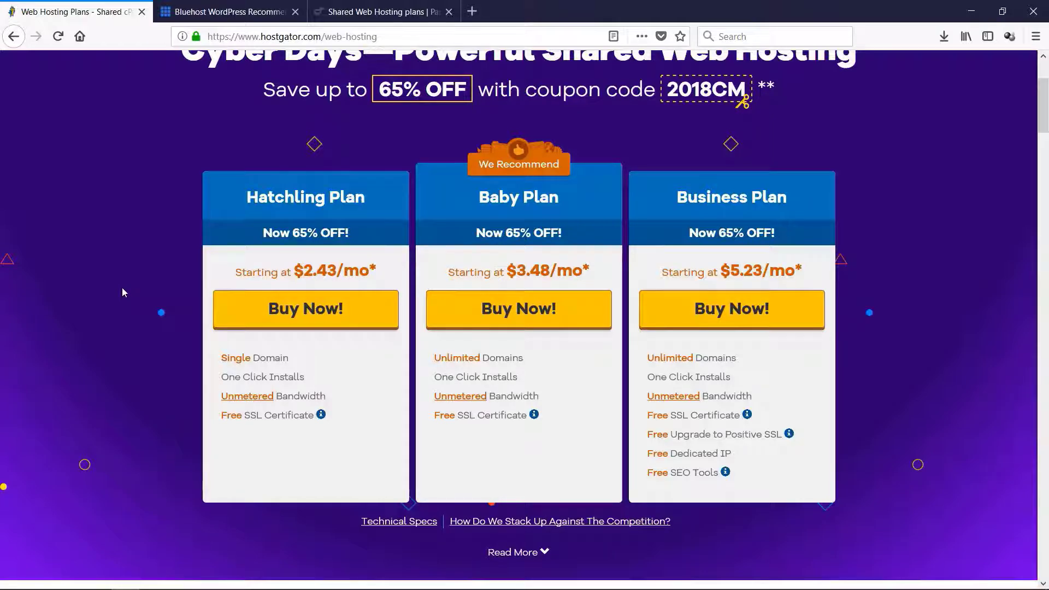
Start a HostGator Baby Plan order using the already owned domain wwww.yummytastic.com
{"action": "left_click", "coordinate": [495, 310]}
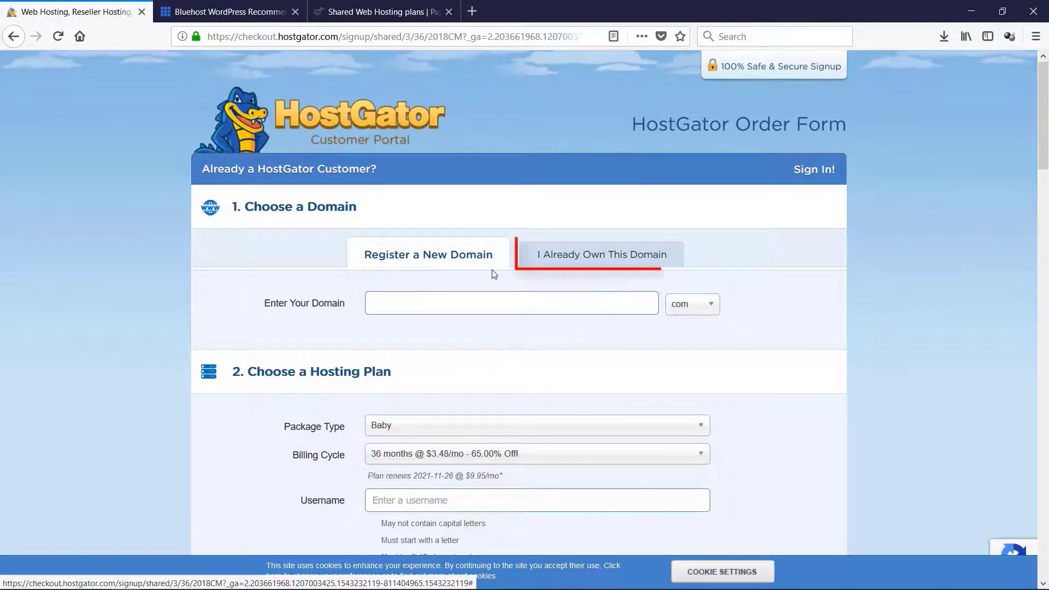
{"action": "left_click", "coordinate": [584, 261]}
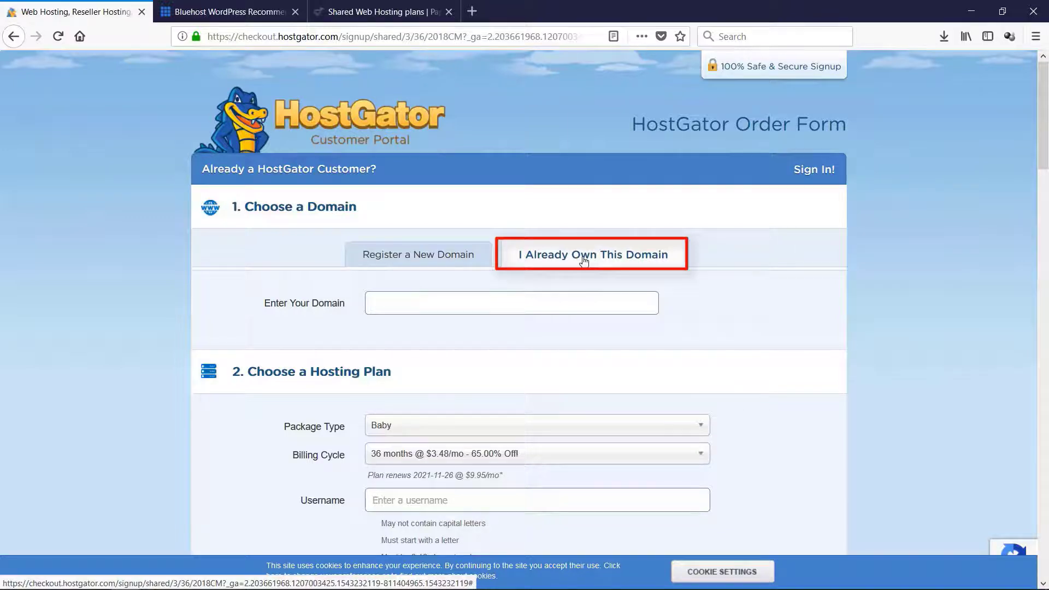
{"action": "left_click", "coordinate": [515, 305]}
{"action": "type", "text": "wwww.yu"}
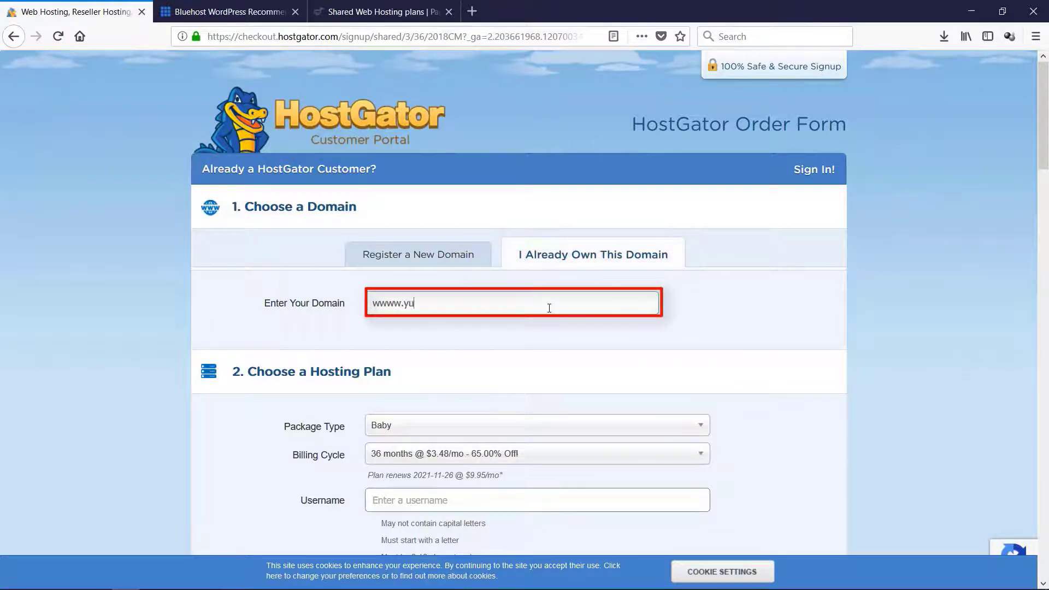
{"action": "type", "text": "mmytastic.com"}
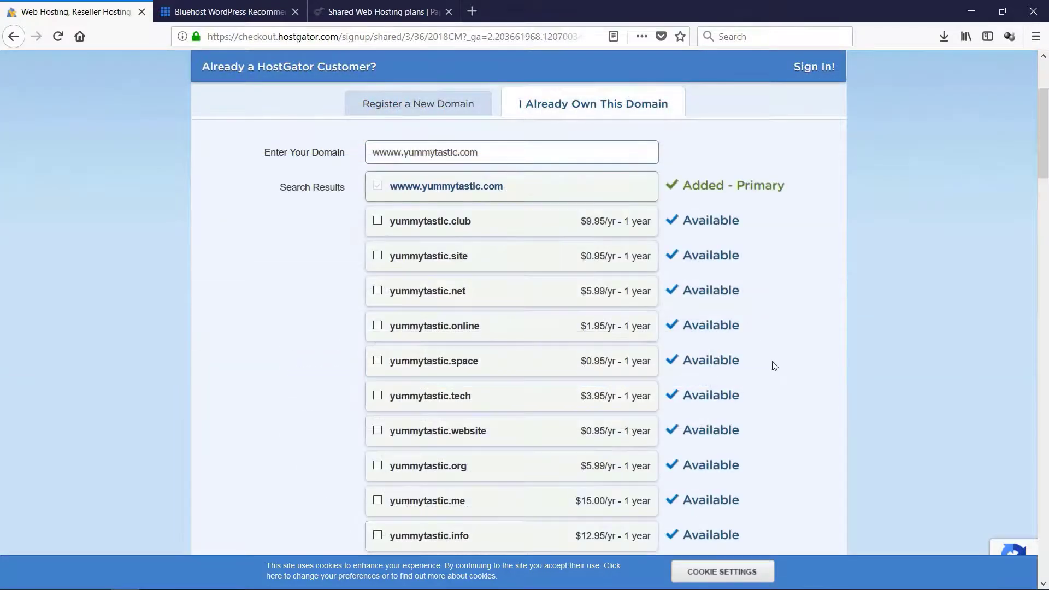
Keep the Baby package type and set the billing cycle to 12 months @ $4.18/mo
{"action": "scroll", "coordinate": [775, 367], "scroll_direction": "down", "scroll_amount": 10}
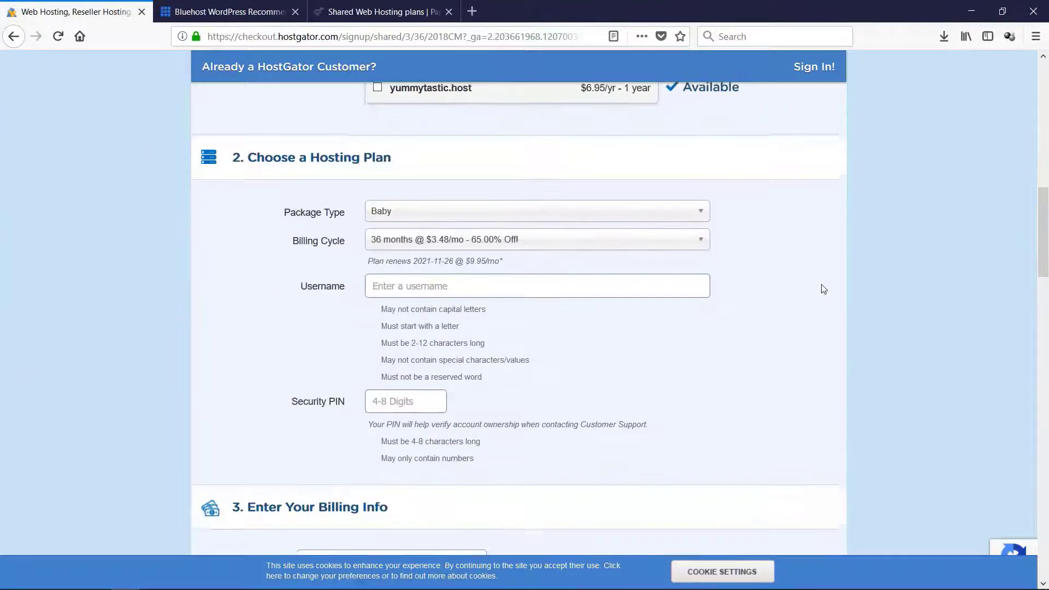
{"action": "scroll", "coordinate": [823, 289], "scroll_direction": "down", "scroll_amount": 2}
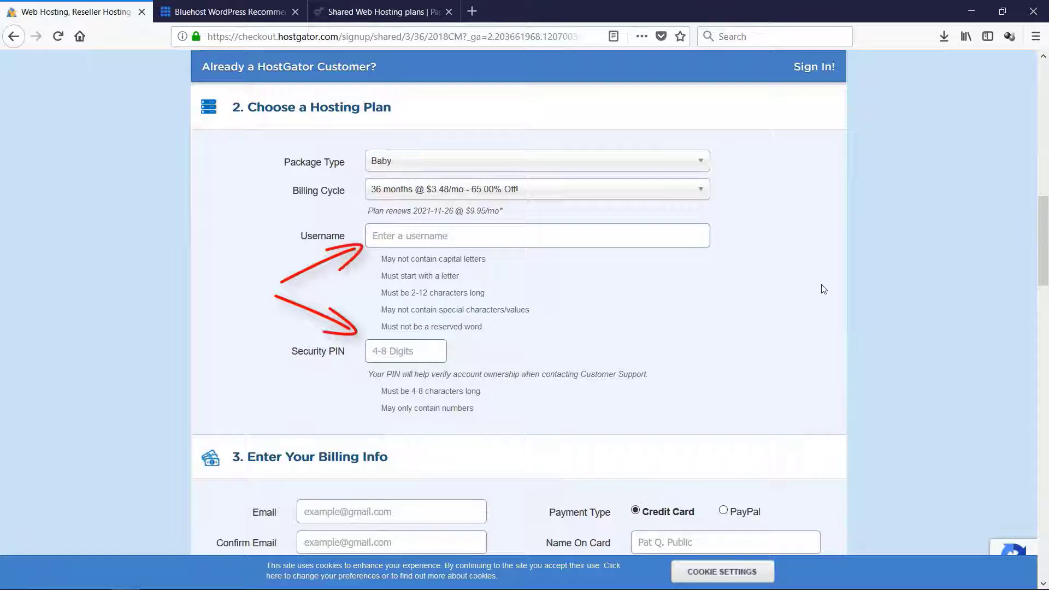
{"action": "left_click", "coordinate": [701, 167]}
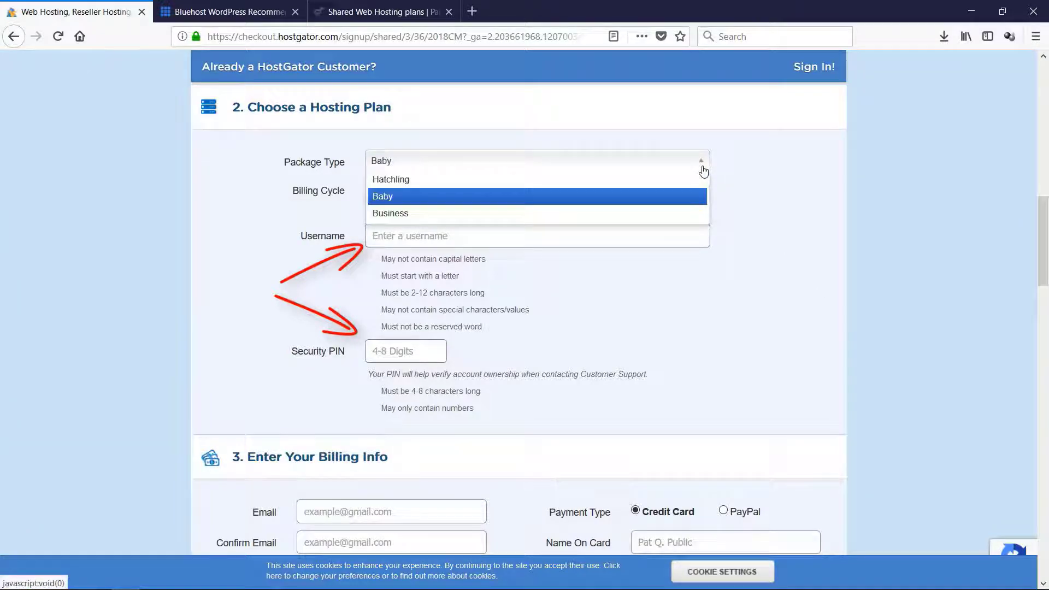
{"action": "left_click", "coordinate": [702, 167]}
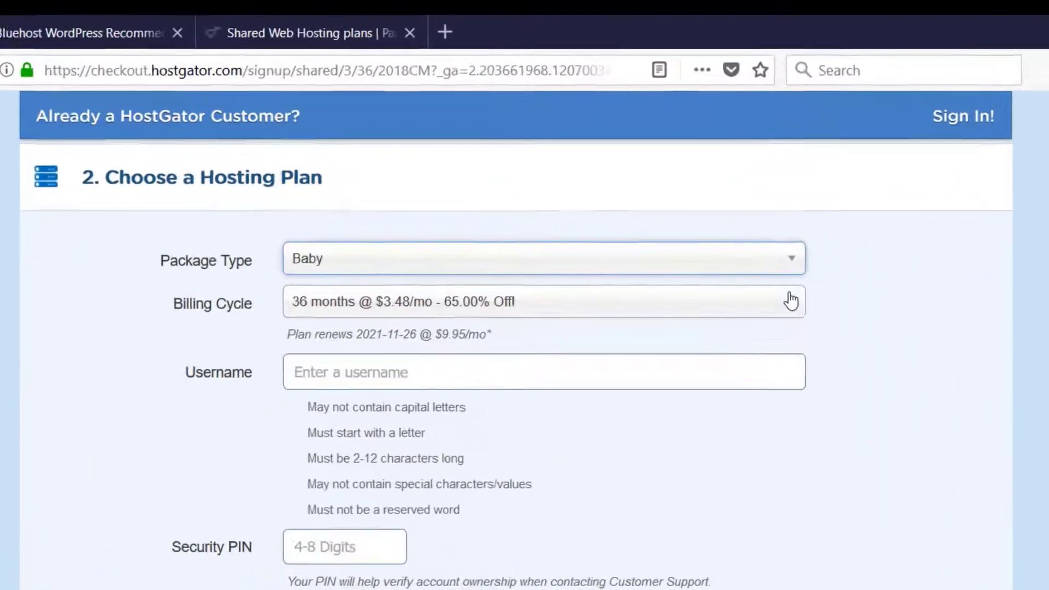
{"action": "left_click", "coordinate": [793, 304]}
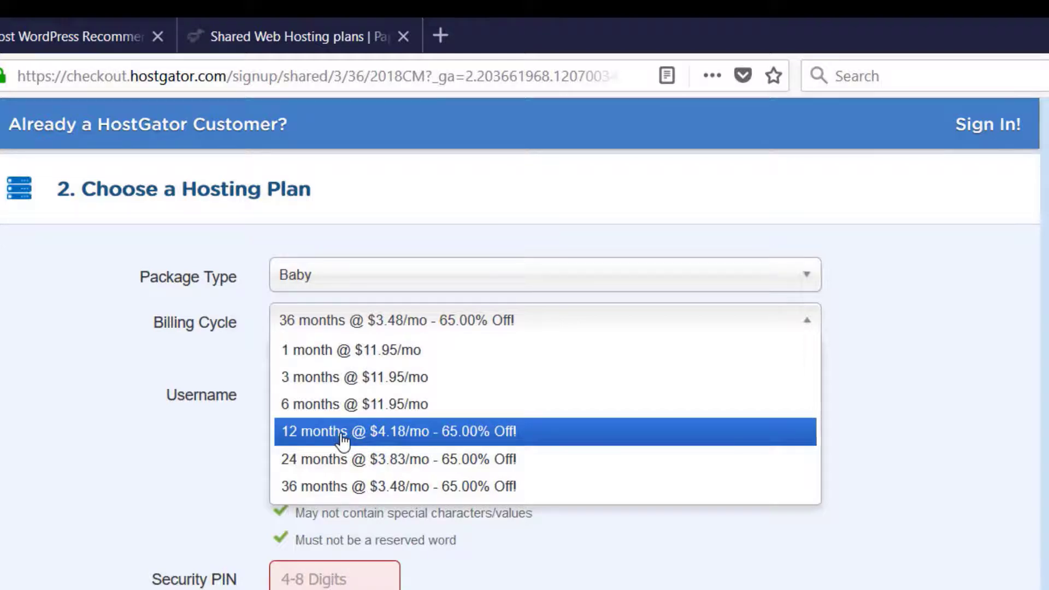
{"action": "left_click", "coordinate": [807, 326]}
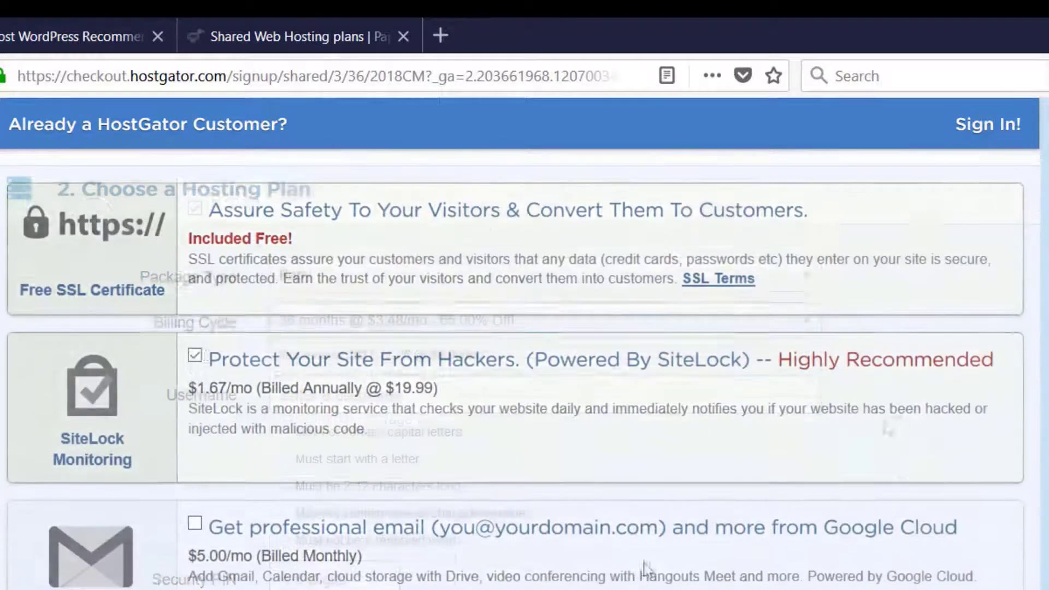
Deselect the SiteLock Monitoring and Site Backup add-ons, review the order details, and agree to HostGator's terms and policies
{"action": "scroll", "coordinate": [392, 450], "scroll_direction": "down", "scroll_amount": 4}
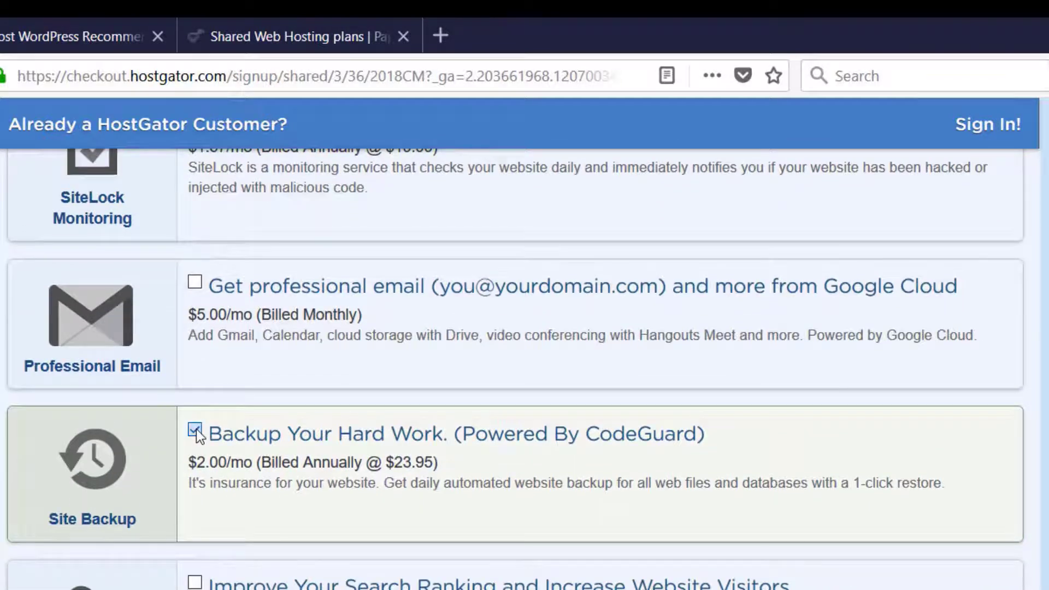
{"action": "left_click", "coordinate": [196, 428]}
{"action": "scroll", "coordinate": [893, 541], "scroll_direction": "down", "scroll_amount": 2}
{"action": "scroll", "coordinate": [893, 541], "scroll_direction": "down", "scroll_amount": 6}
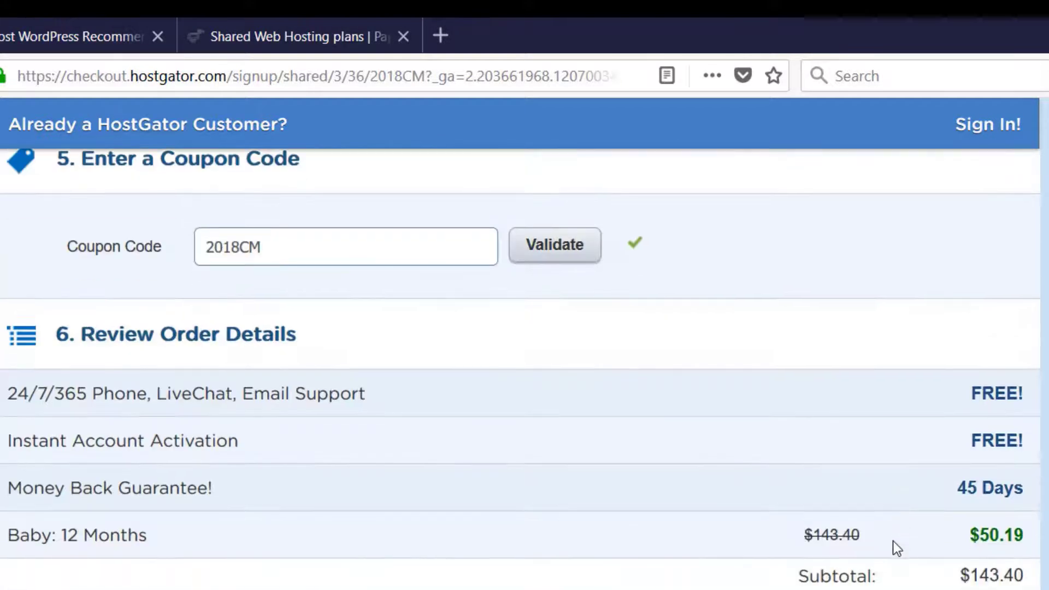
{"action": "scroll", "coordinate": [616, 585], "scroll_direction": "down", "scroll_amount": 7}
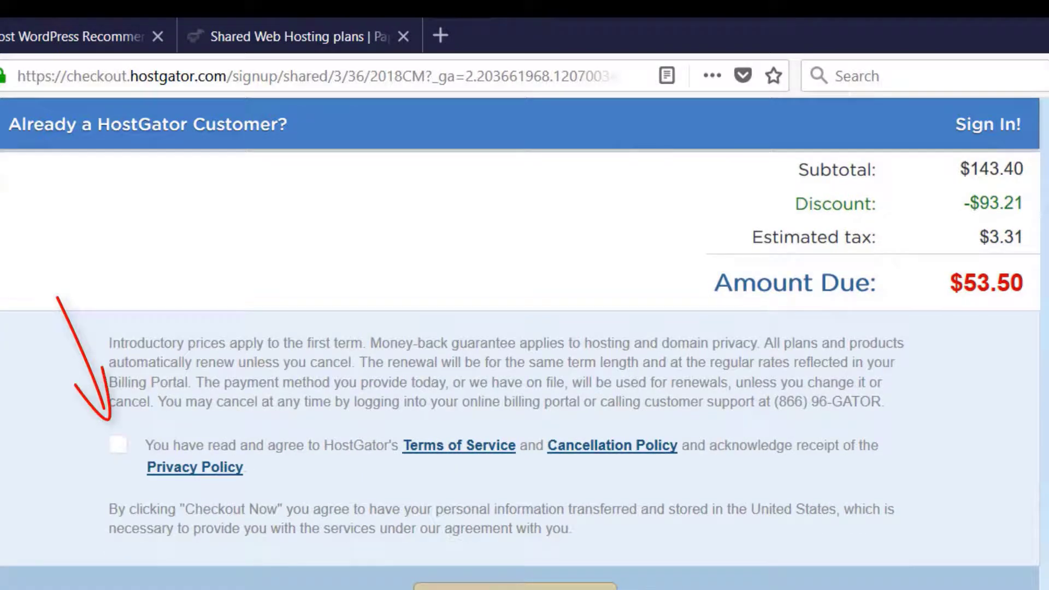
{"action": "left_click", "coordinate": [118, 453]}
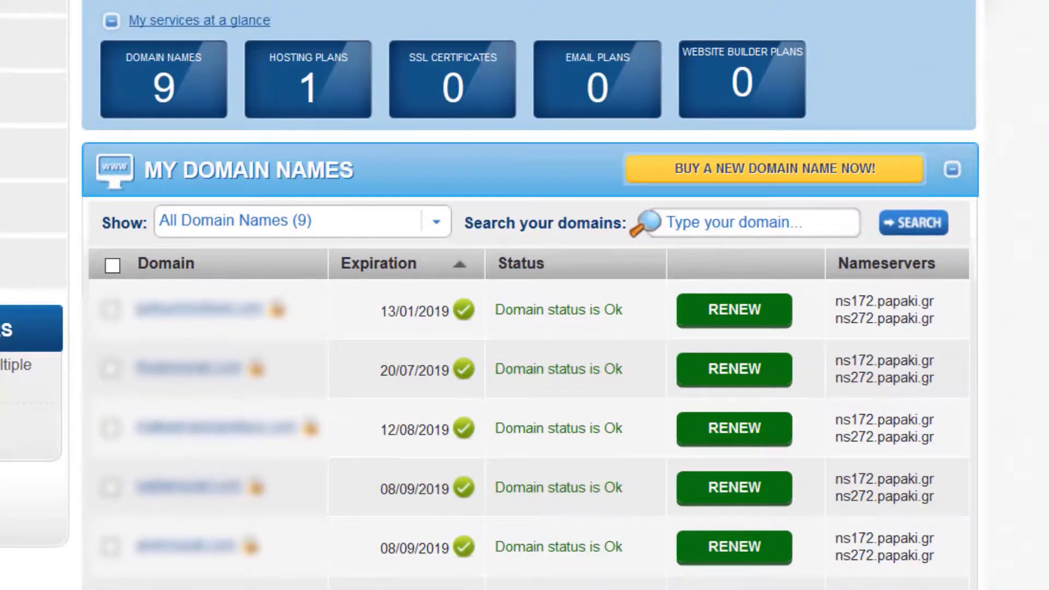
Replace yummytastic.com's two nameservers with ns172.papaki.gr and ns272.papaki.gr and update them
{"action": "scroll", "coordinate": [529, 328], "scroll_direction": "down", "scroll_amount": 4}
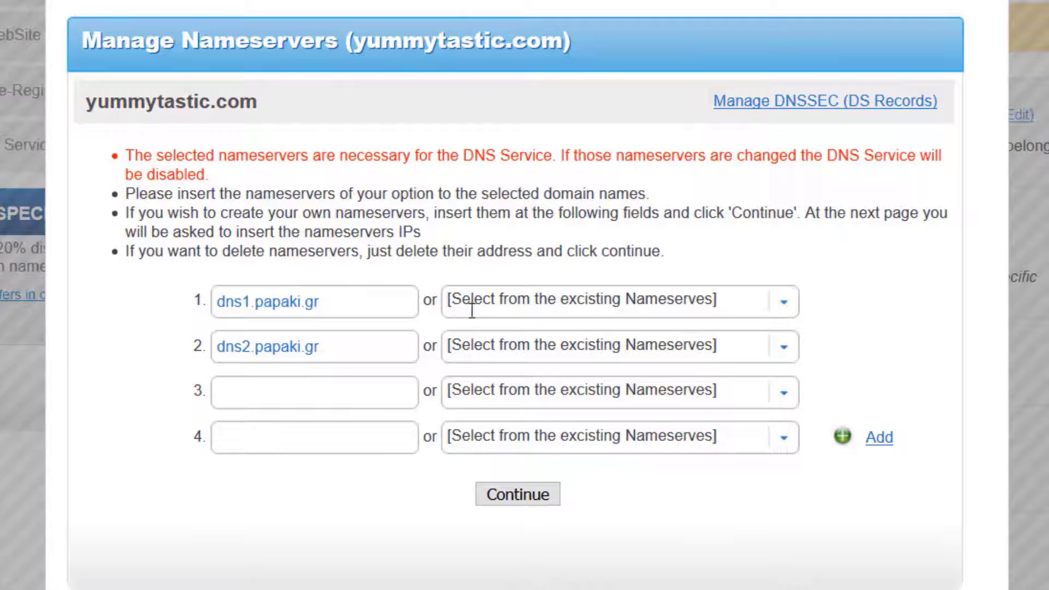
{"action": "left_click", "coordinate": [789, 309]}
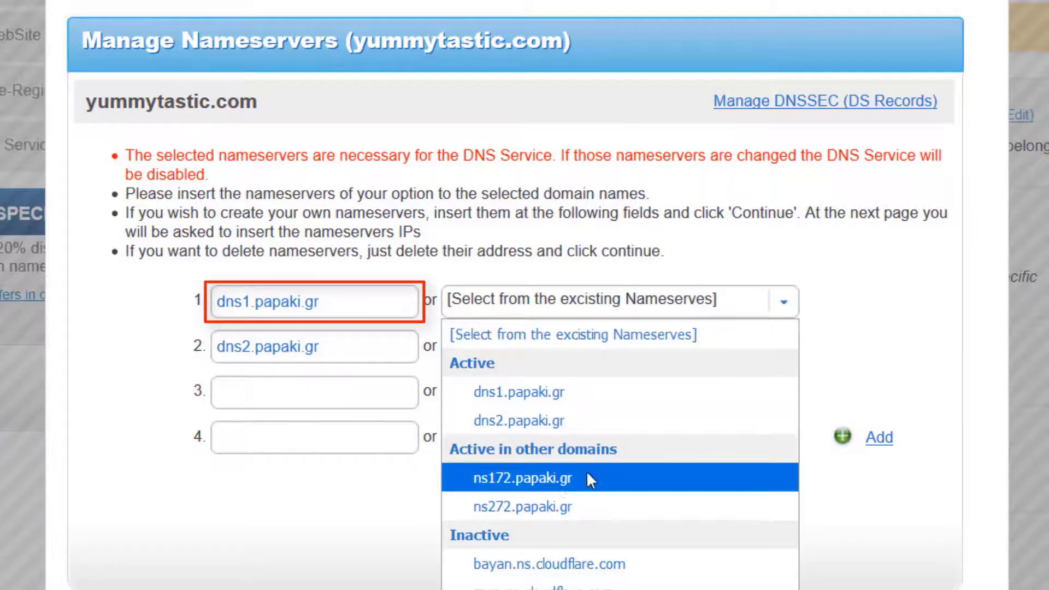
{"action": "left_click", "coordinate": [549, 477]}
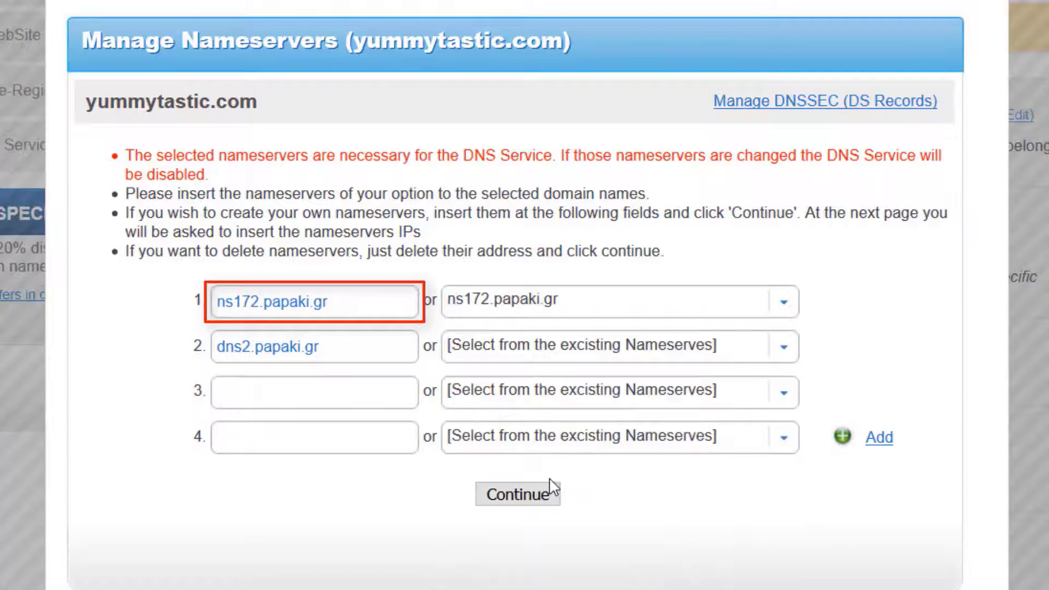
{"action": "left_click", "coordinate": [789, 347]}
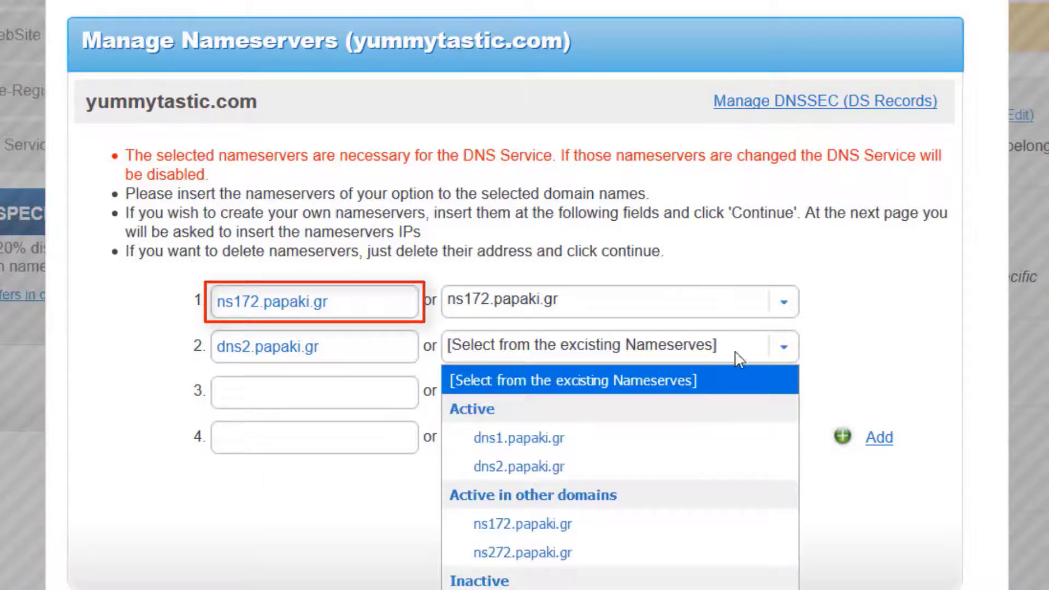
{"action": "left_click", "coordinate": [549, 555]}
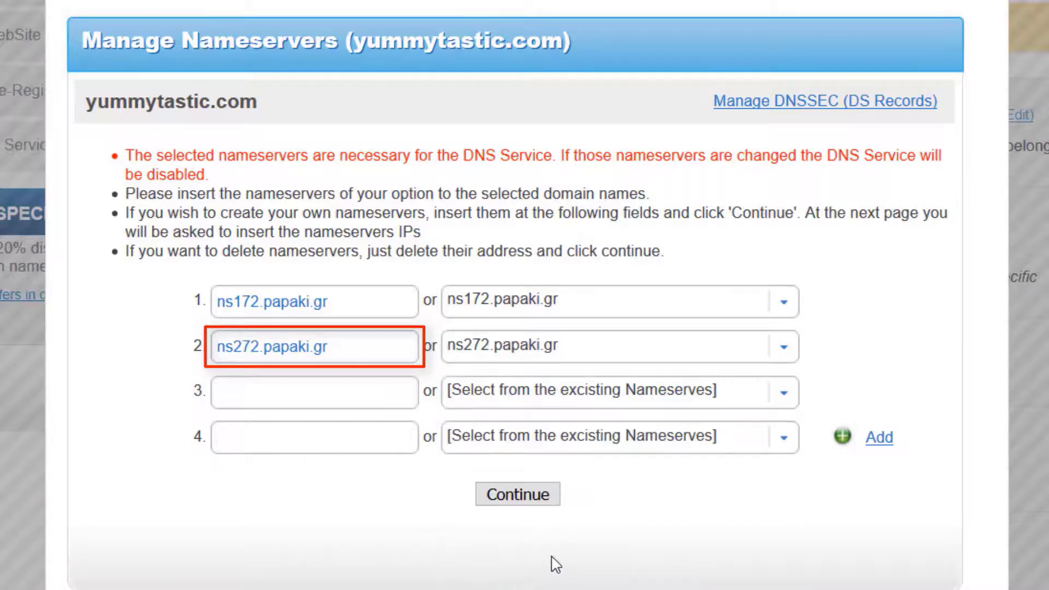
{"action": "left_click", "coordinate": [526, 497]}
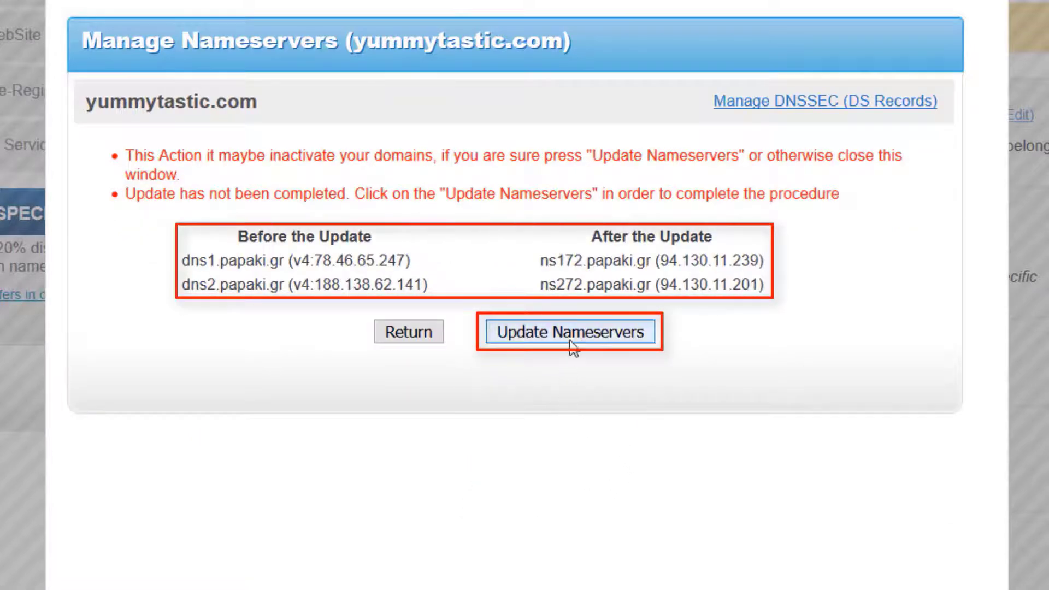
{"action": "left_click", "coordinate": [572, 331]}
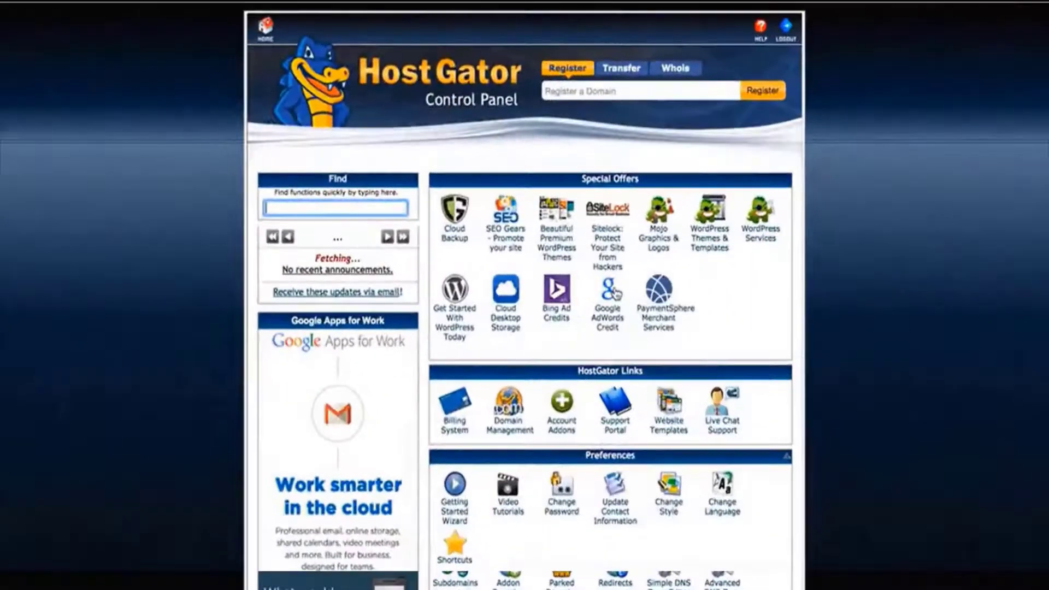
Add the domain yummytastic.com to the Papaki hosting plan, with yummytastic.com as preferred domain and Let's Encrypt security
{"action": "scroll", "coordinate": [616, 294], "scroll_direction": "down", "scroll_amount": 10}
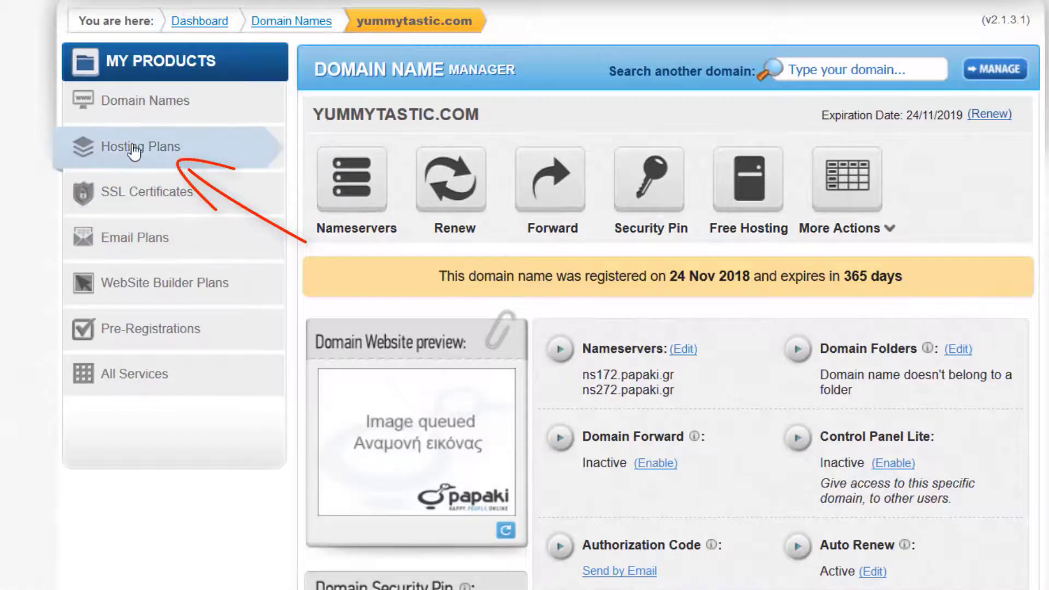
{"action": "left_click", "coordinate": [134, 150]}
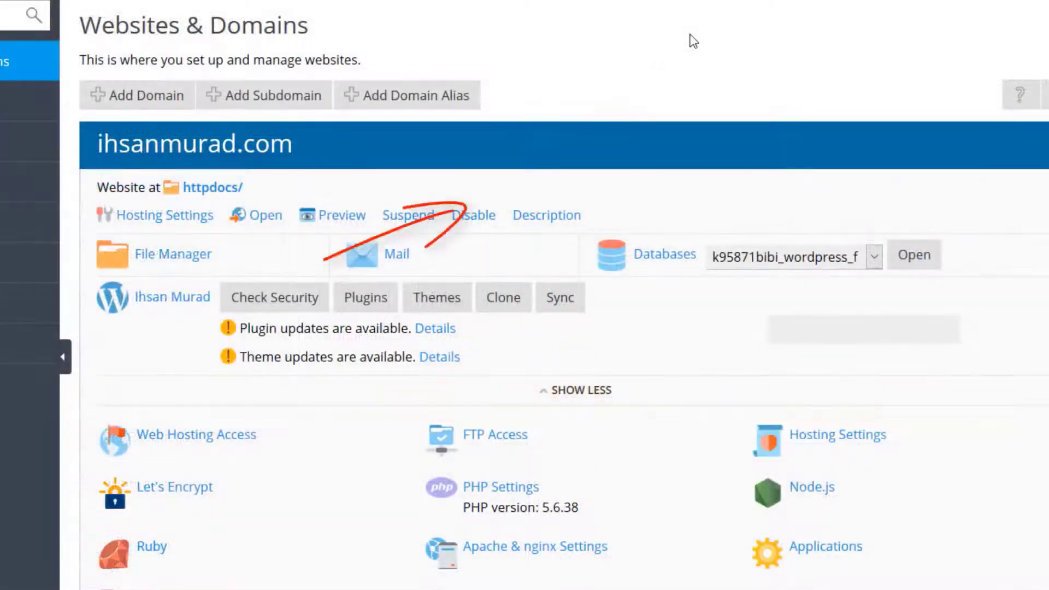
{"action": "left_click", "coordinate": [136, 95]}
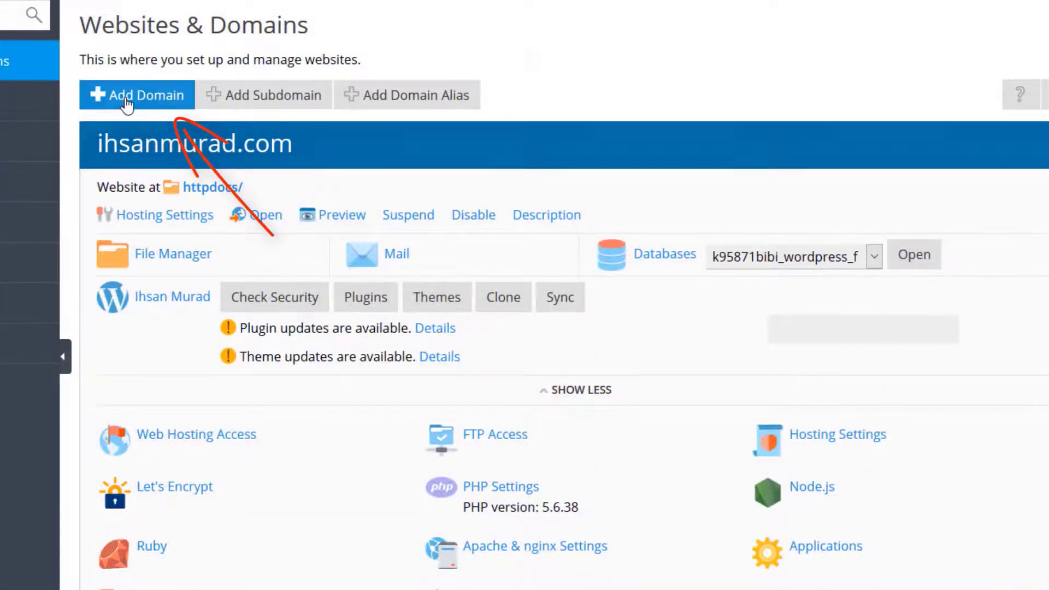
{"action": "type", "text": "yummytastic.com"}
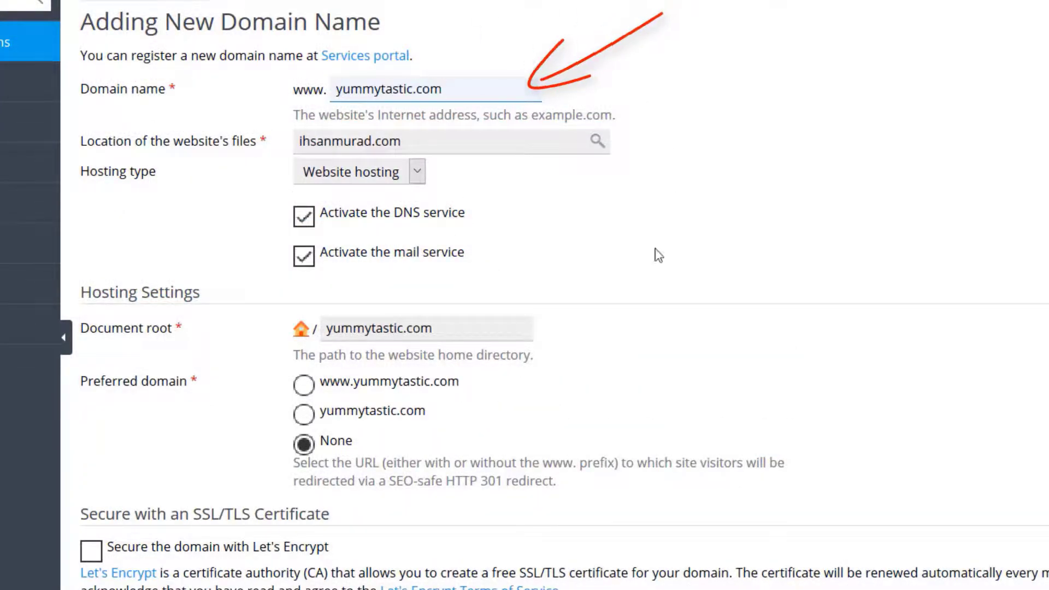
{"action": "left_click", "coordinate": [304, 415]}
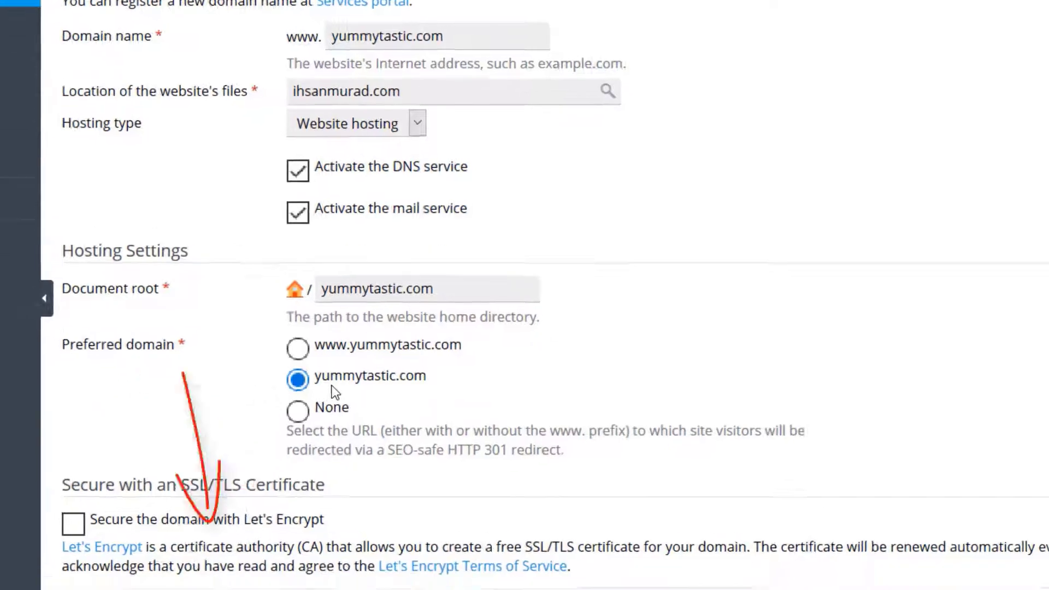
{"action": "left_click", "coordinate": [328, 542]}
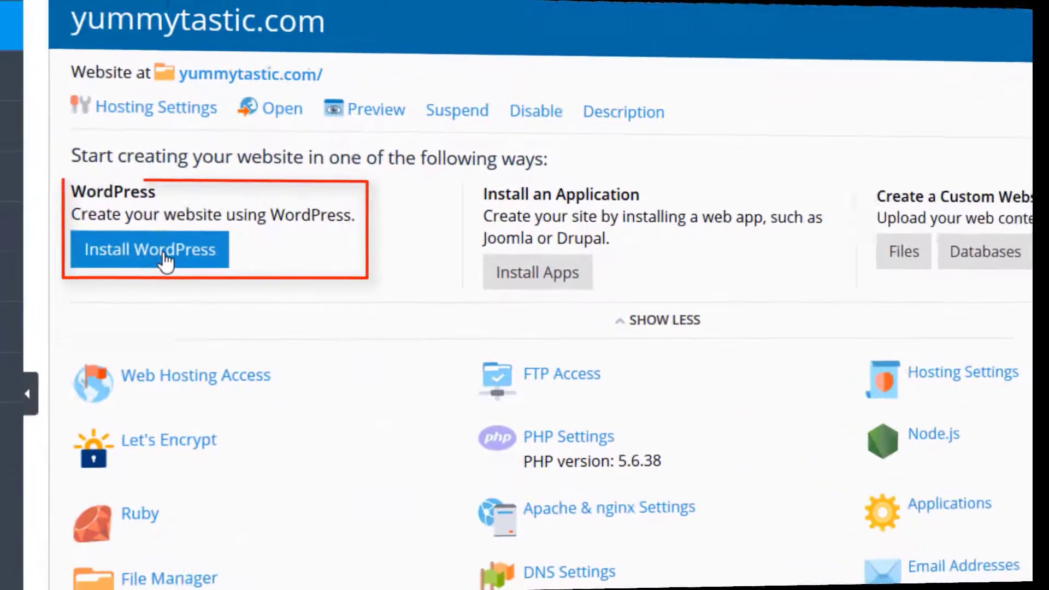
Open the fresh WordPress site from its dashboard and look over the default homepage content
{"action": "left_click", "coordinate": [164, 251]}
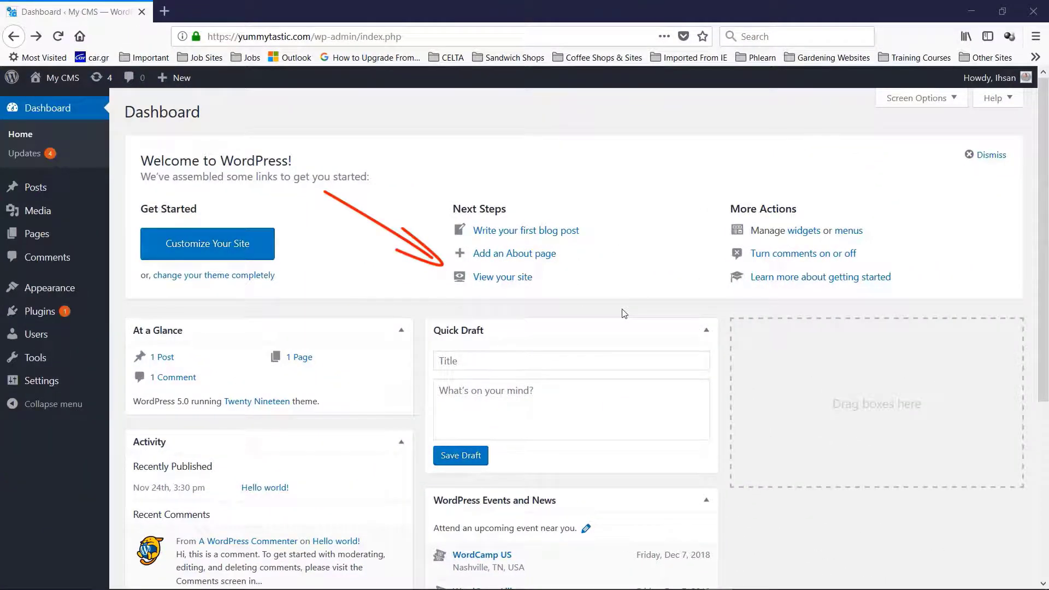
{"action": "left_click", "coordinate": [513, 282]}
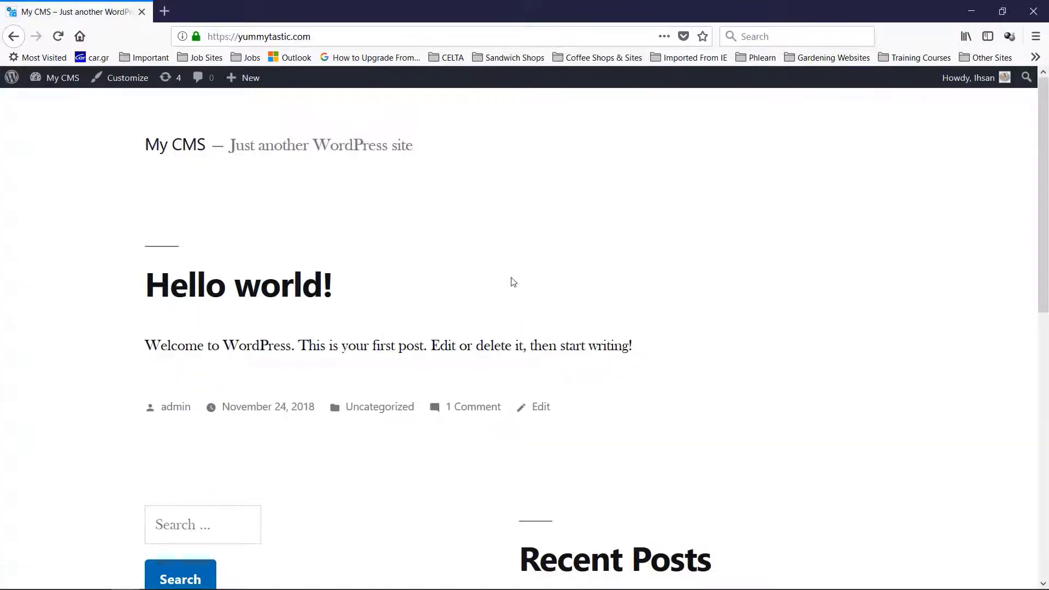
{"action": "scroll", "coordinate": [694, 295], "scroll_direction": "down", "scroll_amount": 10}
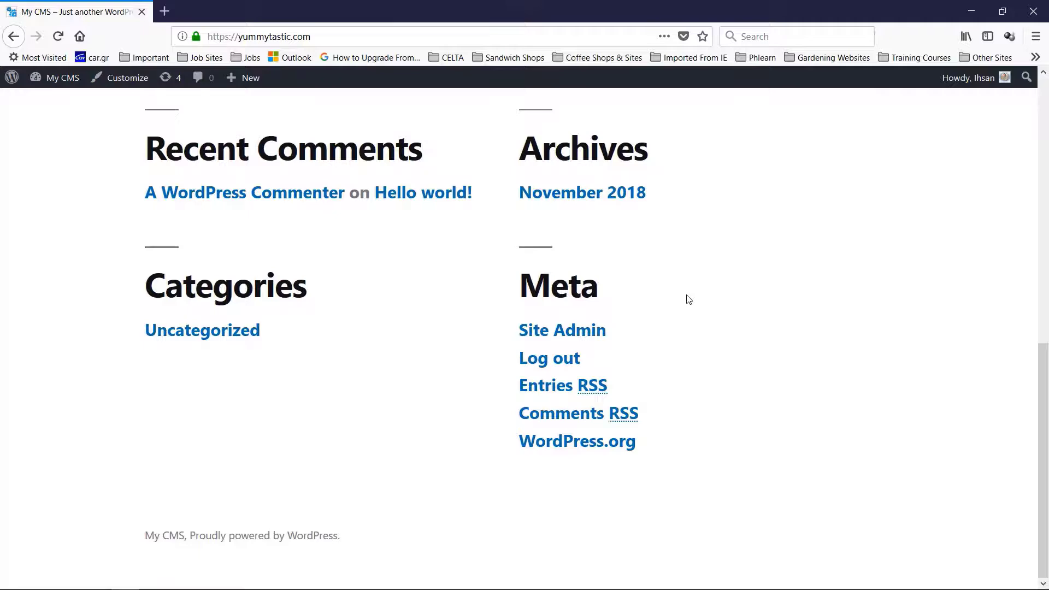
{"action": "scroll", "coordinate": [688, 298], "scroll_direction": "up", "scroll_amount": 10}
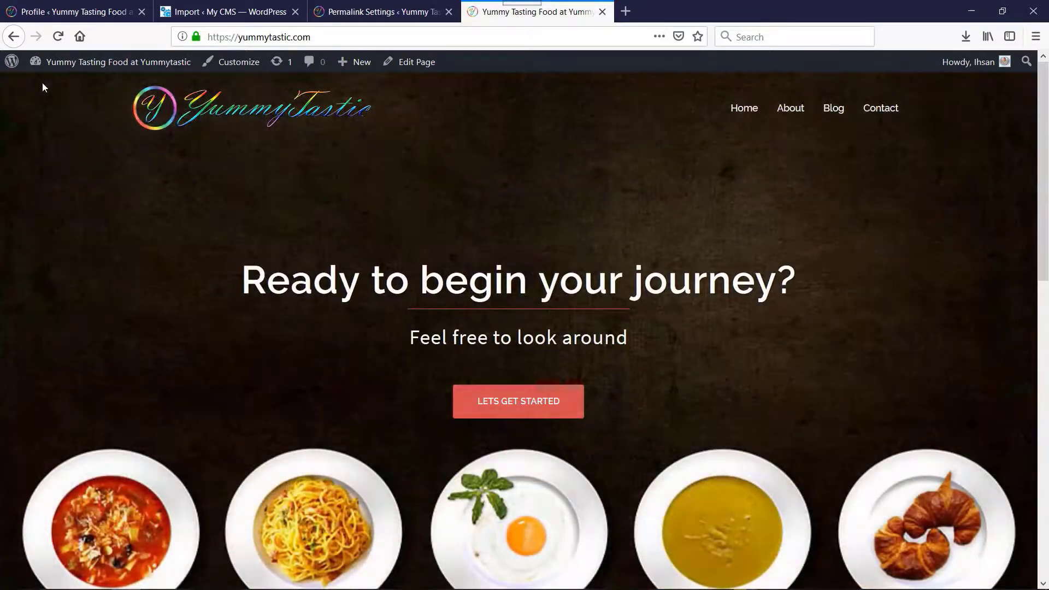
Look over the finished YummyTastic homepage and open its About page
{"action": "scroll", "coordinate": [391, 154], "scroll_direction": "down", "scroll_amount": 10}
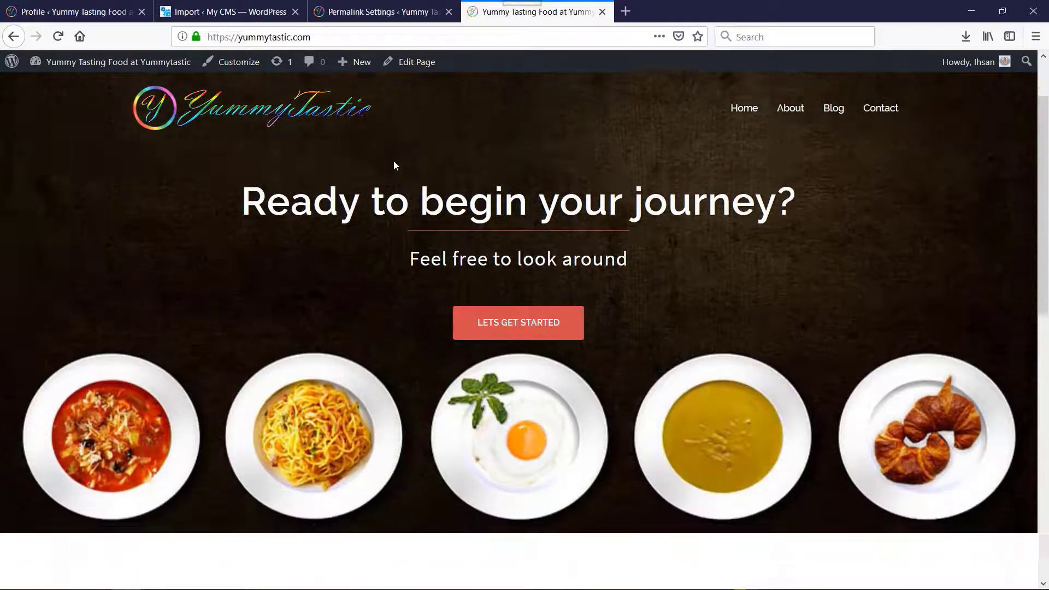
{"action": "scroll", "coordinate": [396, 165], "scroll_direction": "down", "scroll_amount": 3}
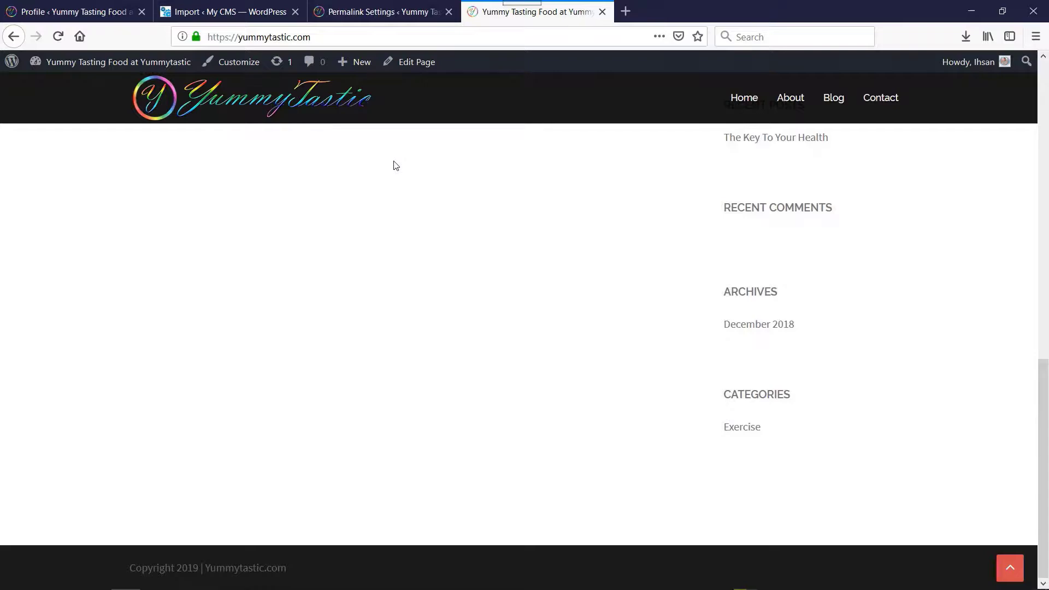
{"action": "scroll", "coordinate": [396, 165], "scroll_direction": "up", "scroll_amount": 13}
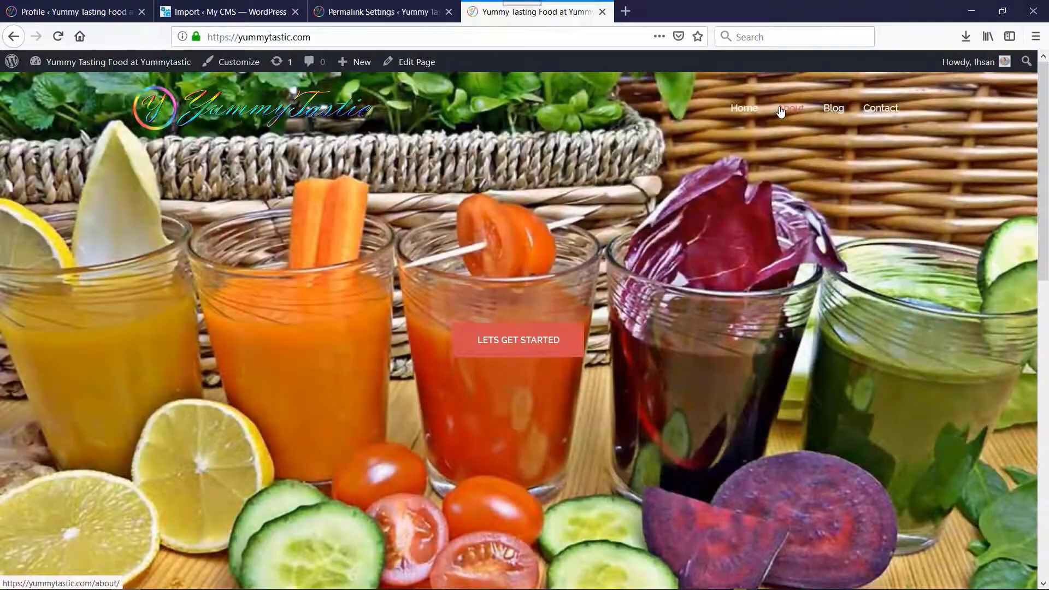
{"action": "left_click", "coordinate": [782, 109]}
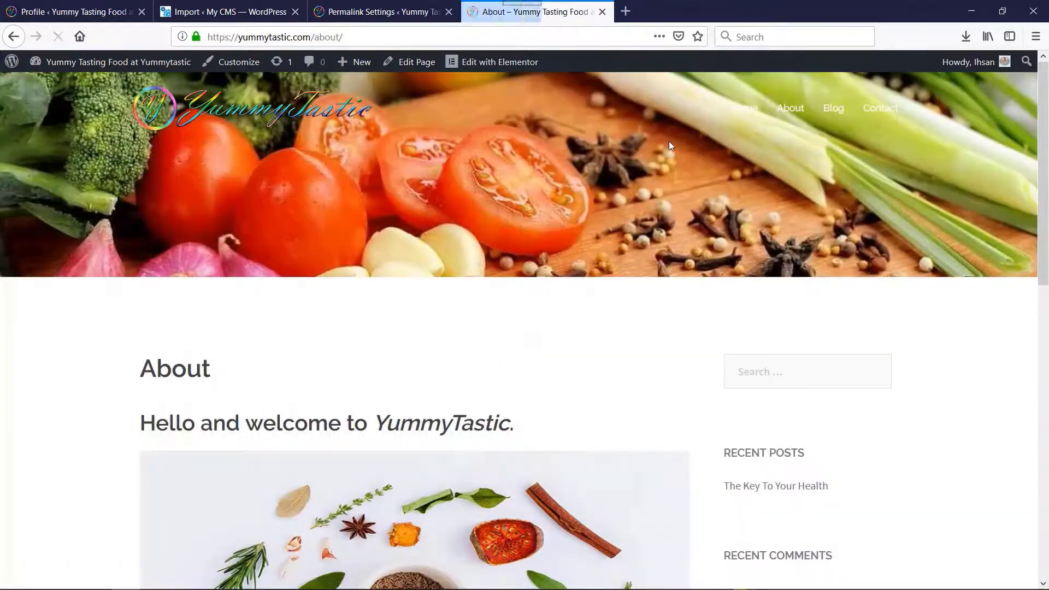
Look through the finished site's About page, and open and look over its Blog page
{"action": "scroll", "coordinate": [670, 145], "scroll_direction": "down", "scroll_amount": 12}
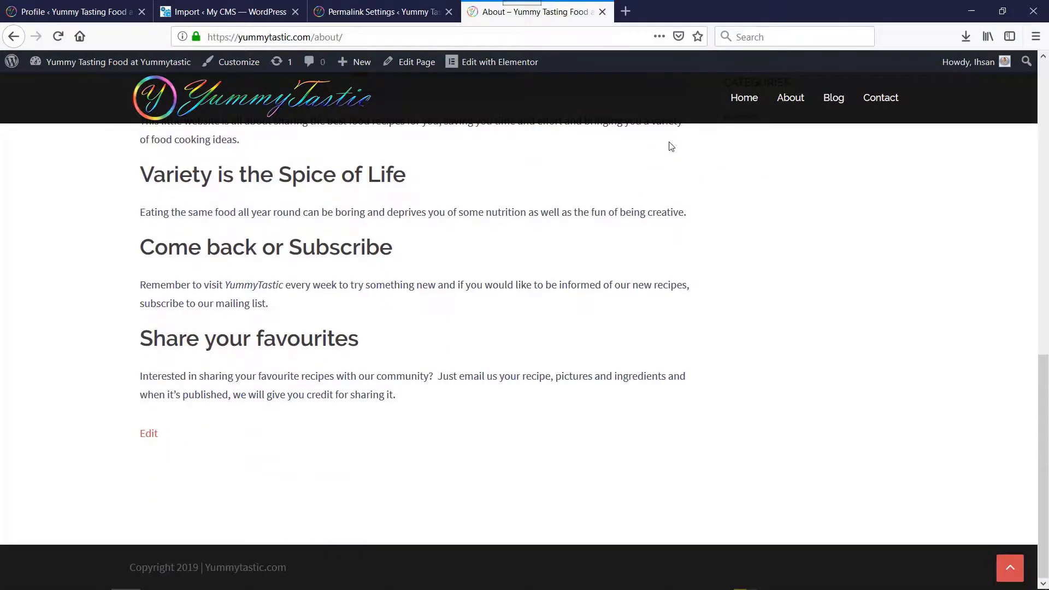
{"action": "scroll", "coordinate": [670, 144], "scroll_direction": "up", "scroll_amount": 12}
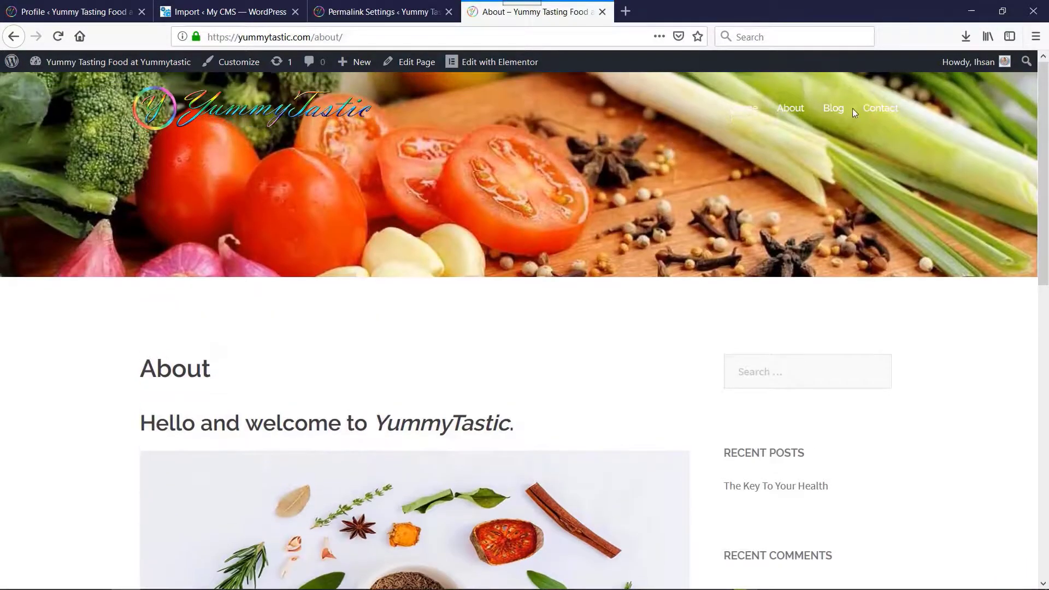
{"action": "left_click", "coordinate": [835, 111]}
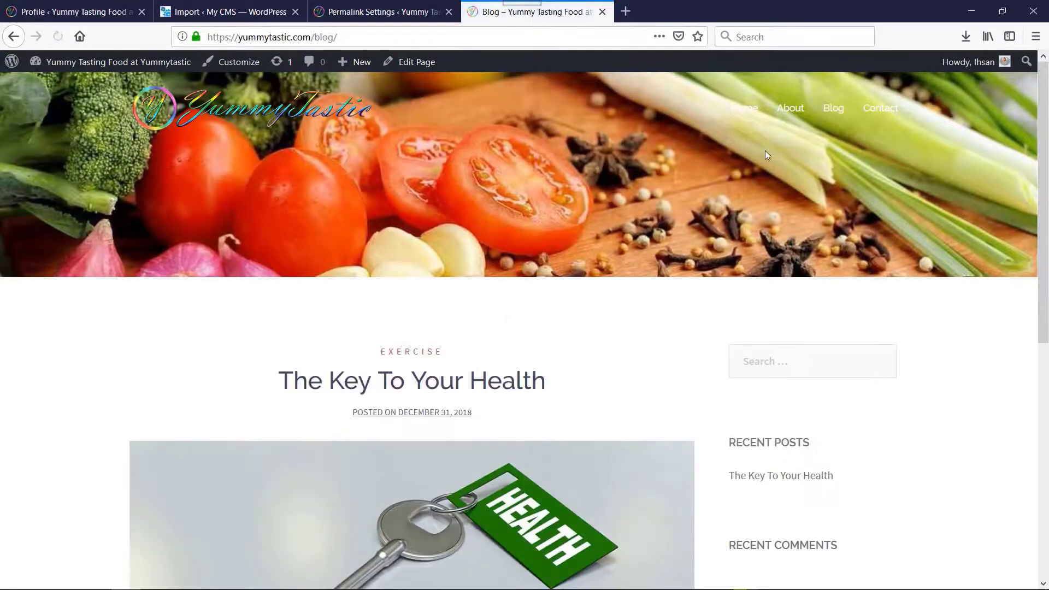
{"action": "scroll", "coordinate": [691, 162], "scroll_direction": "down", "scroll_amount": 6}
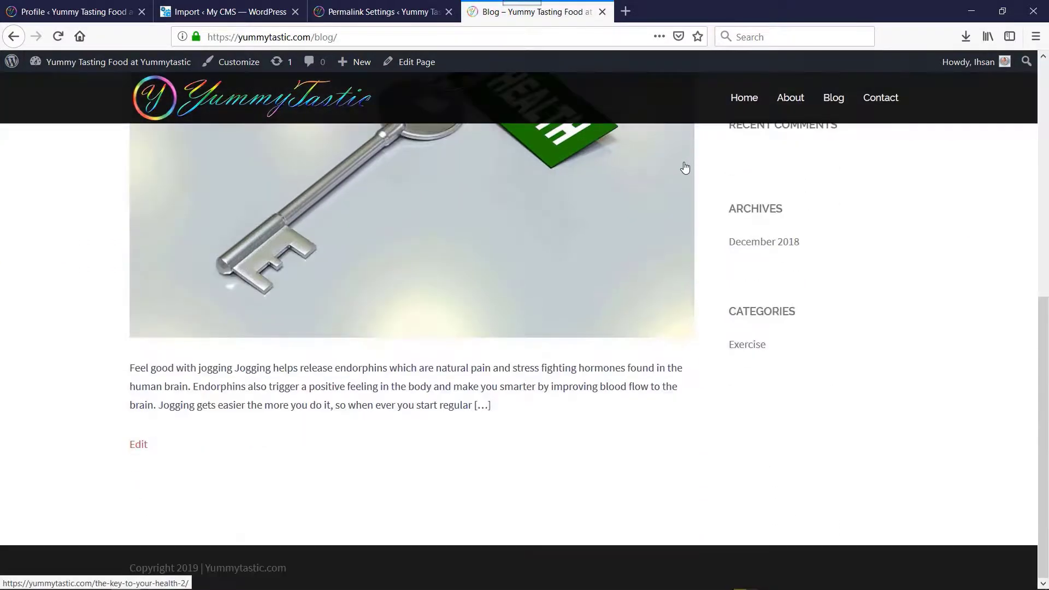
{"action": "scroll", "coordinate": [685, 167], "scroll_direction": "up", "scroll_amount": 6}
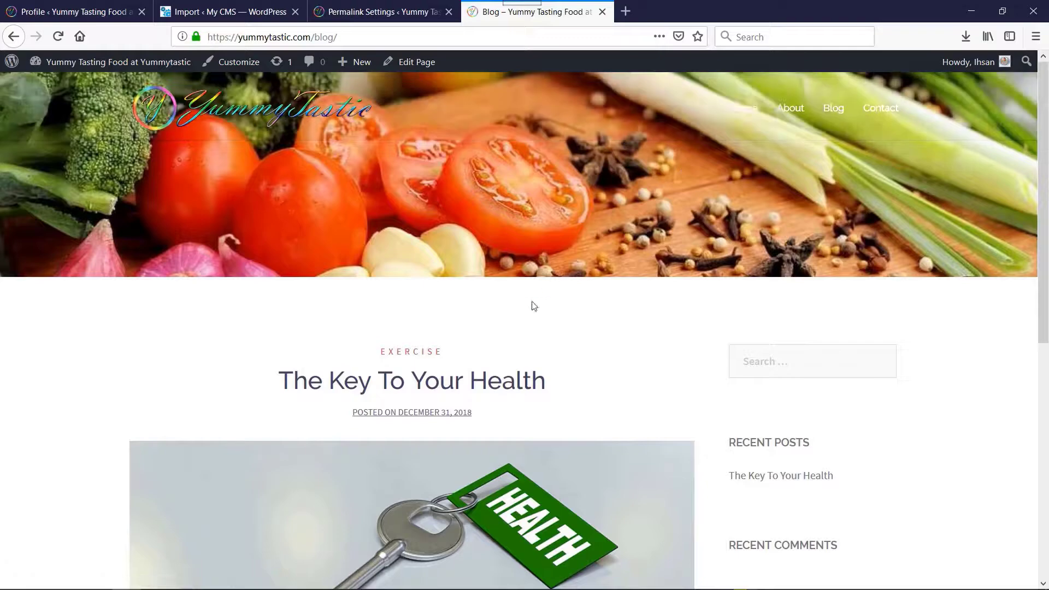
Open the blog post "The Key To Your Health" and read through its sections and images
{"action": "left_click", "coordinate": [495, 383]}
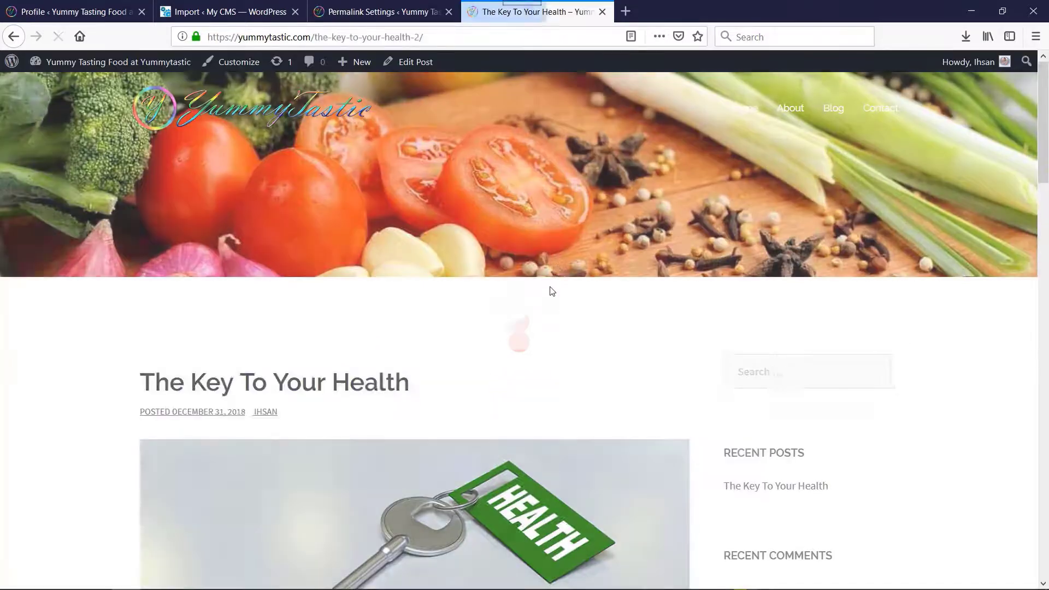
{"action": "scroll", "coordinate": [587, 213], "scroll_direction": "down", "scroll_amount": 12}
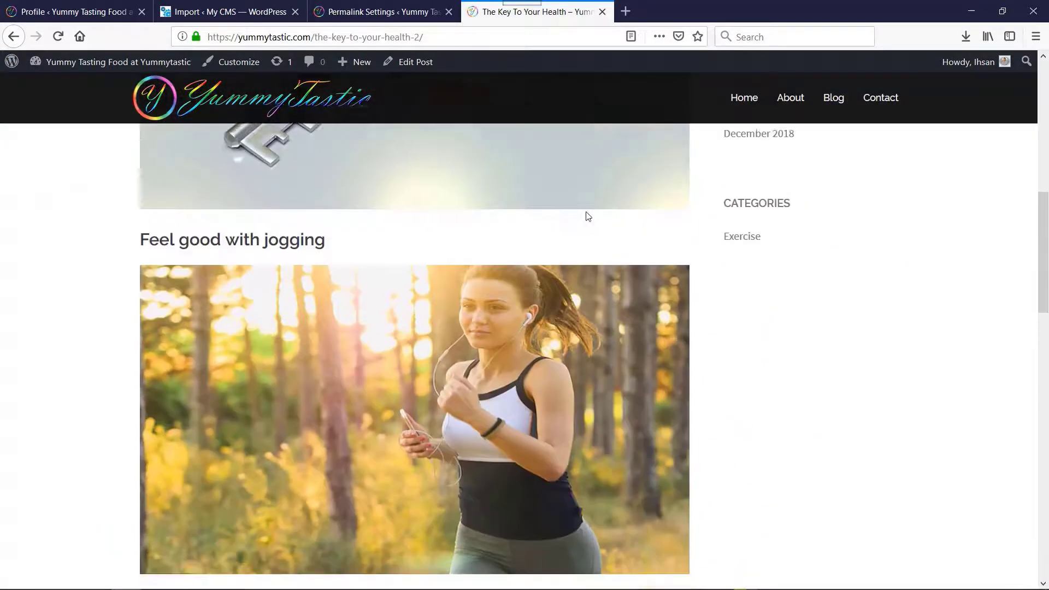
{"action": "scroll", "coordinate": [586, 212], "scroll_direction": "down", "scroll_amount": 15}
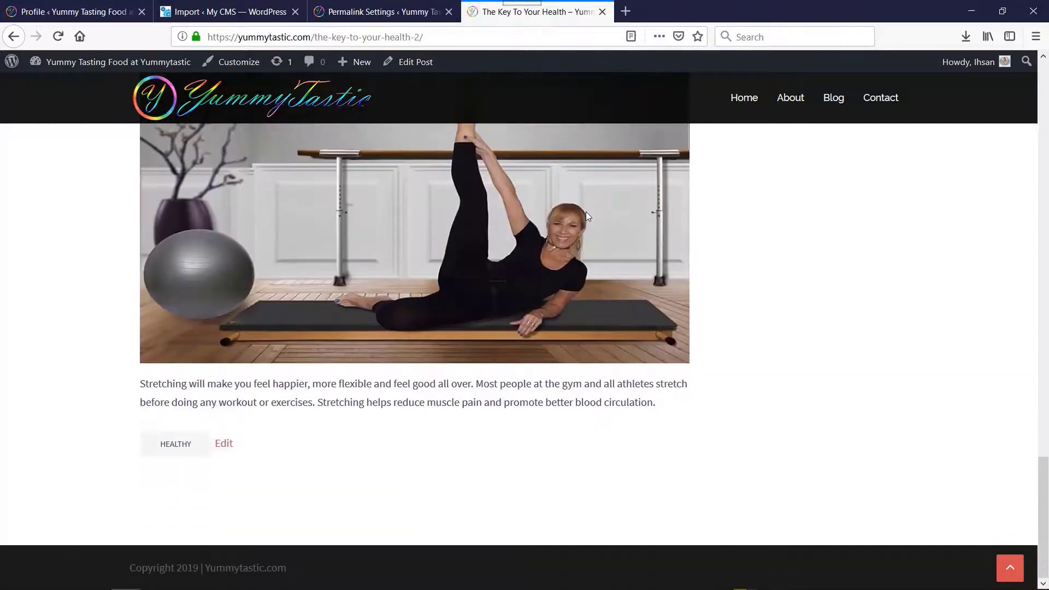
{"action": "scroll", "coordinate": [588, 214], "scroll_direction": "up", "scroll_amount": 20}
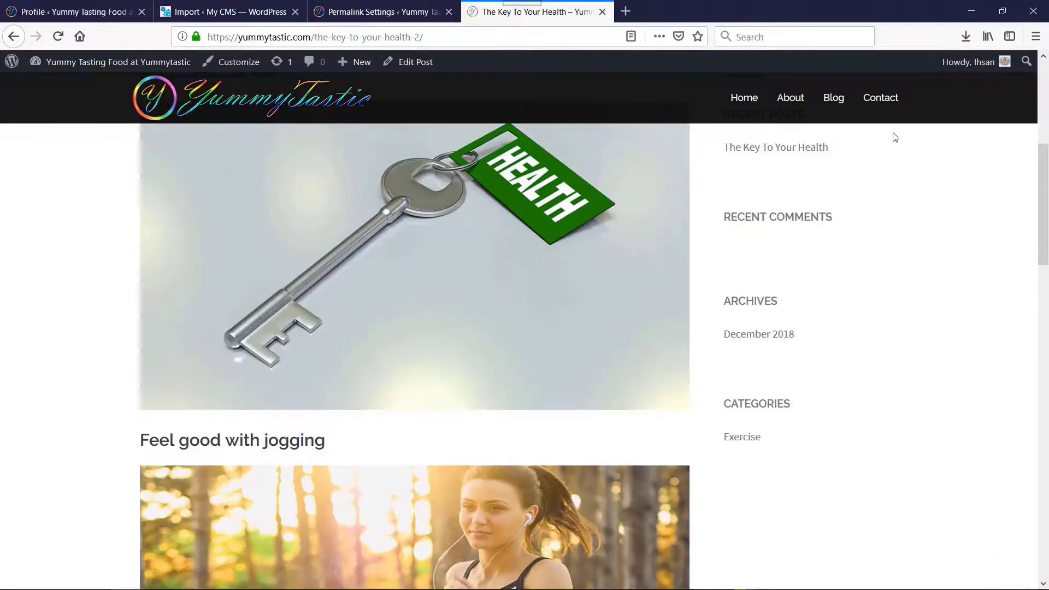
Open the Contact page, look over its contact form, and return to the site's homepage
{"action": "left_click", "coordinate": [881, 101]}
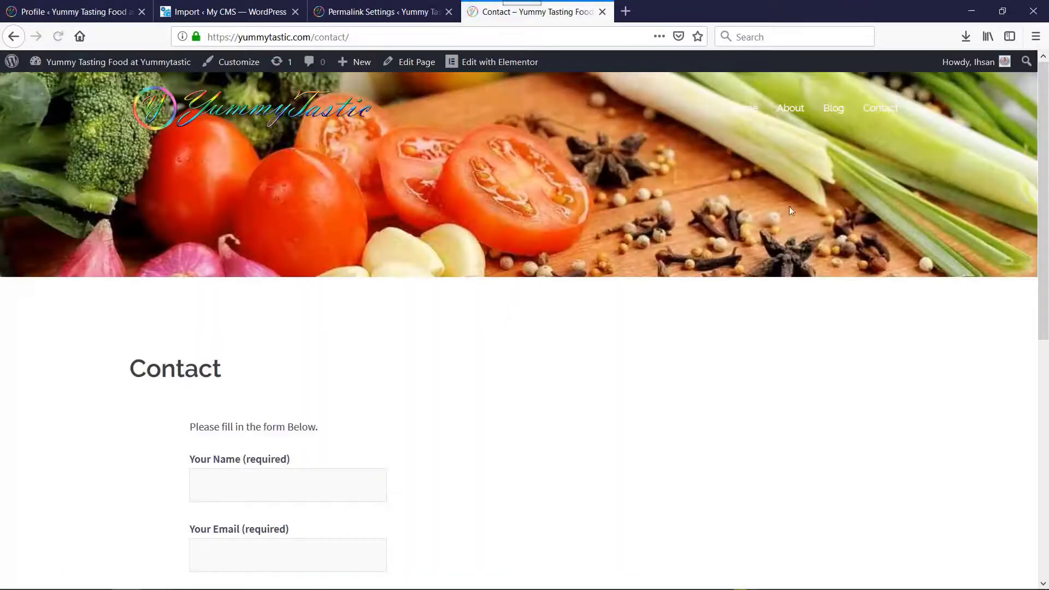
{"action": "scroll", "coordinate": [775, 210], "scroll_direction": "down", "scroll_amount": 6}
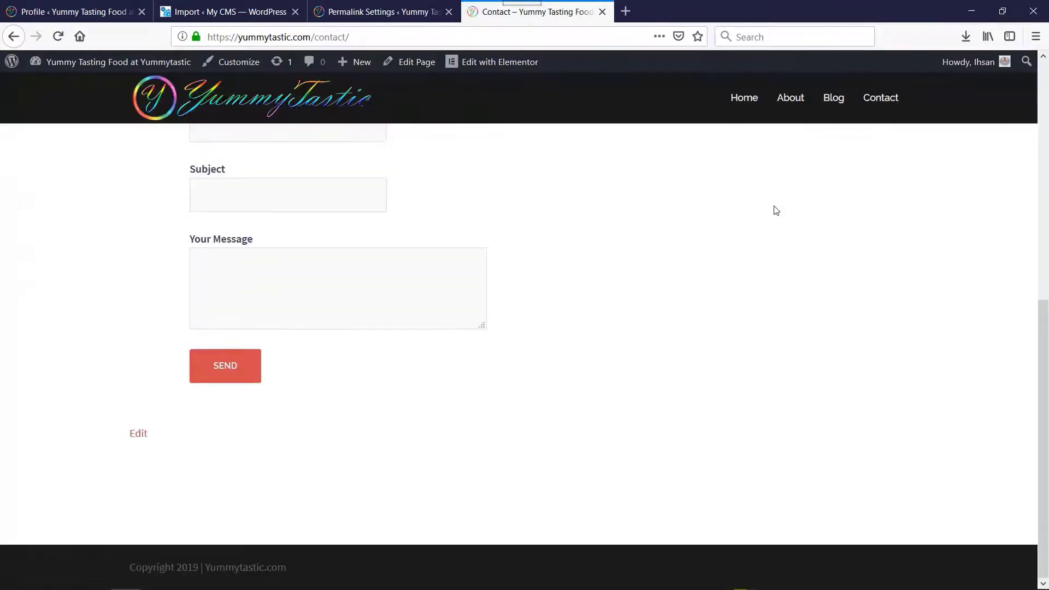
{"action": "scroll", "coordinate": [776, 210], "scroll_direction": "up", "scroll_amount": 6}
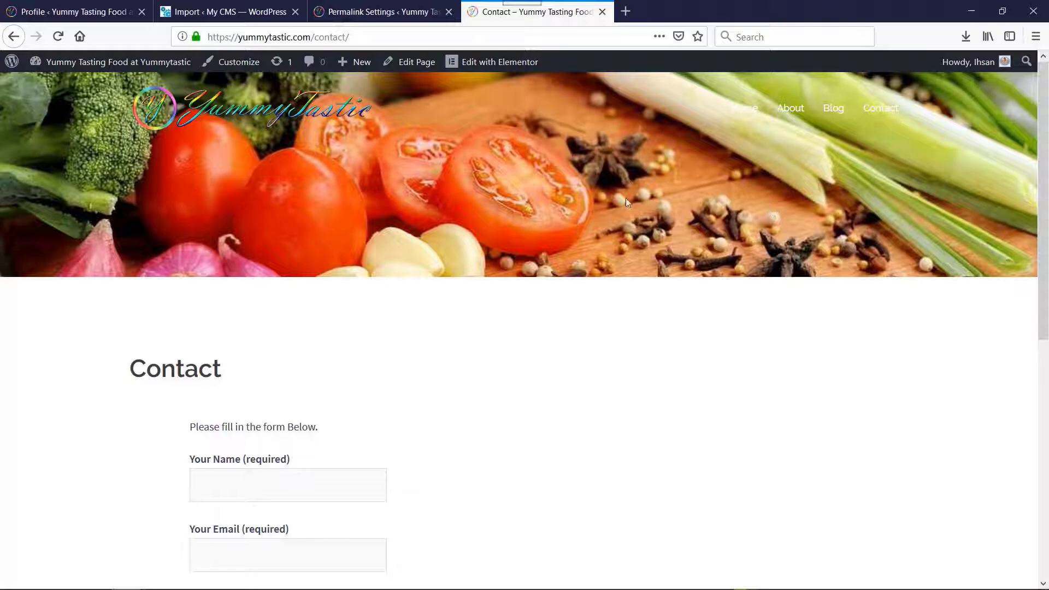
{"action": "left_click", "coordinate": [227, 112]}
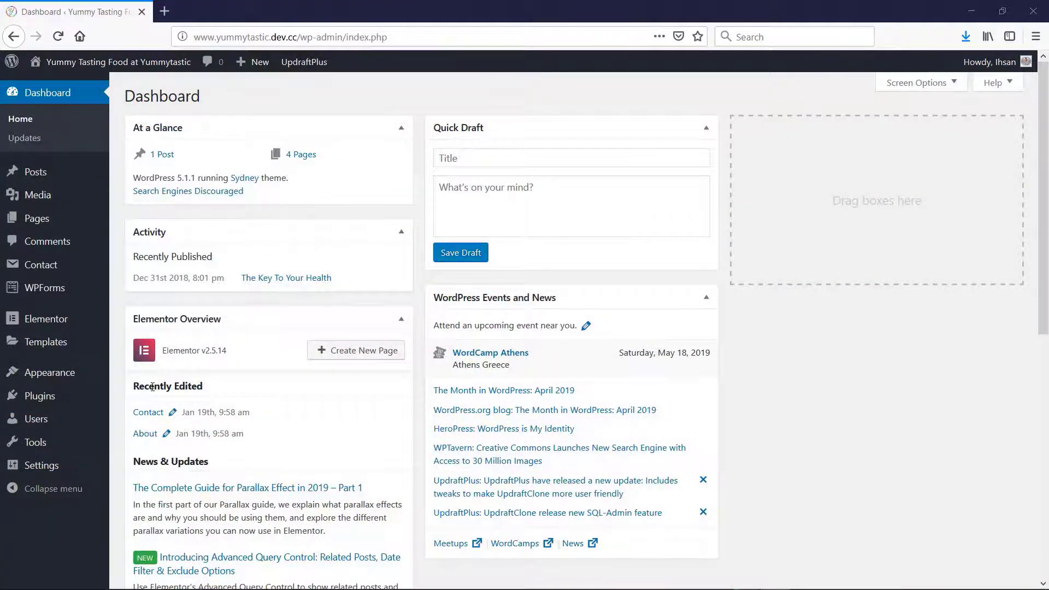
{"action": "mouse_move", "coordinate": [49, 402]}
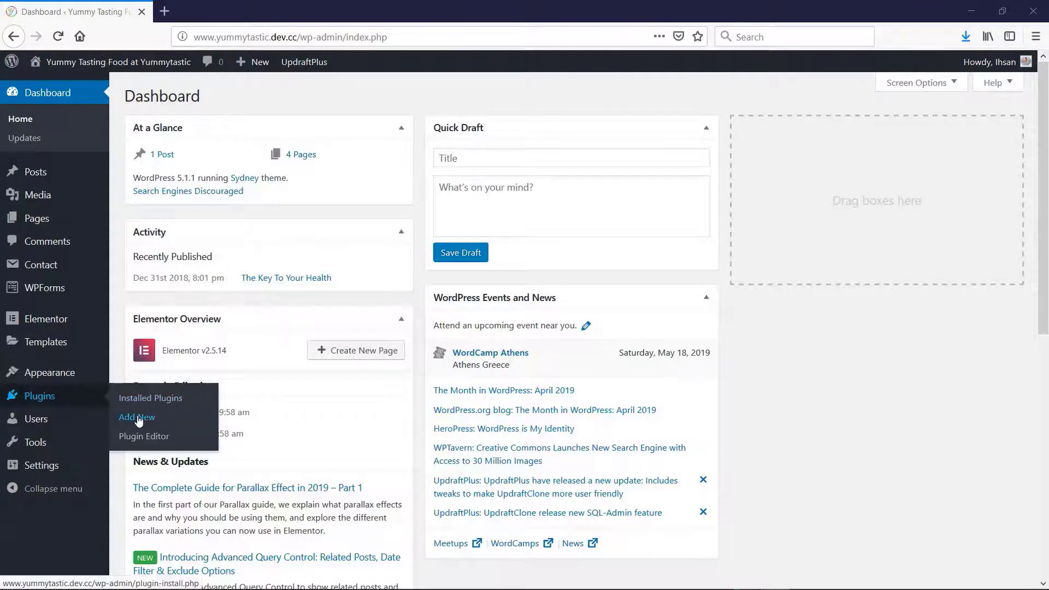
{"action": "left_click", "coordinate": [140, 419]}
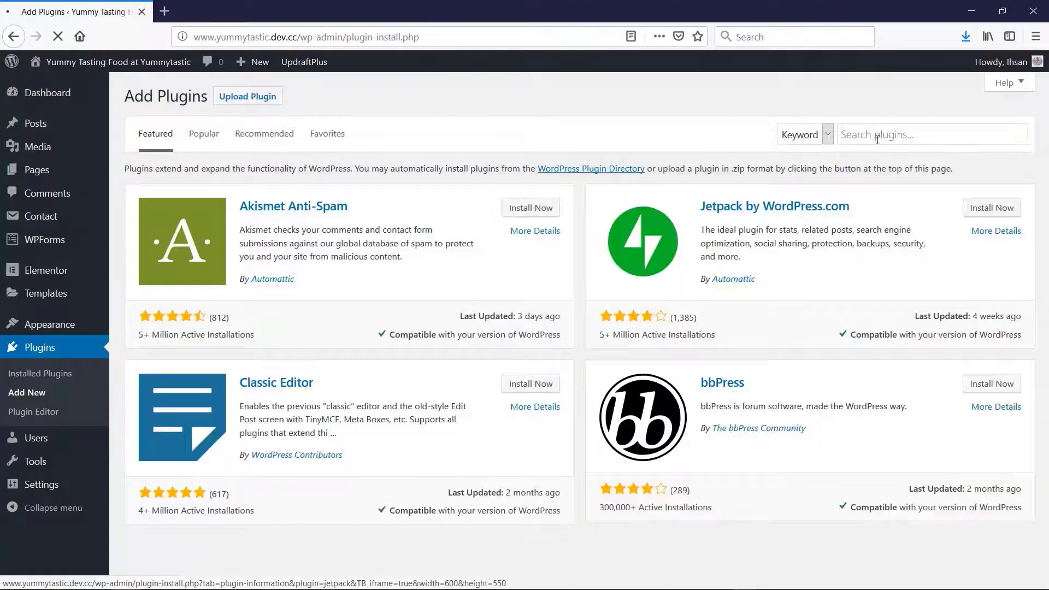
{"action": "left_click", "coordinate": [878, 140]}
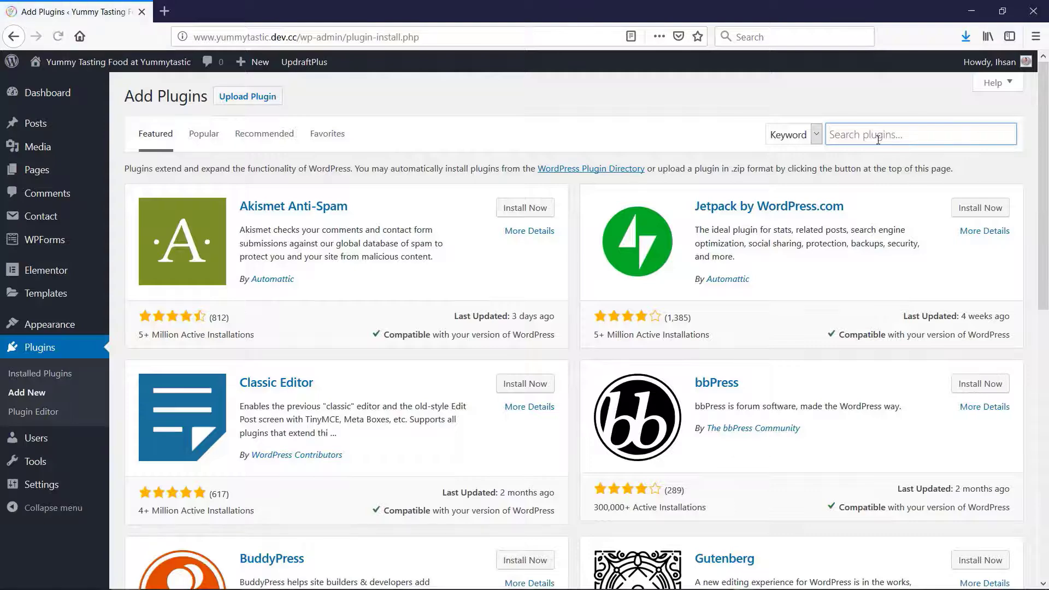
{"action": "type", "text": "all in one migration"}
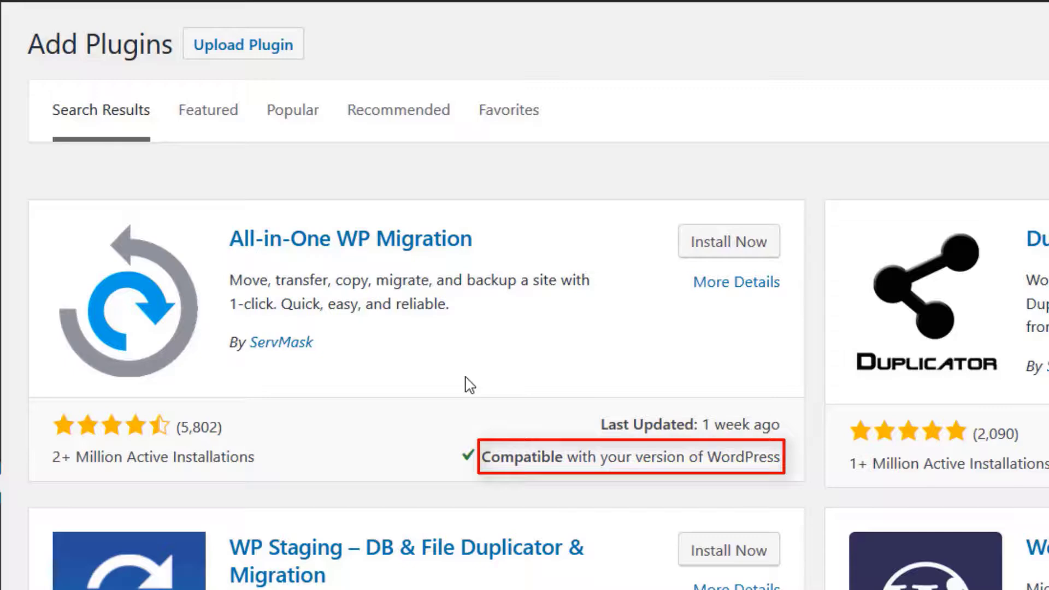
{"action": "left_click", "coordinate": [731, 248]}
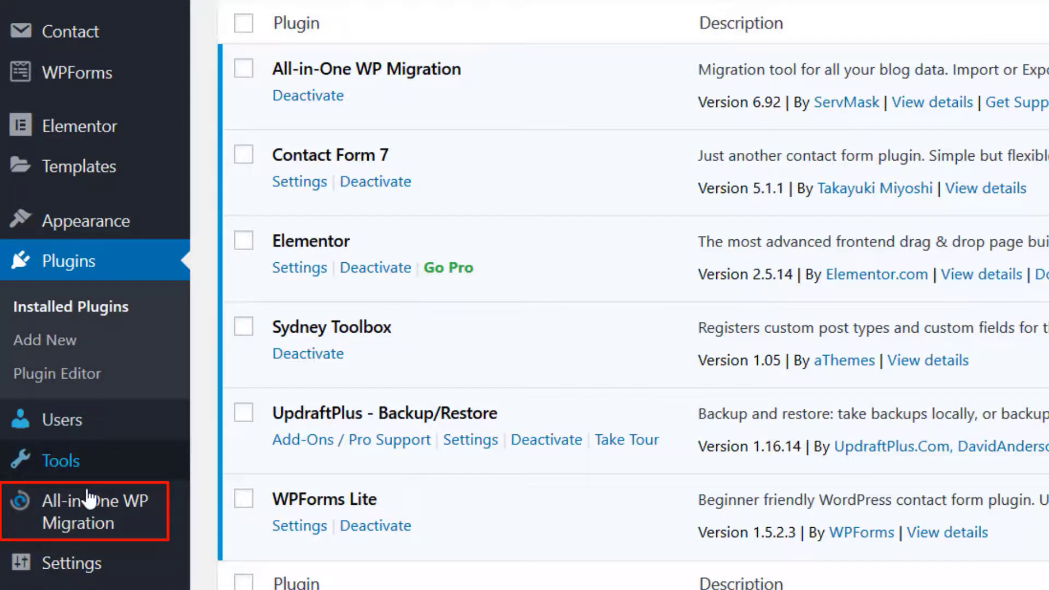
Export the local site to a file with All-in-One WP Migration and save the .wpress backup in the desktop's Migration folder
{"action": "mouse_move", "coordinate": [87, 522]}
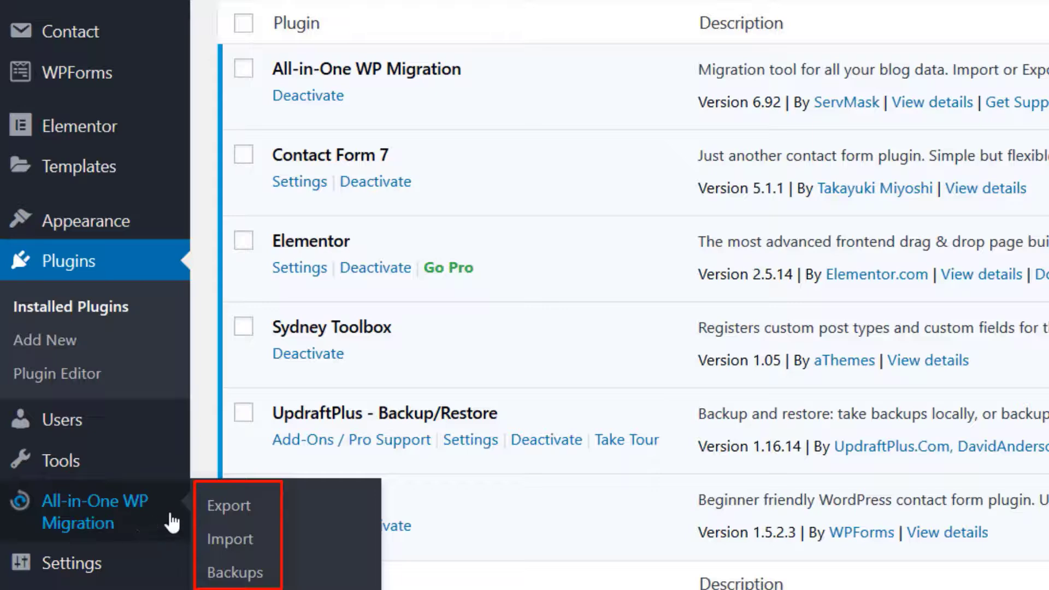
{"action": "left_click", "coordinate": [239, 508]}
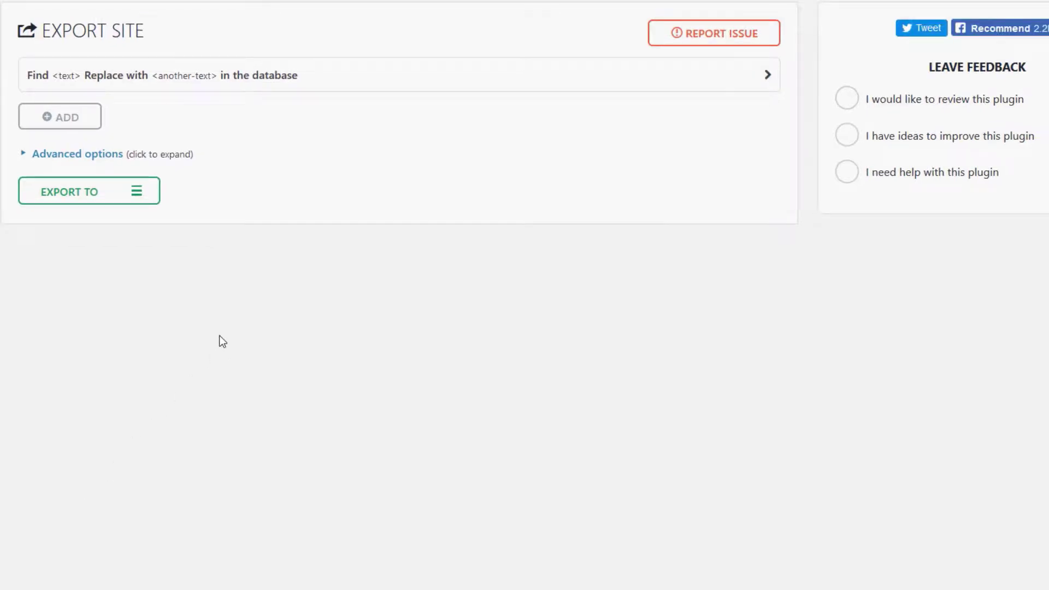
{"action": "left_click", "coordinate": [140, 193]}
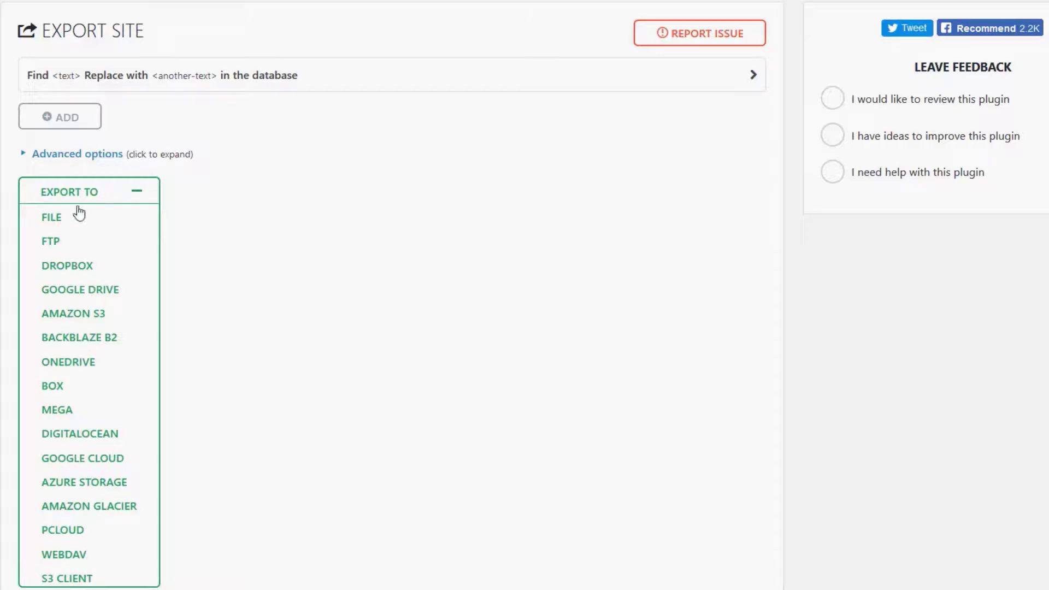
{"action": "left_click", "coordinate": [63, 218]}
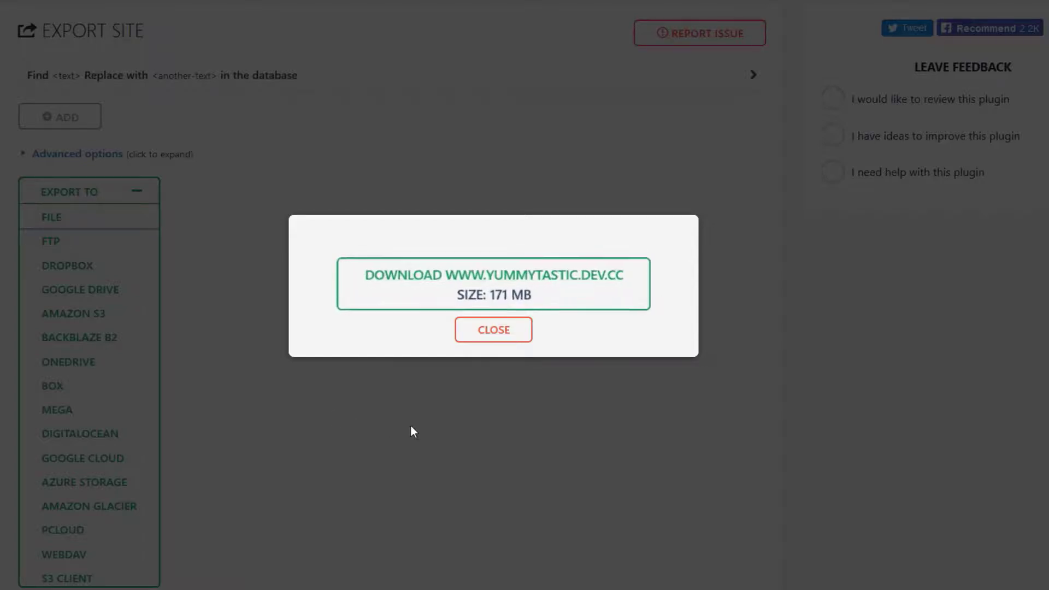
{"action": "left_click", "coordinate": [535, 295]}
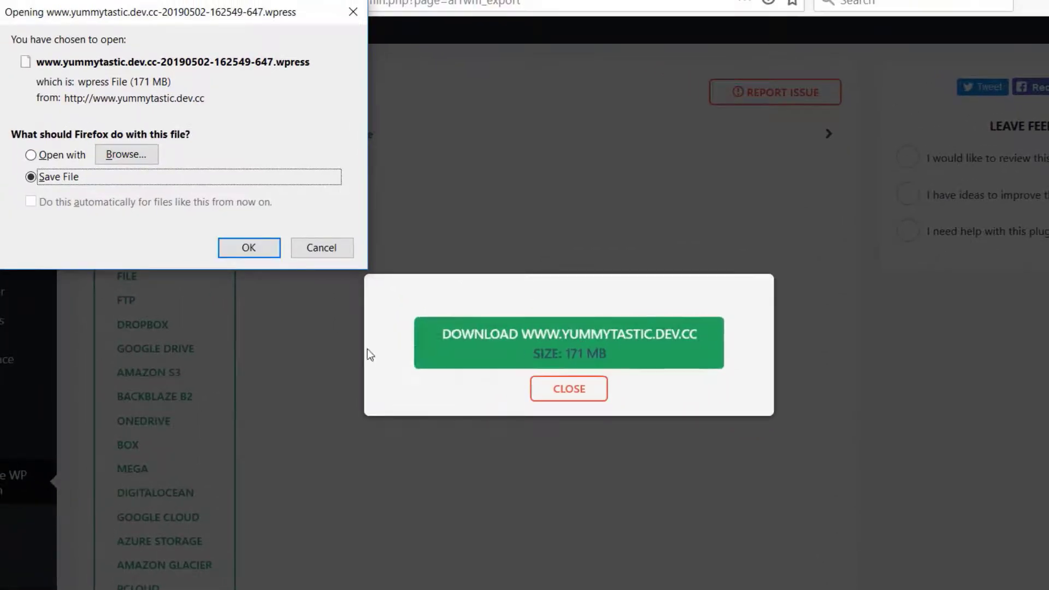
{"action": "left_click", "coordinate": [263, 251]}
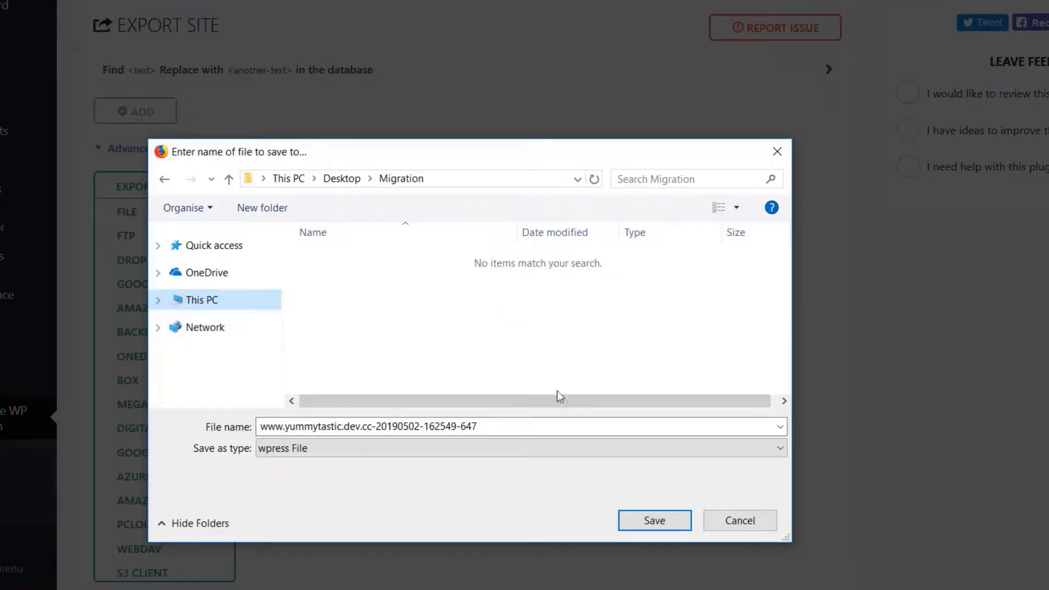
{"action": "left_click", "coordinate": [635, 518]}
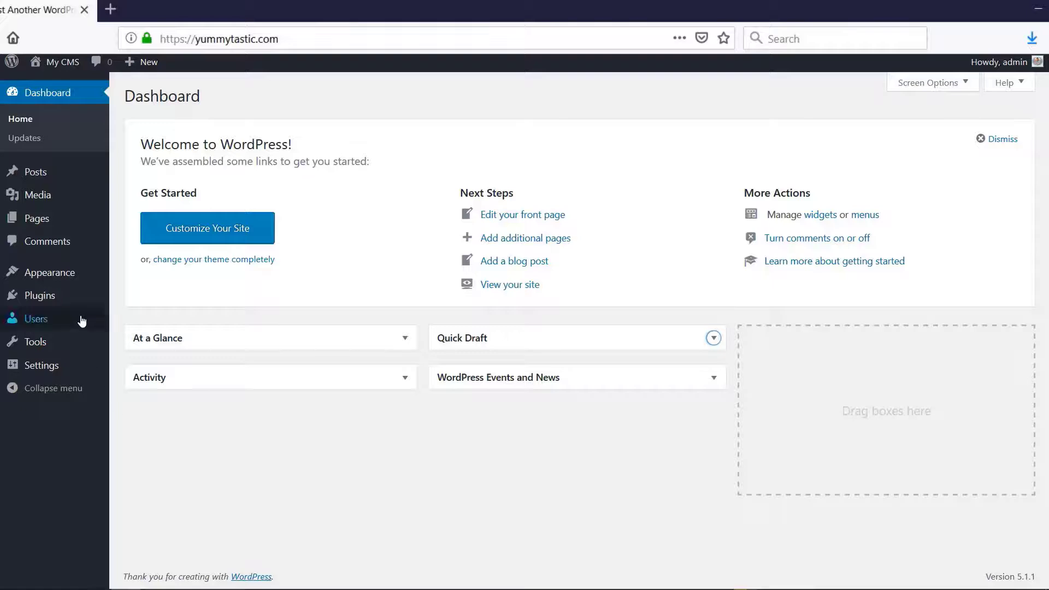
Switch to the live yummytastic.com dashboard, search plugins for "all in one migration", and install and activate All-in-One WP Migration
{"action": "mouse_move", "coordinate": [66, 296]}
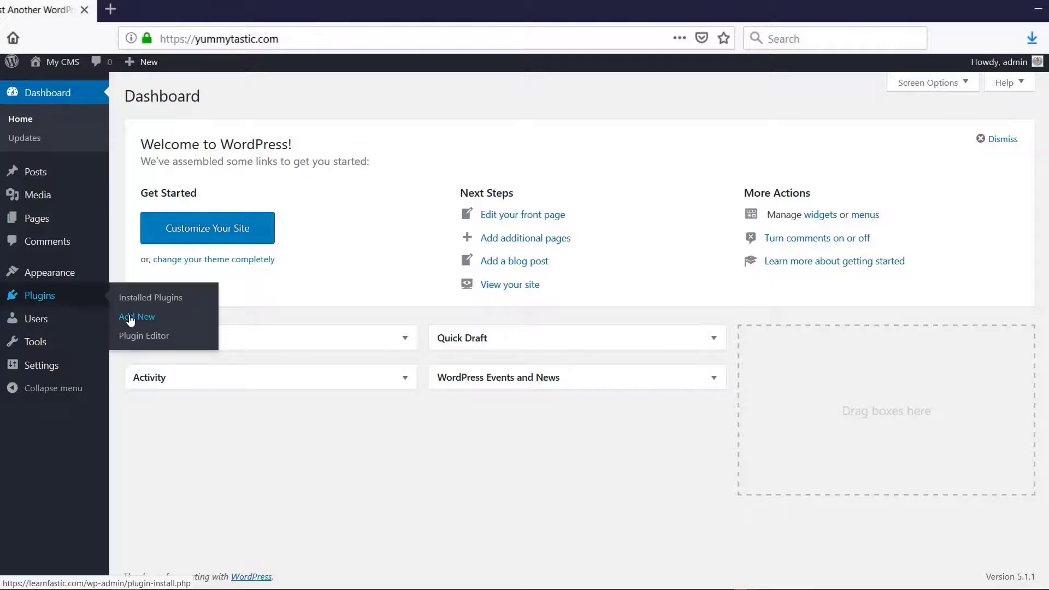
{"action": "left_click", "coordinate": [118, 317]}
{"action": "left_click", "coordinate": [861, 139]}
{"action": "type", "text": "all"}
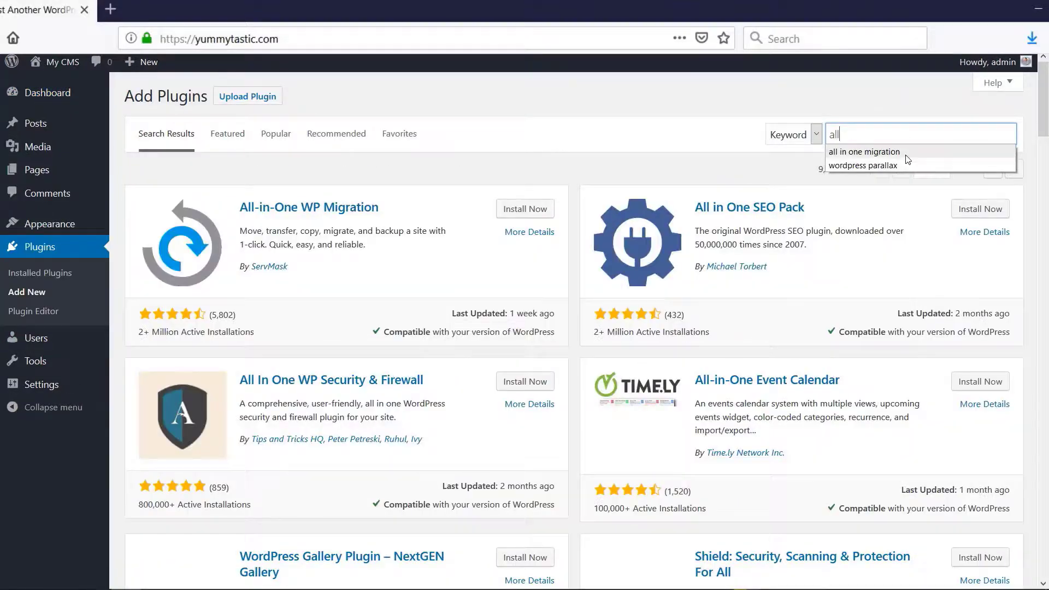
{"action": "left_click", "coordinate": [852, 152]}
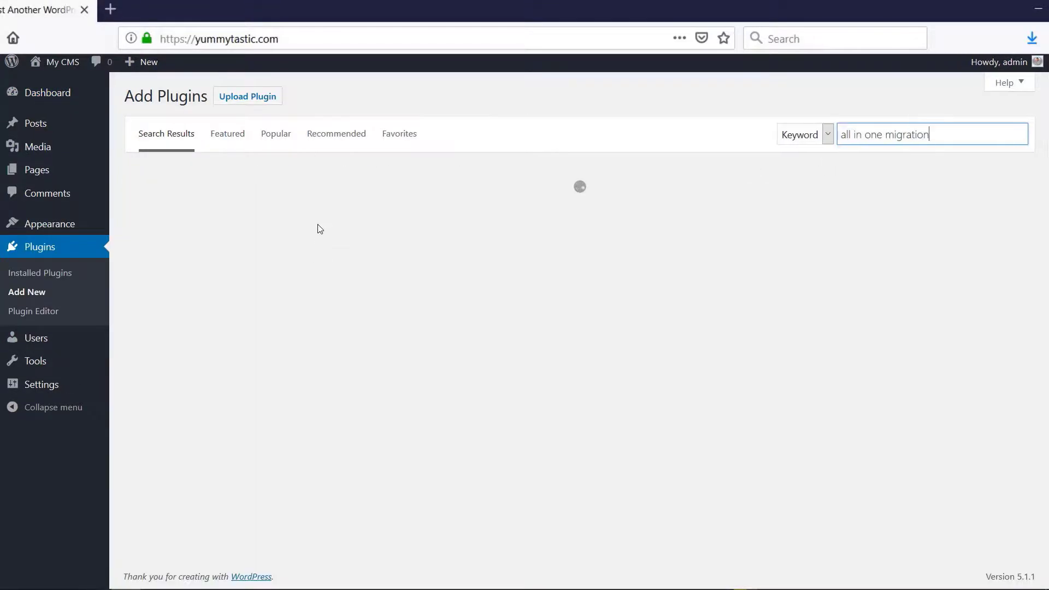
{"action": "left_click", "coordinate": [529, 210]}
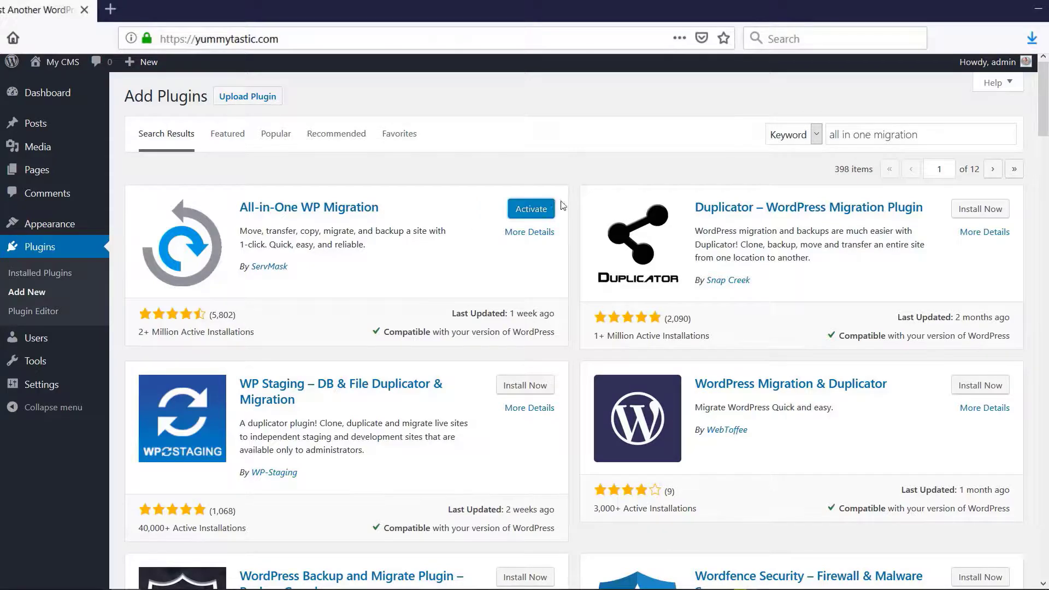
{"action": "left_click", "coordinate": [544, 210]}
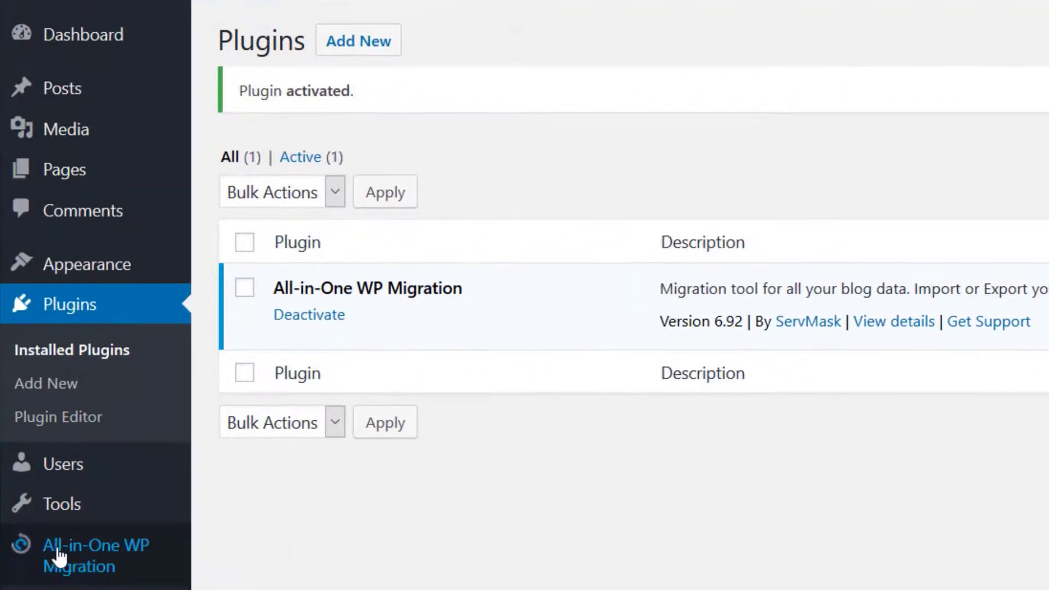
{"action": "mouse_move", "coordinate": [57, 557]}
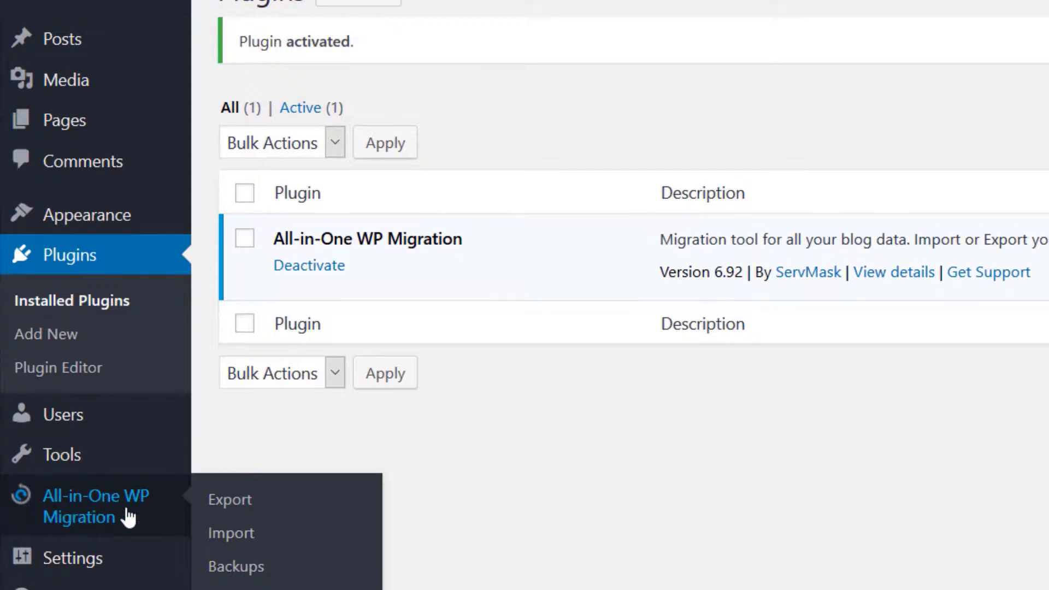
{"action": "left_click", "coordinate": [226, 535]}
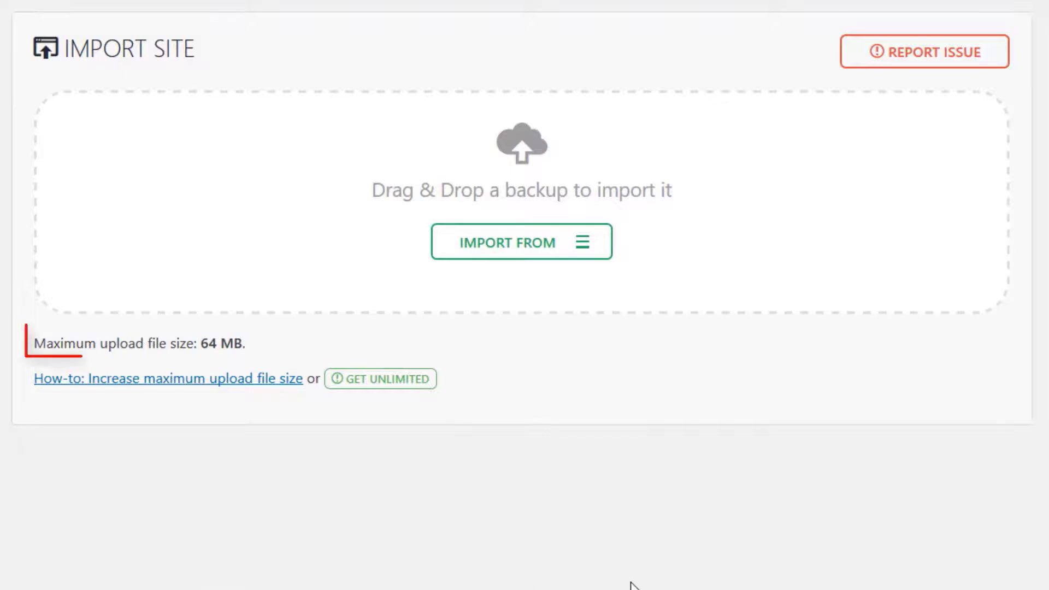
{"action": "left_click", "coordinate": [593, 252]}
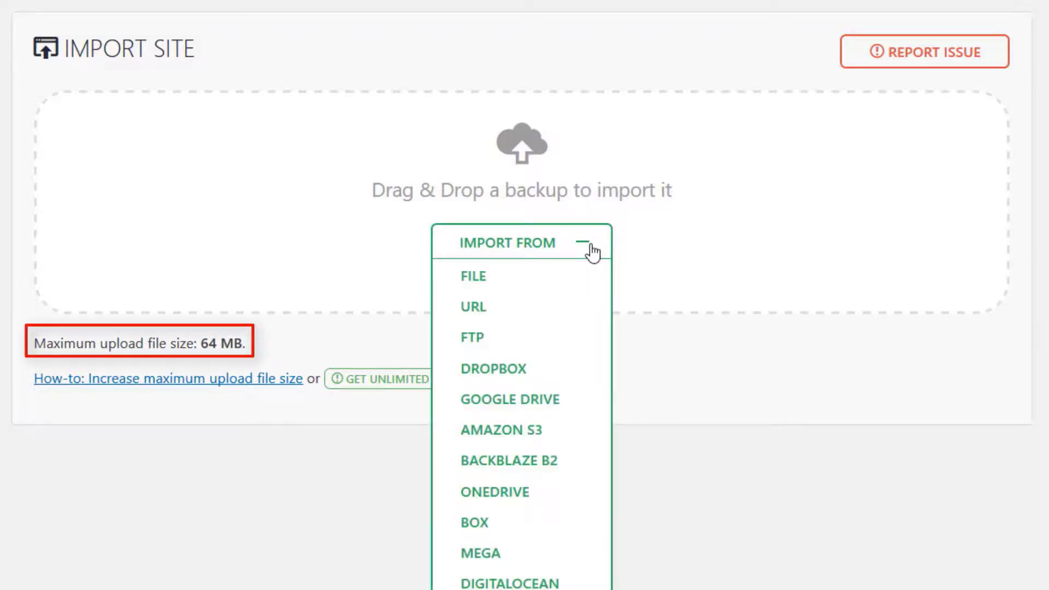
{"action": "left_click", "coordinate": [479, 279]}
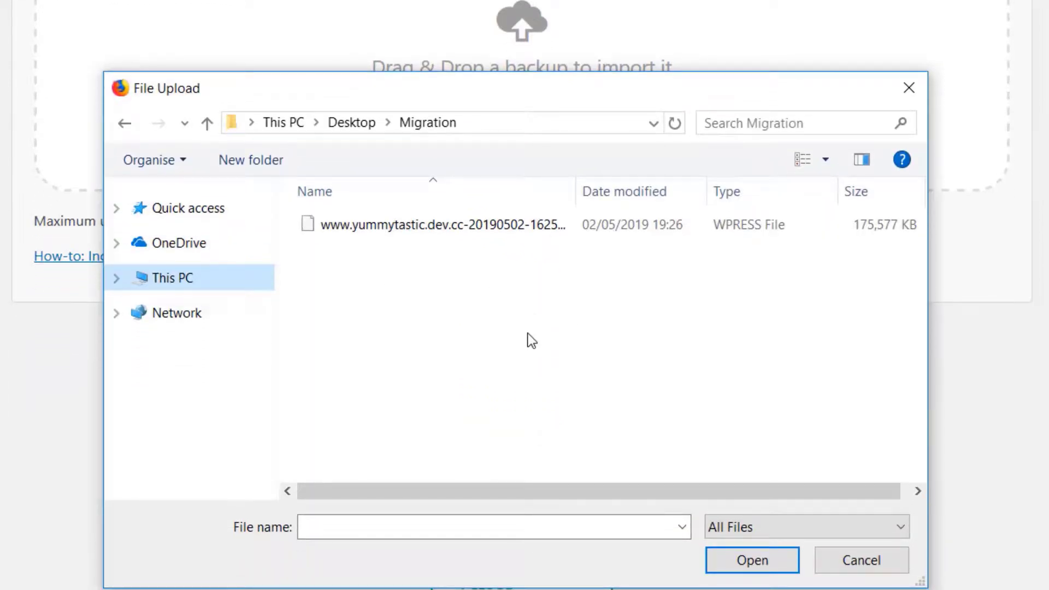
{"action": "left_click", "coordinate": [457, 226]}
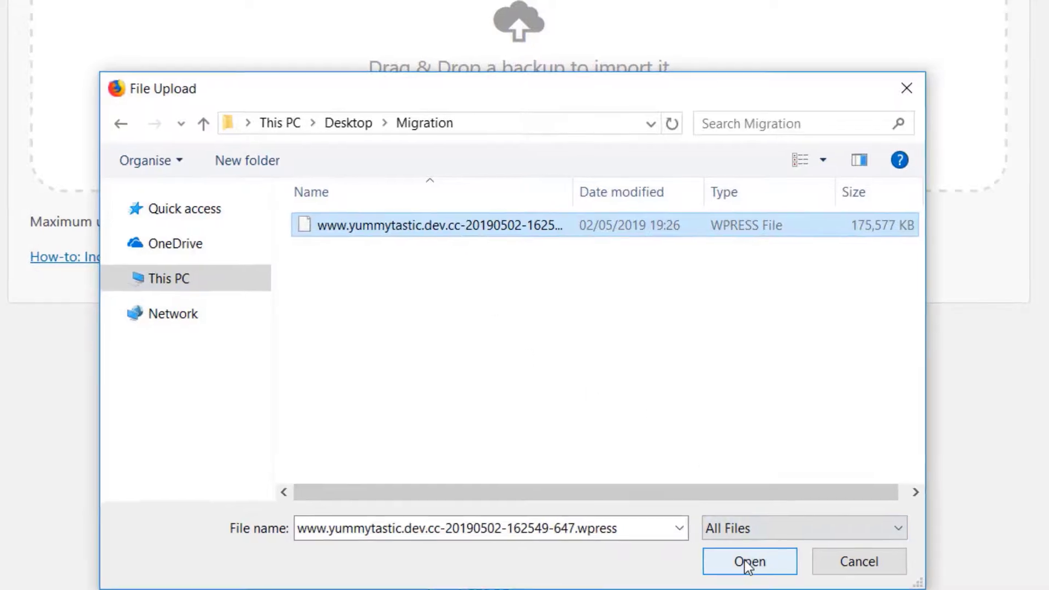
{"action": "left_click", "coordinate": [664, 589]}
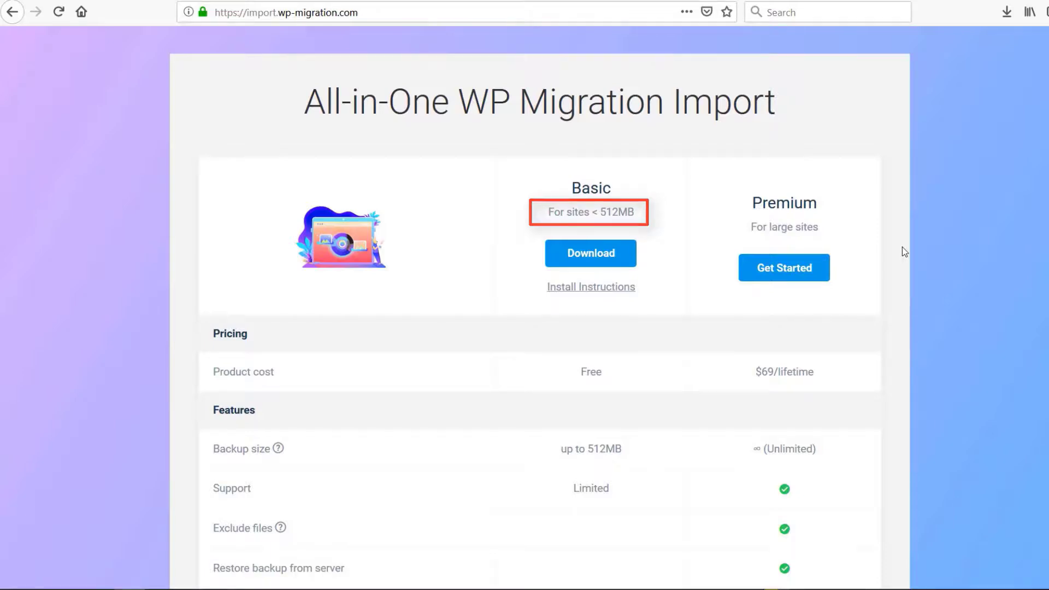
Download the Basic All-in-One WP Migration import extension, then upload, install and activate all-in-one-wp-migration-file-extension.zip as a plugin on the live site
{"action": "left_click", "coordinate": [595, 256]}
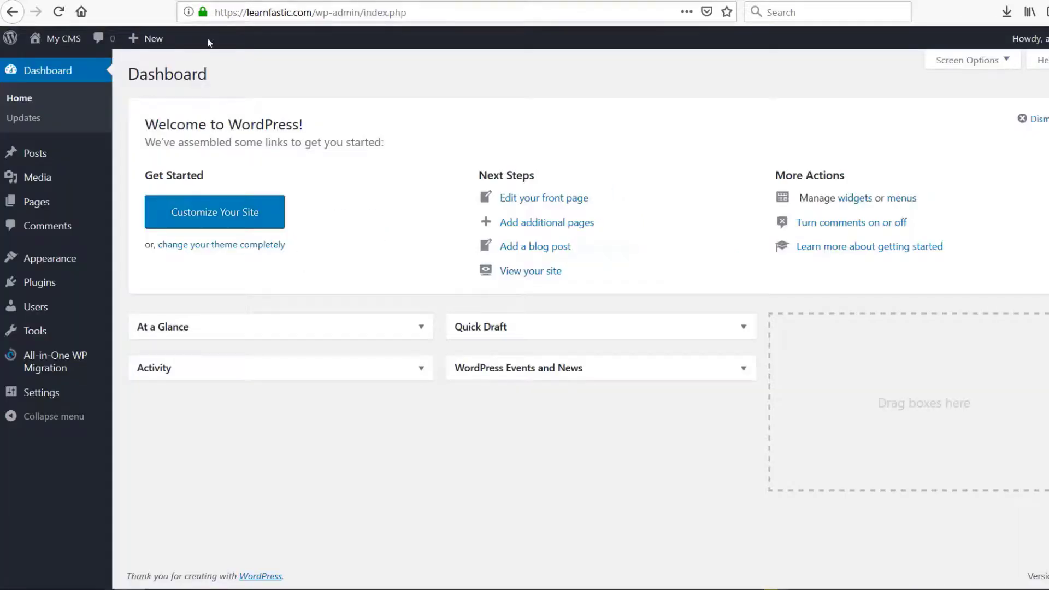
{"action": "mouse_move", "coordinate": [38, 292]}
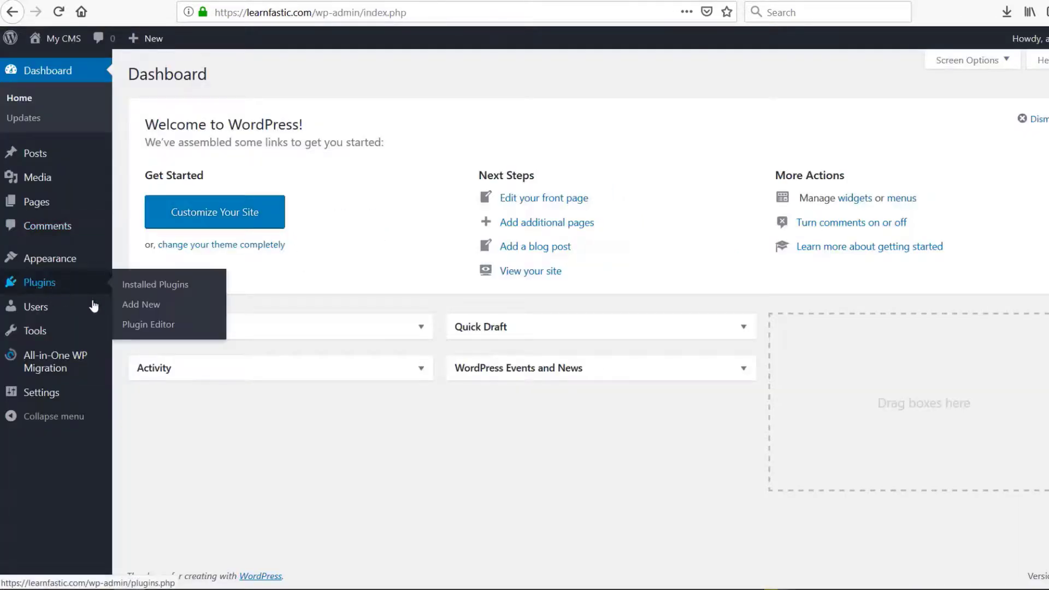
{"action": "left_click", "coordinate": [141, 305]}
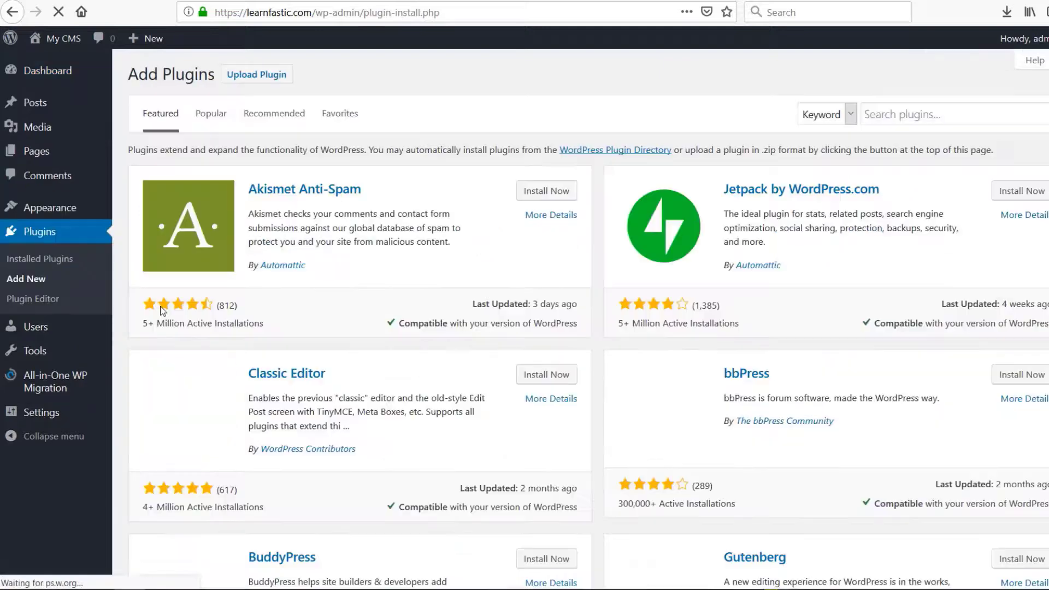
{"action": "left_click", "coordinate": [256, 75]}
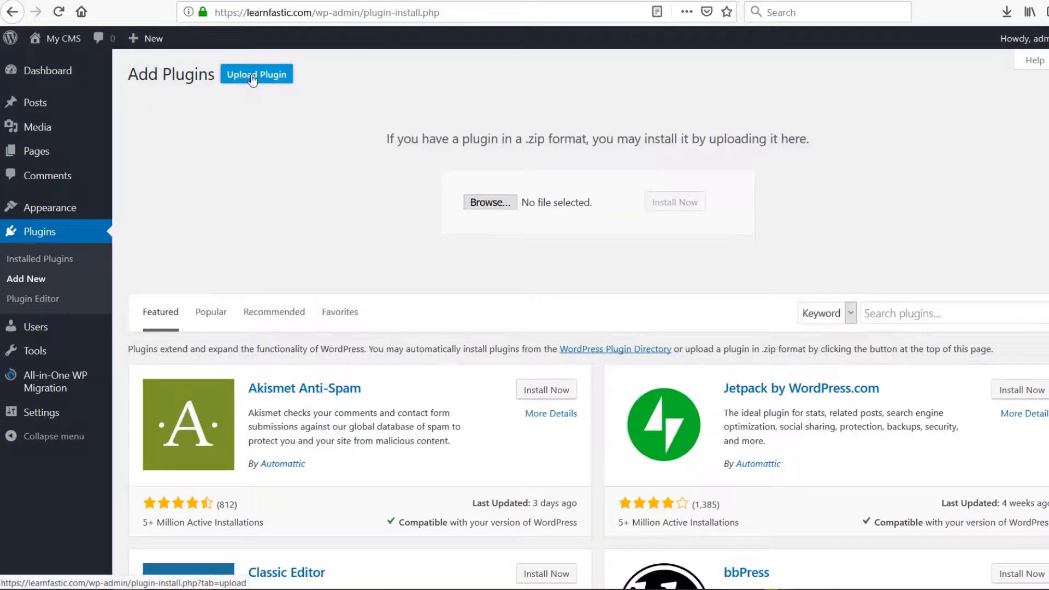
{"action": "left_click", "coordinate": [495, 207]}
{"action": "left_click", "coordinate": [402, 283]}
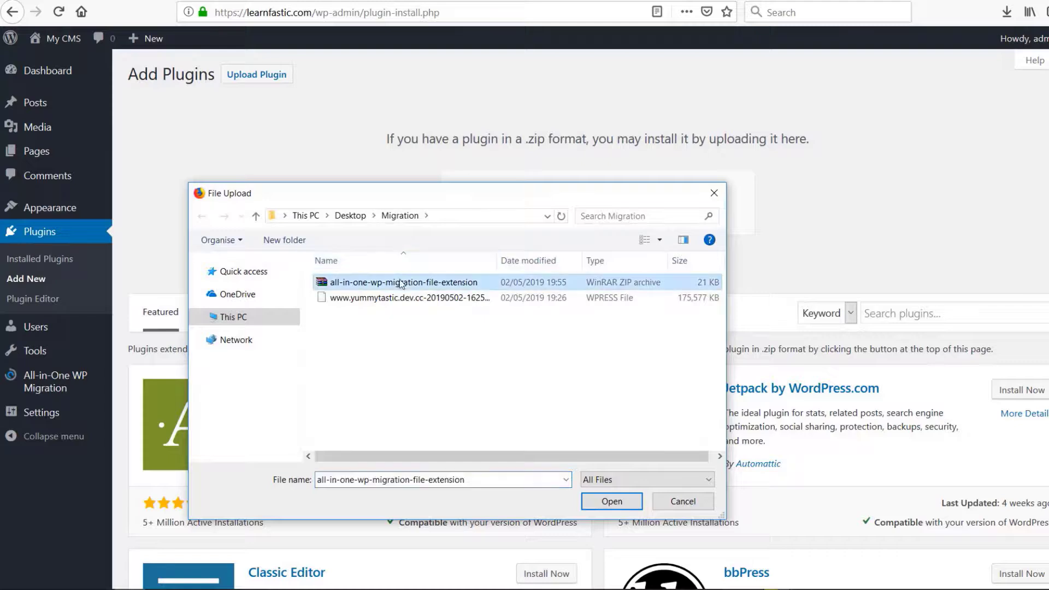
{"action": "left_click", "coordinate": [610, 501]}
{"action": "left_click", "coordinate": [495, 225]}
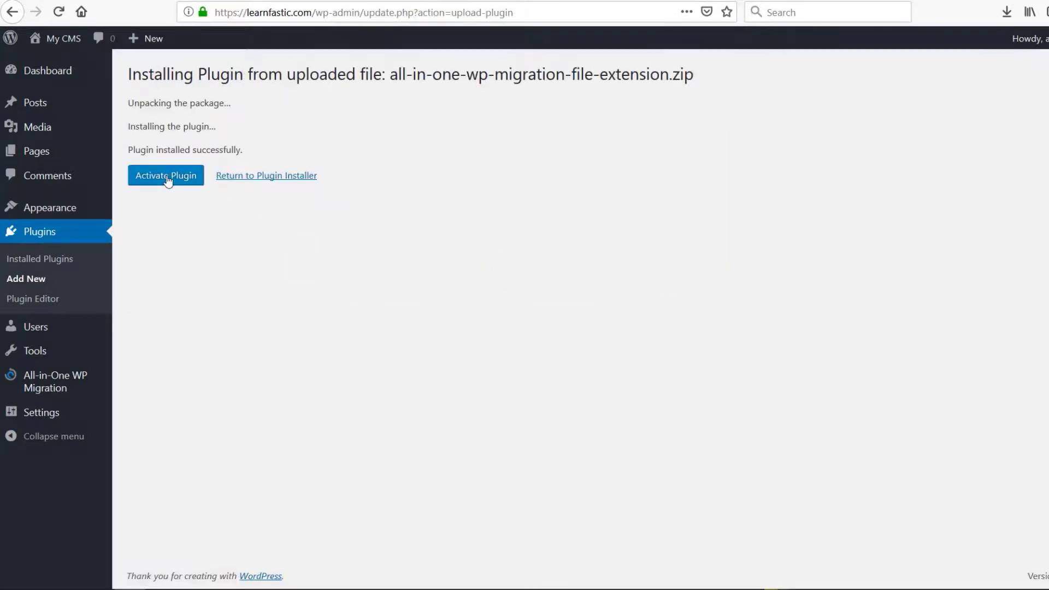
{"action": "left_click", "coordinate": [168, 180]}
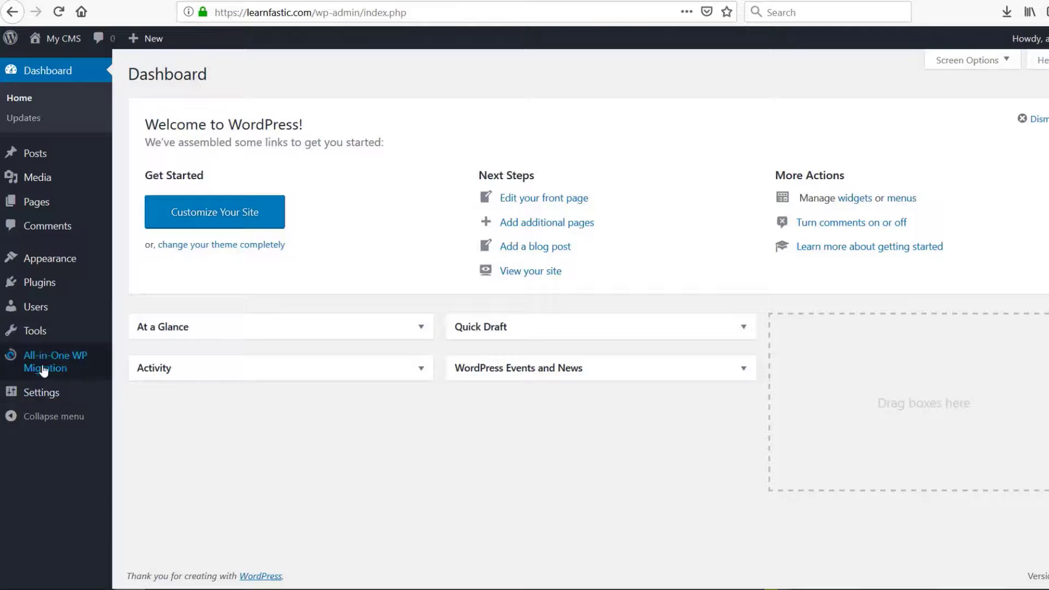
{"action": "mouse_move", "coordinate": [42, 370]}
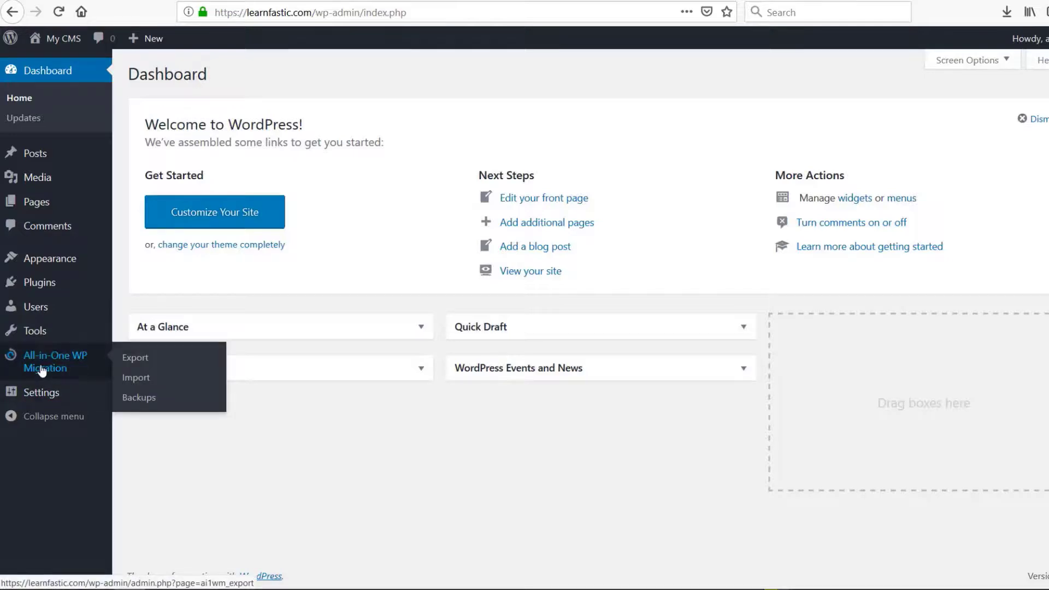
{"action": "left_click", "coordinate": [131, 381]}
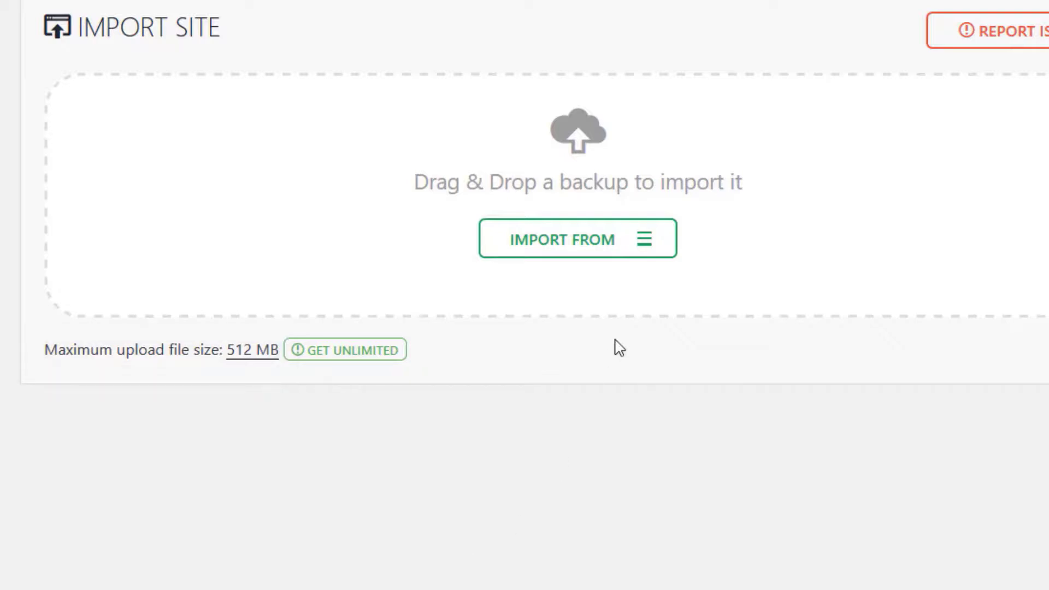
{"action": "left_click", "coordinate": [638, 247]}
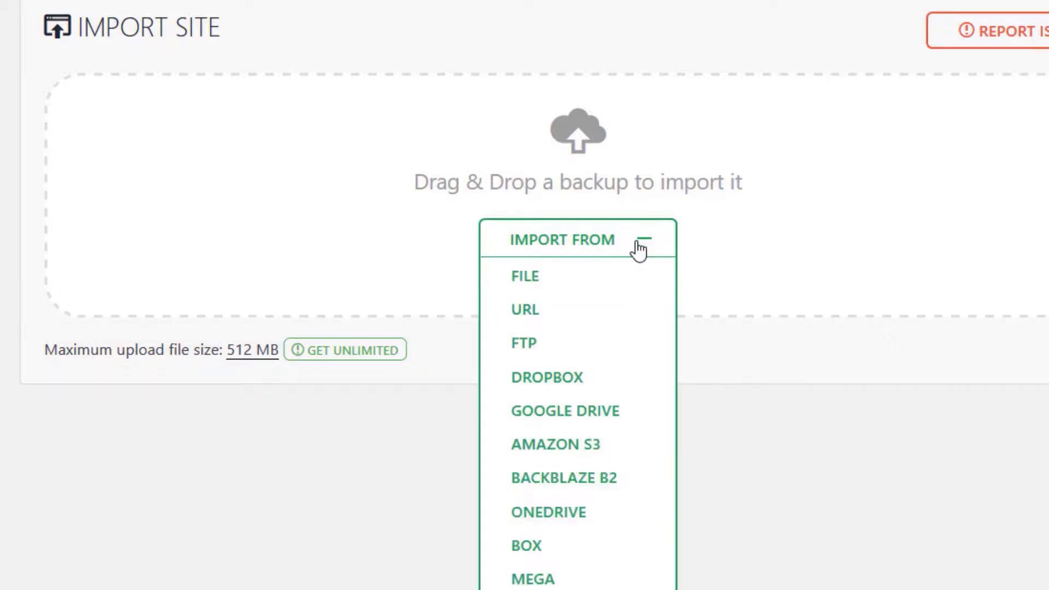
{"action": "left_click", "coordinate": [548, 279]}
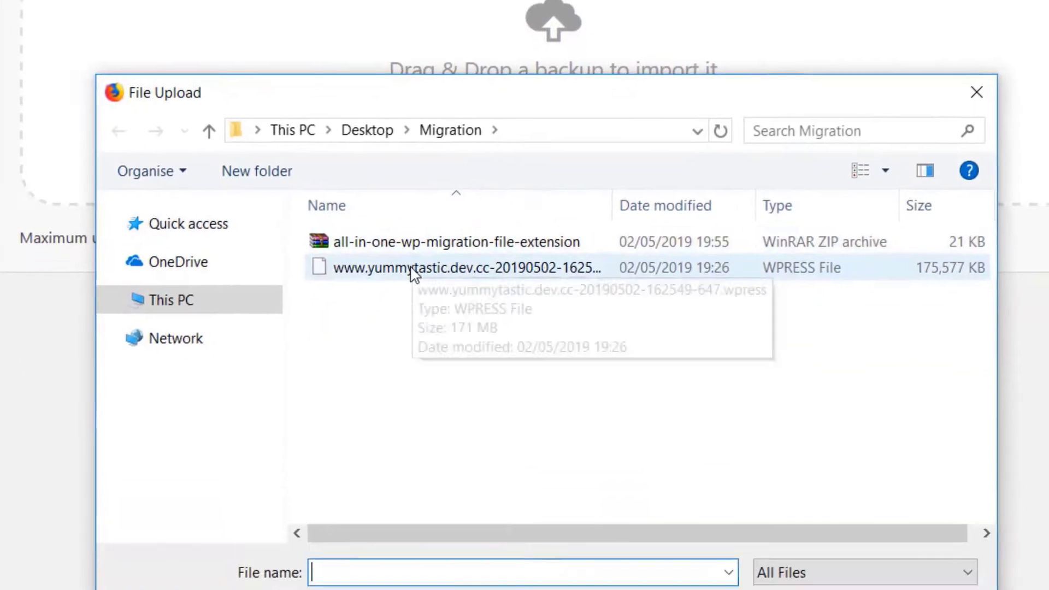
{"action": "left_click", "coordinate": [438, 378]}
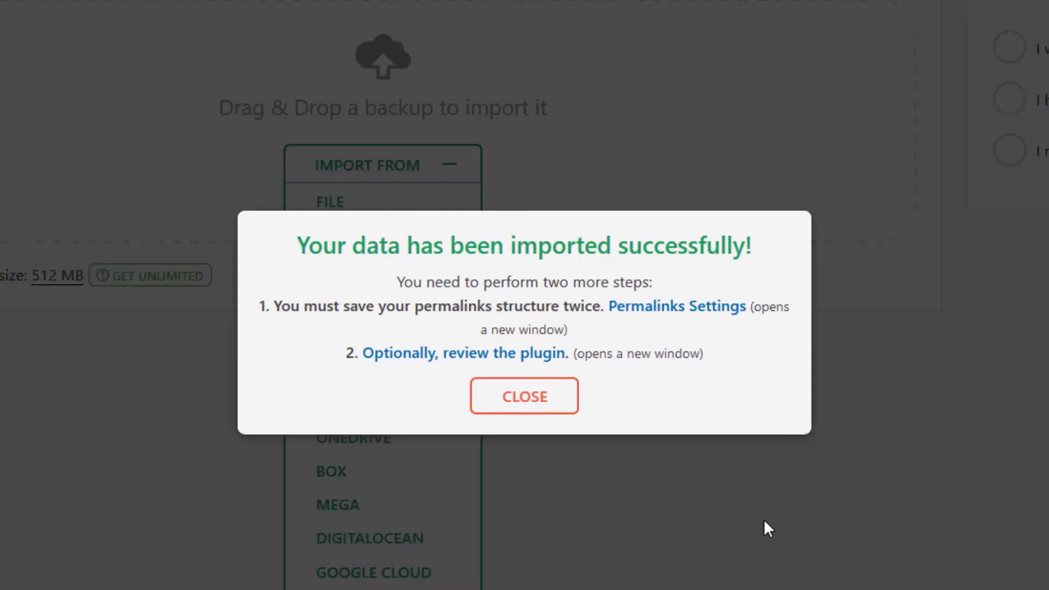
Open the permalink settings from the import message, log in with the saved credentials, save the Post name structure twice, and close the message
{"action": "left_click", "coordinate": [687, 309]}
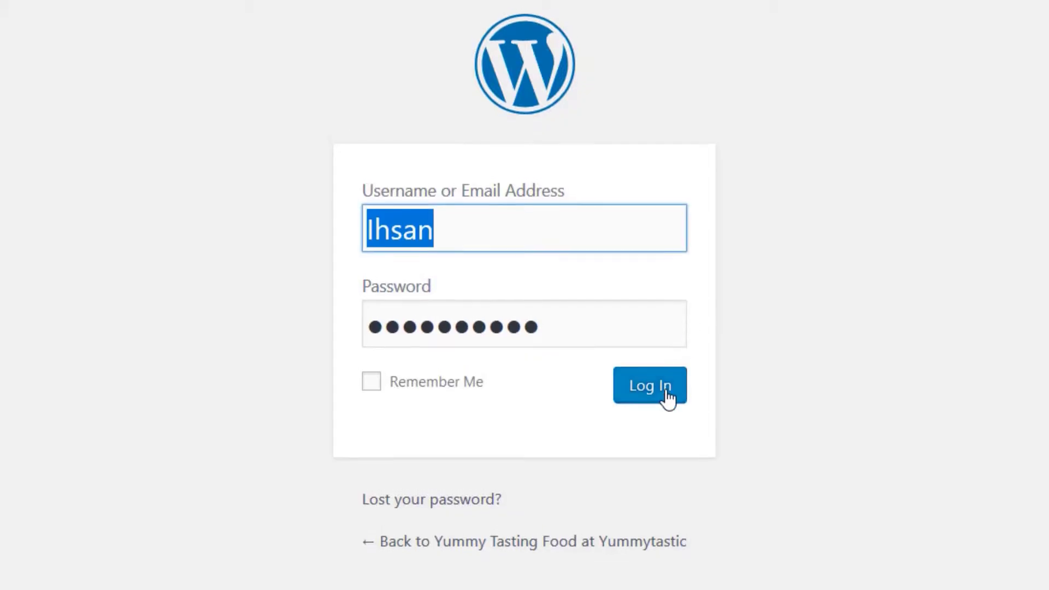
{"action": "left_click", "coordinate": [651, 389]}
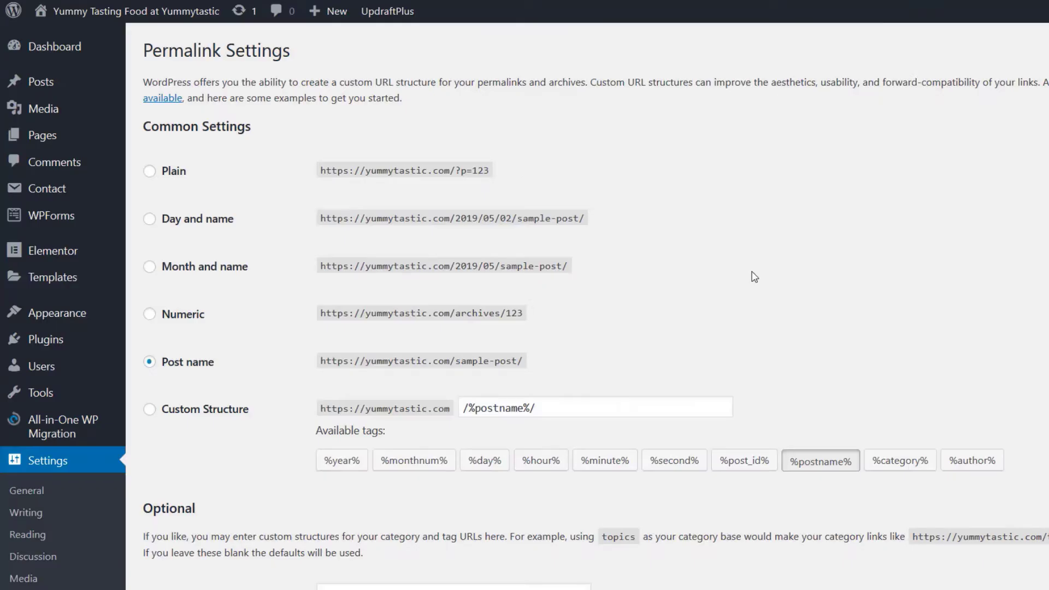
{"action": "scroll", "coordinate": [752, 276], "scroll_direction": "down", "scroll_amount": 5}
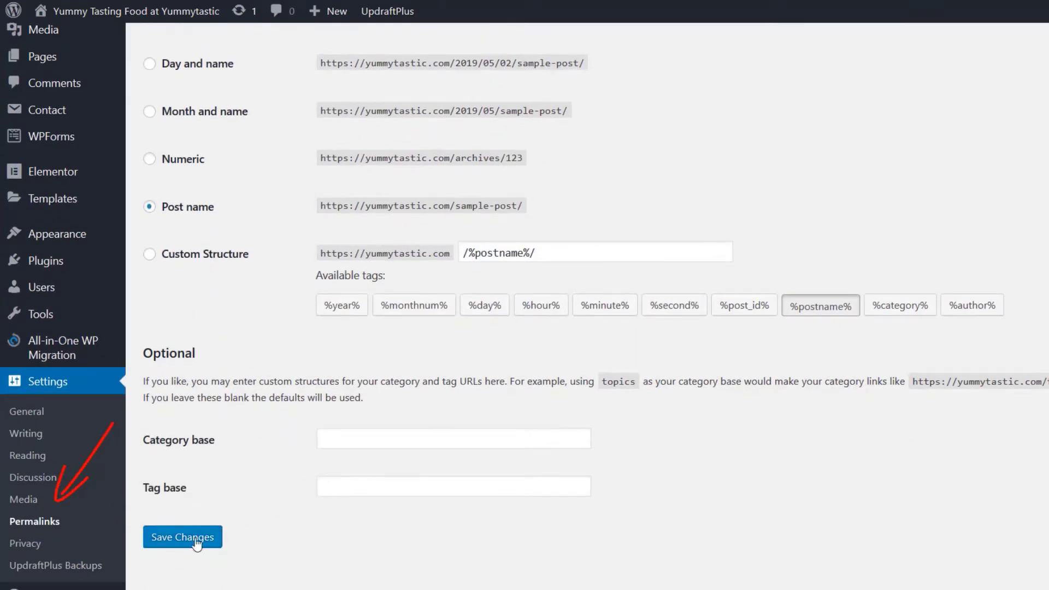
{"action": "left_click", "coordinate": [196, 543]}
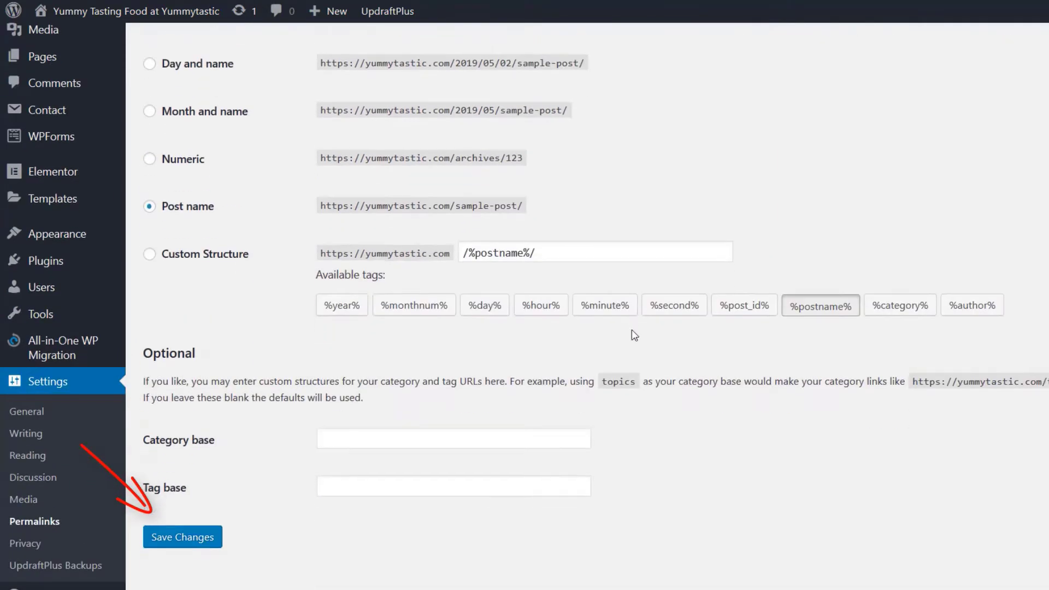
{"action": "left_click", "coordinate": [193, 541]}
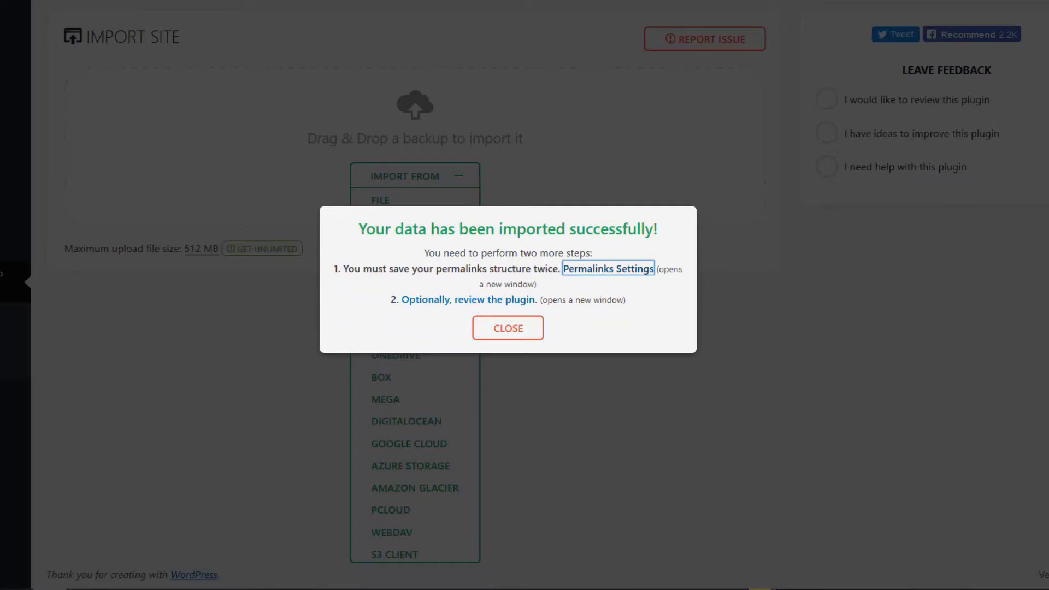
{"action": "left_click", "coordinate": [498, 336]}
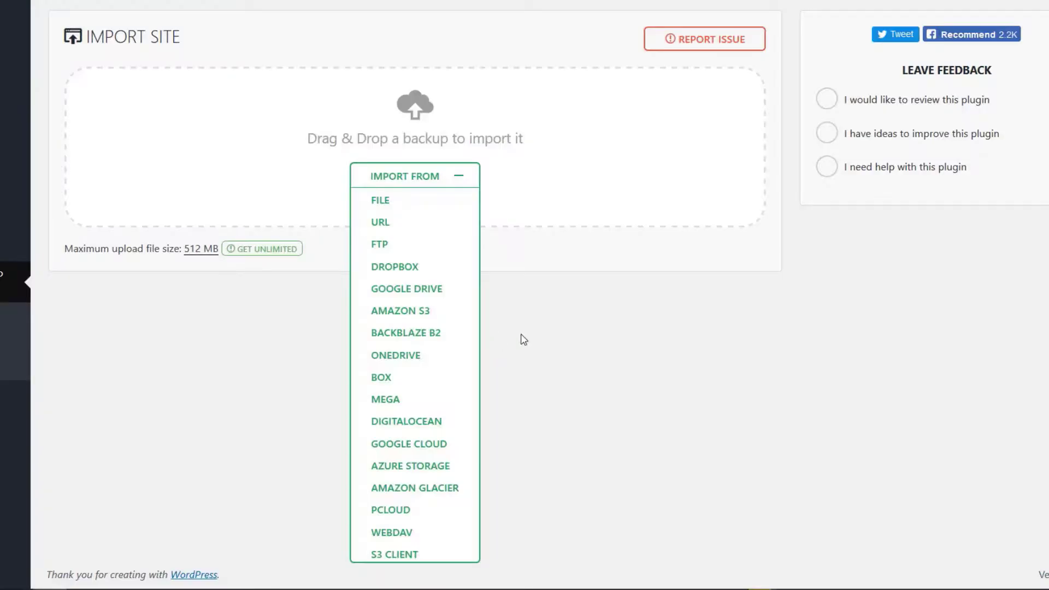
Visit the migrated yummytastic.com site and check the content of its homepage and About page
{"action": "mouse_move", "coordinate": [56, 24]}
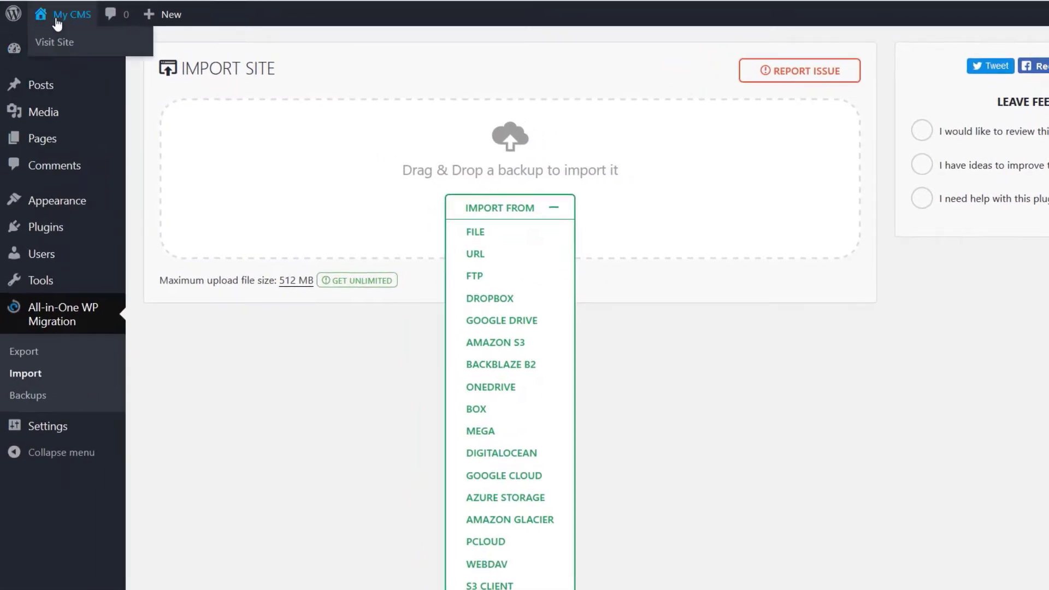
{"action": "left_click", "coordinate": [52, 42]}
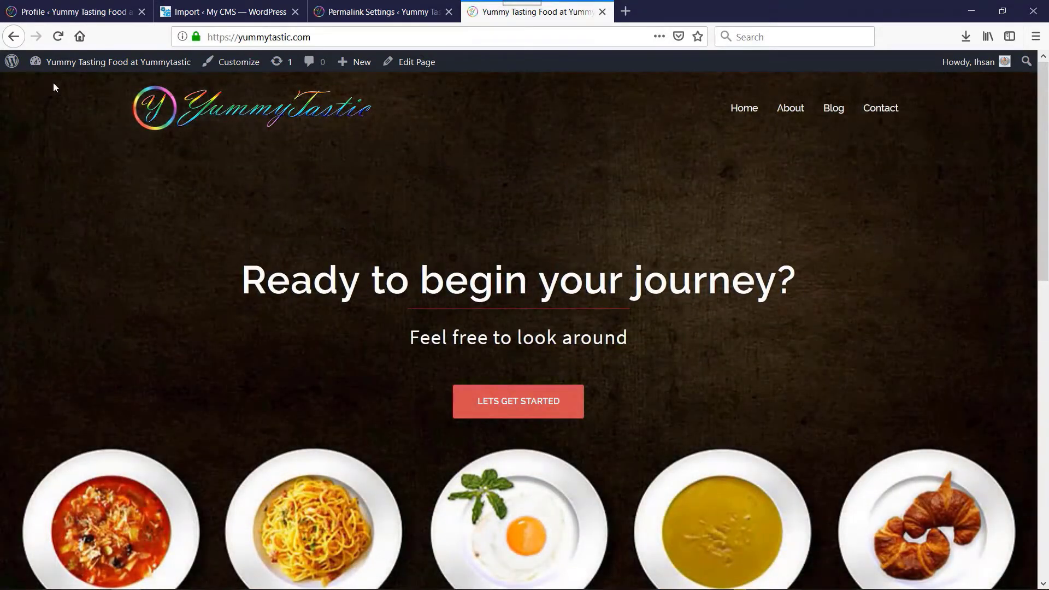
{"action": "scroll", "coordinate": [393, 164], "scroll_direction": "down", "scroll_amount": 10}
{"action": "scroll", "coordinate": [395, 165], "scroll_direction": "down", "scroll_amount": 4}
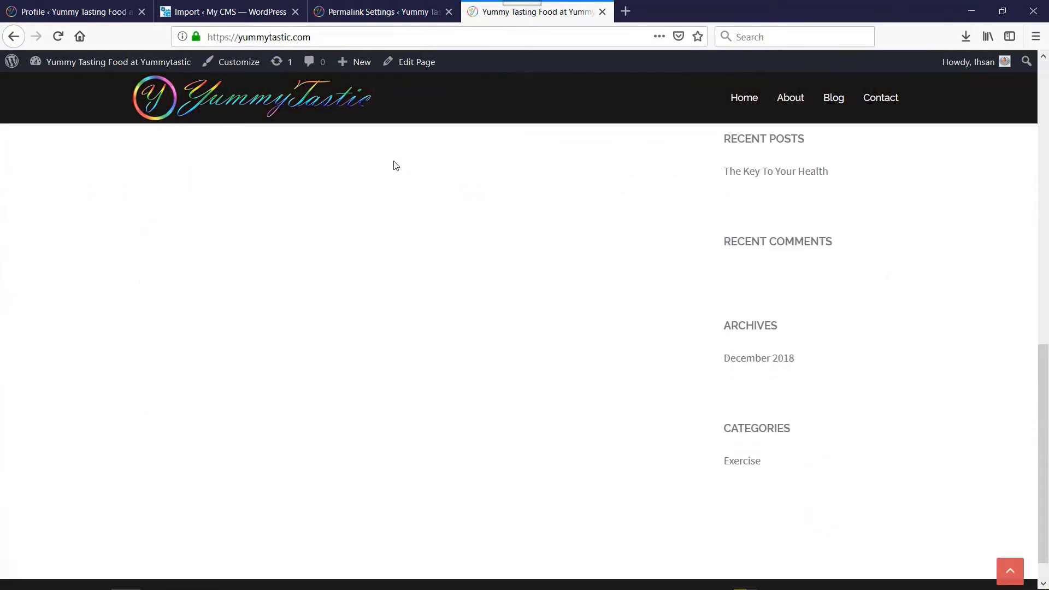
{"action": "scroll", "coordinate": [396, 165], "scroll_direction": "up", "scroll_amount": 1}
{"action": "scroll", "coordinate": [395, 165], "scroll_direction": "up", "scroll_amount": 15}
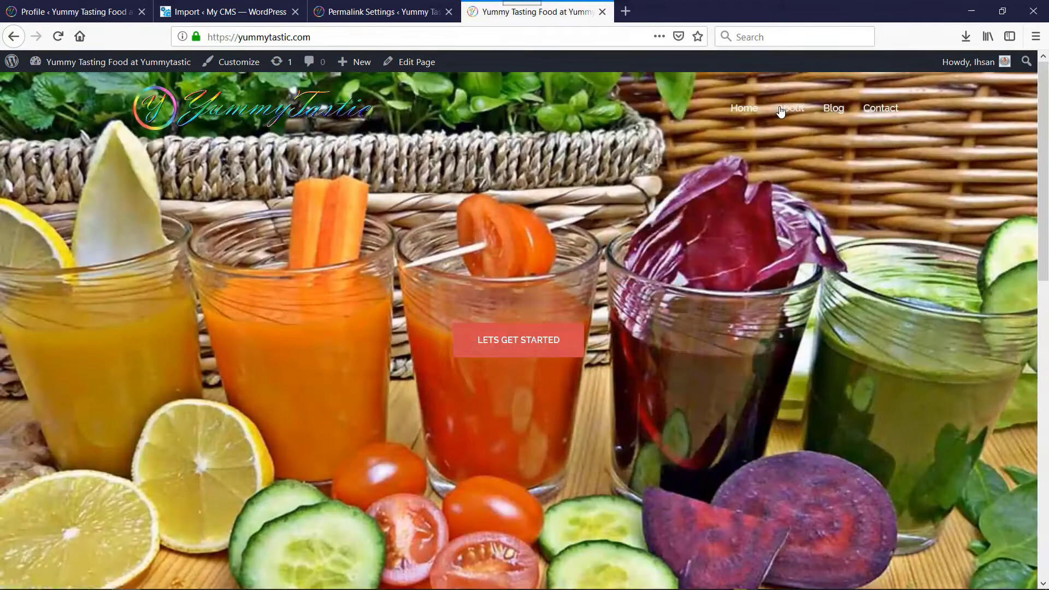
{"action": "left_click", "coordinate": [781, 111]}
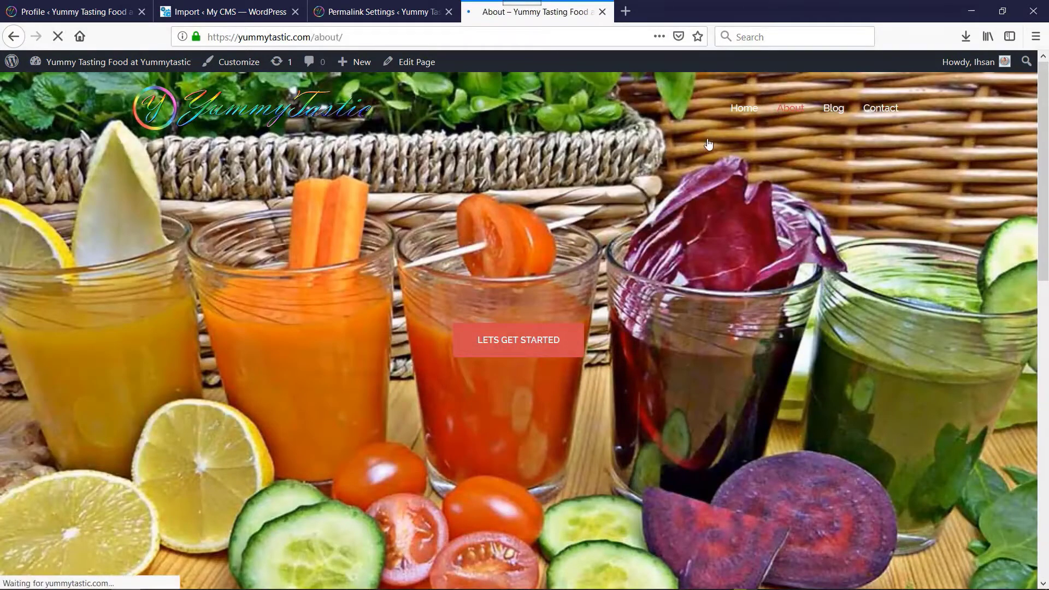
{"action": "scroll", "coordinate": [671, 145], "scroll_direction": "down", "scroll_amount": 10}
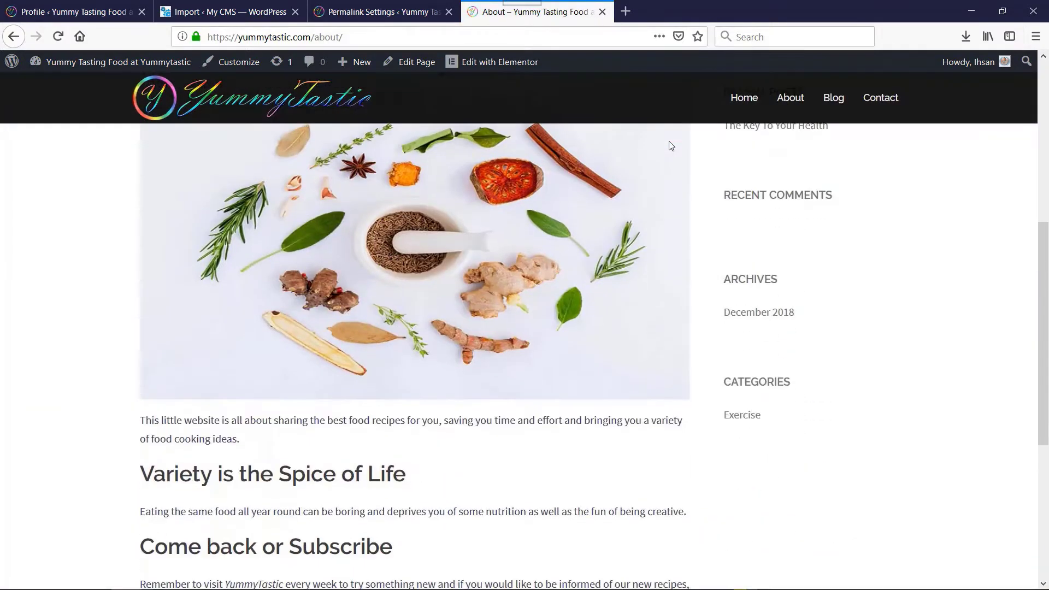
{"action": "scroll", "coordinate": [671, 145], "scroll_direction": "up", "scroll_amount": 7}
{"action": "scroll", "coordinate": [671, 146], "scroll_direction": "up", "scroll_amount": 5}
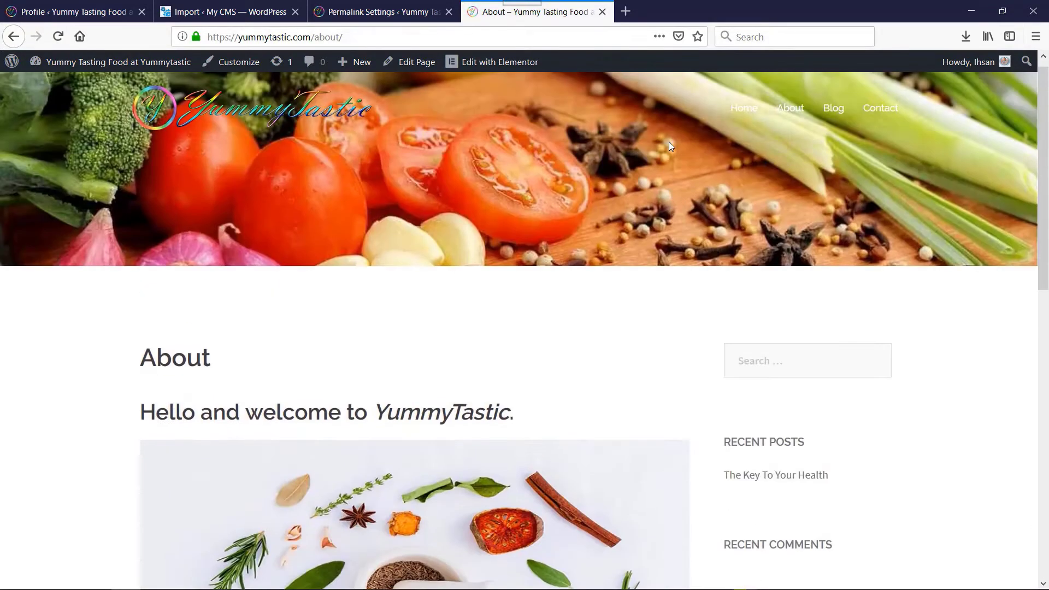
Check the Blog page and read through the full post "The Key To Your Health" on the migrated site
{"action": "left_click", "coordinate": [834, 108]}
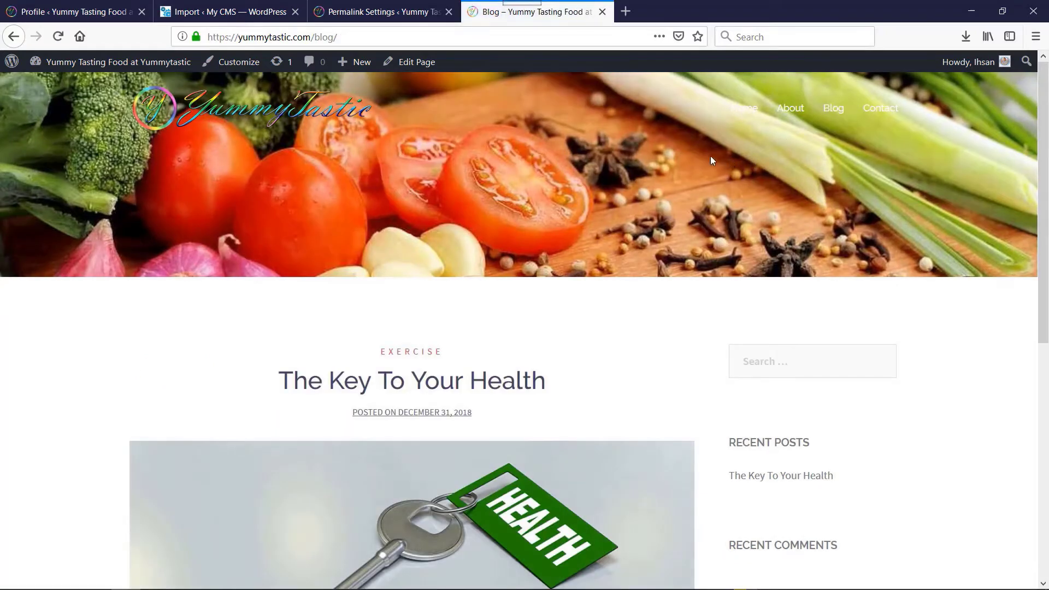
{"action": "scroll", "coordinate": [683, 162], "scroll_direction": "down", "scroll_amount": 8}
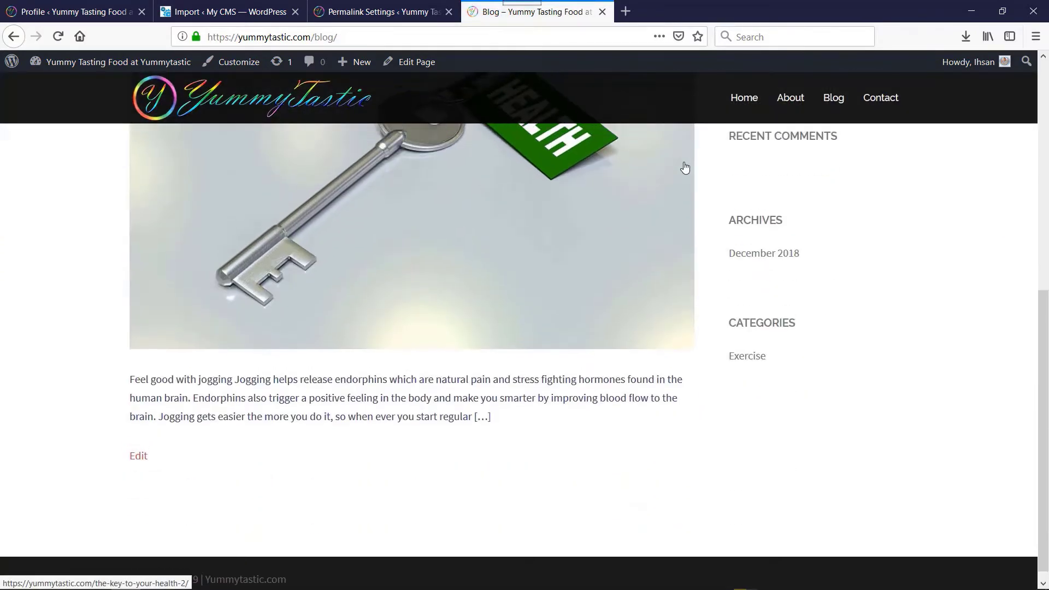
{"action": "scroll", "coordinate": [685, 167], "scroll_direction": "up", "scroll_amount": 8}
{"action": "left_click", "coordinate": [494, 381]}
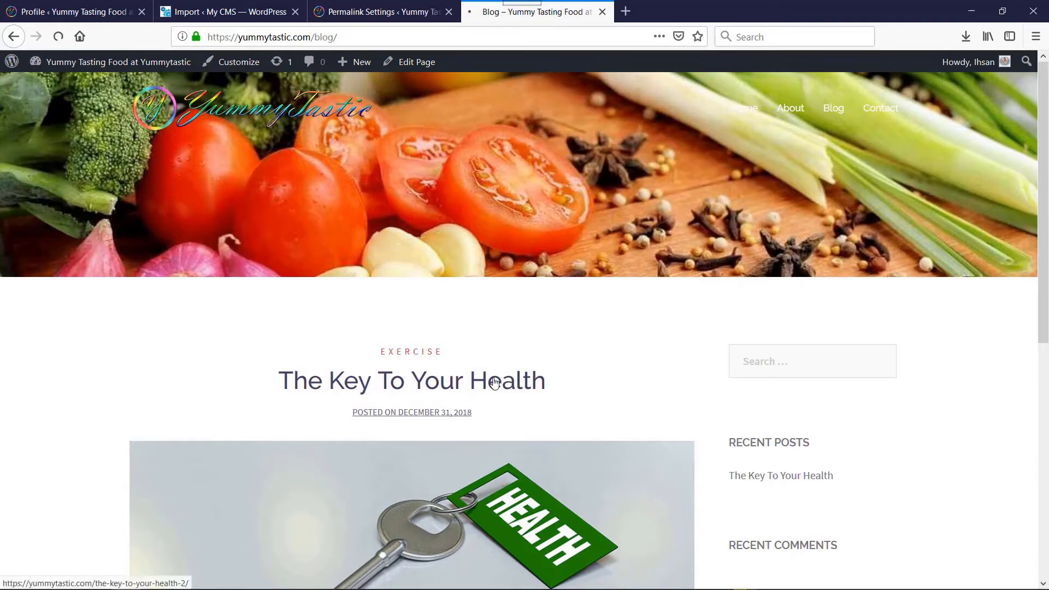
{"action": "scroll", "coordinate": [586, 212], "scroll_direction": "down", "scroll_amount": 12}
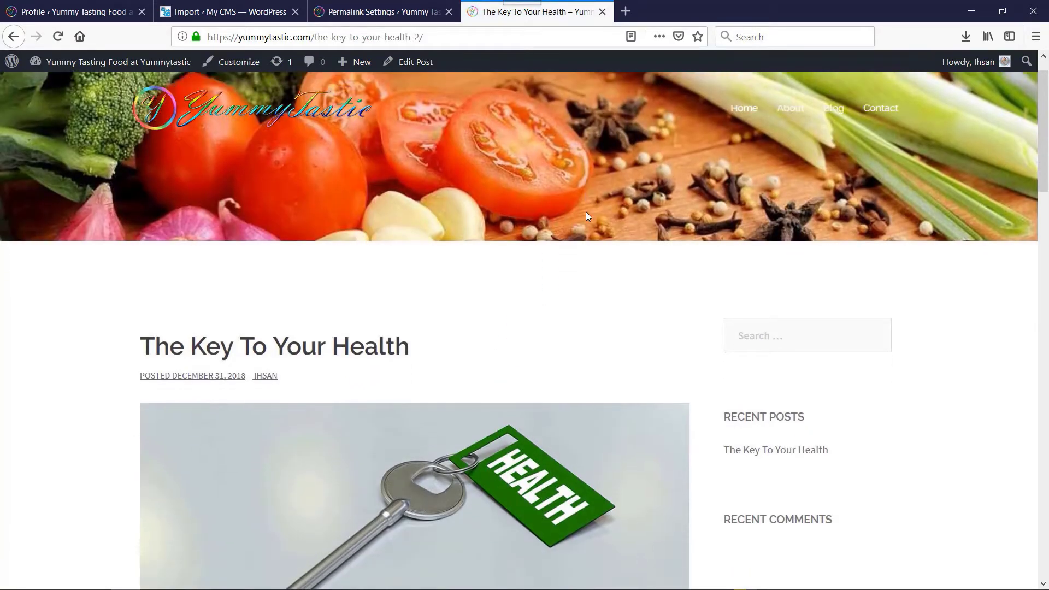
{"action": "scroll", "coordinate": [586, 212], "scroll_direction": "down", "scroll_amount": 12}
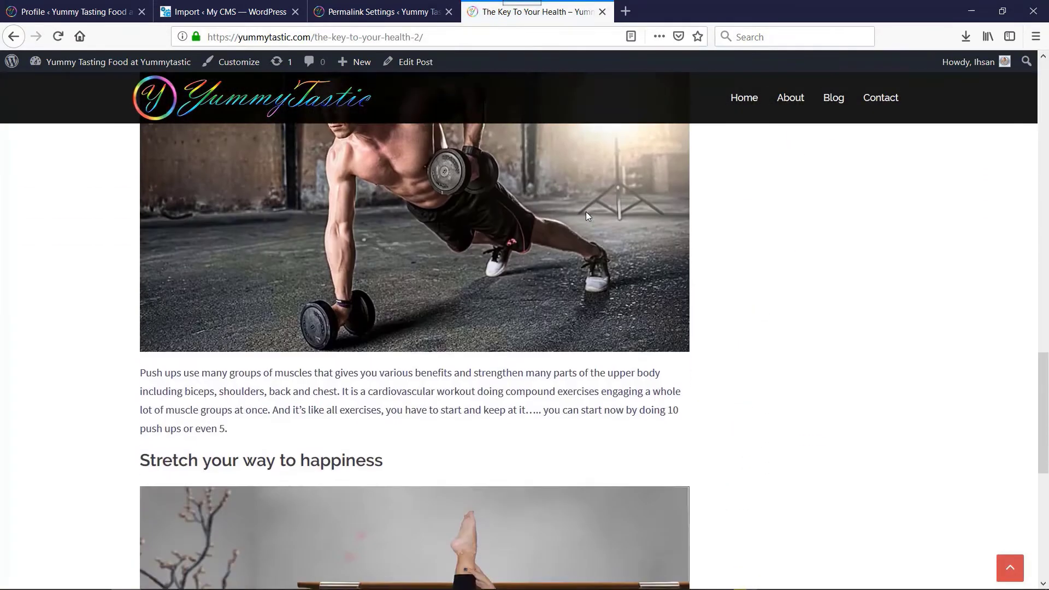
{"action": "scroll", "coordinate": [590, 214], "scroll_direction": "up", "scroll_amount": 18}
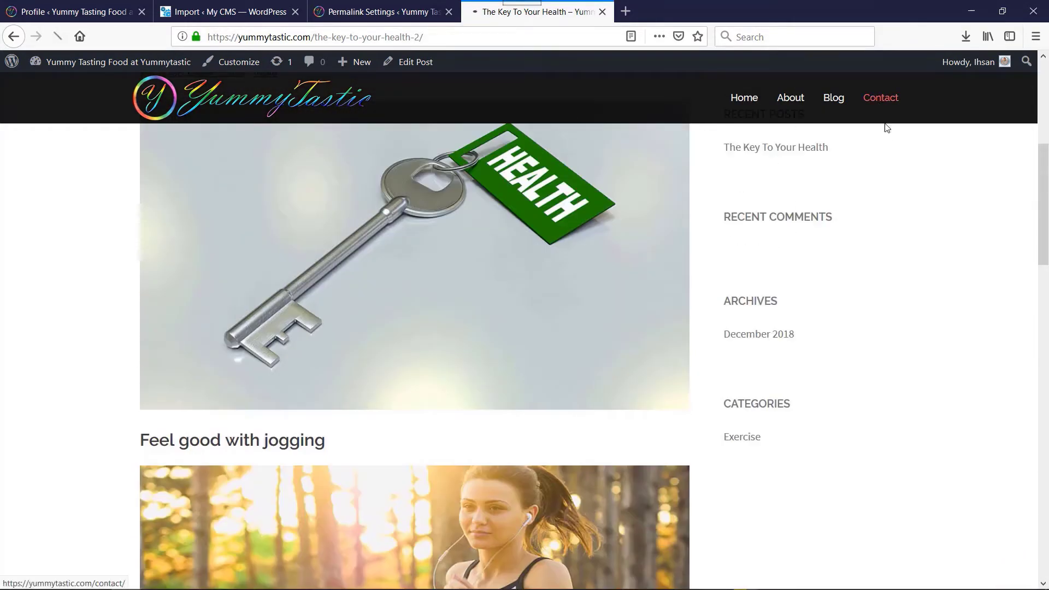
Check the Contact page and its form on the migrated site, and return to the homepage
{"action": "left_click", "coordinate": [881, 98]}
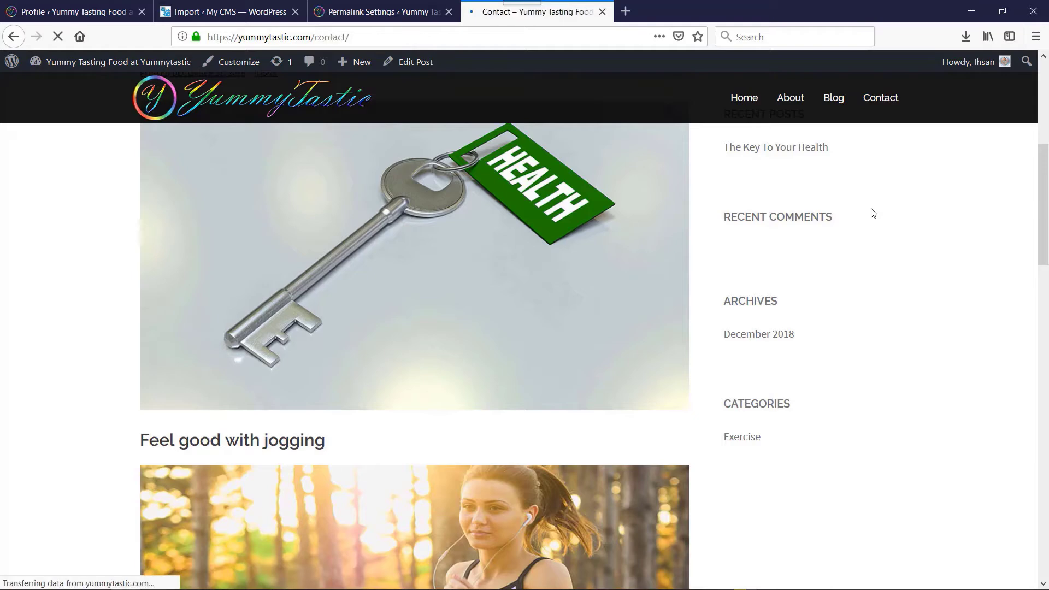
{"action": "scroll", "coordinate": [776, 211], "scroll_direction": "down", "scroll_amount": 7}
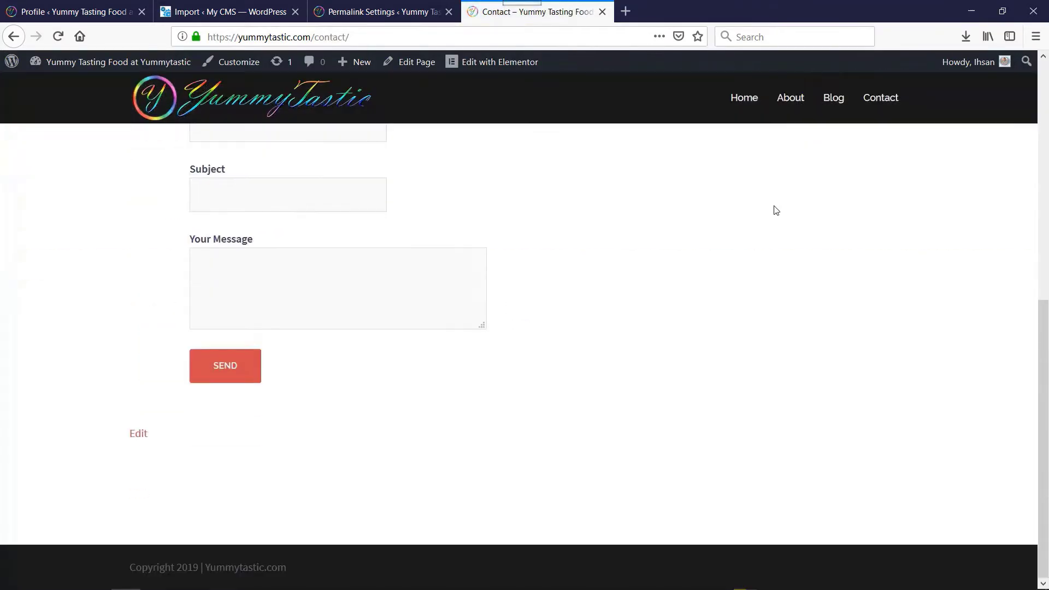
{"action": "scroll", "coordinate": [776, 211], "scroll_direction": "up", "scroll_amount": 7}
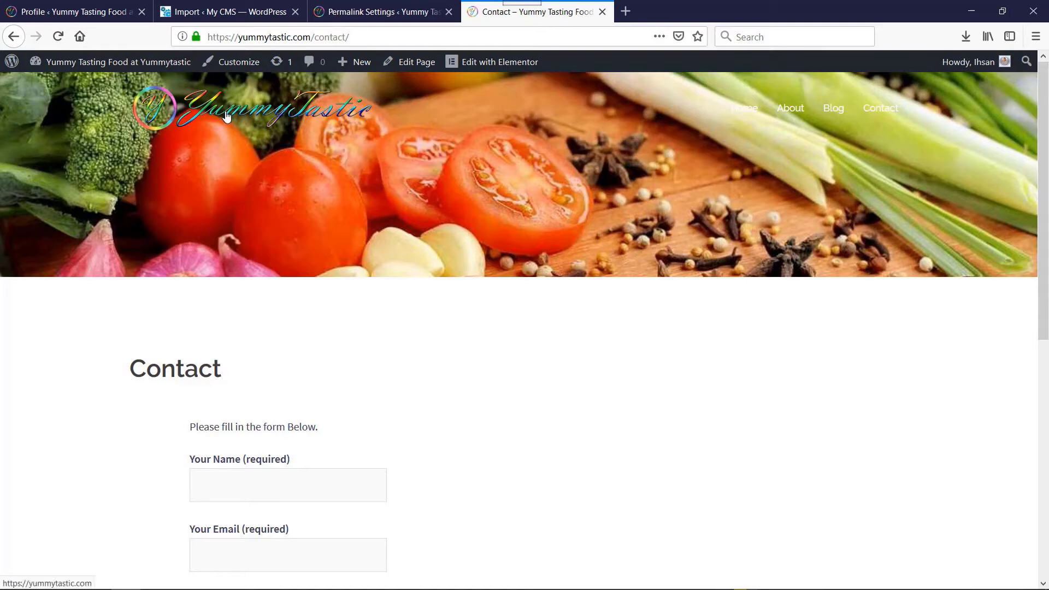
{"action": "left_click", "coordinate": [228, 113]}
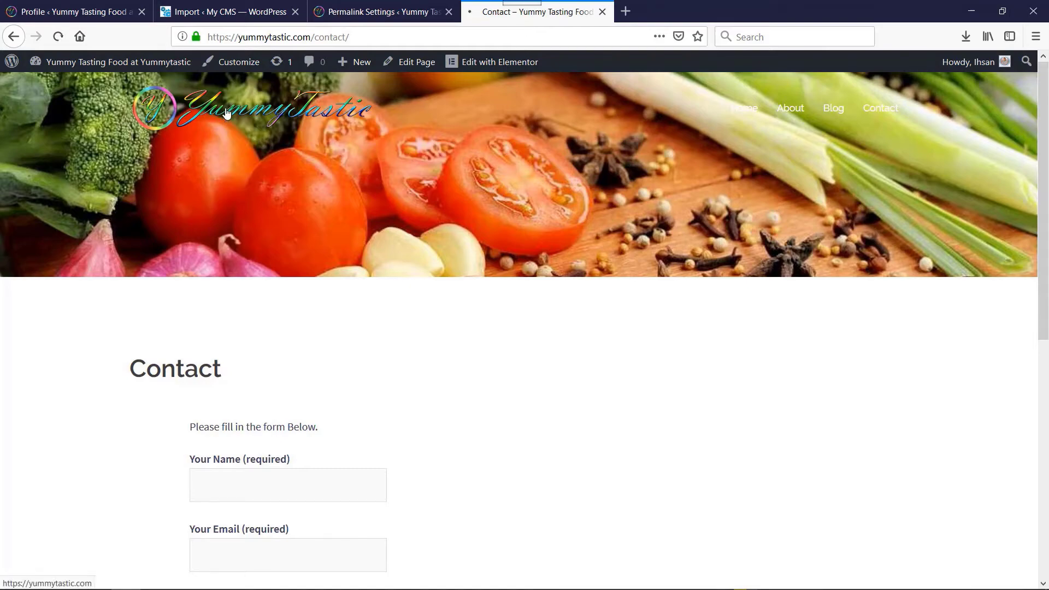